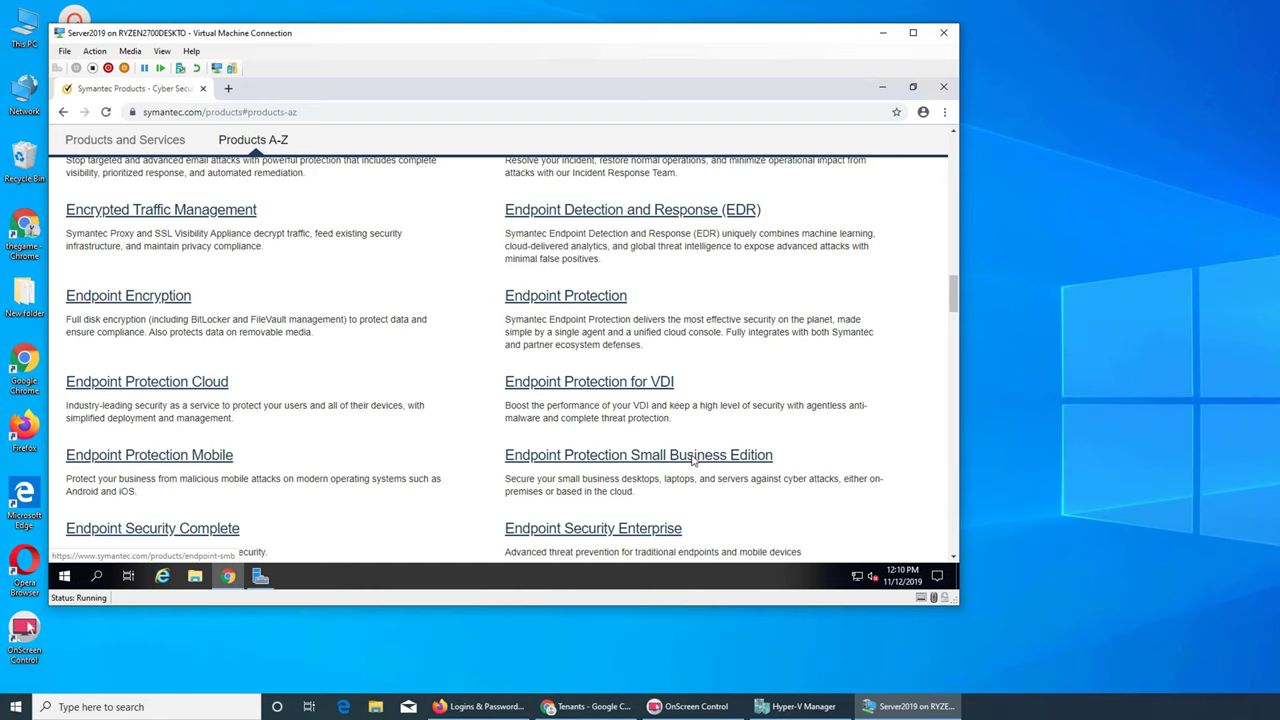
- Open the Endpoint Security Enterprise product page and start its FREE TRIAL in Security Cloud
scroll(692, 460, "down", 1)
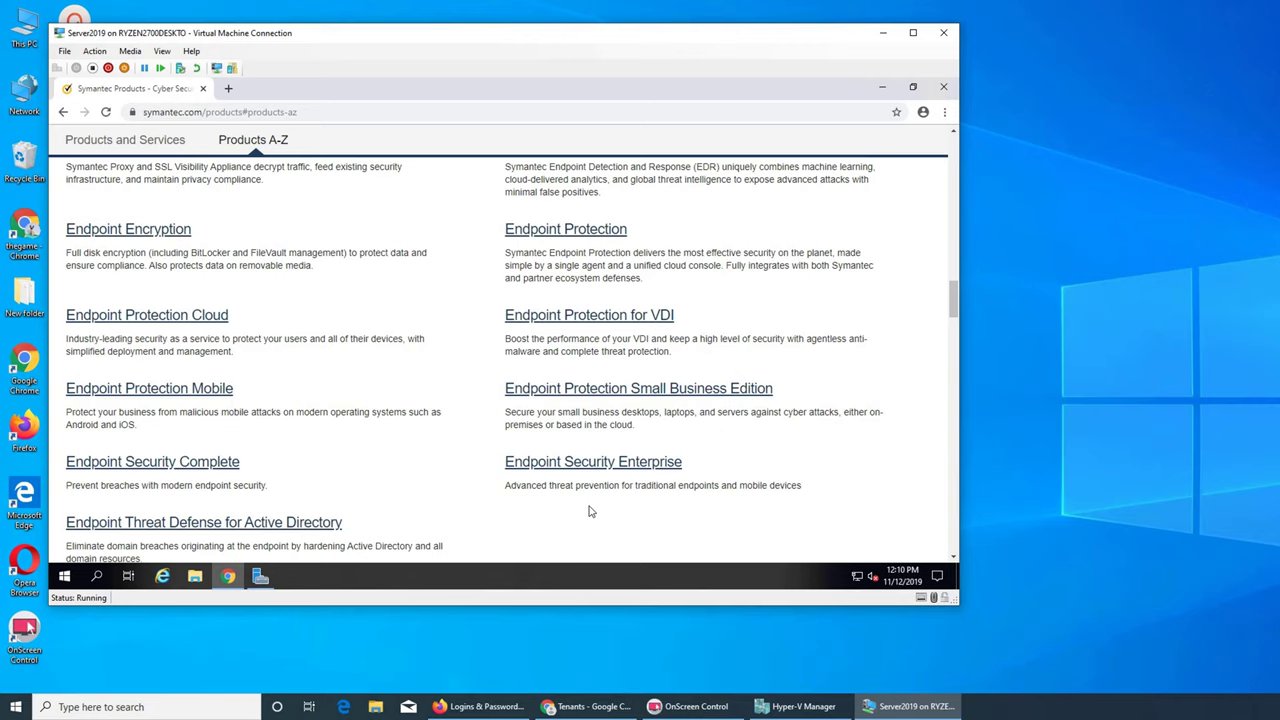
left_click(610, 474)
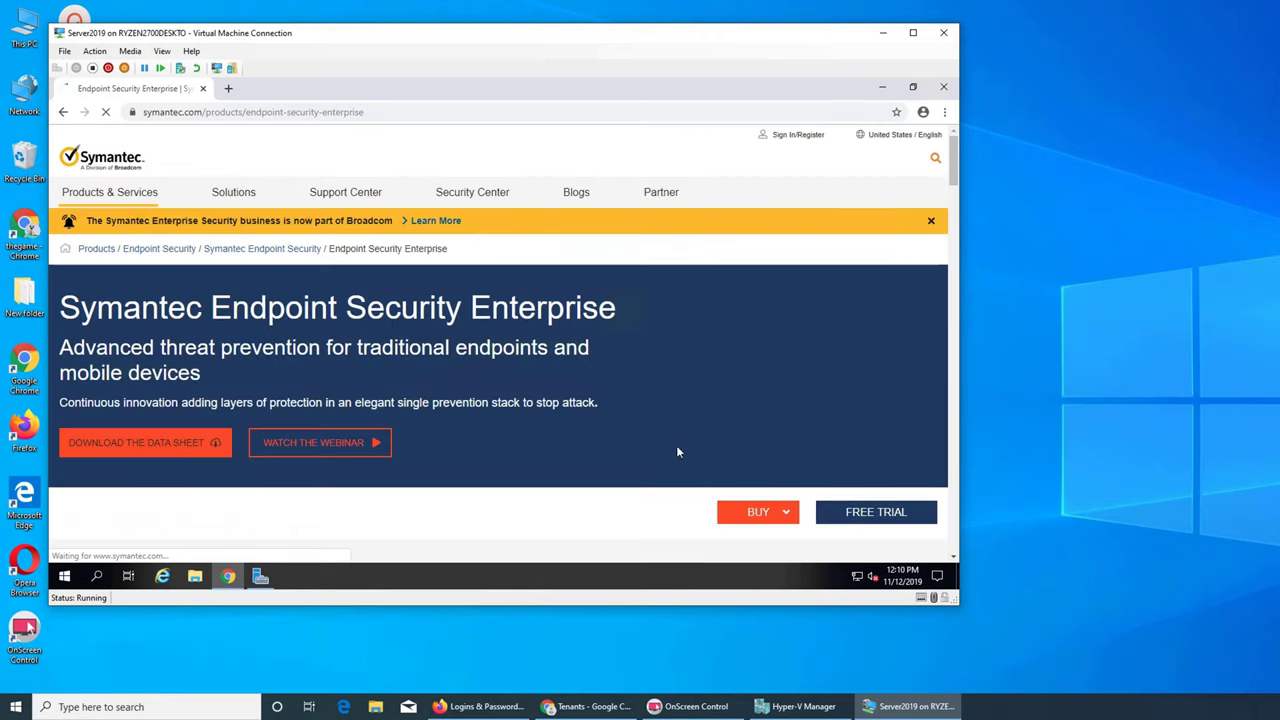
left_click(856, 510)
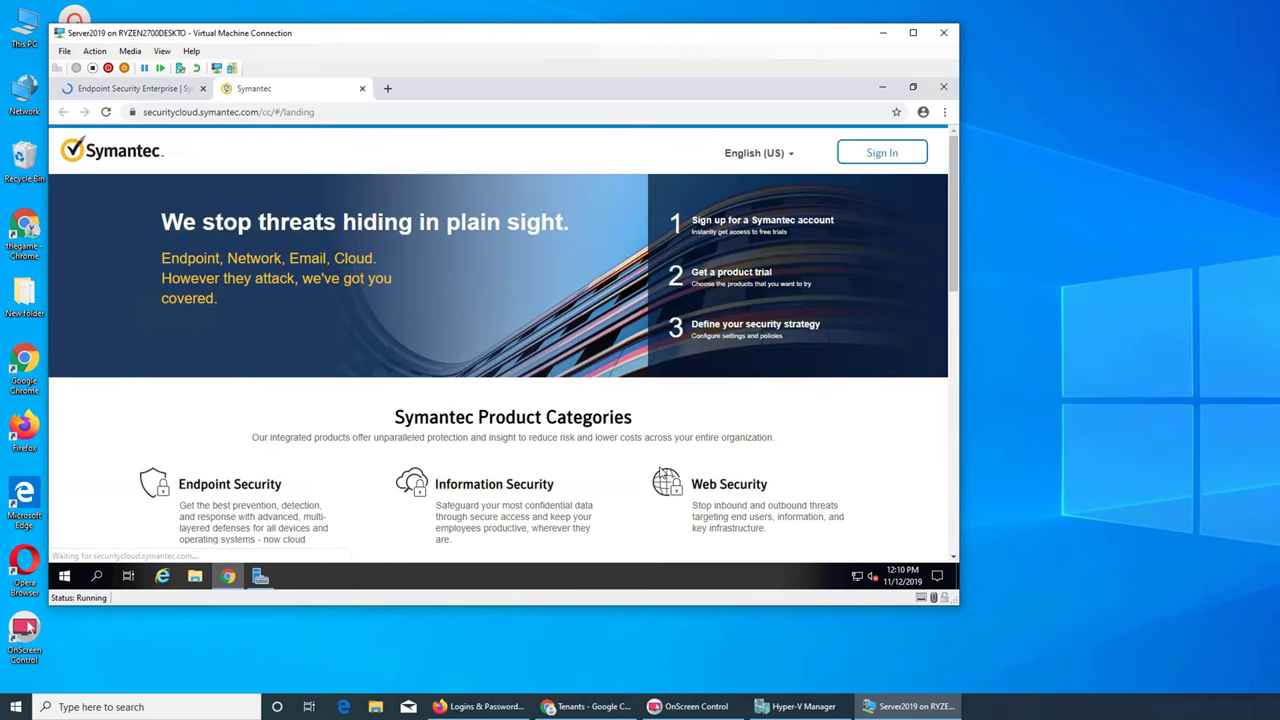
scroll(520, 430, "down", 2)
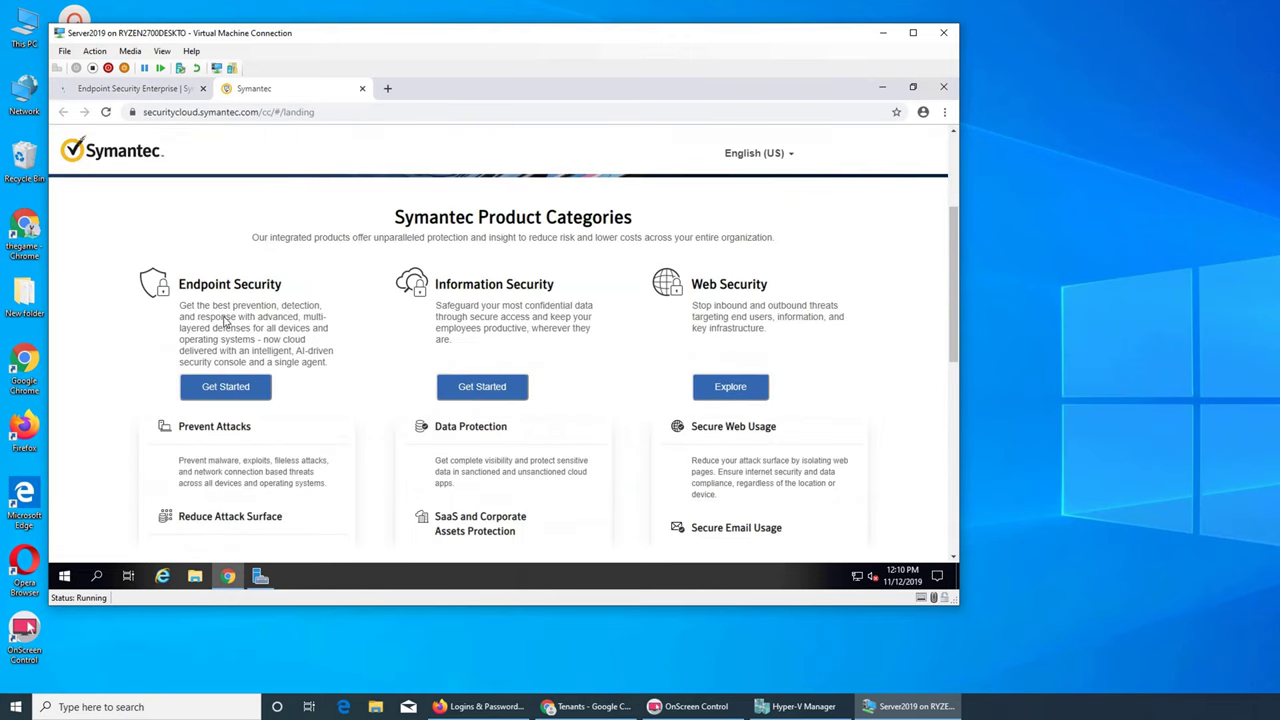
scroll(226, 320, "down", 2)
- Choose the Enterprise Endpoint Security trial with the existing tenant and open the Terms & Repository link
left_click(225, 252)
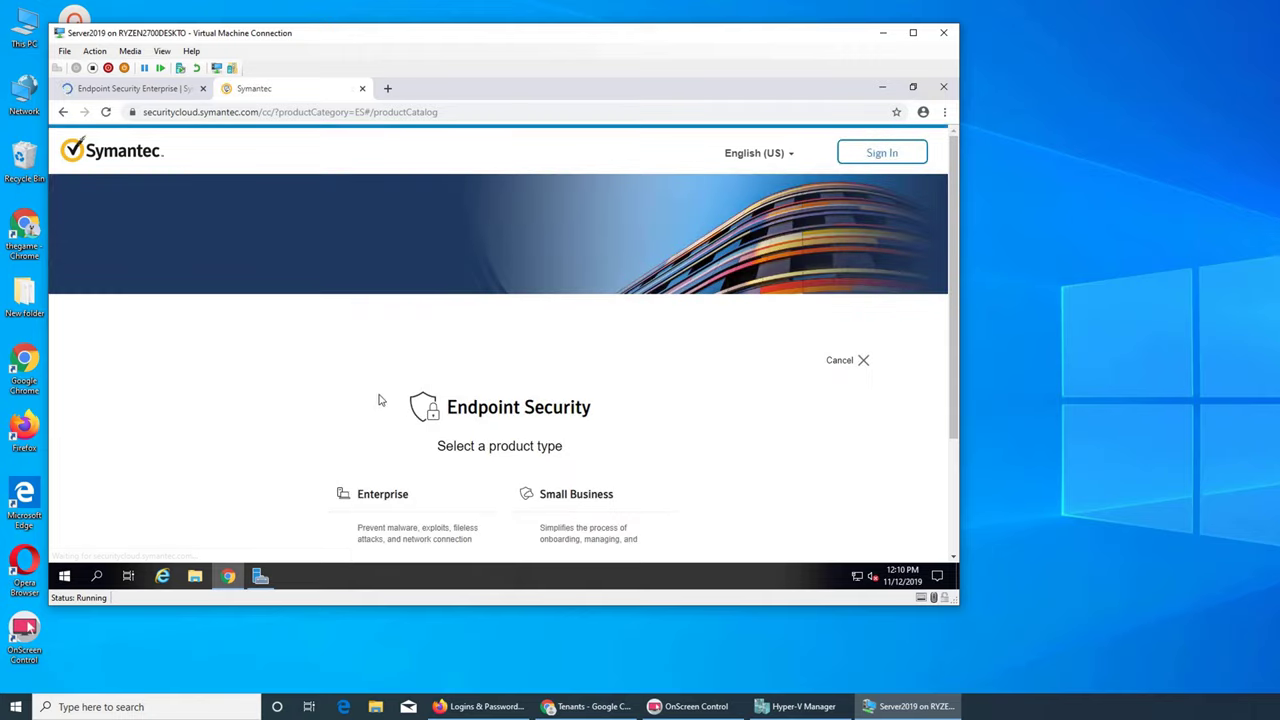
scroll(378, 400, "down", 2)
left_click(403, 436)
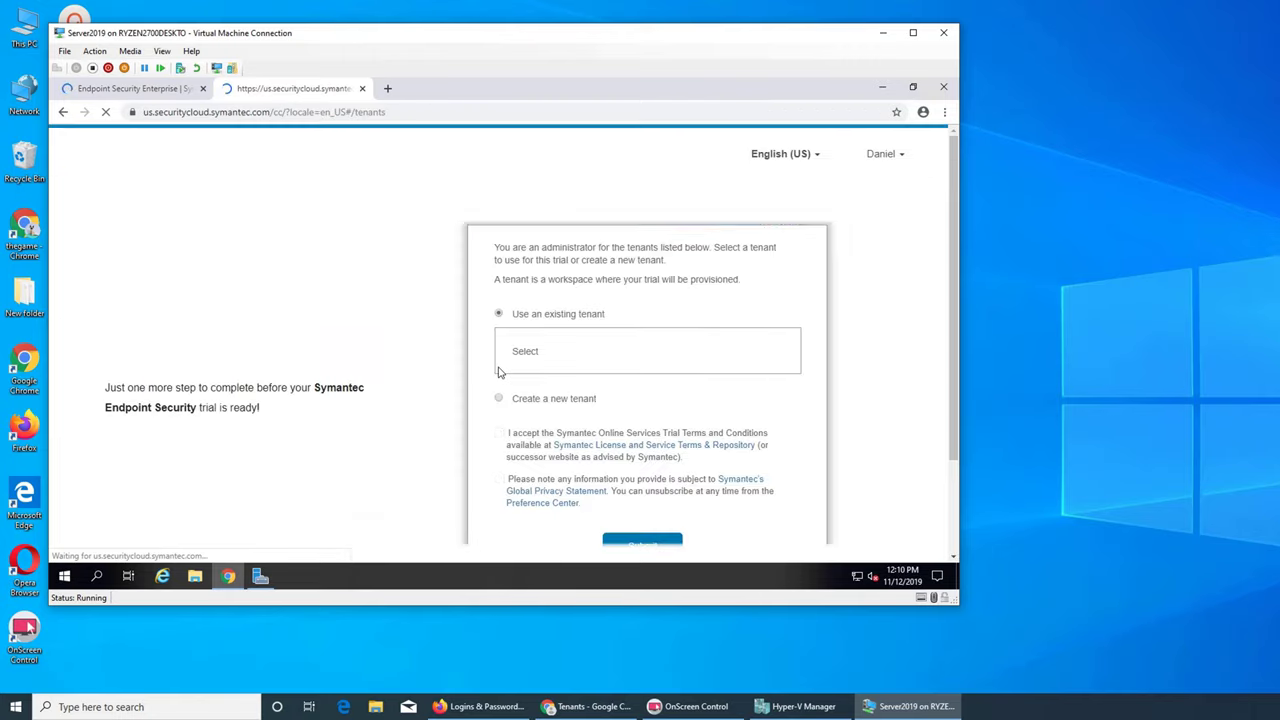
left_click(537, 352)
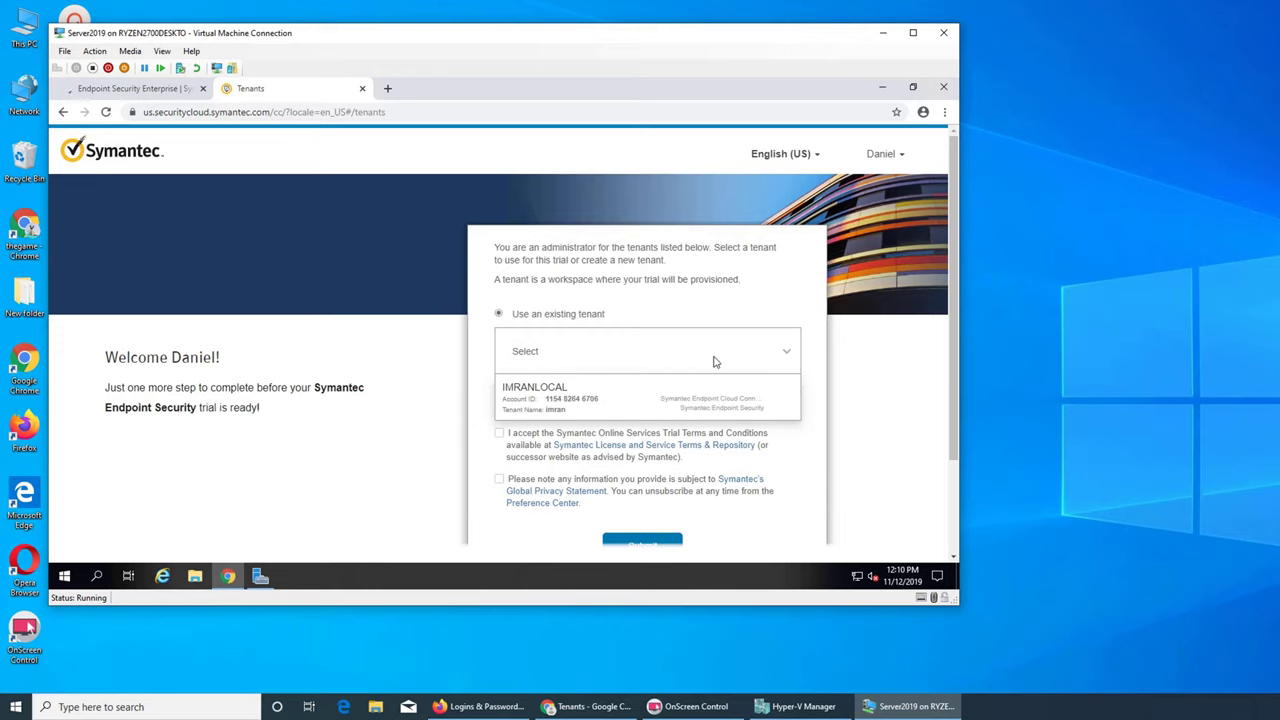
left_click(630, 396)
scroll(625, 397, "down", 1)
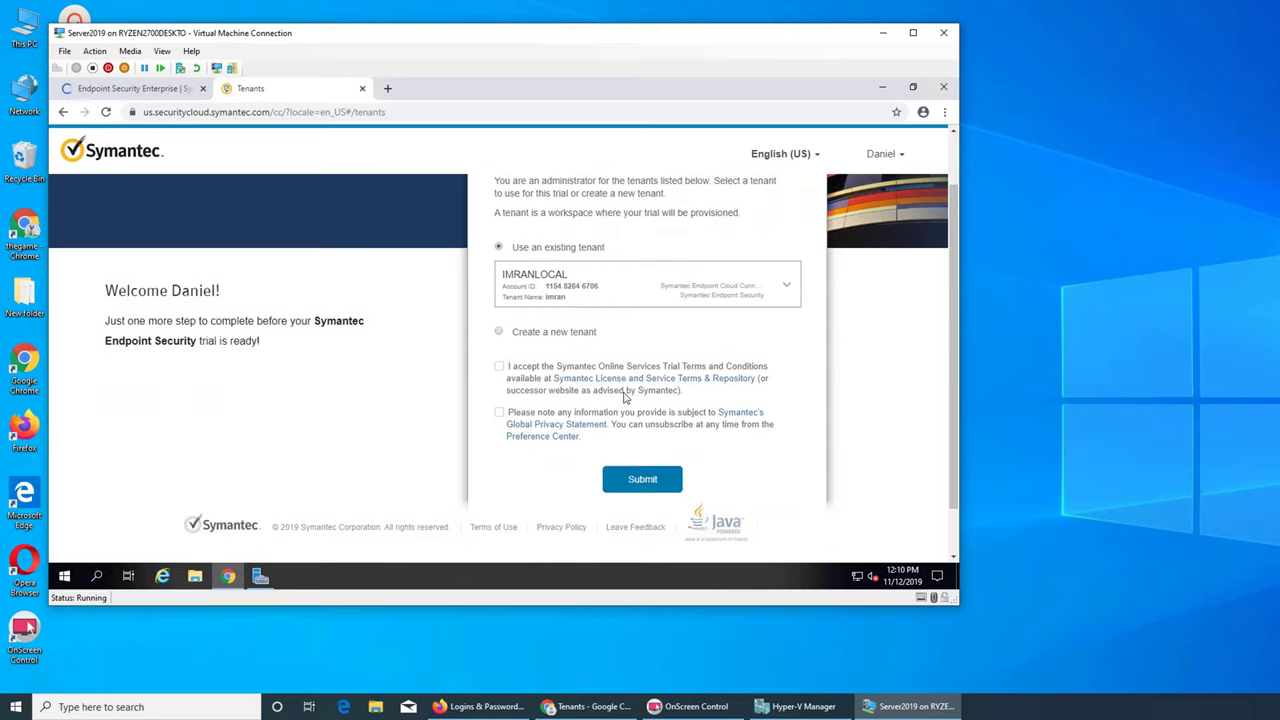
left_click(500, 368)
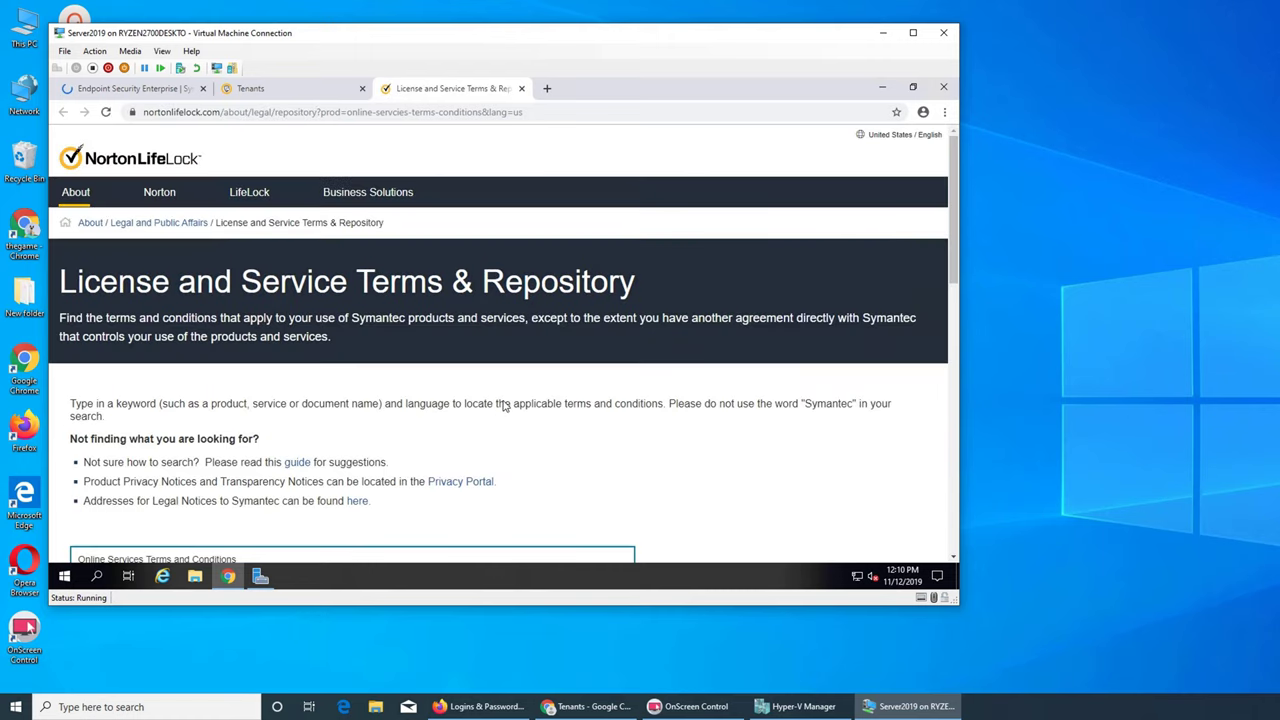
- Read through the NortonLifeLock License and Service Terms page, then go back to the Tenants tab
scroll(505, 405, "down", 2)
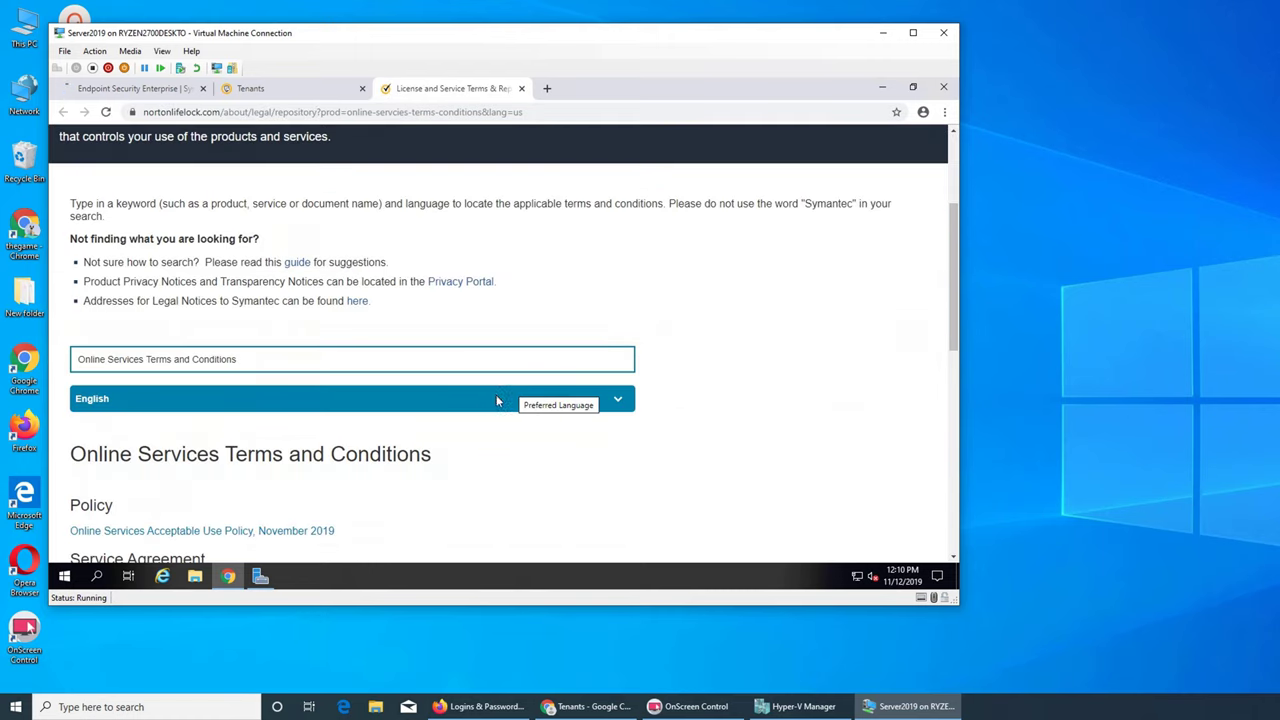
scroll(560, 395, "down", 2)
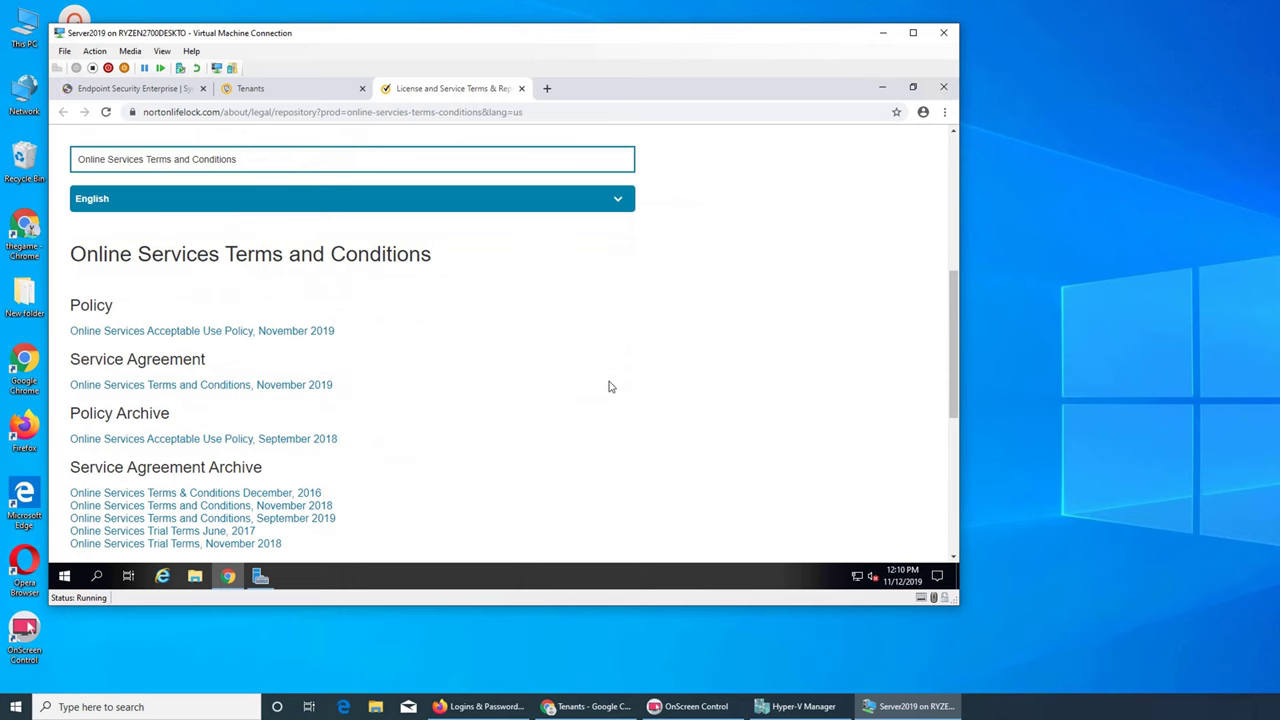
scroll(609, 387, "down", 2)
scroll(606, 388, "down", 3)
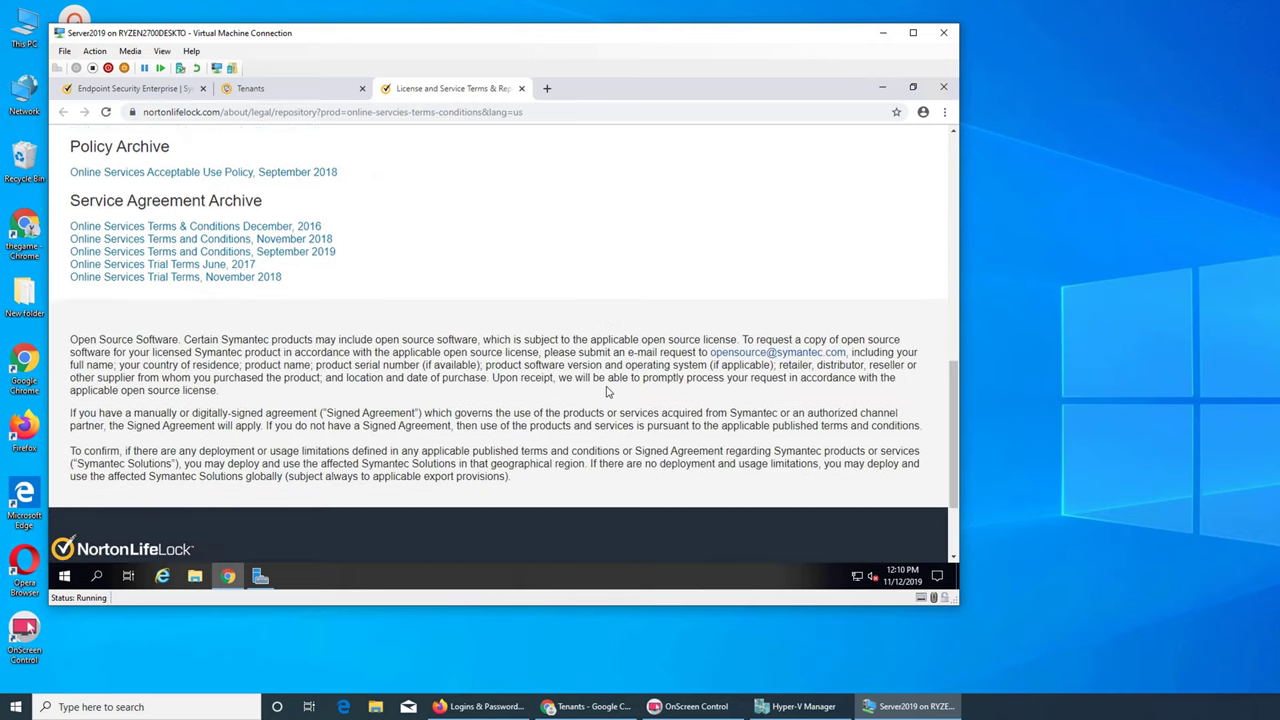
scroll(607, 390, "up", 6)
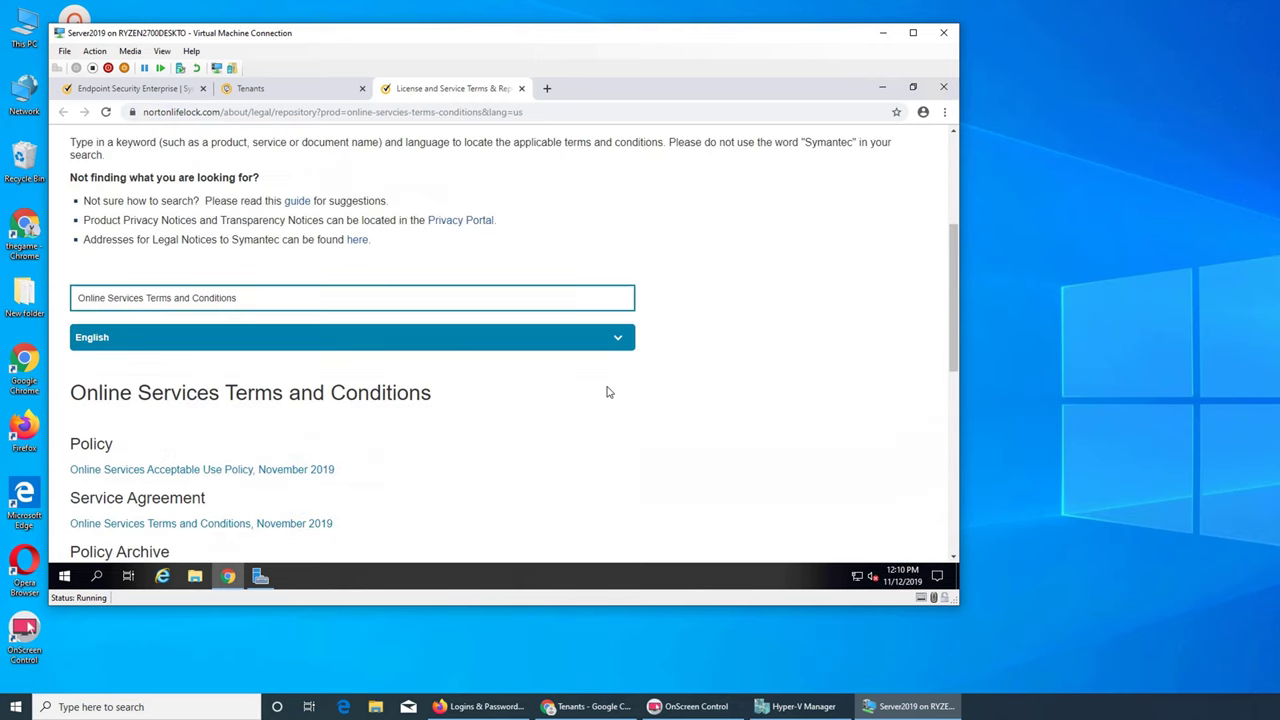
scroll(606, 391, "up", 2)
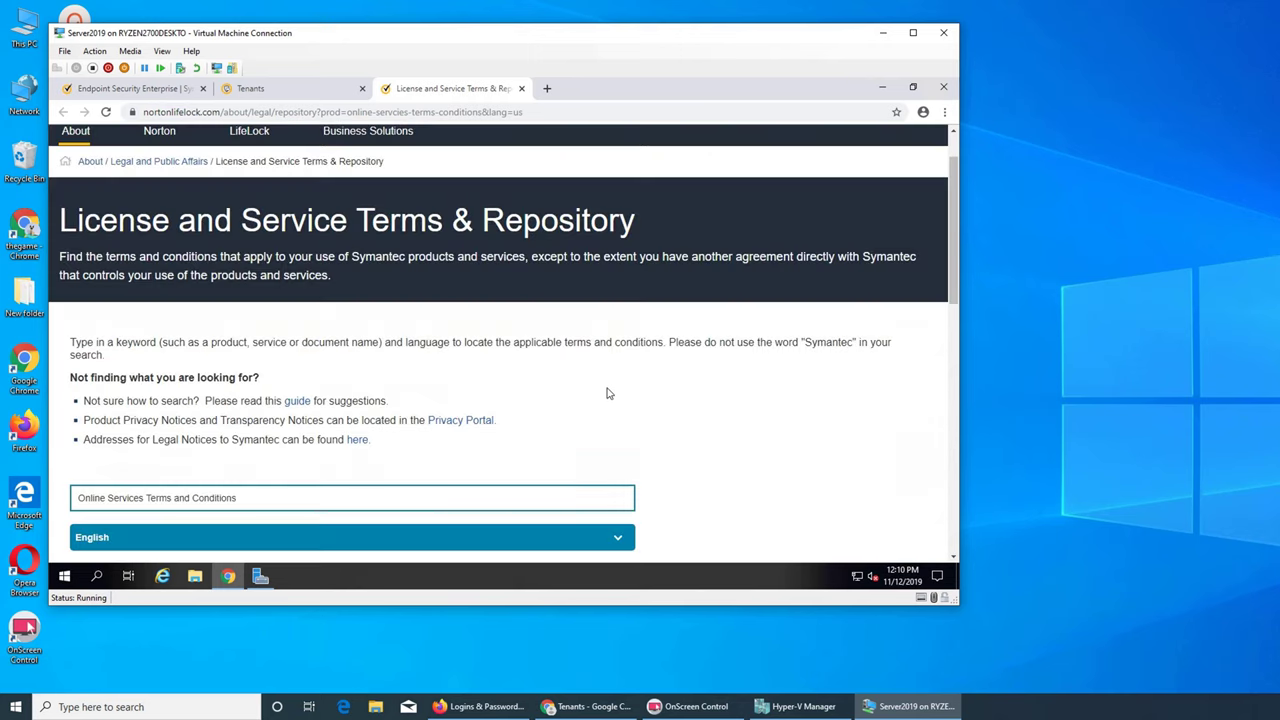
left_click(296, 90)
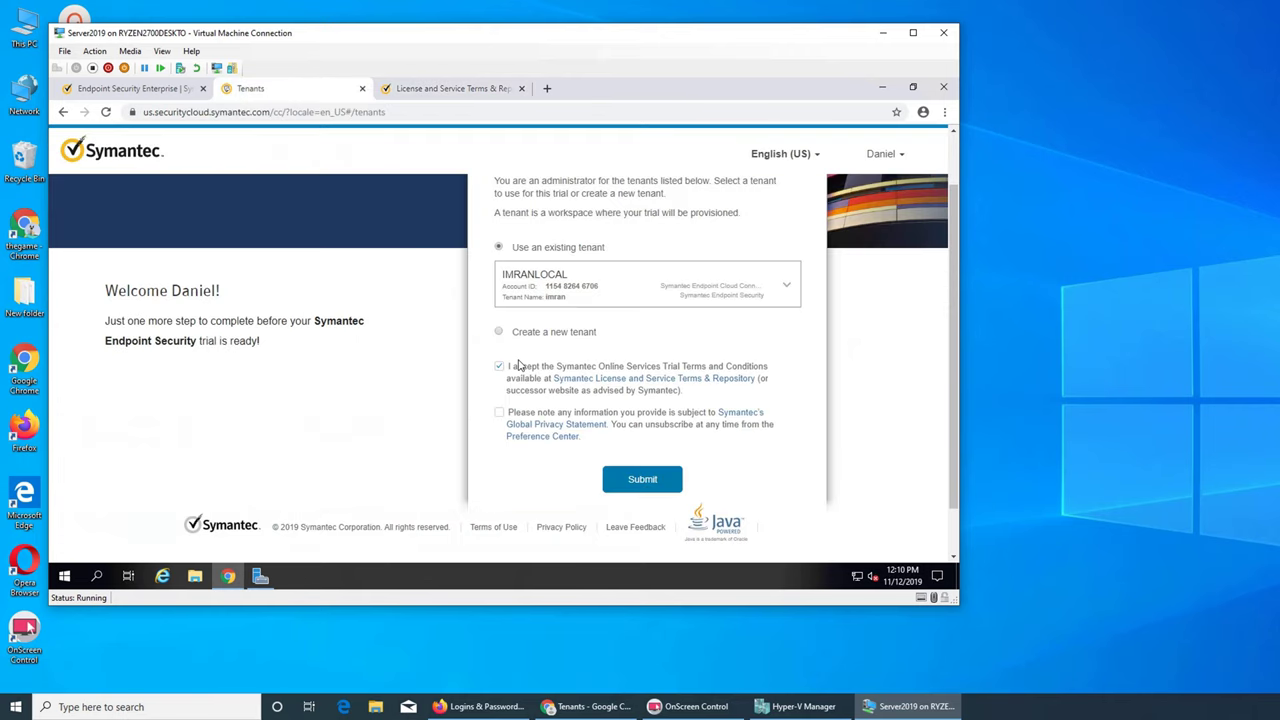
- Agree to the privacy statement and submit the Endpoint Security trial request
left_click(500, 414)
left_click(633, 479)
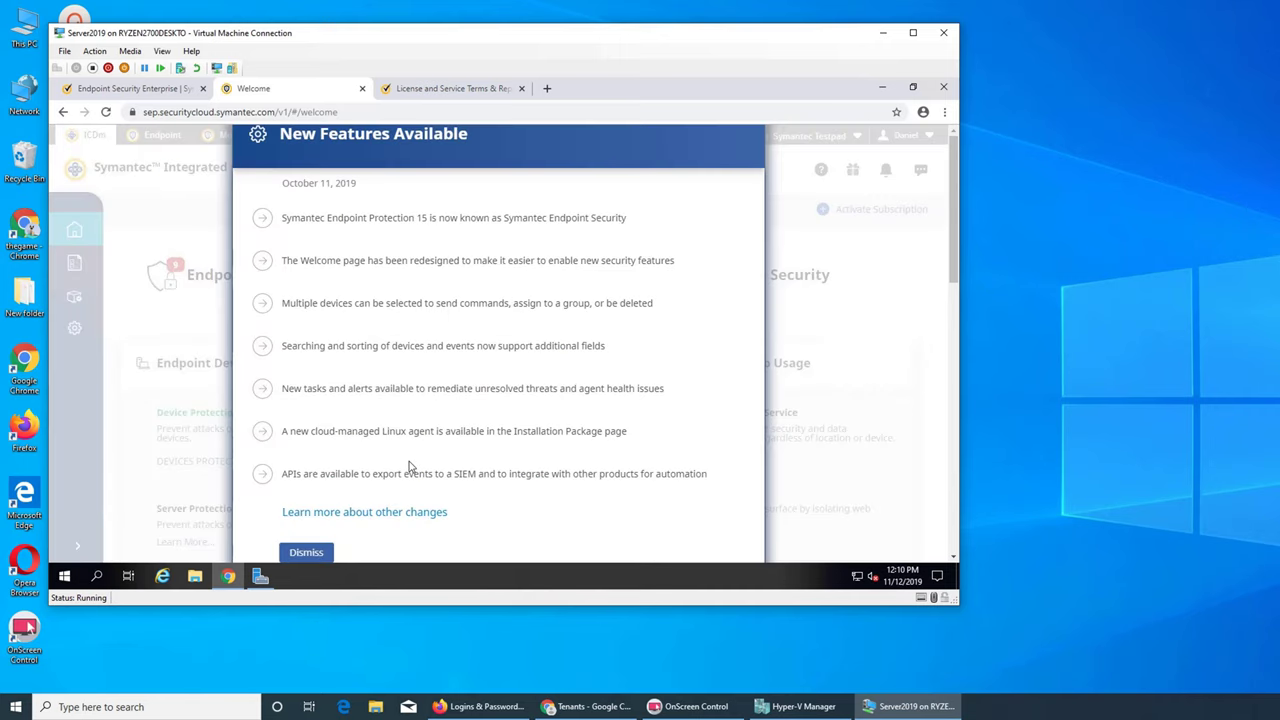
- Dismiss the New Features Available notice and open Endpoint Security Quick Setup from the sidebar
scroll(483, 250, "down", 3)
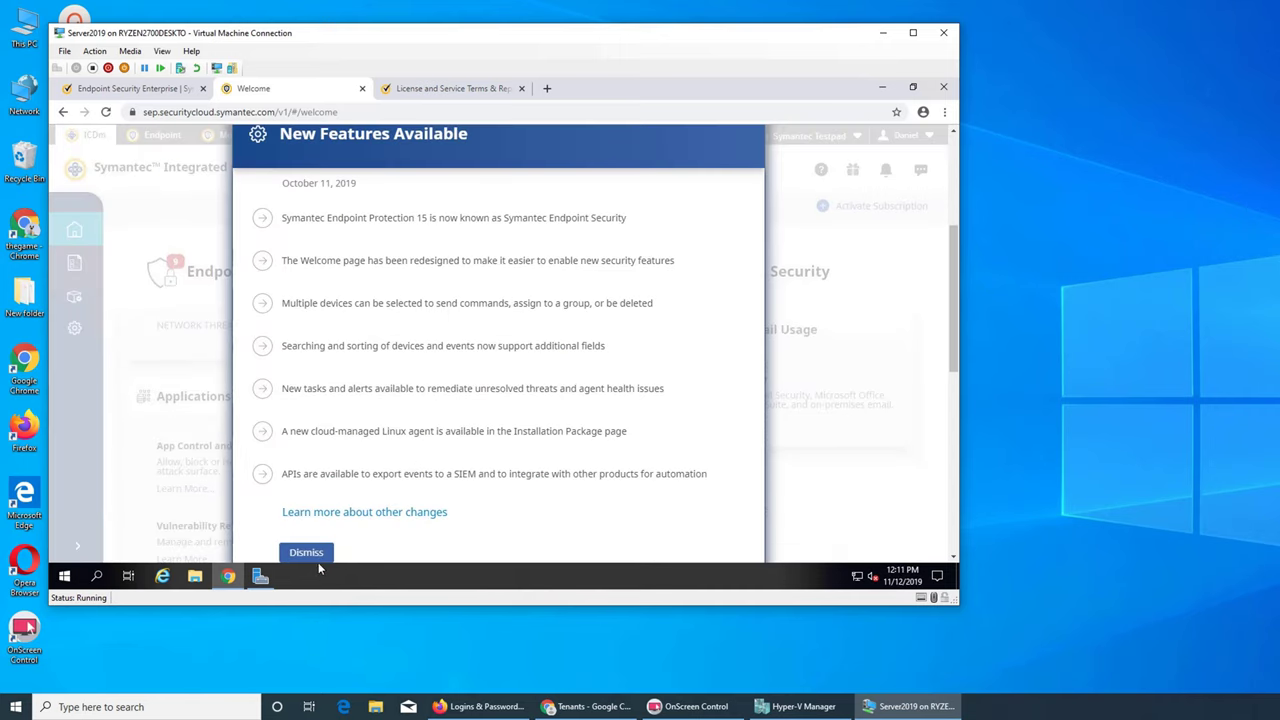
left_click(312, 557)
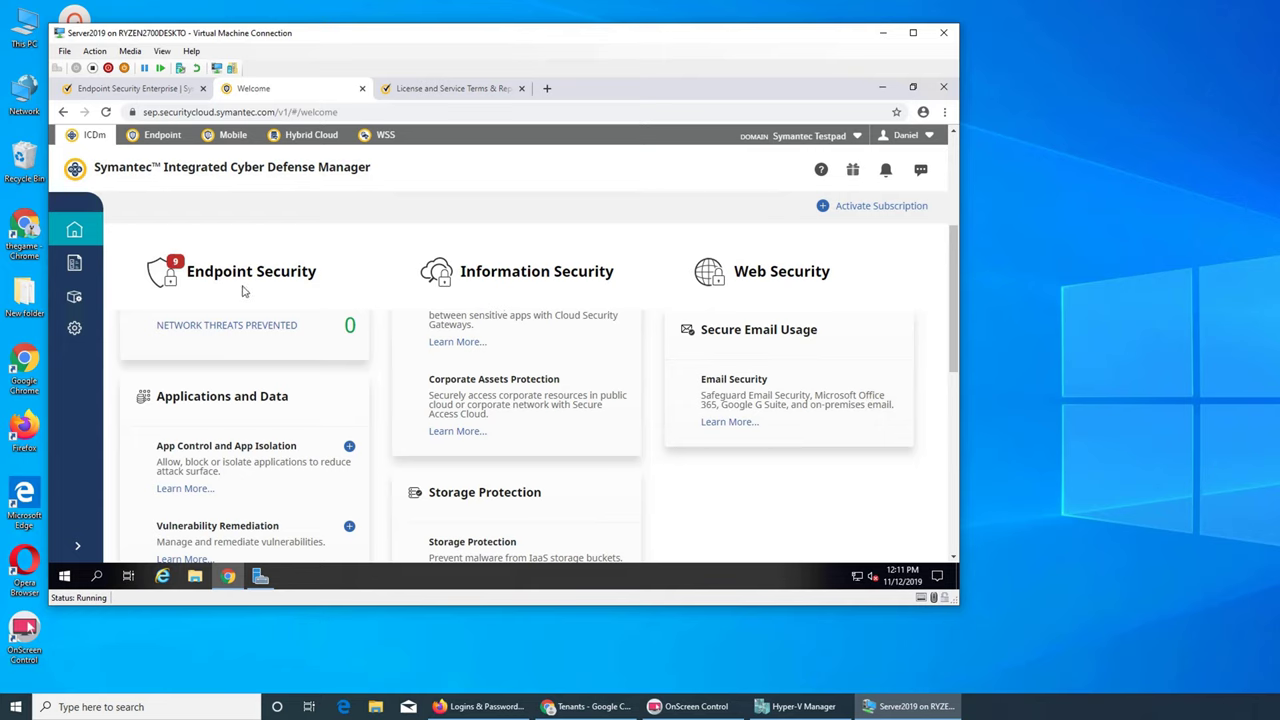
mouse_move(173, 265)
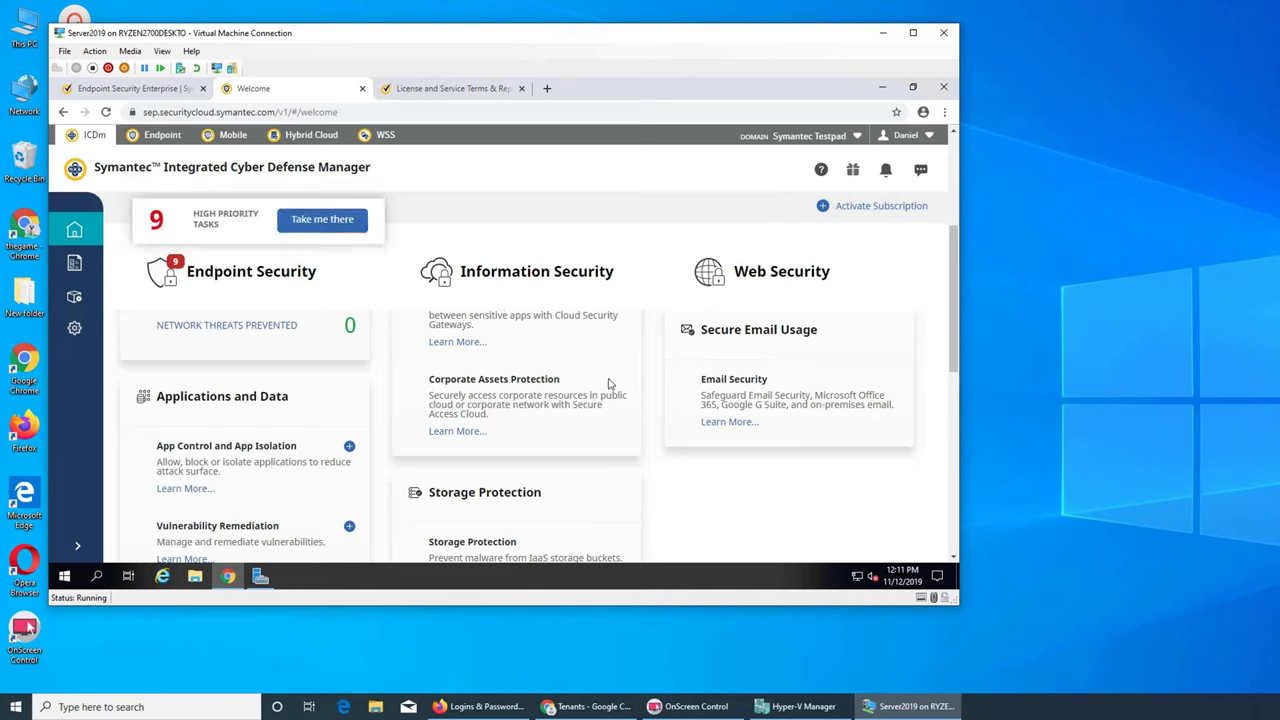
scroll(609, 383, "down", 2)
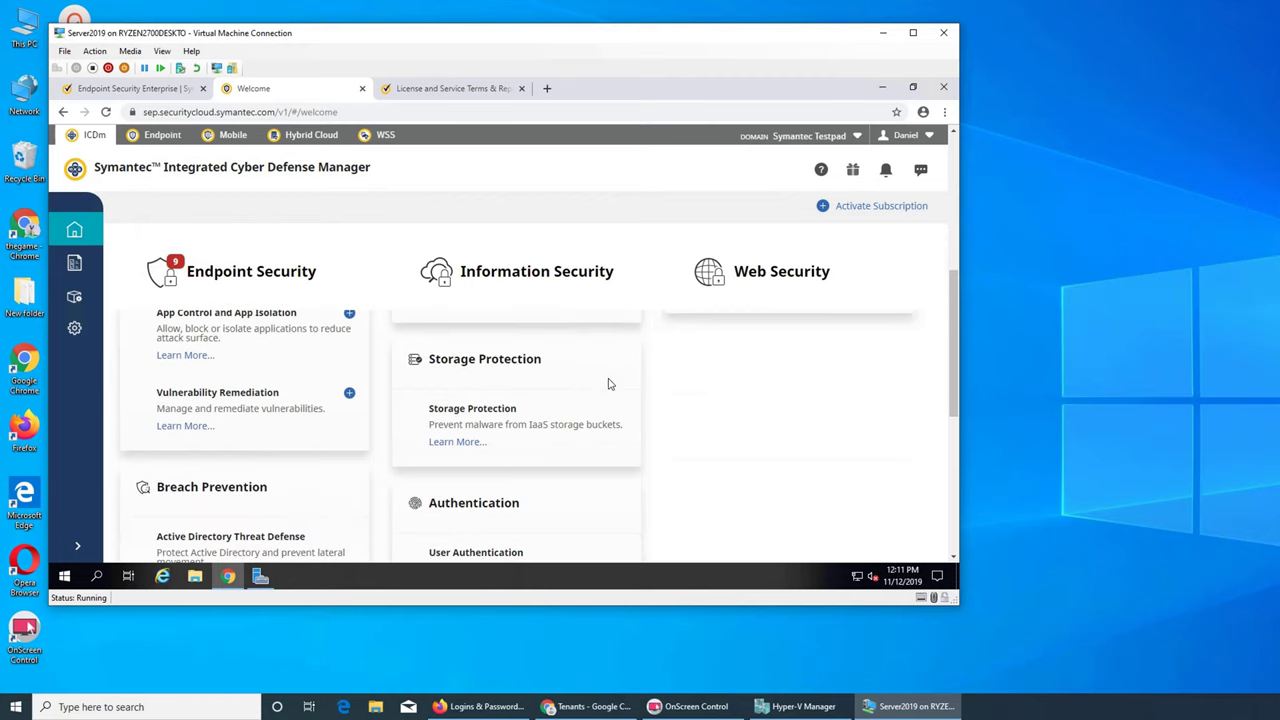
scroll(609, 383, "down", 4)
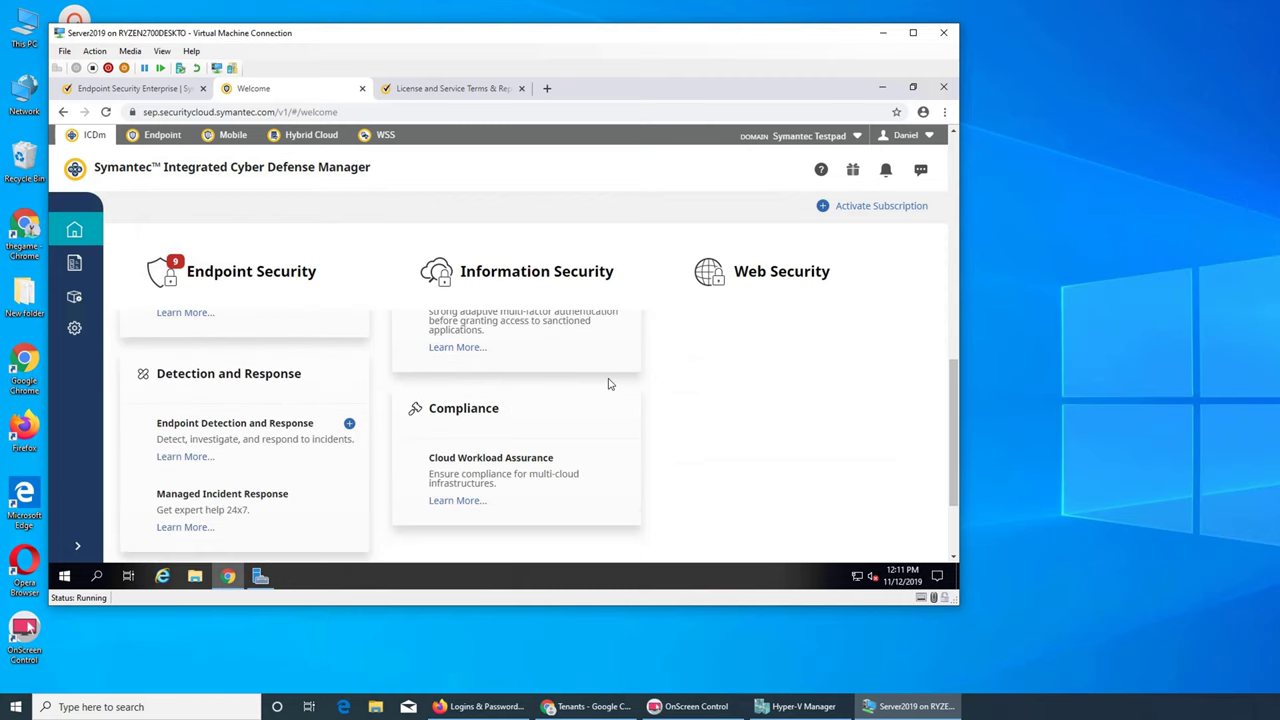
scroll(609, 383, "down", 2)
scroll(609, 383, "up", 8)
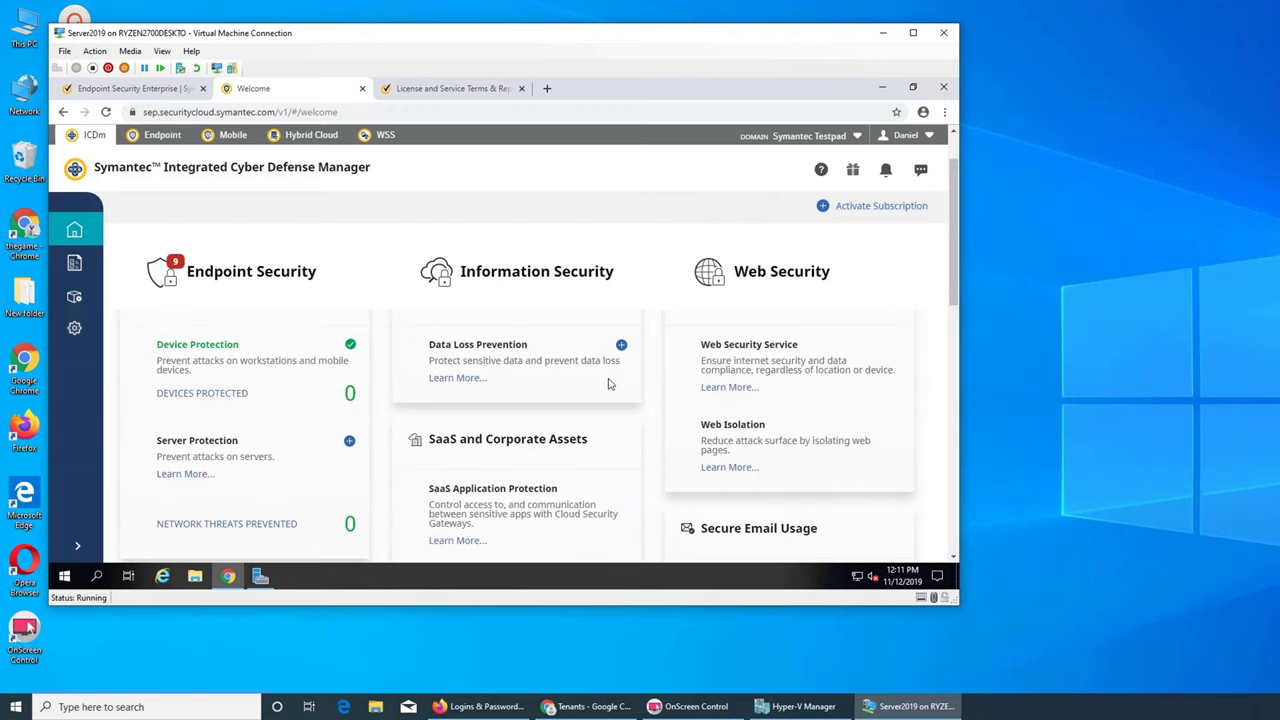
scroll(650, 341, "down", 10)
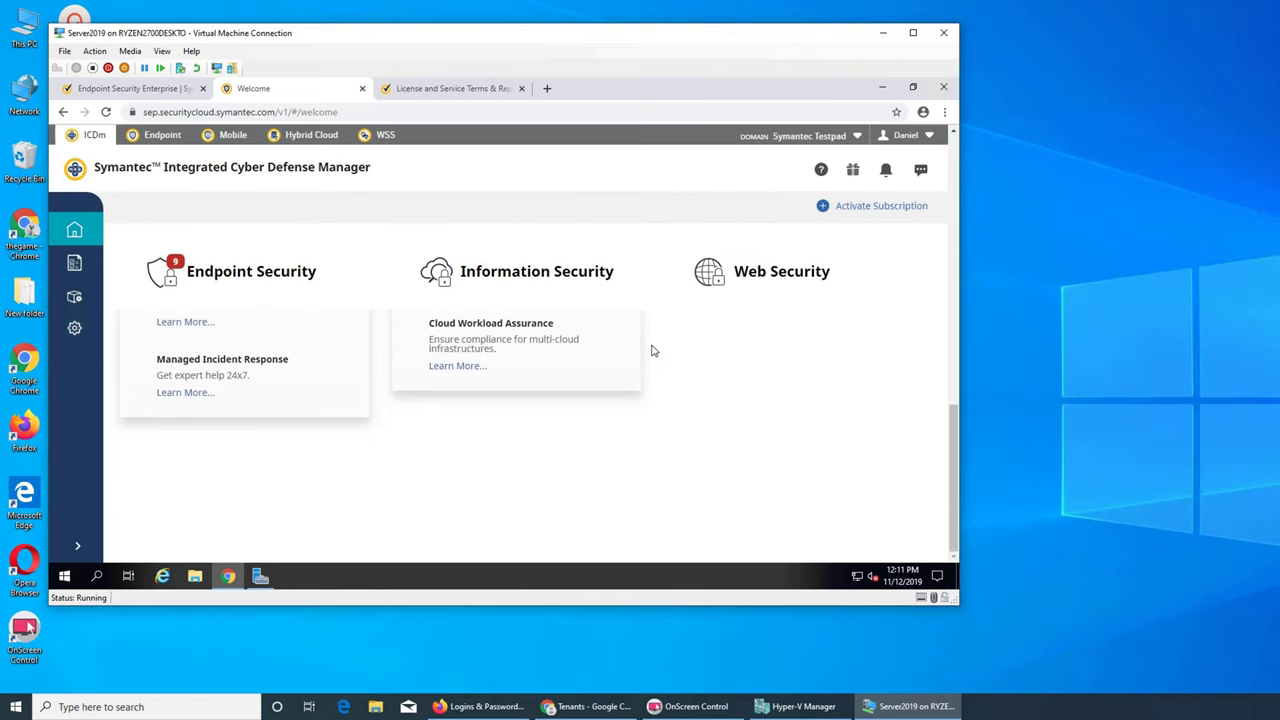
scroll(651, 350, "up", 10)
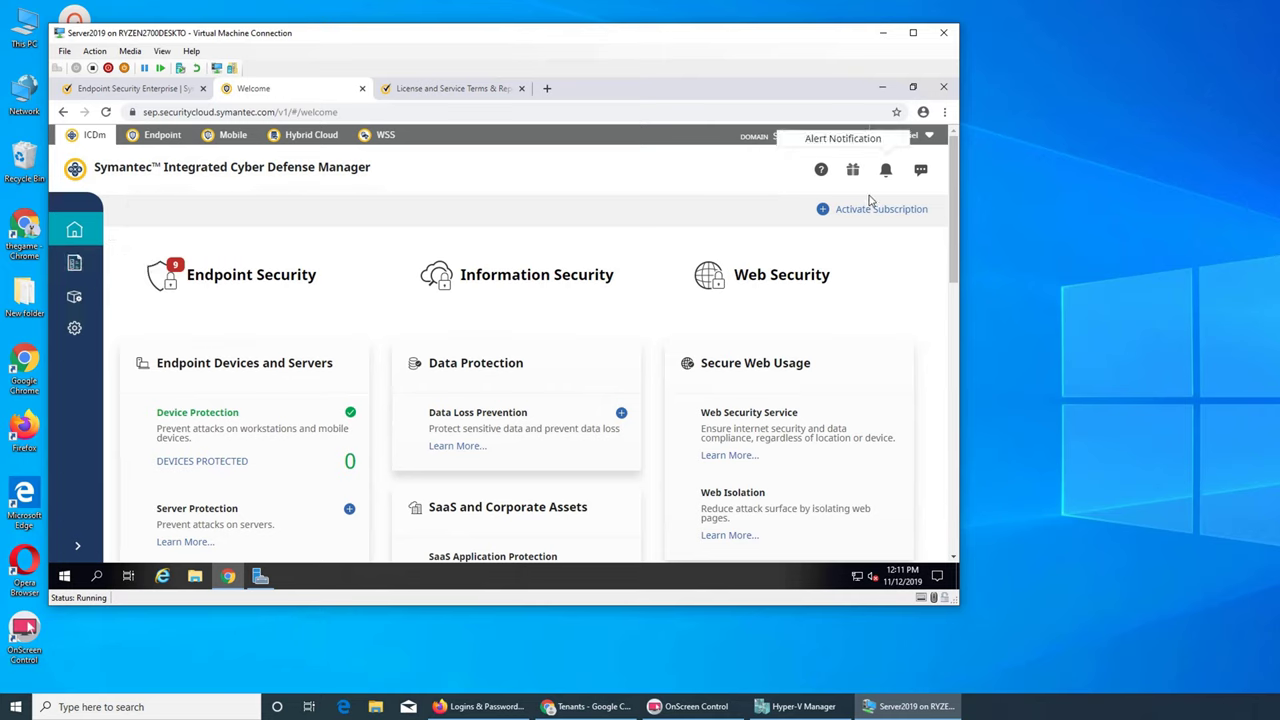
left_click(84, 297)
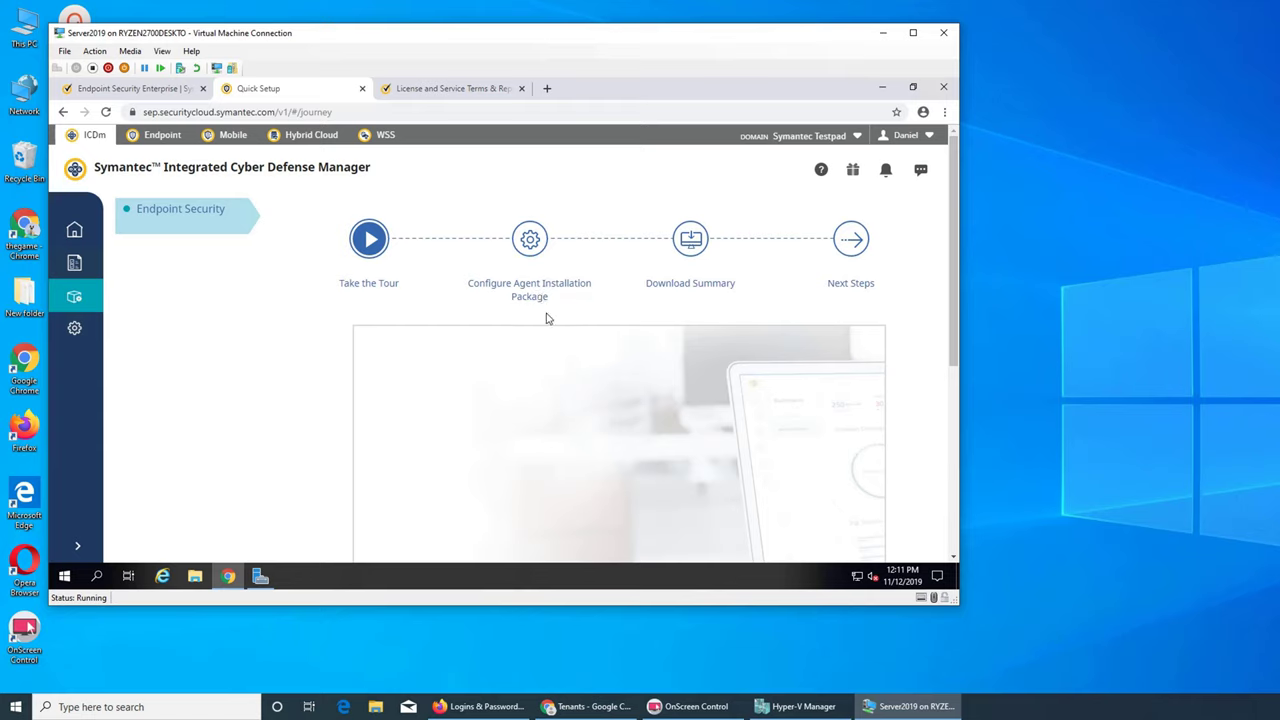
- Play the Welcome to Symantec Endpoint Security tour video on the Quick Setup page
scroll(798, 281, "down", 2)
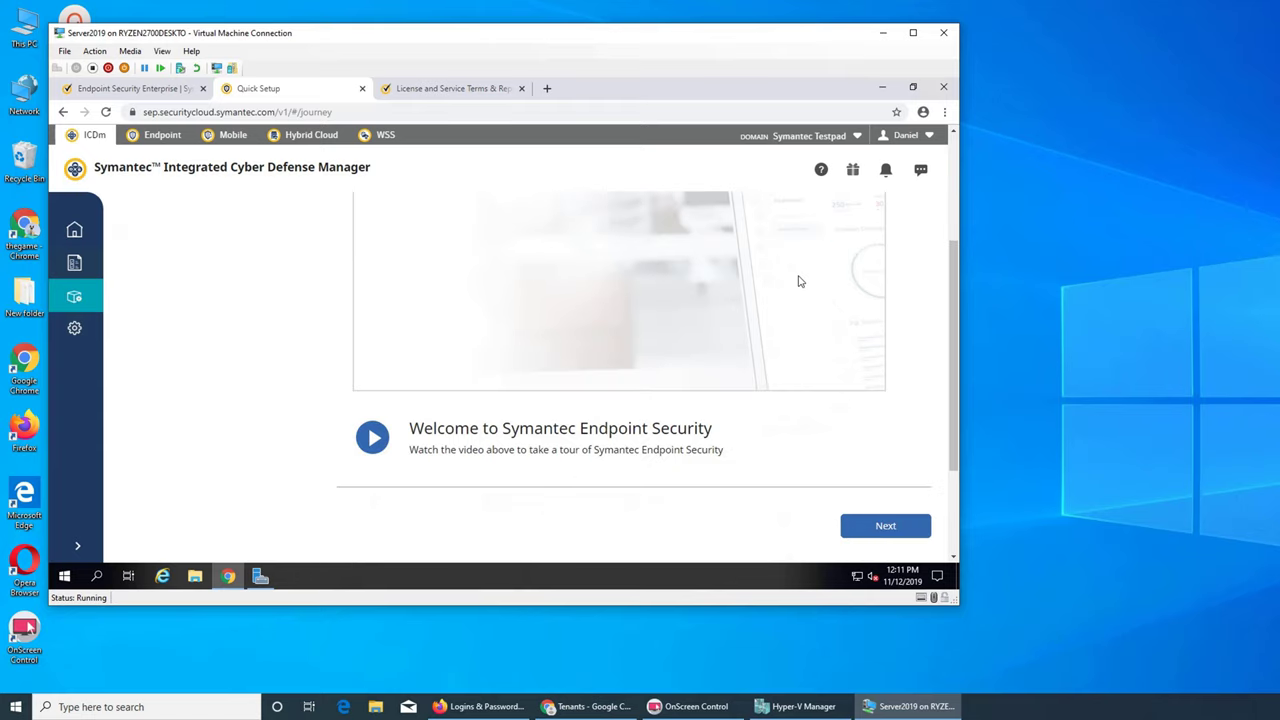
scroll(798, 281, "up", 2)
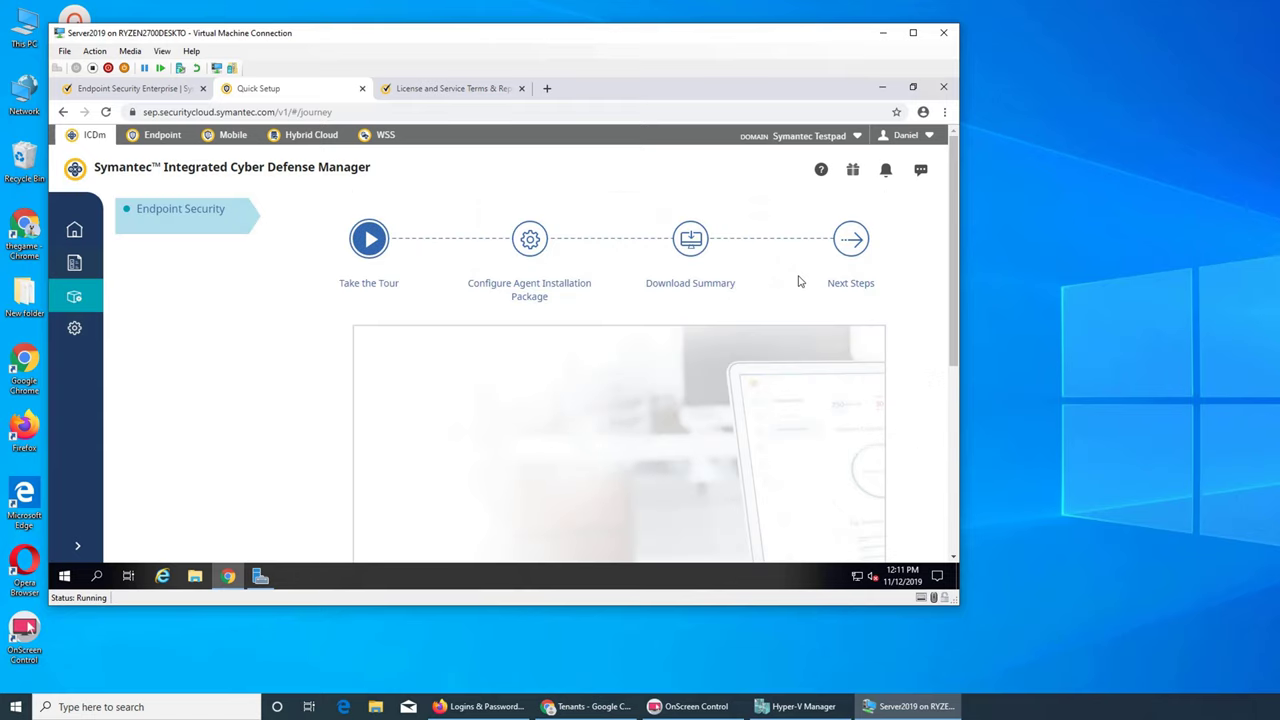
scroll(798, 281, "down", 2)
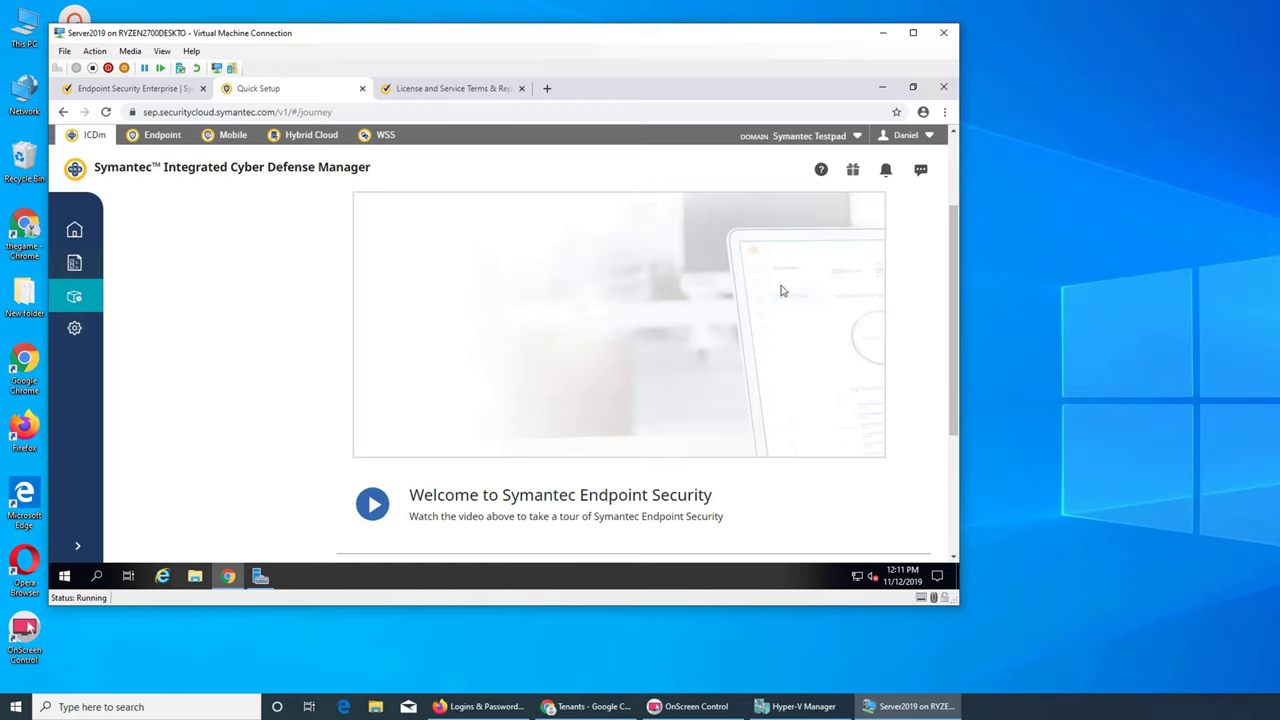
left_click(372, 503)
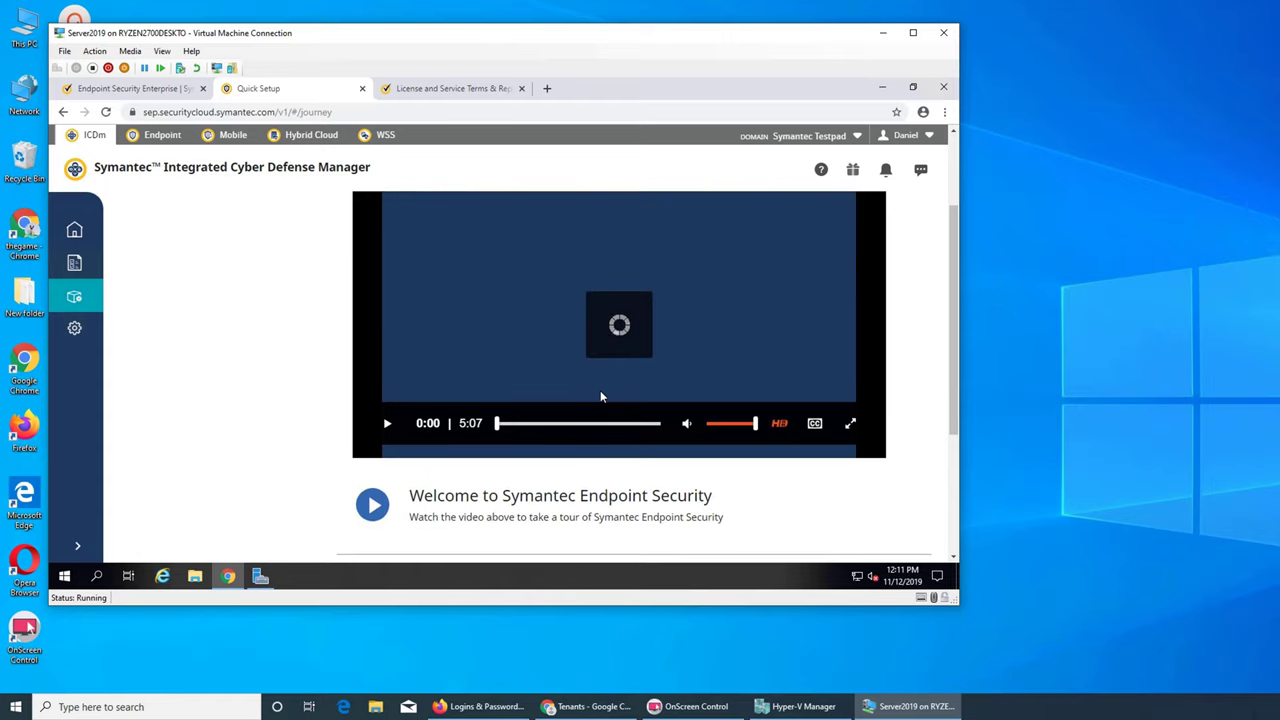
scroll(843, 495, "up", 2)
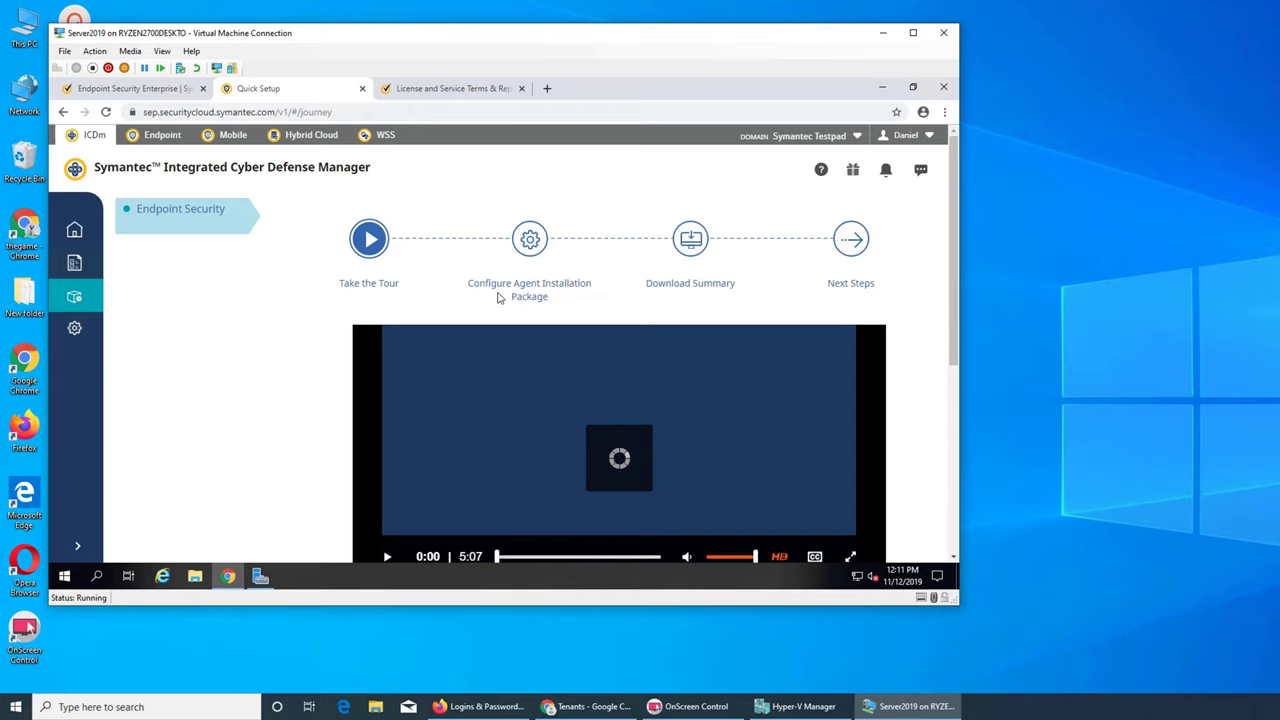
scroll(533, 378, "down", 2)
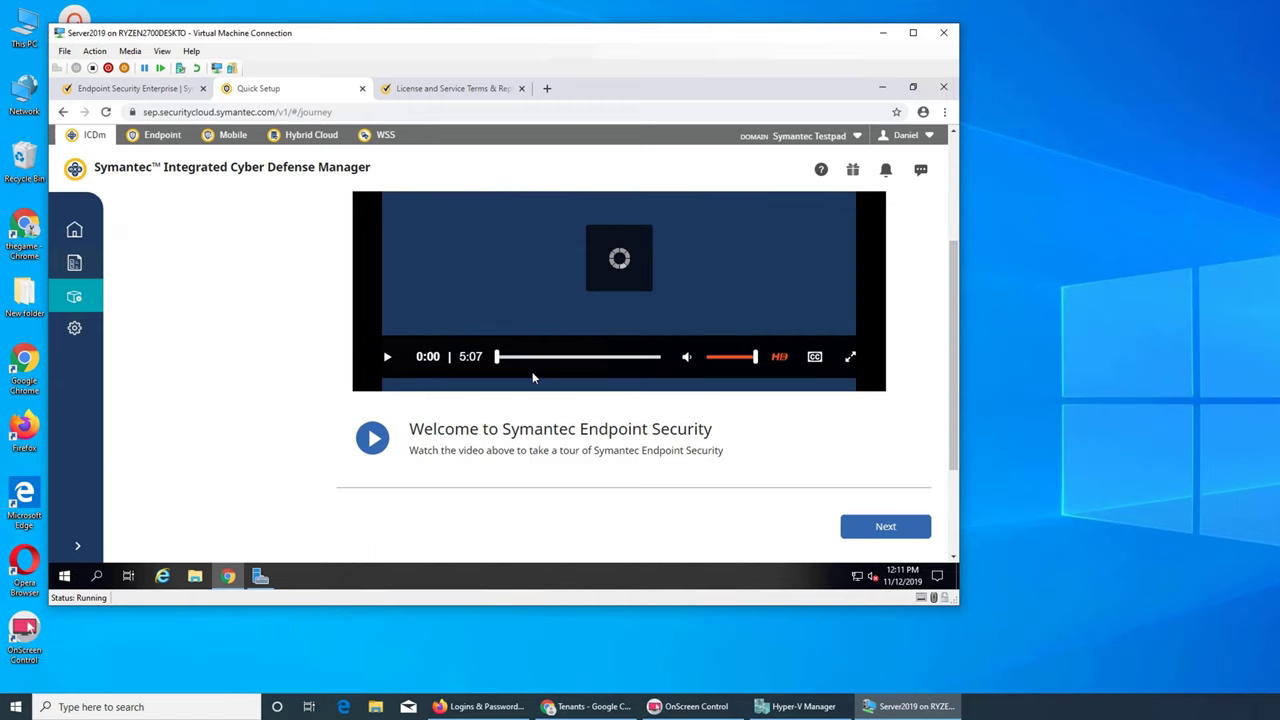
left_click(387, 356)
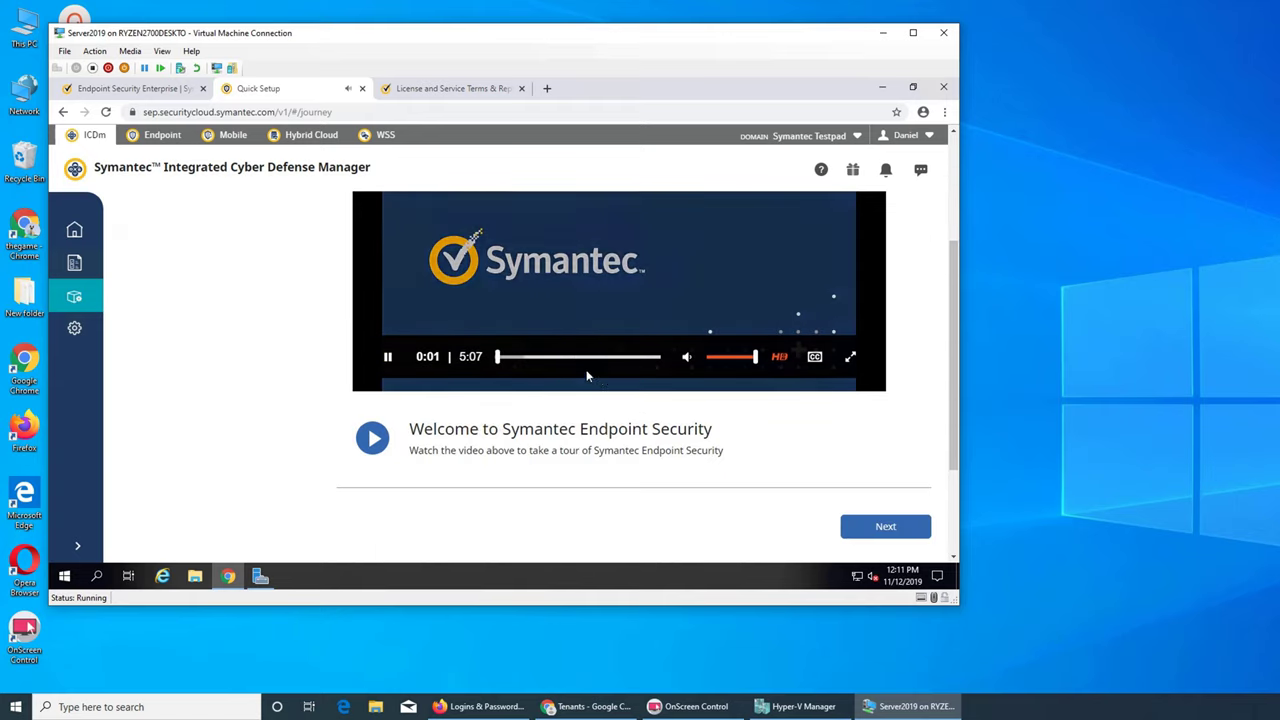
- Move past the tour and keep Windows Workstation 64-Bit as the package operating system
left_click(880, 528)
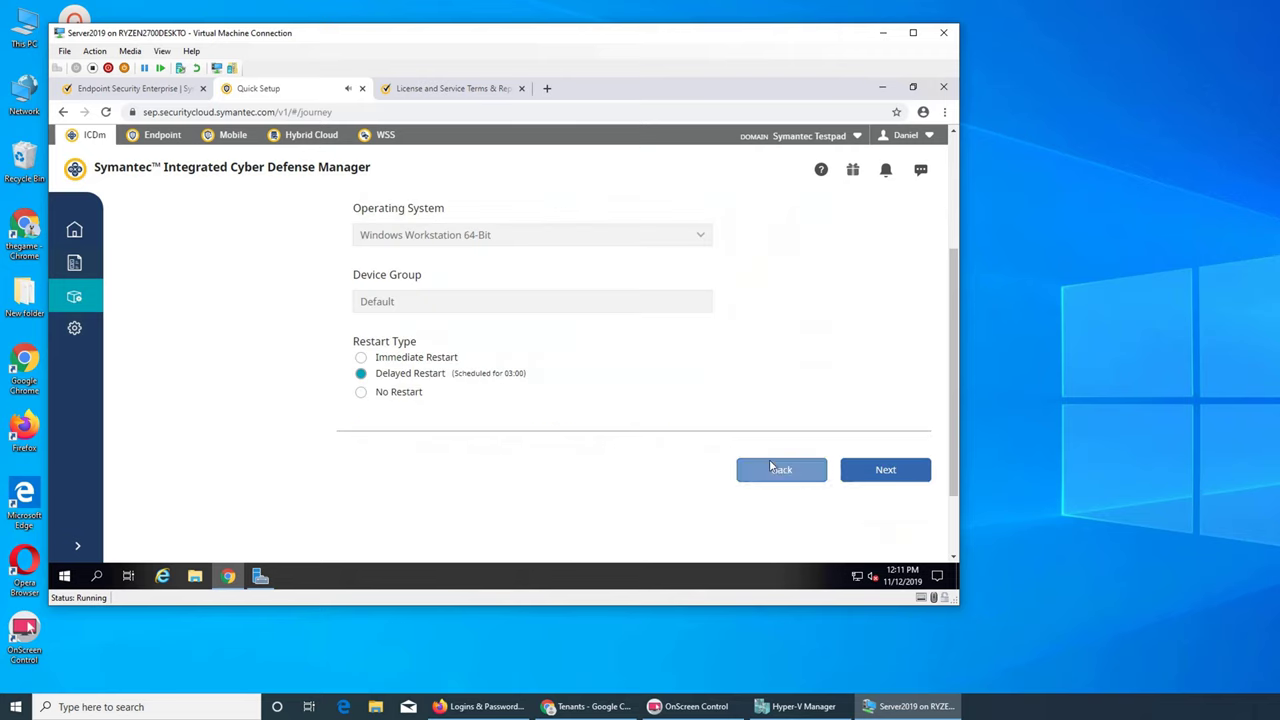
scroll(750, 460, "up", 2)
scroll(734, 462, "down", 1)
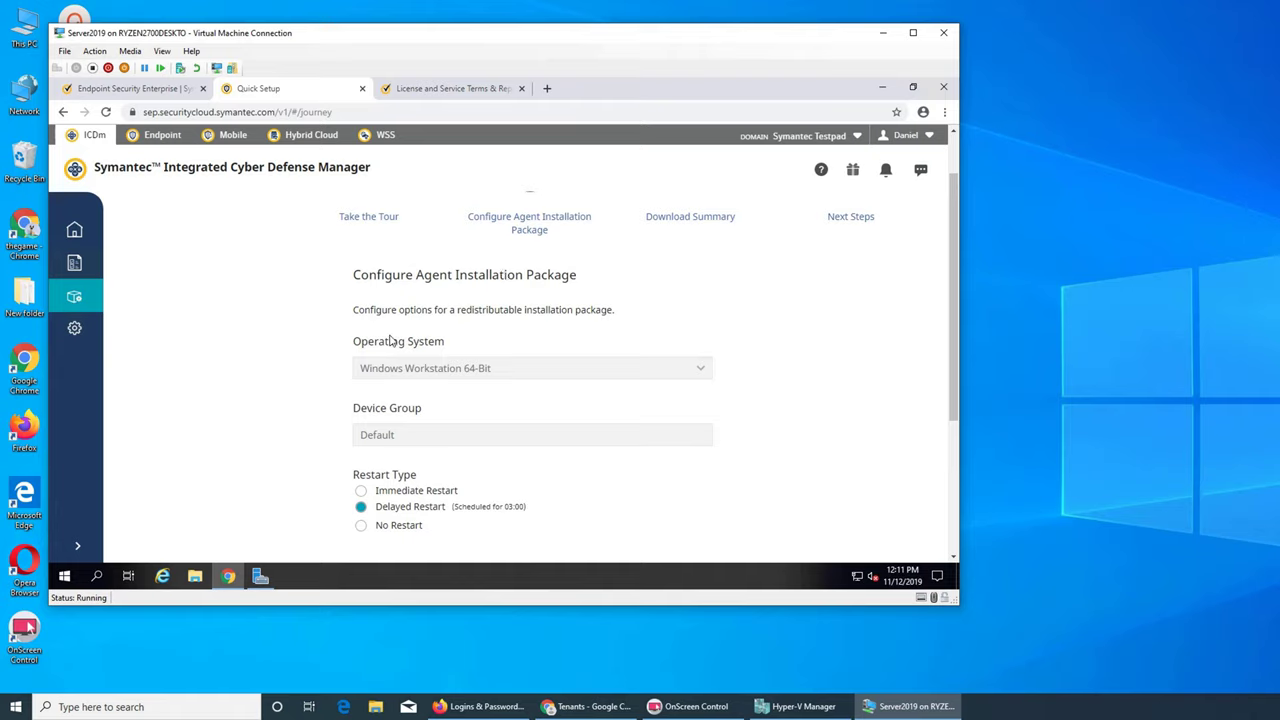
left_click(702, 369)
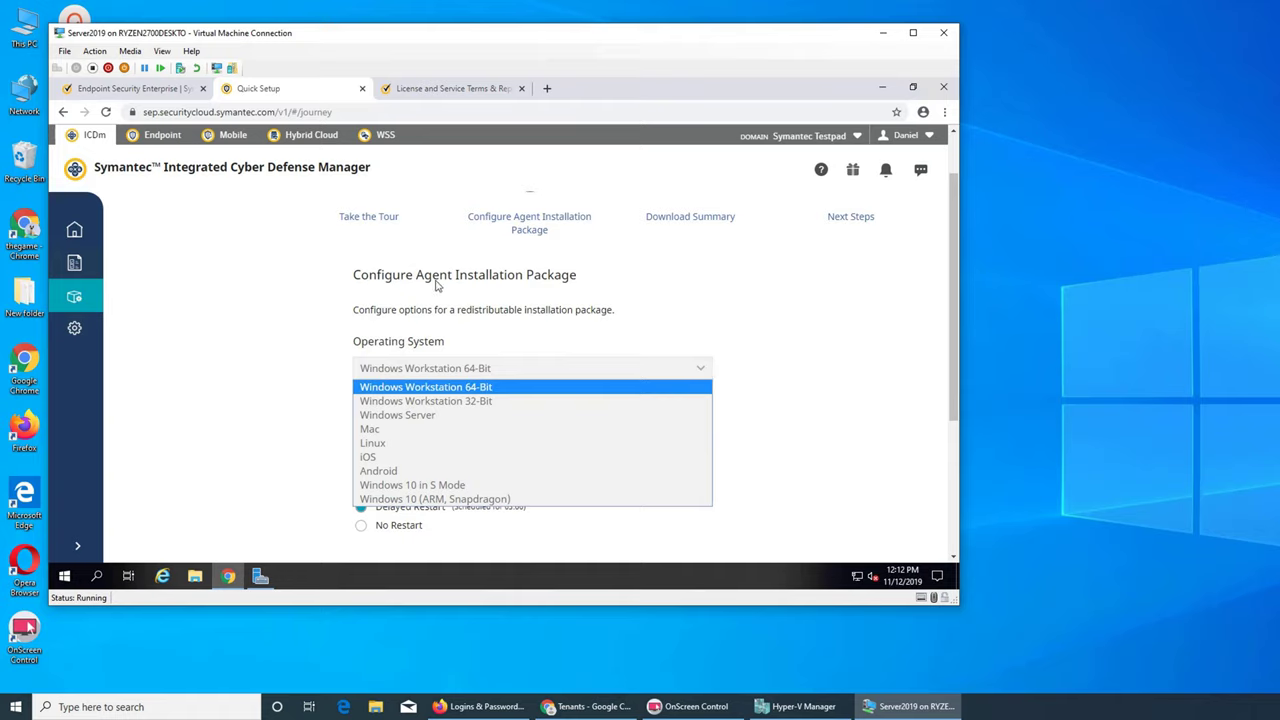
left_click(810, 355)
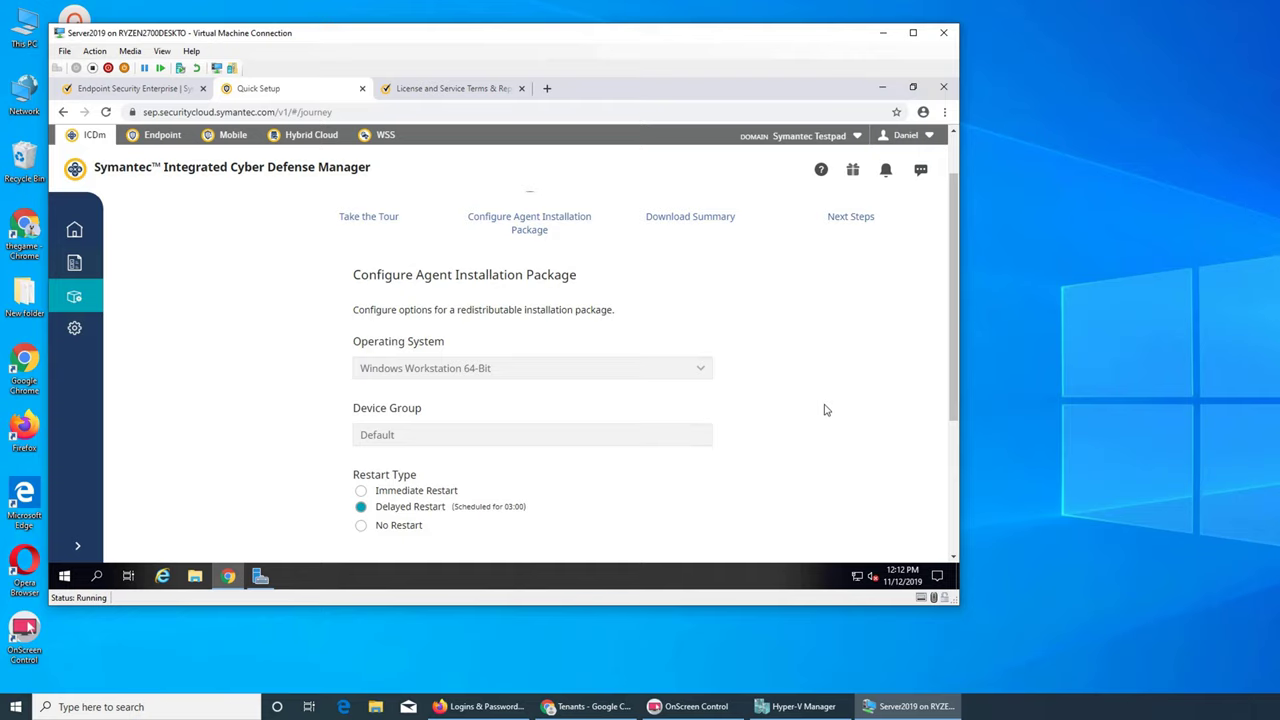
- Advance to Communication Settings and review the proxy options, both left on browser defaults
scroll(826, 410, "down", 2)
left_click(872, 405)
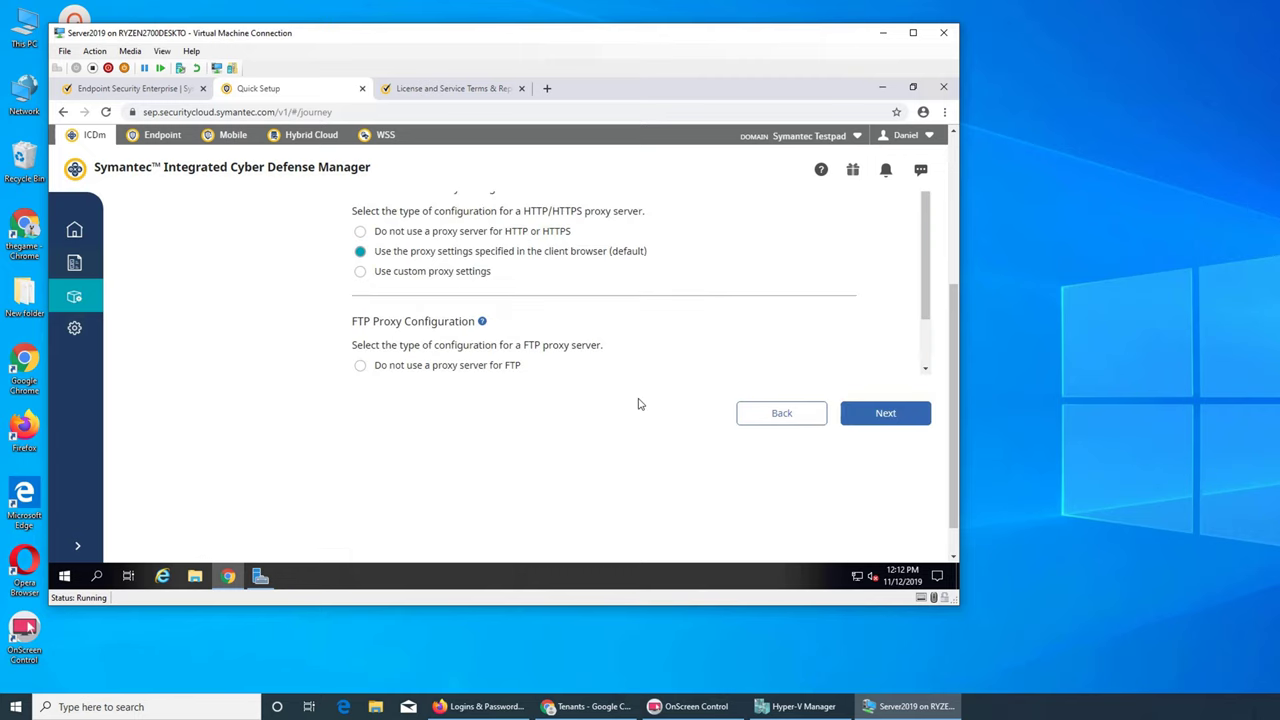
scroll(768, 430, "up", 2)
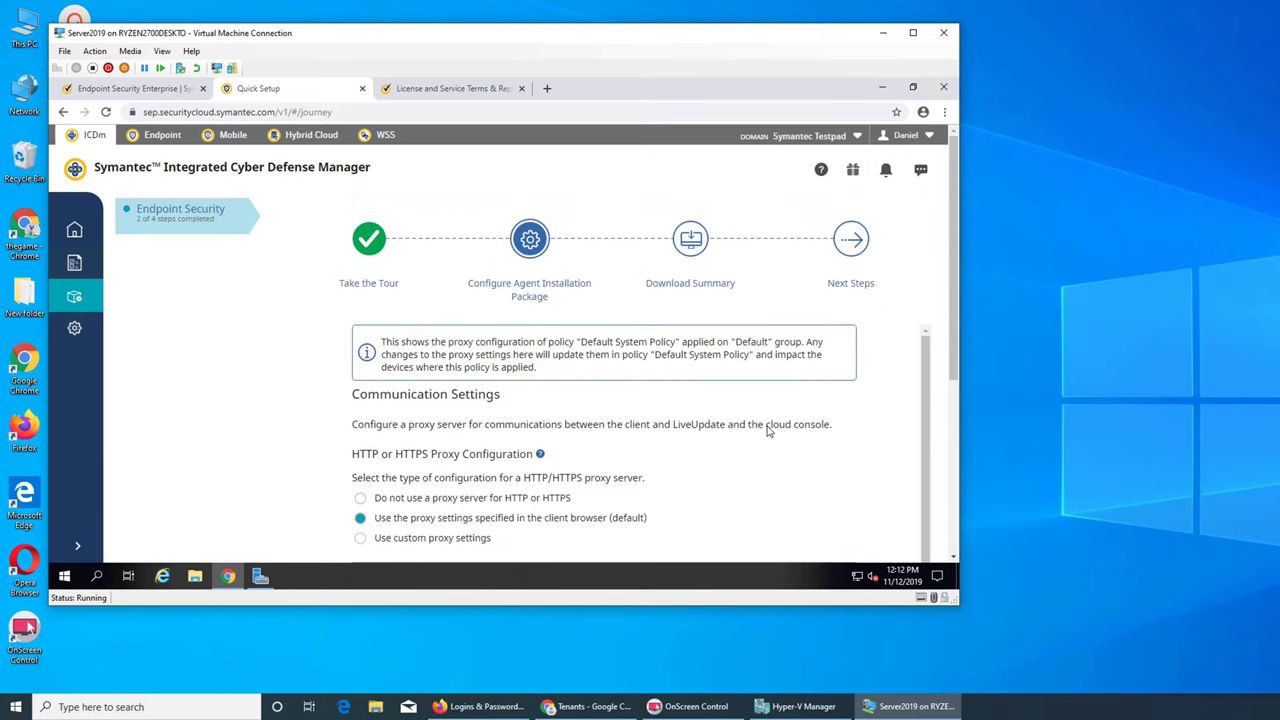
scroll(768, 430, "down", 1)
scroll(768, 430, "down", 2)
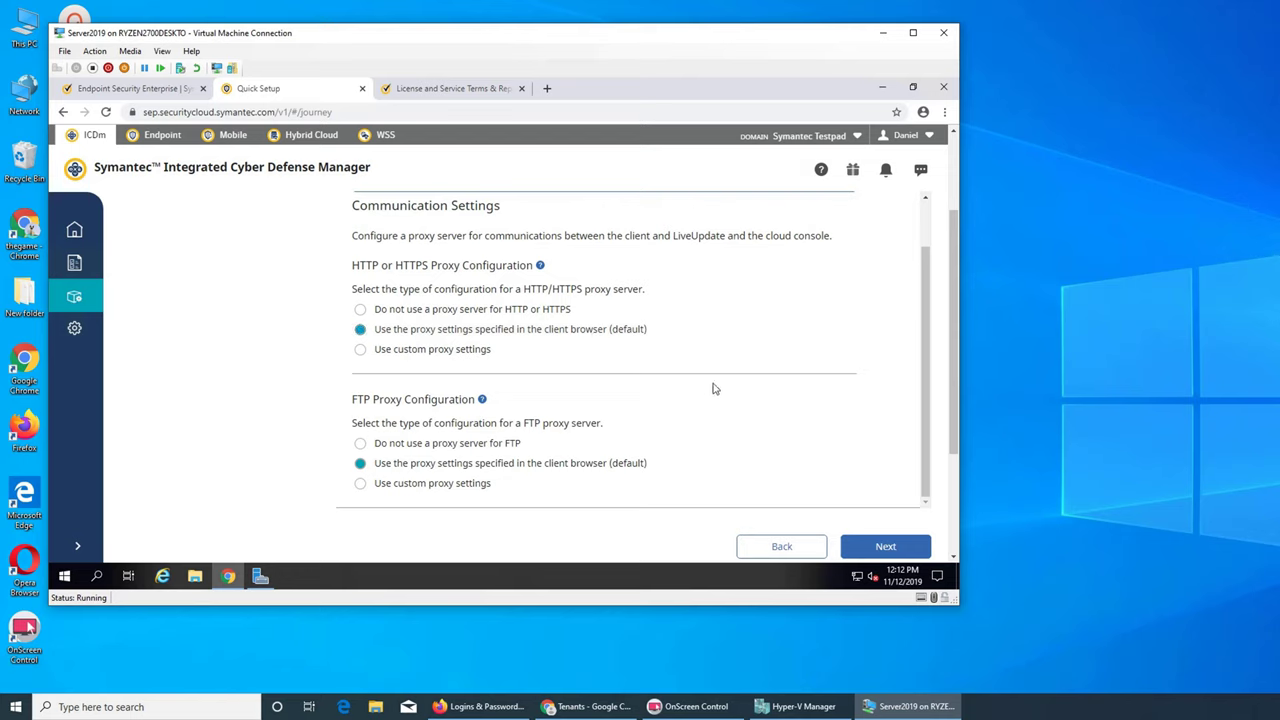
scroll(737, 408, "up", 1)
scroll(737, 408, "down", 1)
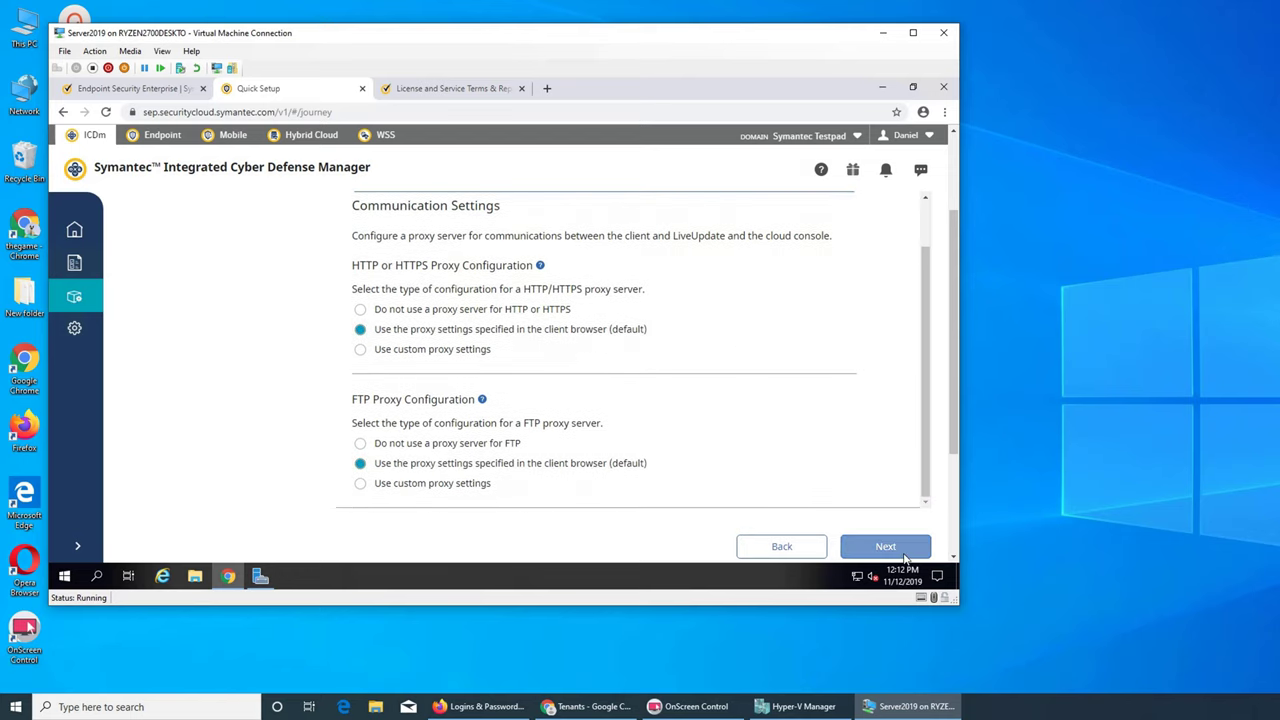
- Accept the default proxy settings and download the Windows Workstation 64-Bit agent package
left_click(900, 552)
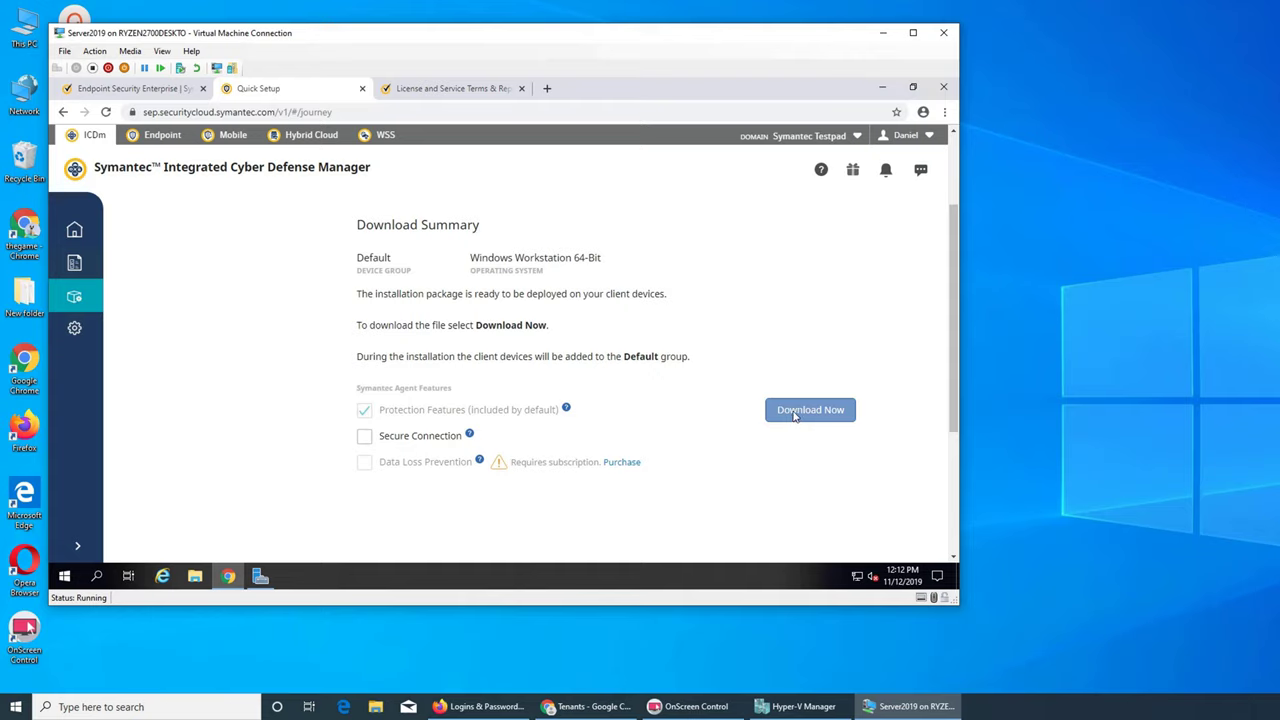
left_click(795, 414)
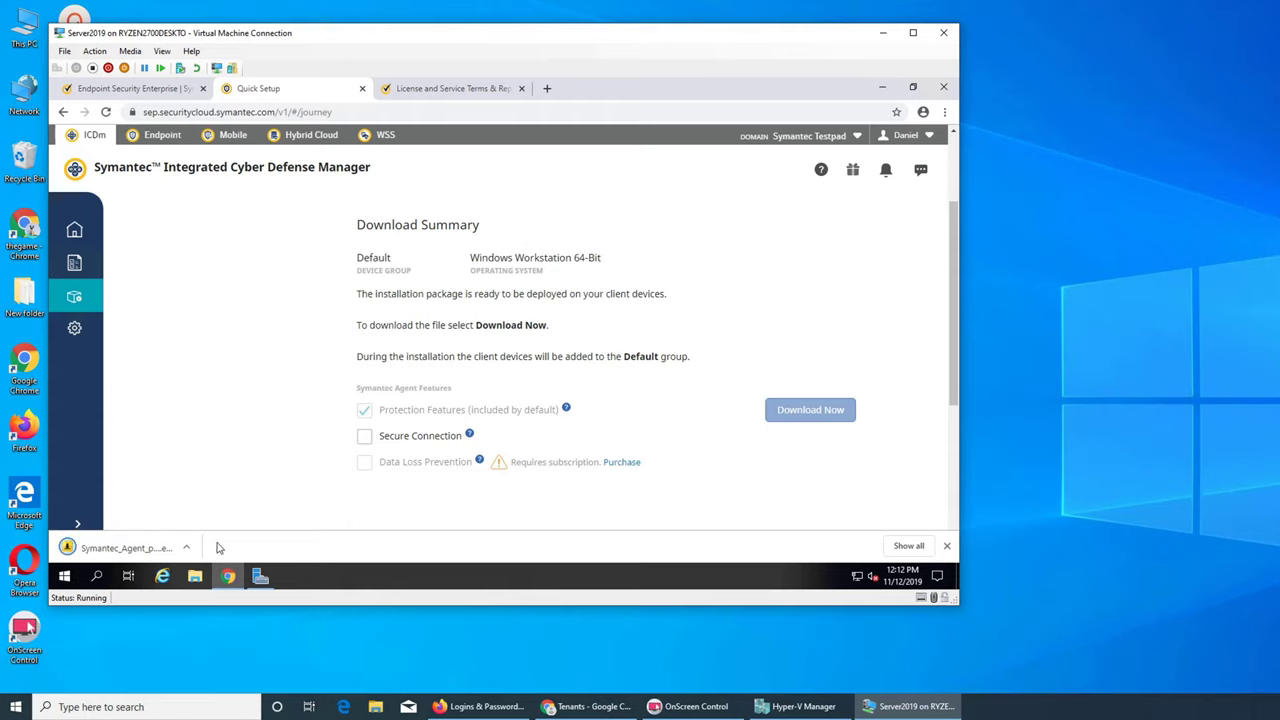
left_click(186, 549)
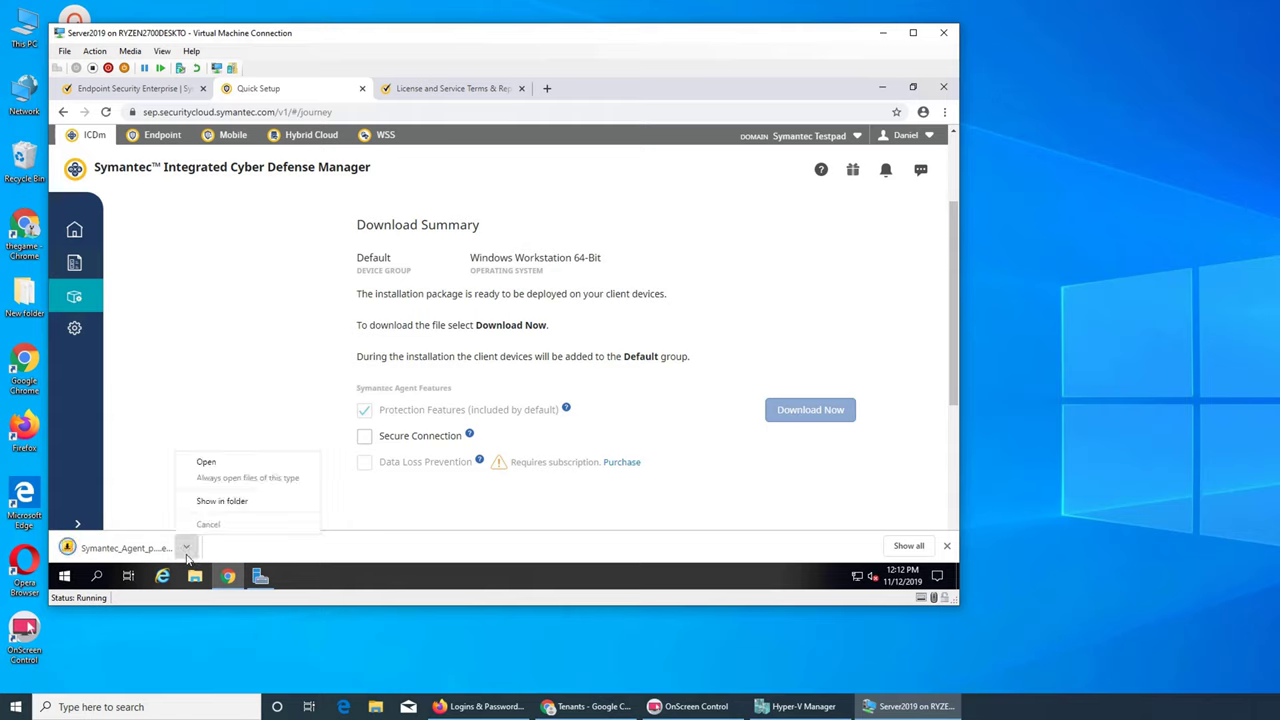
- Check the trial subscription under Settings, then show the downloaded package in its Downloads folder
left_click(74, 330)
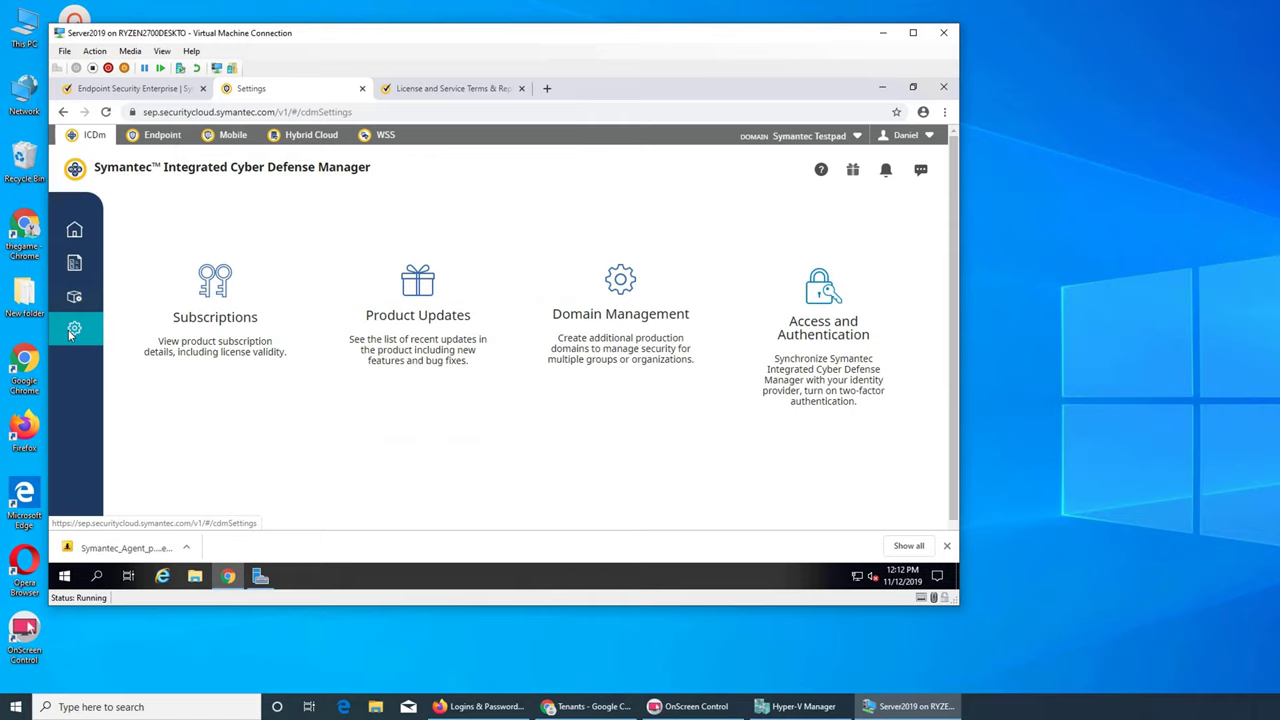
left_click(209, 291)
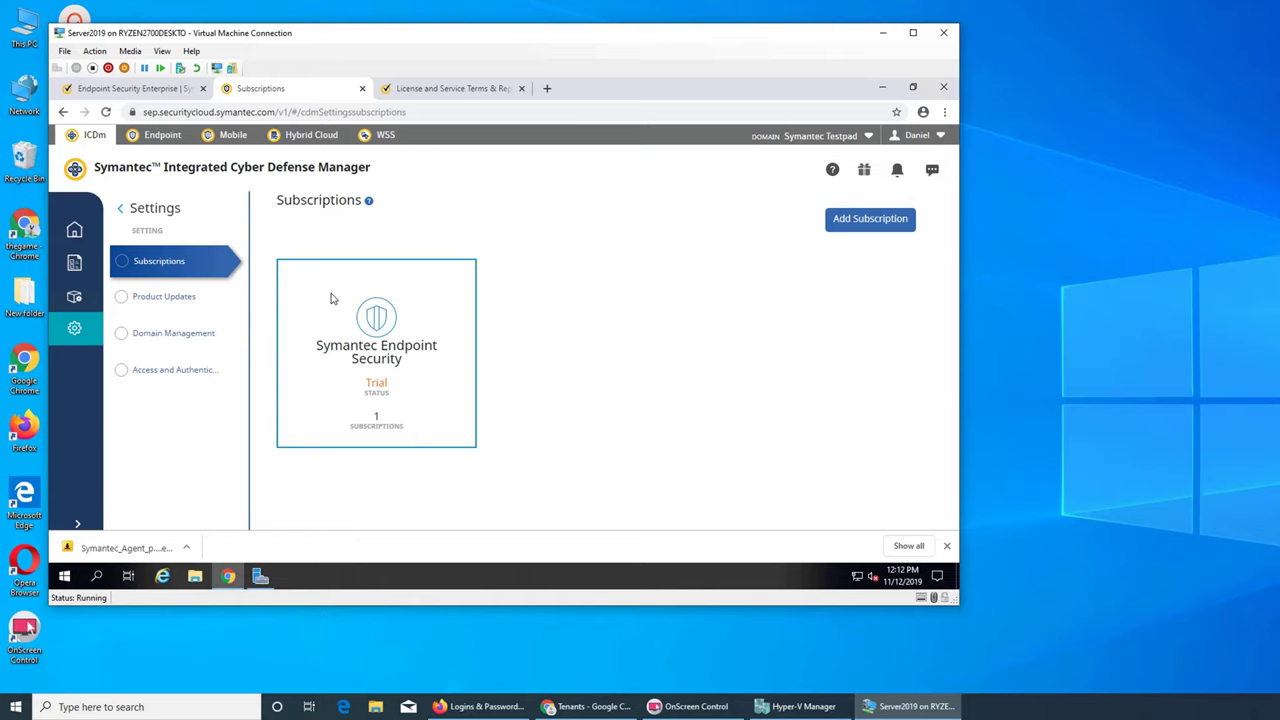
left_click(186, 551)
left_click(222, 499)
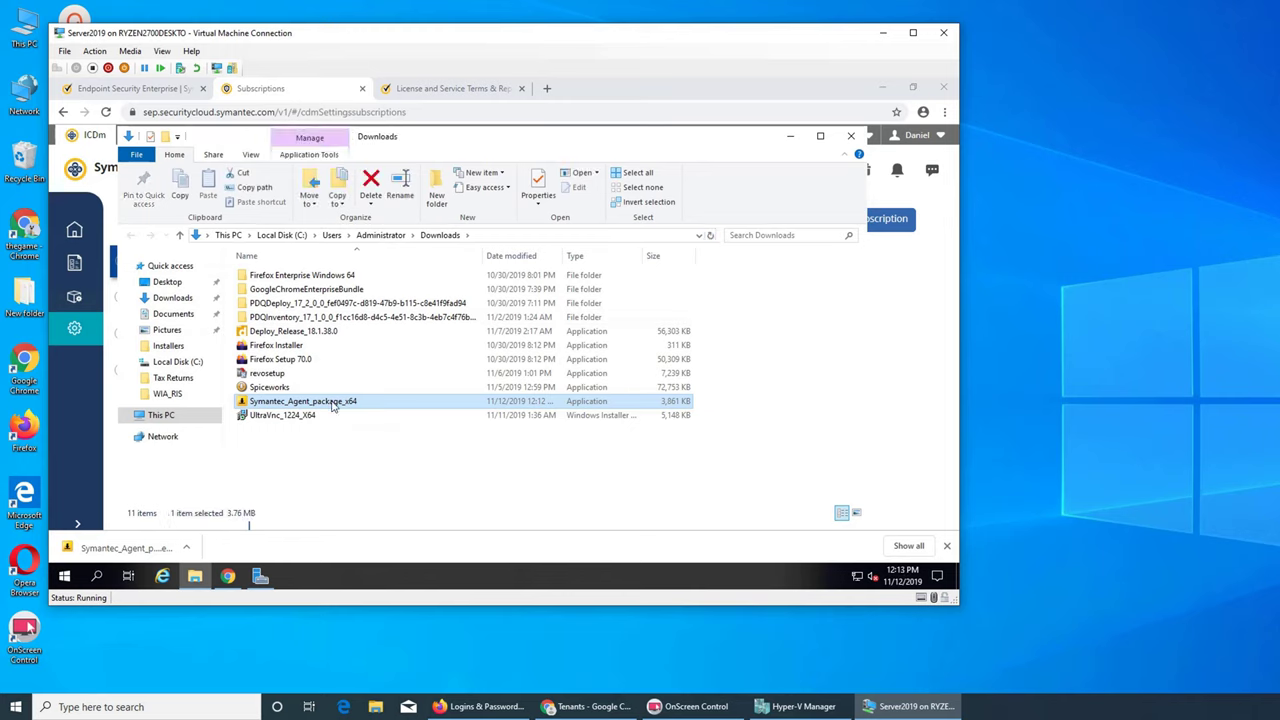
- Run Symantec_Agent_package_x64 to create the package and open the extracted x64 folder of deployment files
right_click(333, 404)
left_click(415, 131)
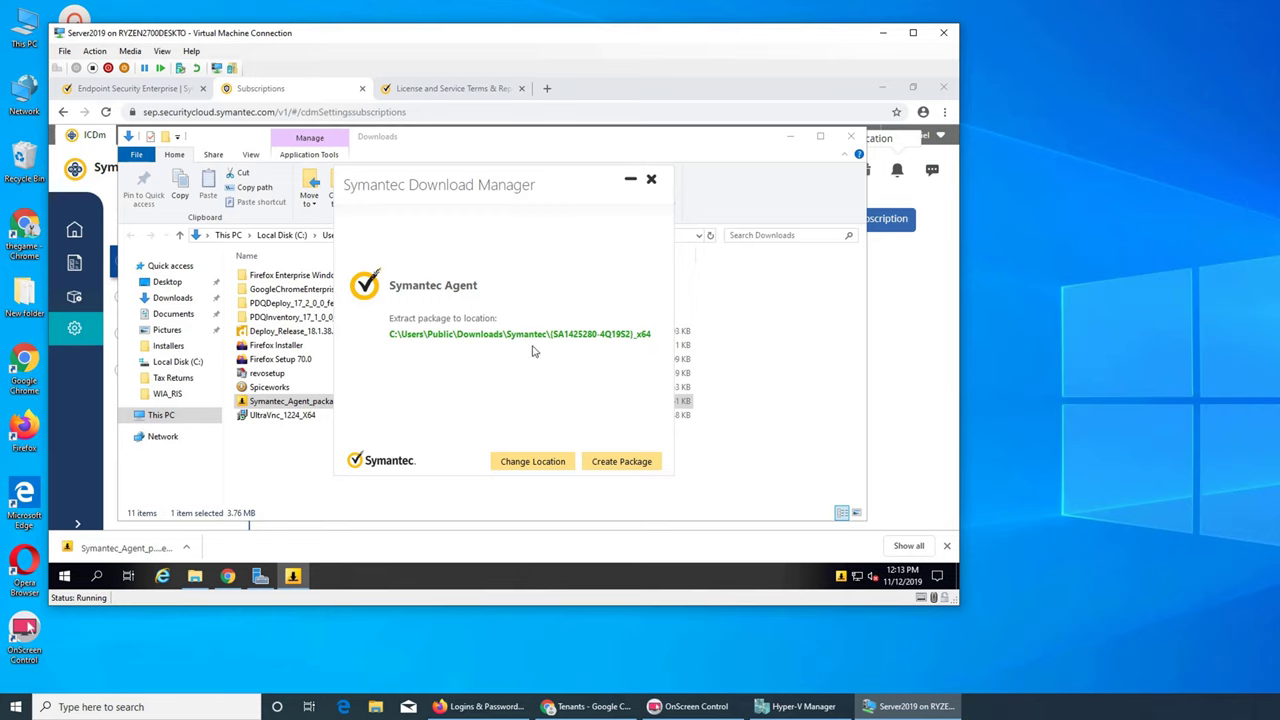
left_click(613, 464)
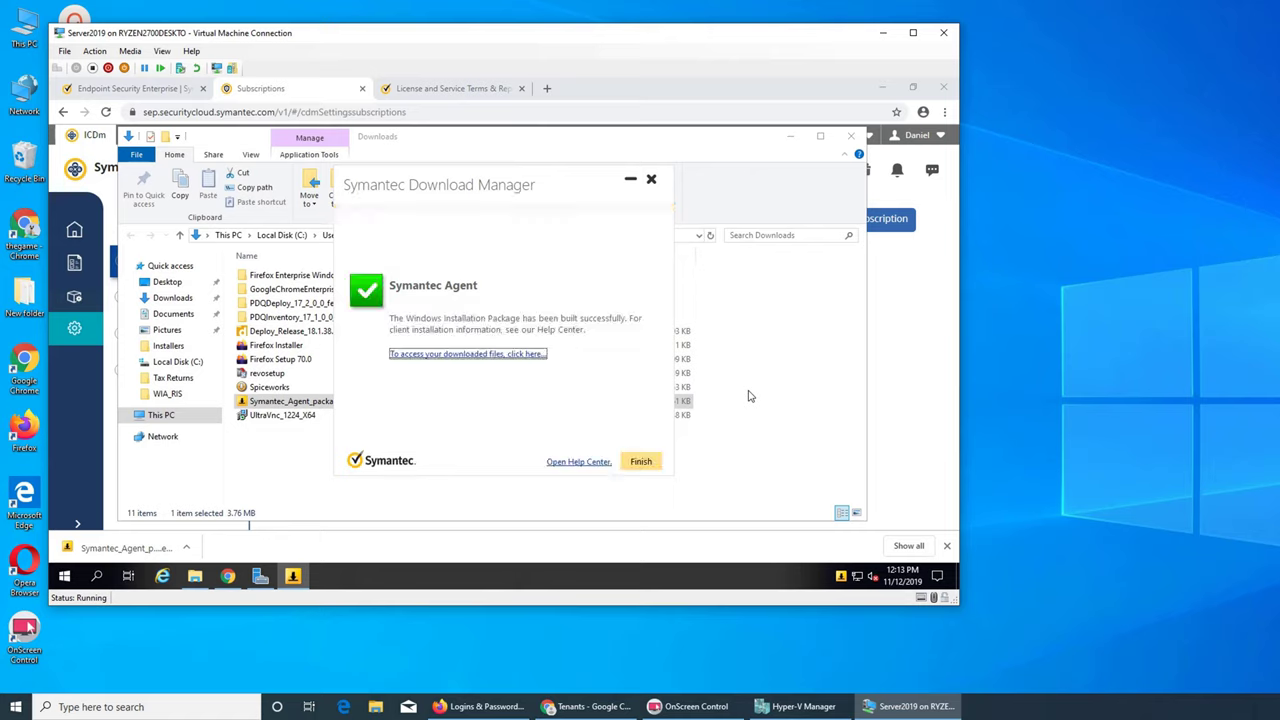
left_click(507, 358)
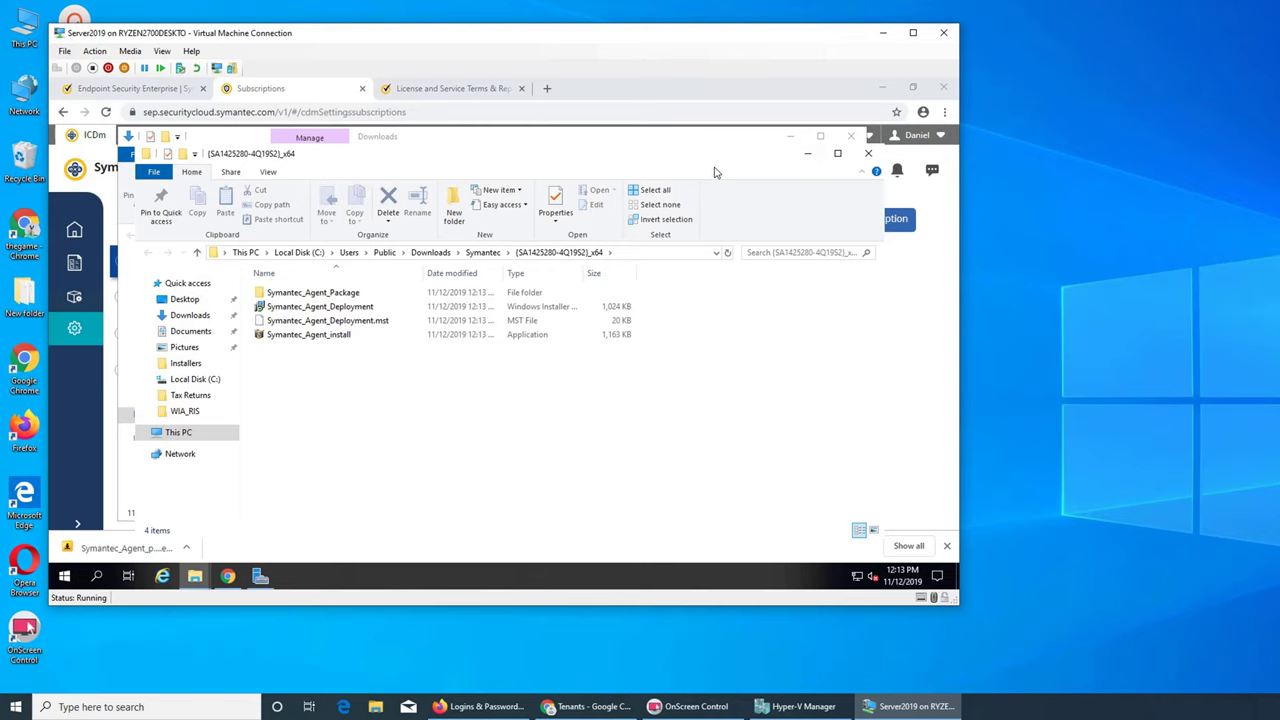
left_click_drag(715, 164, 724, 172)
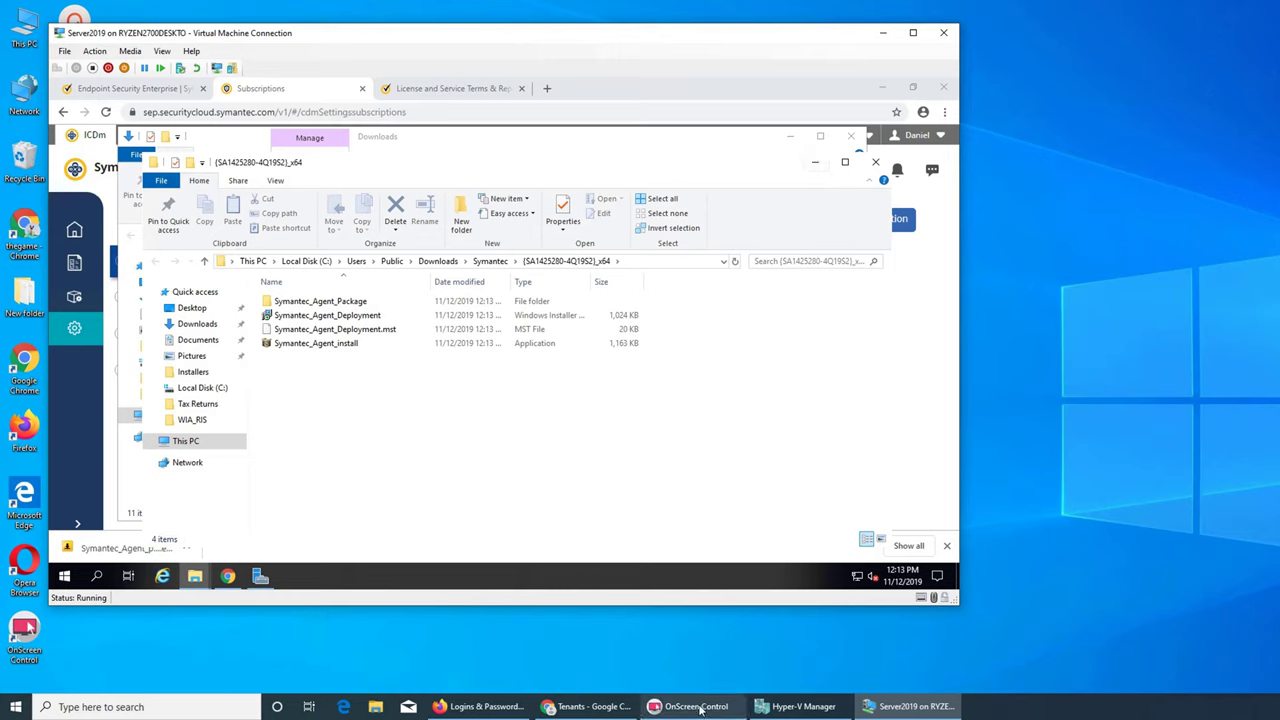
mouse_move(615, 707)
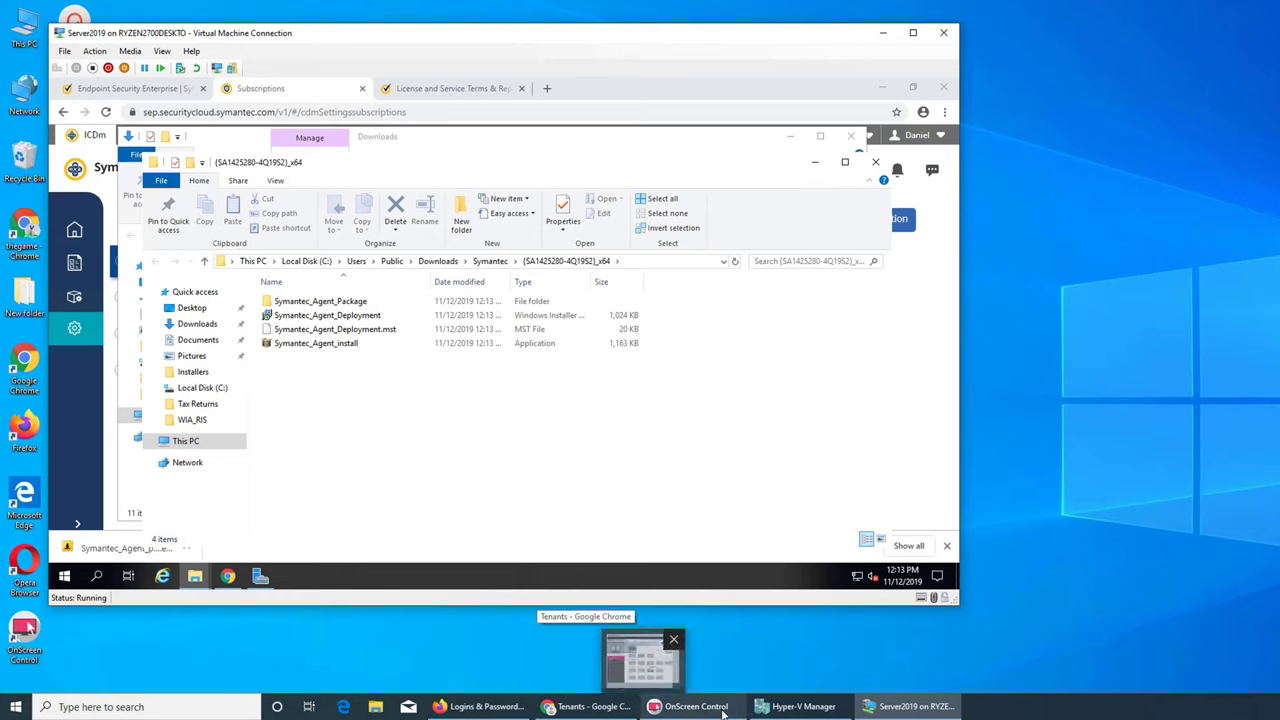
- Connect to the Win10 virtual machine in Hyper-V Manager and start it from its saved state
left_click(790, 707)
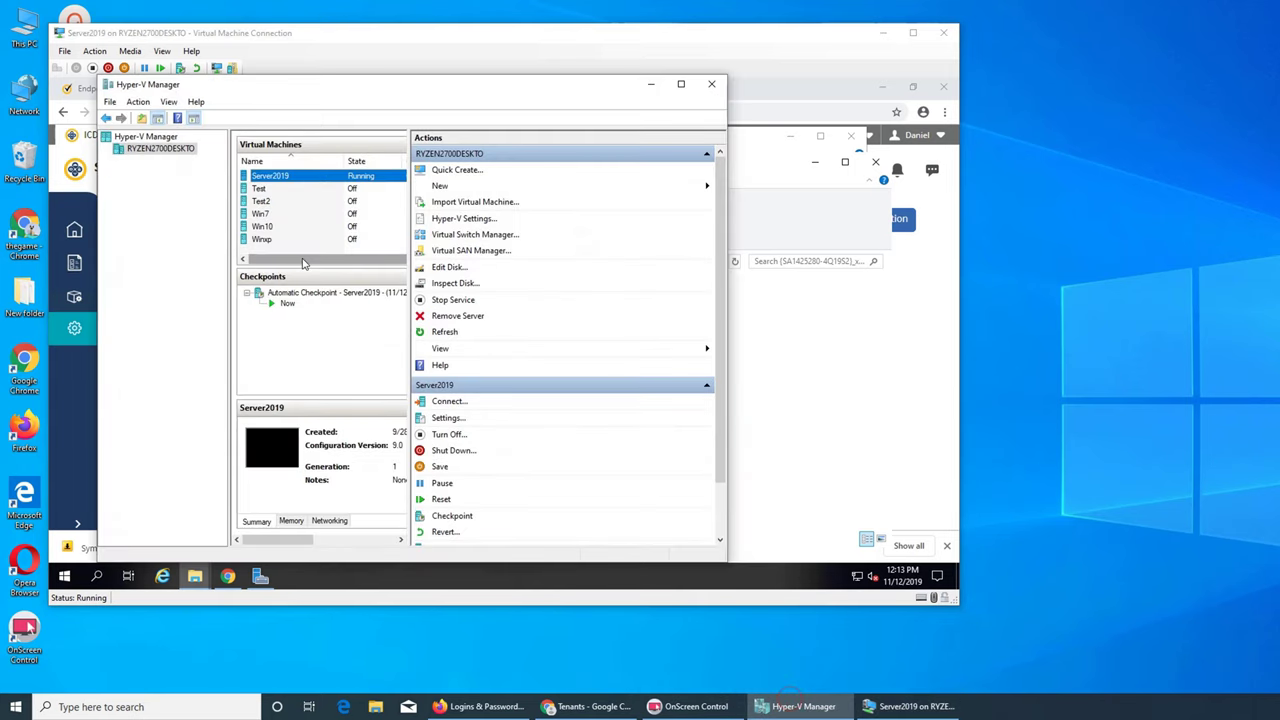
left_click(268, 227)
right_click(272, 226)
left_click(288, 237)
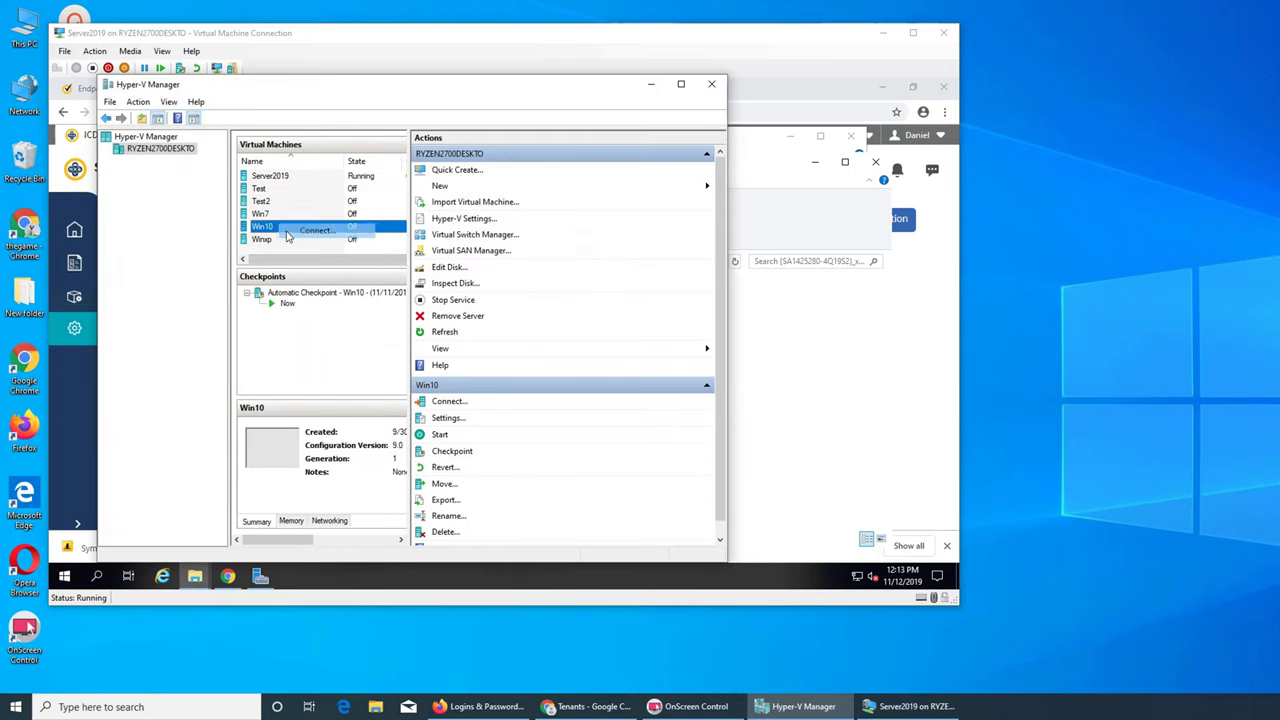
left_click_drag(518, 101, 1200, 96)
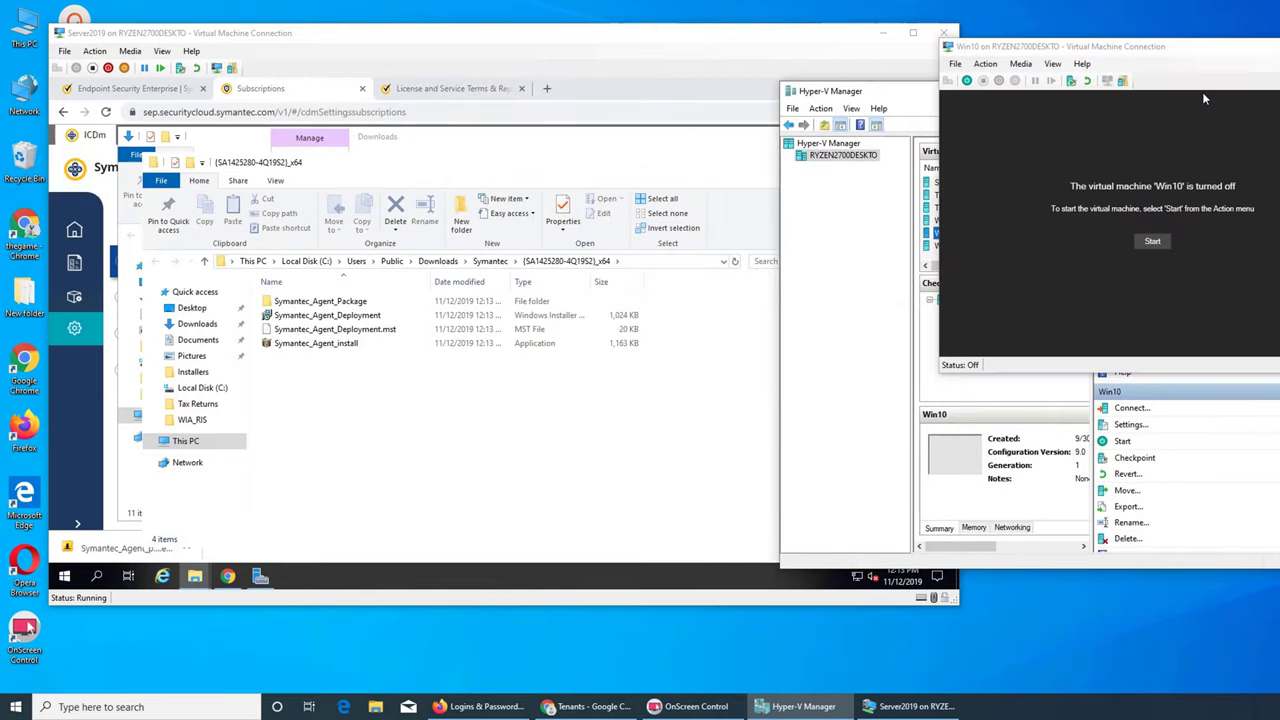
left_click(1150, 240)
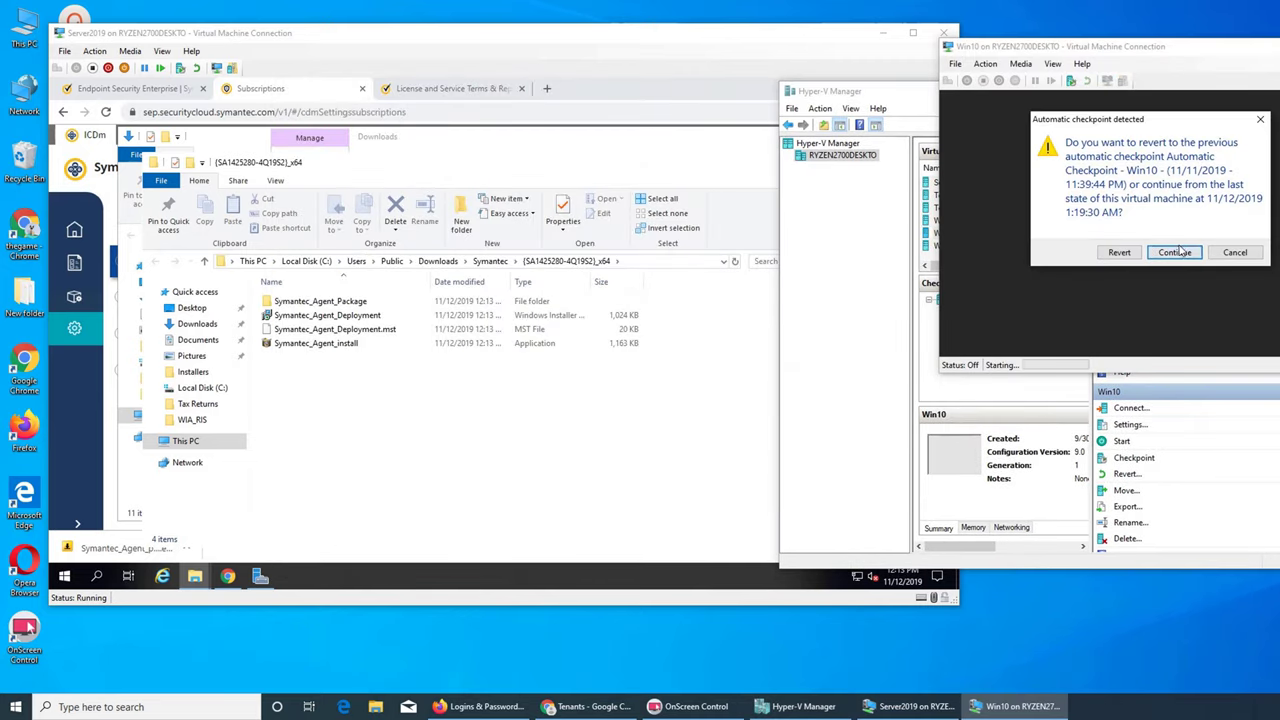
left_click(1177, 248)
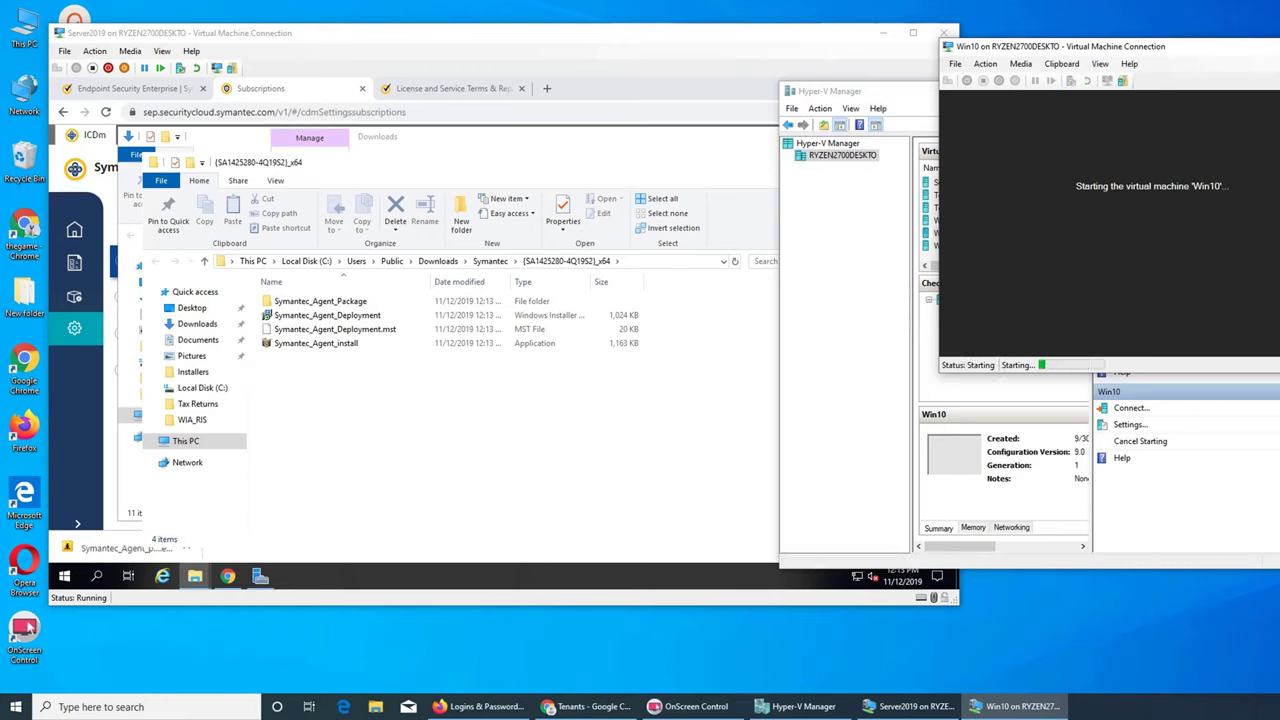
- Confirm the display settings to connect the Win10 session, reconnecting it in another mode
left_click(421, 57)
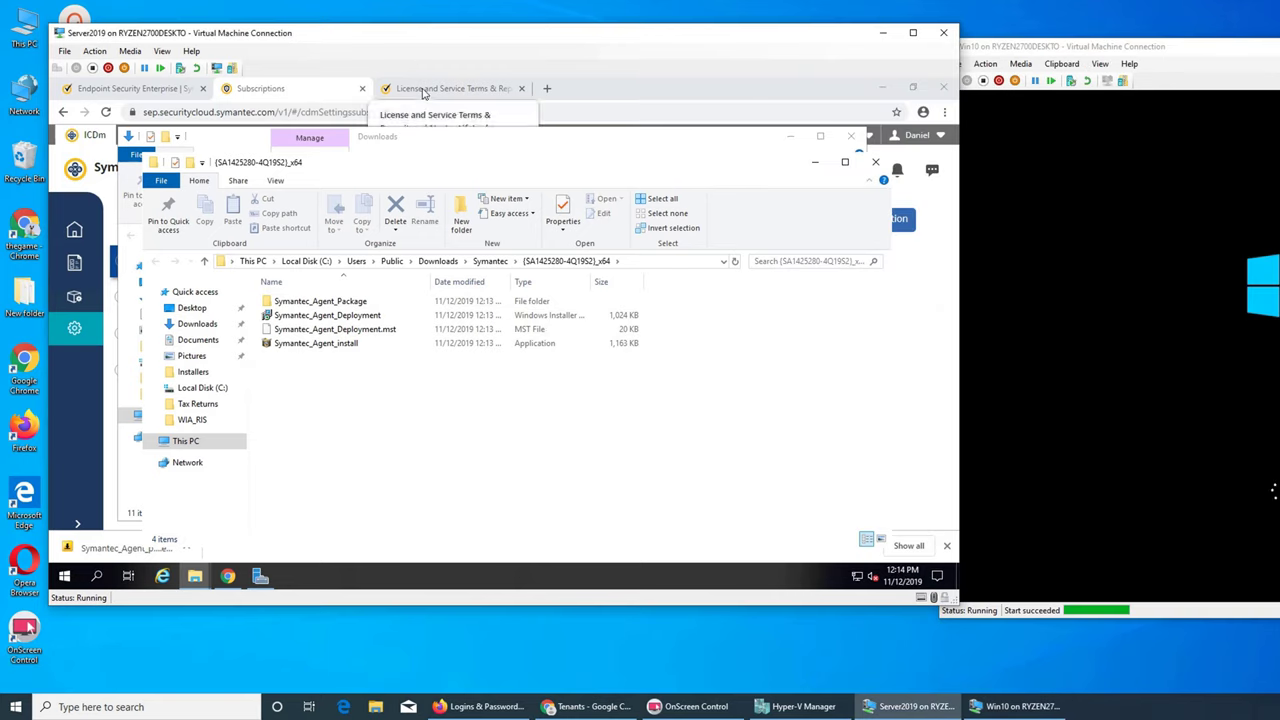
left_click(424, 92)
left_click(328, 95)
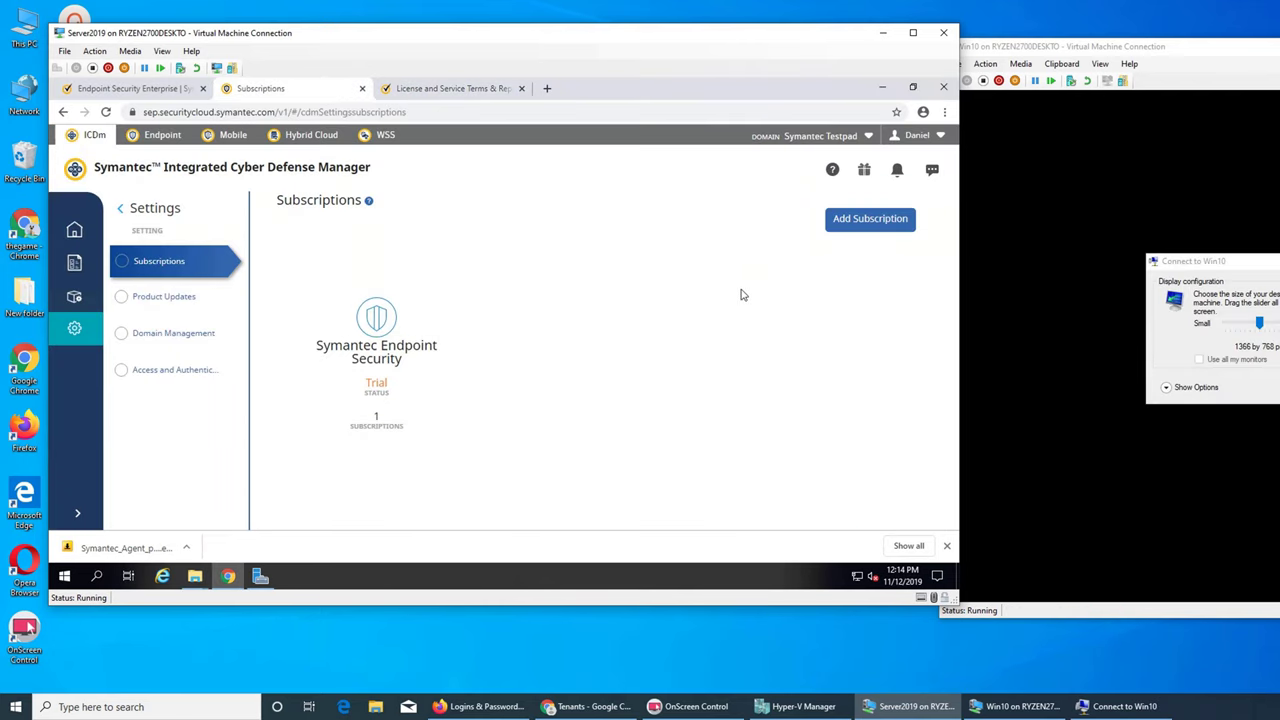
key("Return")
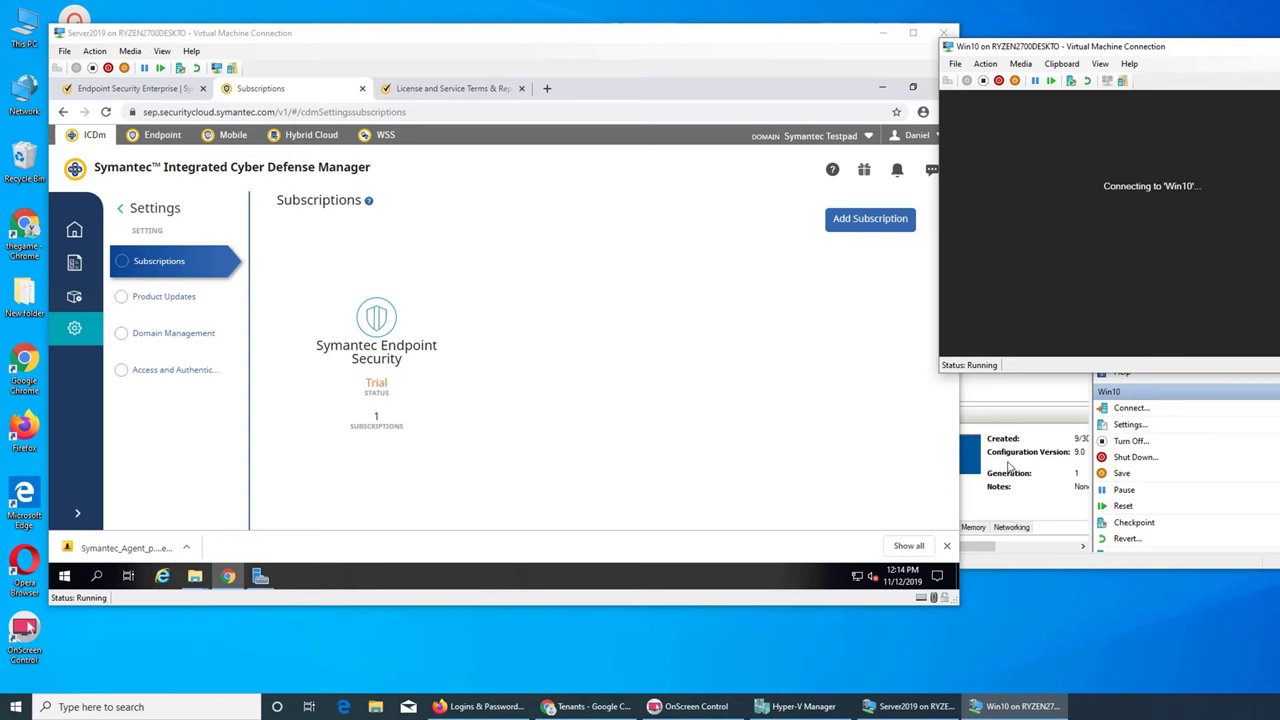
left_click(455, 88)
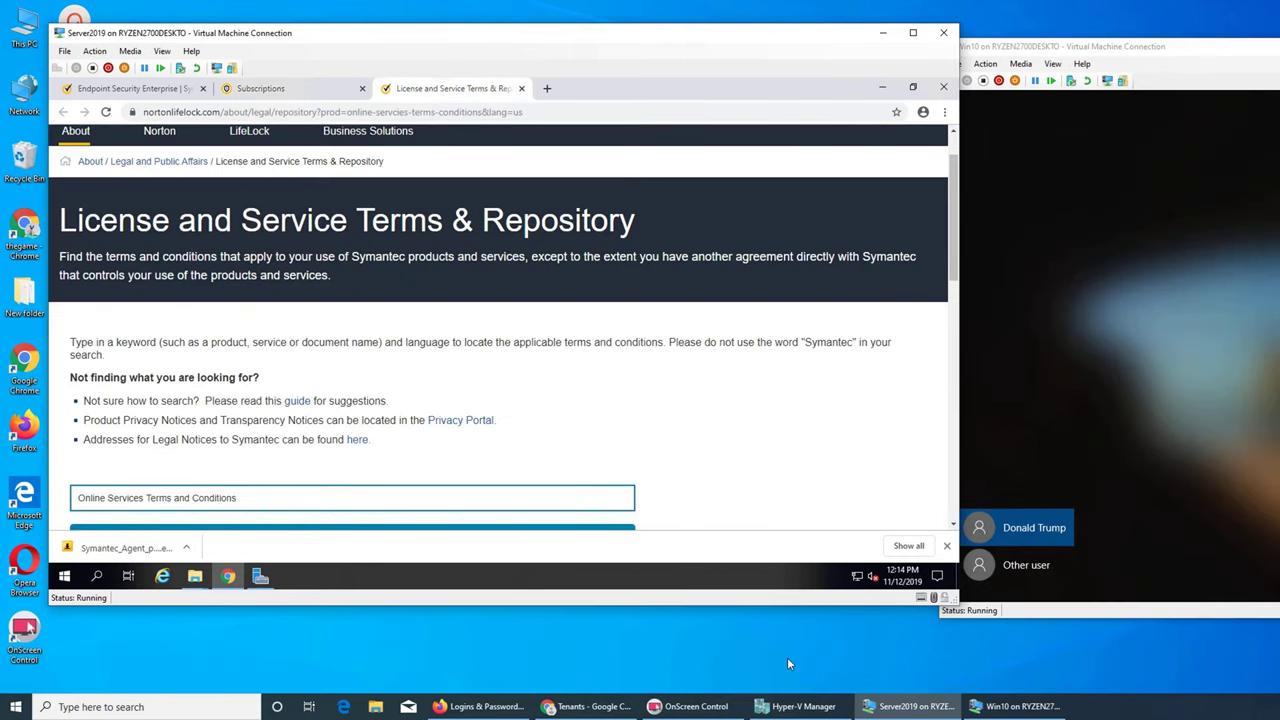
left_click(1108, 84)
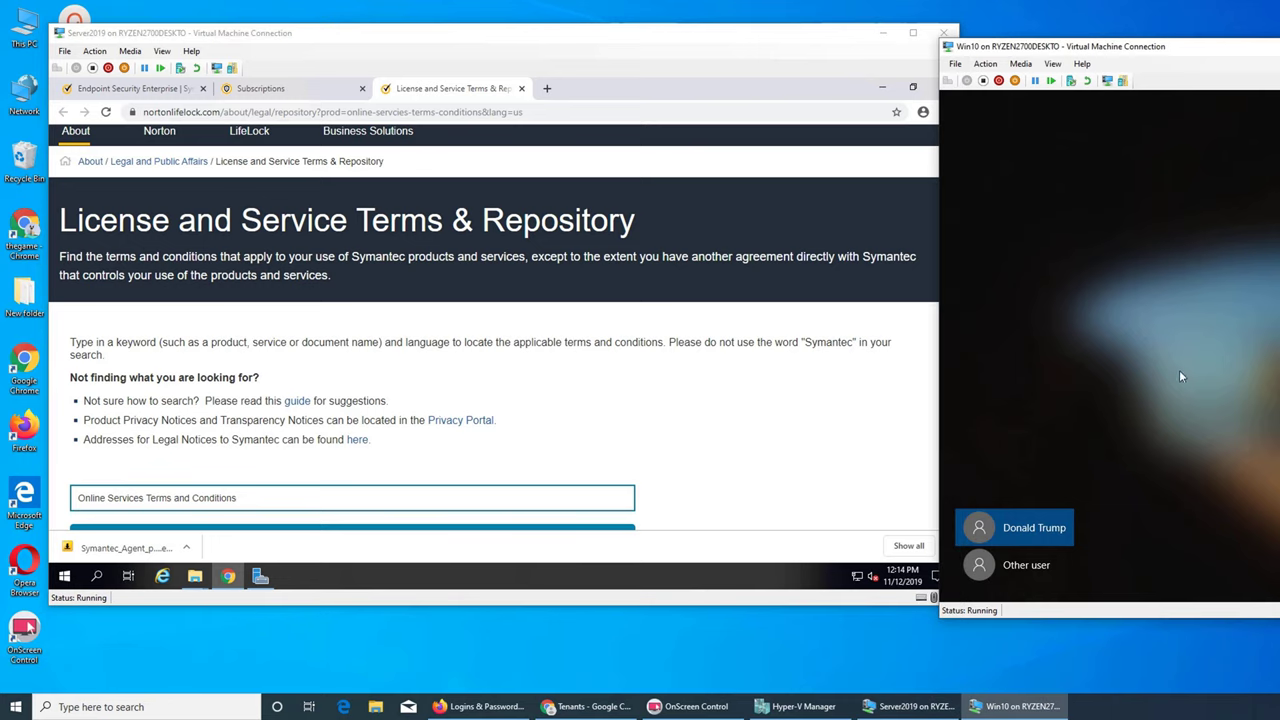
left_click(1107, 80)
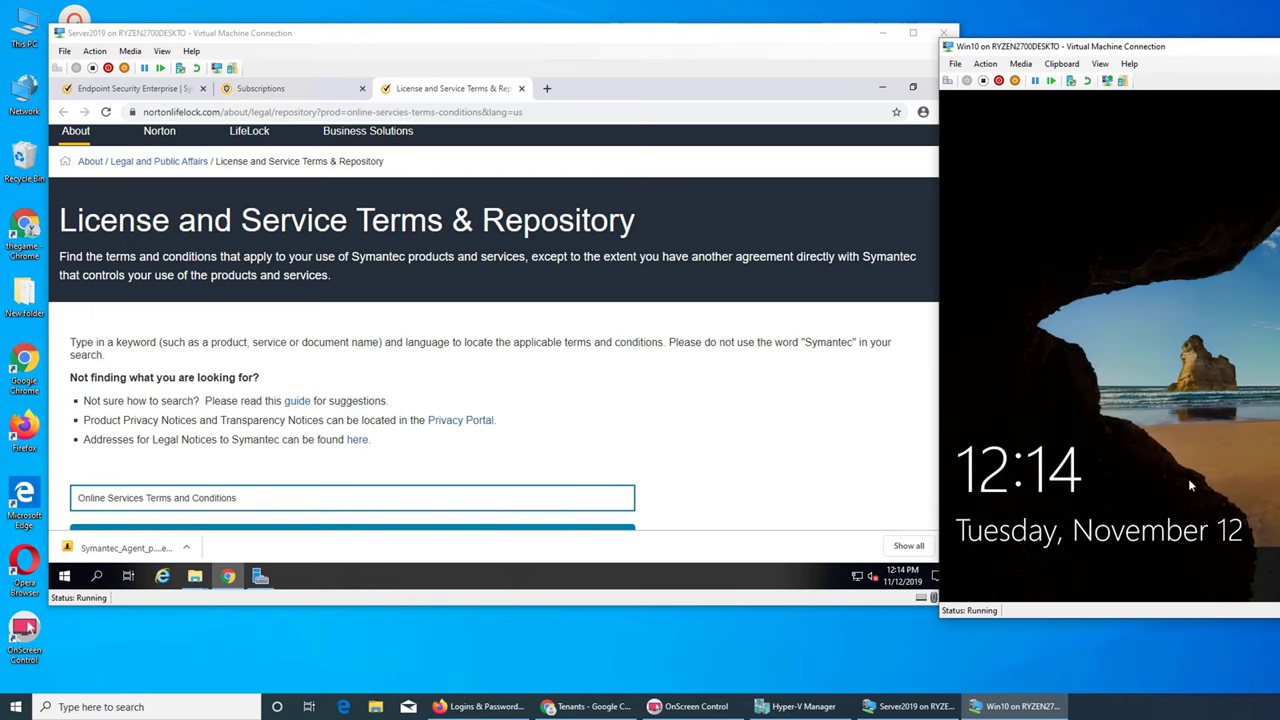
- Sign in to Win10 with the account password, then minimize Chrome on Server2019 to reveal File Explorer
left_click(1190, 485)
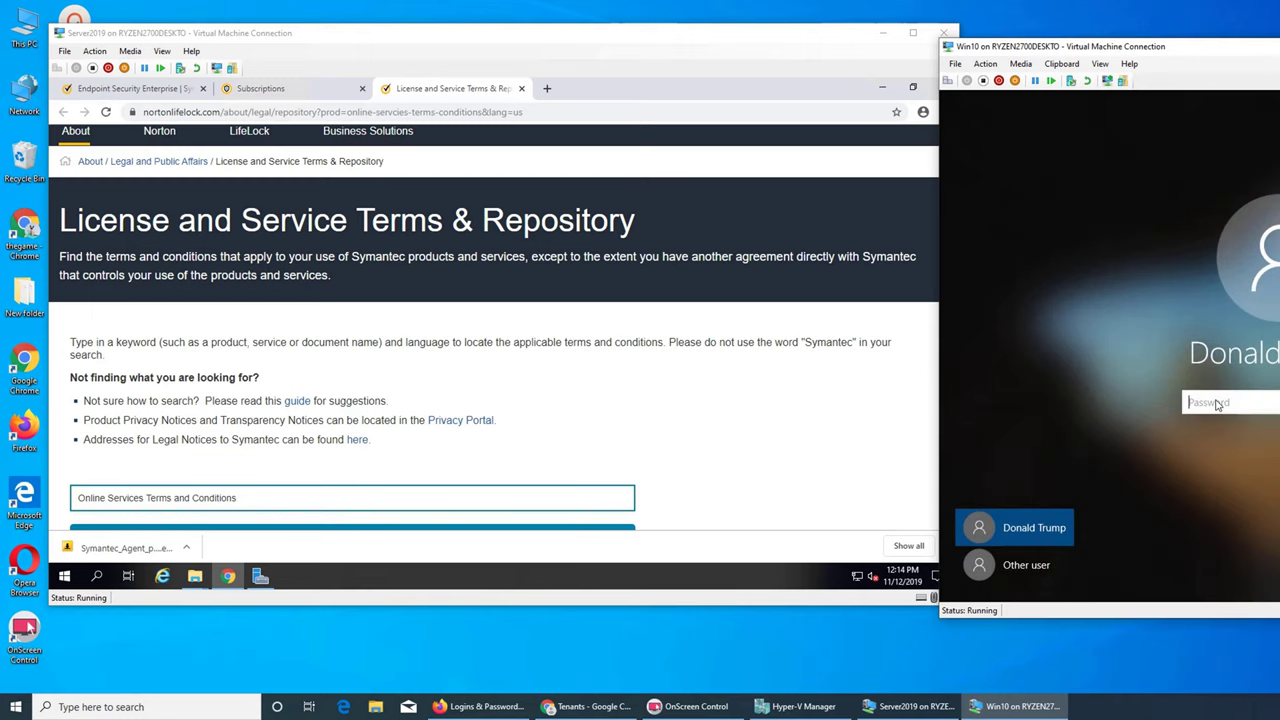
type("p")
key("Return")
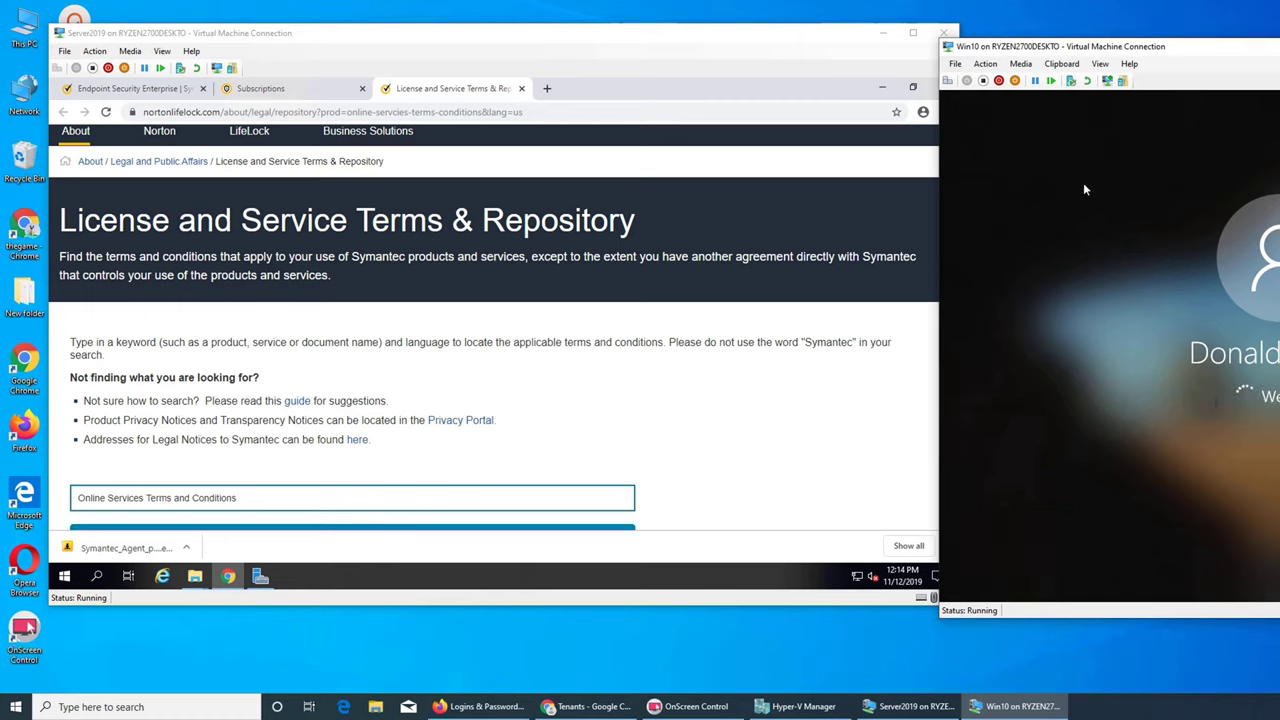
left_click(882, 88)
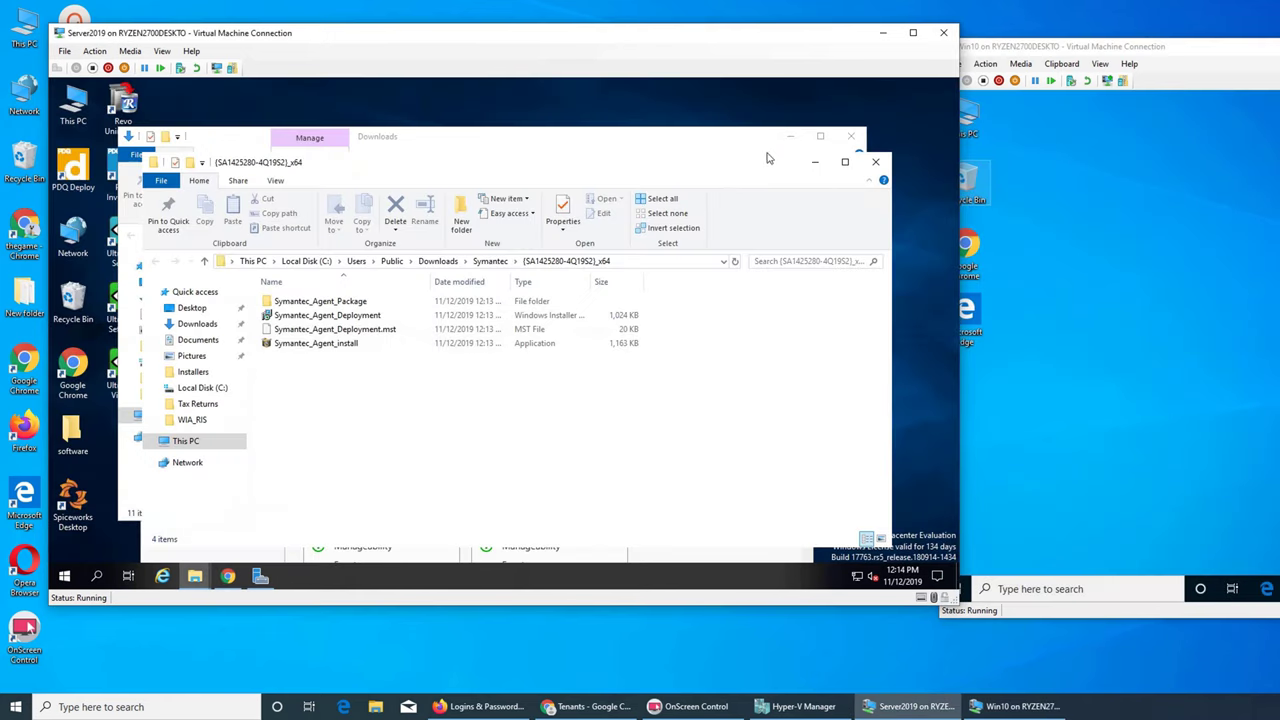
- Minimize the file windows, Server Manager and the browser to clear the desktop
left_click(817, 163)
left_click(791, 137)
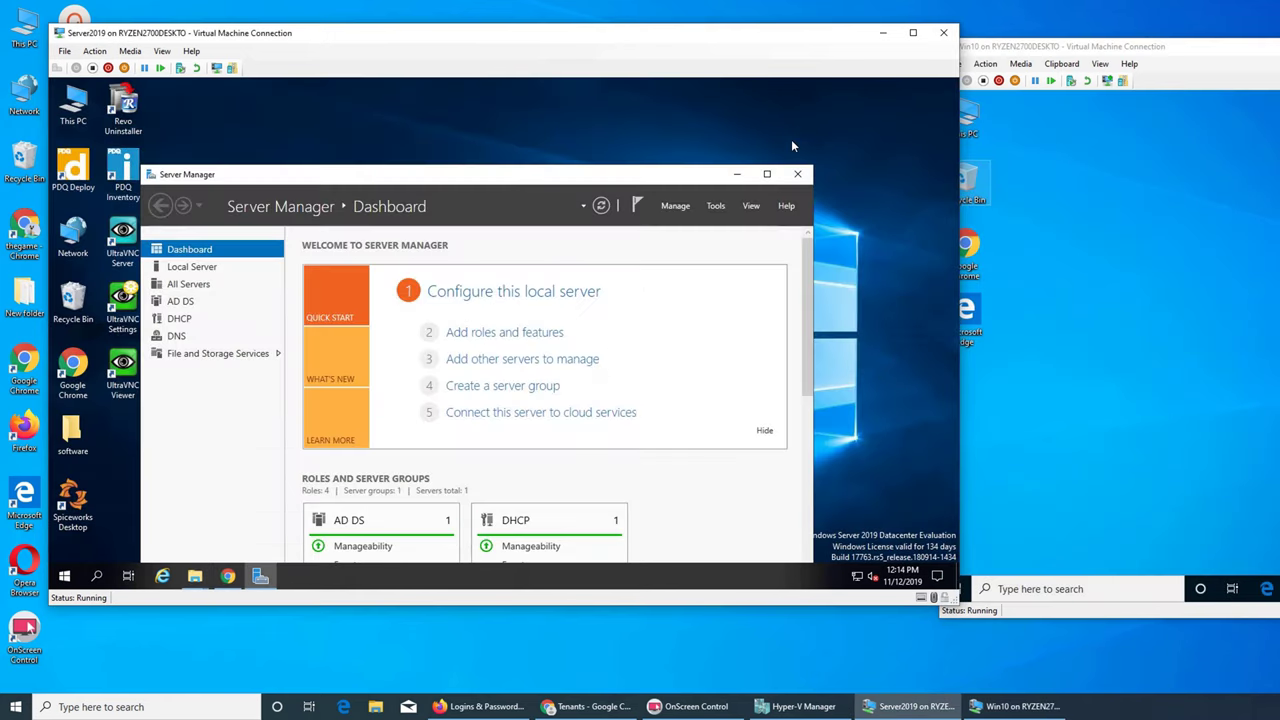
left_click(736, 174)
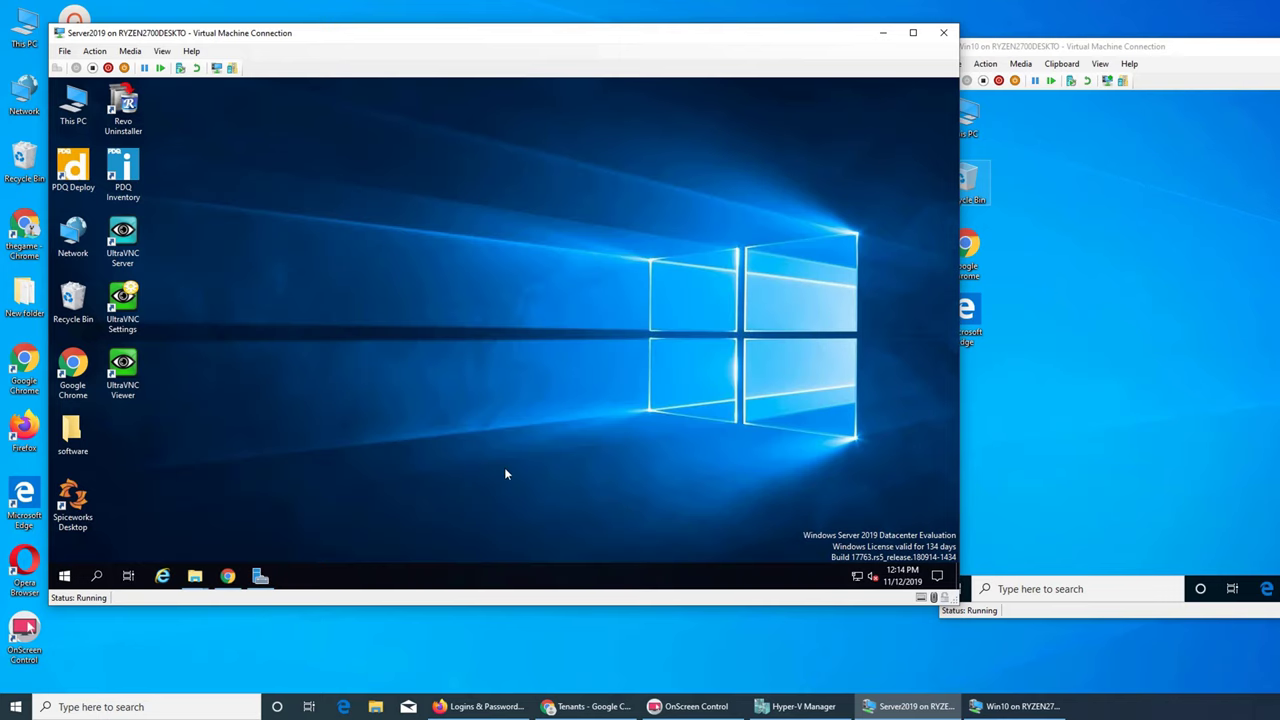
left_click(228, 576)
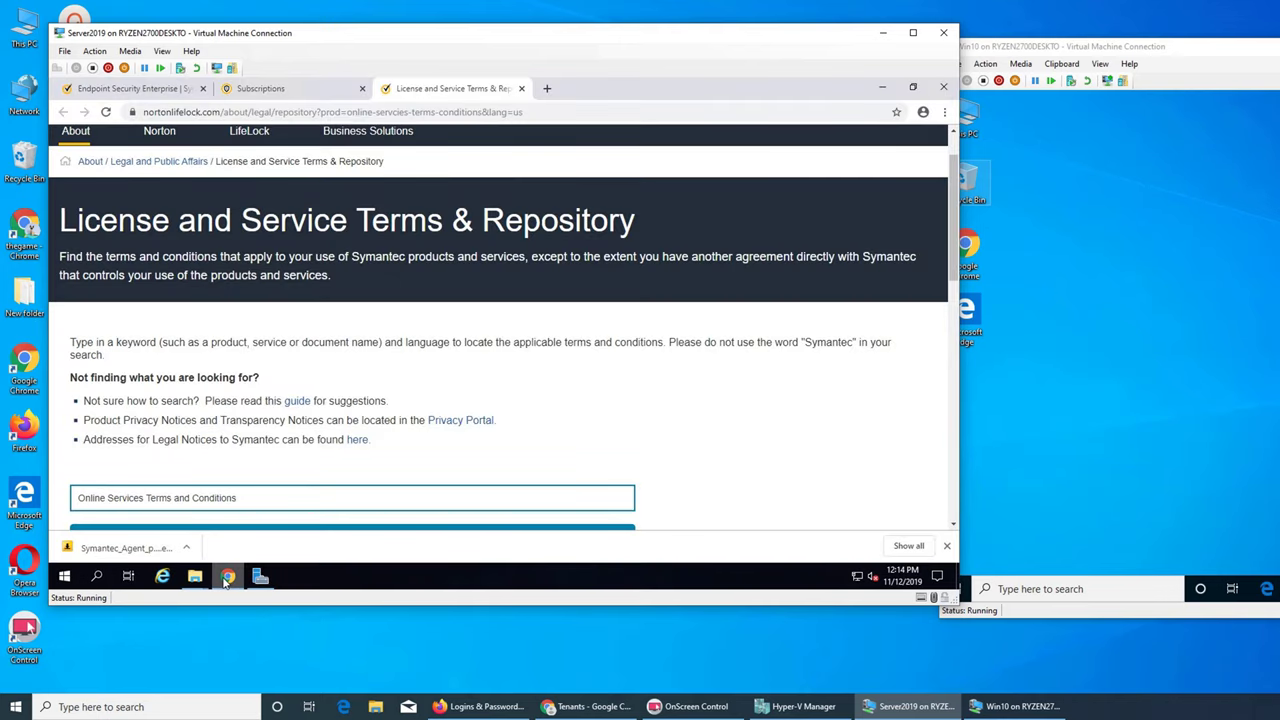
left_click(228, 577)
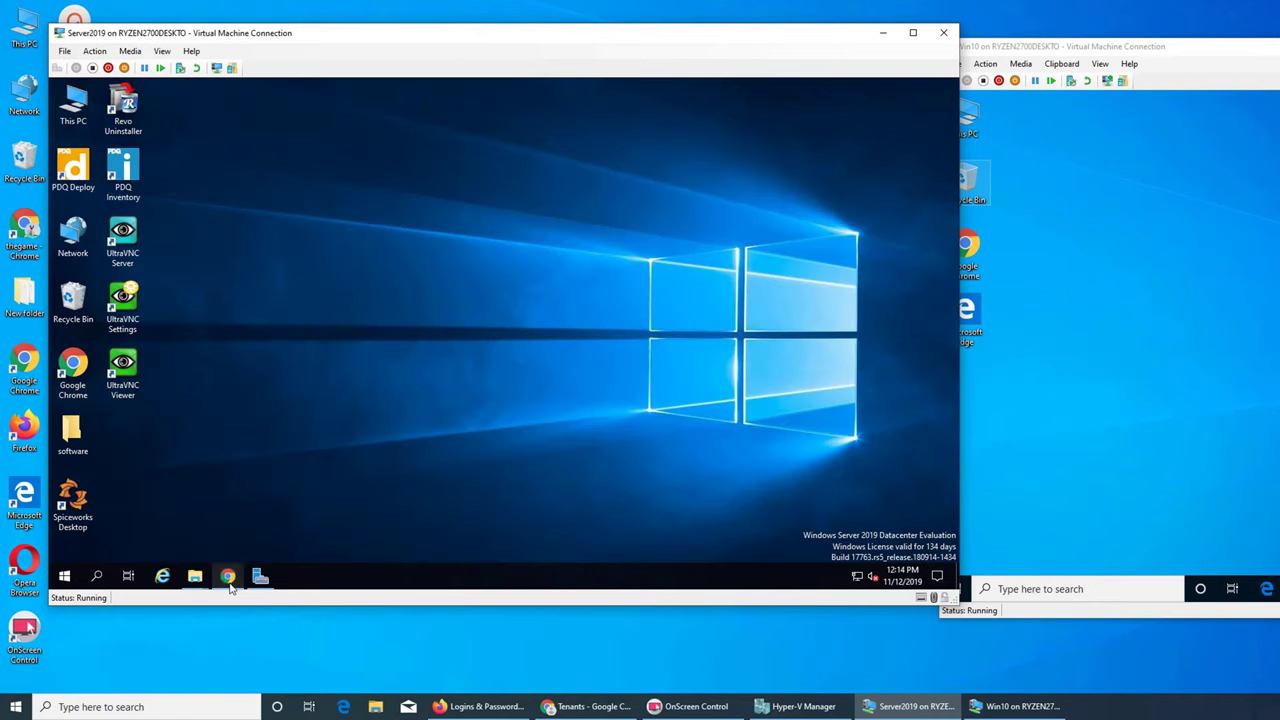
- Open Symantec_Agent_install from the Symantec package folder, then bring Server Manager forward
mouse_move(197, 587)
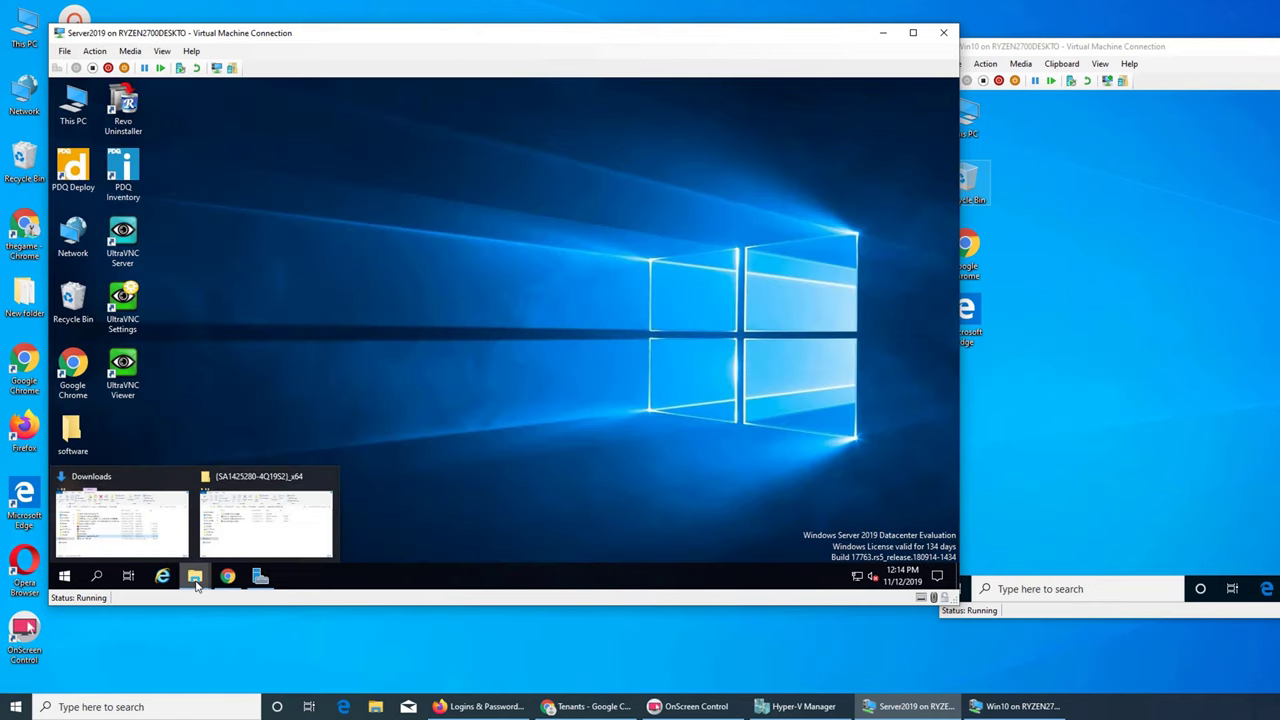
left_click(253, 512)
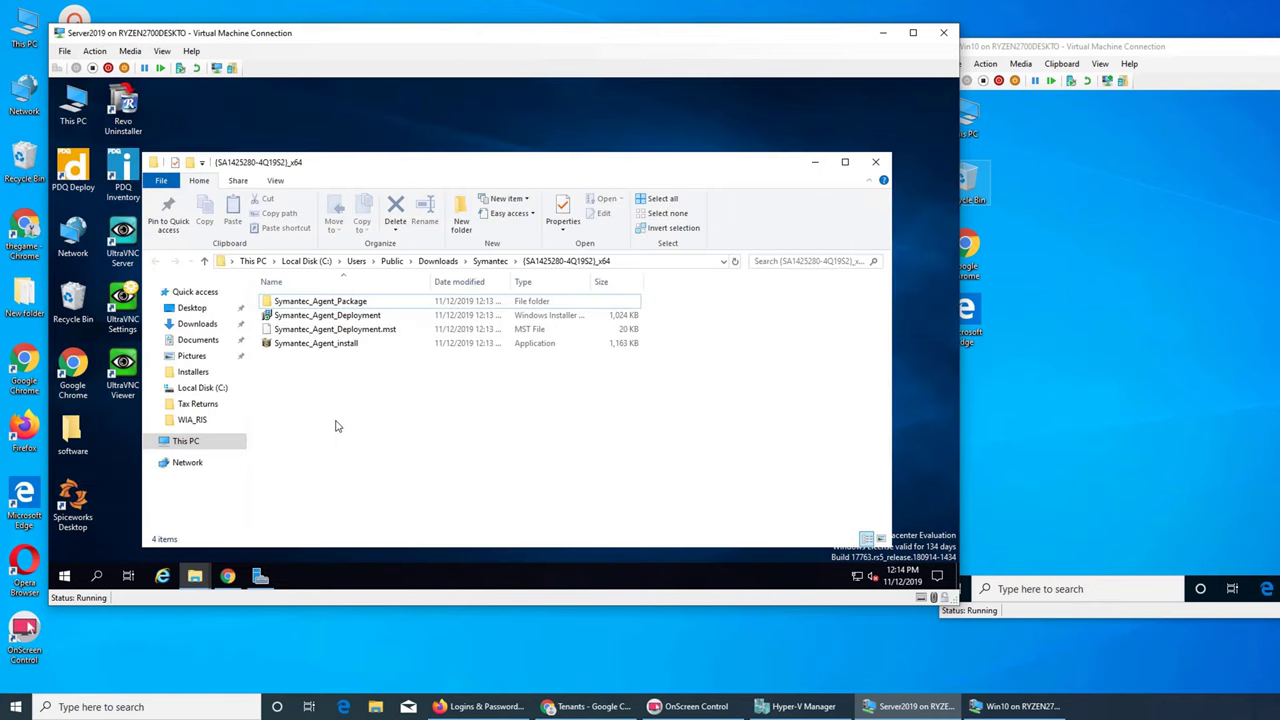
left_click(340, 345)
right_click(341, 345)
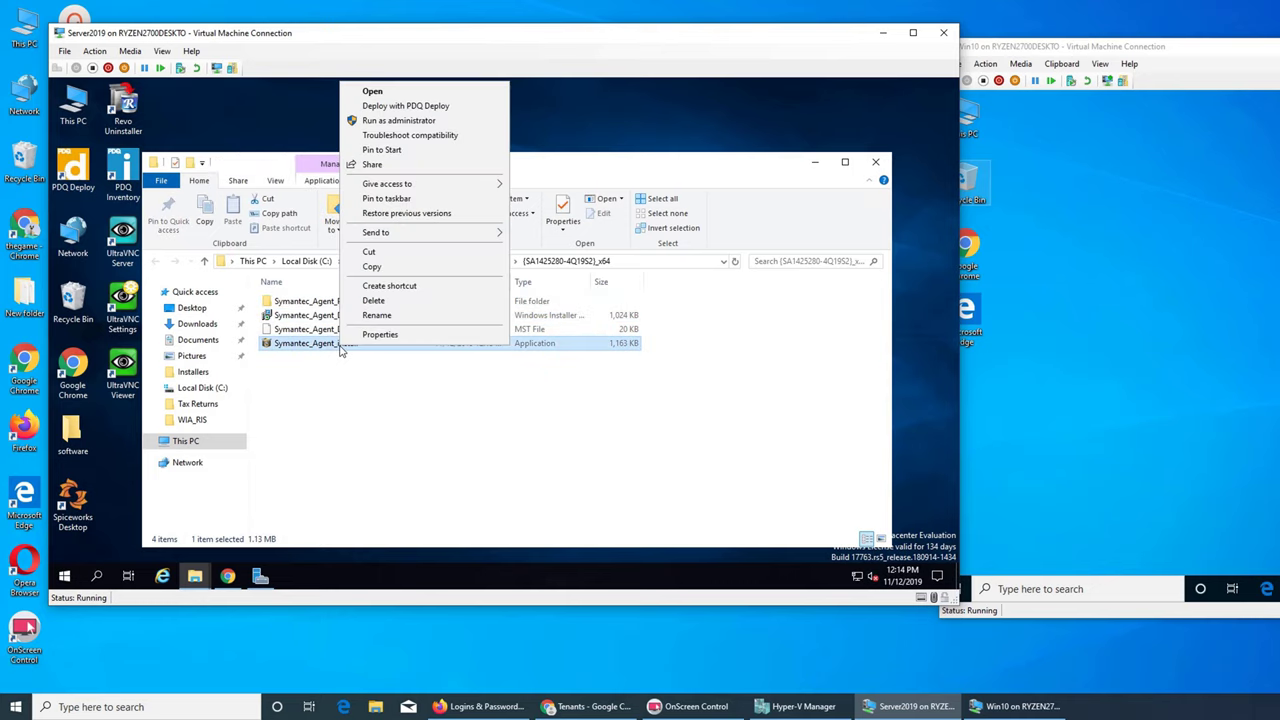
left_click(372, 92)
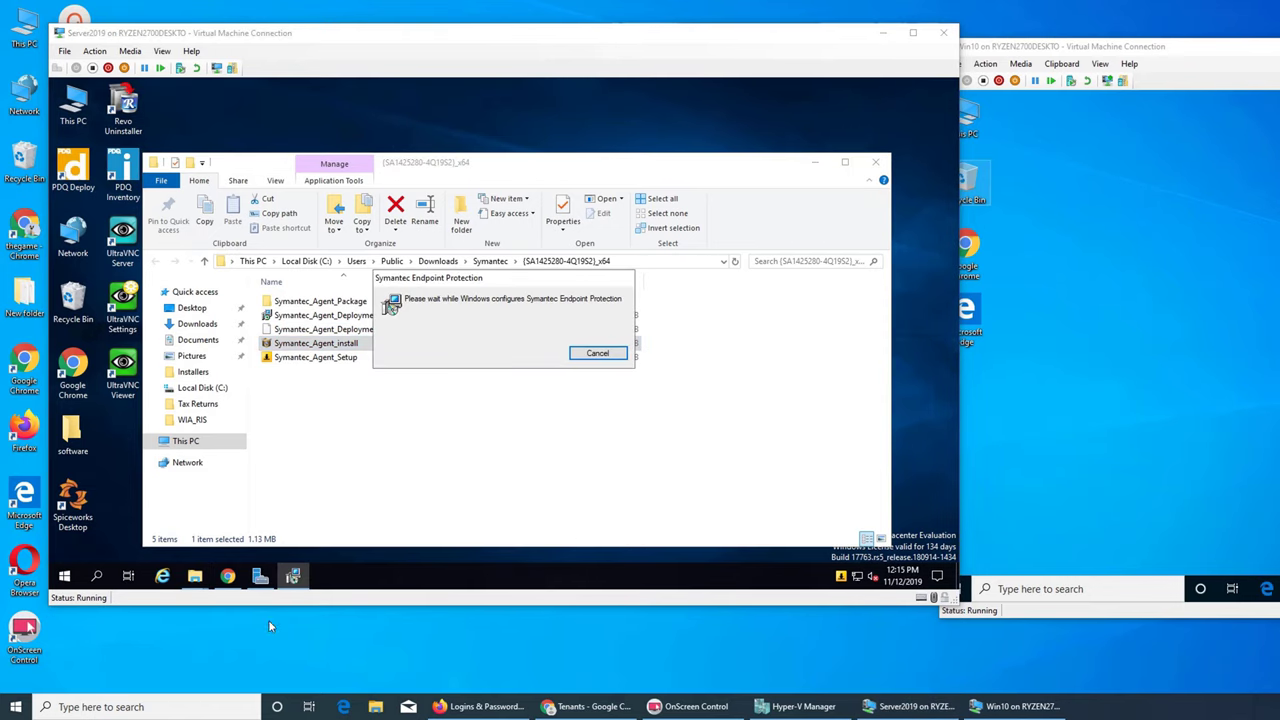
left_click(258, 580)
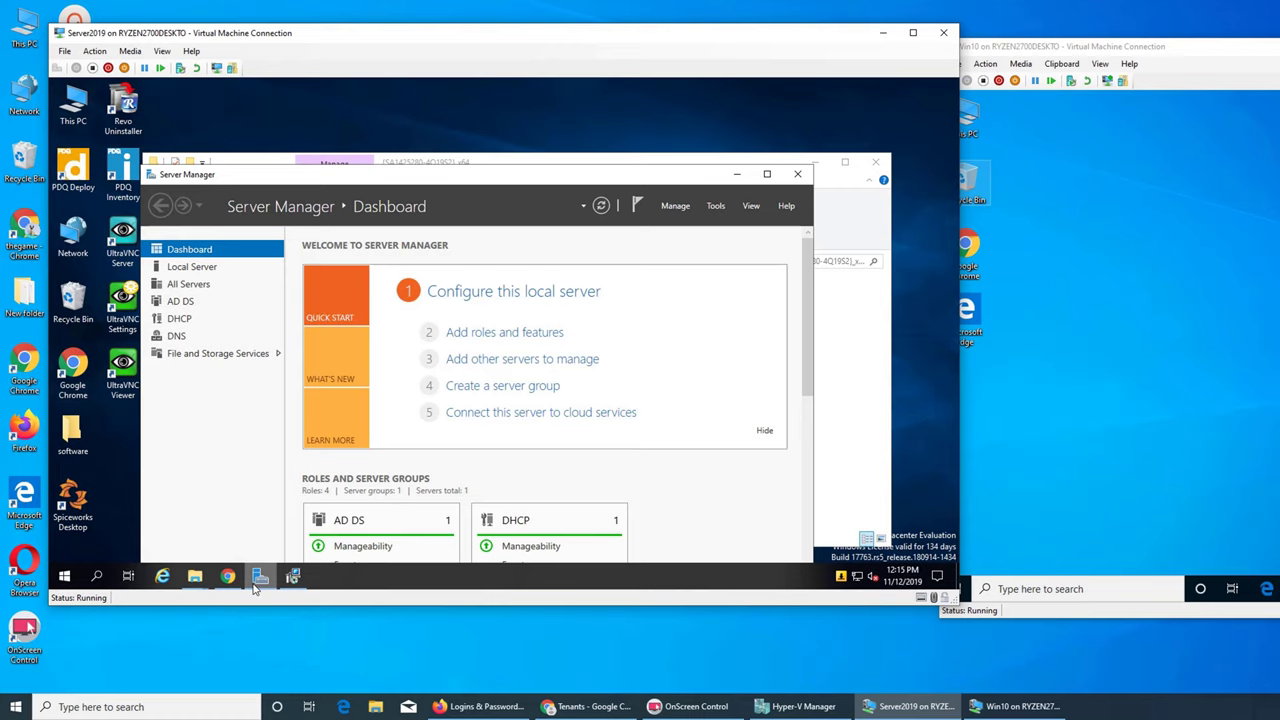
- Launch Active Directory Users and Computers from Server Manager's Tools menu, minimizing the Symantec folder and Server Manager
left_click(716, 206)
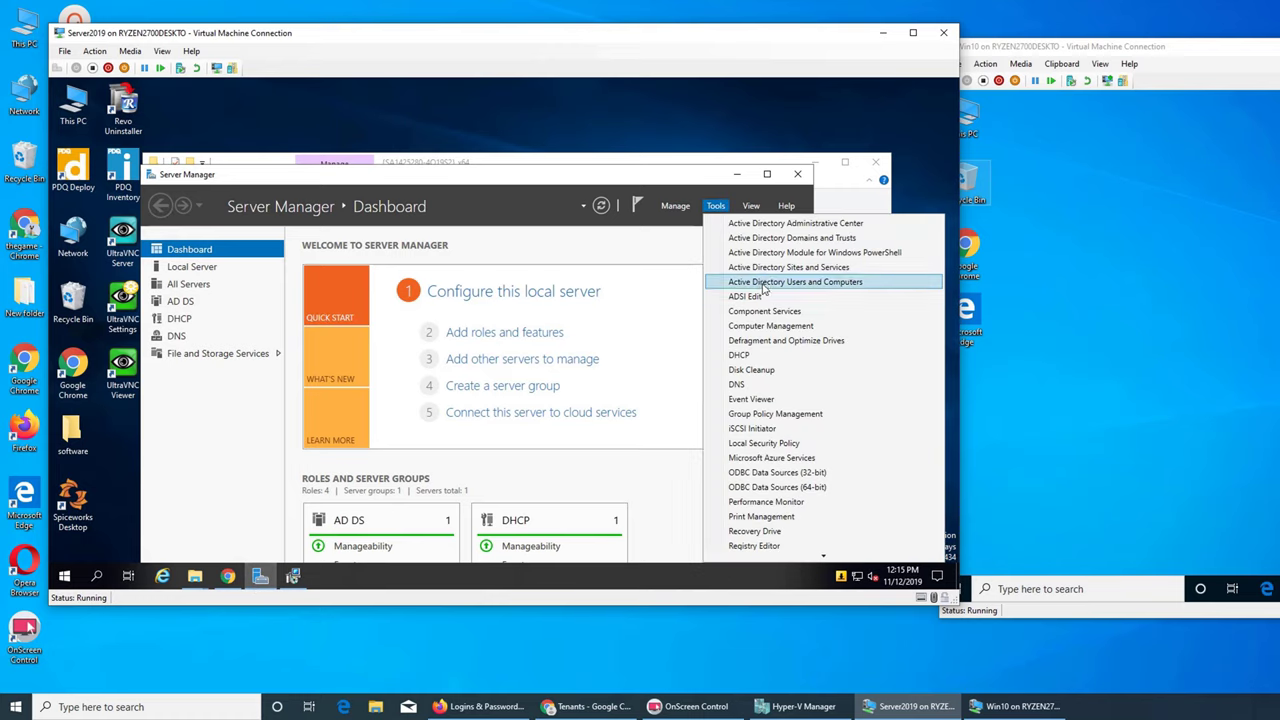
left_click(764, 287)
left_click(829, 200)
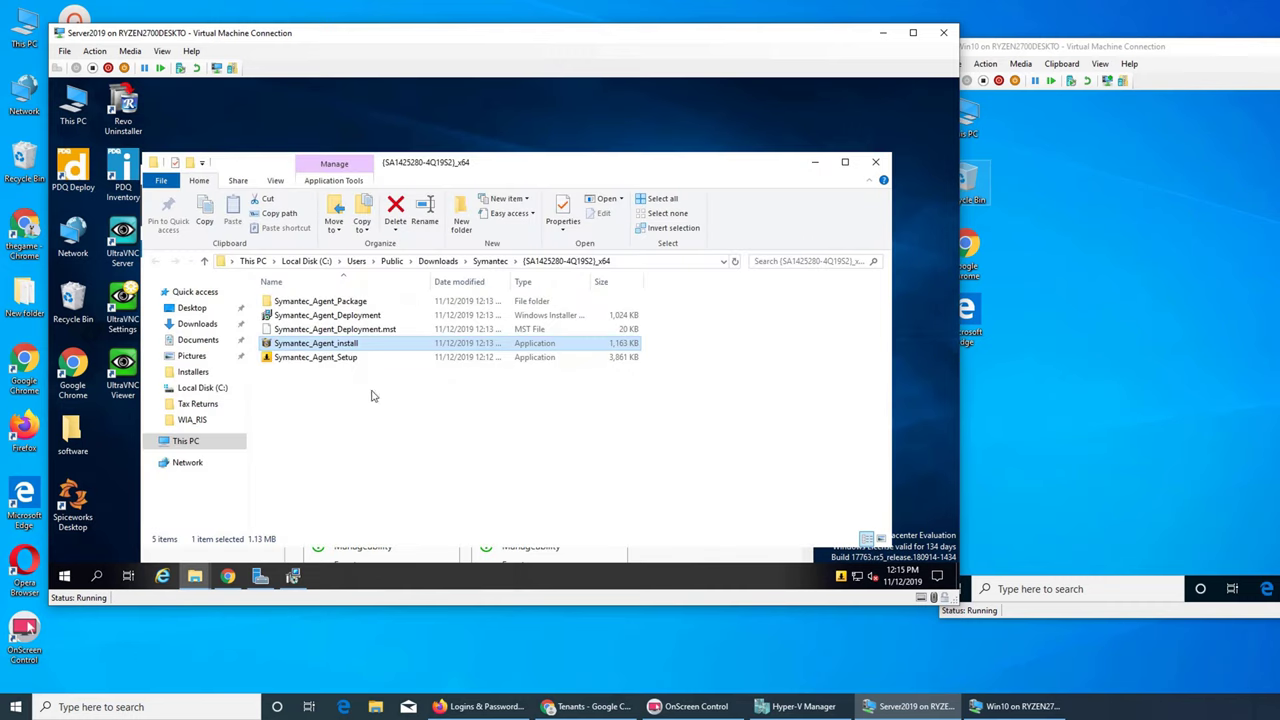
left_click(815, 162)
left_click(734, 164)
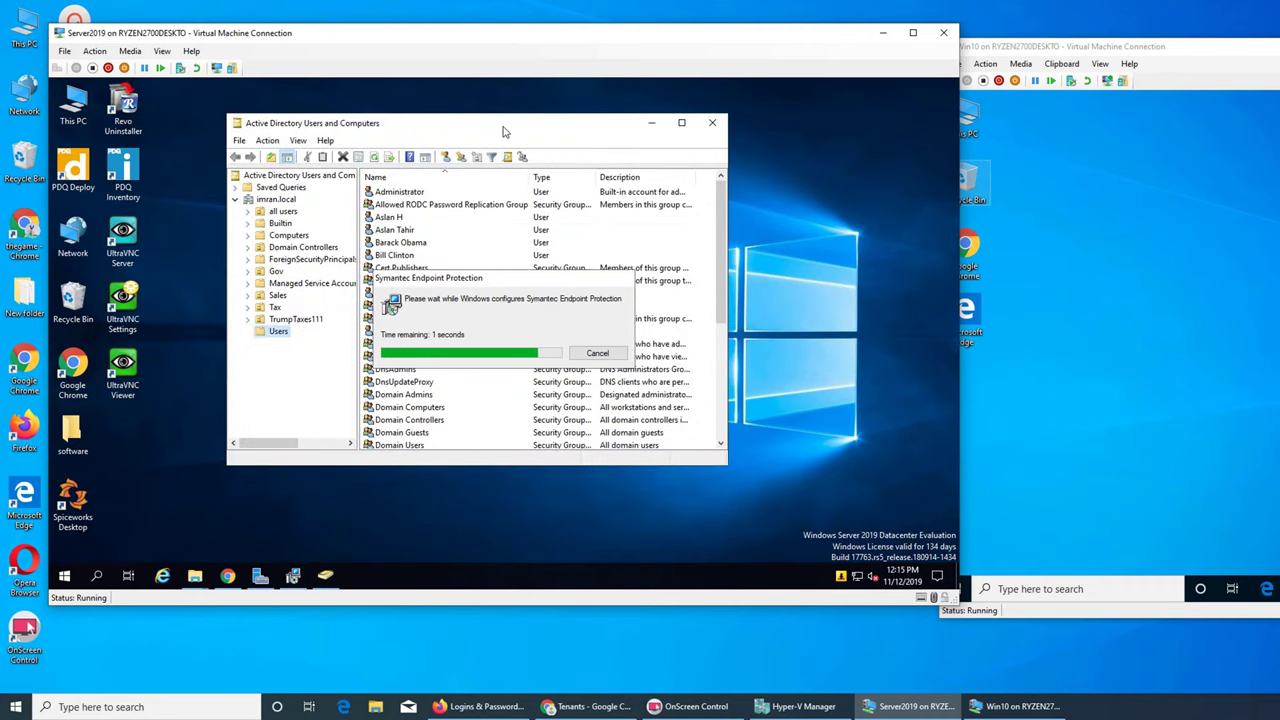
- Sort the Users list by Type in reverse so user accounts come first, and right-click a user
left_click(400, 258)
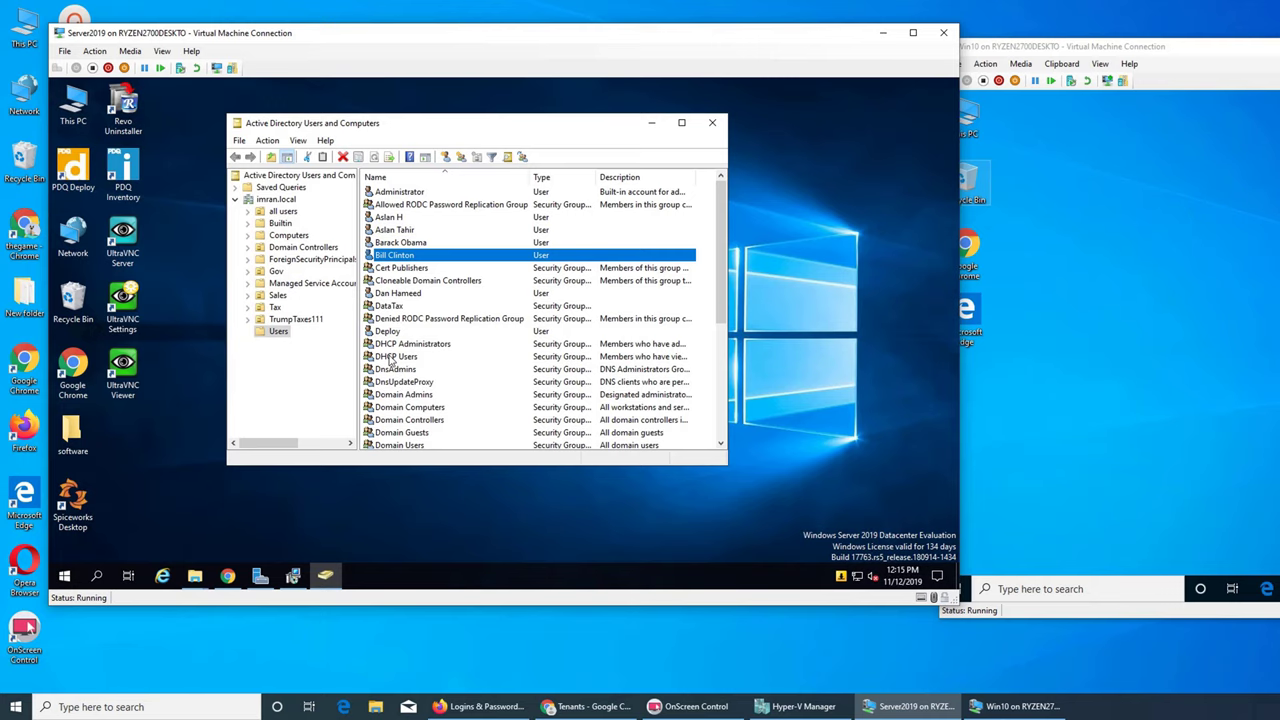
left_click(541, 178)
left_click(542, 179)
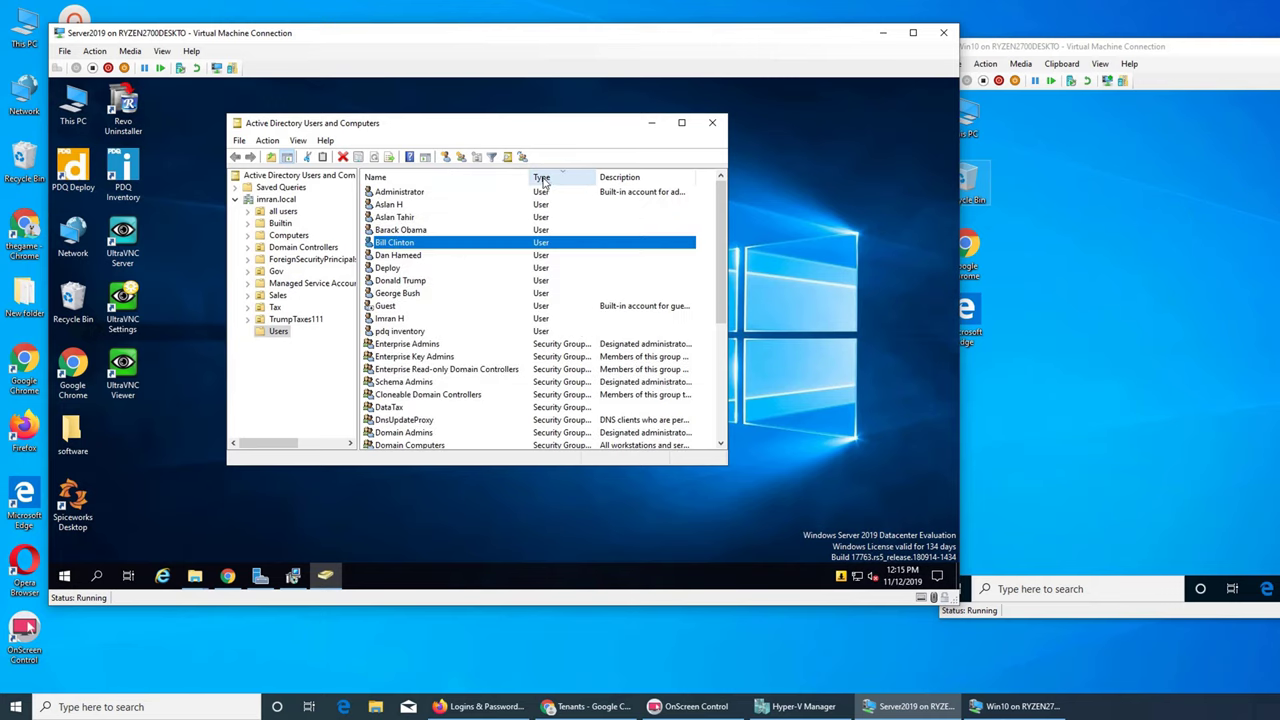
left_click(388, 283)
right_click(386, 283)
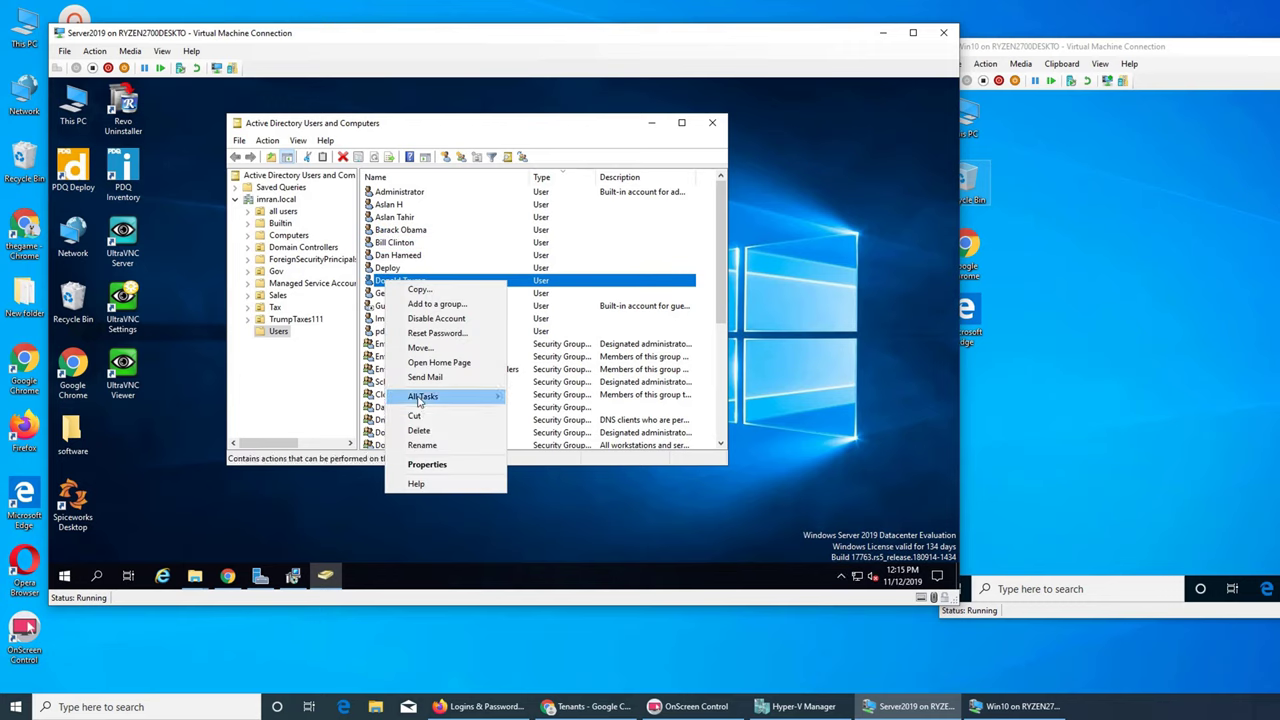
- Give the first user 'User cannot change password' and 'Password never expires', then apply
left_click(426, 466)
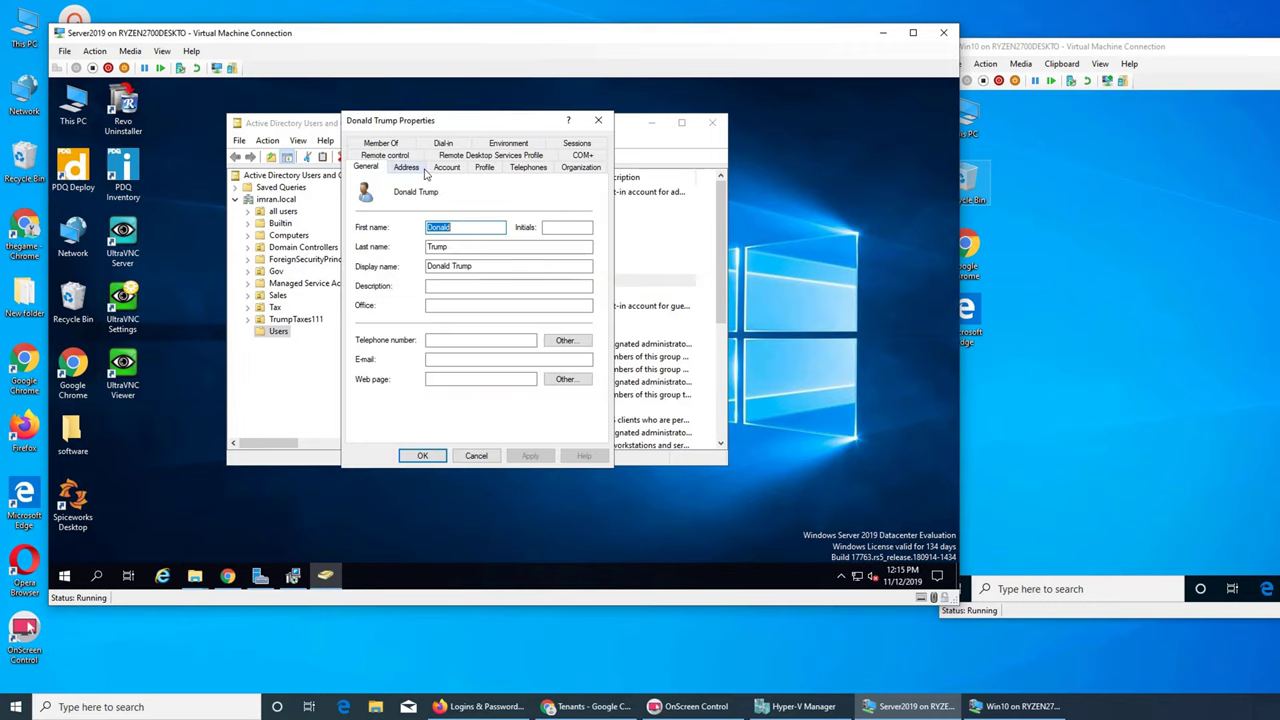
left_click(442, 168)
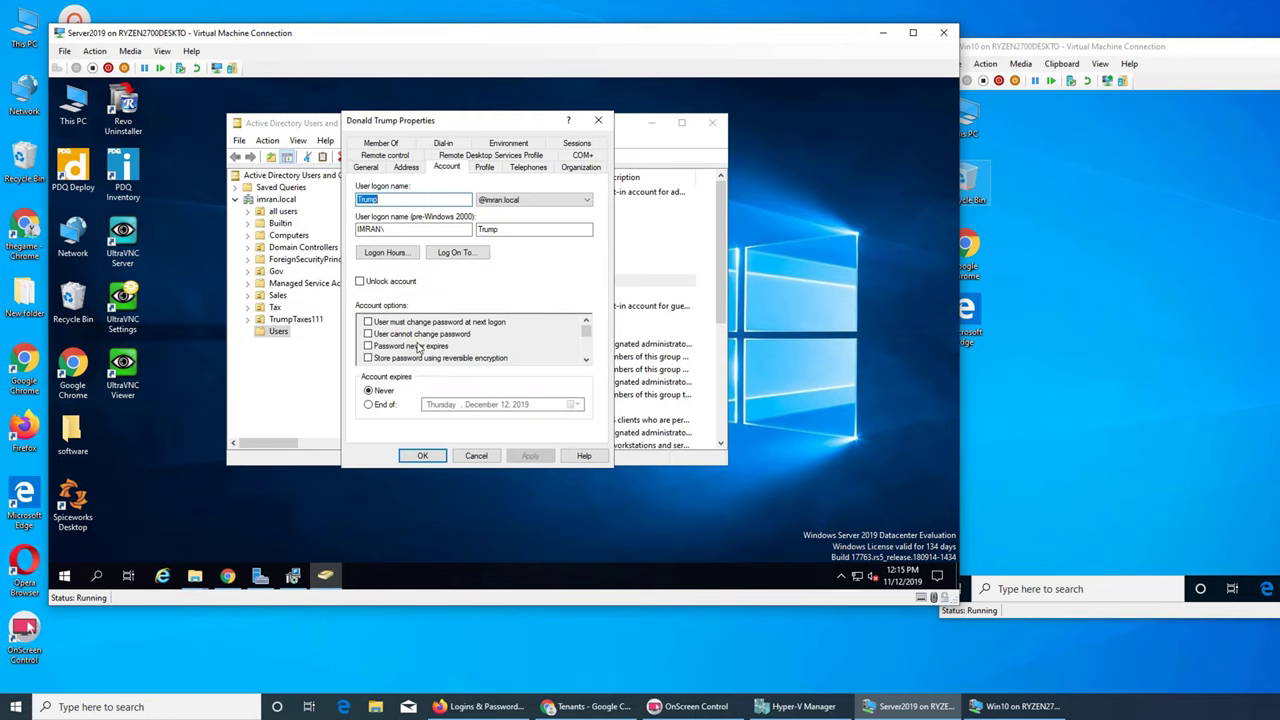
left_click(369, 334)
left_click(369, 346)
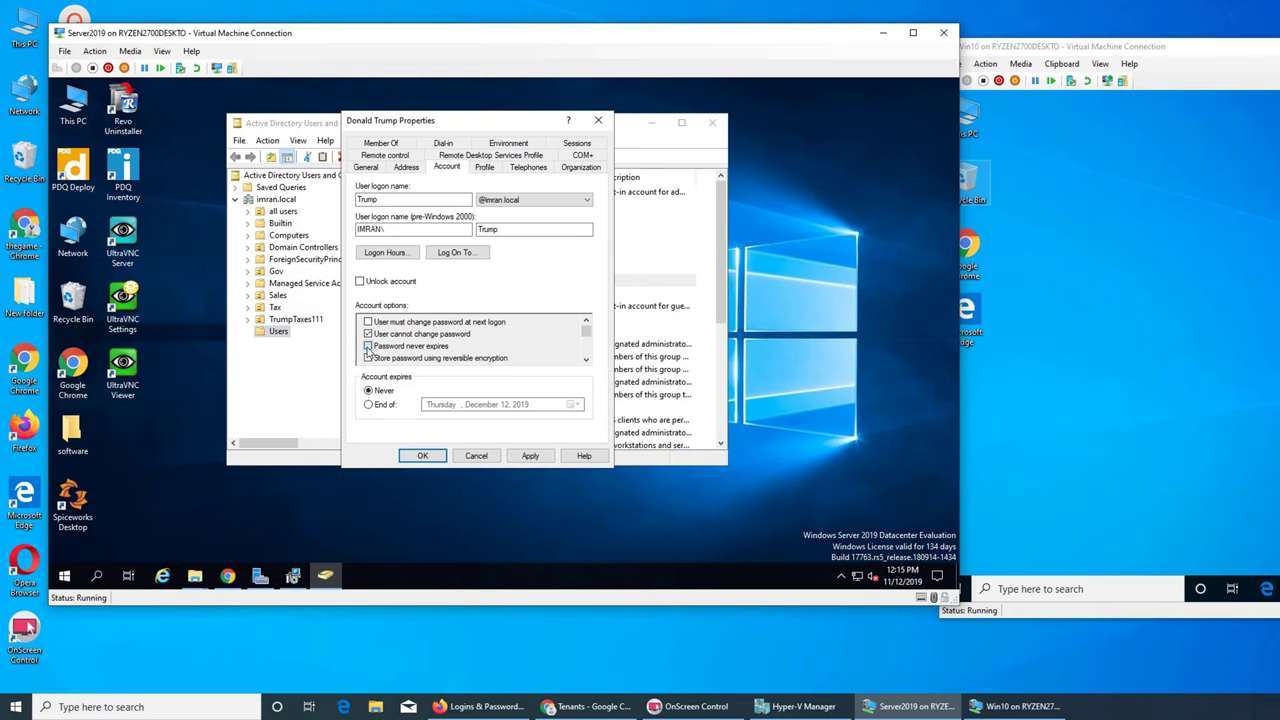
left_click(530, 456)
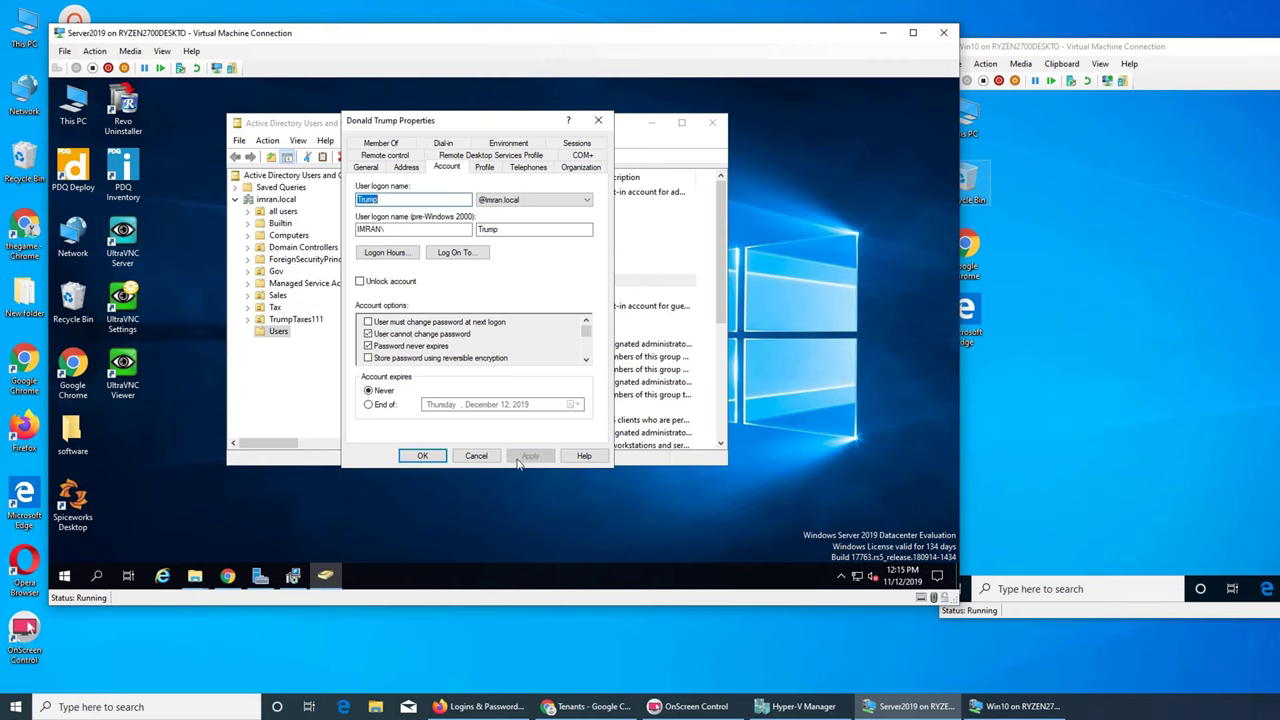
left_click(422, 456)
- Set 'User cannot change password' and 'Password never expires' on two more user accounts
left_click(400, 245)
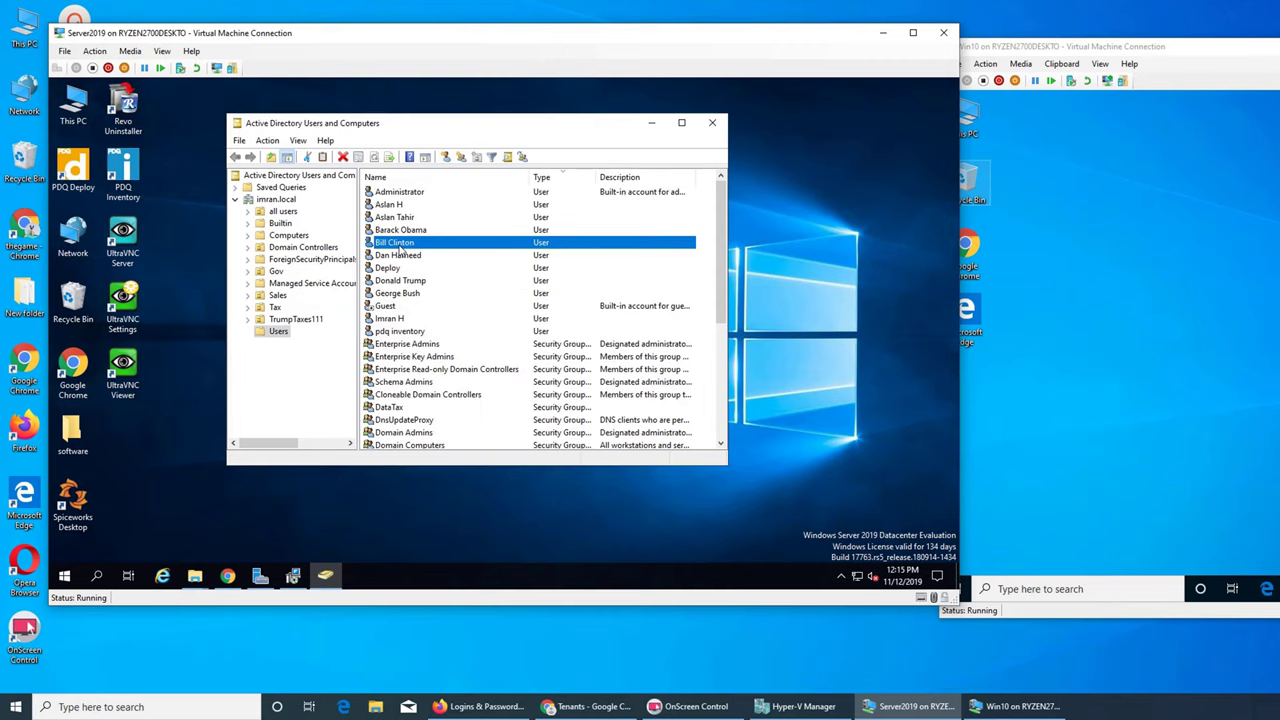
right_click(400, 250)
left_click(452, 432)
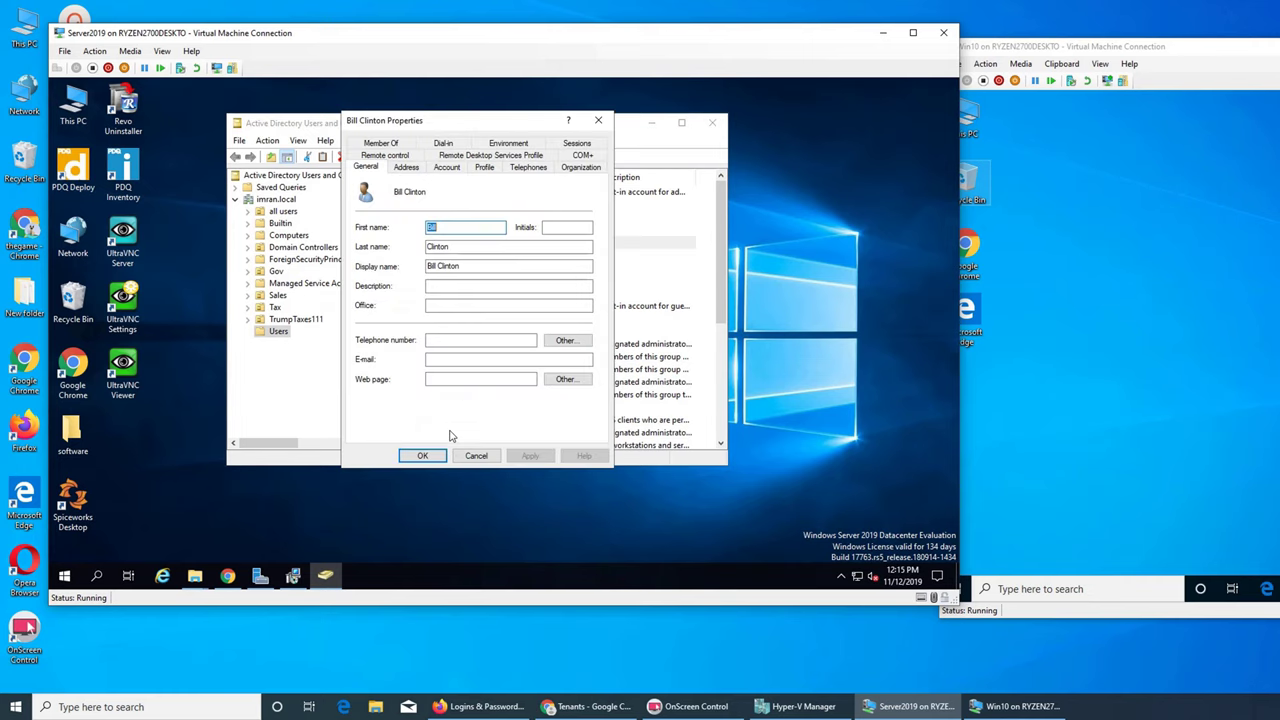
left_click(446, 168)
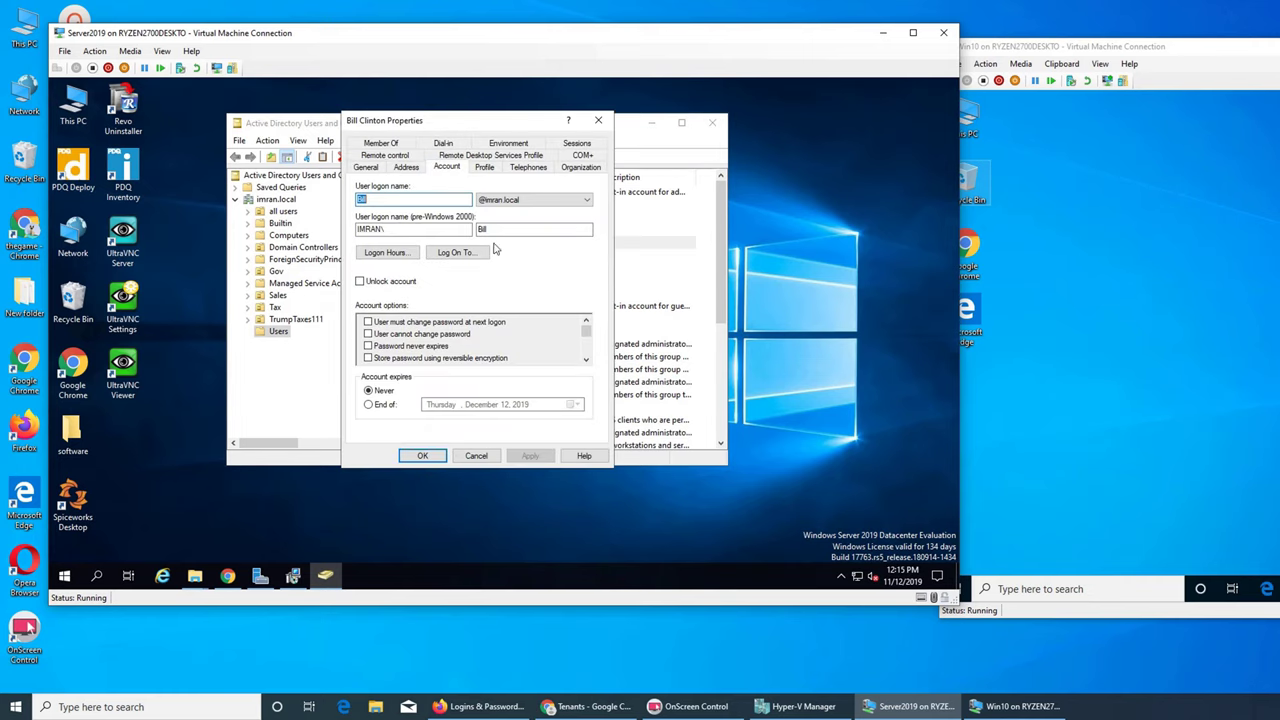
left_click(367, 333)
left_click(367, 345)
left_click(423, 456)
left_click(400, 232)
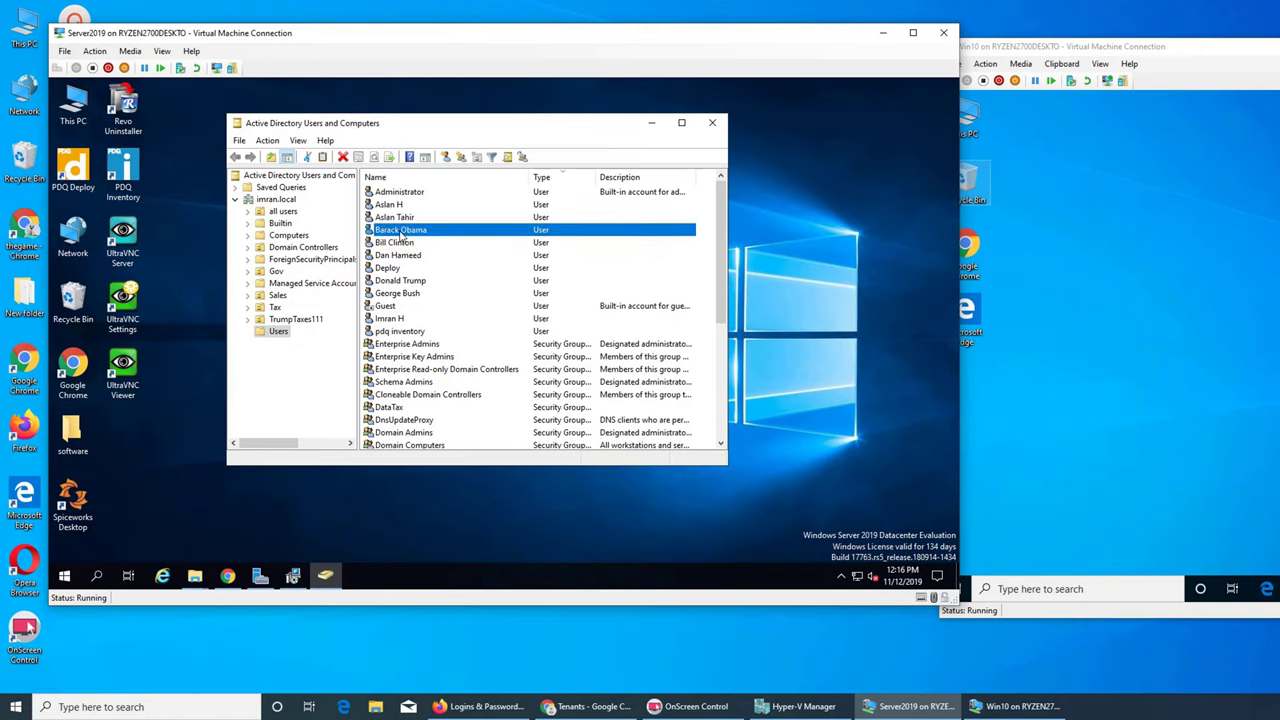
right_click(418, 232)
left_click(446, 413)
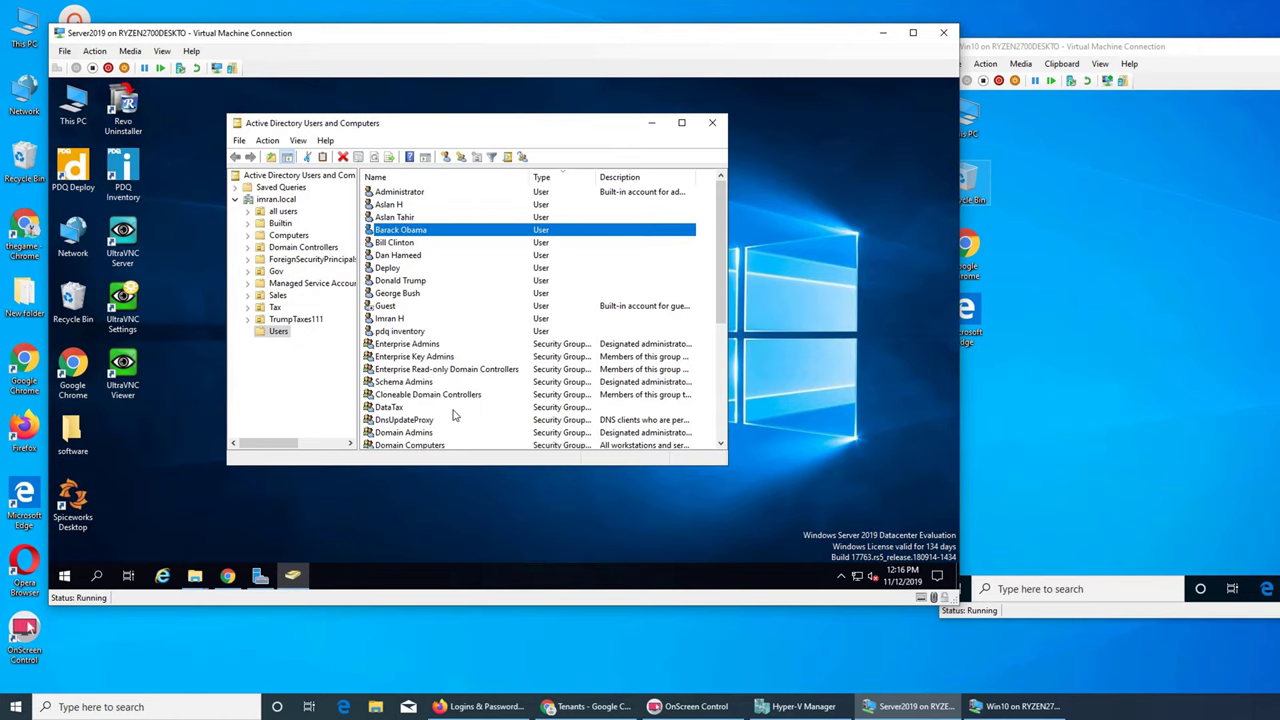
left_click(447, 168)
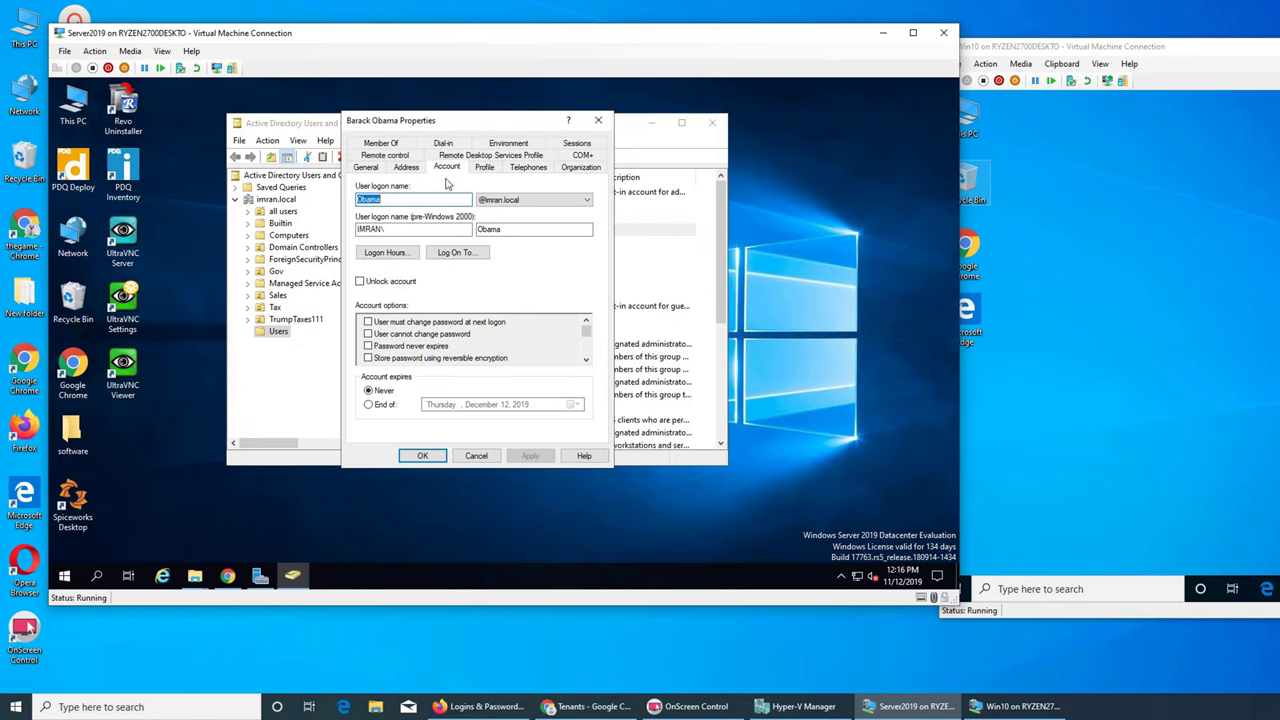
left_click(367, 333)
left_click(367, 345)
left_click(418, 456)
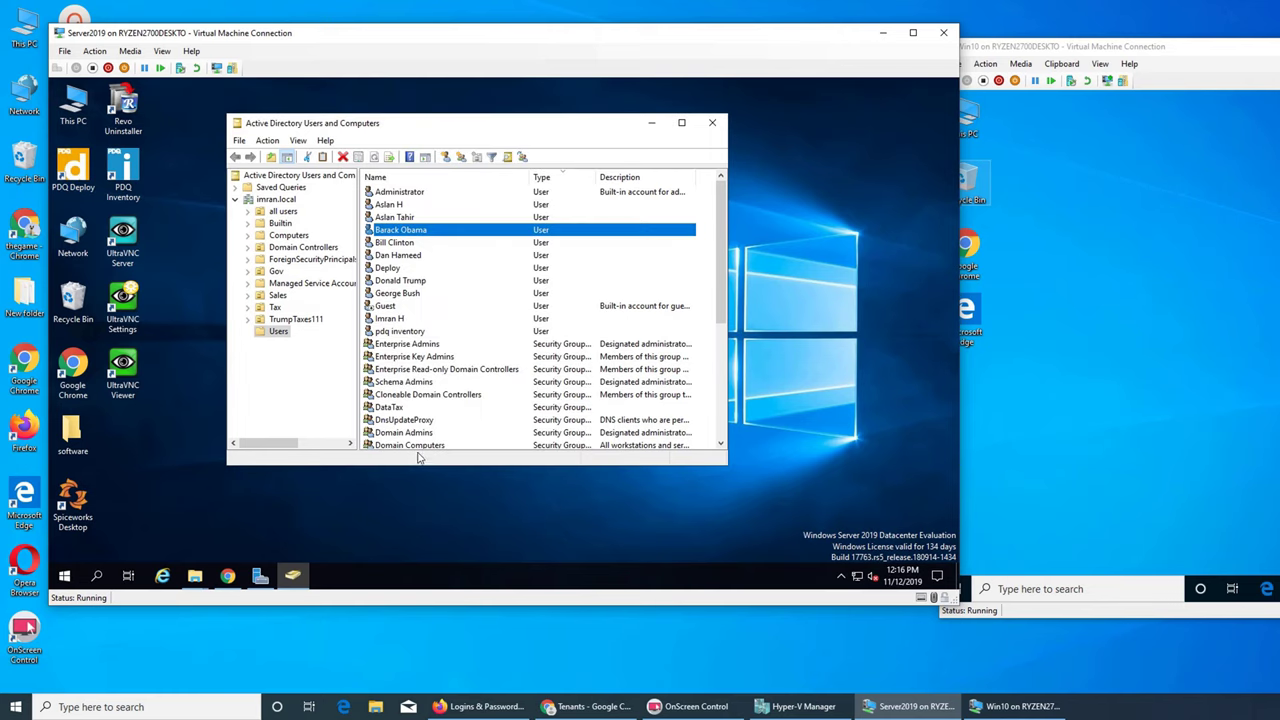
- Try setting both account options on two selected users together; after repeated errors, cancel the shared properties
left_click(405, 218)
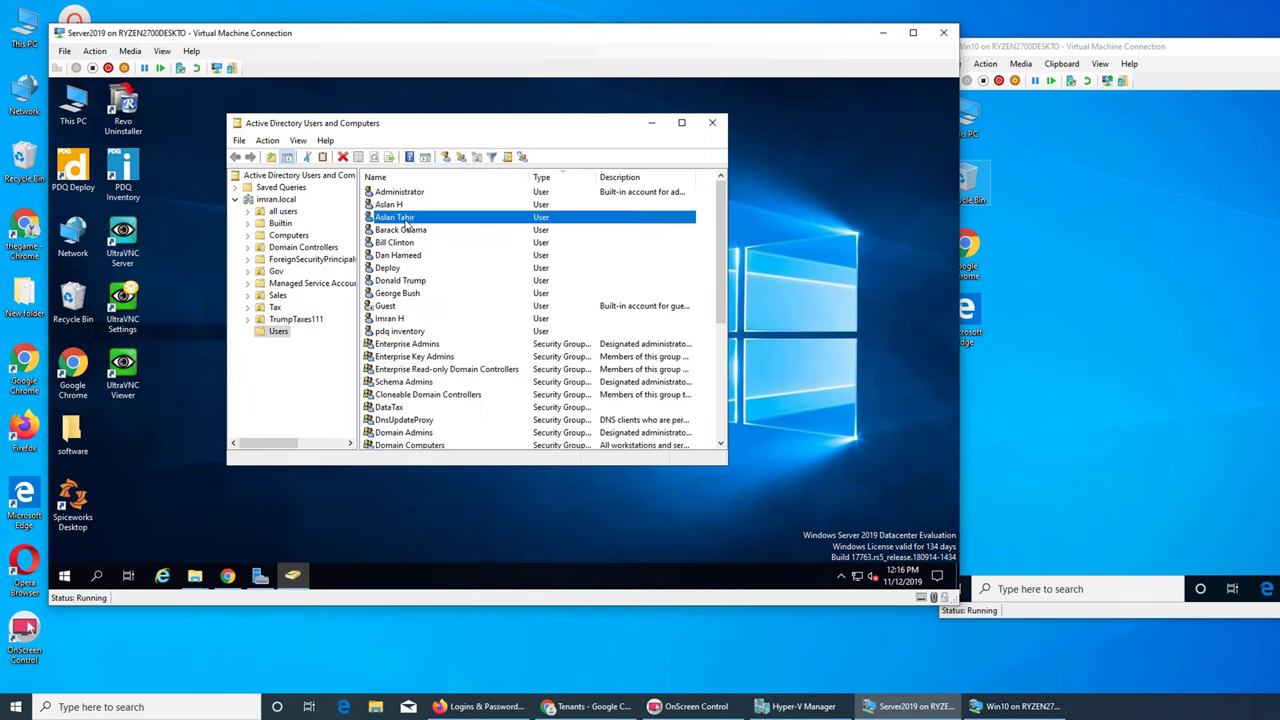
left_click(400, 209, "ctrl")
right_click(400, 209)
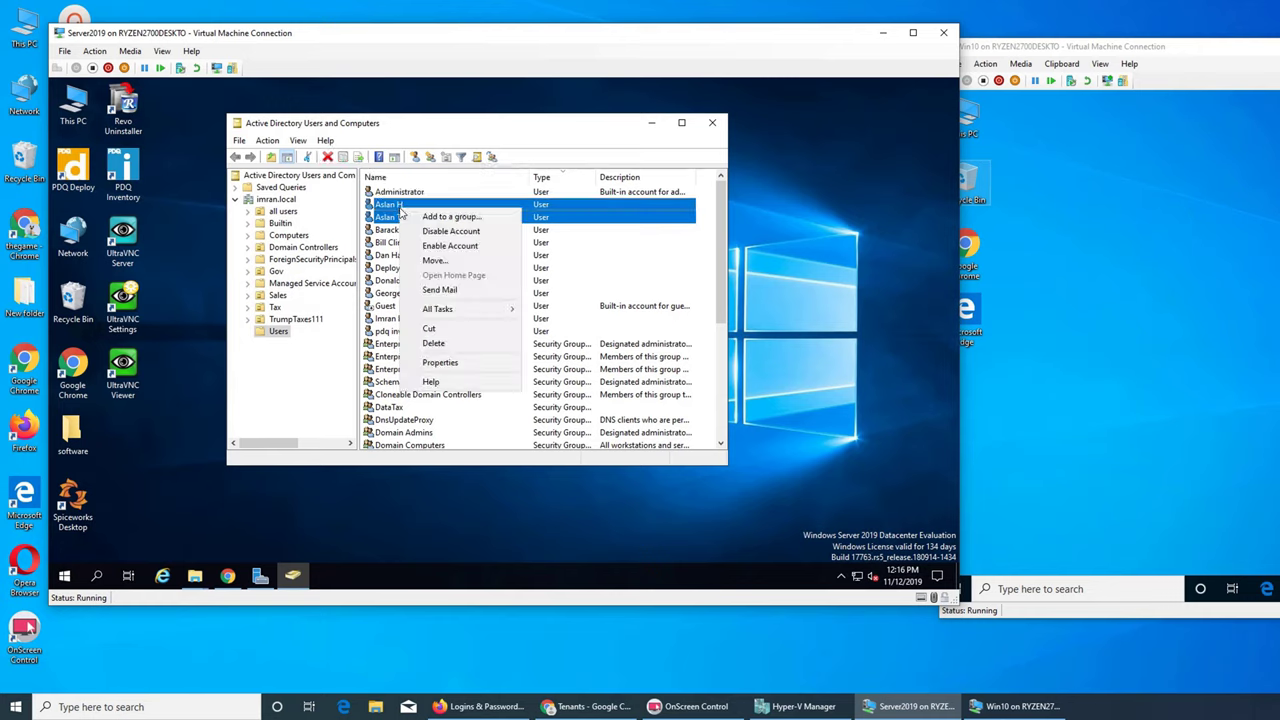
left_click(452, 350)
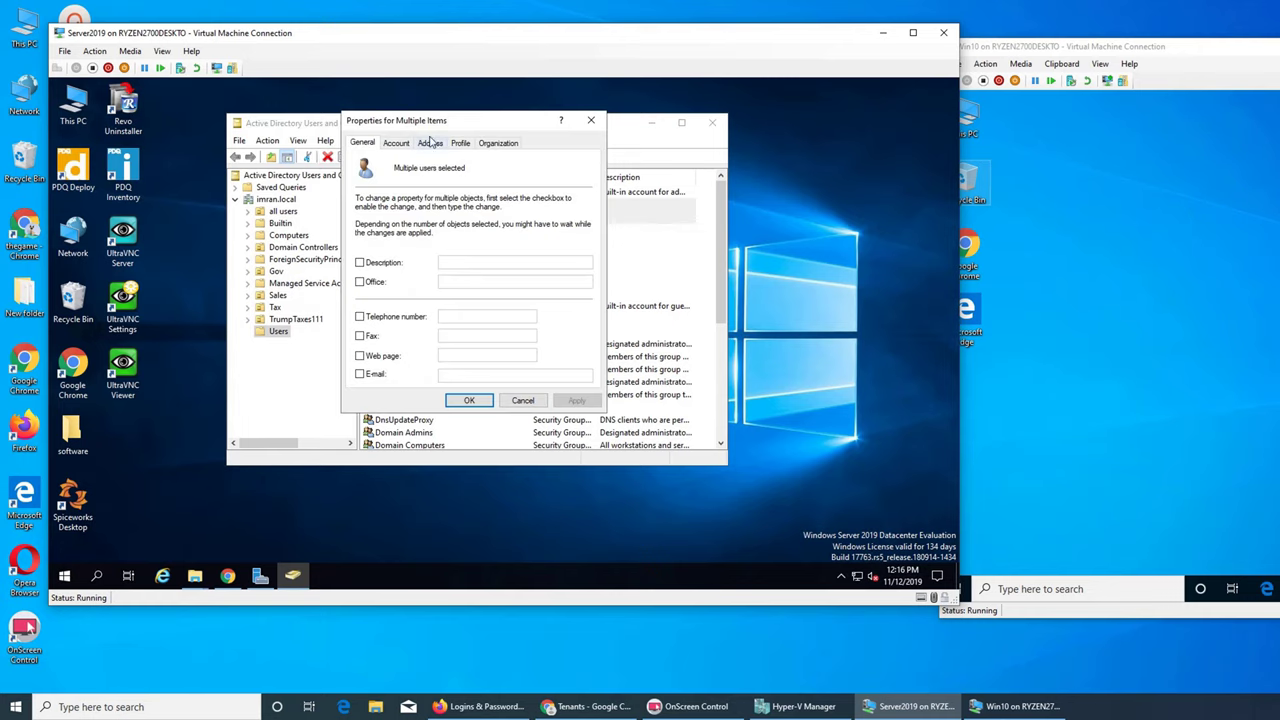
left_click(398, 145)
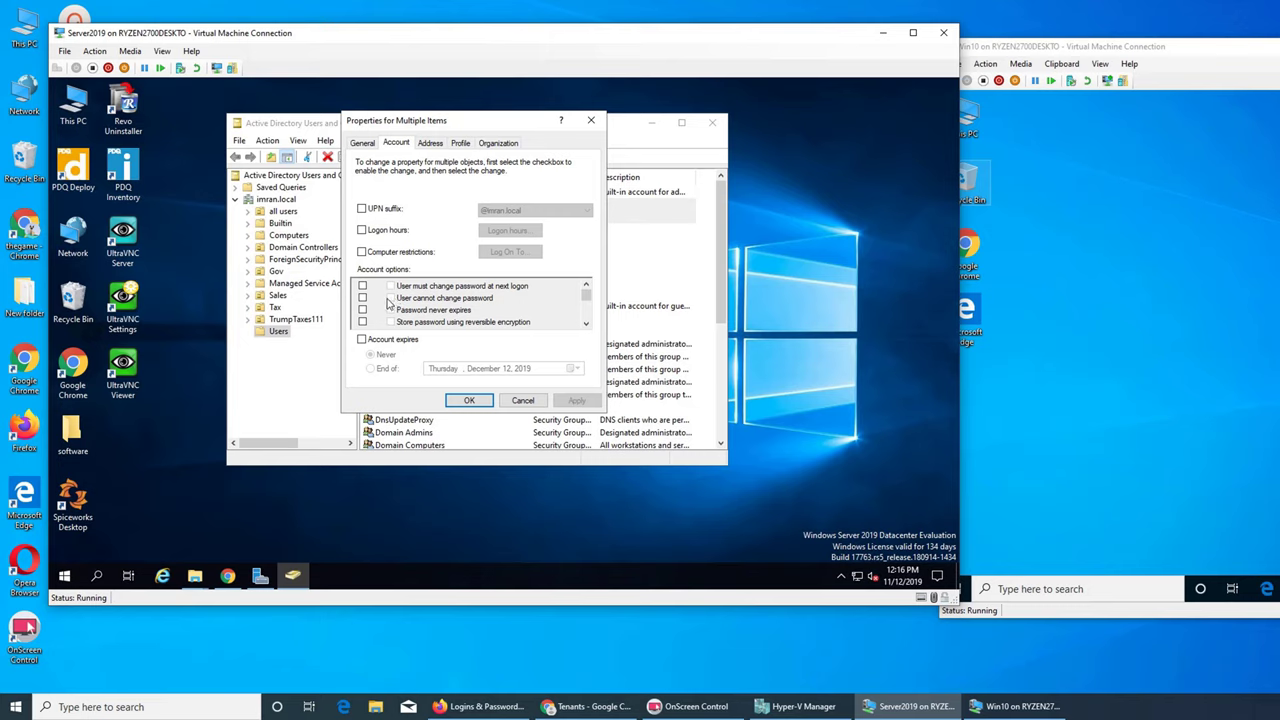
left_click(362, 298)
left_click(362, 310)
left_click(466, 400)
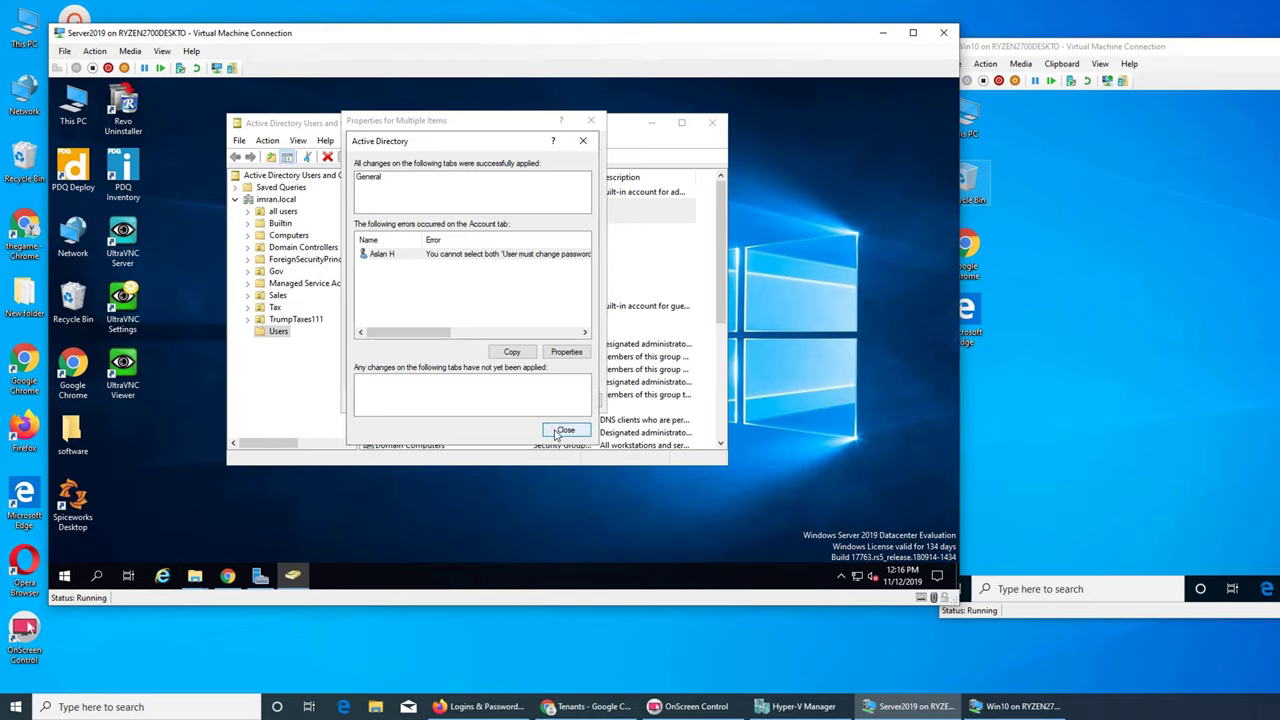
left_click(564, 430)
left_click(470, 402)
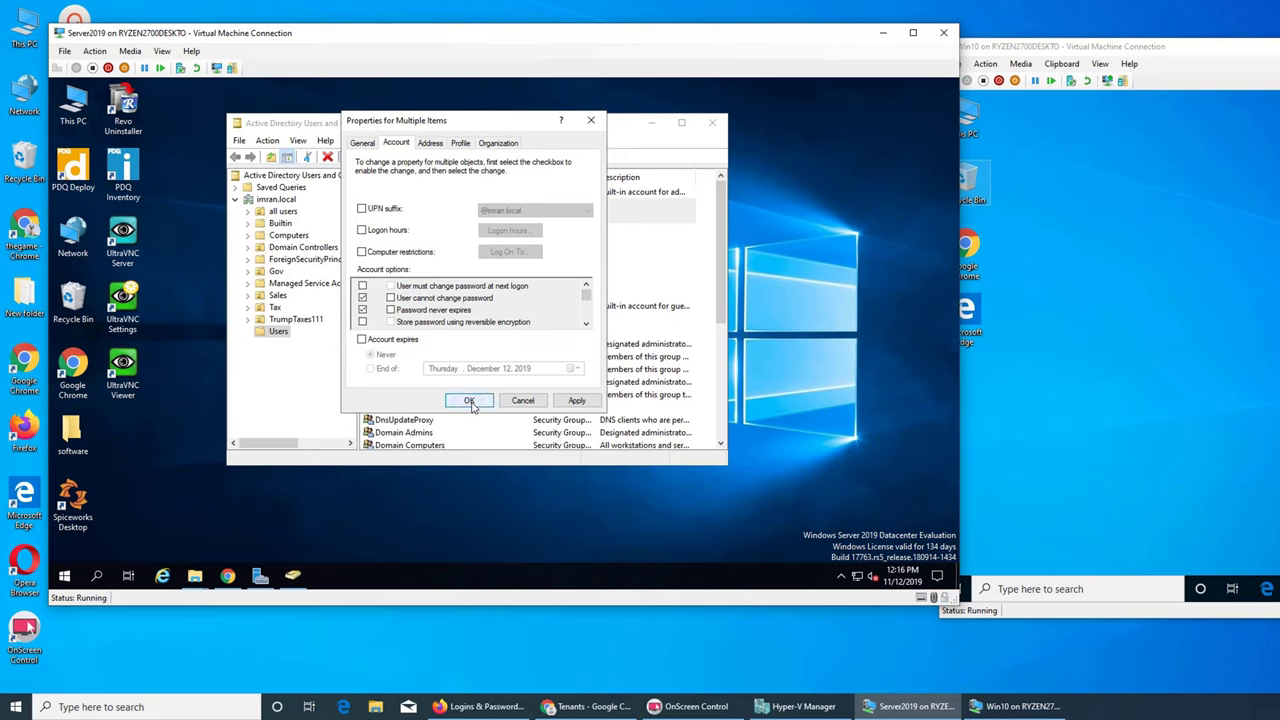
left_click(565, 430)
left_click(591, 120)
- For the first user, clear 'User must change password at next logon' and tick 'User cannot change password'
left_click(402, 205)
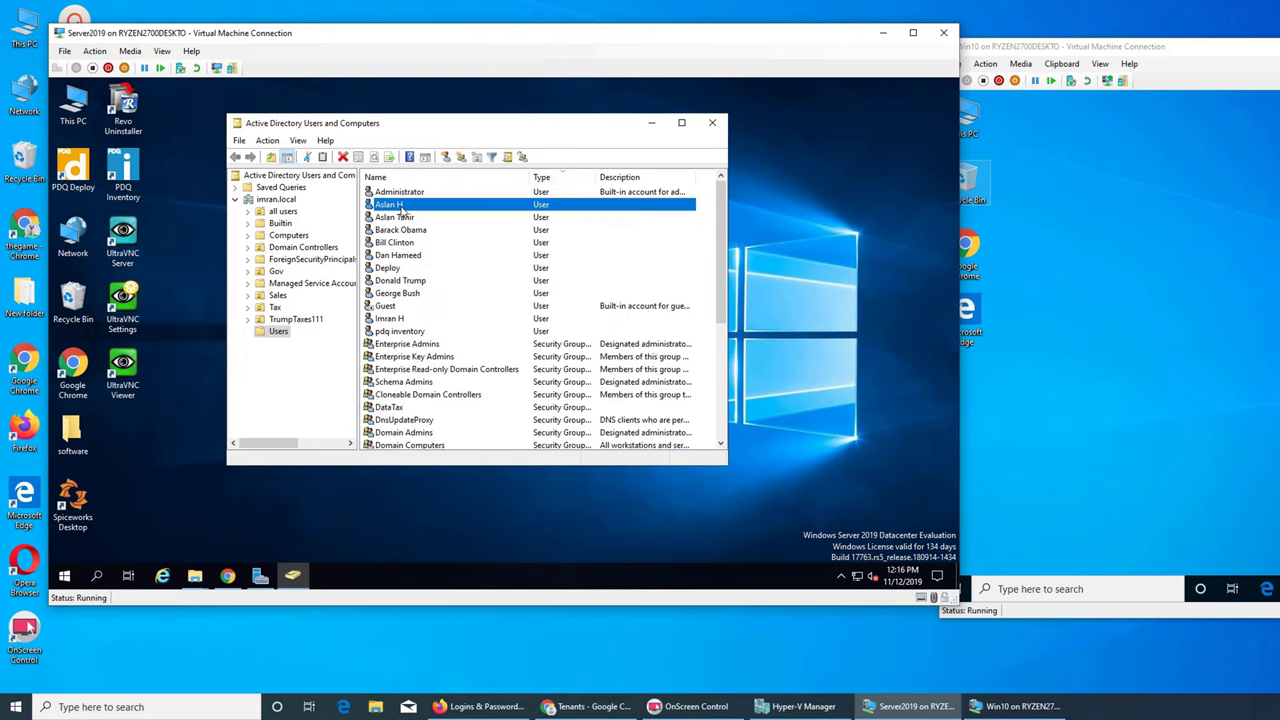
right_click(402, 205)
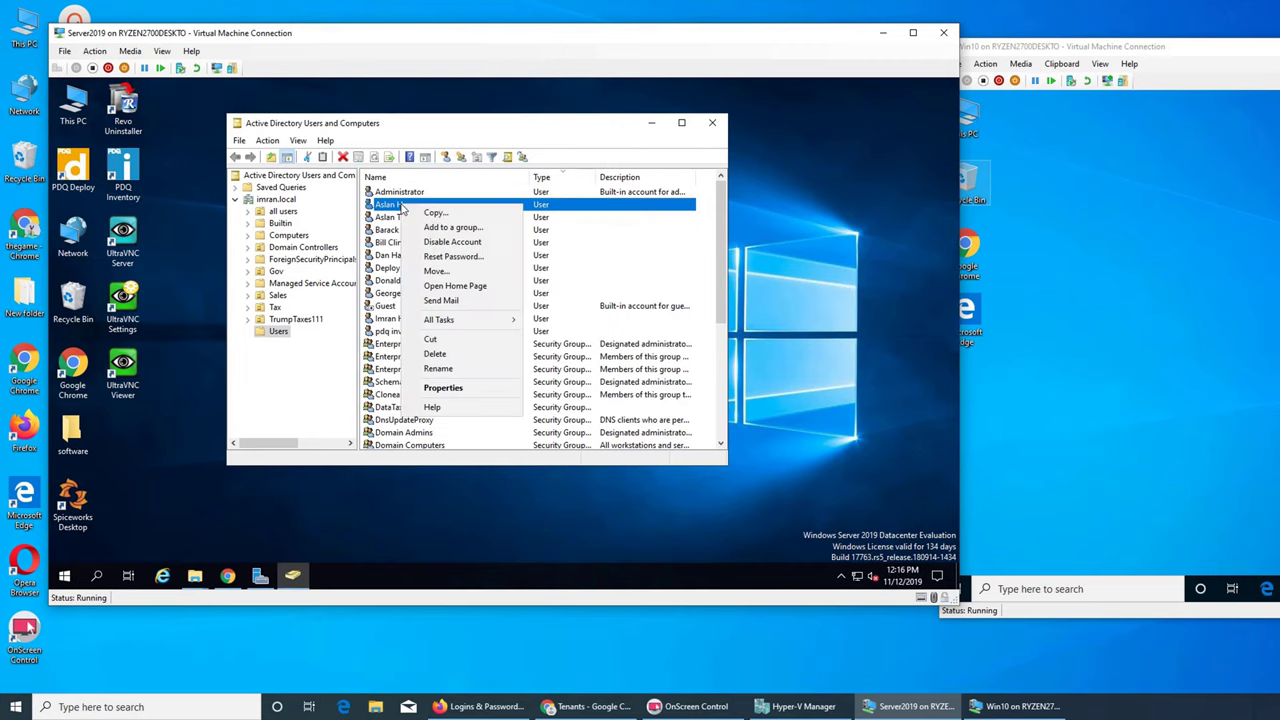
left_click(460, 386)
left_click(447, 167)
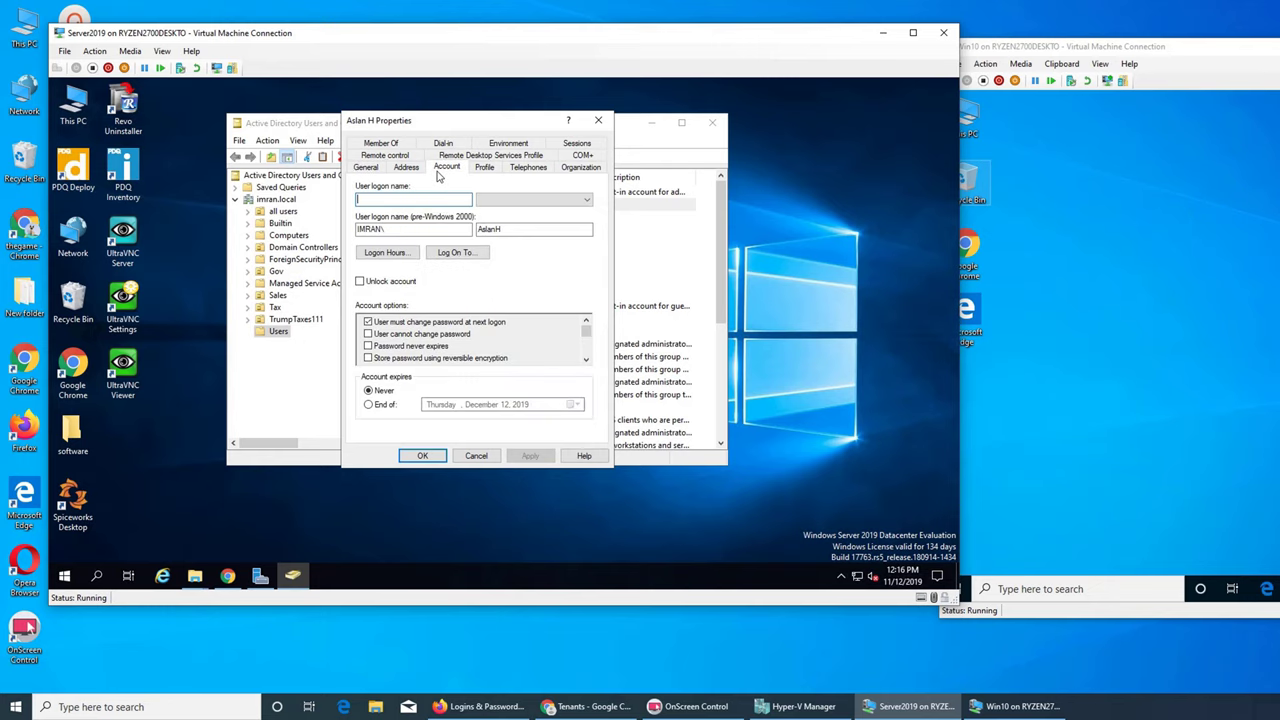
left_click(368, 322)
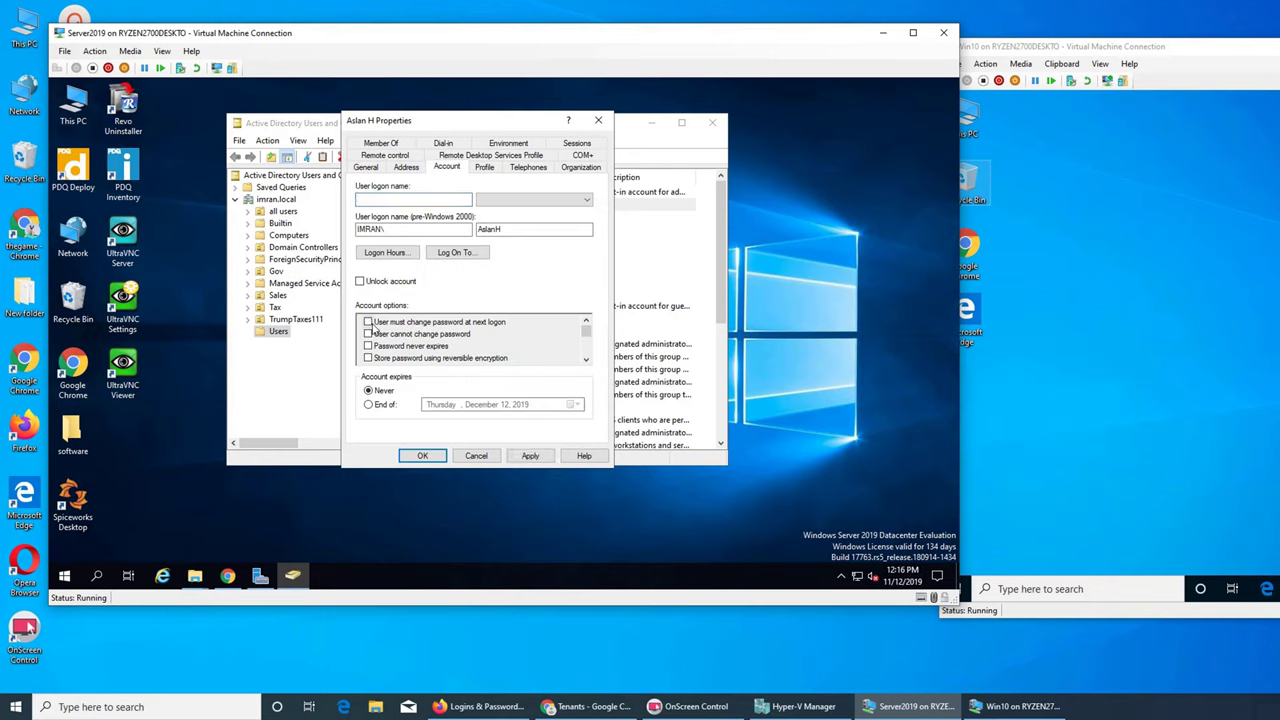
left_click(368, 334)
left_click(422, 456)
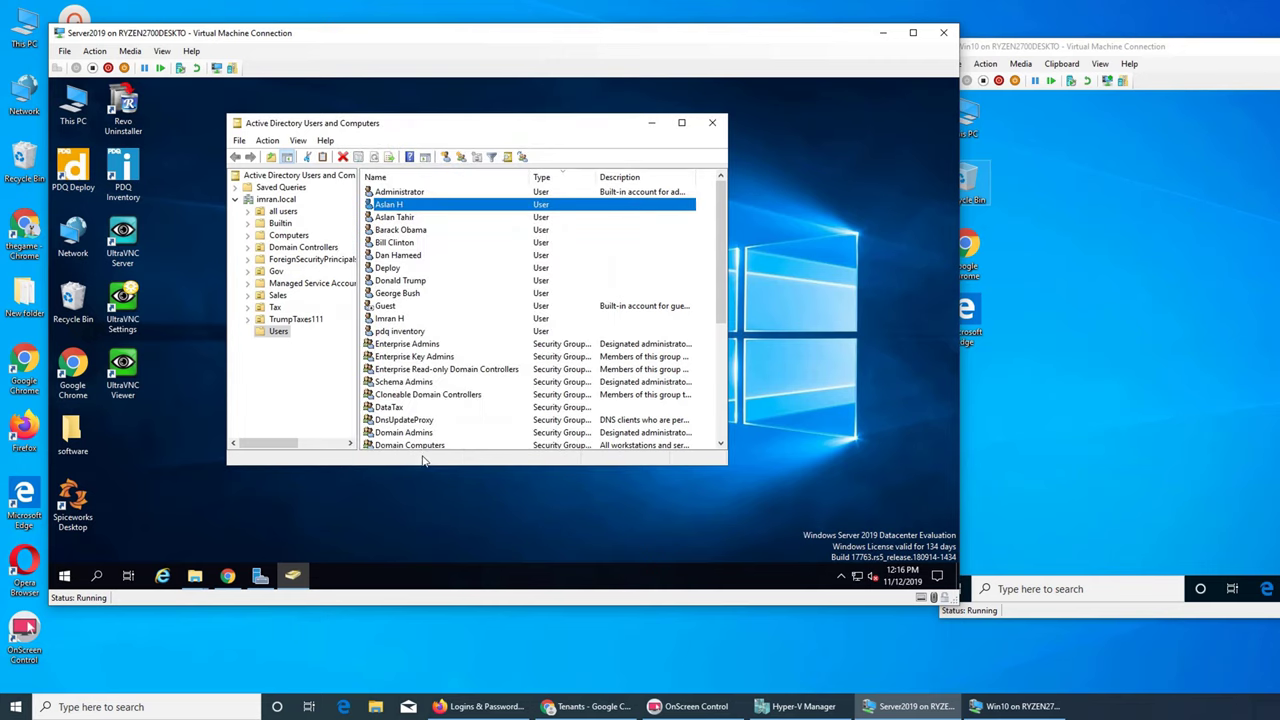
- Tick 'User cannot change password' for the second user and save
left_click(398, 218)
right_click(398, 218)
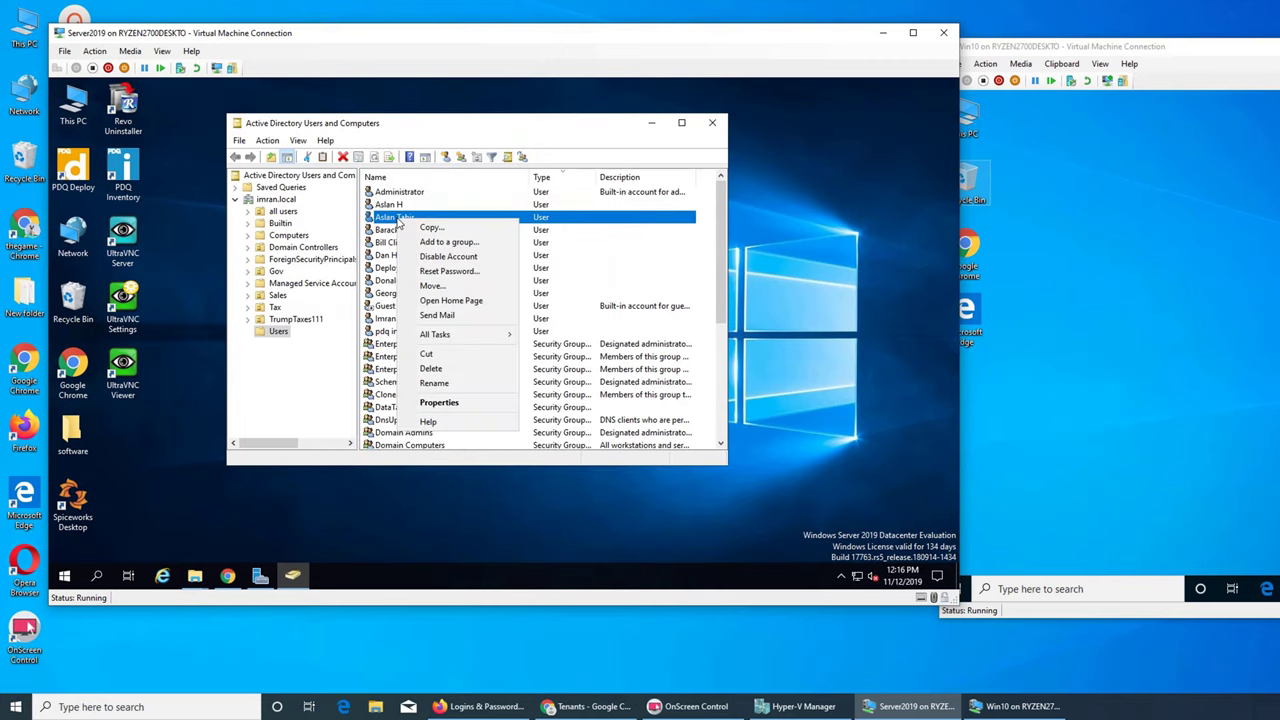
left_click(444, 404)
left_click(446, 167)
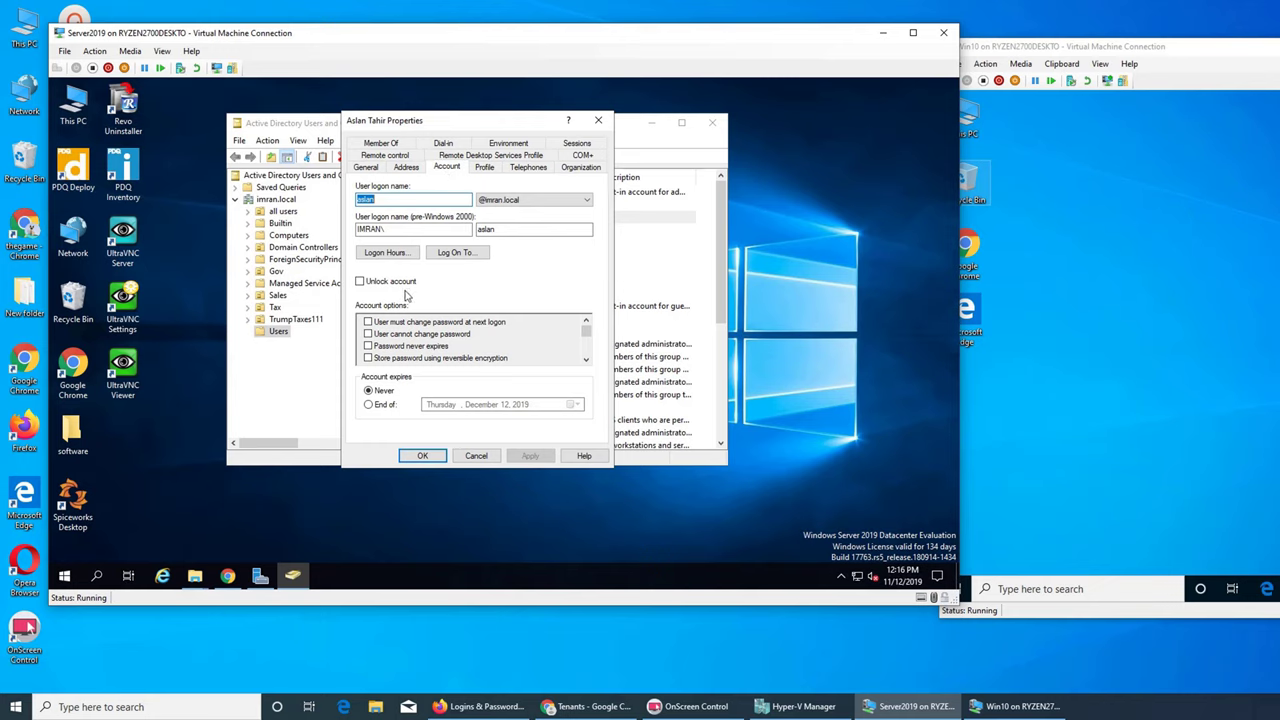
left_click(368, 334)
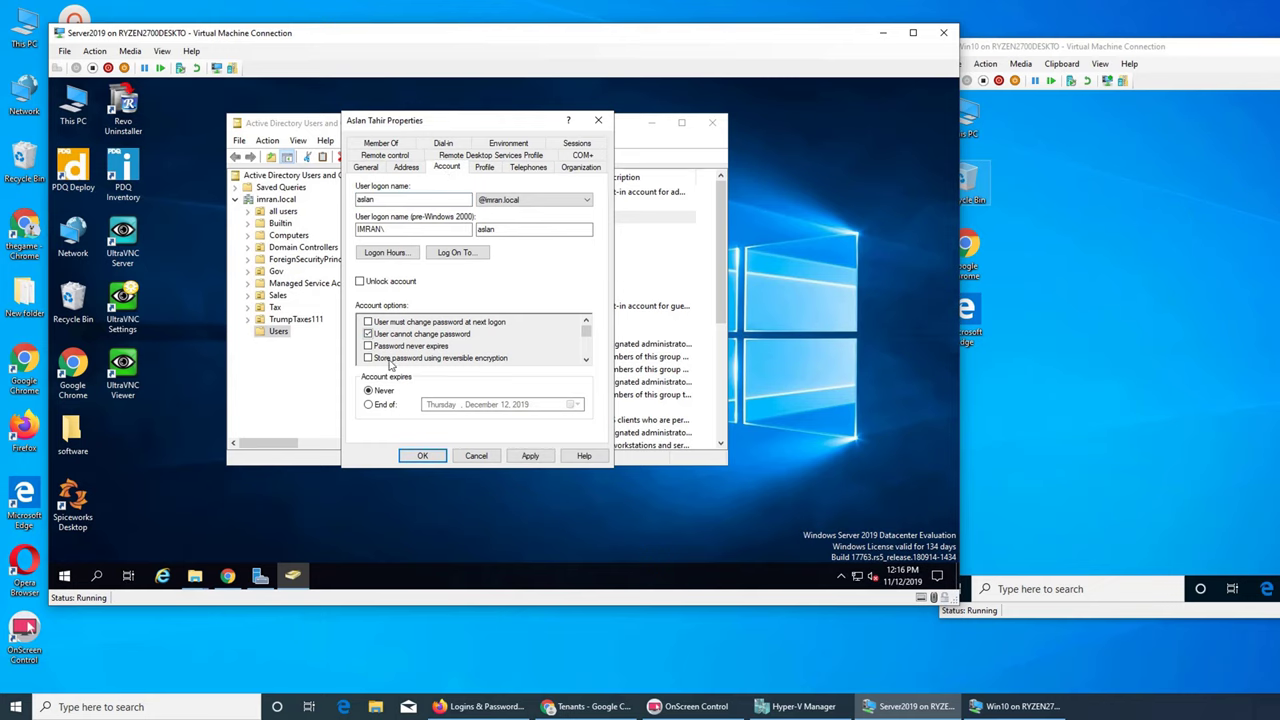
left_click(422, 456)
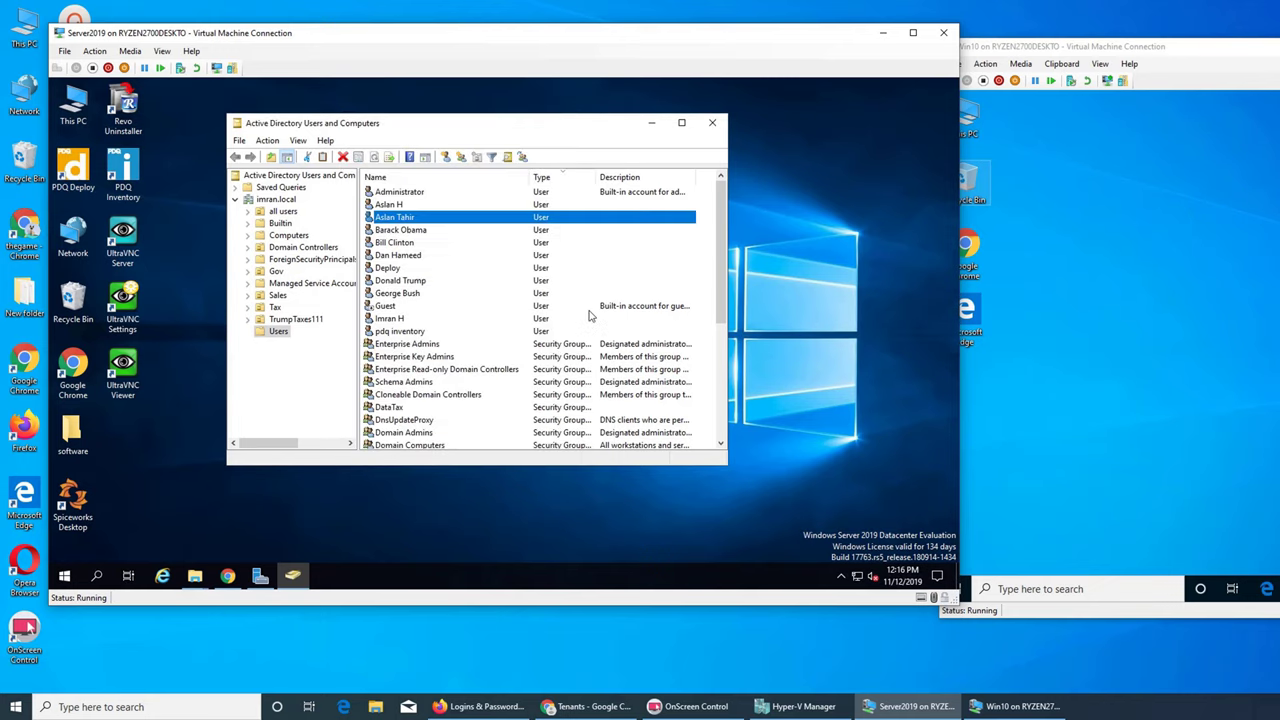
- Minimize and restore the directory window, and toggle Server Manager from the taskbar
left_click(651, 122)
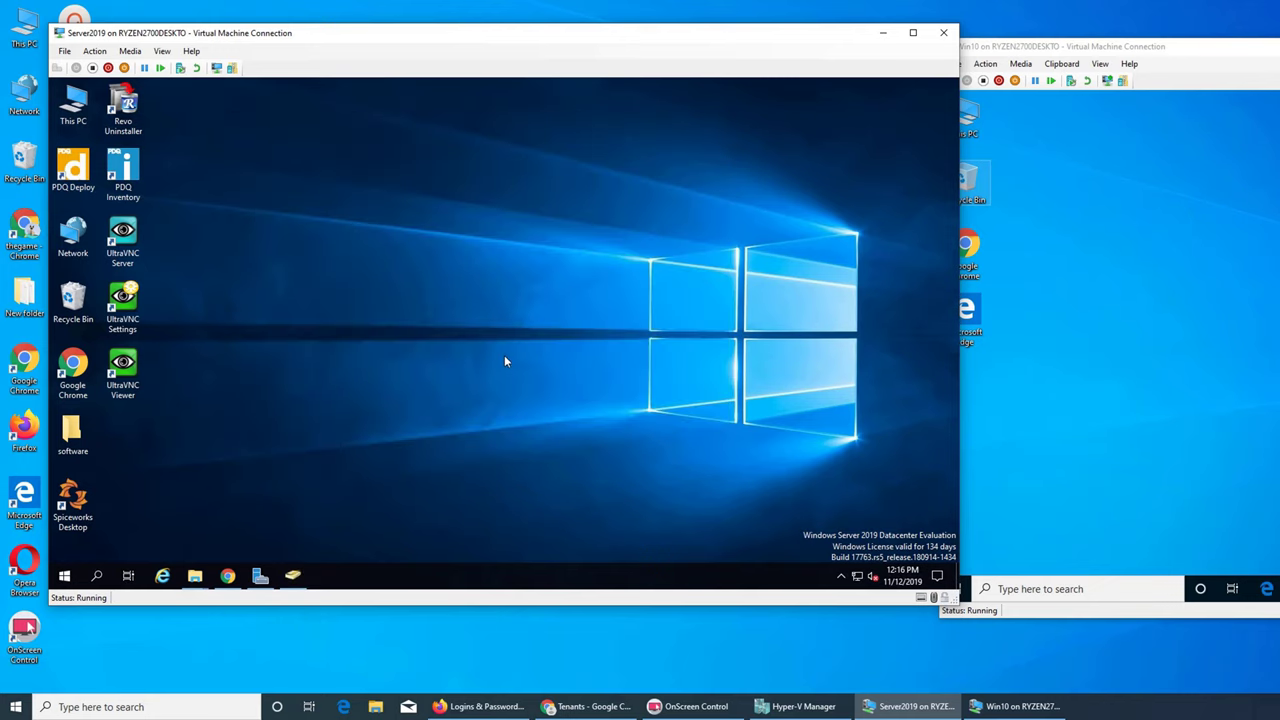
left_click(292, 576)
mouse_move(263, 579)
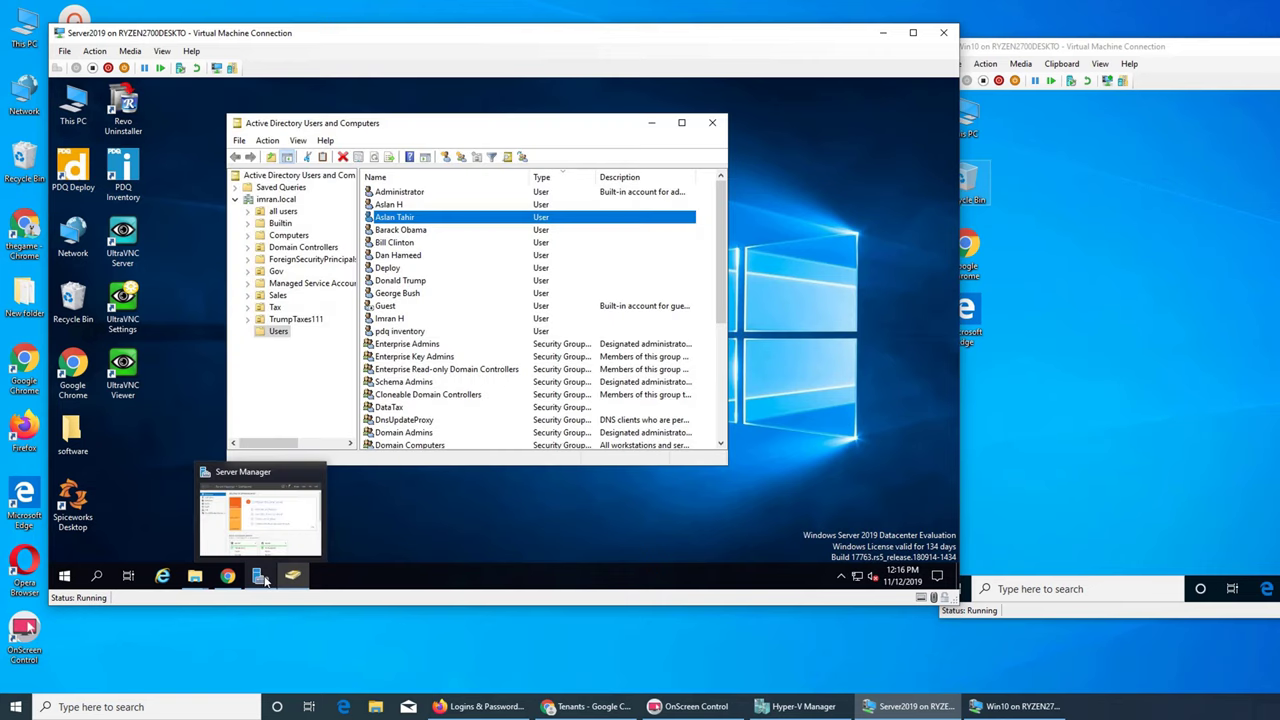
left_click(263, 579)
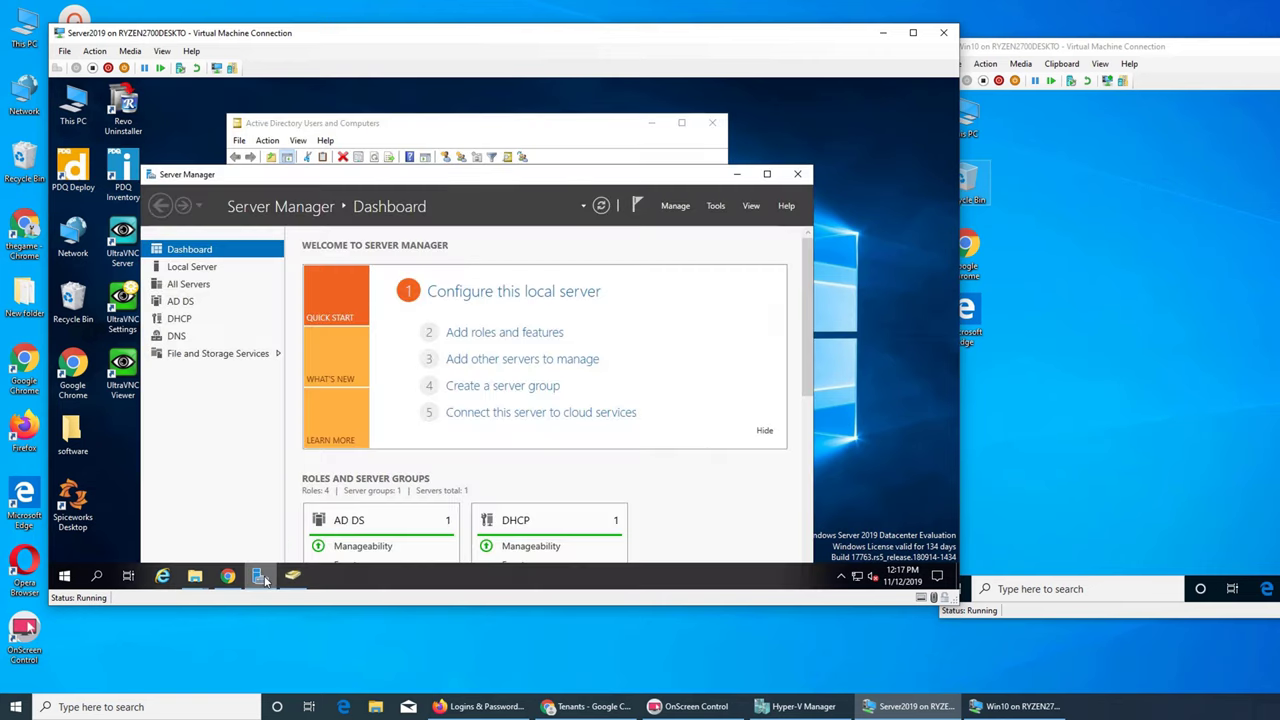
left_click(261, 578)
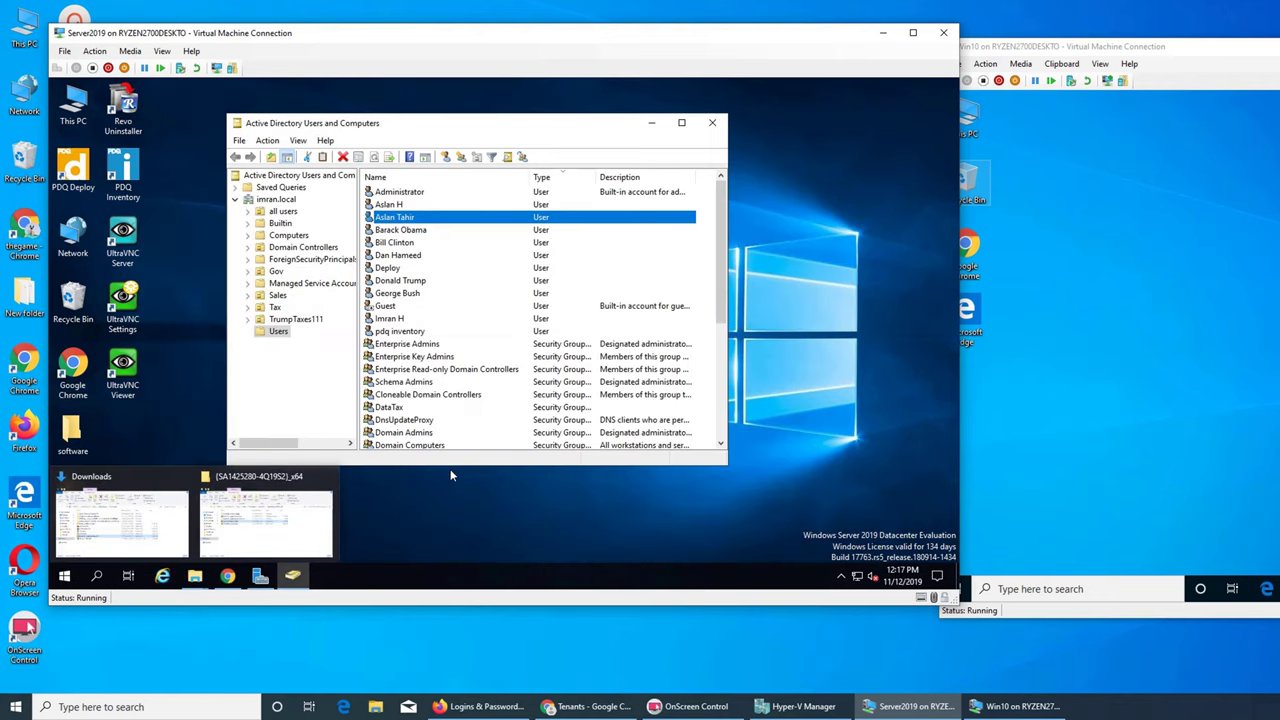
left_click(470, 501)
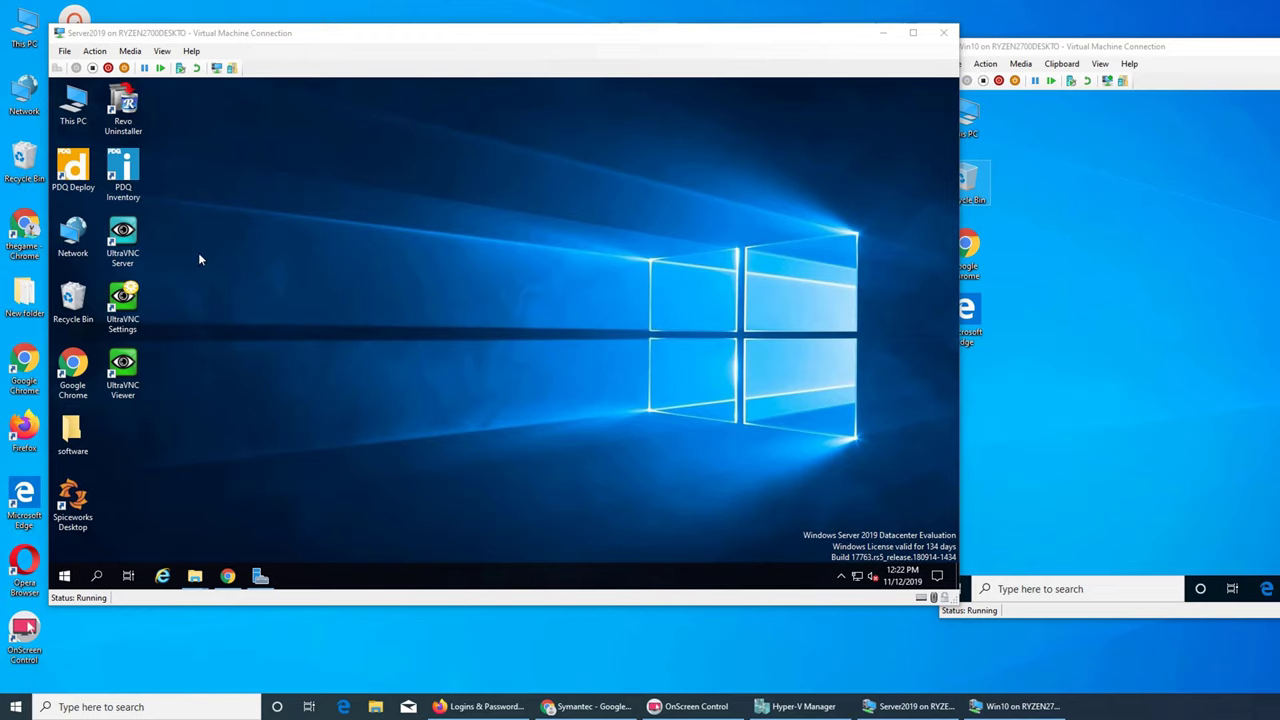
- Open the Symantec Endpoint Protection client from the tray, run an Active Scan, and close the results
left_click(842, 580)
left_click(840, 550)
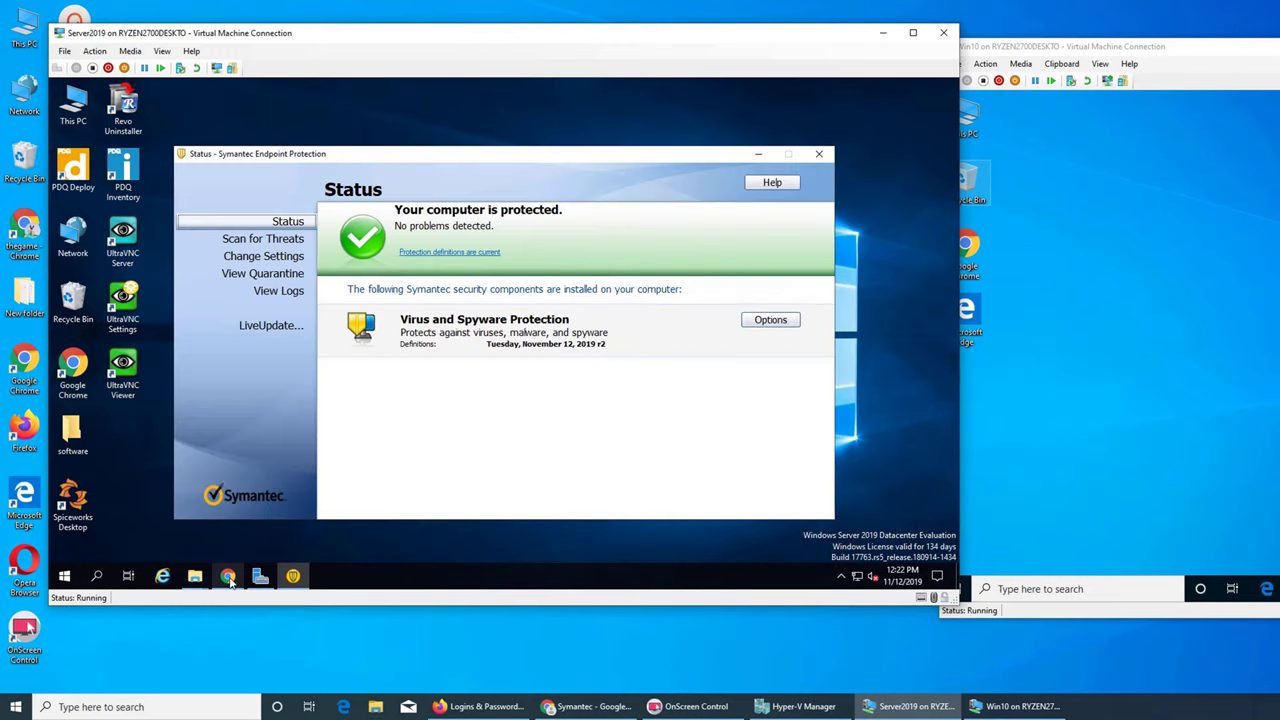
left_click(228, 576)
left_click(228, 576)
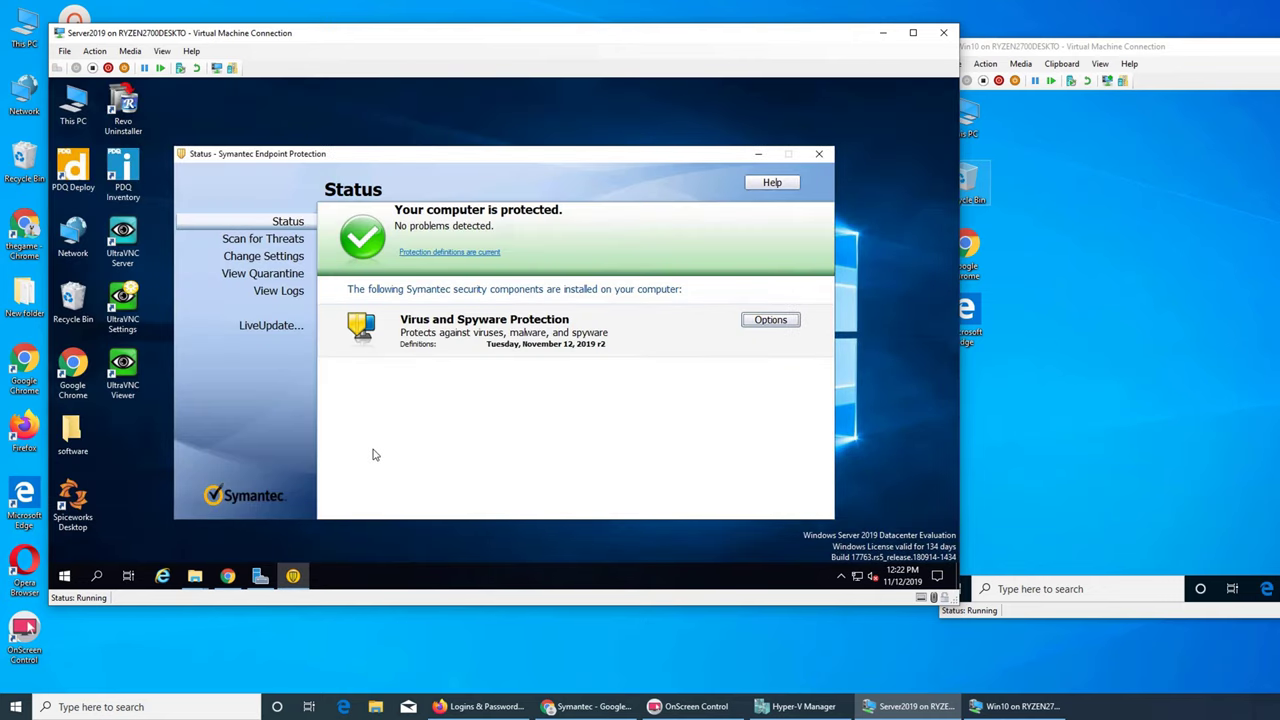
left_click(285, 242)
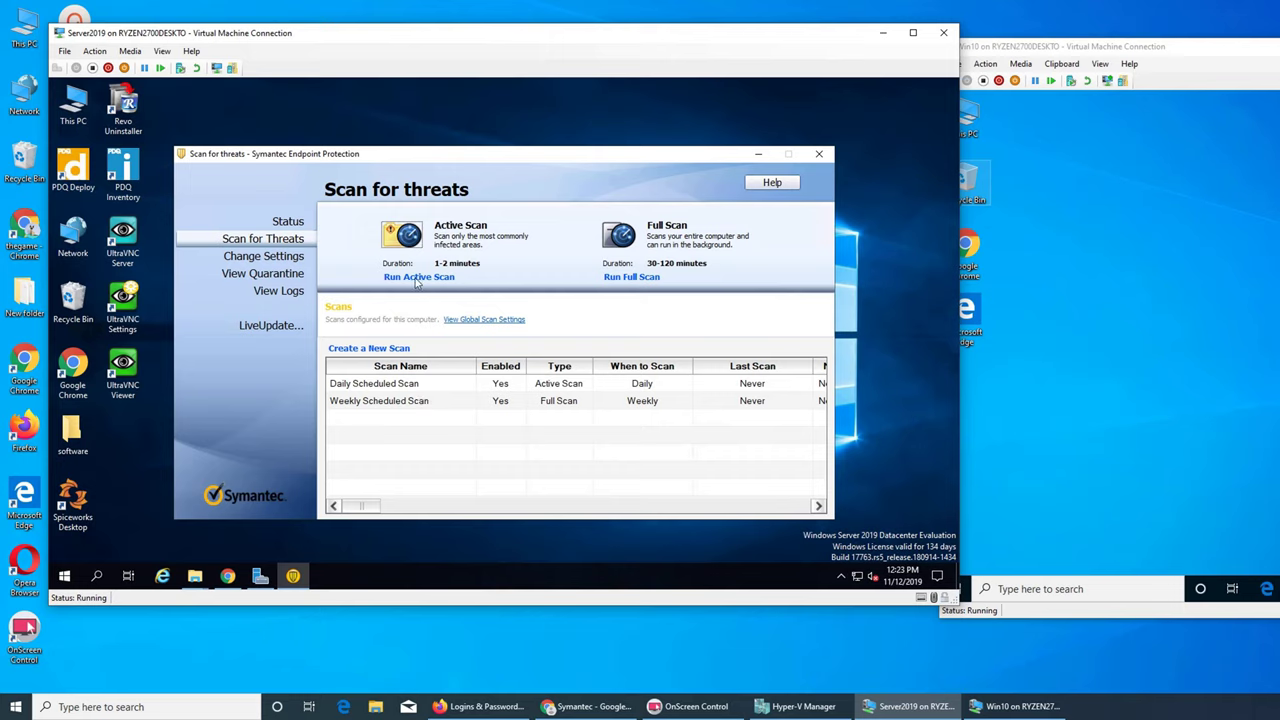
left_click(416, 278)
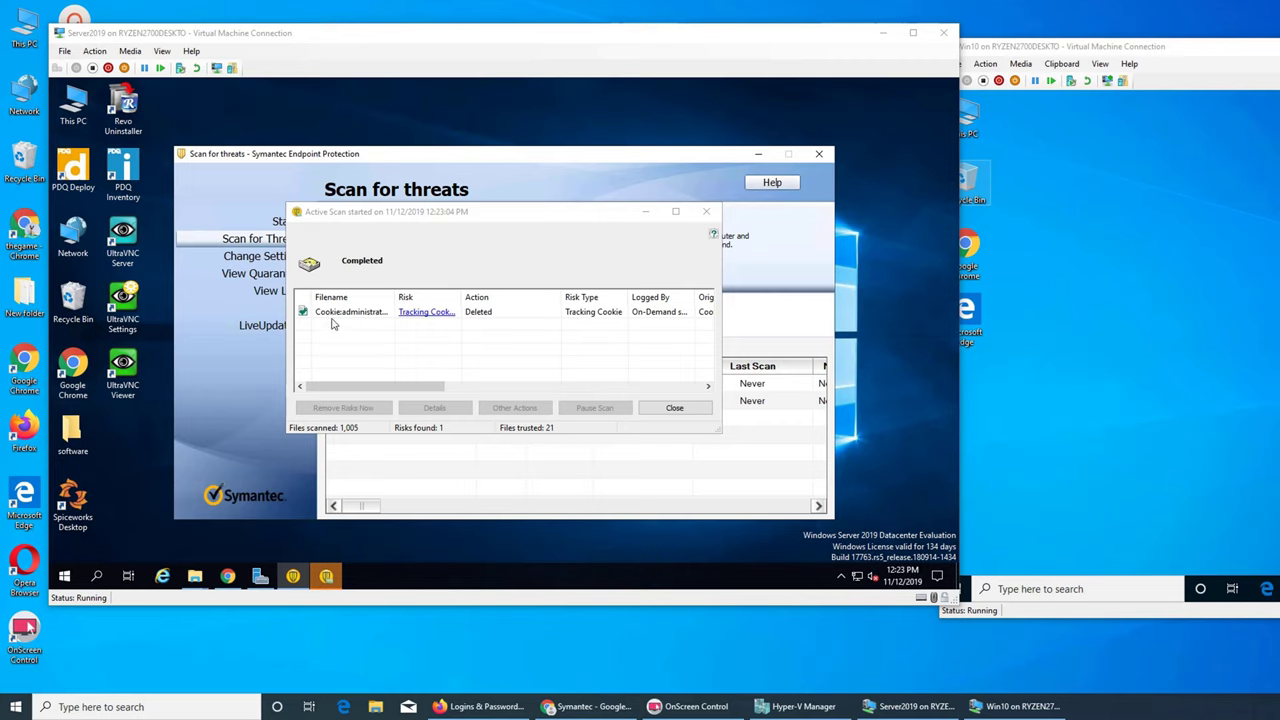
left_click(672, 408)
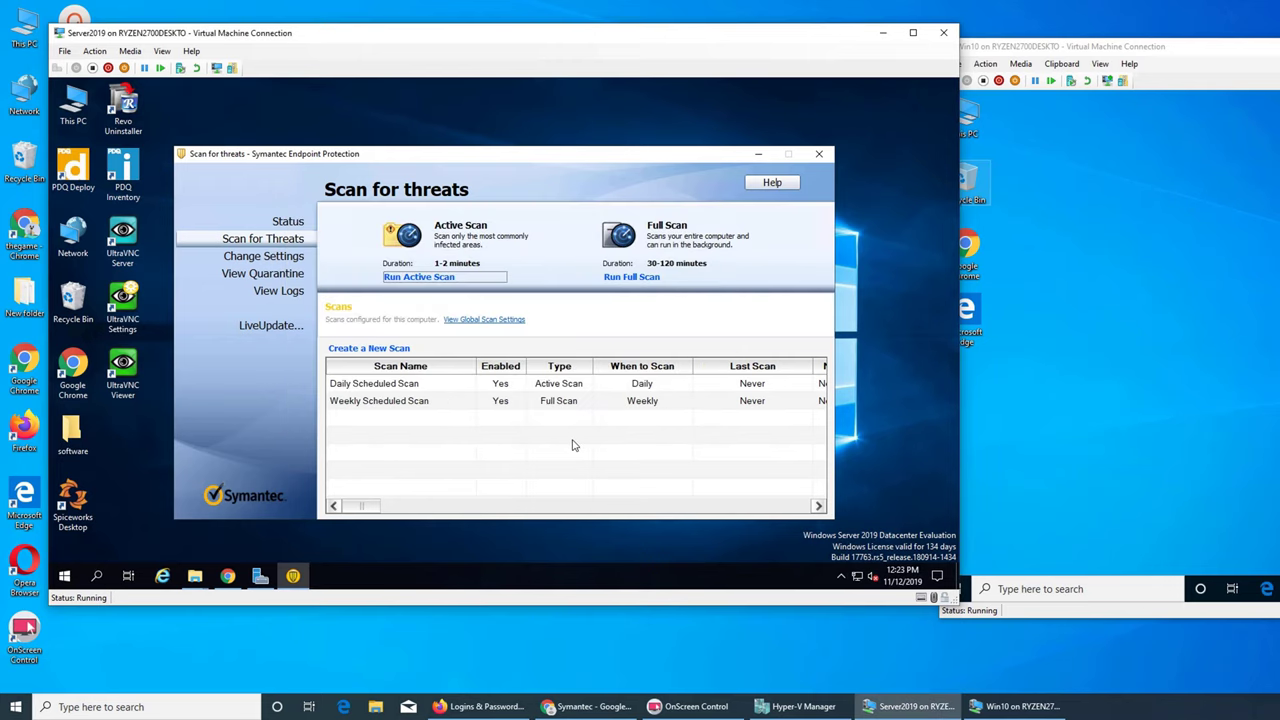
- Browse the client's Settings, Quarantine and Logs pages and run a LiveUpdate check
left_click(292, 261)
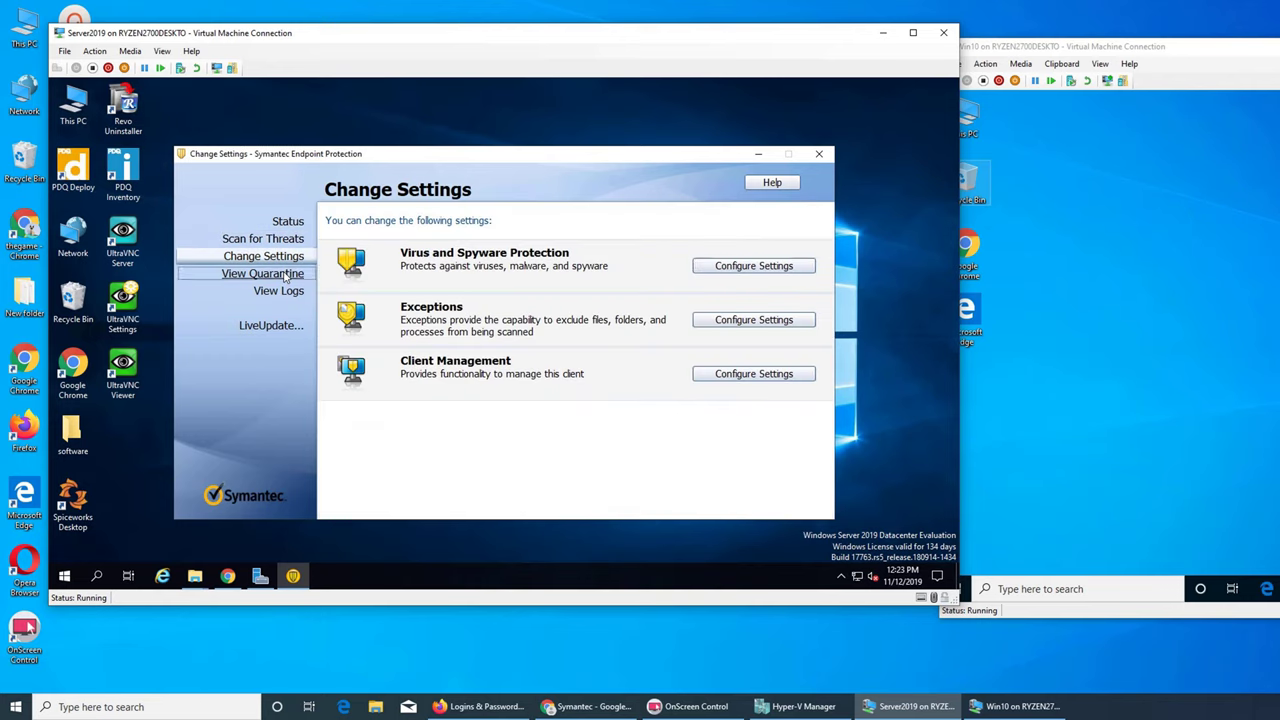
left_click(285, 278)
left_click(283, 293)
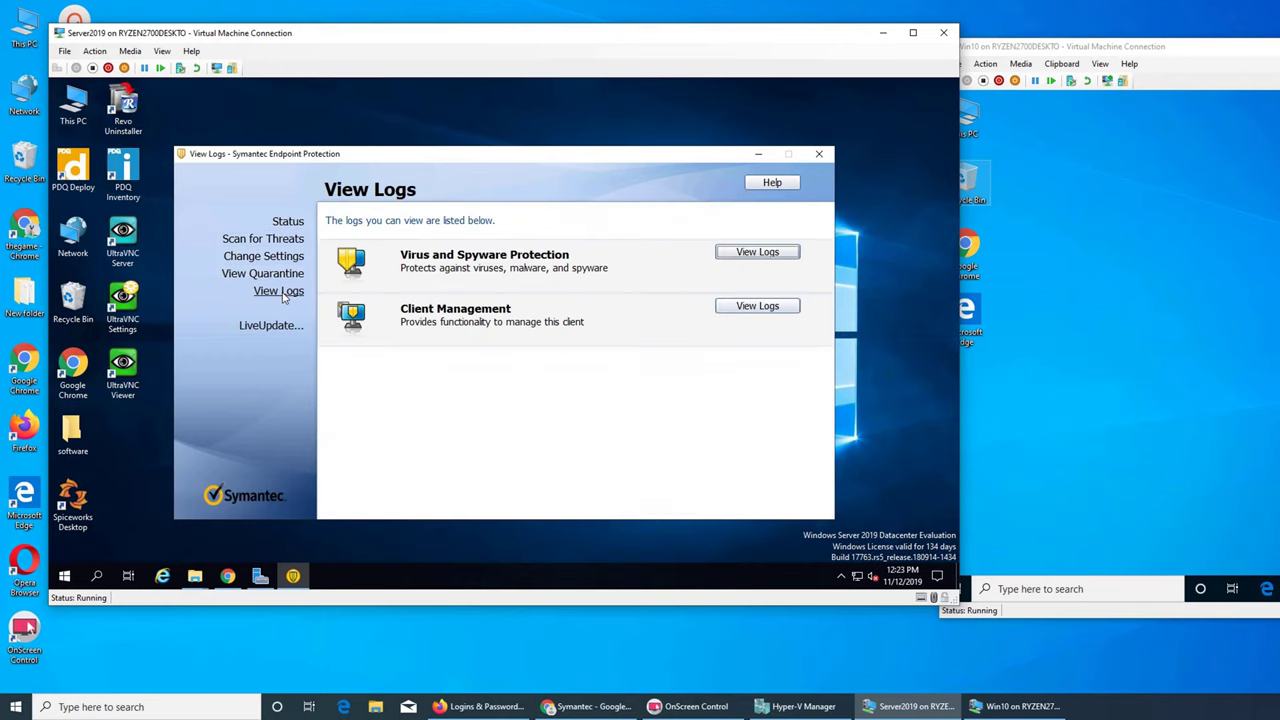
left_click(283, 330)
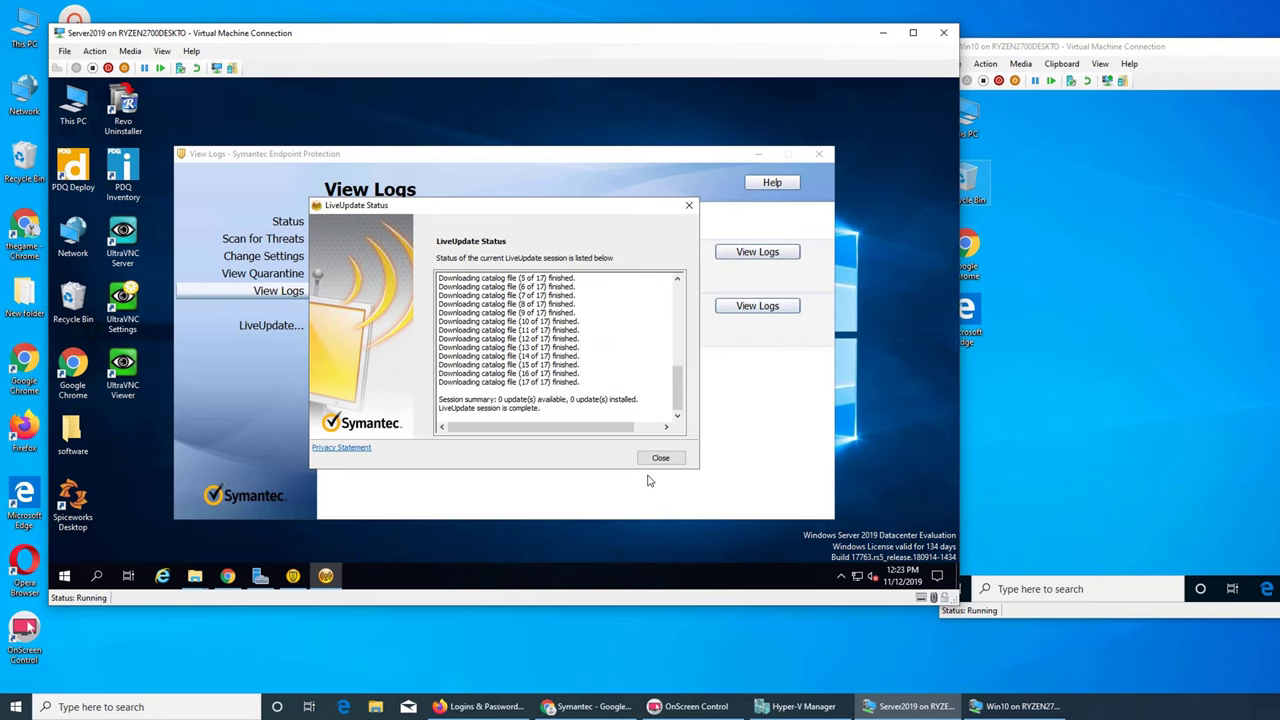
left_click(688, 205)
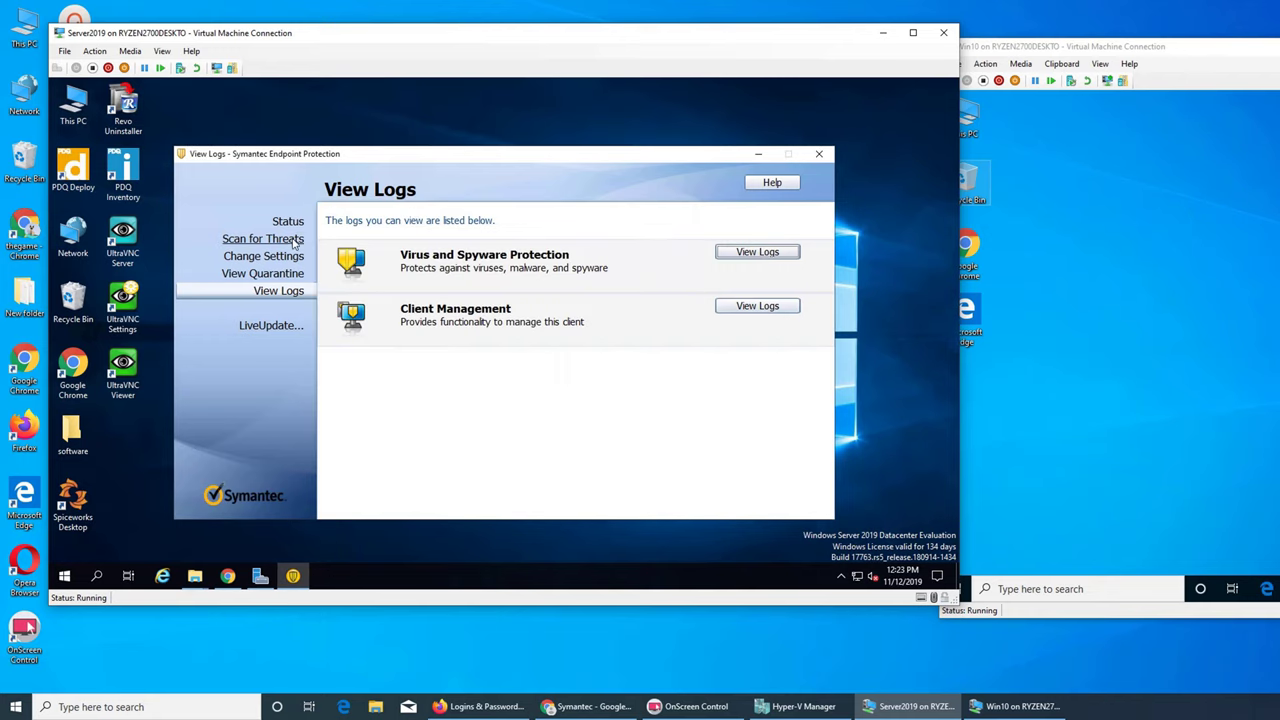
left_click(263, 238)
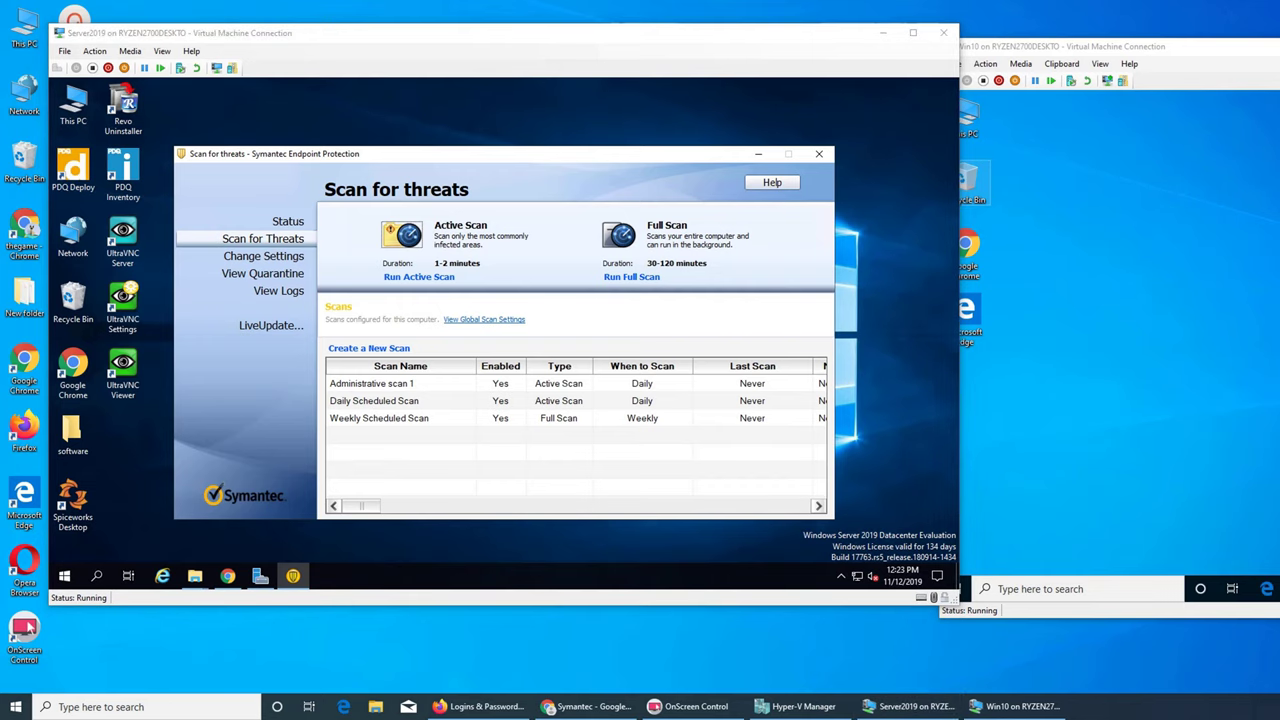
- Review the Virus and Spyware Protection settings, then return to the cloud console's Subscriptions page
left_click(260, 257)
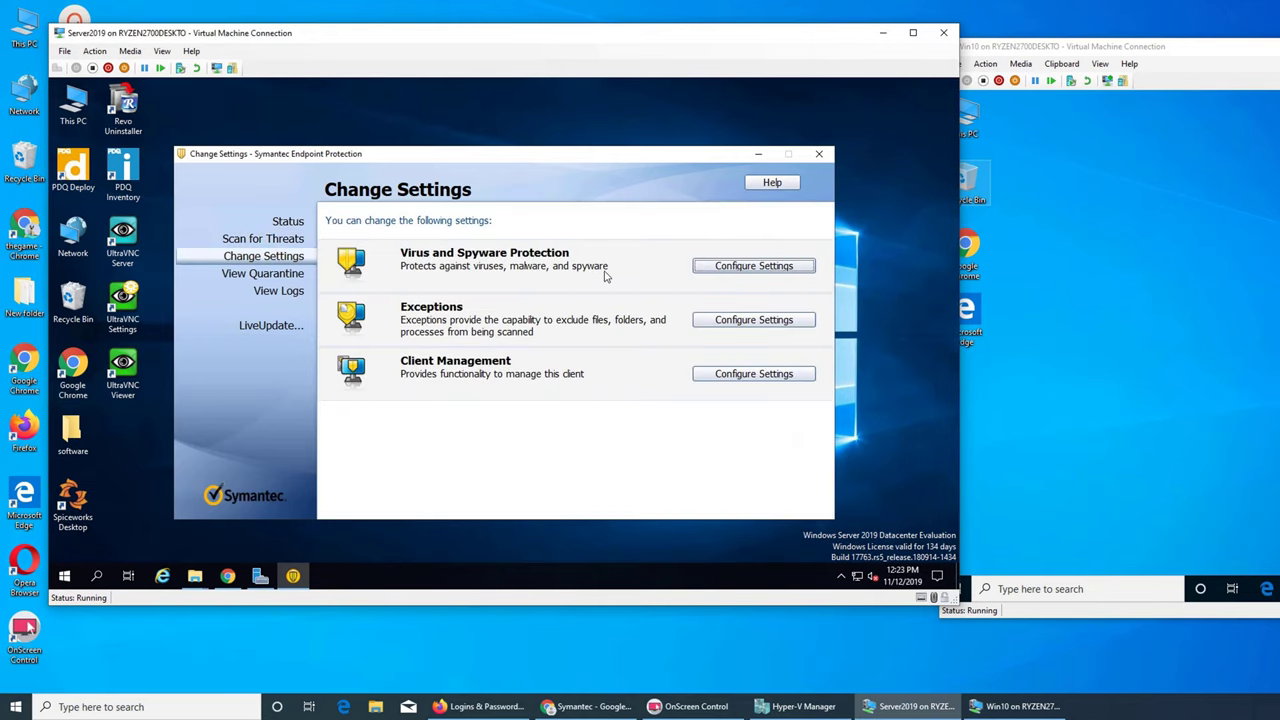
left_click(740, 267)
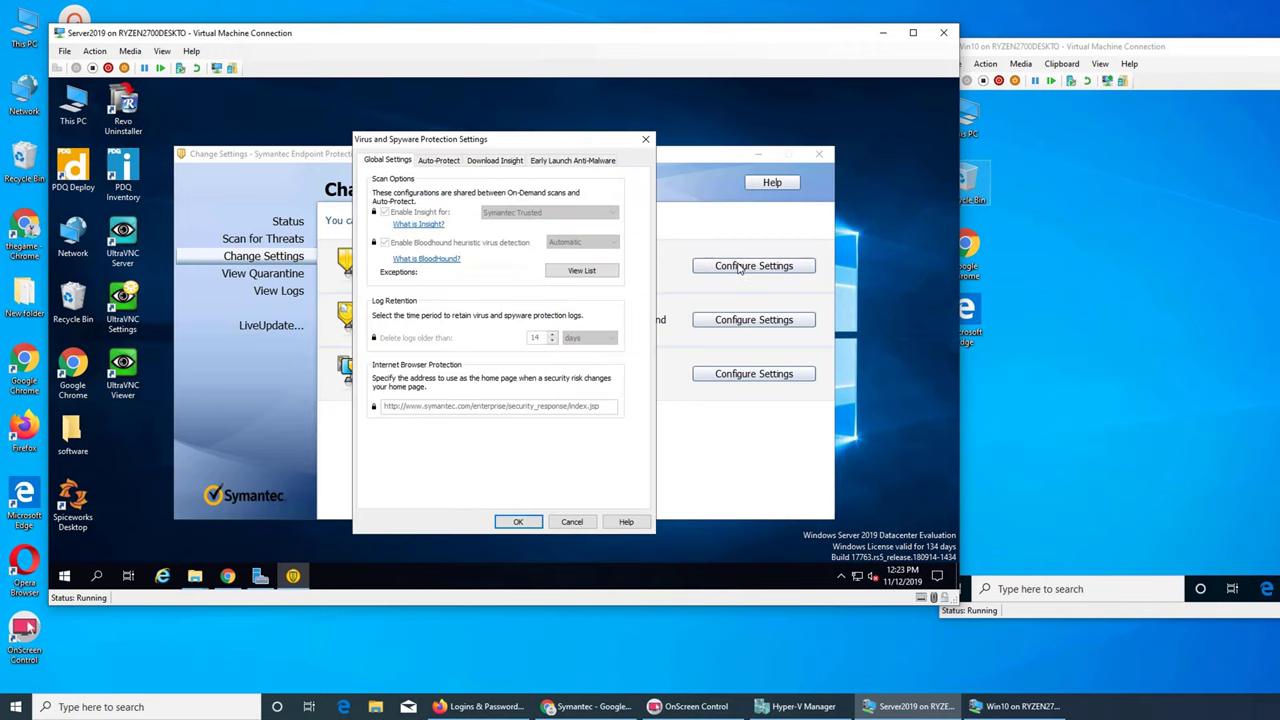
left_click(645, 141)
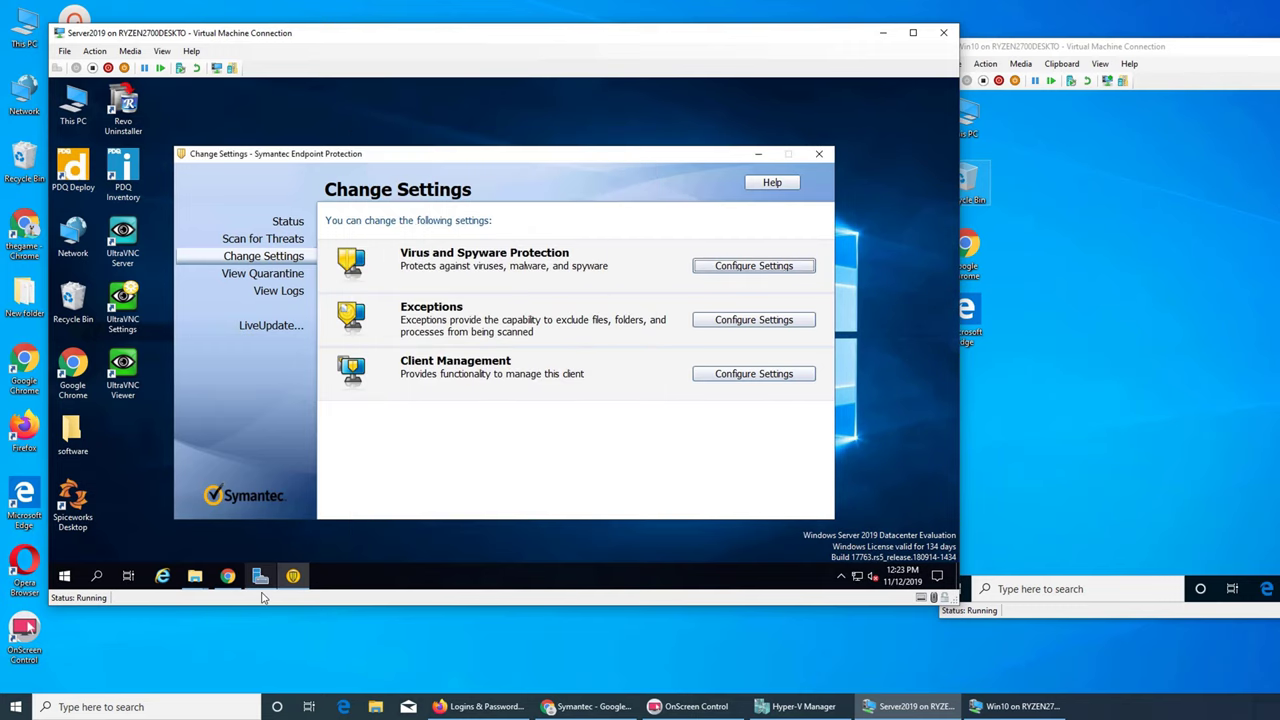
left_click(228, 576)
left_click(296, 95)
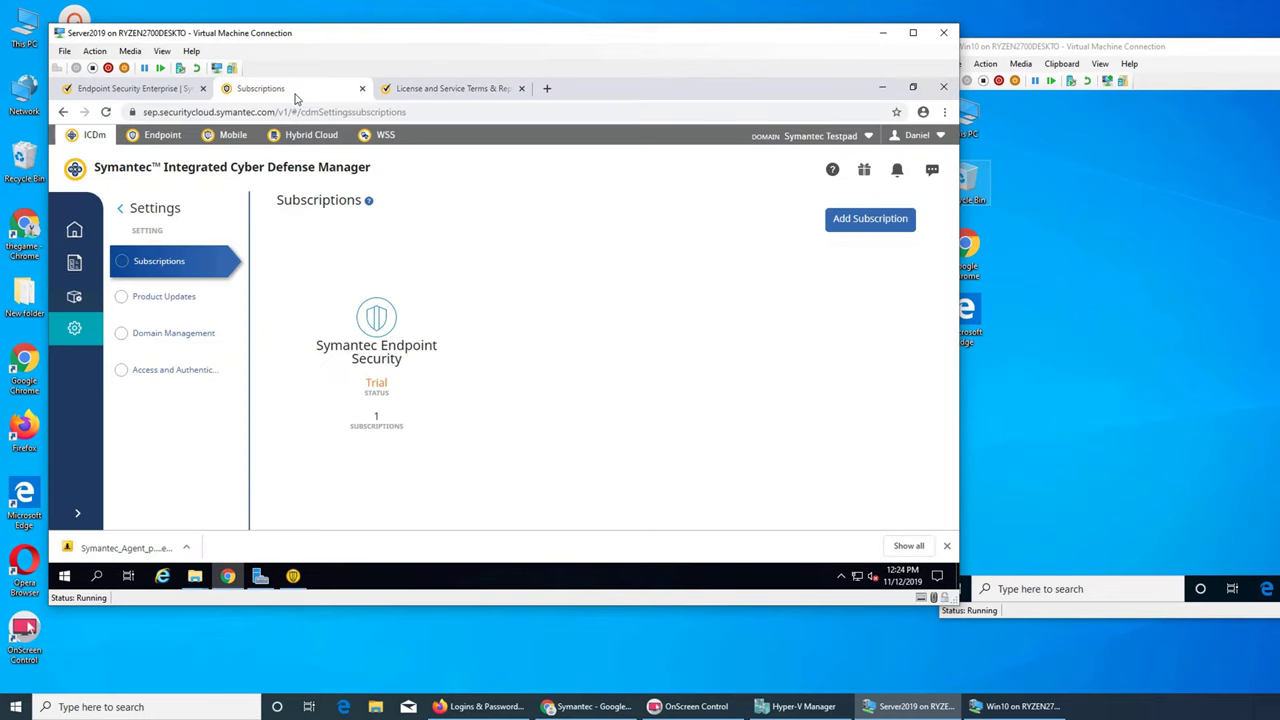
- Open the 'What's new' help article, review the License and Service Terms, and close that tab
left_click(172, 300)
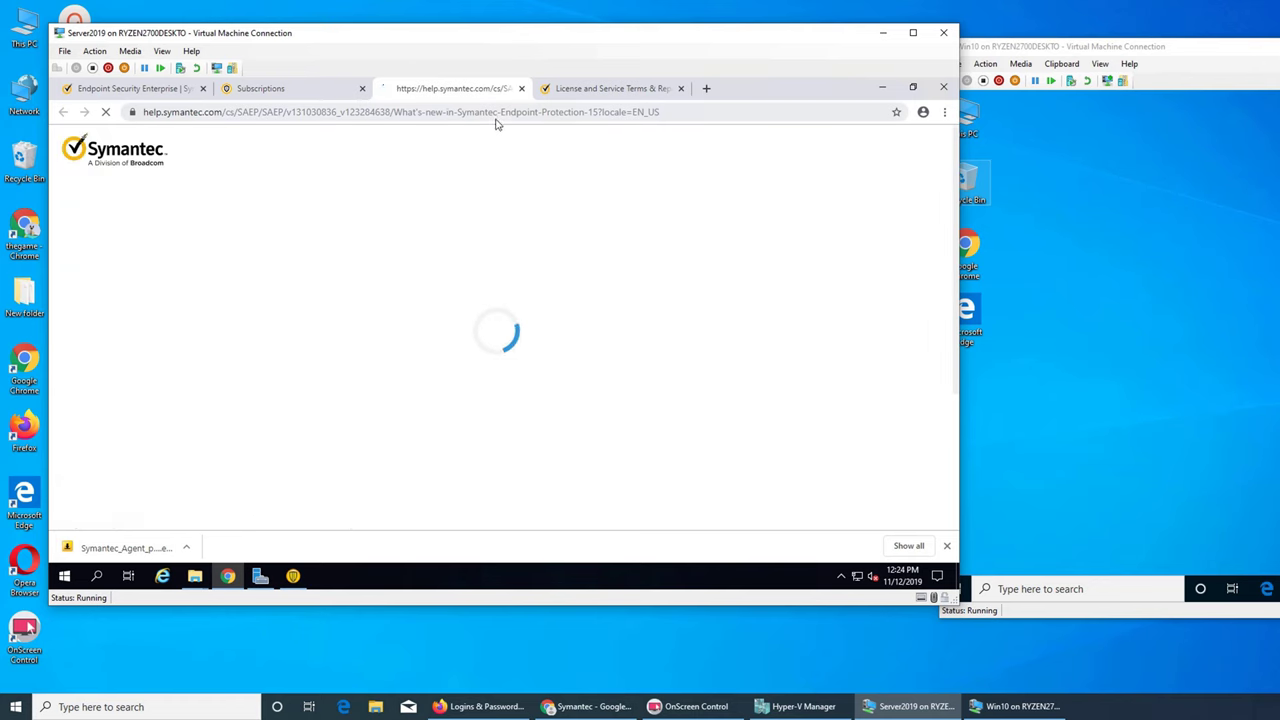
left_click(655, 88)
scroll(571, 370, "down", 10)
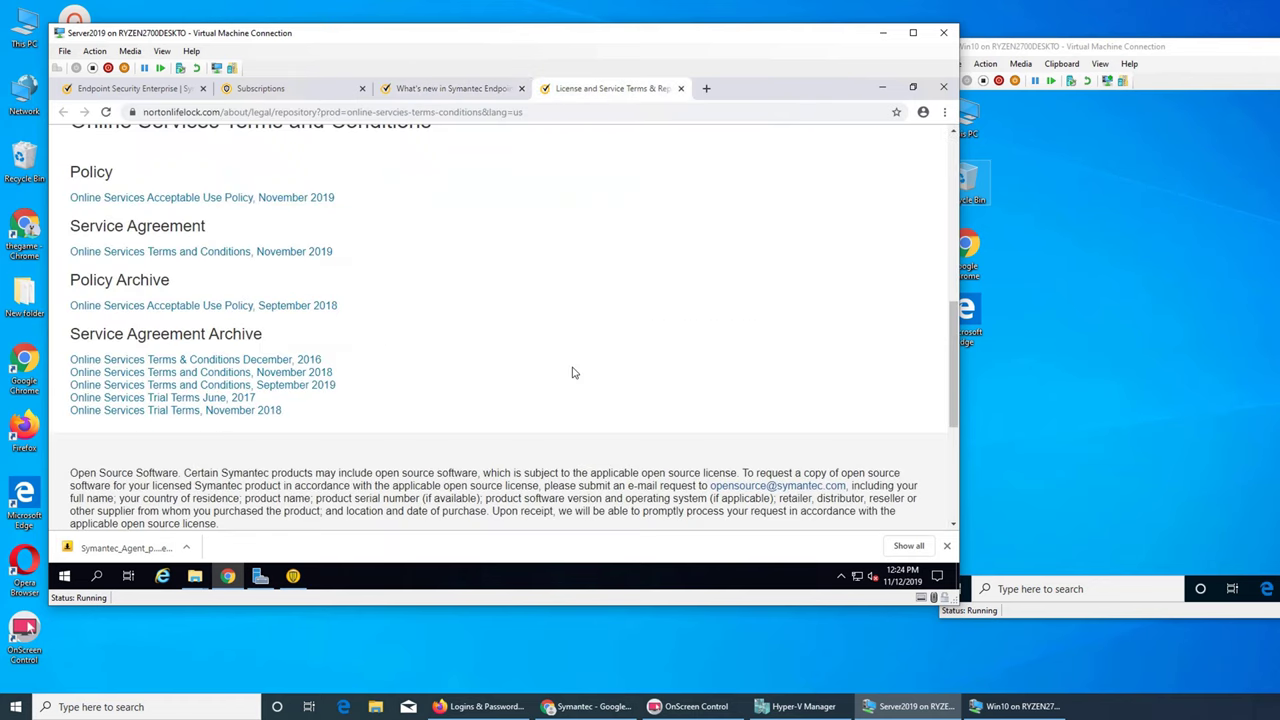
scroll(571, 370, "up", 3)
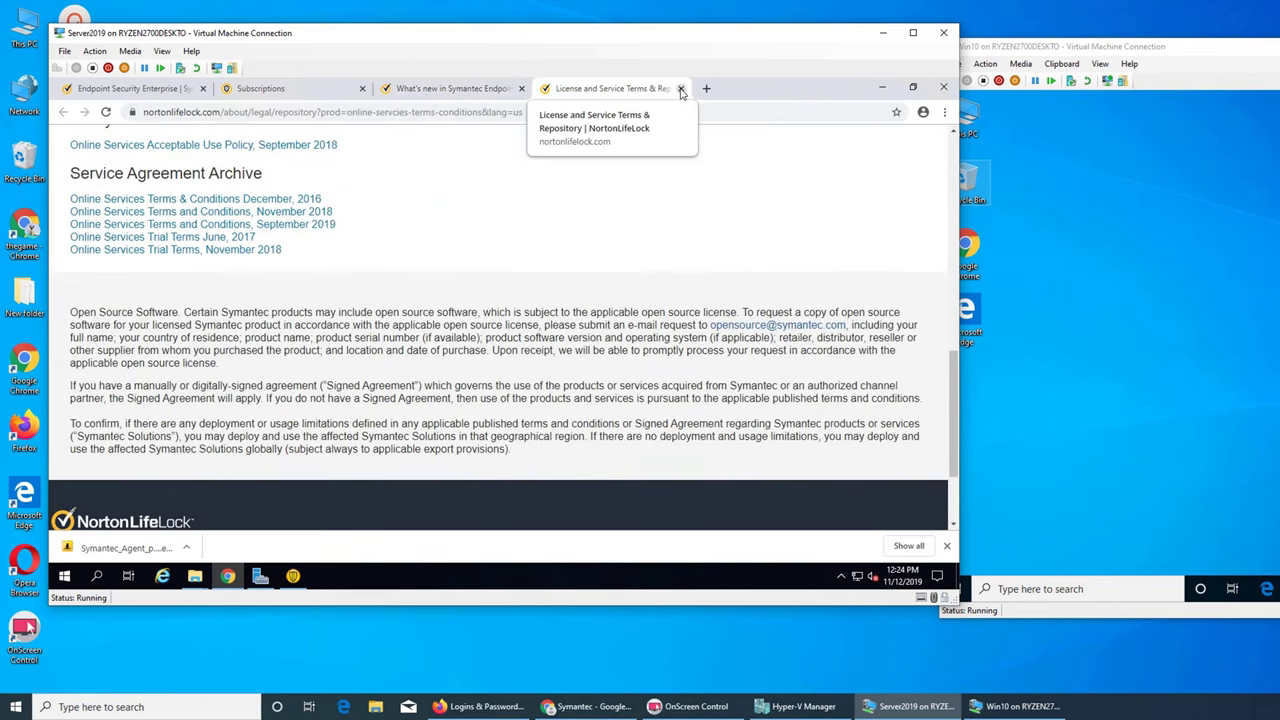
left_click(680, 88)
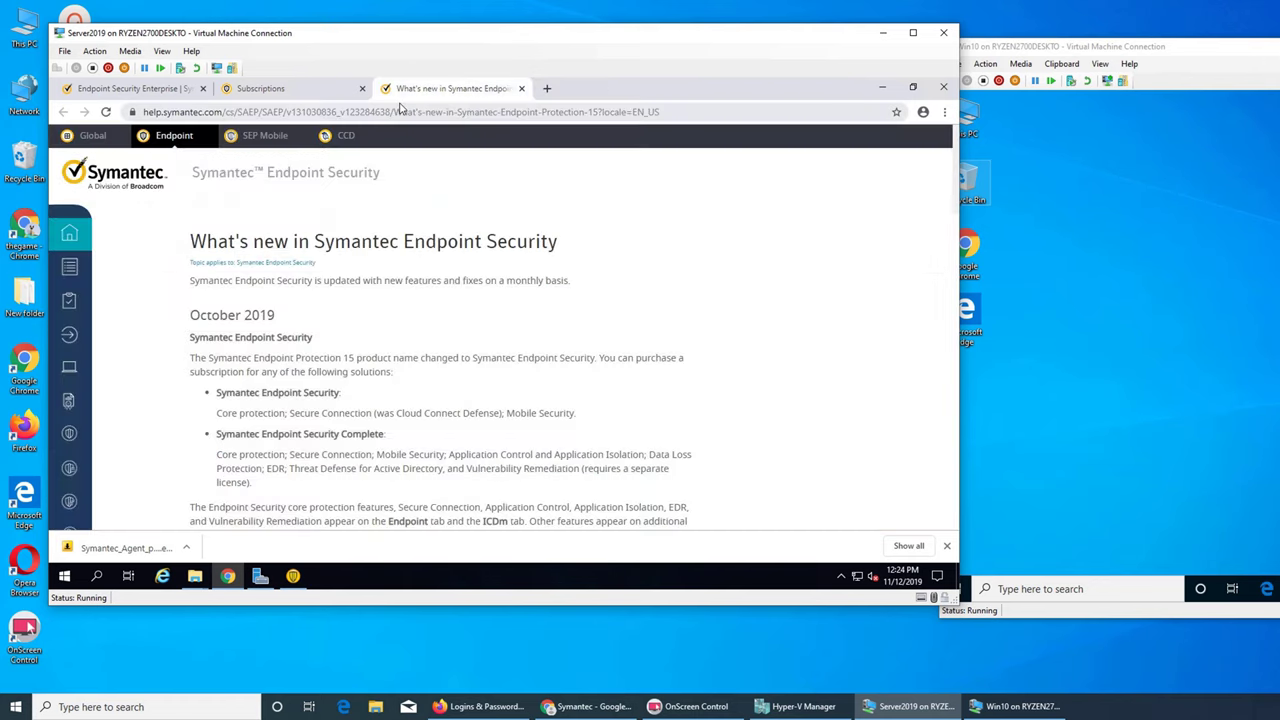
- Return to Subscriptions and open Domain Management to list IMRANLOCAL, Symantec Launchpad and Symantec Testpad
left_click(338, 93)
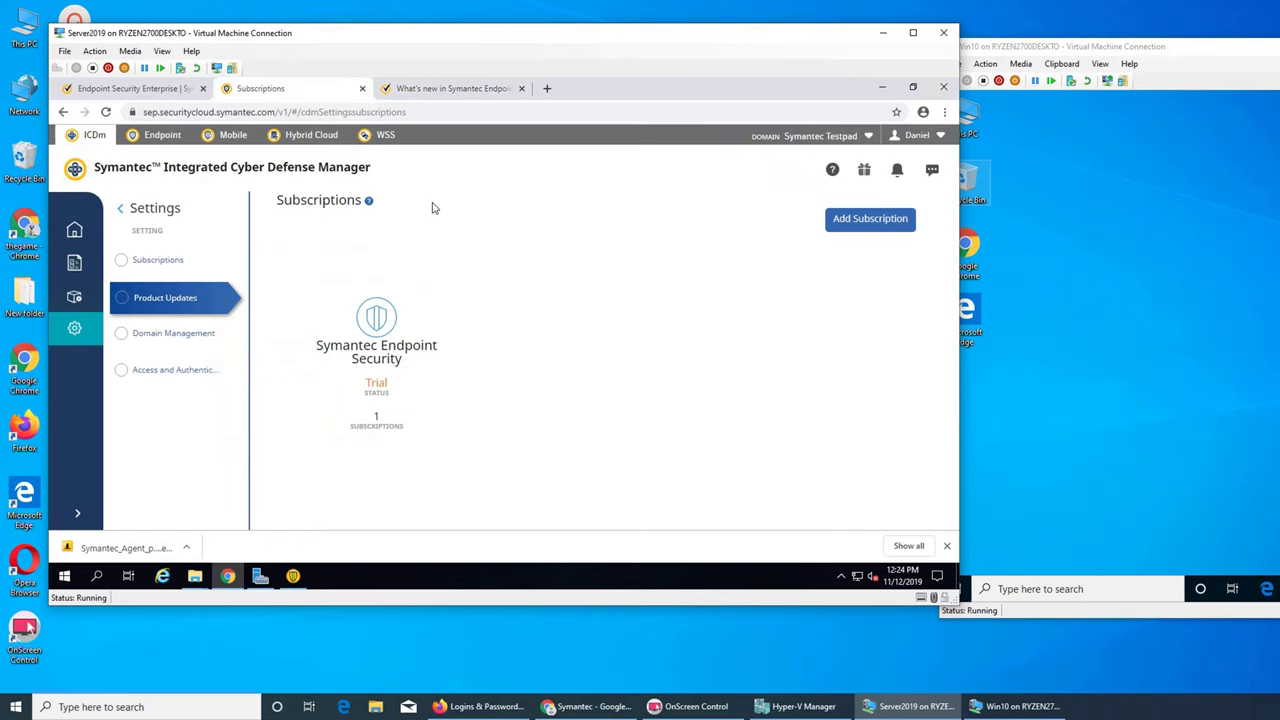
left_click(171, 264)
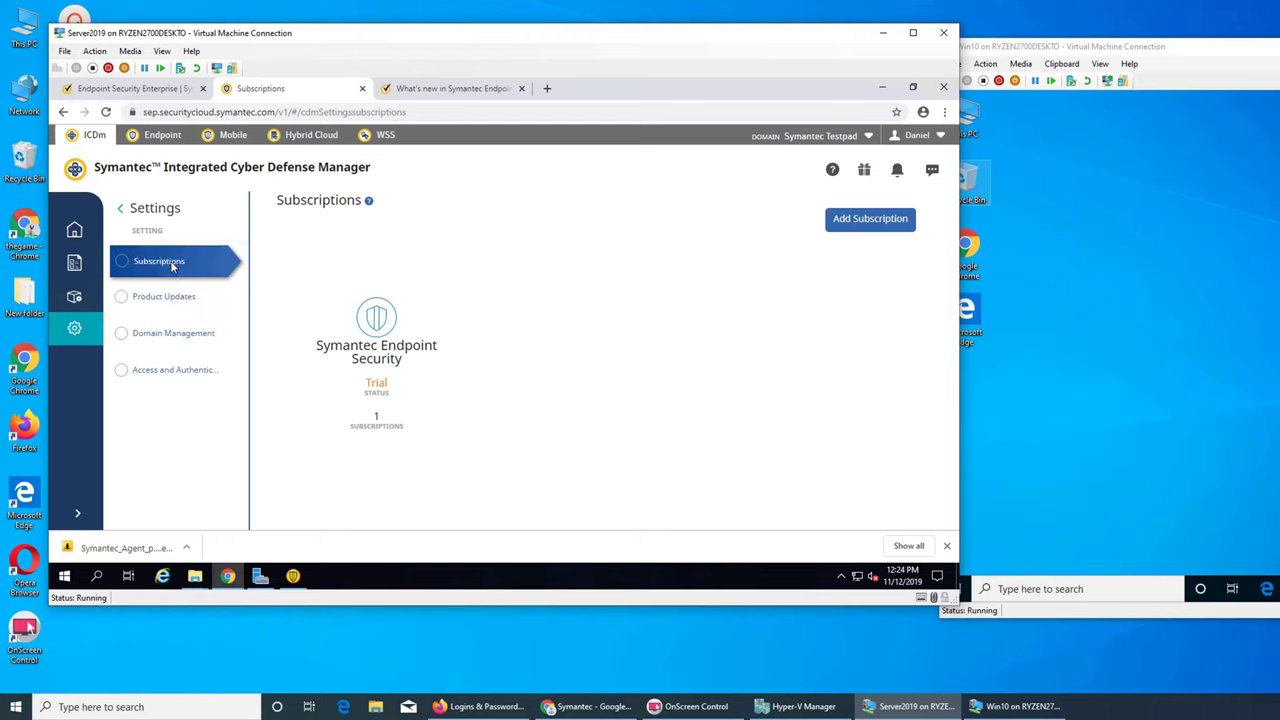
left_click(195, 334)
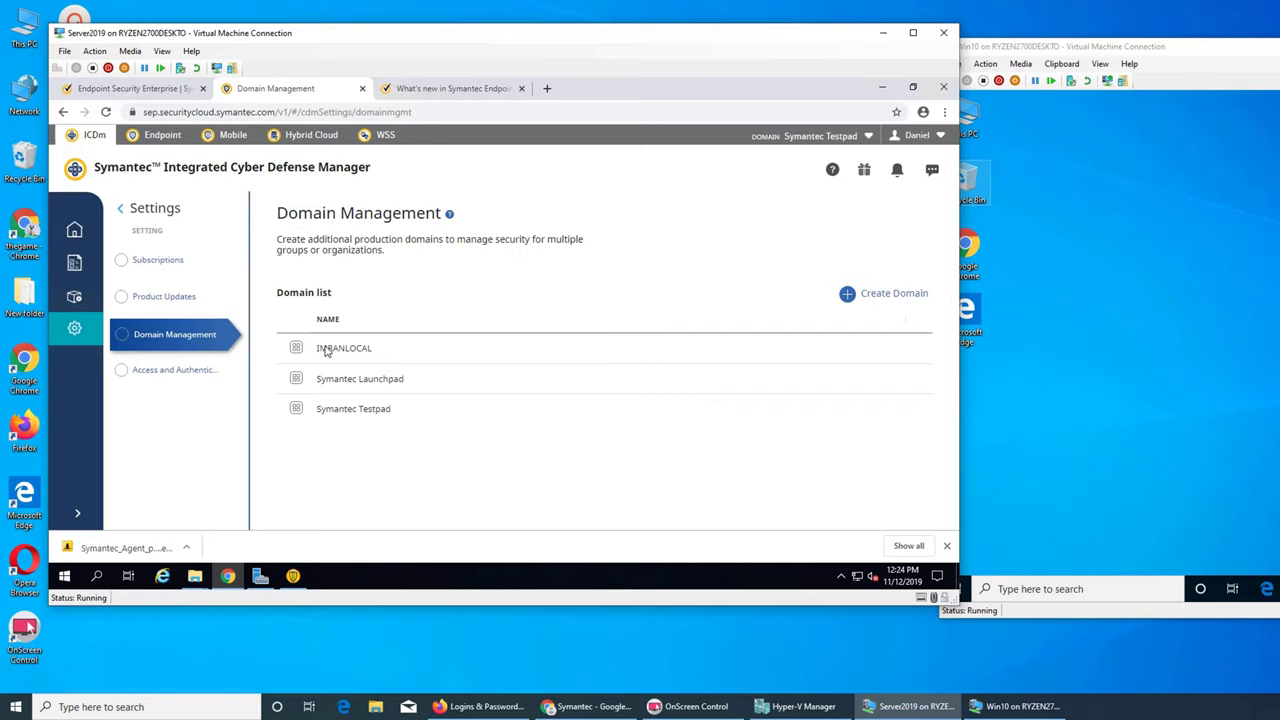
- Create a new domain named imran.local
left_click(892, 295)
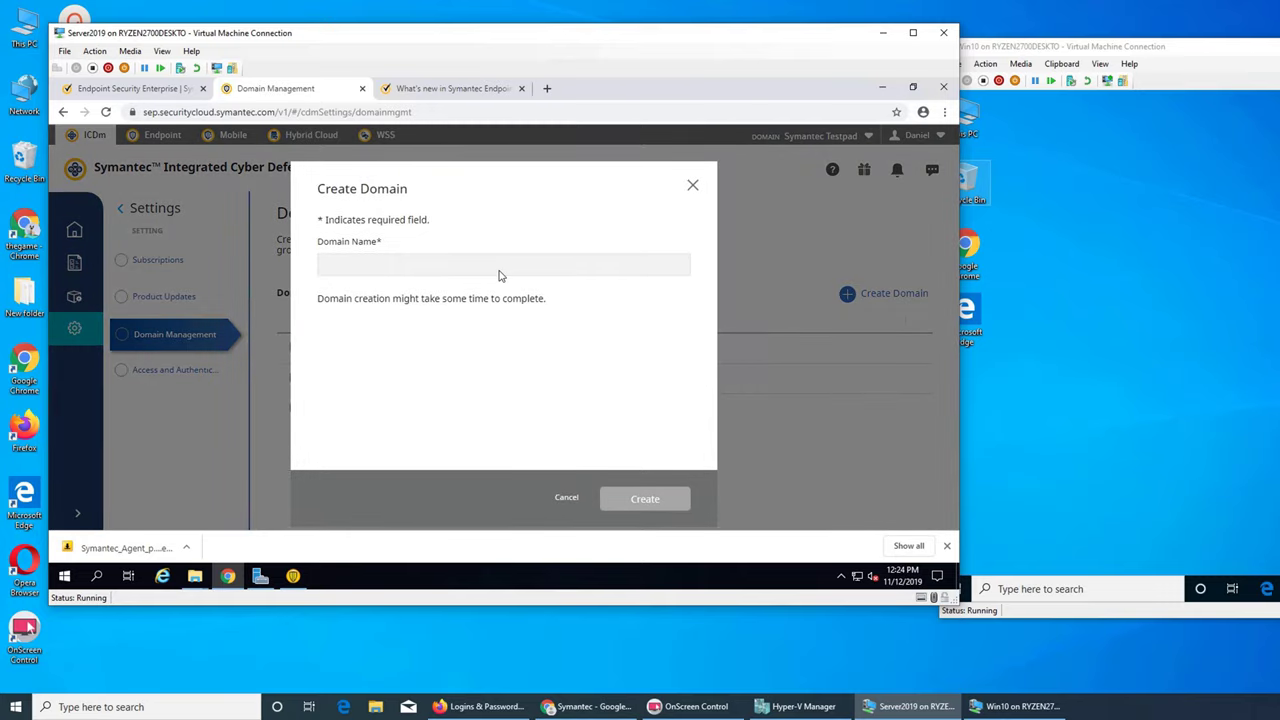
type("imran.local")
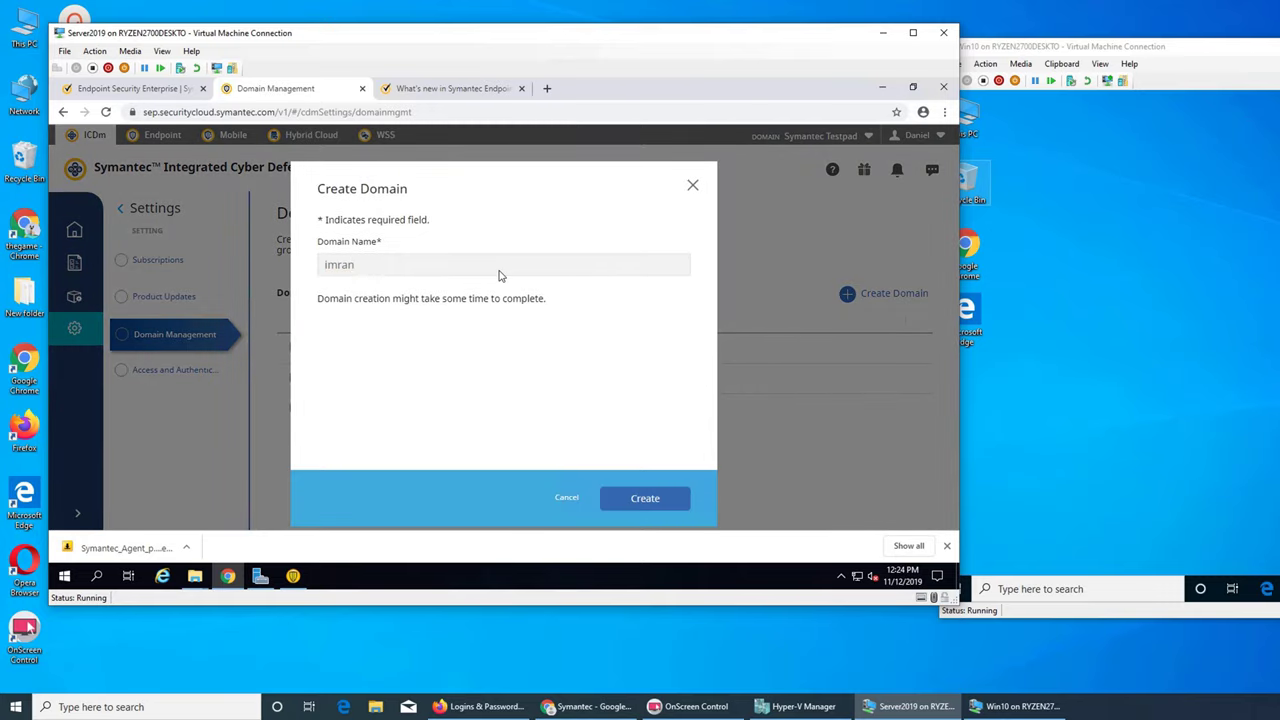
left_click(644, 502)
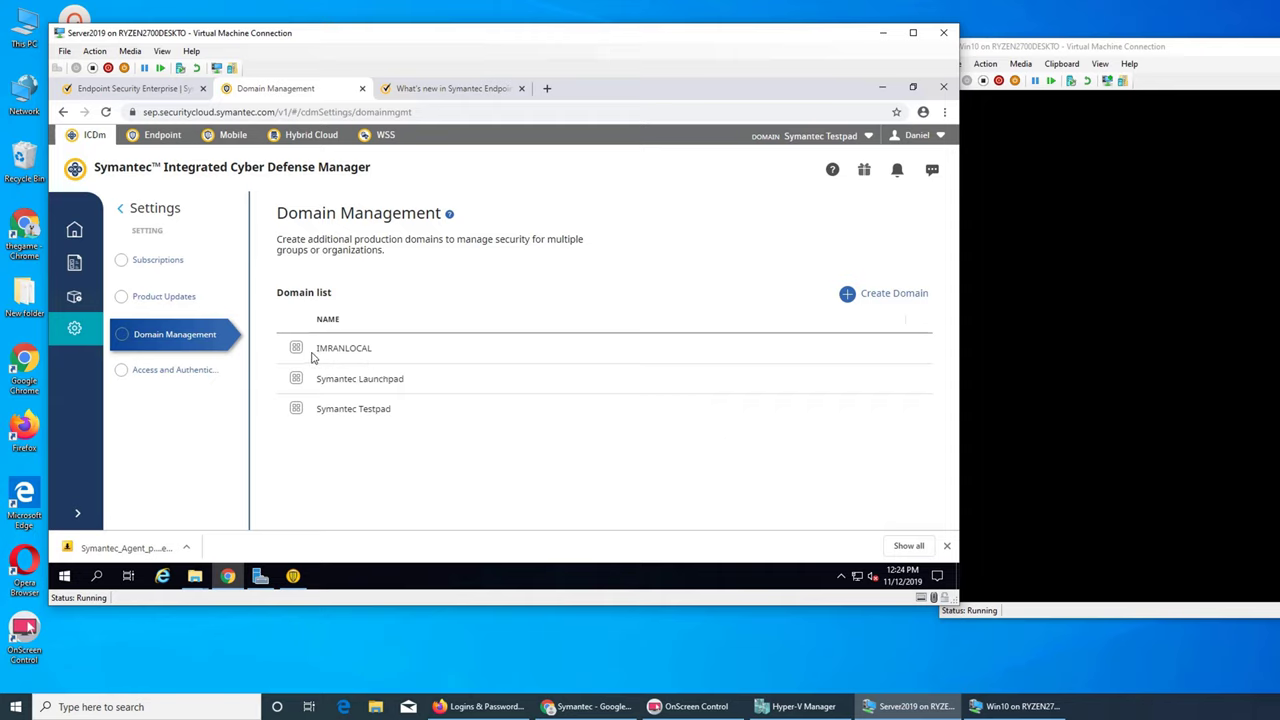
- Switch to the IMRANLOCAL, then imran.local domains, and finally back to Symantec Testpad
left_click(868, 137)
left_click(700, 198)
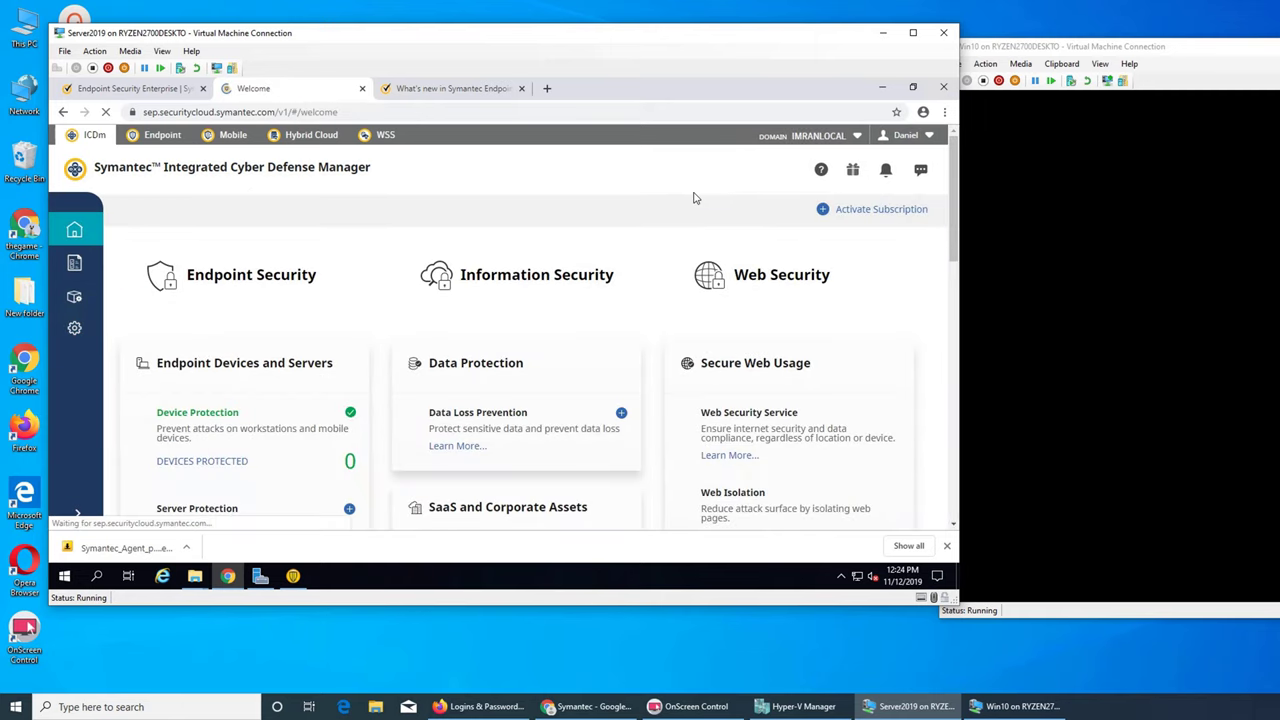
scroll(618, 400, "down", 3)
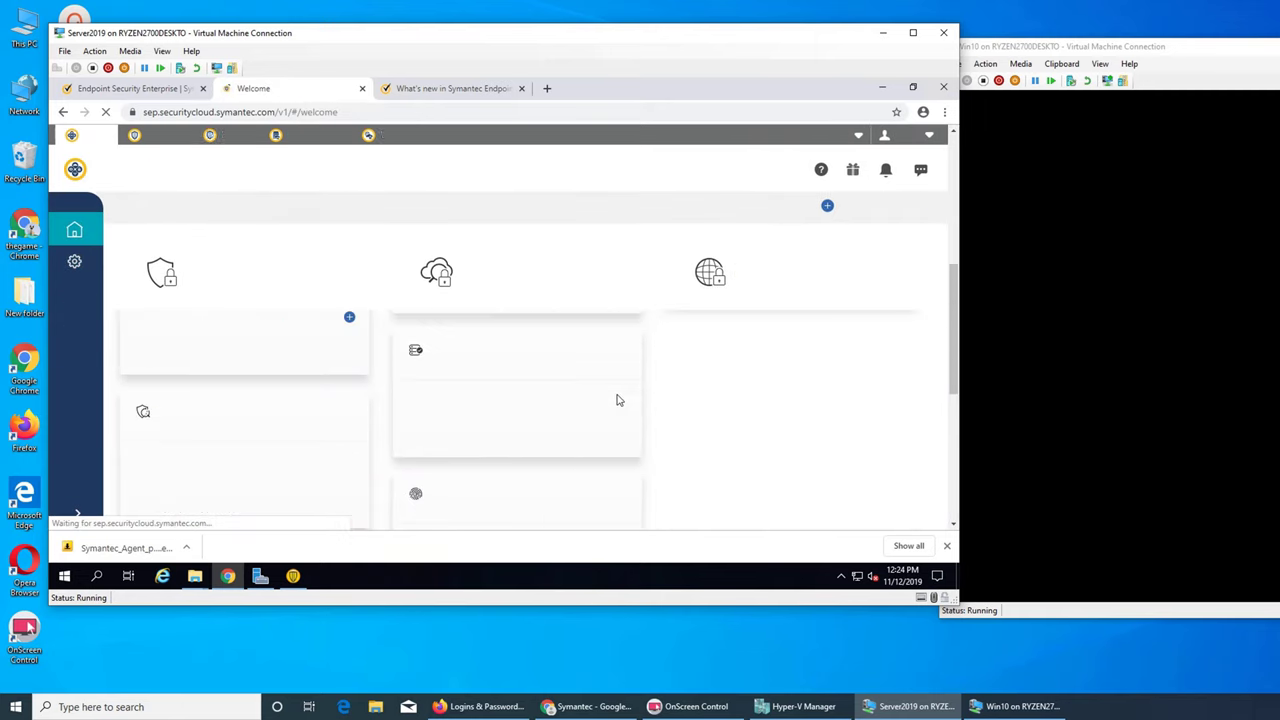
scroll(618, 400, "up", 5)
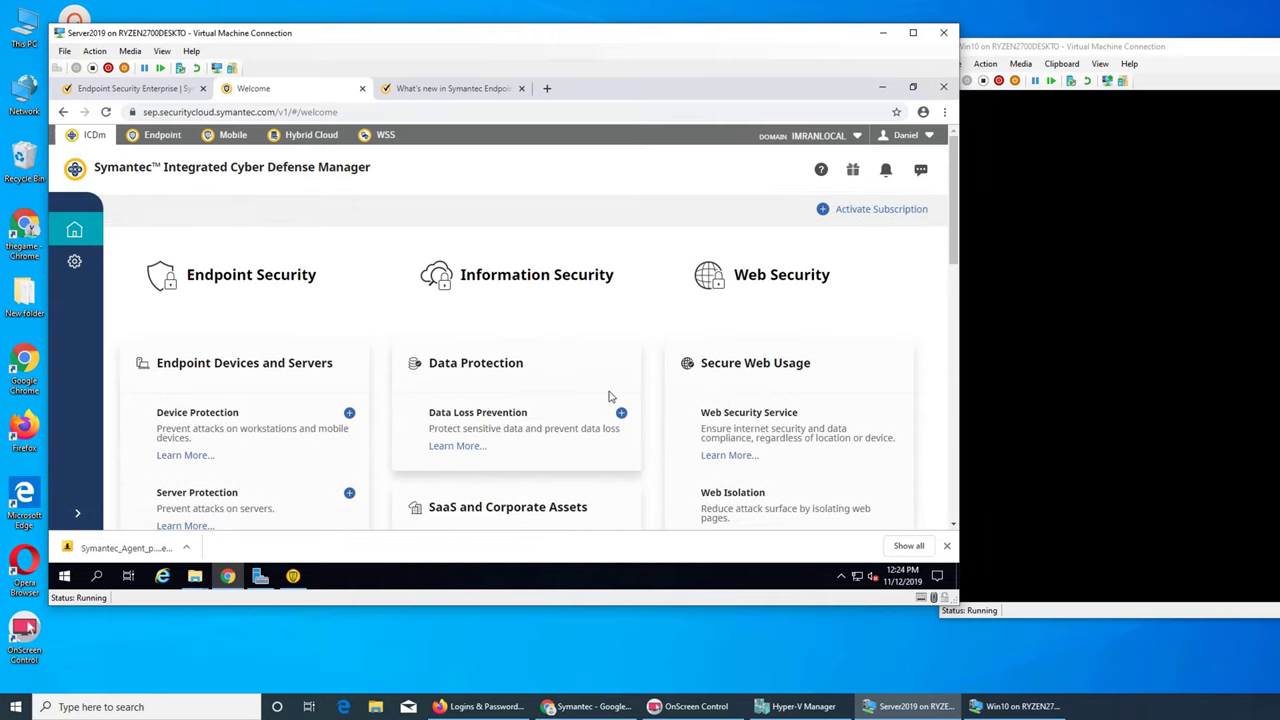
scroll(600, 398, "down", 5)
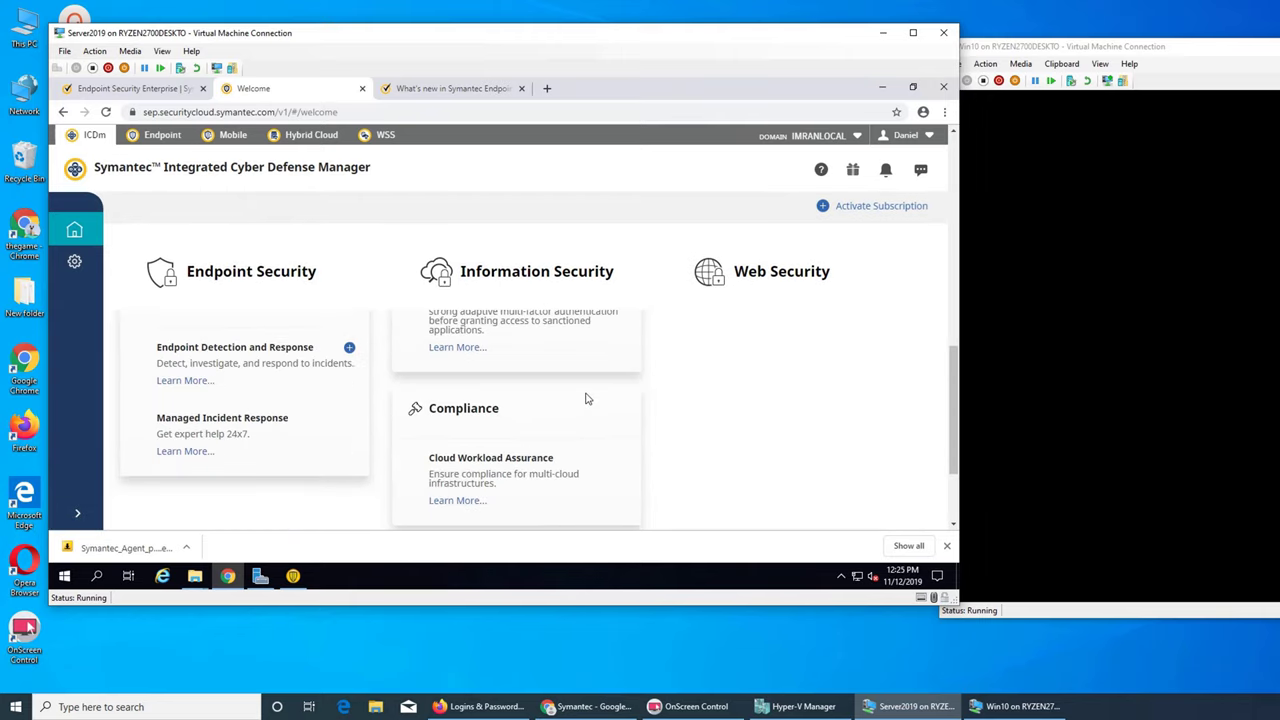
scroll(586, 400, "up", 5)
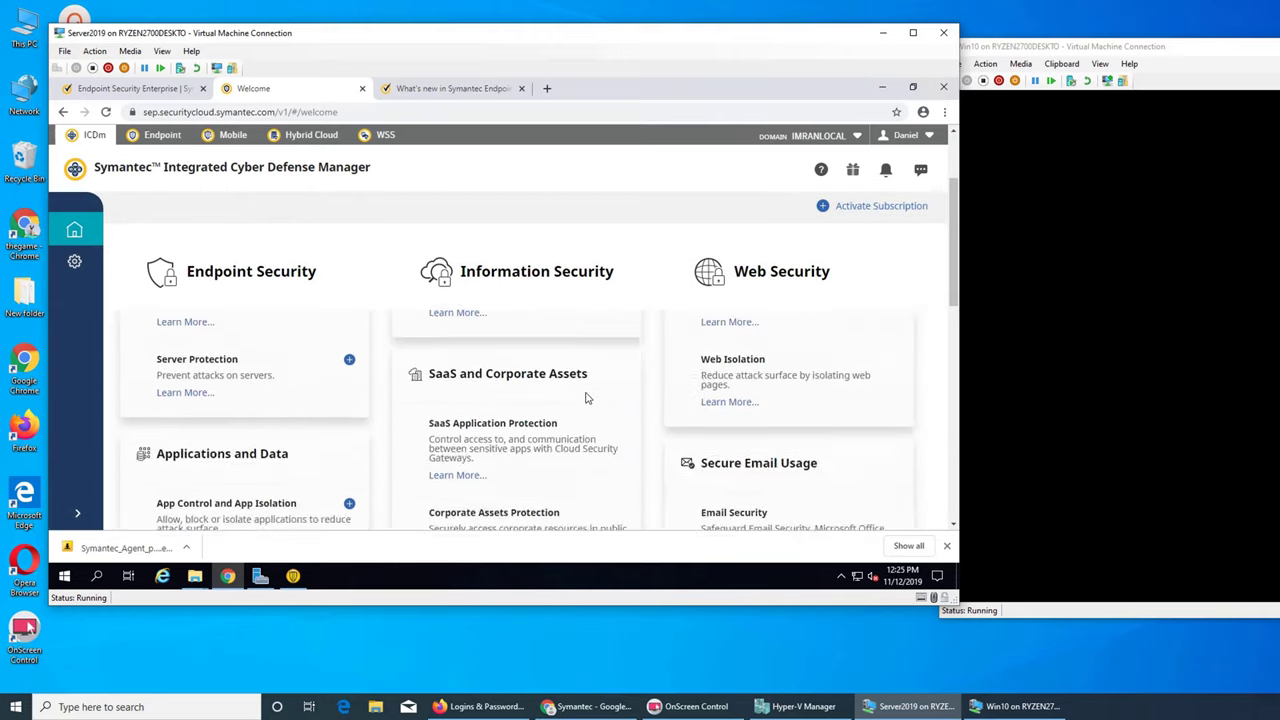
left_click(845, 140)
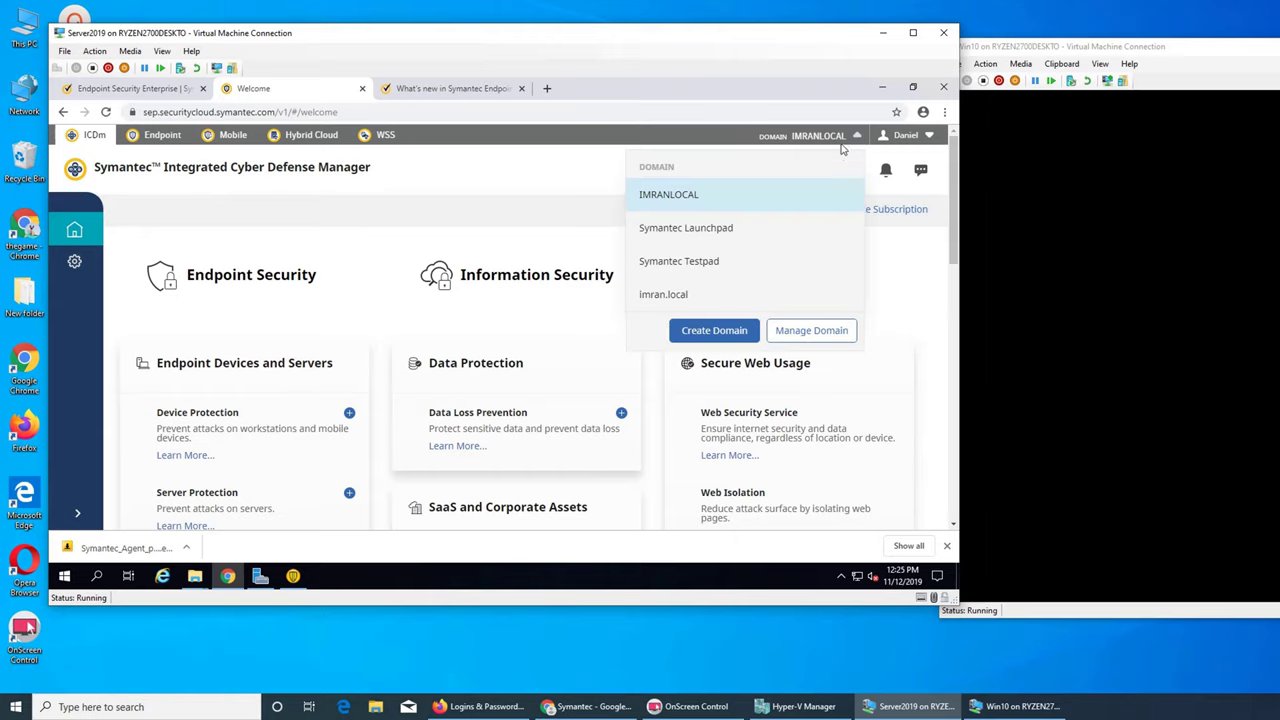
left_click(663, 295)
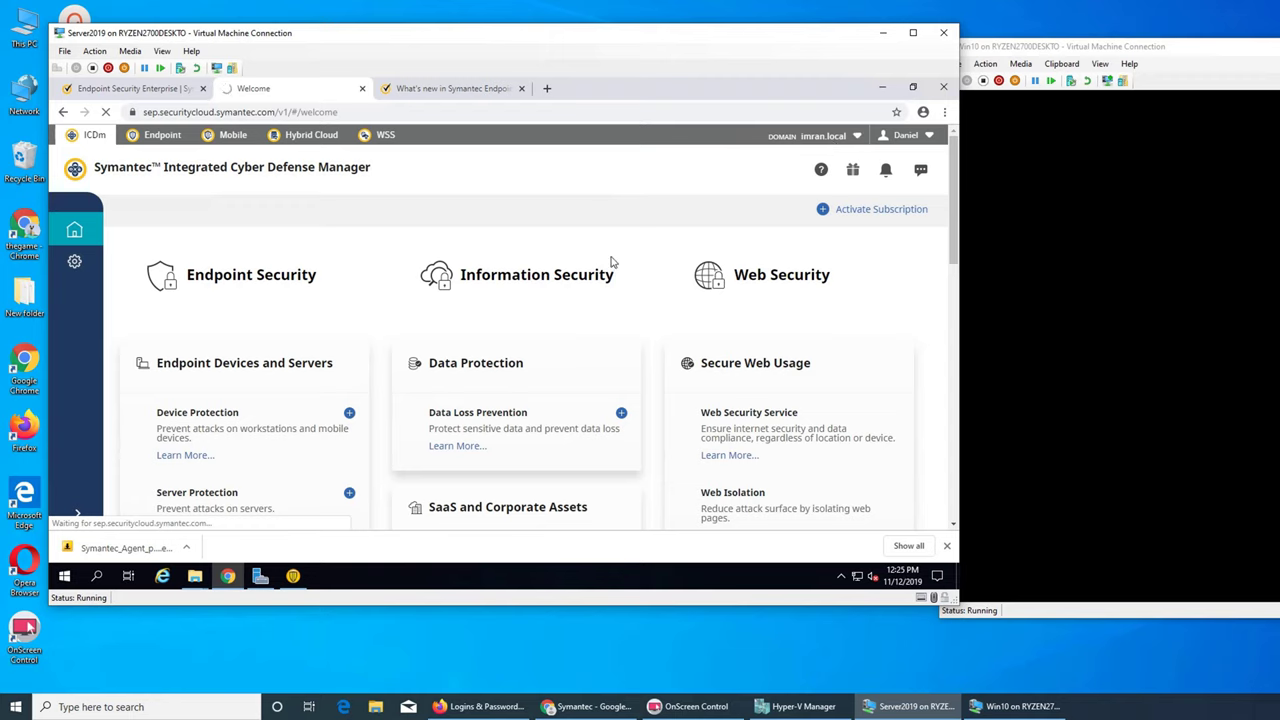
left_click(853, 139)
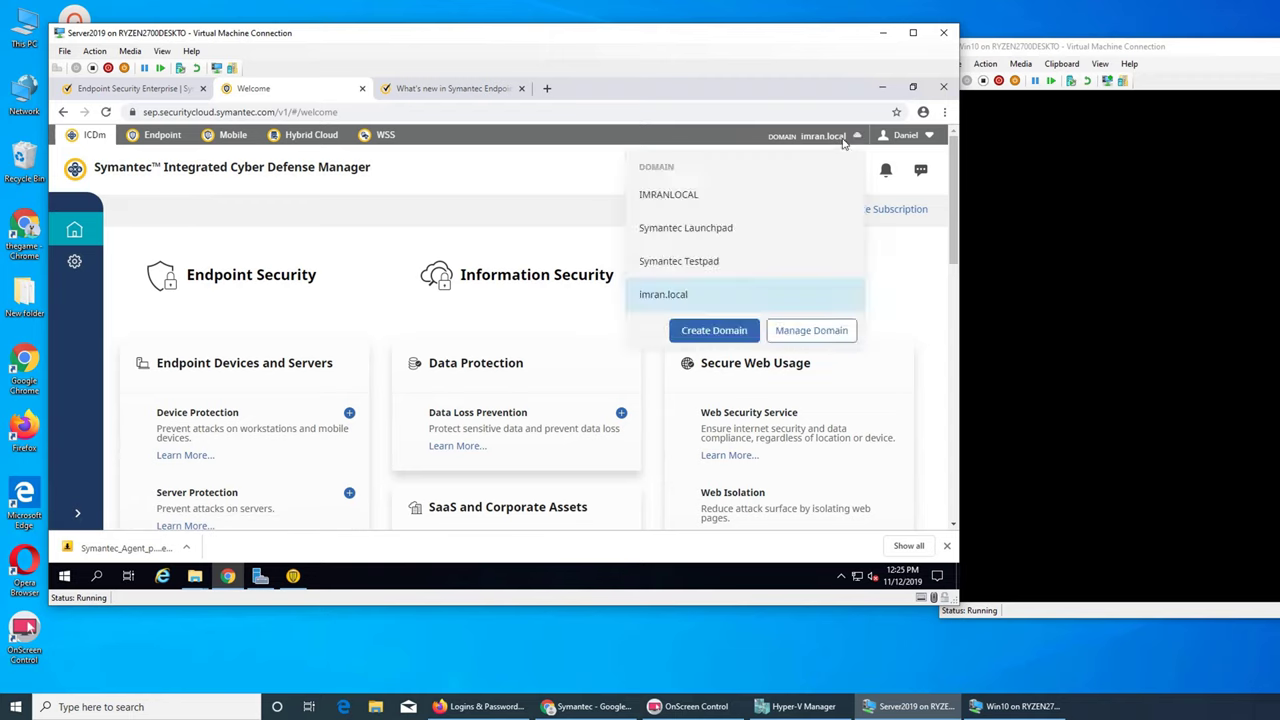
left_click(707, 264)
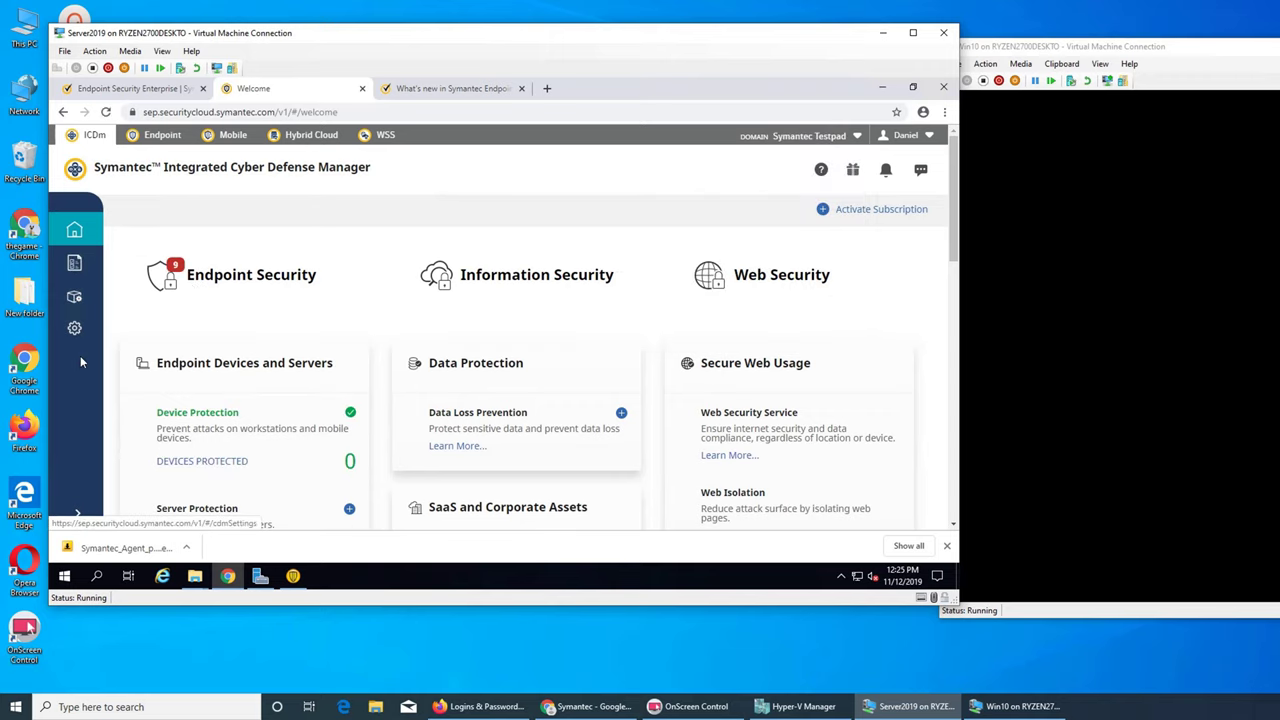
- Run Quick Setup past the Download Summary and go to the Endpoint Security Dashboard
left_click(75, 297)
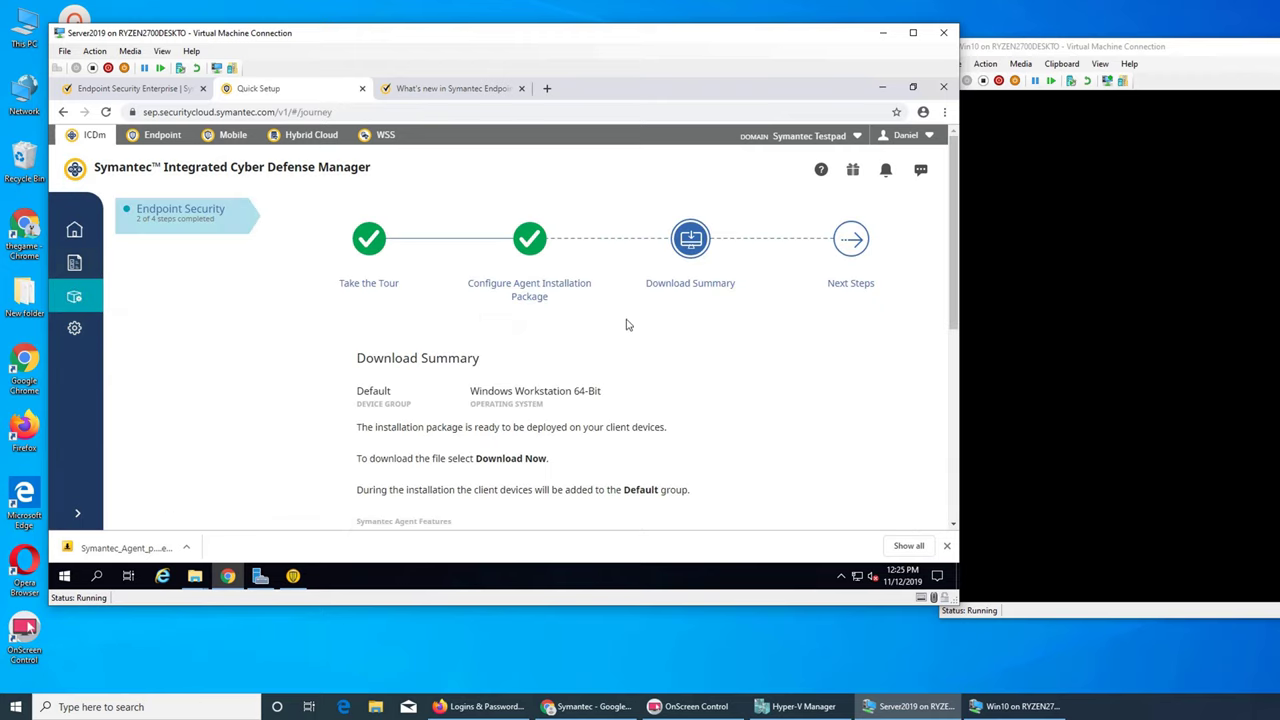
scroll(843, 294, "down", 2)
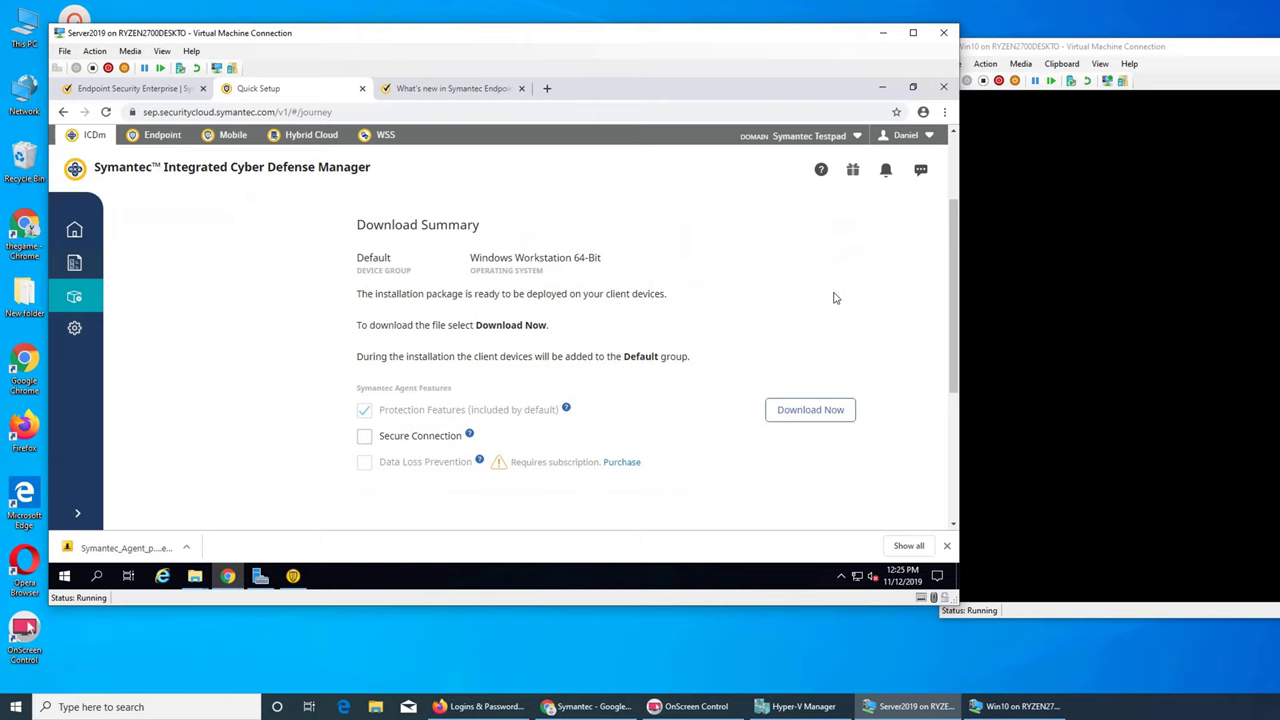
scroll(731, 337, "down", 3)
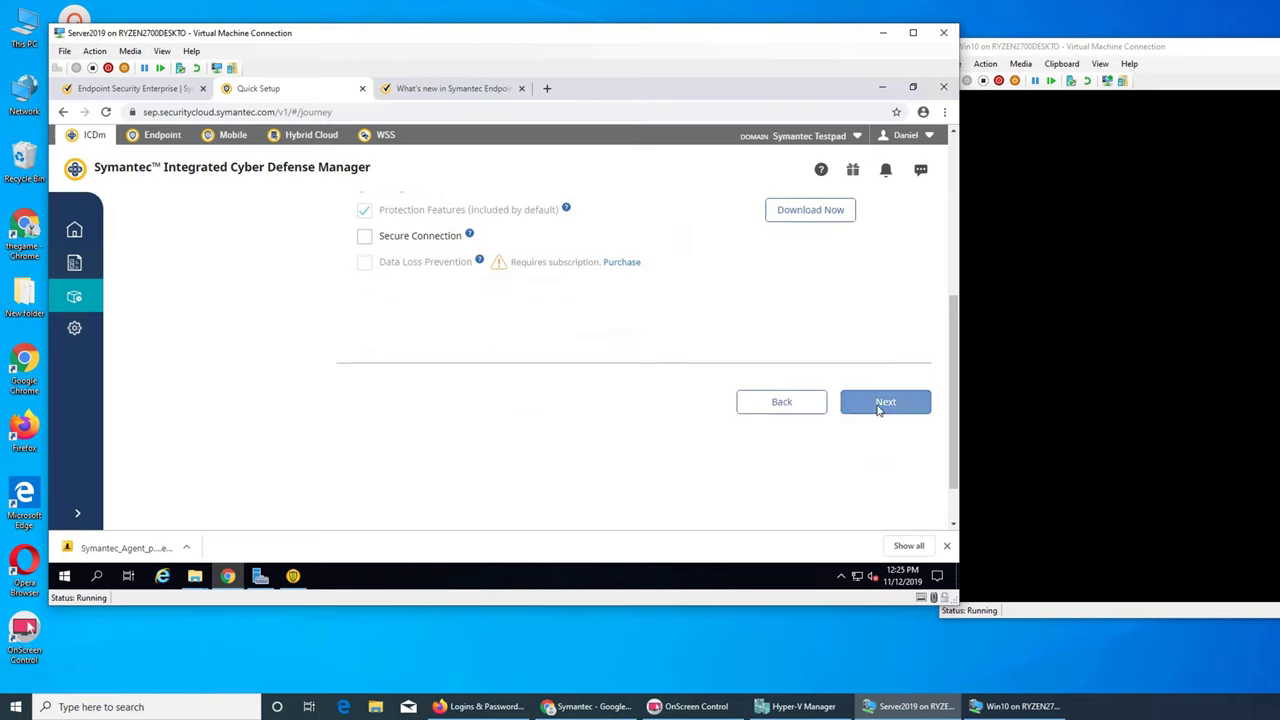
left_click(879, 407)
scroll(477, 477, "up", 3)
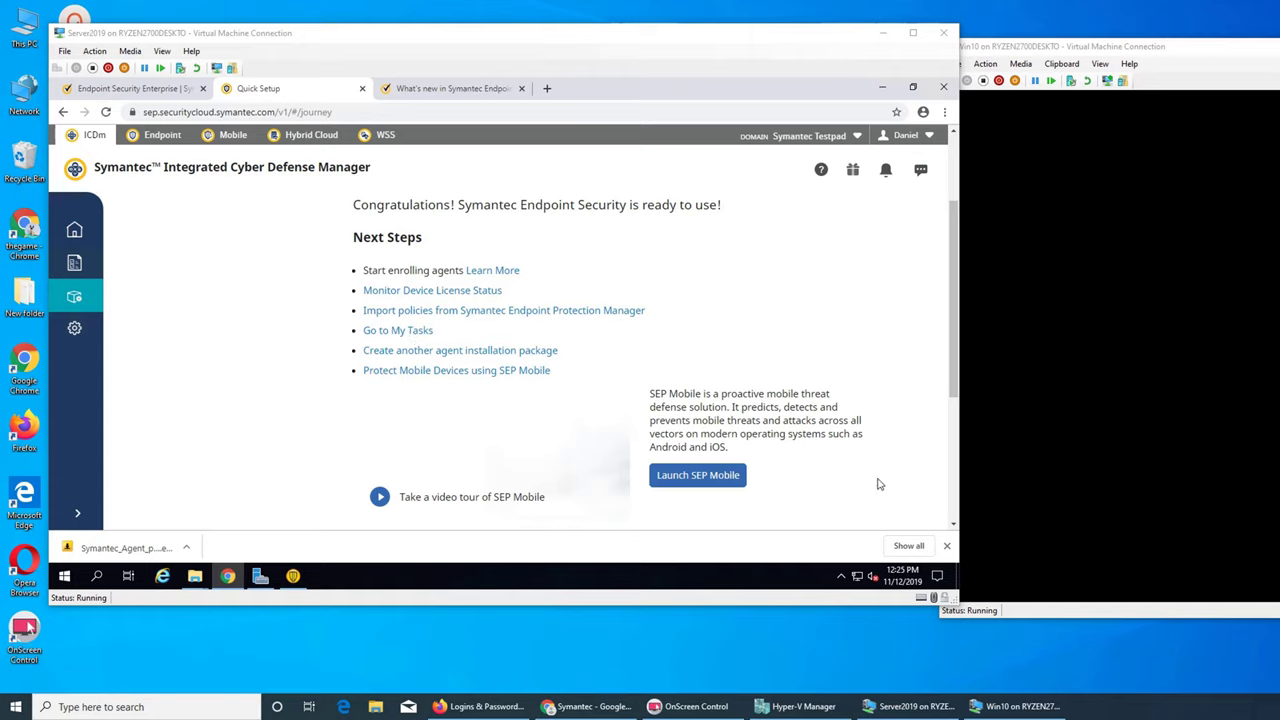
left_click(893, 440)
scroll(895, 441, "down", 3)
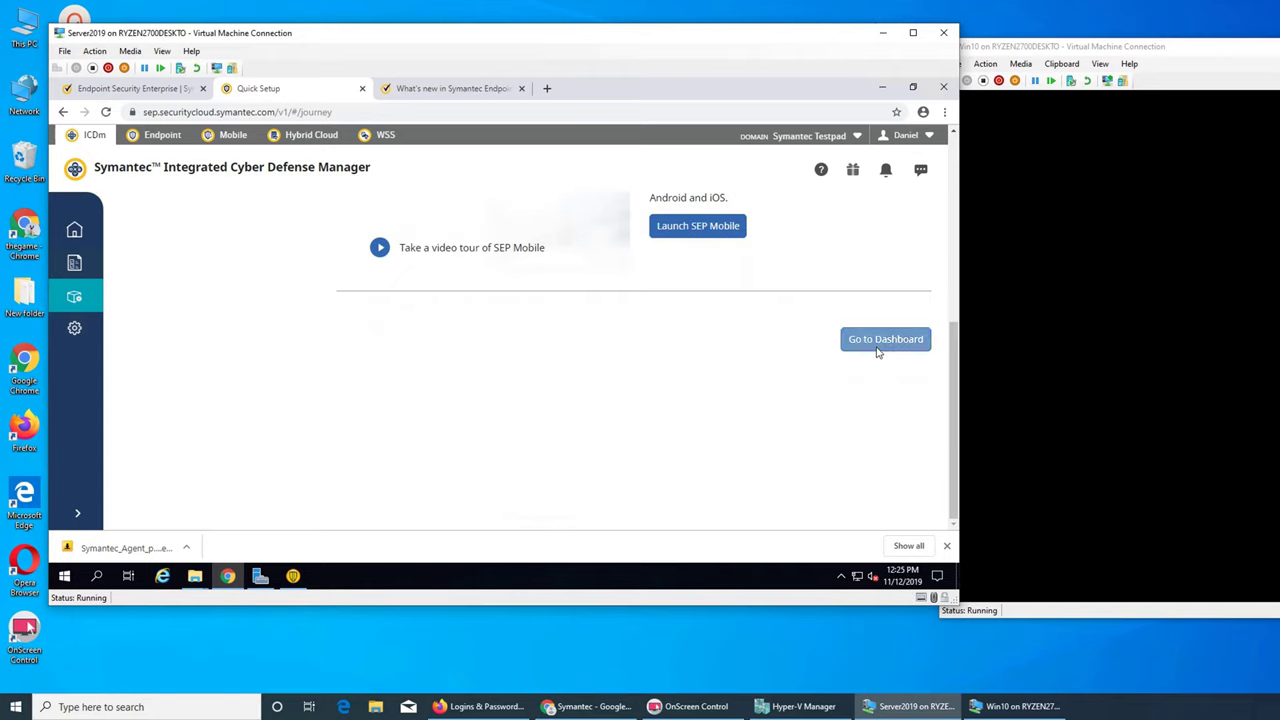
left_click(878, 346)
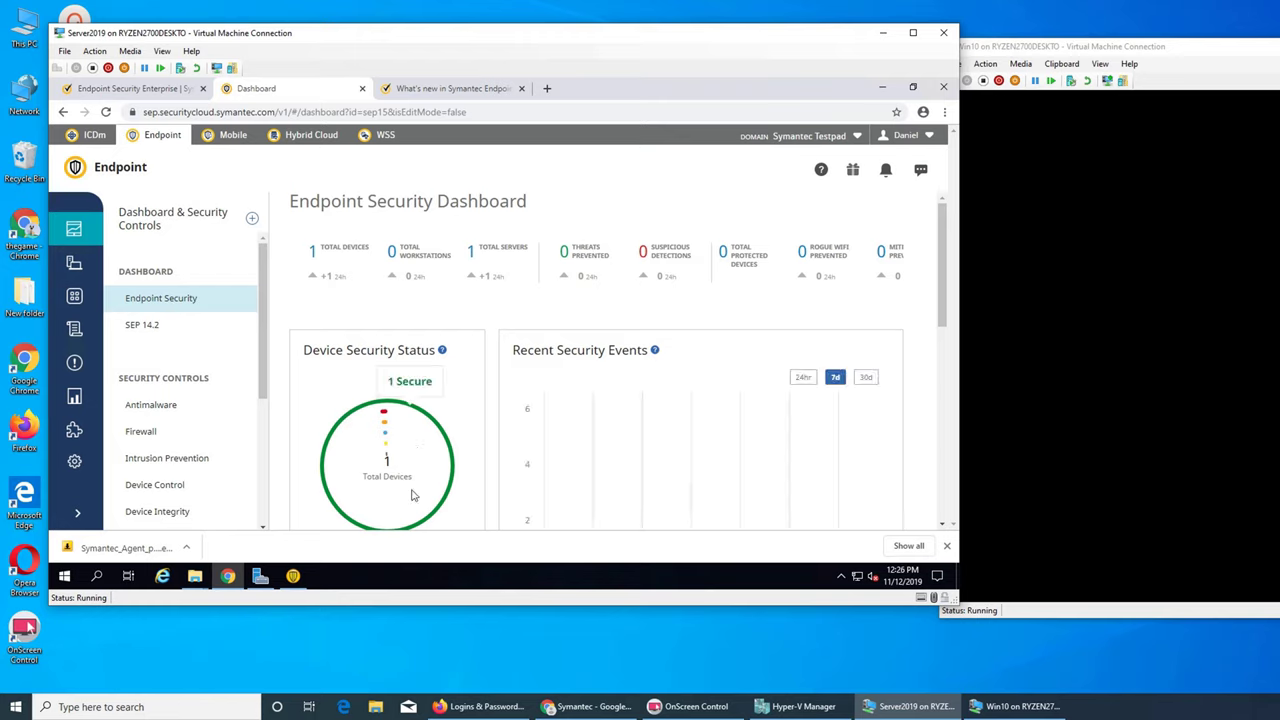
- Review the SEP 14.2 dashboard
scroll(397, 477, "down", 2)
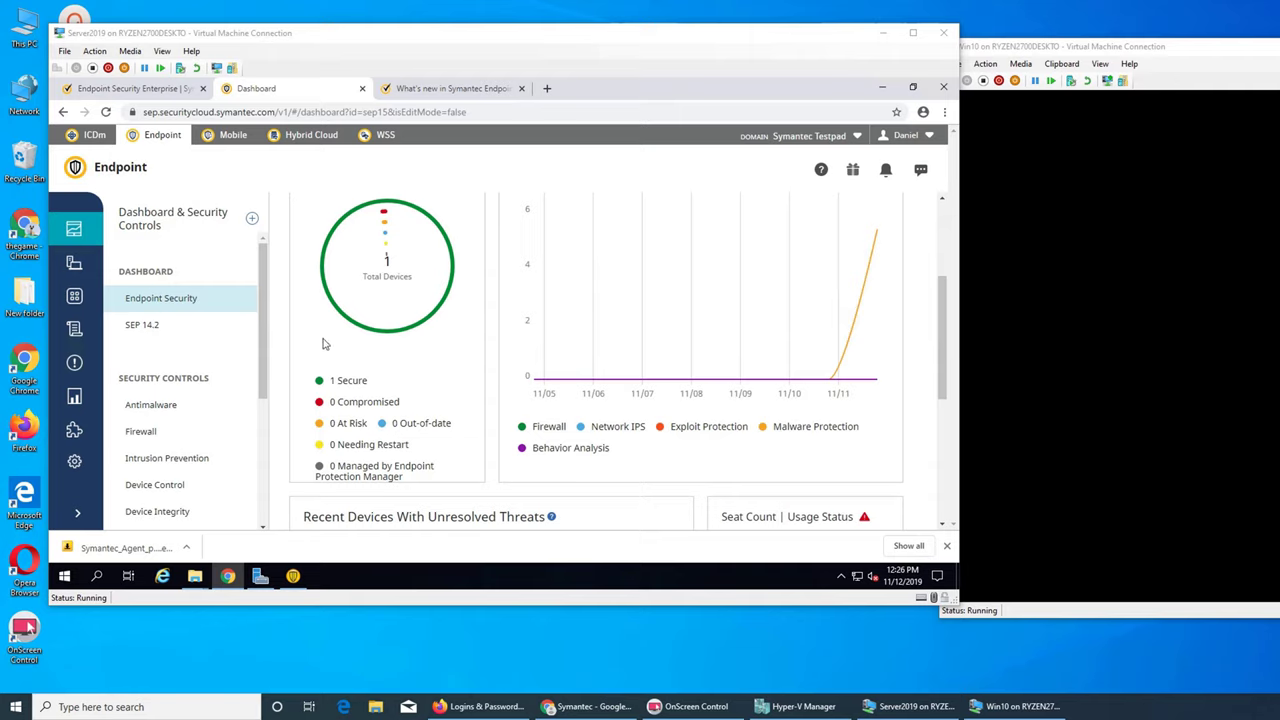
left_click(142, 325)
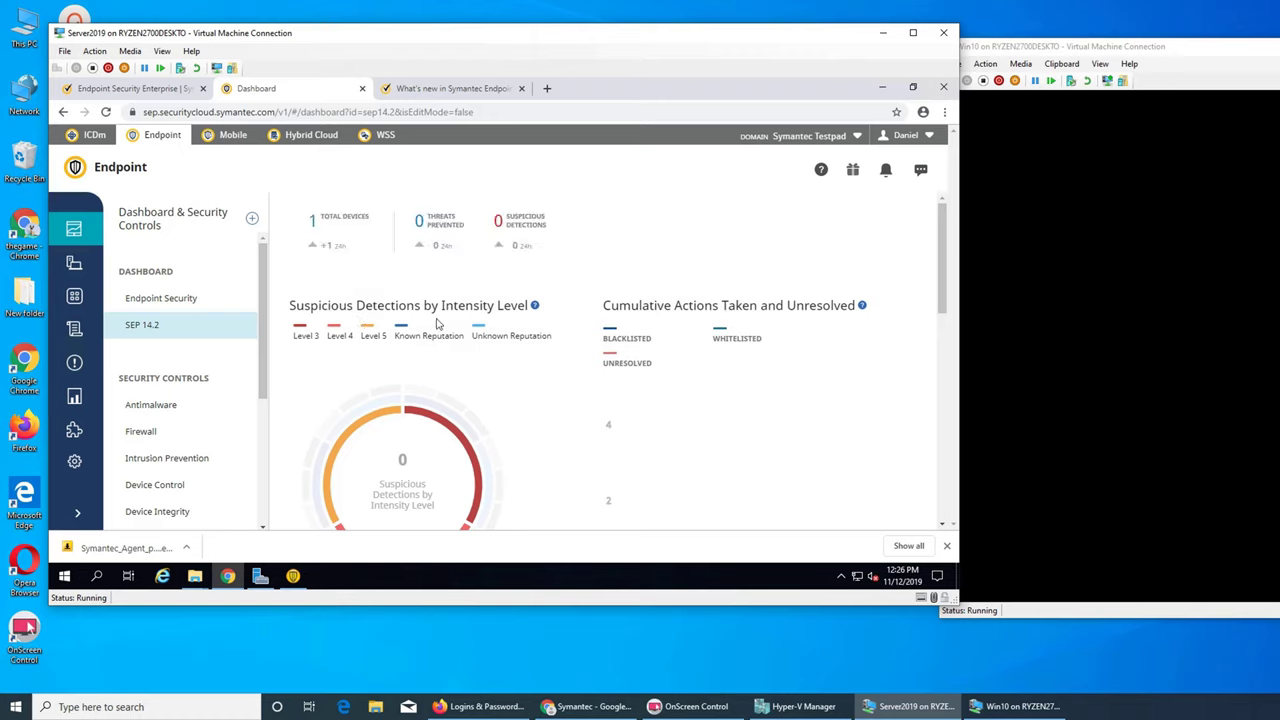
scroll(436, 323, "down", 4)
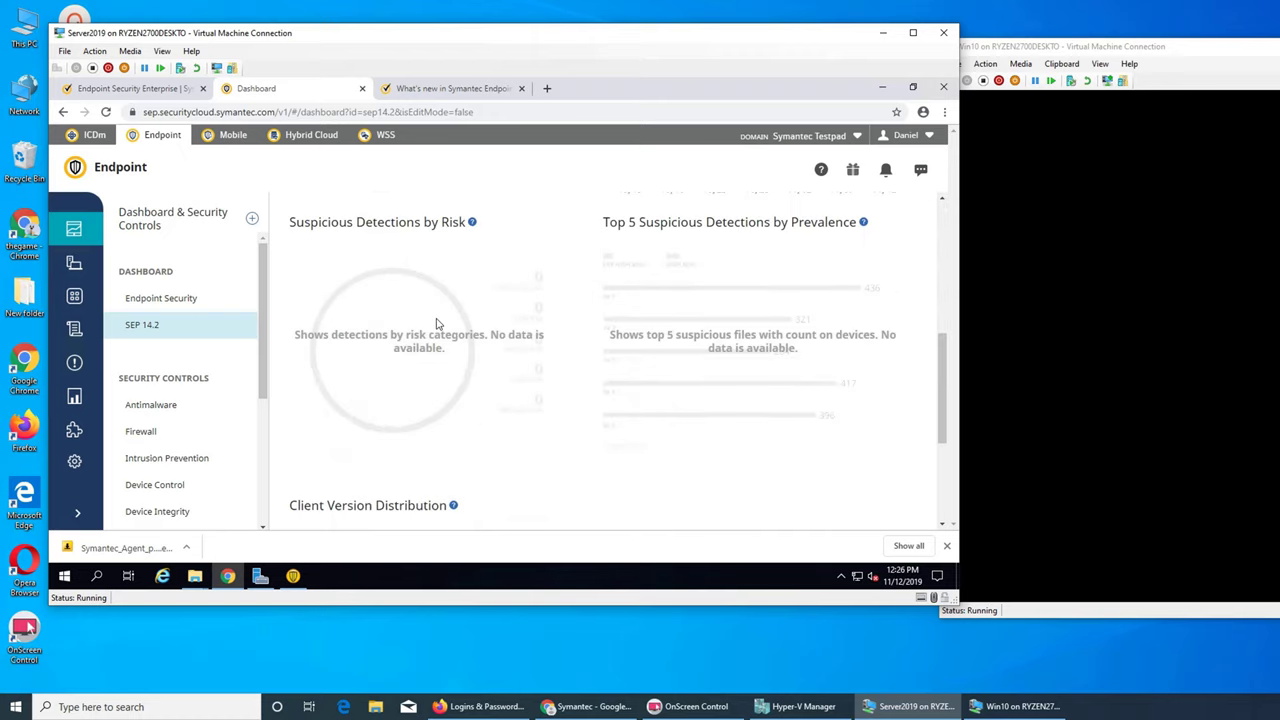
scroll(436, 323, "down", 3)
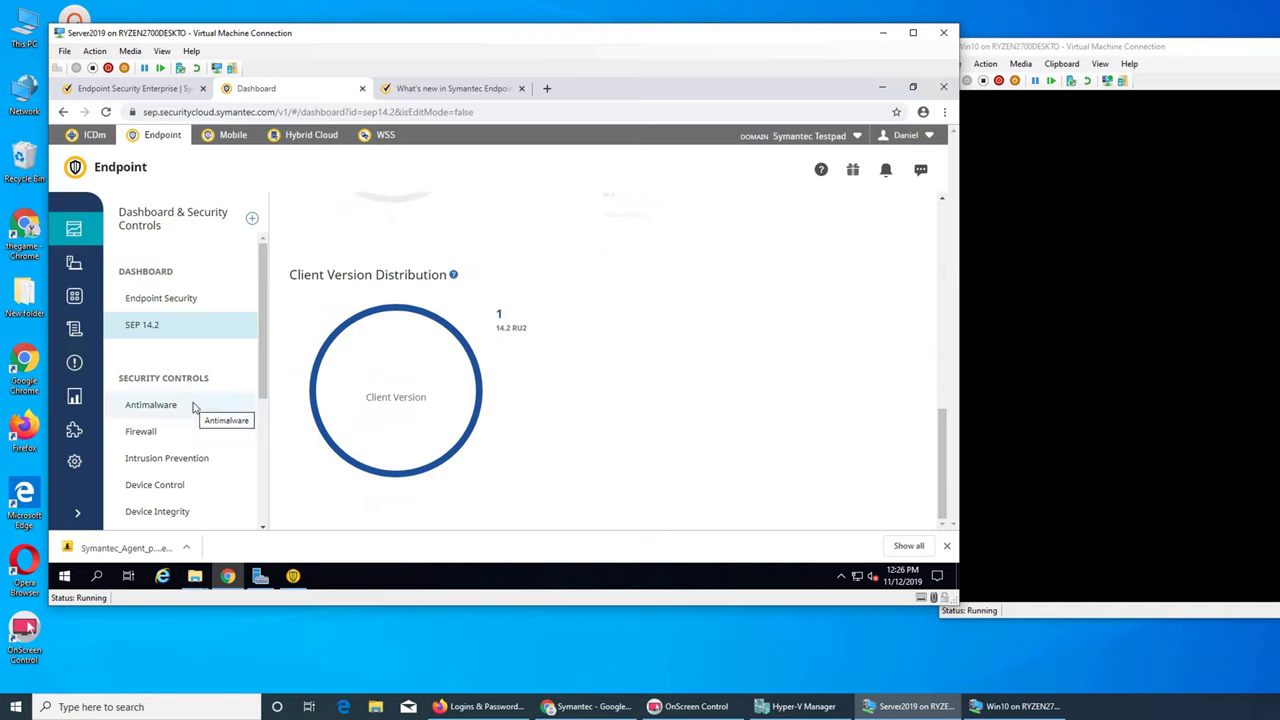
scroll(196, 410, "down", 2)
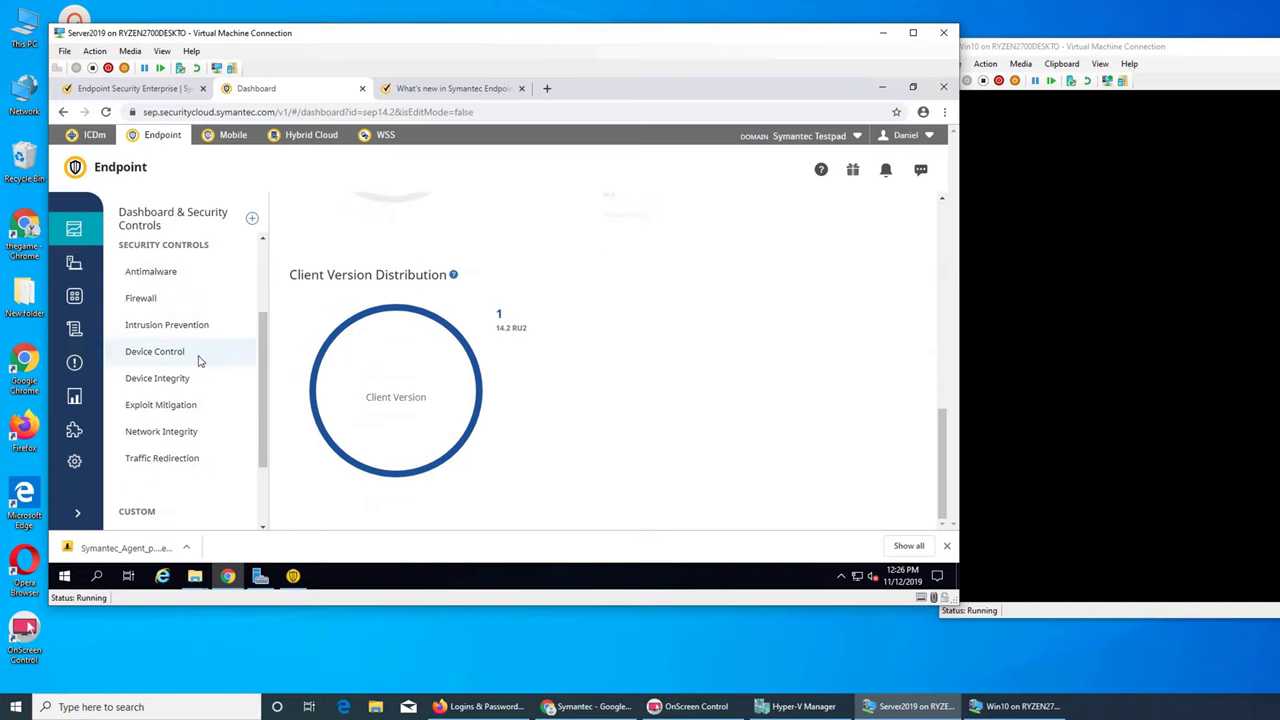
- Review the Device Control dashboard, then open the Managed Devices list
left_click(199, 361)
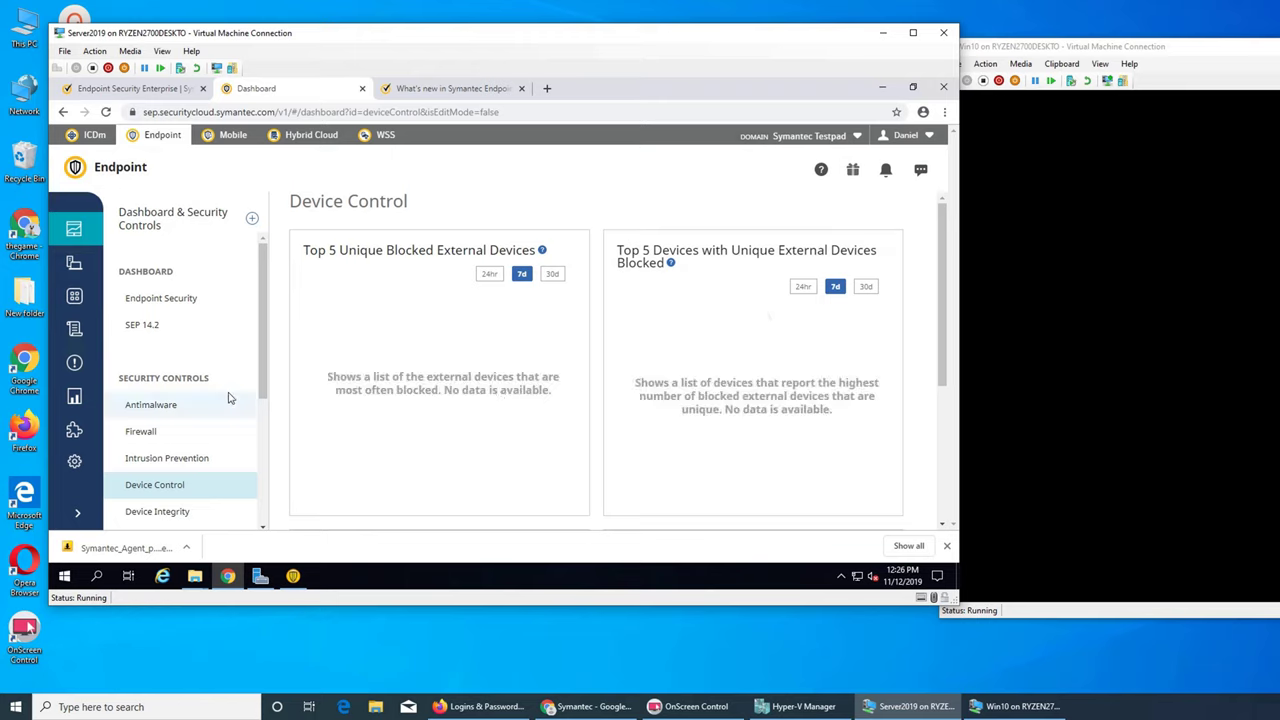
scroll(228, 397, "down", 3)
scroll(228, 397, "up", 3)
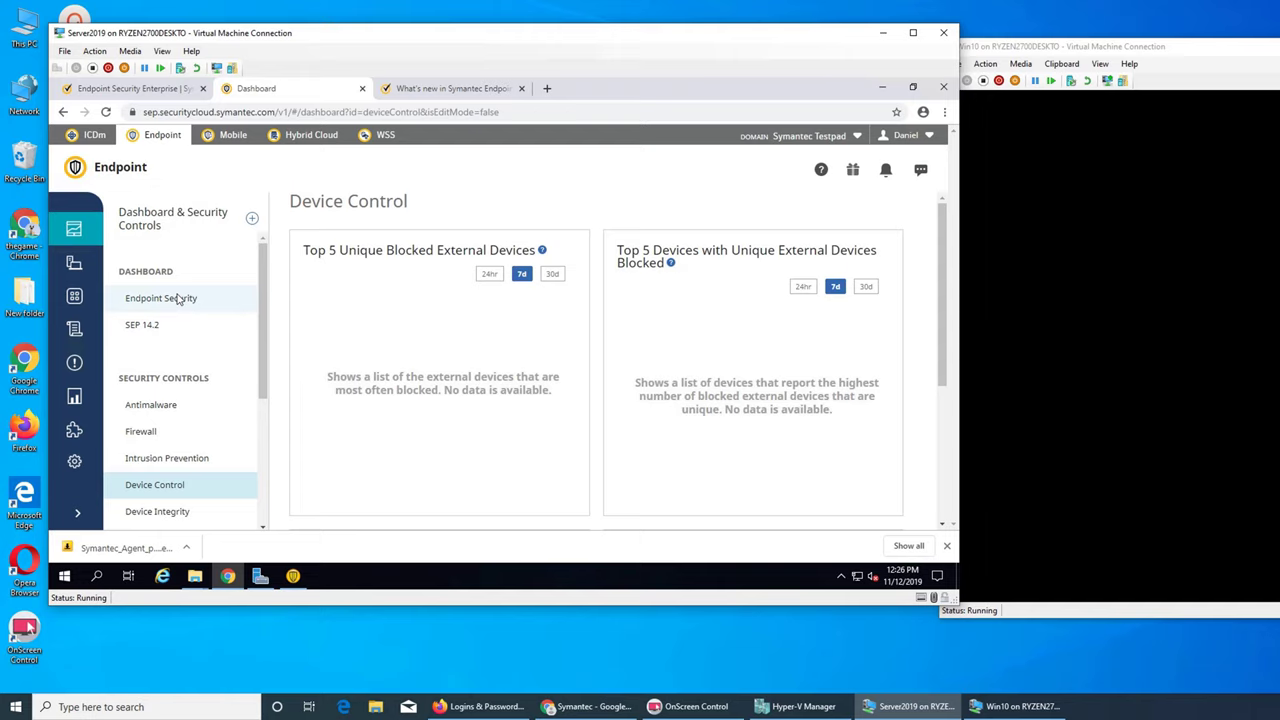
left_click(79, 264)
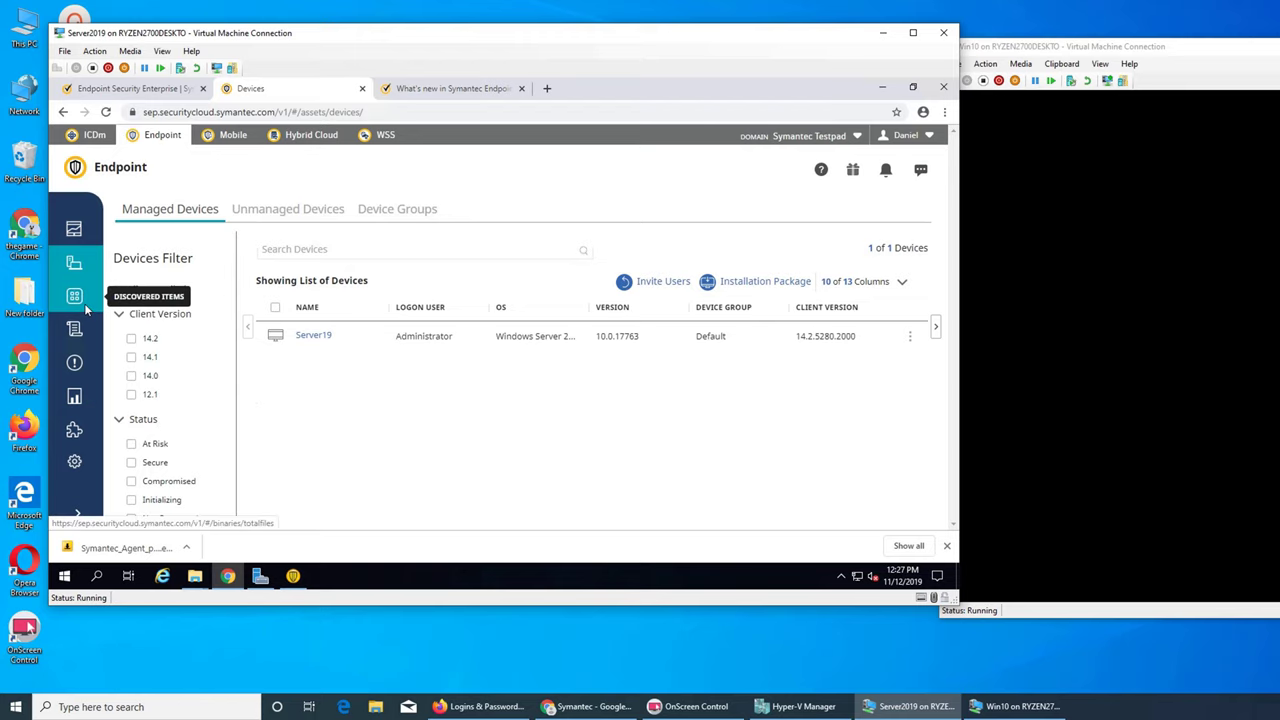
- Minimize the Server2019 Virtual Machine Connection window to reveal the Win10 VM
left_click(881, 33)
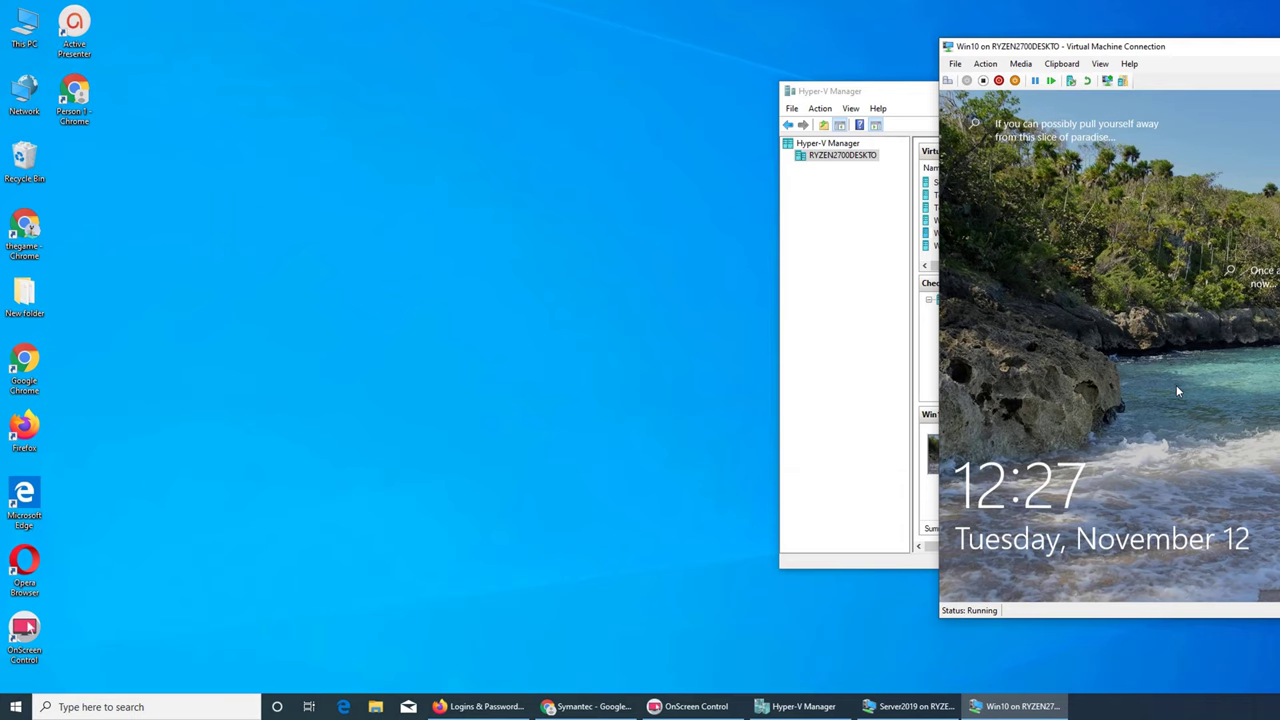
- Sign in to the Win10 VM with its password, then switch back to the Server2019 VM
left_click_drag(1124, 54, 676, 36)
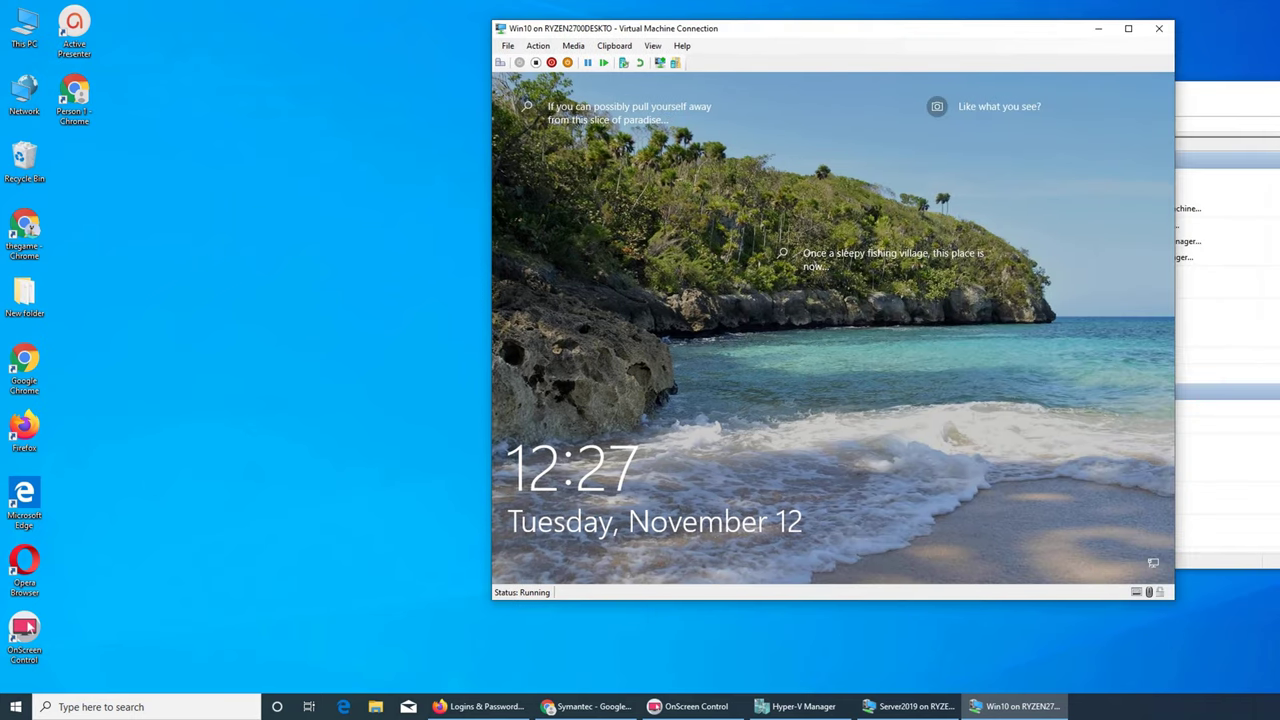
key("space")
left_click(790, 386)
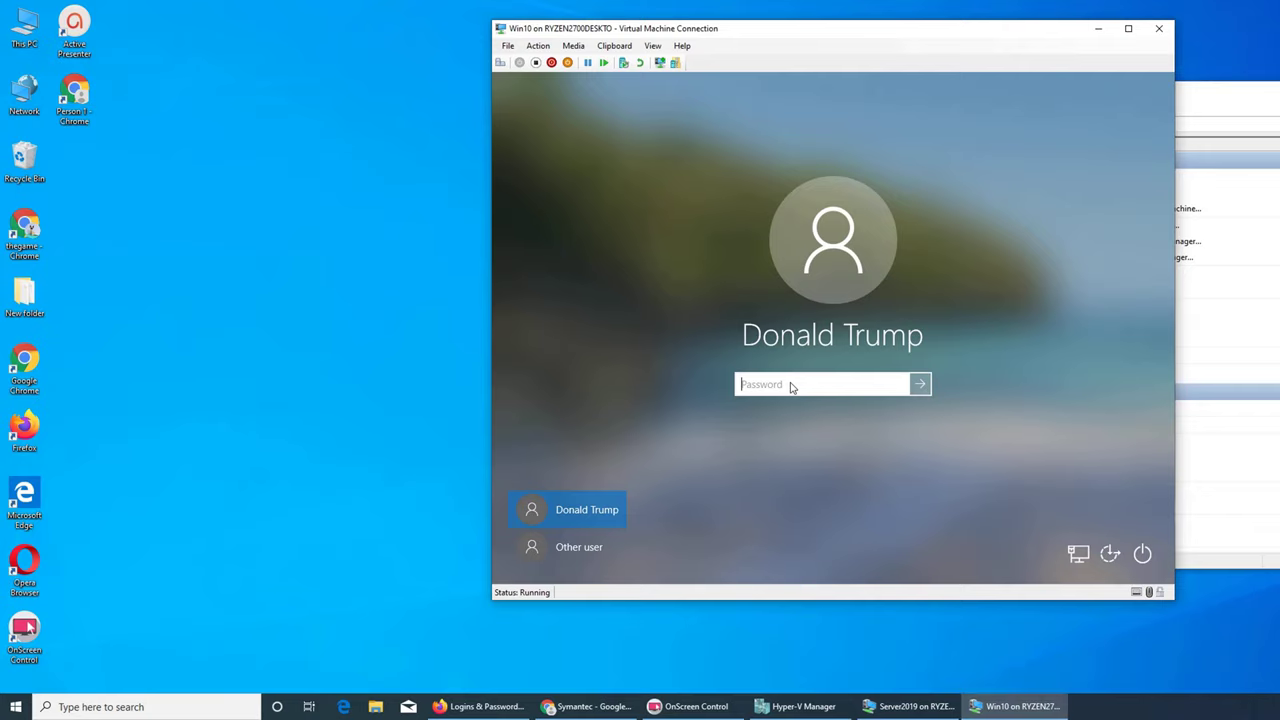
type("•")
key("Return")
left_click(590, 707)
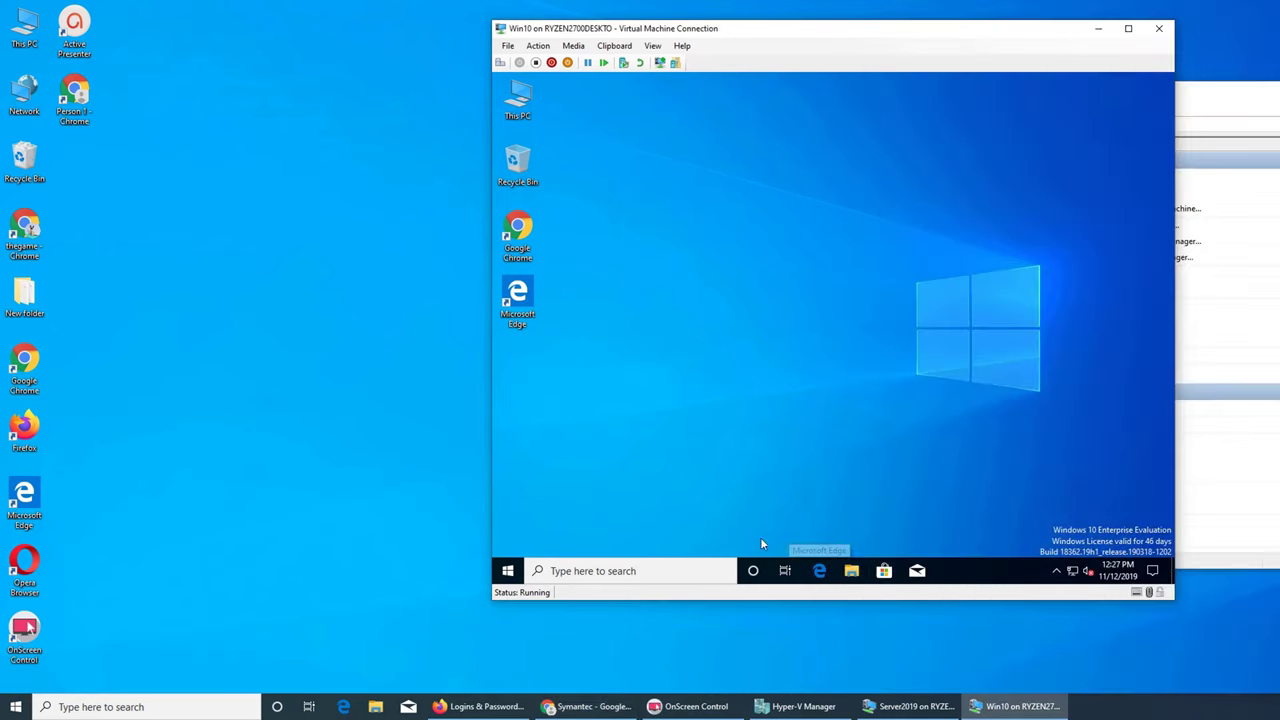
left_click(908, 706)
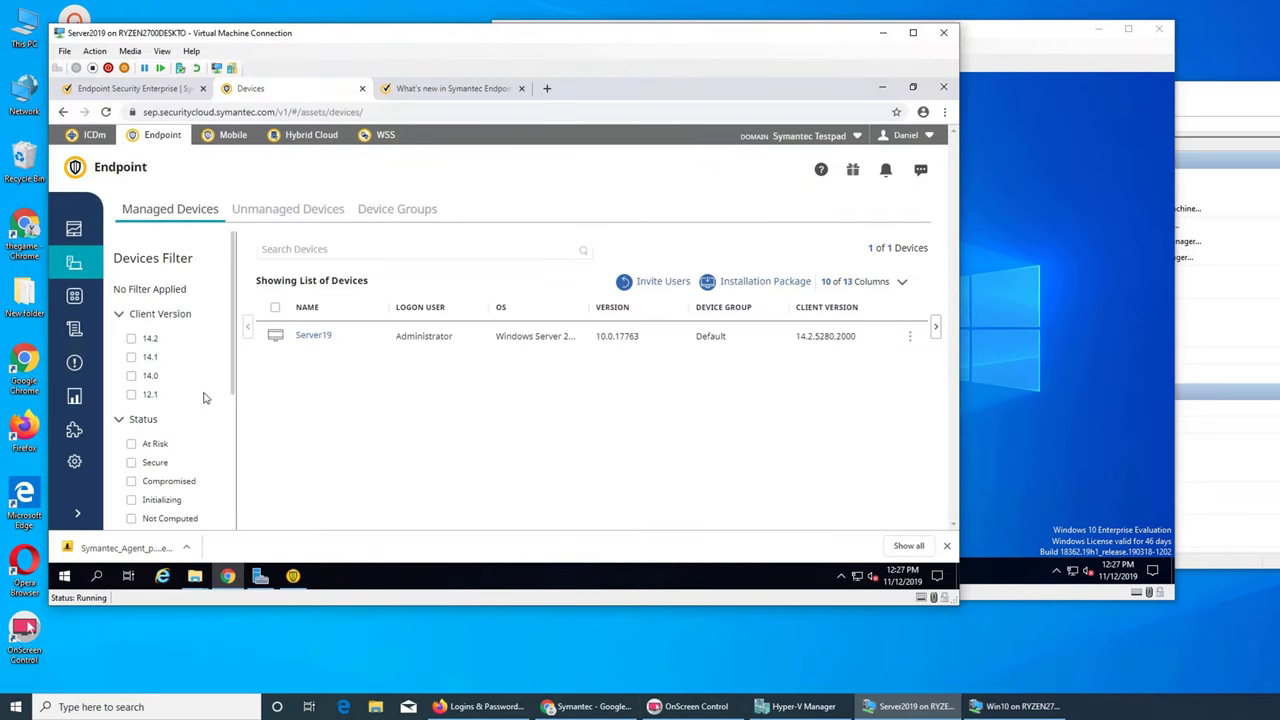
- Look over the discovered items in the Files view
scroll(205, 398, "down", 3)
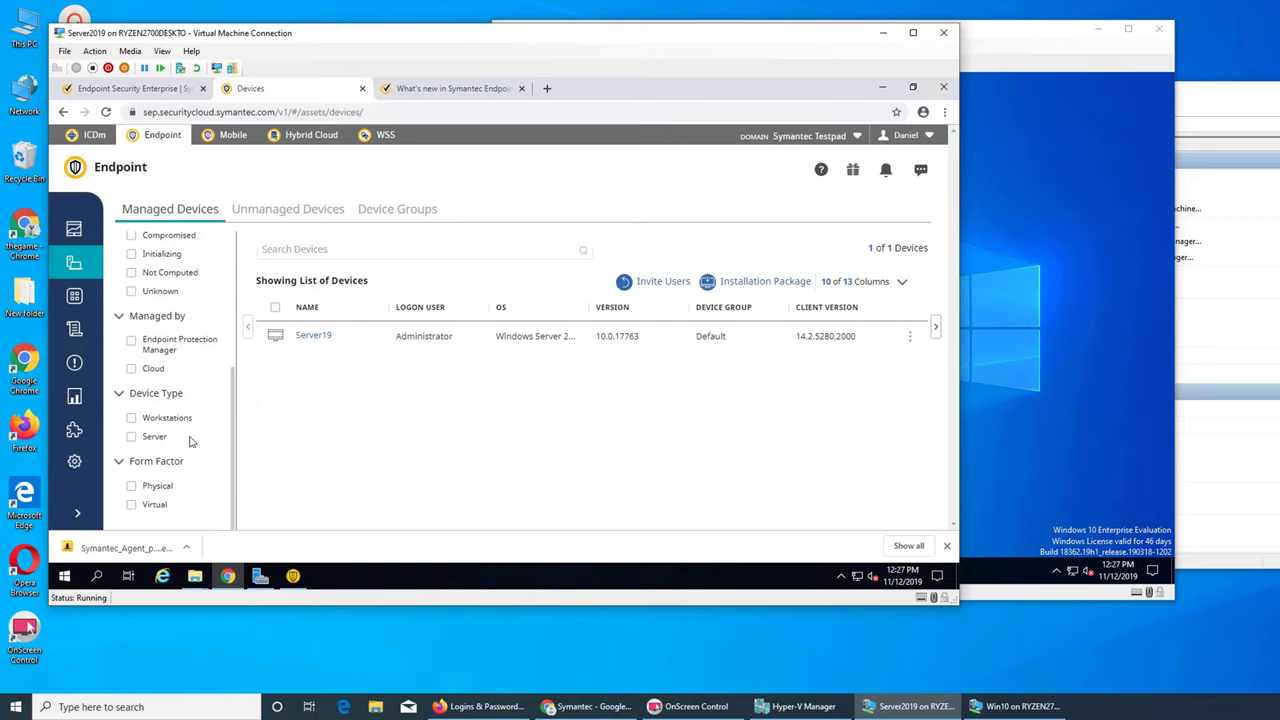
scroll(196, 501, "up", 3)
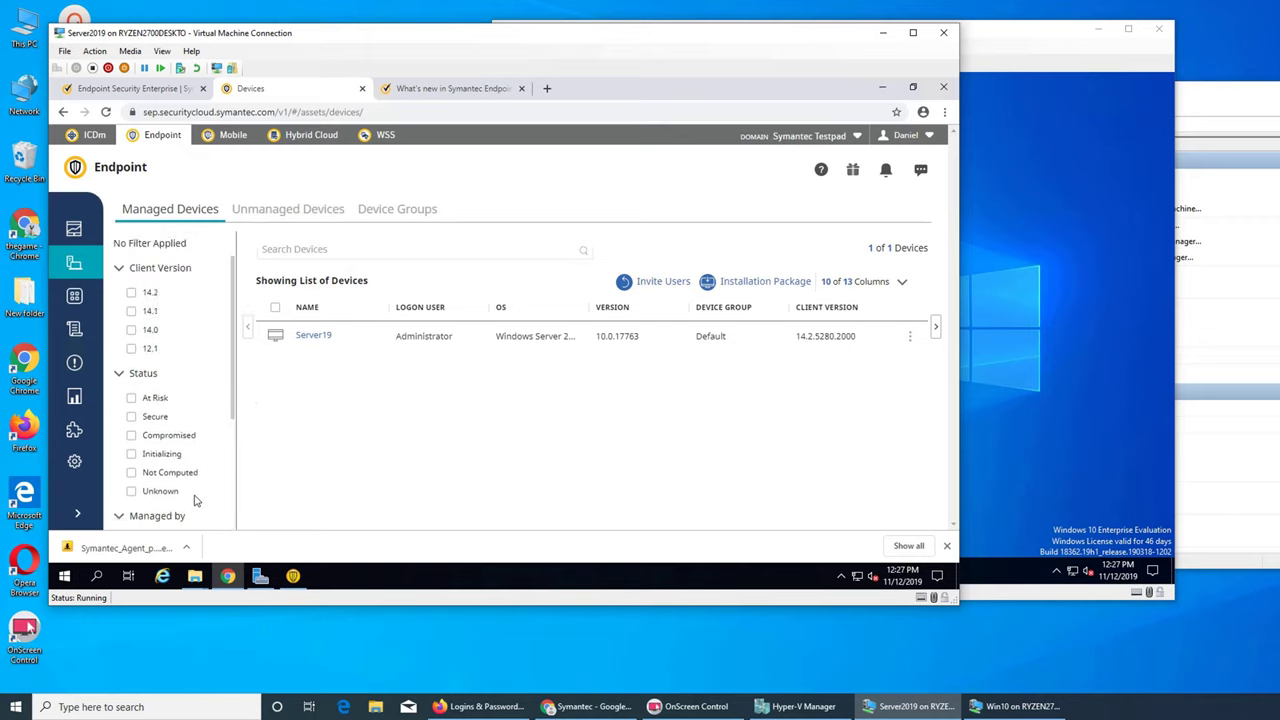
scroll(196, 501, "down", 1)
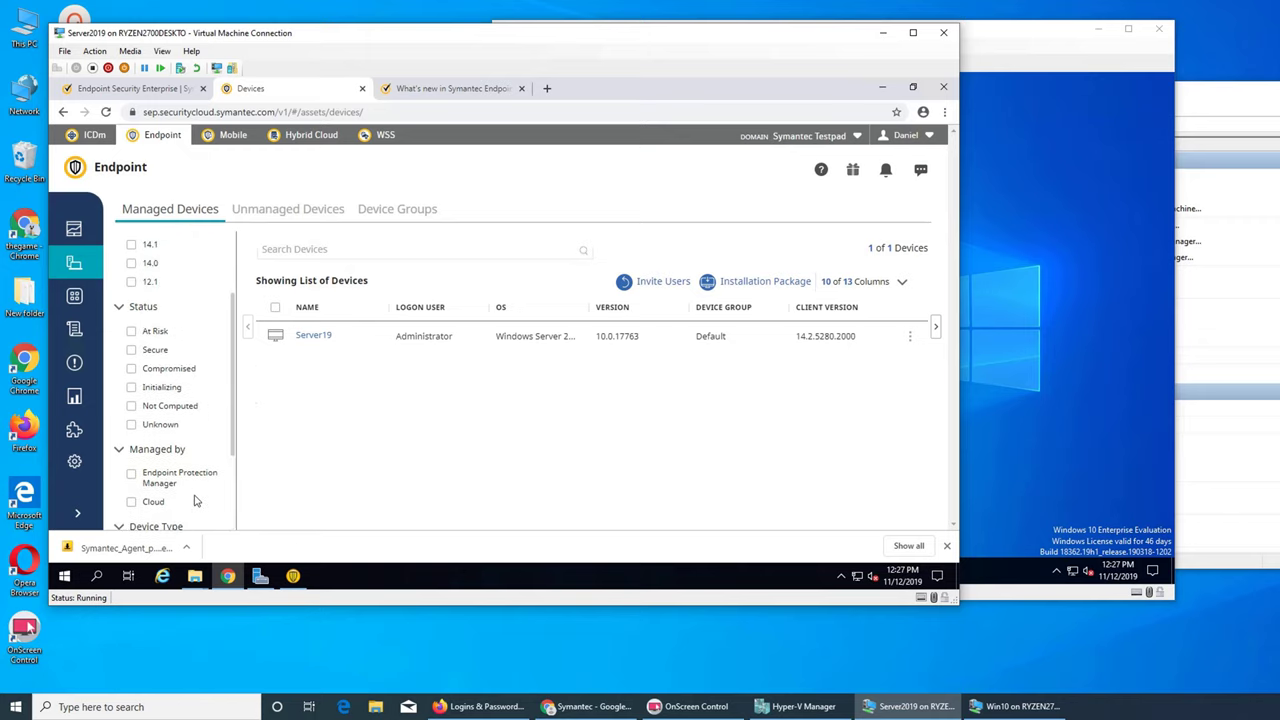
left_click(87, 299)
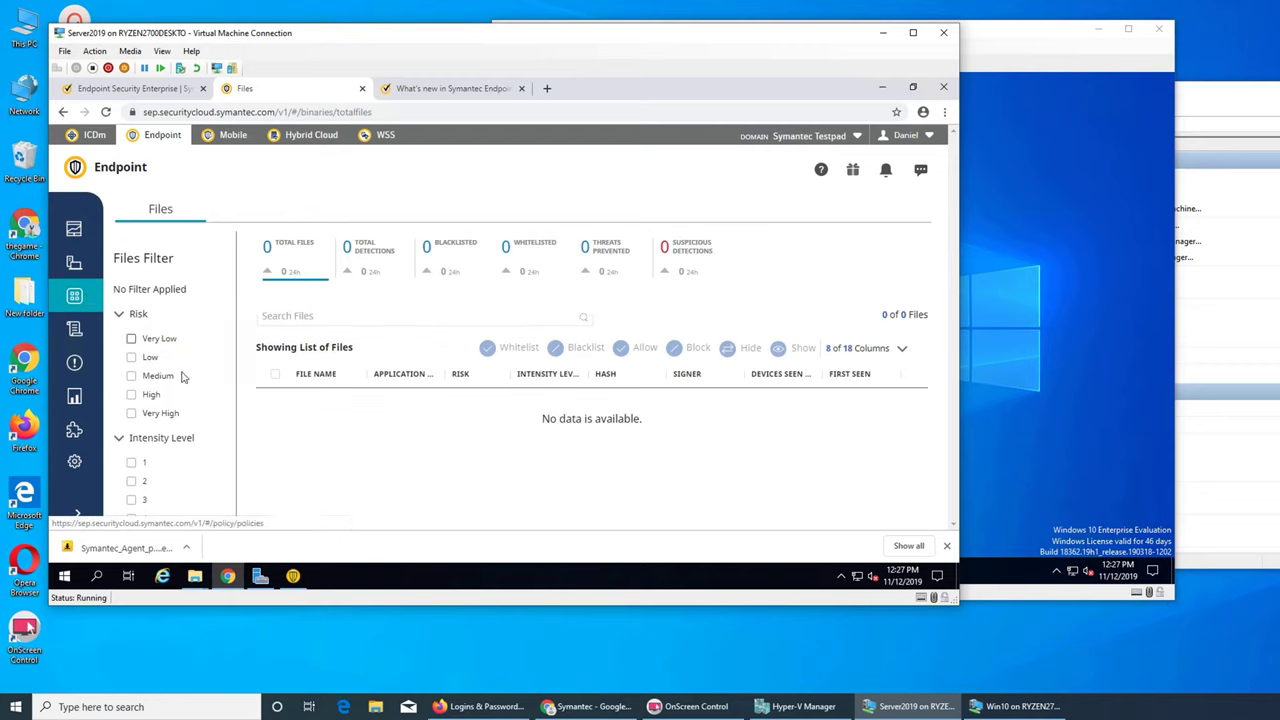
scroll(185, 380, "down", 2)
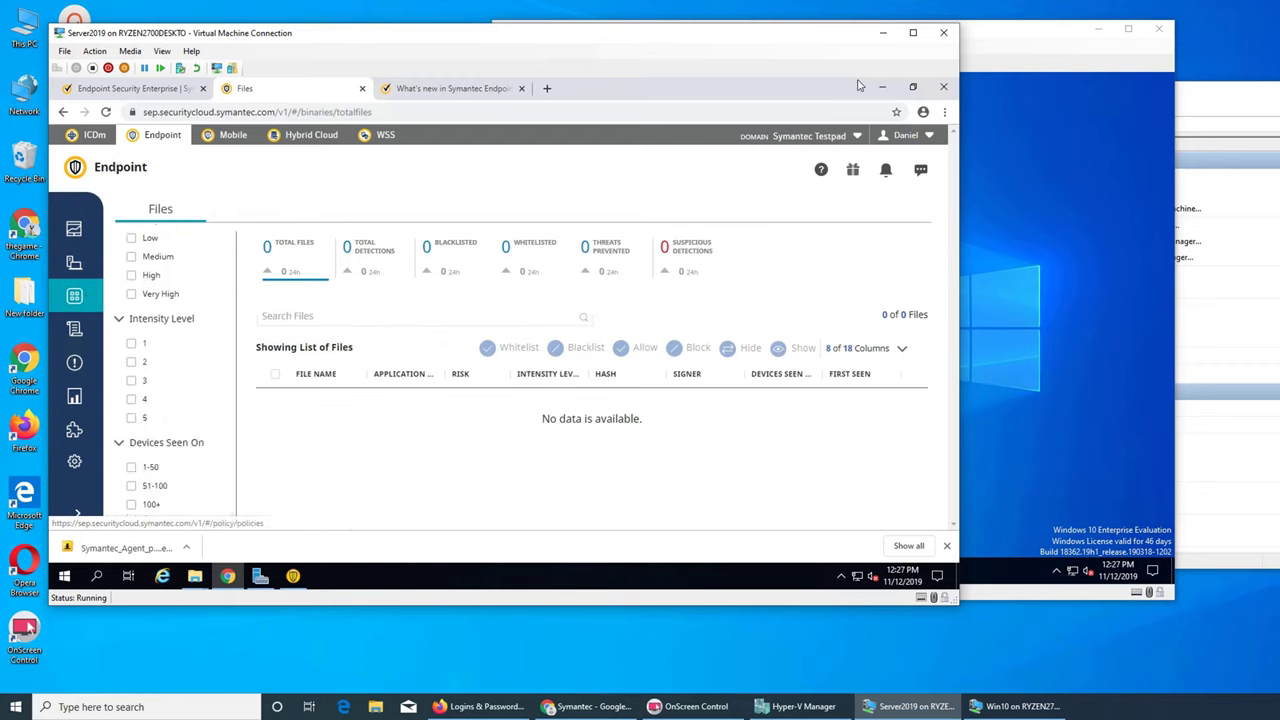
- Make the server VM window taller and open the list of 13 Endpoint Policies
left_click_drag(790, 32, 790, 11)
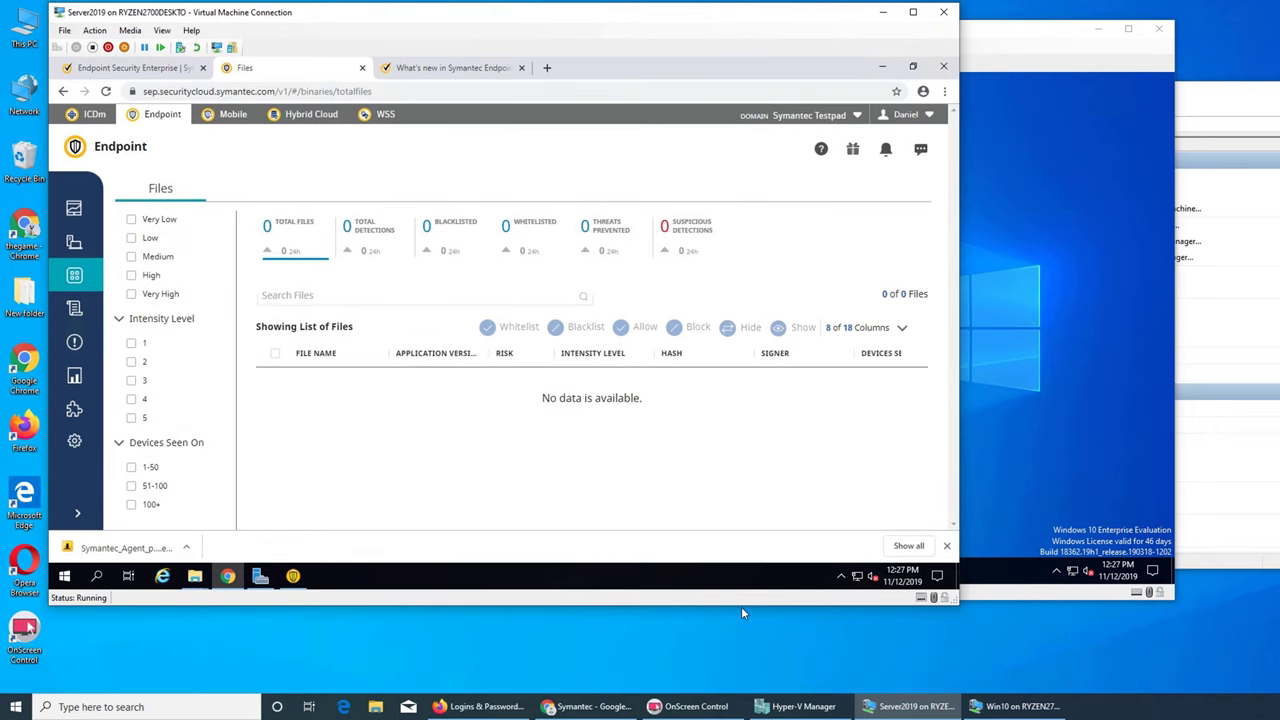
left_click_drag(742, 606, 744, 684)
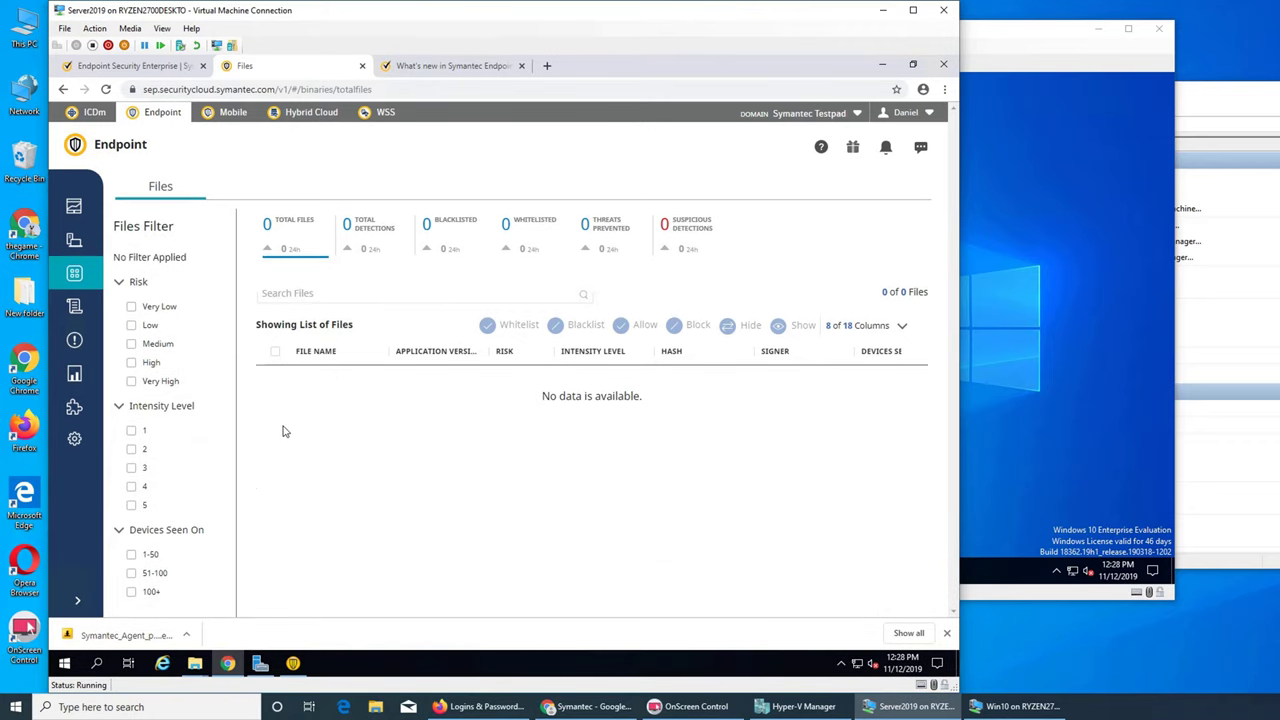
scroll(163, 397, "up", 1)
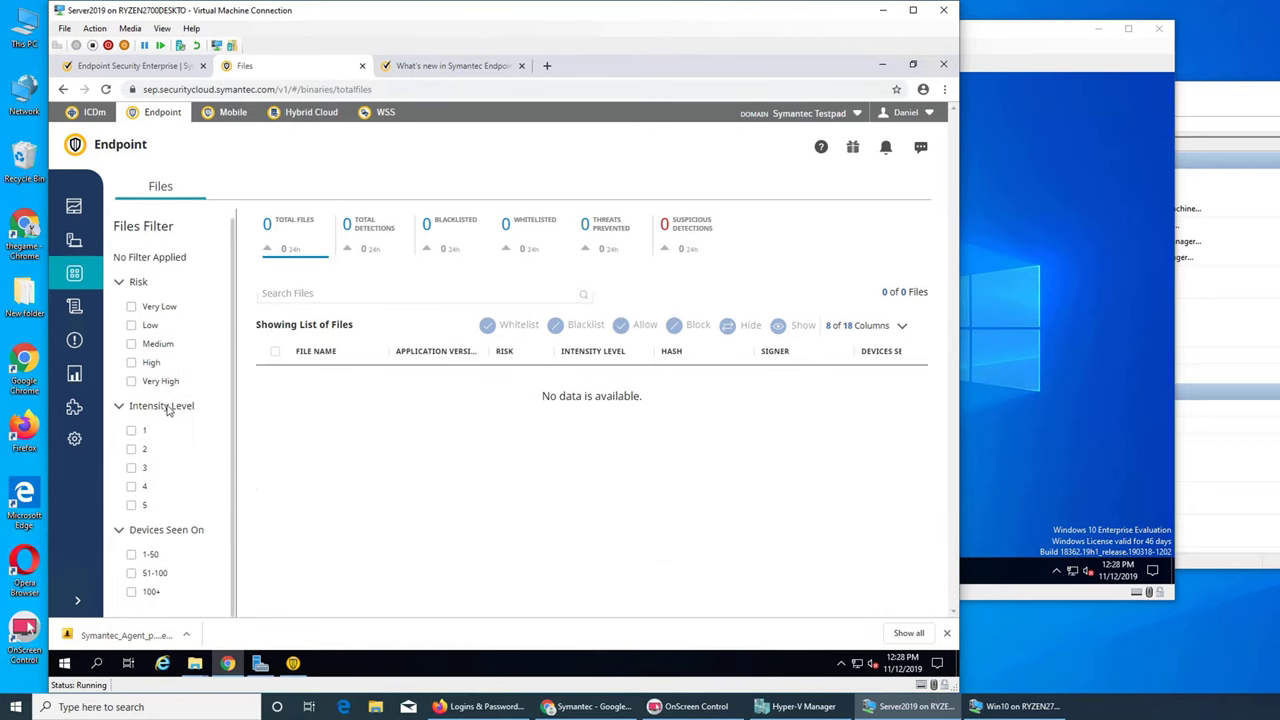
left_click(72, 308)
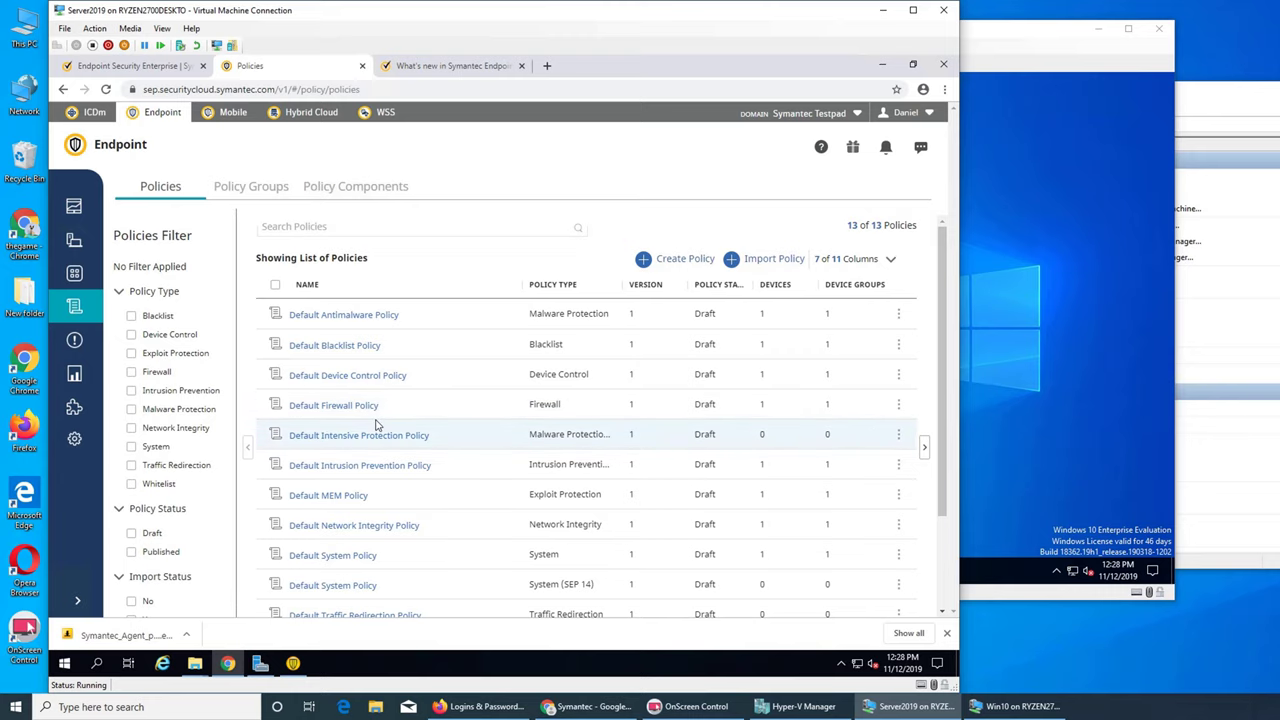
- Open the Default Firewall Policy and scroll down to its Firewall Rules
left_click(332, 409)
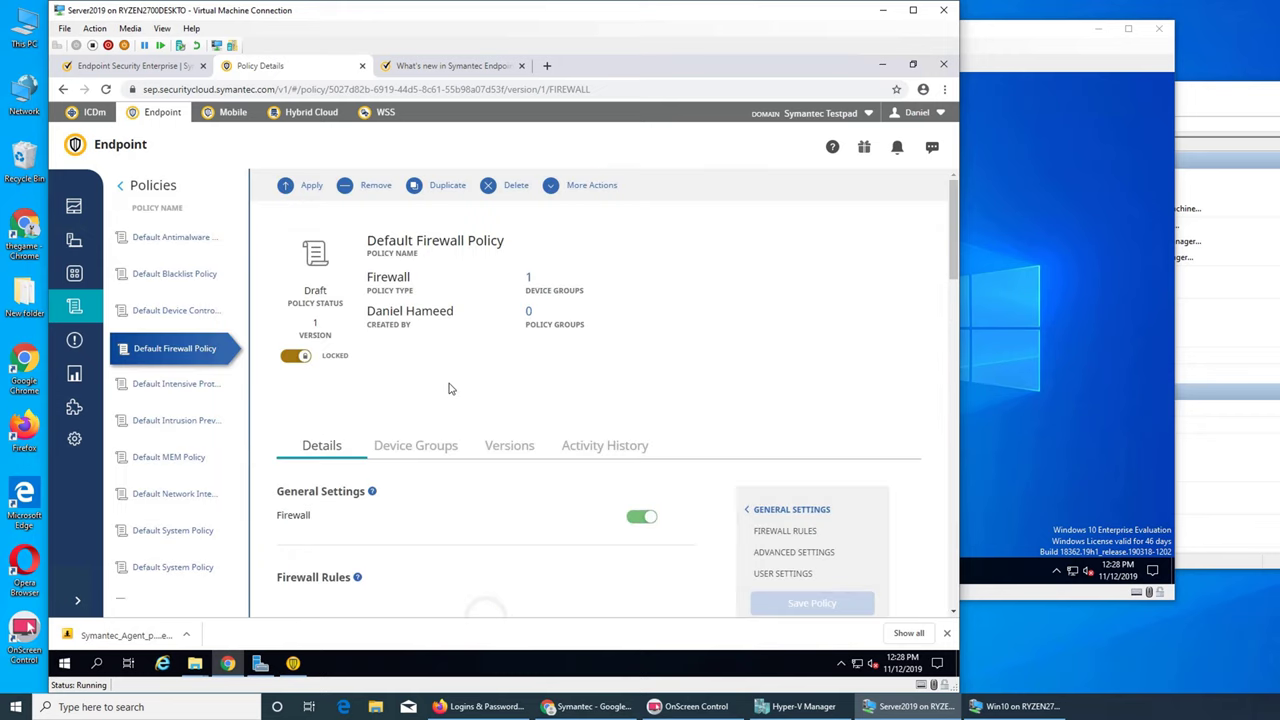
scroll(449, 388, "down", 4)
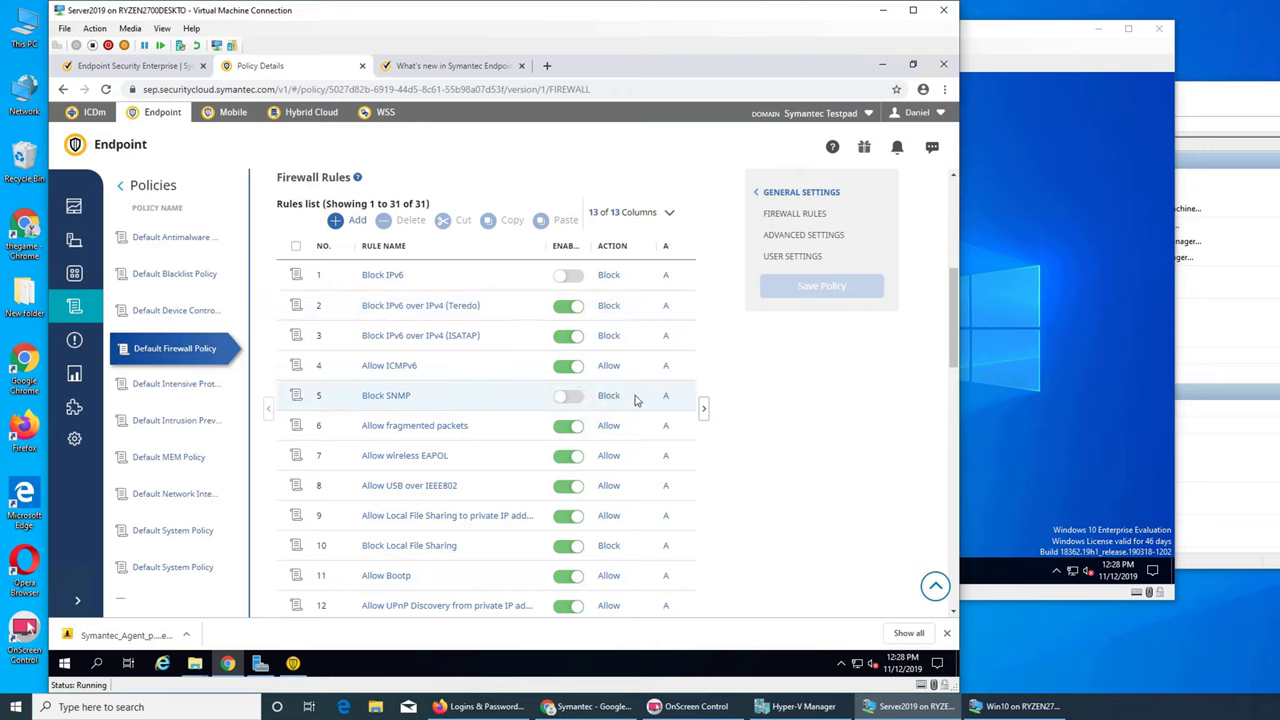
scroll(575, 430, "down", 1)
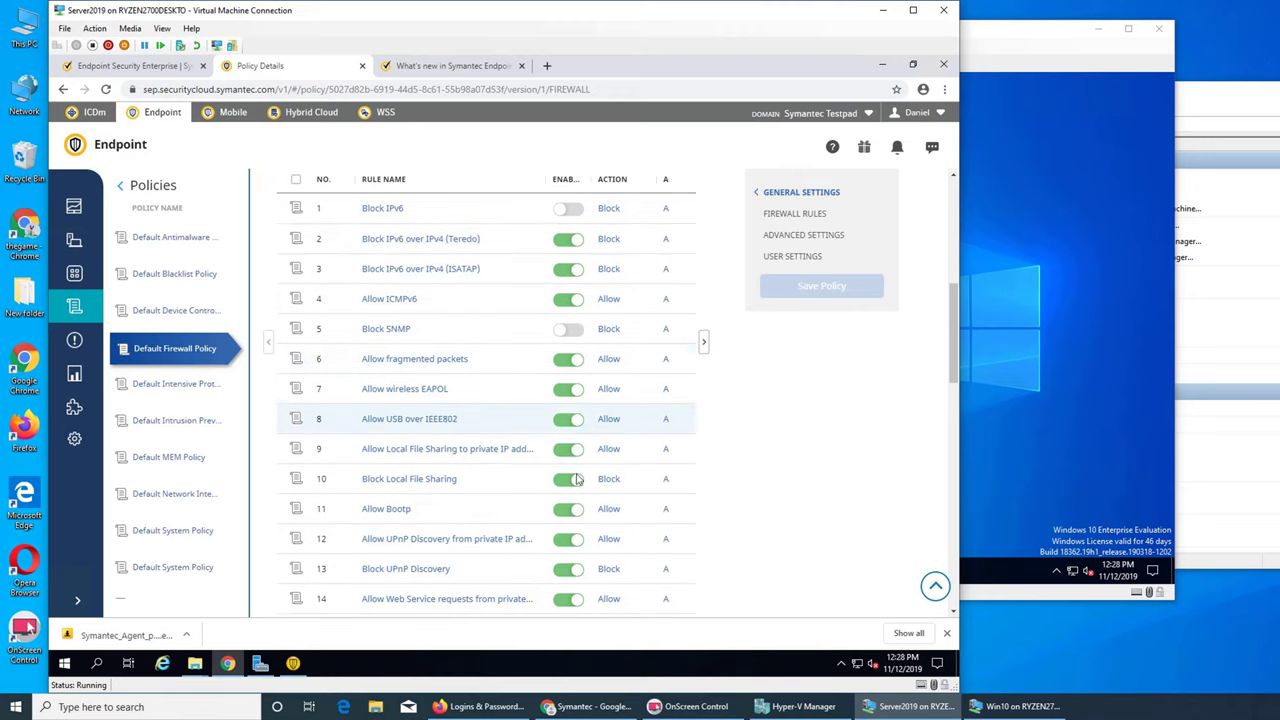
- Toggle the Allow wireless EAPOL rule off and on, leaving it enabled, then view Alerts
left_click(560, 392)
left_click(566, 392)
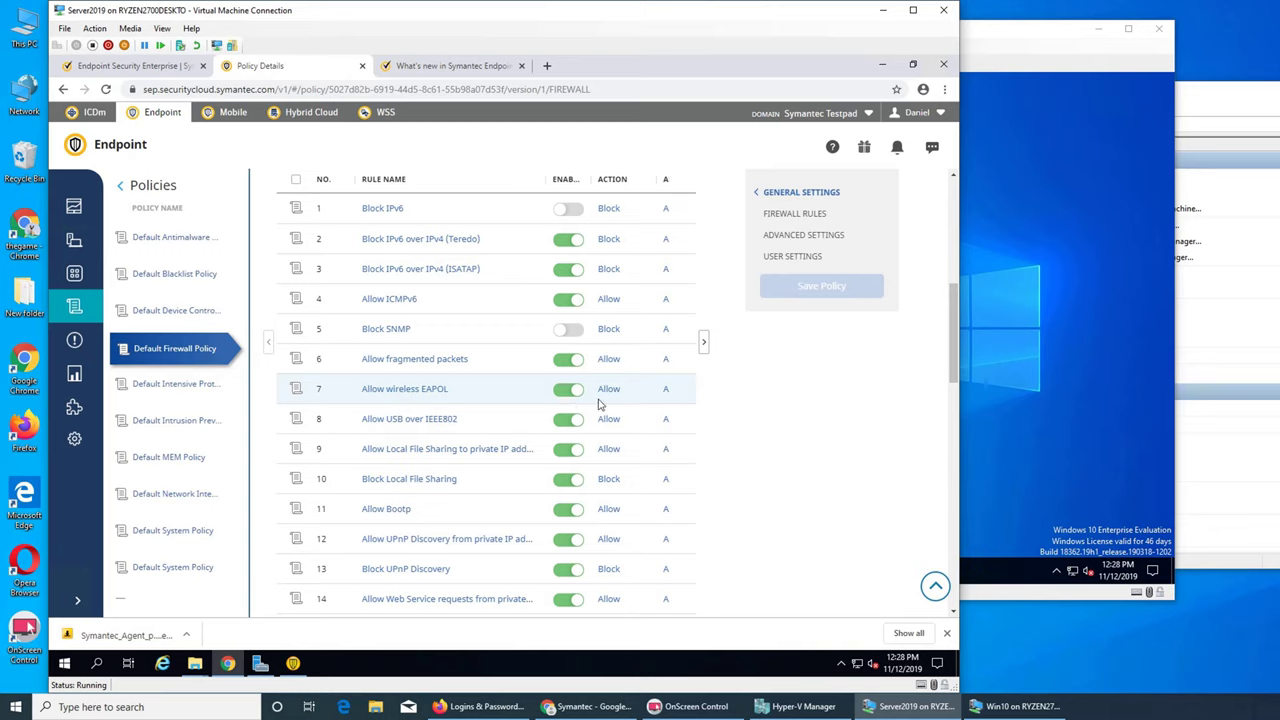
left_click(566, 393)
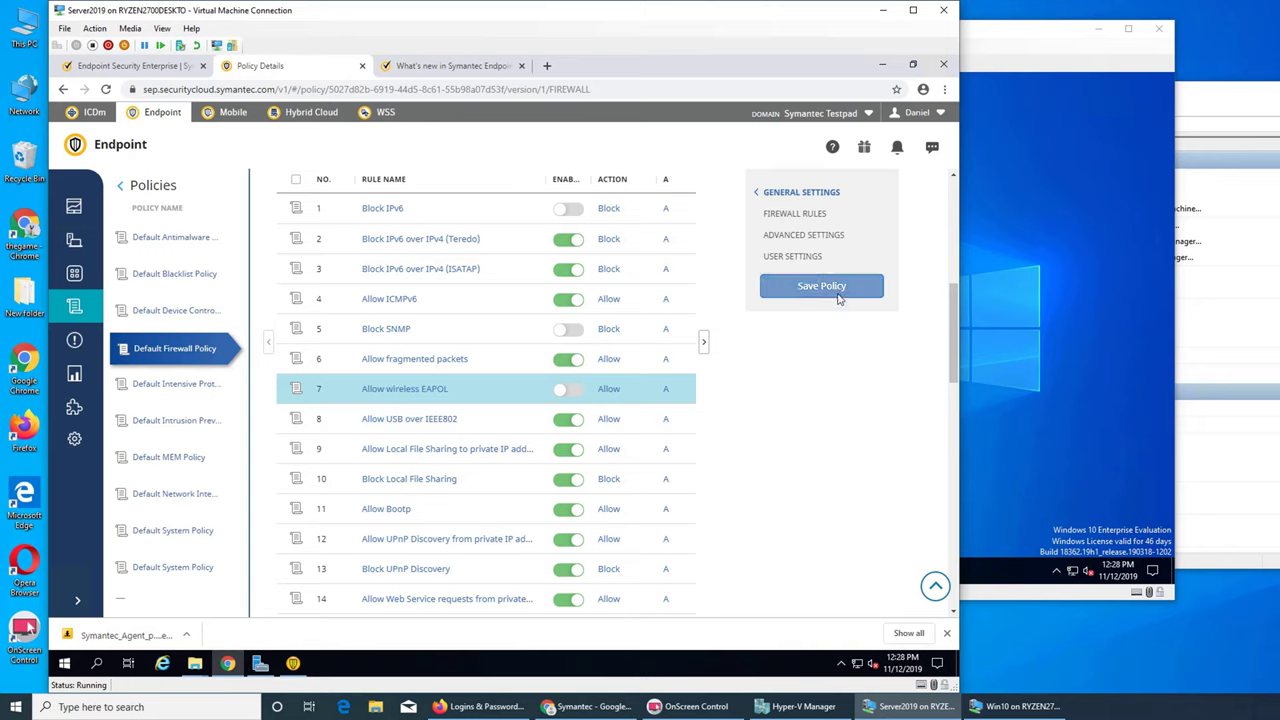
left_click(568, 391)
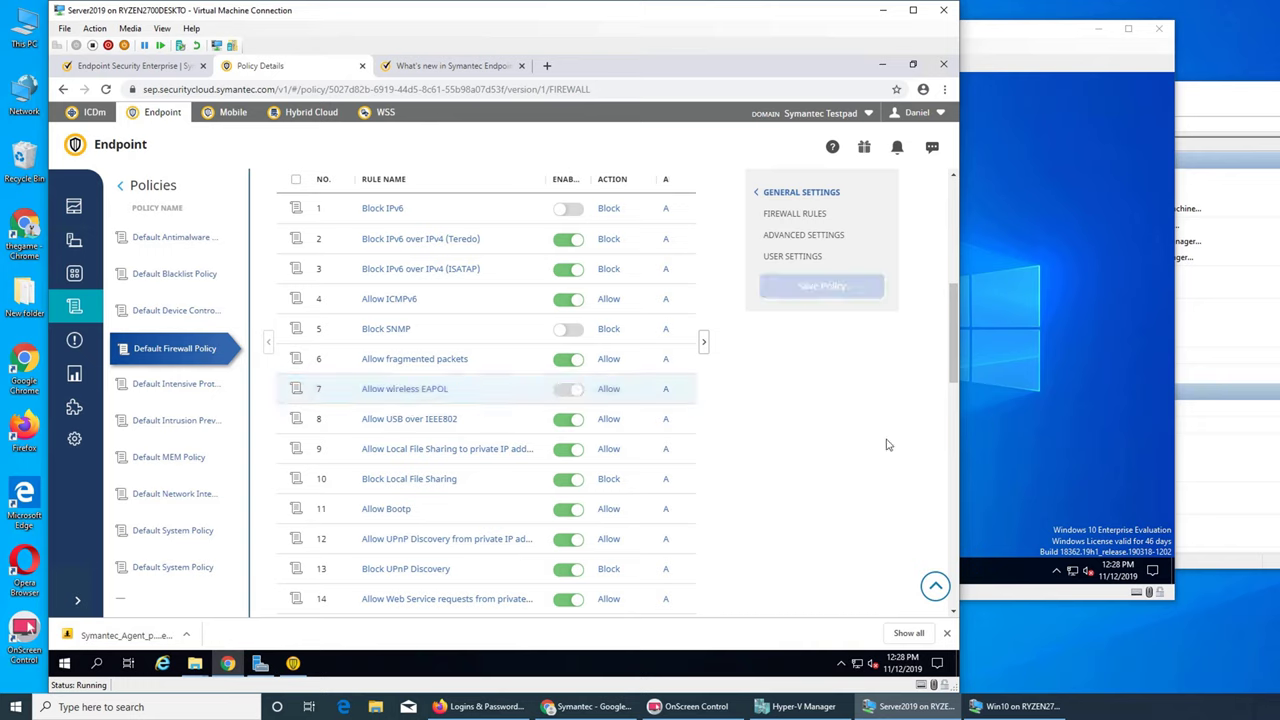
left_click(75, 342)
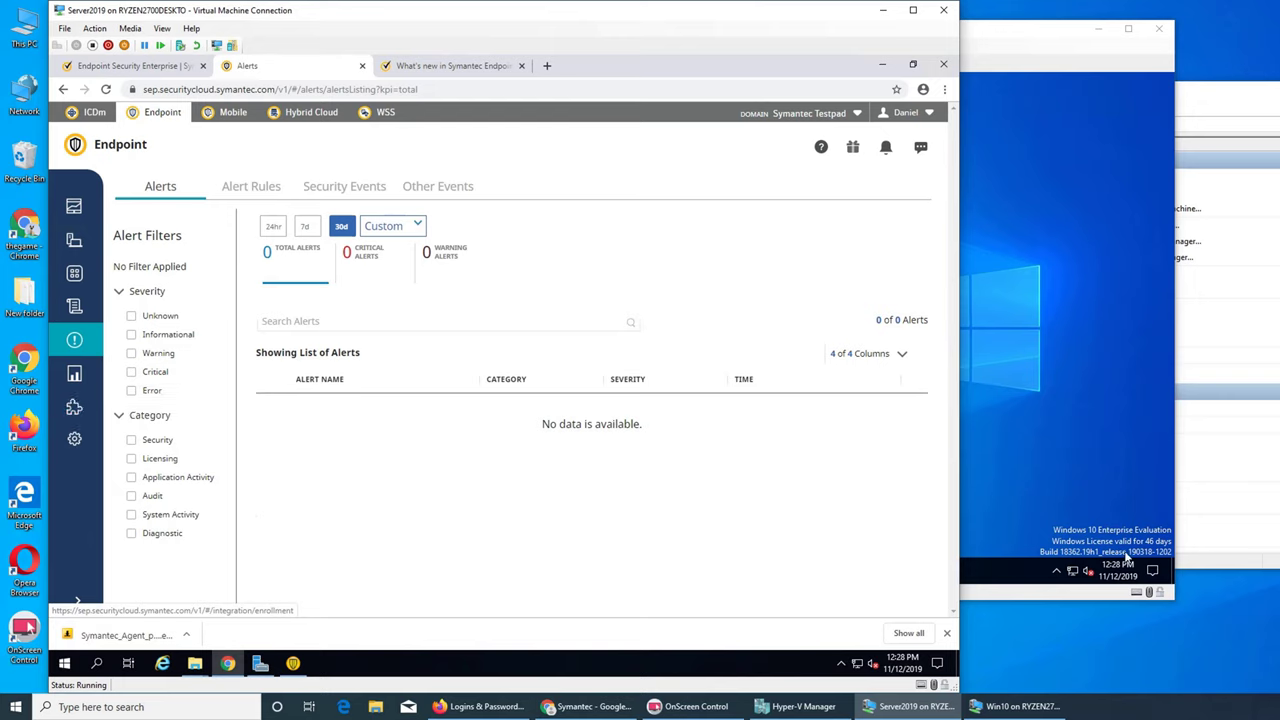
- Open Report Templates listing the 7 default reports, such as Default Firewall Report
left_click(25, 628)
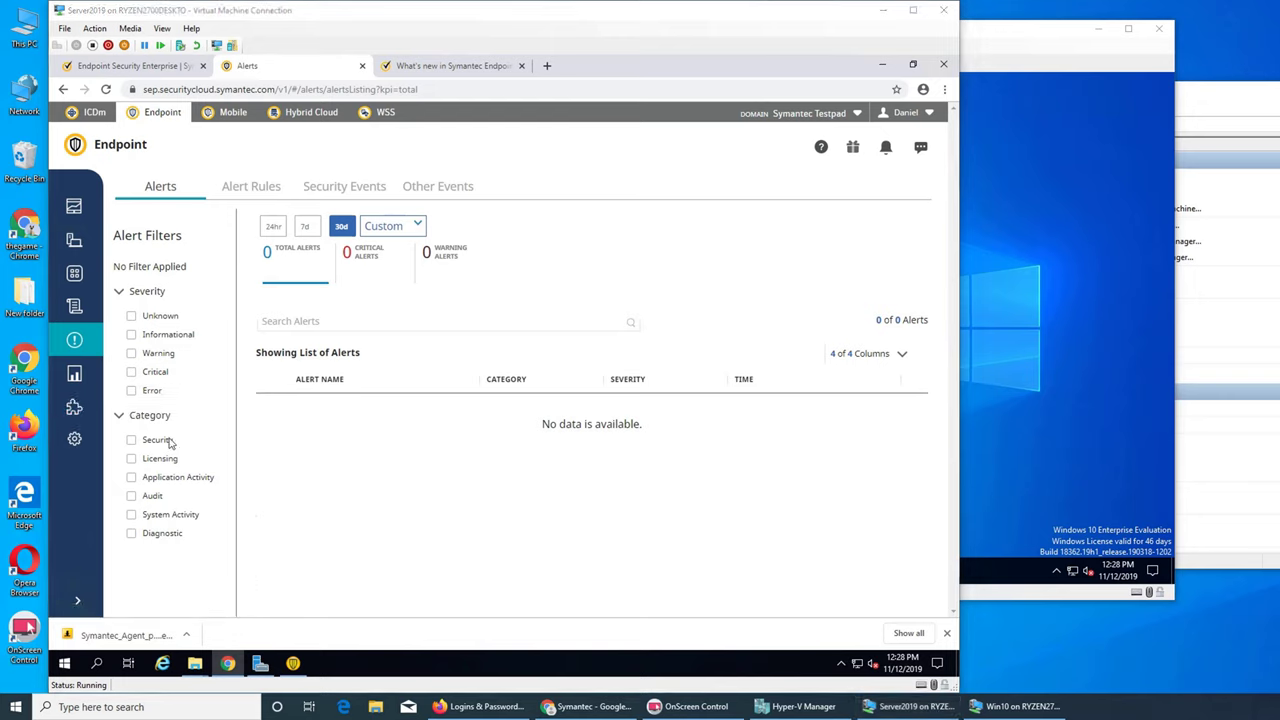
left_click(74, 374)
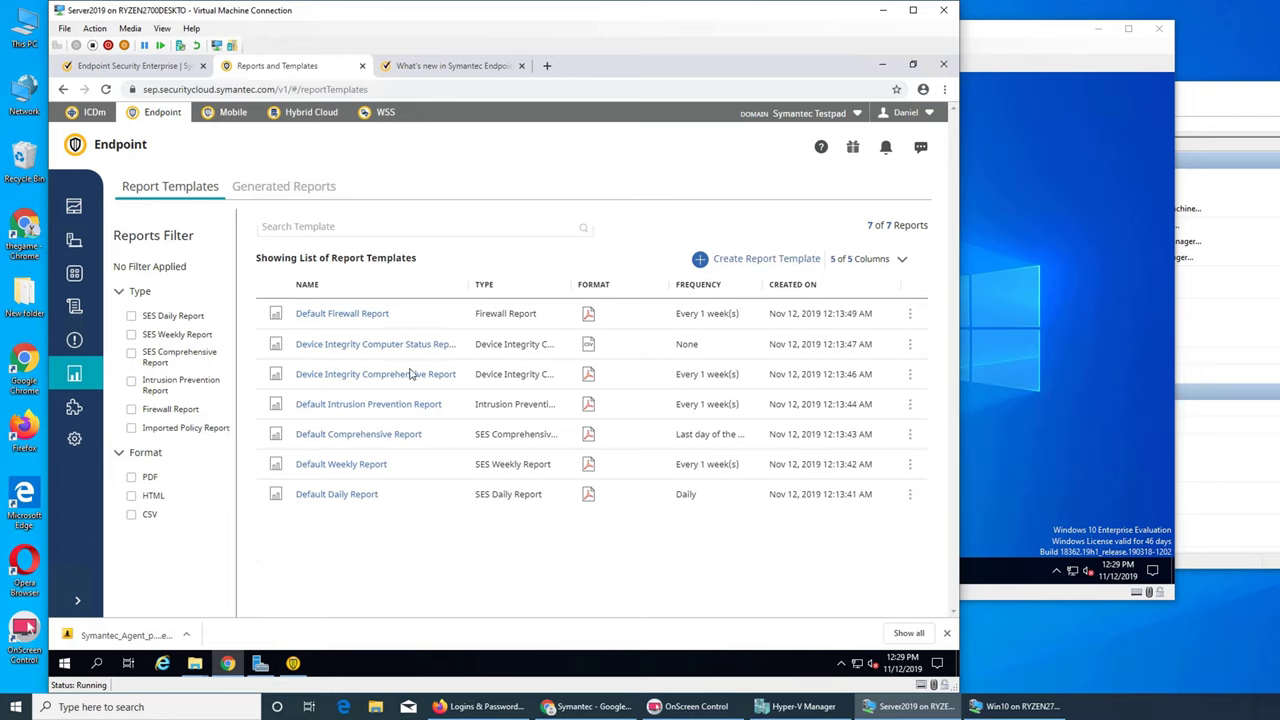
- Open the Endpoint Protection Manager Enrollment page showing the domain as Unenrolled
left_click(73, 409)
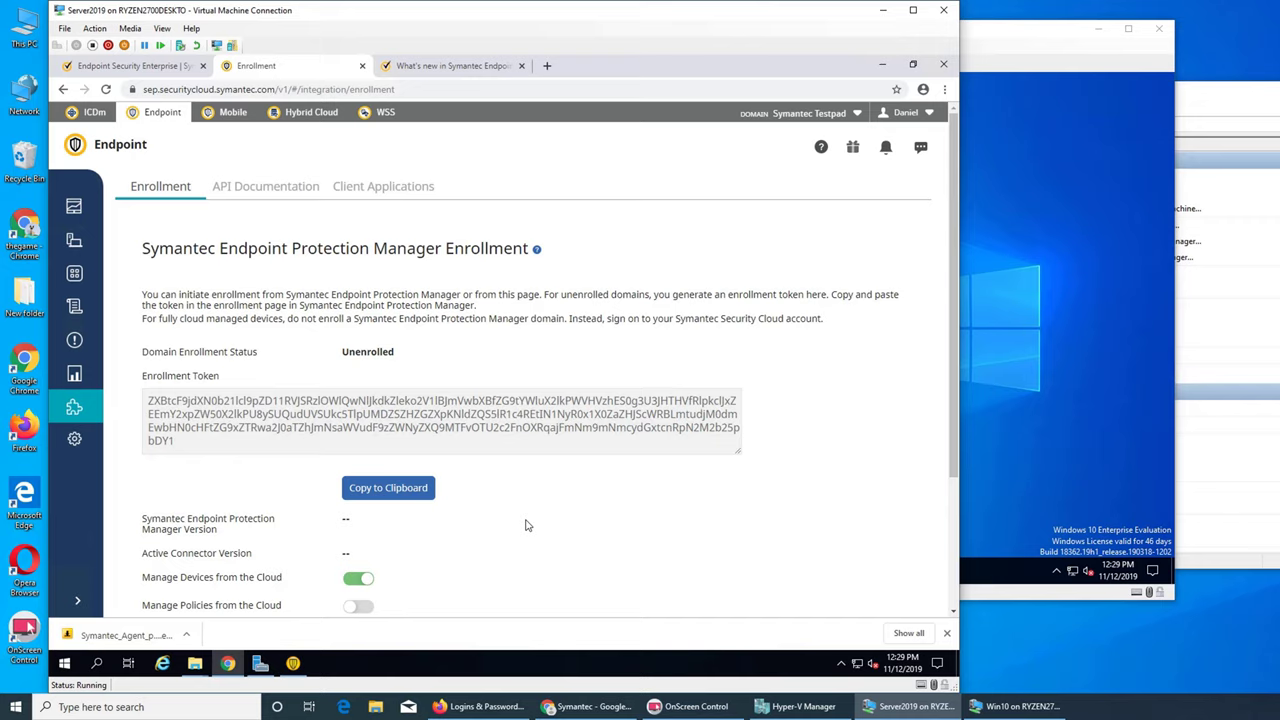
- Review the Enrollment page, then open the Endpoint Settings page with its eight options
scroll(528, 525, "down", 2)
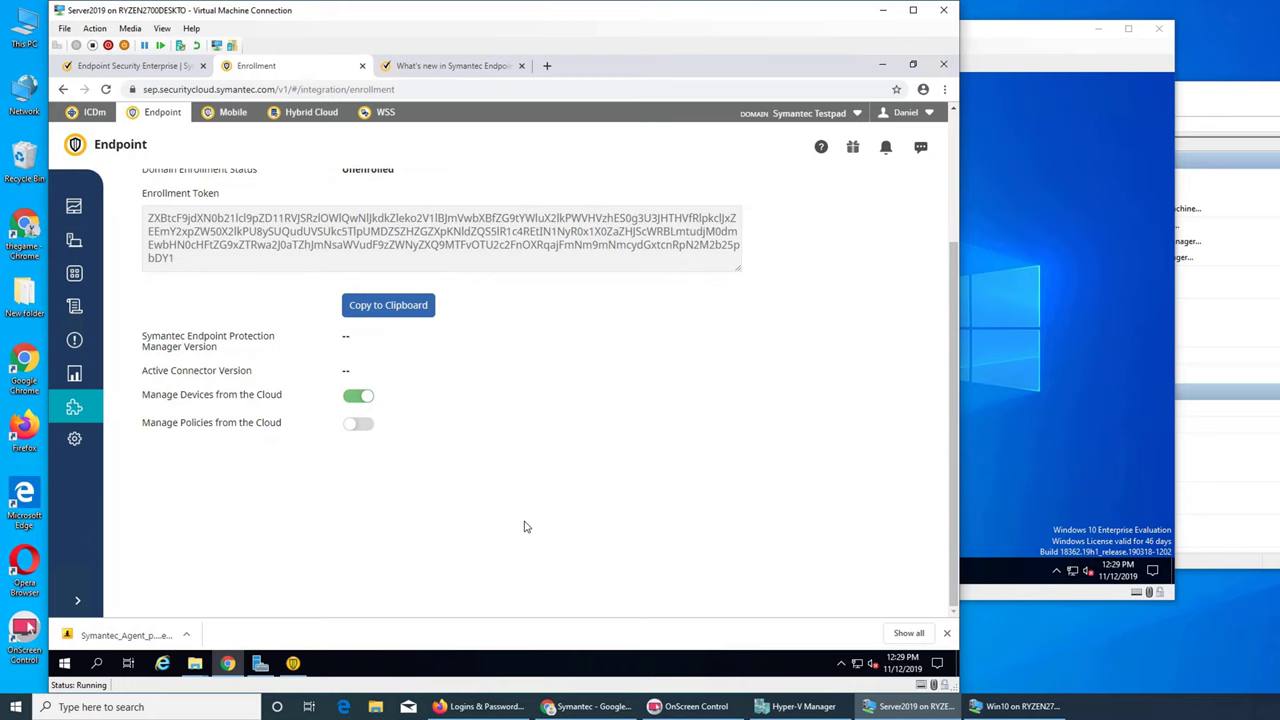
scroll(529, 527, "up", 2)
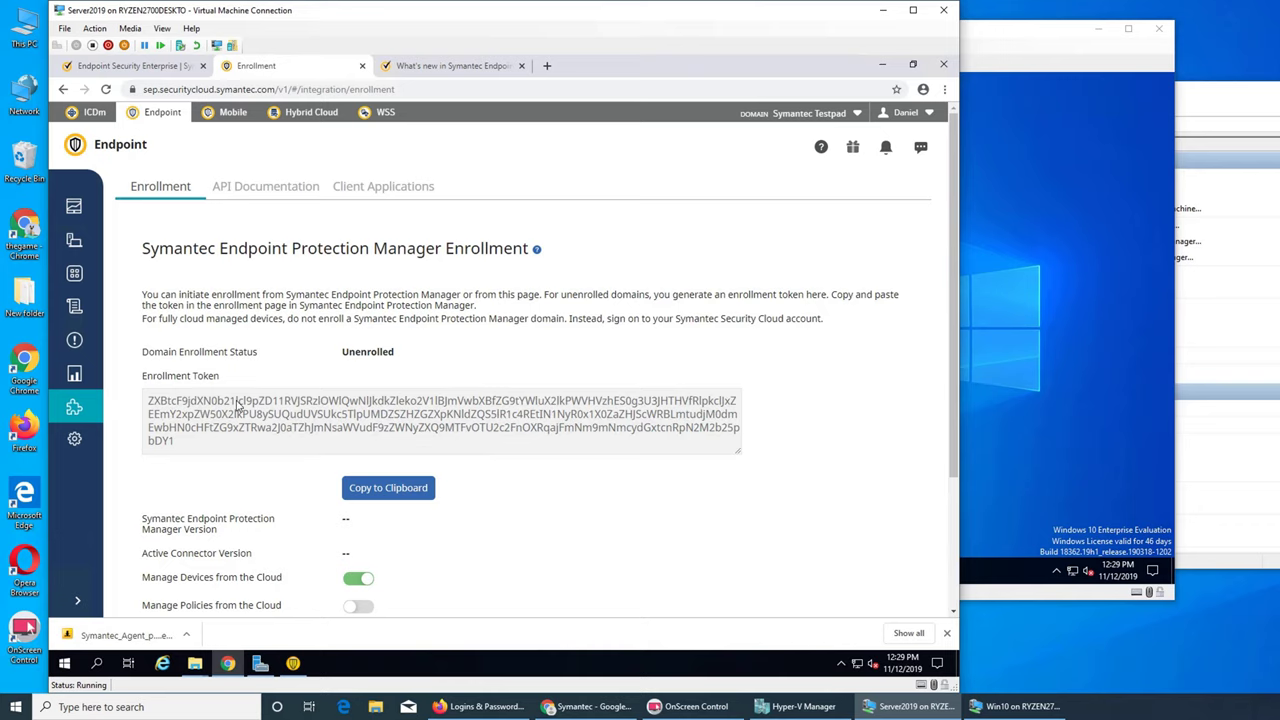
left_click(75, 440)
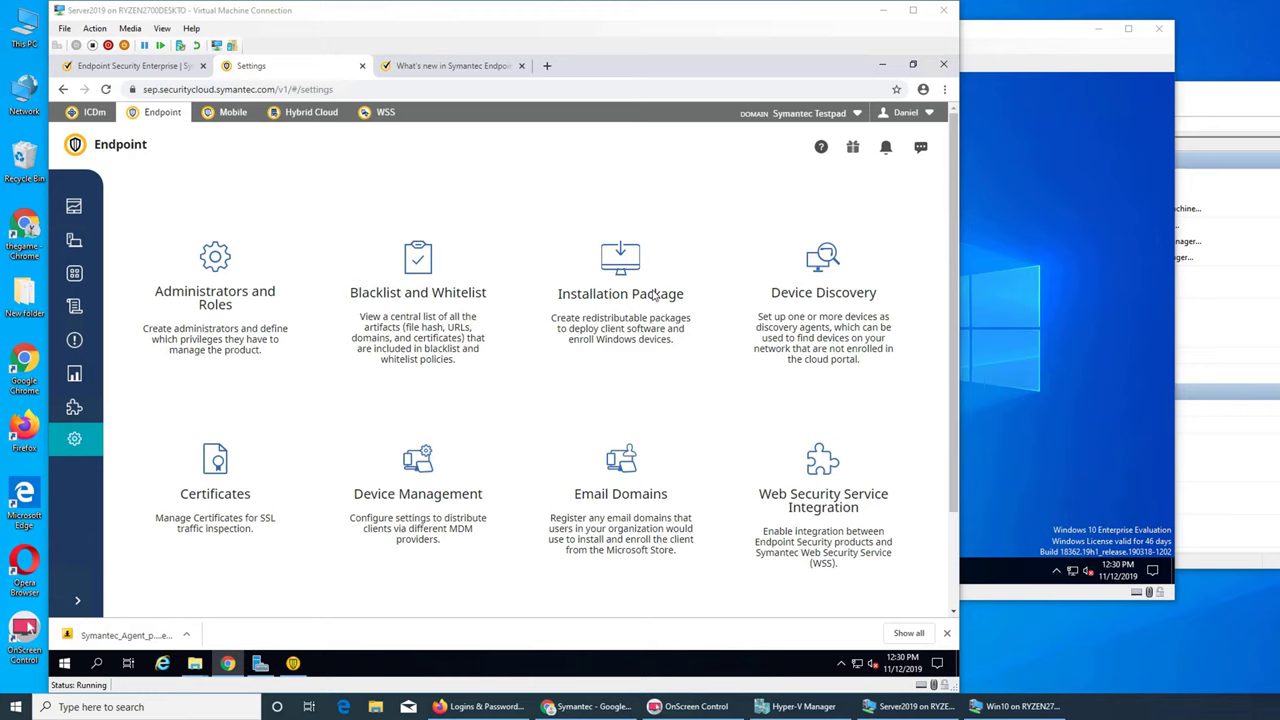
- Set the Installation Package operating system to Windows Server and open the subscription's Learn more page
left_click(619, 266)
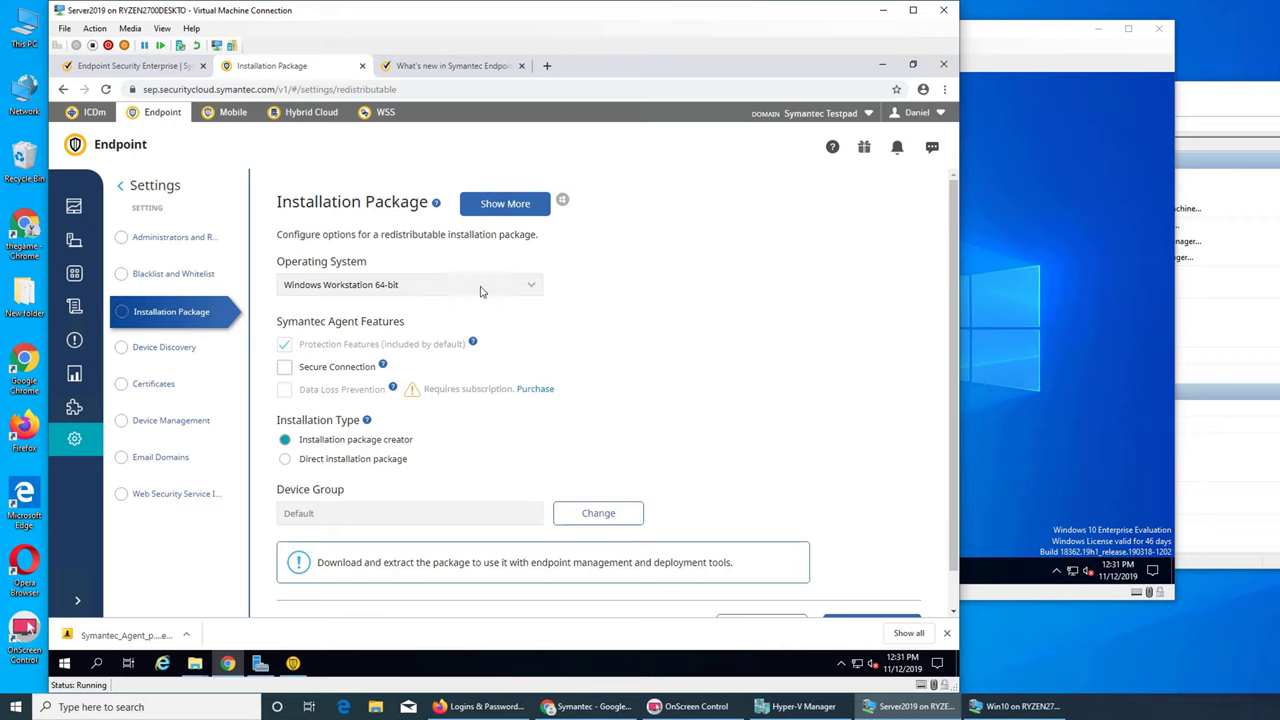
left_click(532, 287)
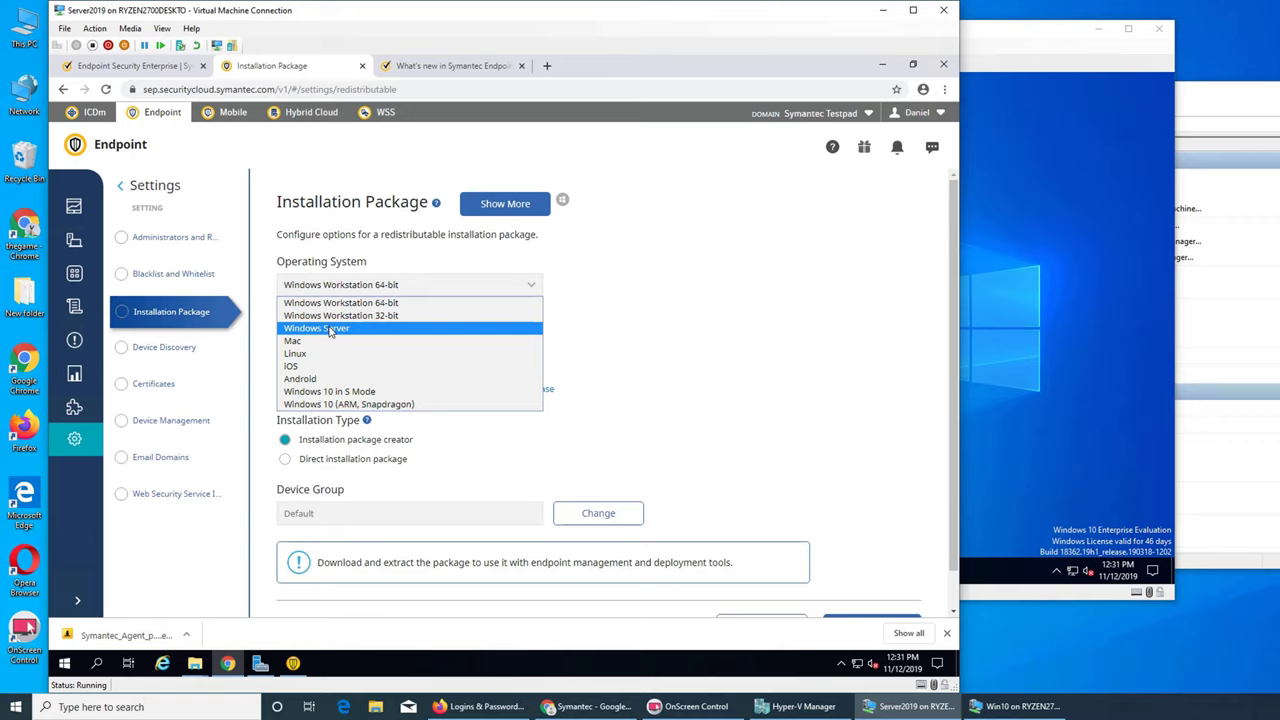
left_click(330, 331)
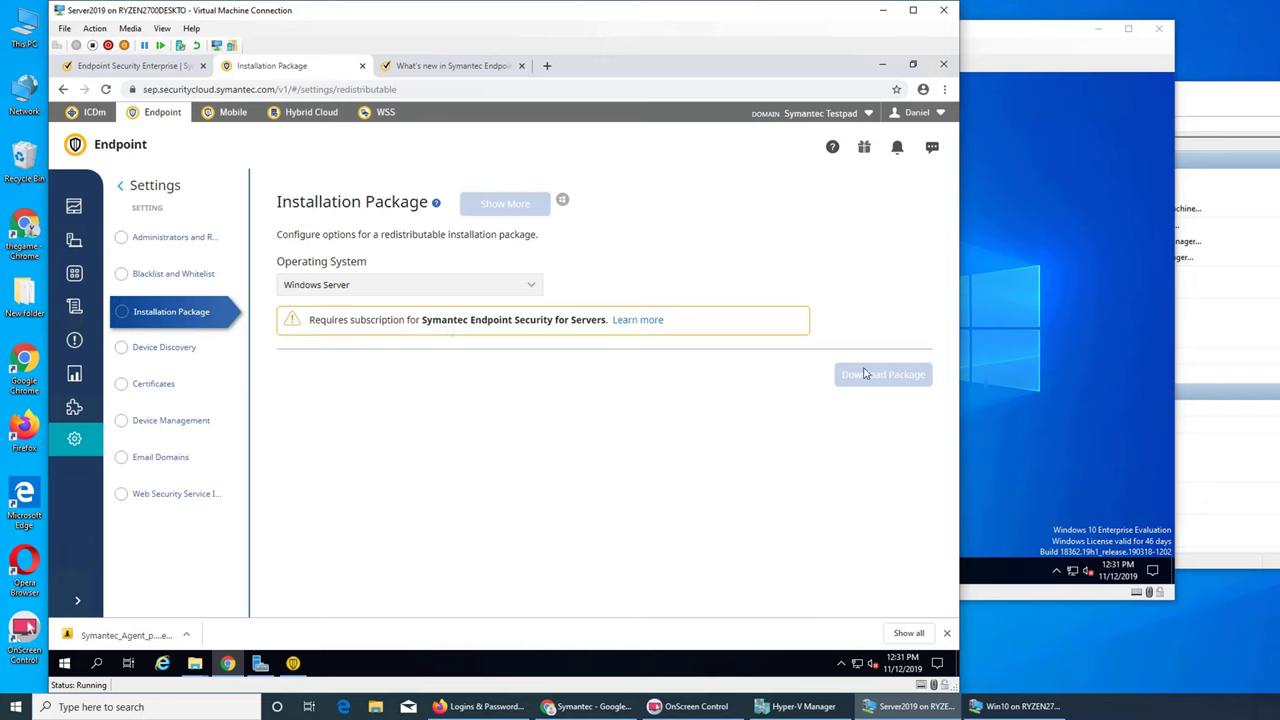
left_click(645, 320)
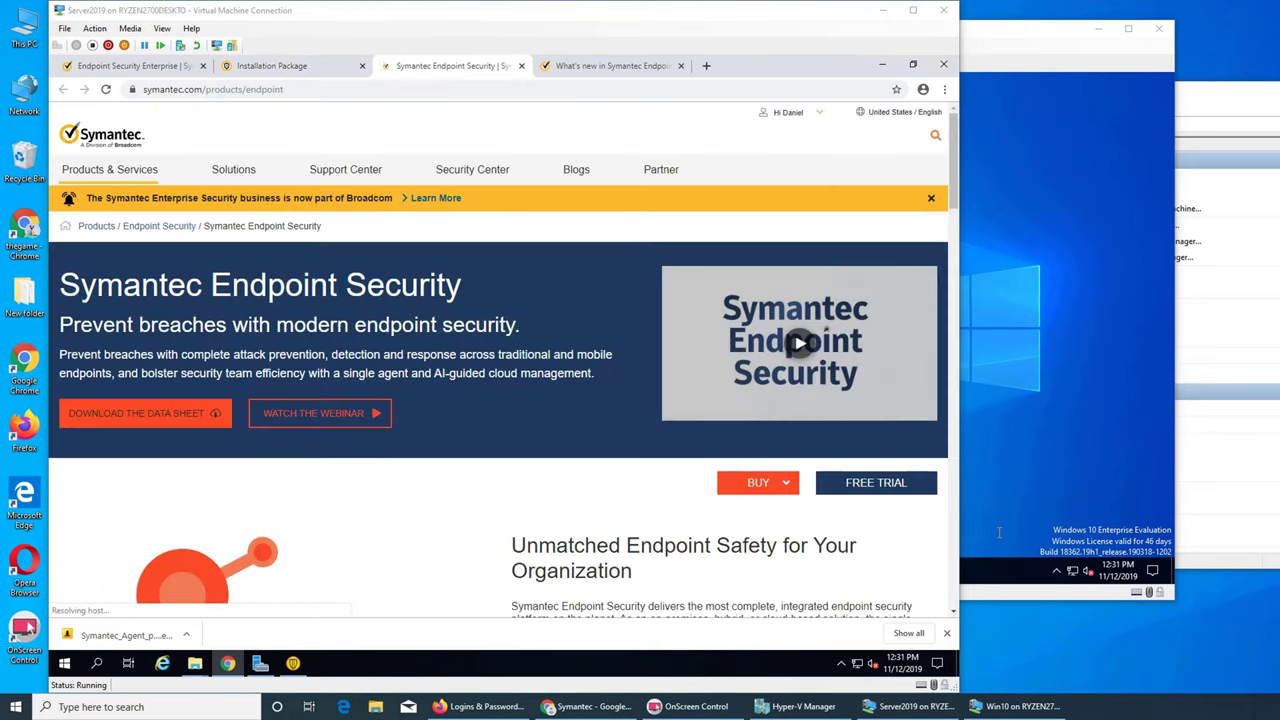
- Open the Symantec free-trial landing page and scroll through its offerings
left_click(867, 490)
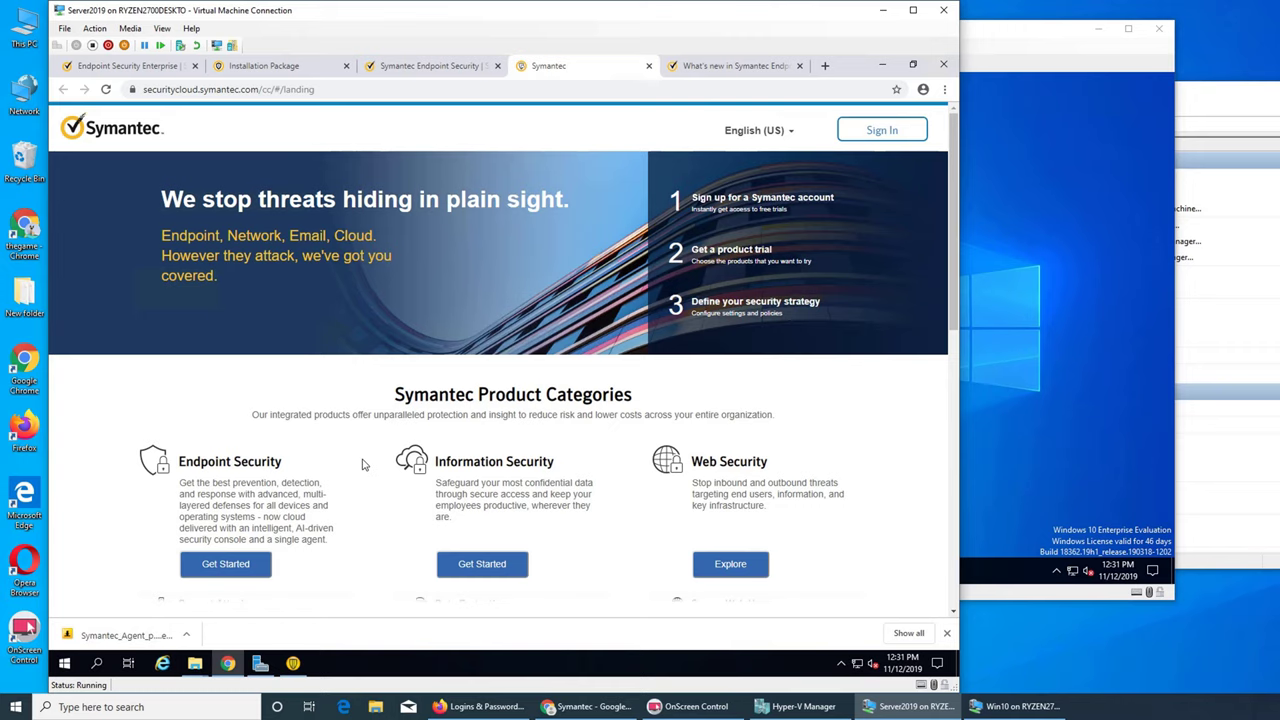
scroll(364, 464, "down", 4)
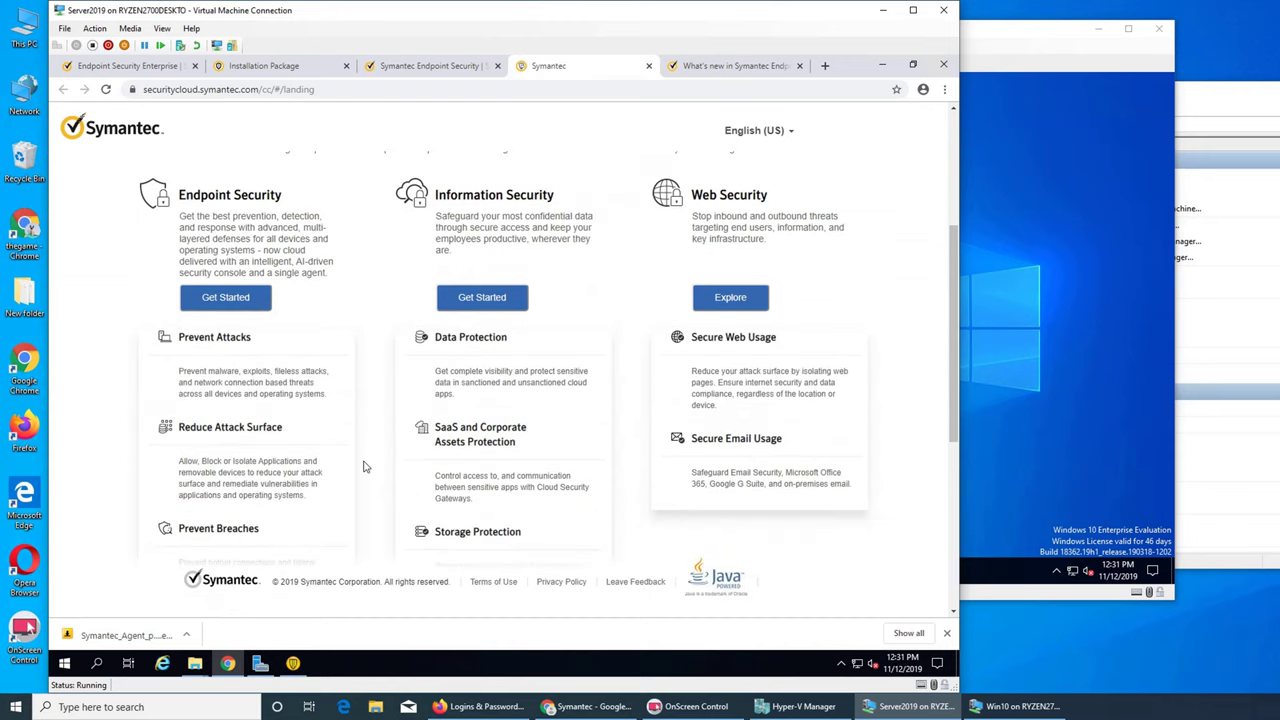
scroll(364, 467, "down", 2)
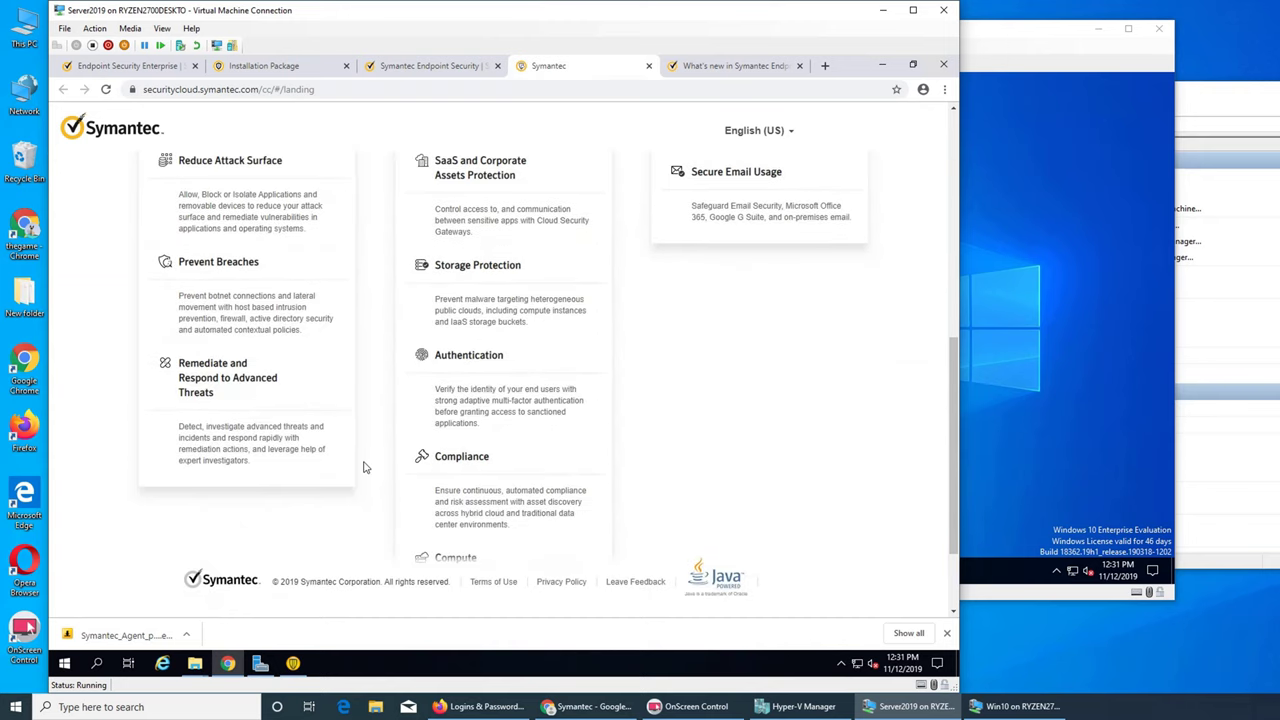
scroll(364, 467, "down", 1)
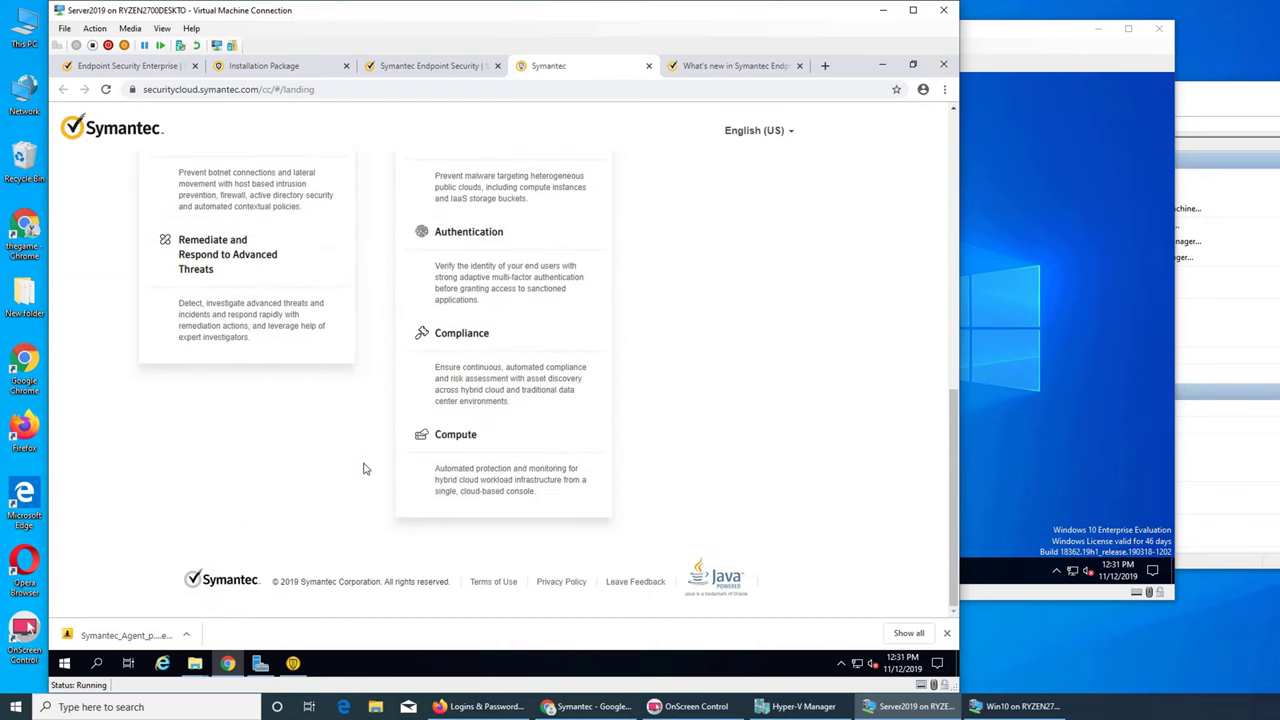
- Search the page for 'server', then close the tab and minimize Chrome
key("ctrl+f")
type("server")
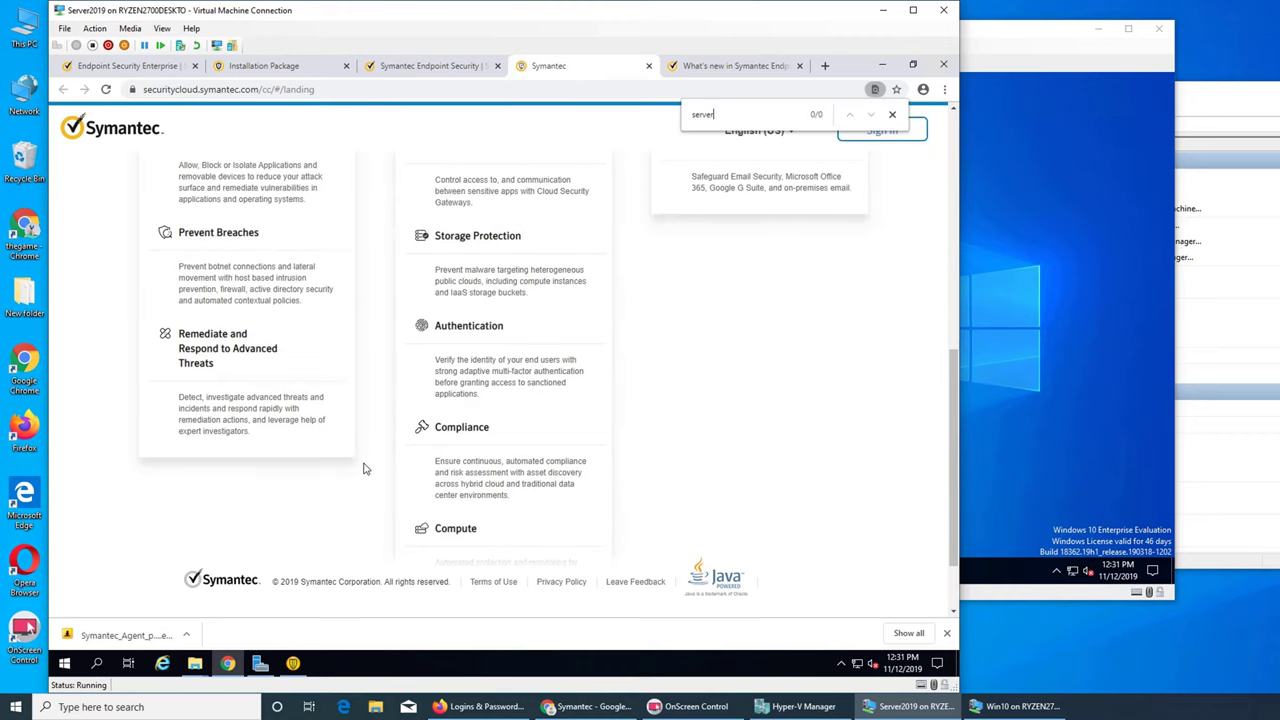
scroll(728, 322, "up", 1)
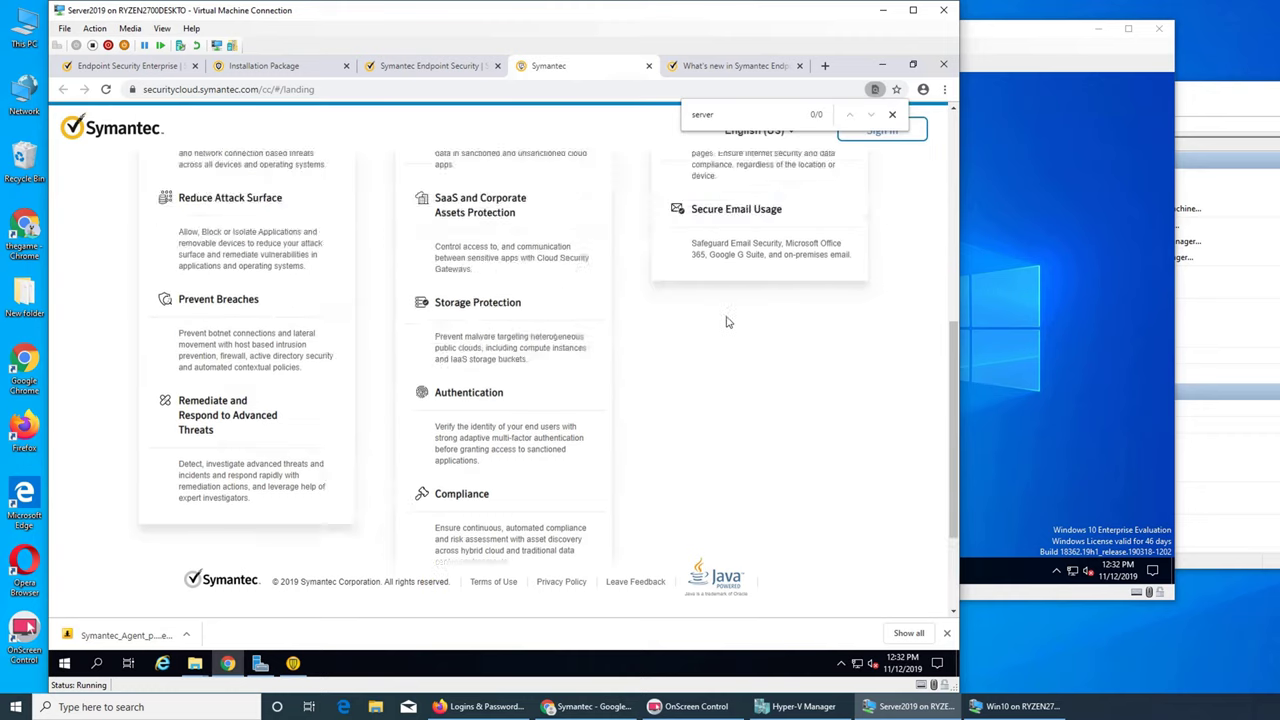
scroll(728, 322, "up", 3)
scroll(622, 329, "up", 1)
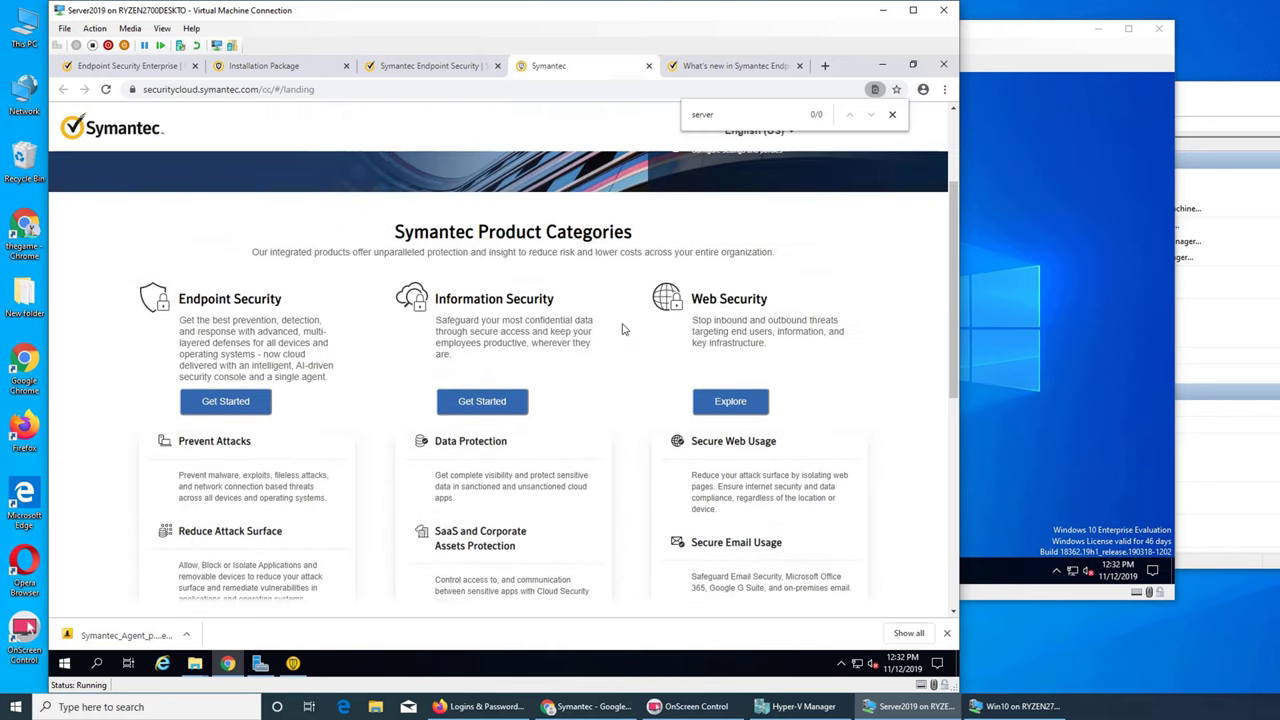
left_click(648, 65)
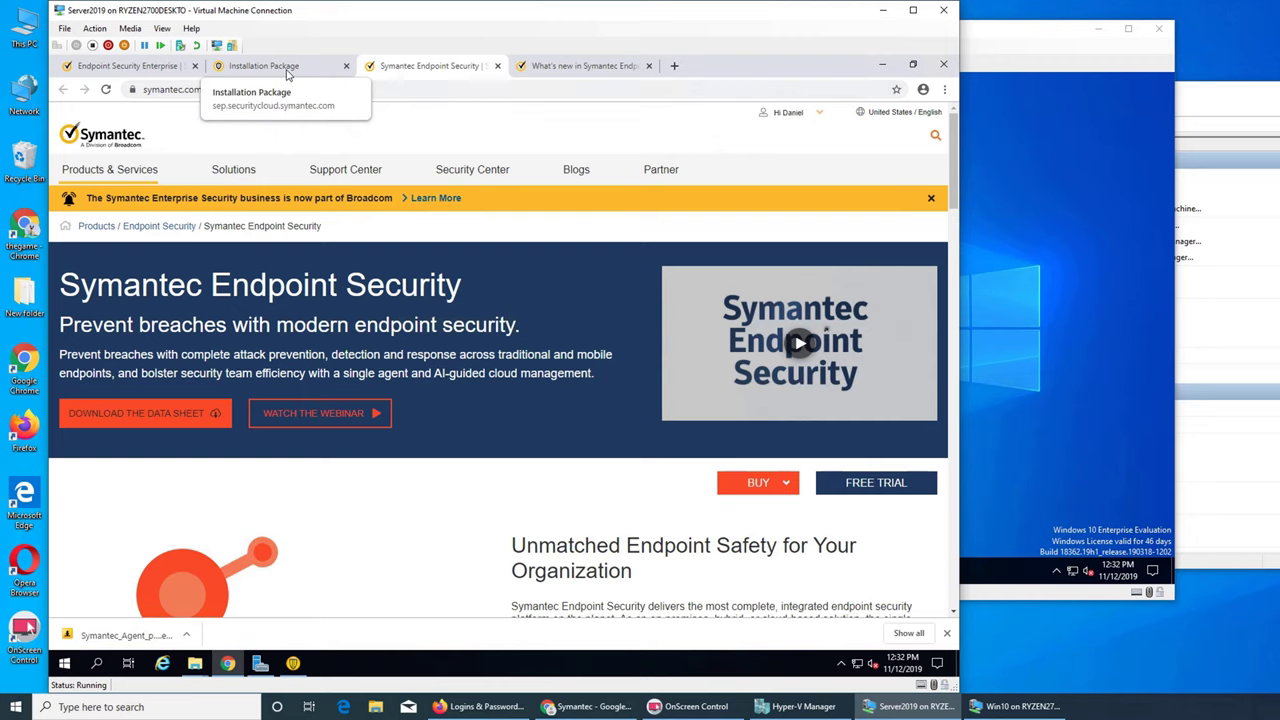
left_click(879, 64)
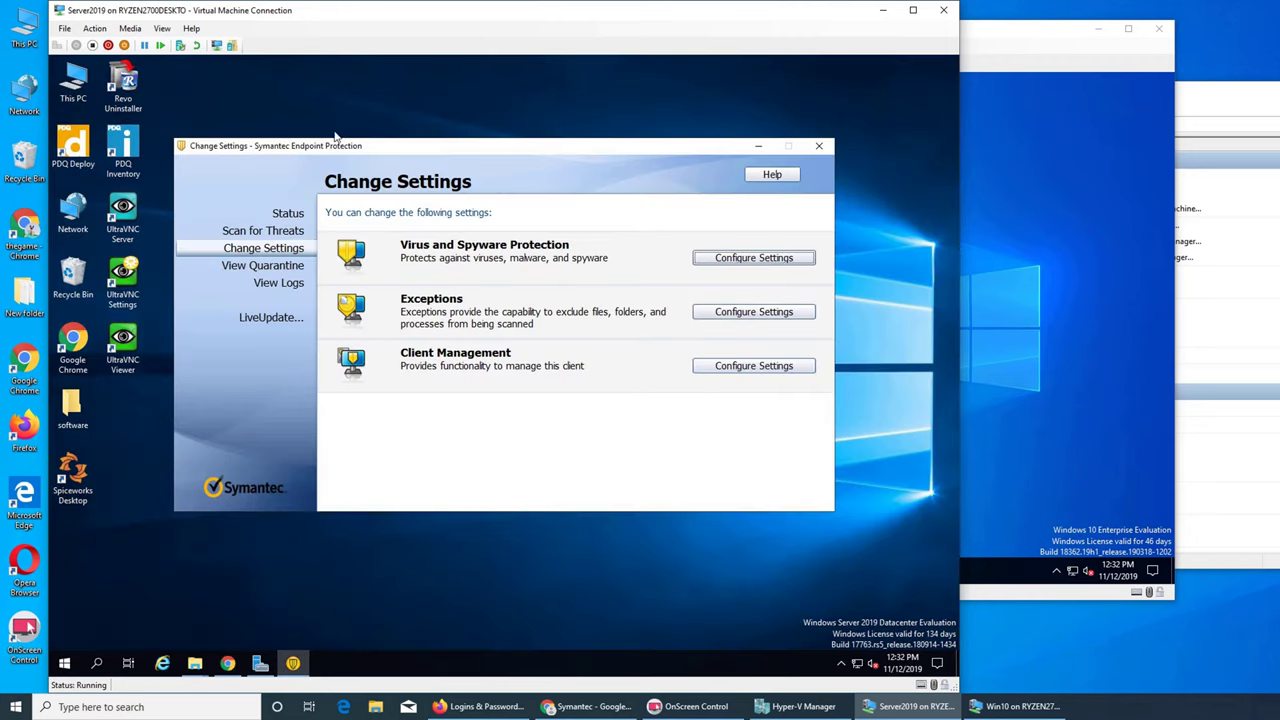
- Run Symantec_Agent_Setup from the x64 folder and rebuild the package there, overwriting the old files
left_click(195, 663)
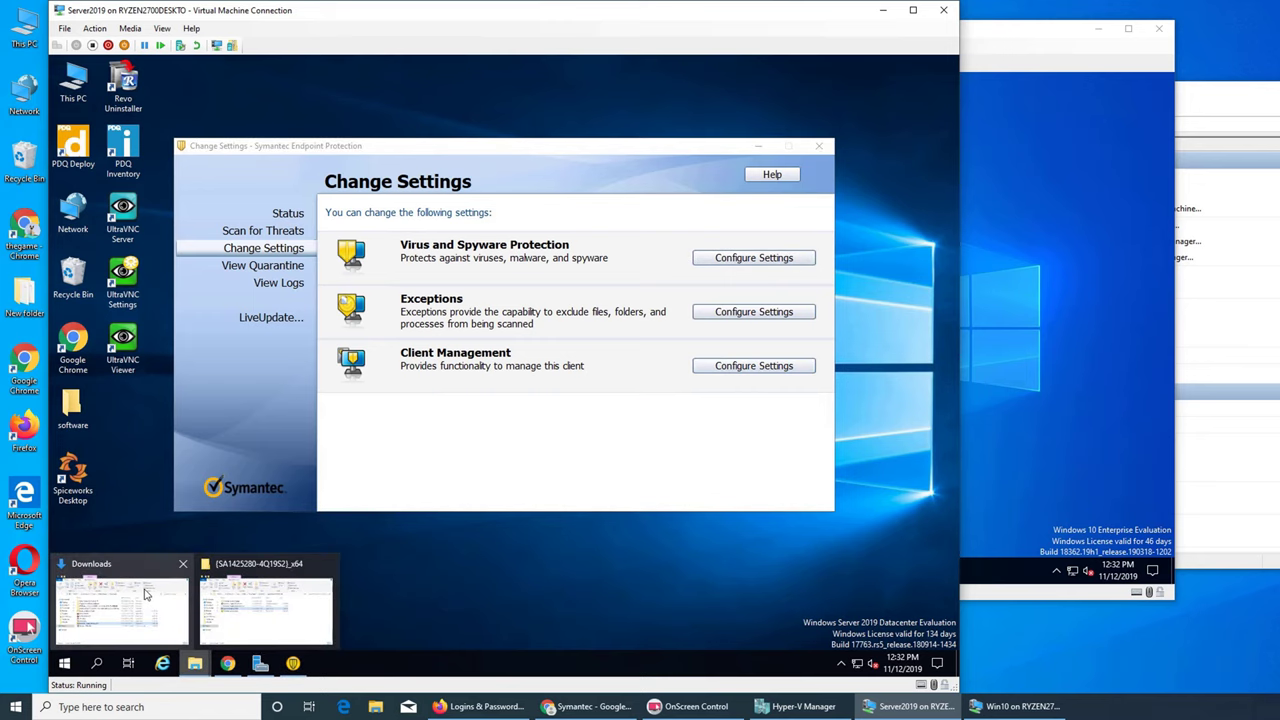
left_click(249, 599)
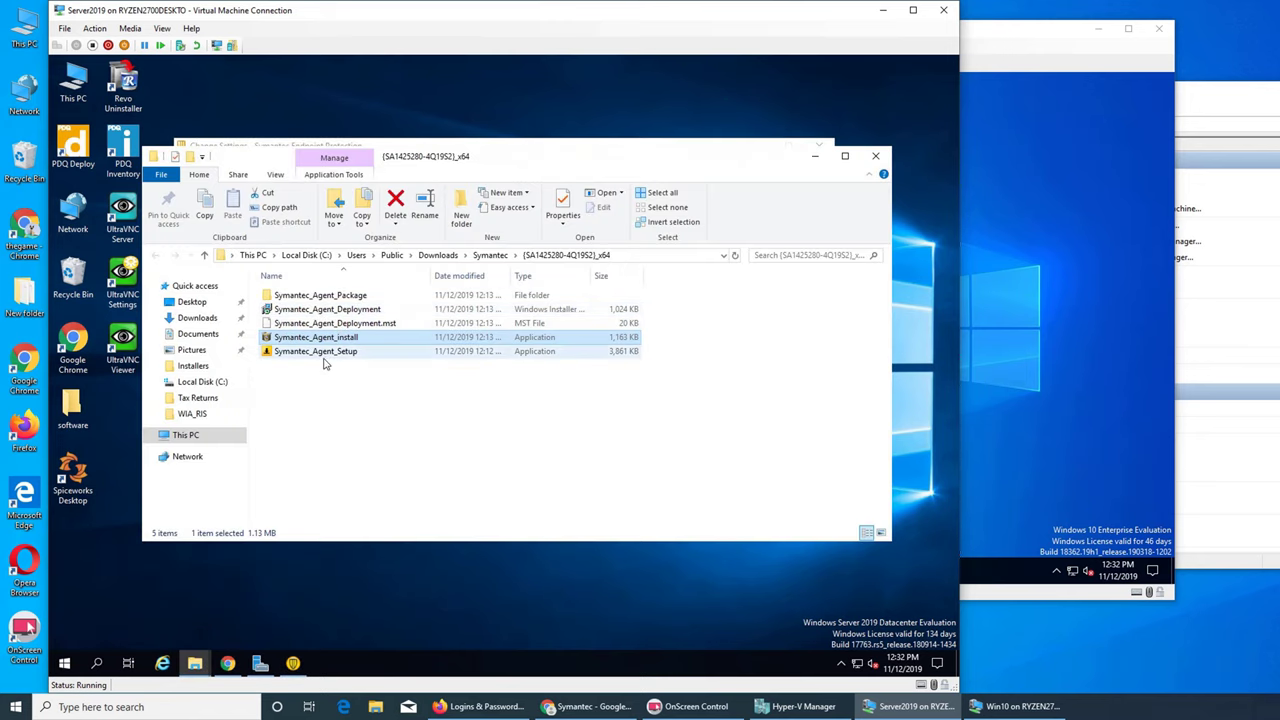
left_click(321, 358)
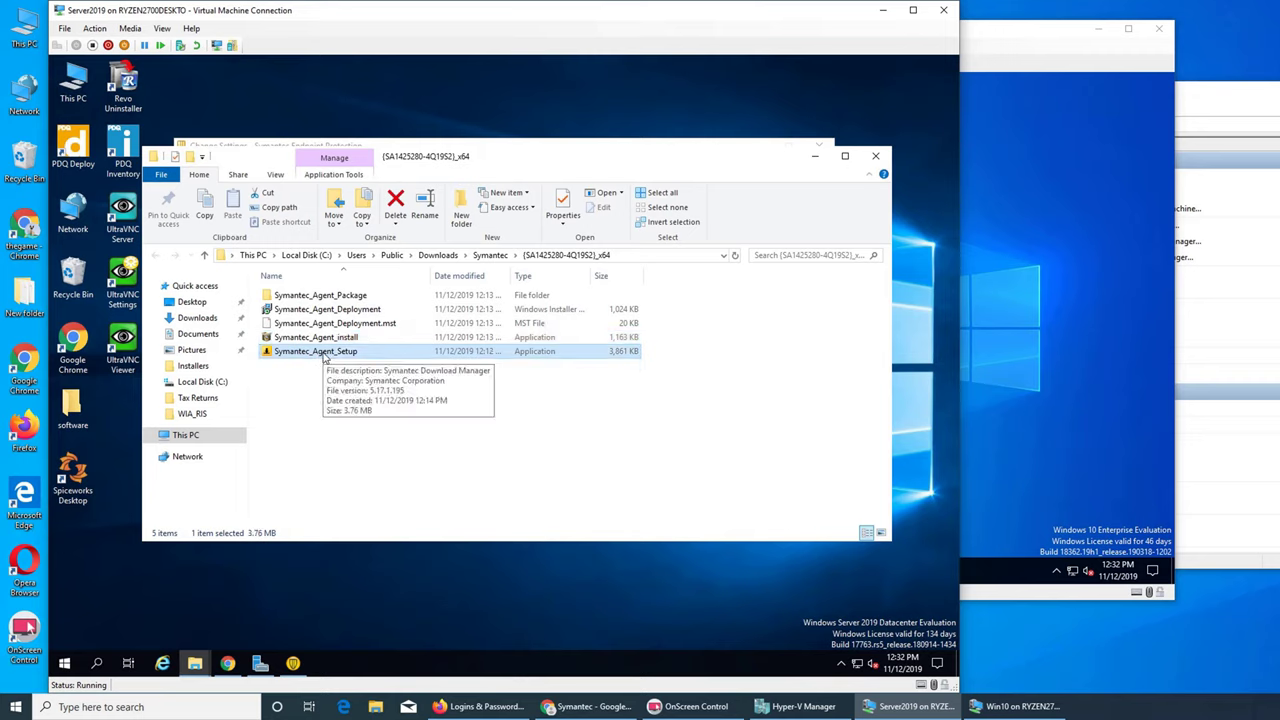
right_click(324, 359)
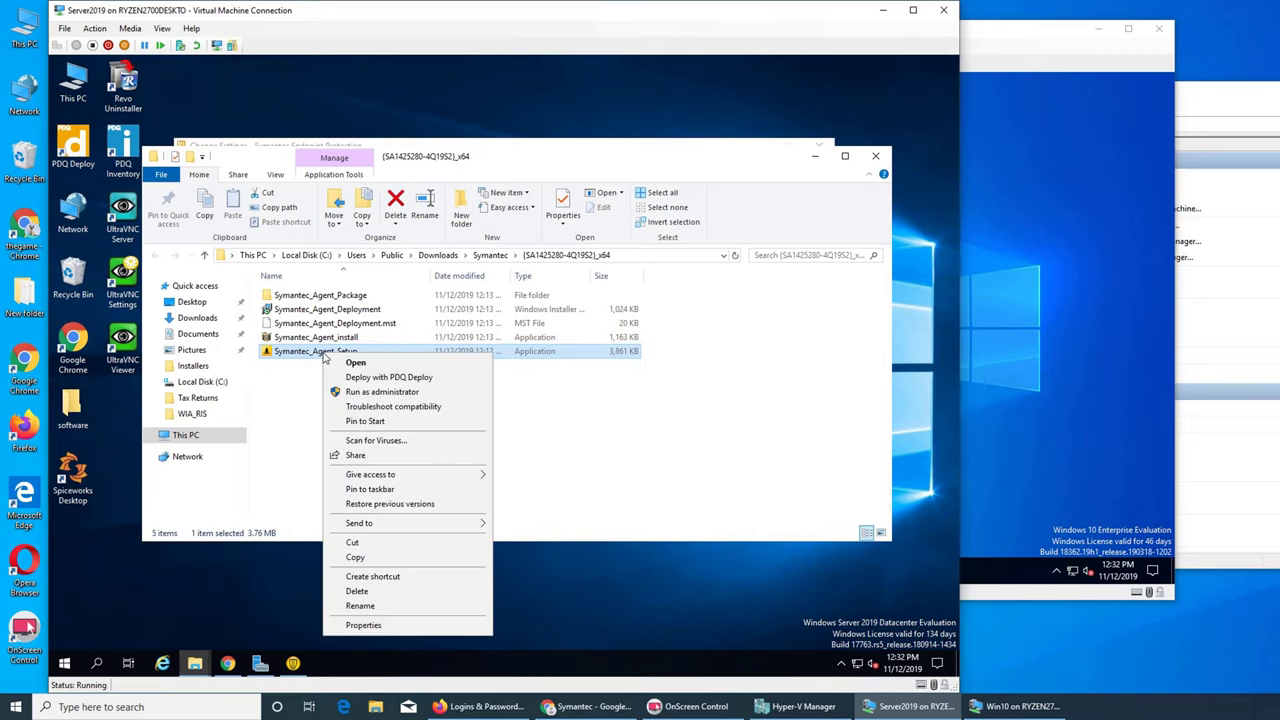
left_click(352, 362)
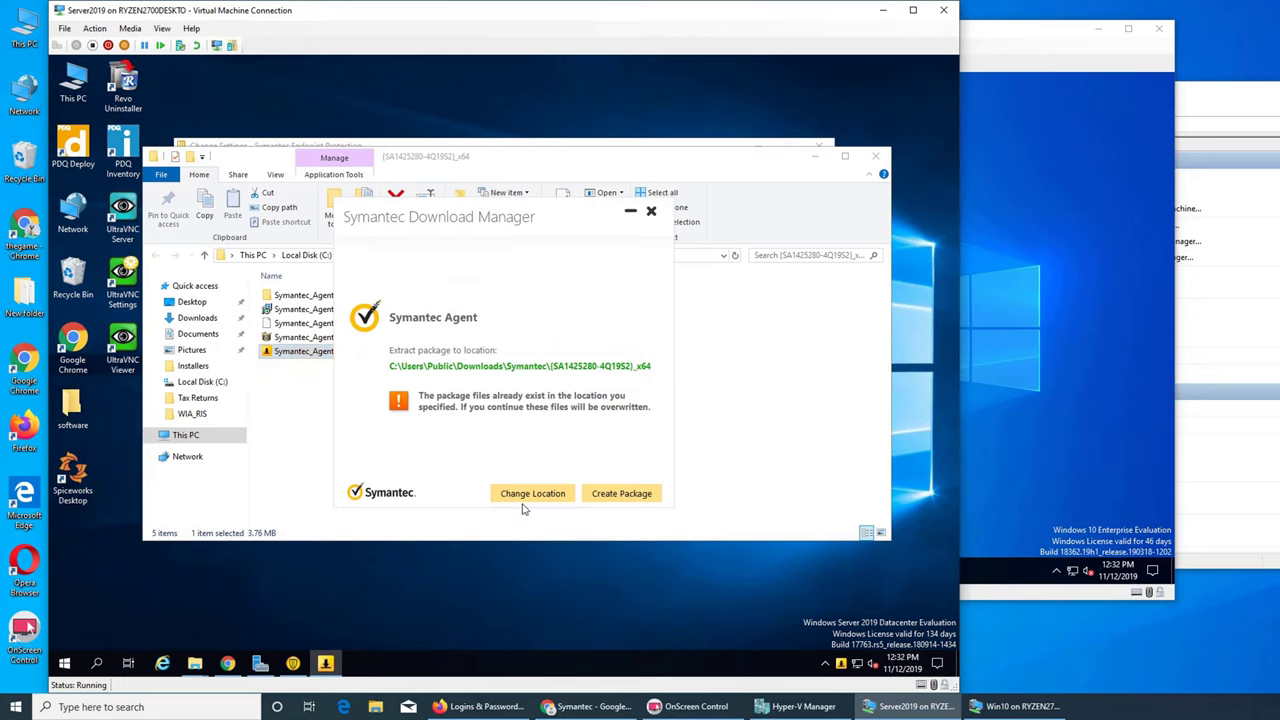
left_click(610, 494)
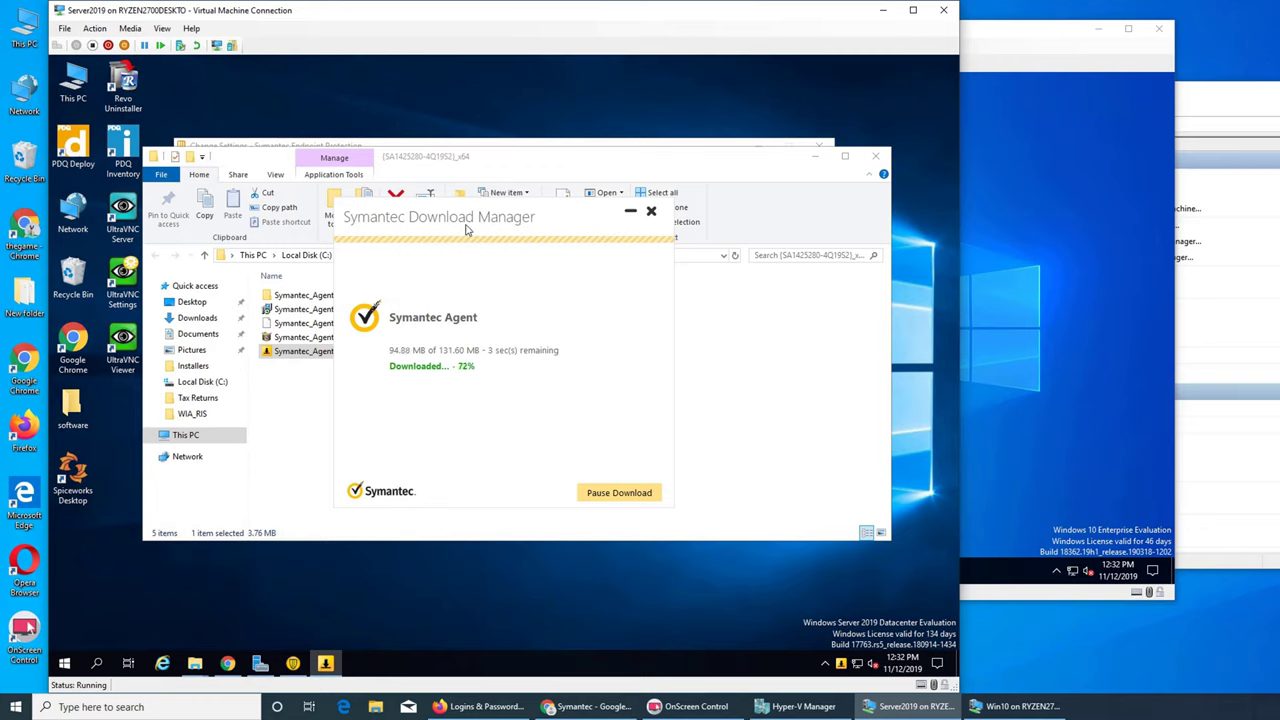
left_click_drag(466, 229, 611, 248)
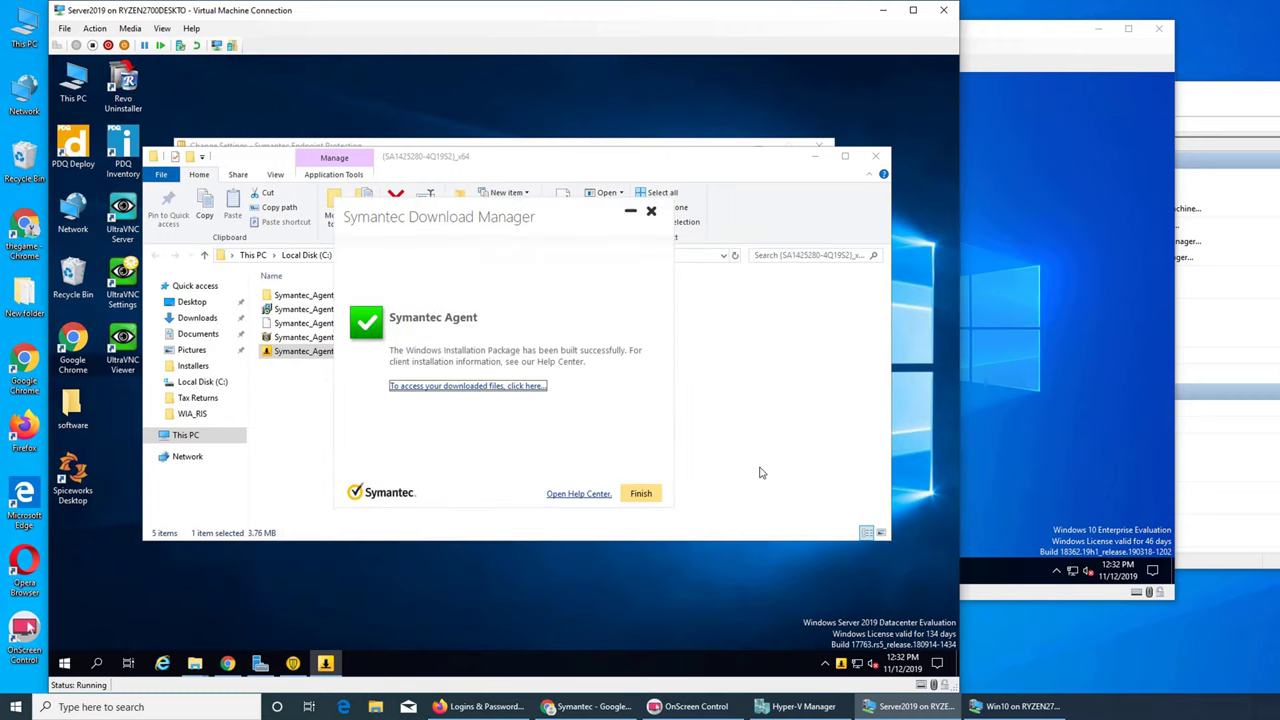
left_click(510, 388)
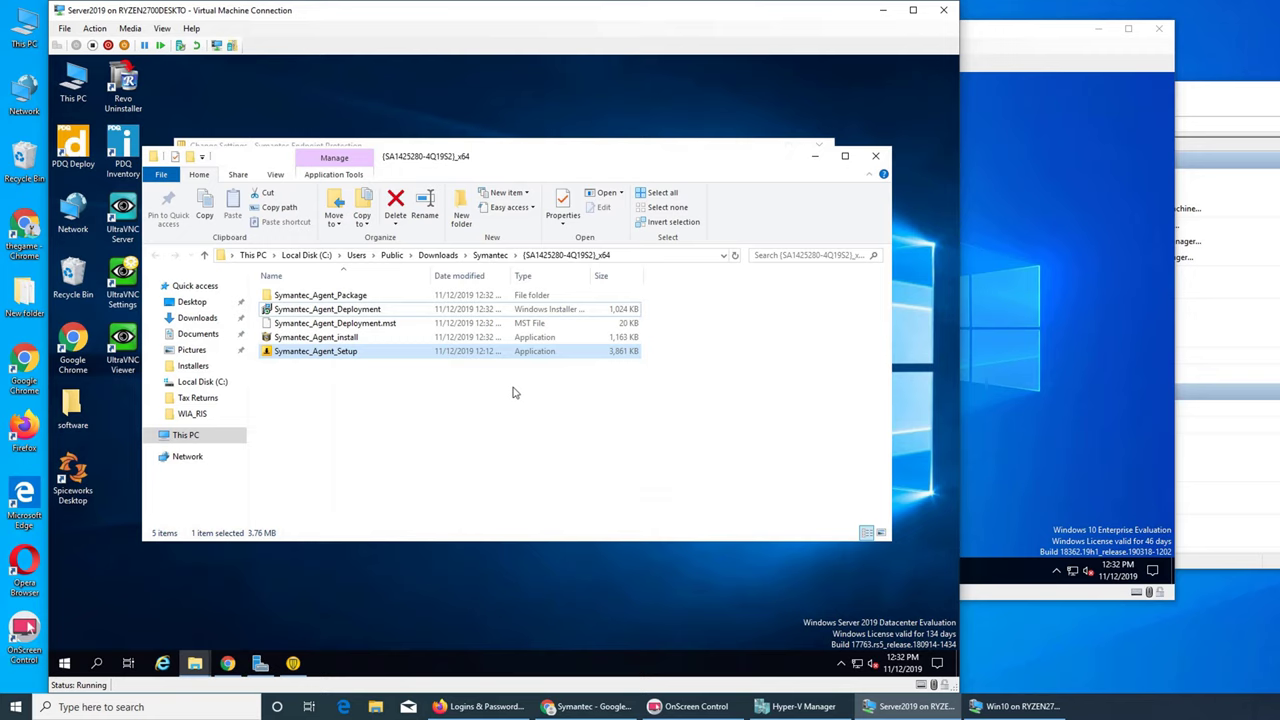
- Try installing Symantec_Agent_Deployment locally and dismiss the missing MST file error
left_click(365, 313)
right_click(365, 313)
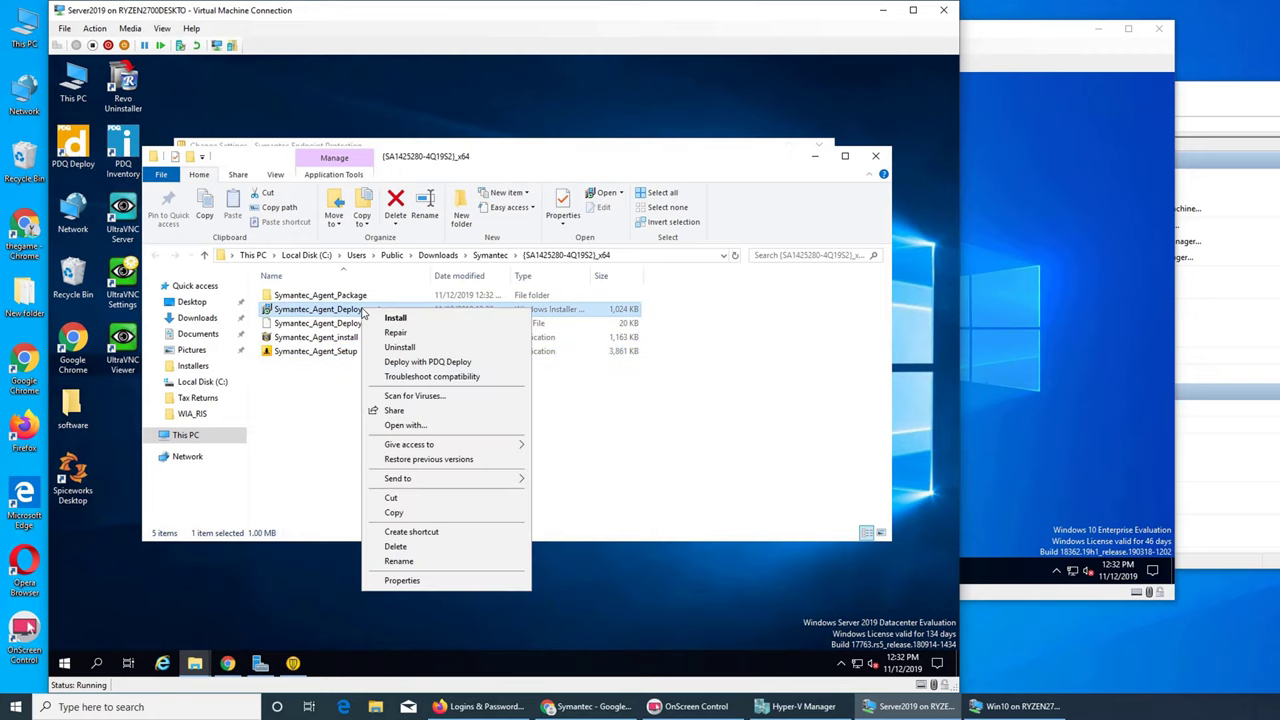
left_click(385, 317)
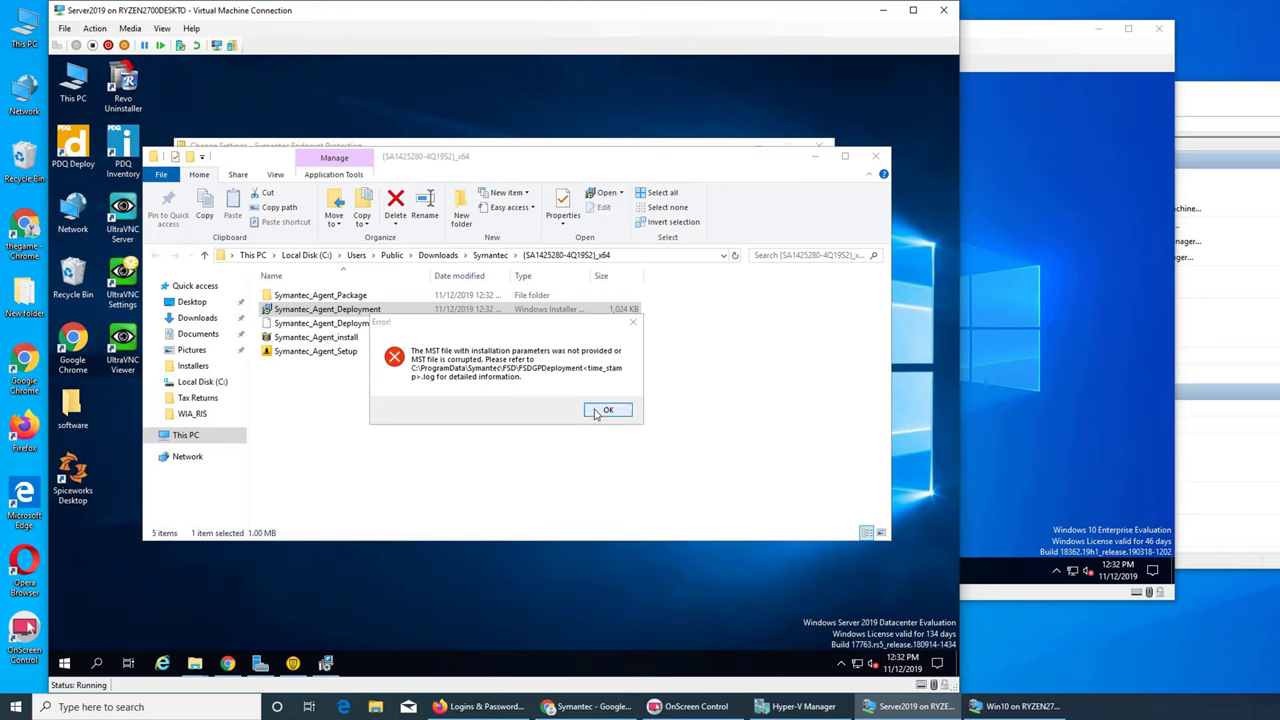
left_click(607, 411)
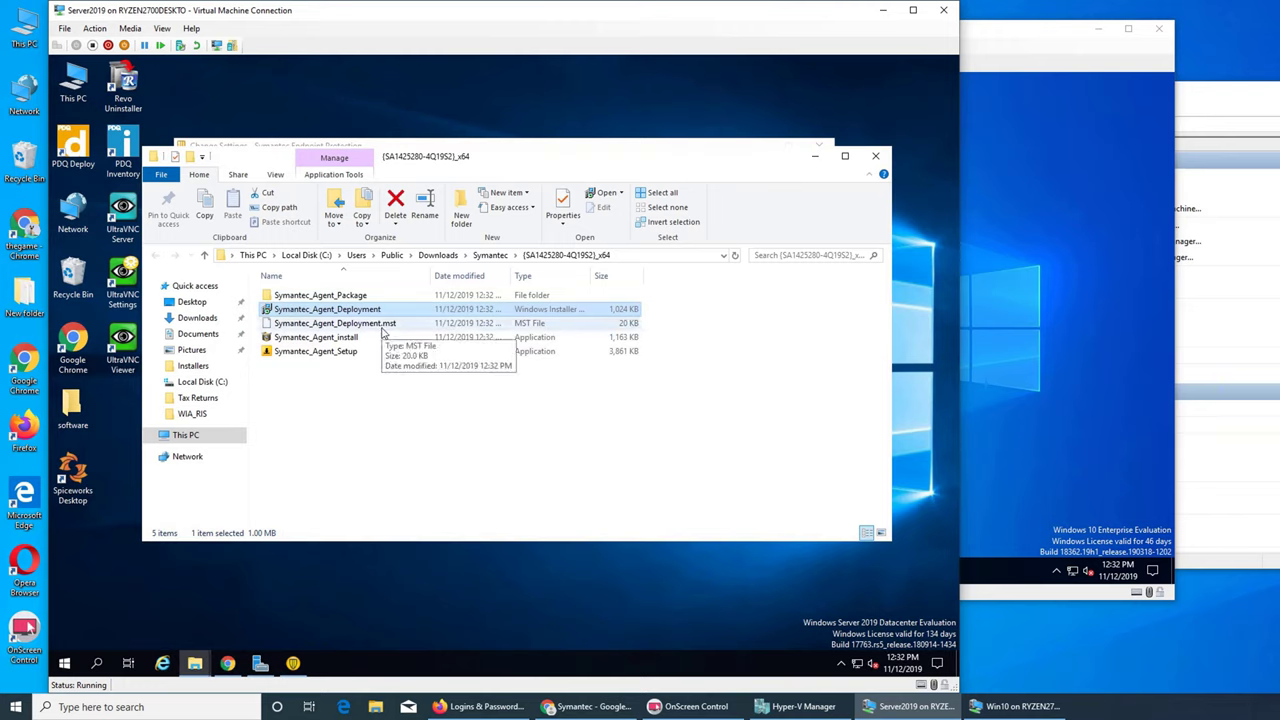
- Open the Symantec_Agent_Package folder, minimize it, and check the Win10 VM before returning to Server2019
double_click(346, 296)
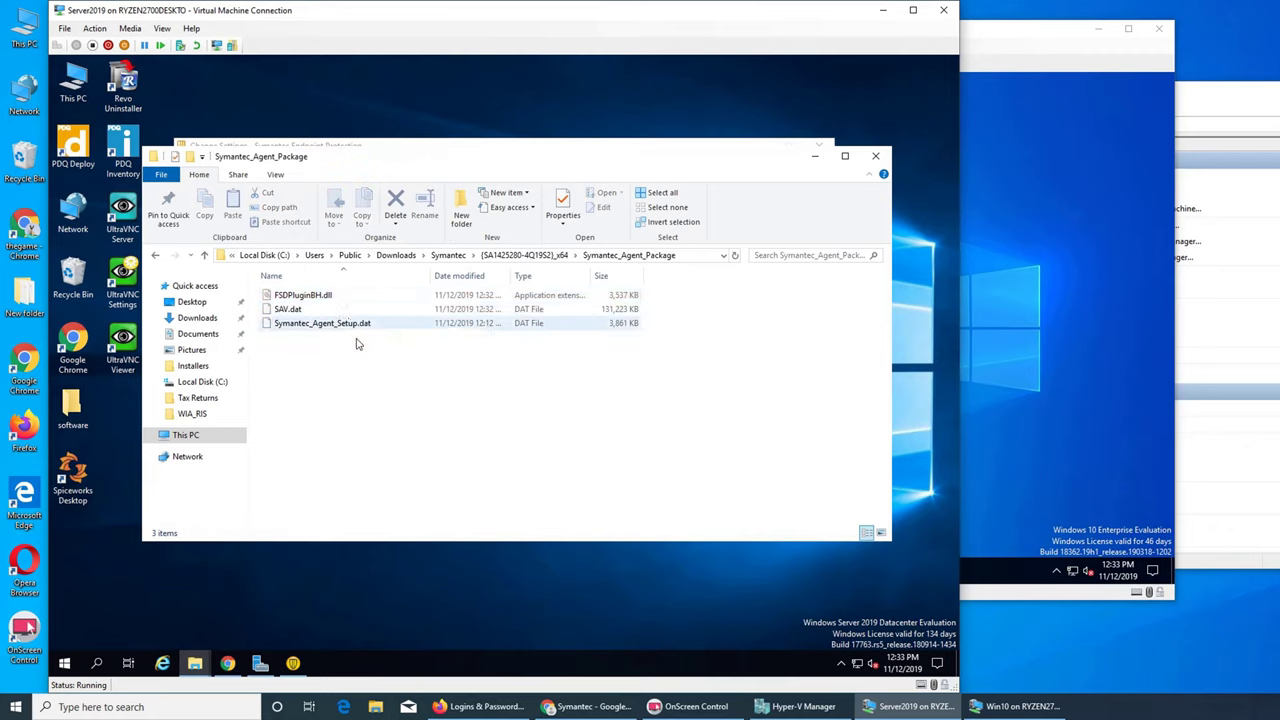
left_click(815, 156)
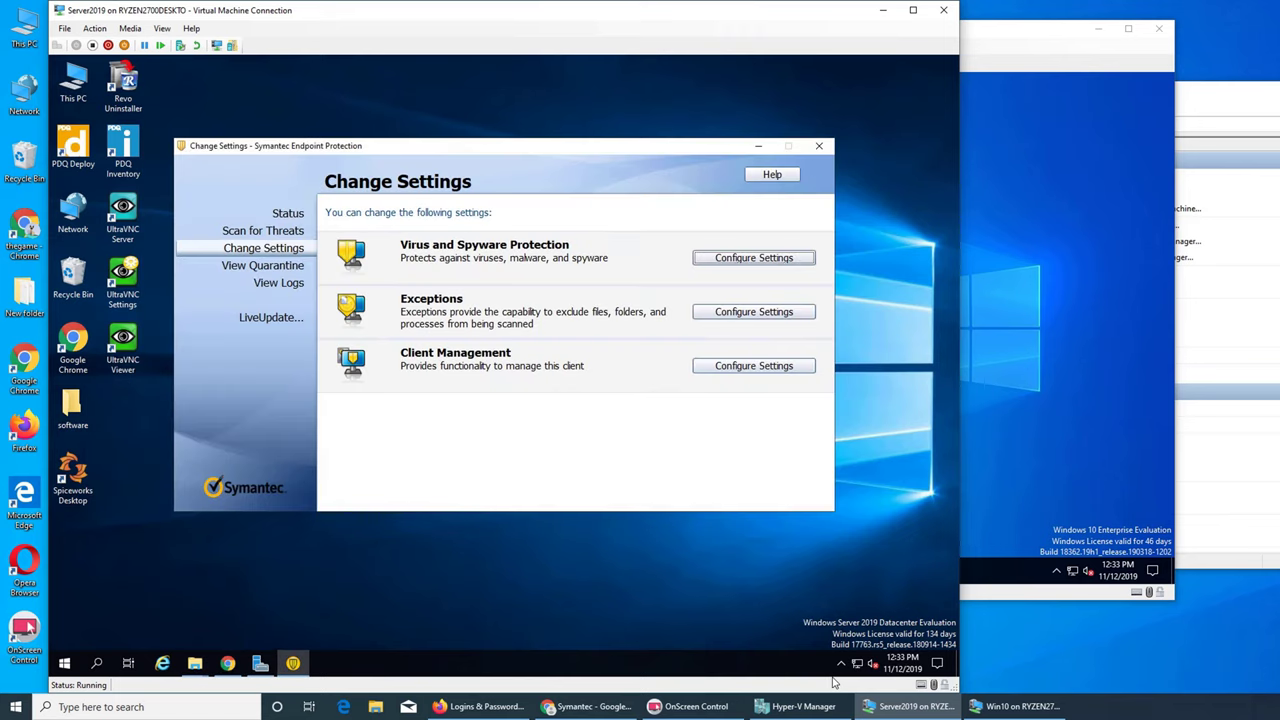
left_click(996, 708)
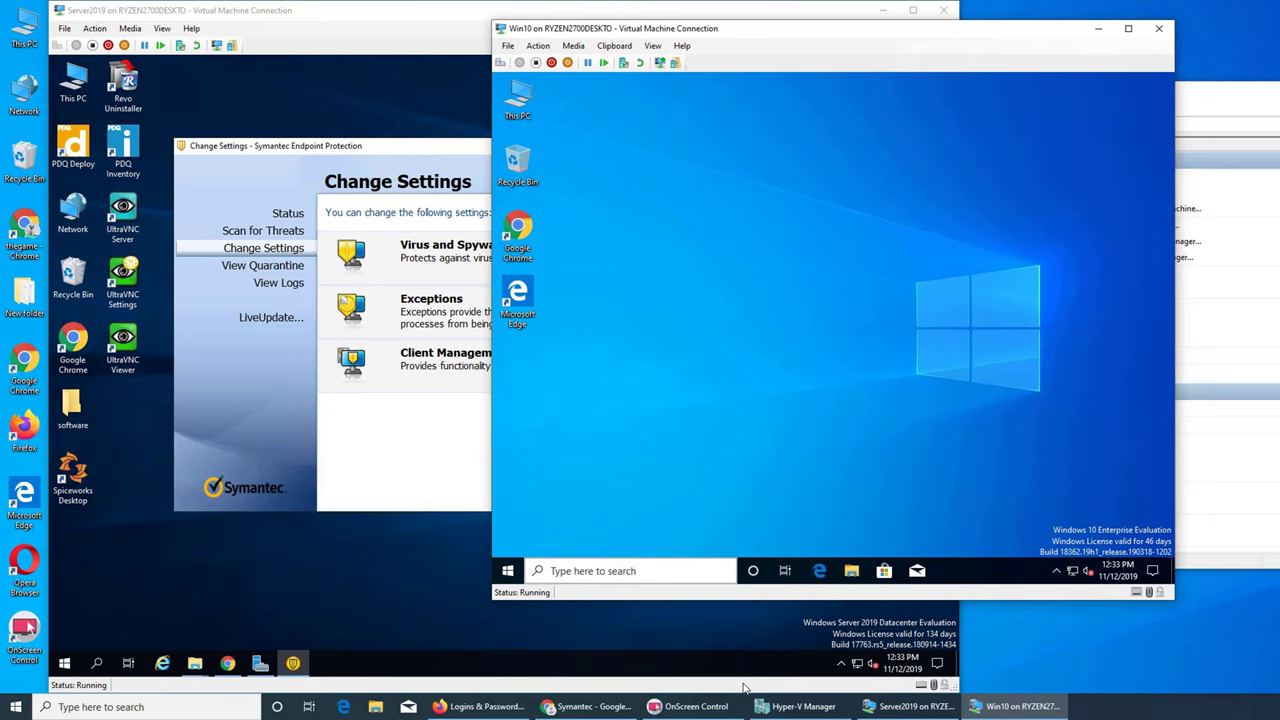
left_click(902, 706)
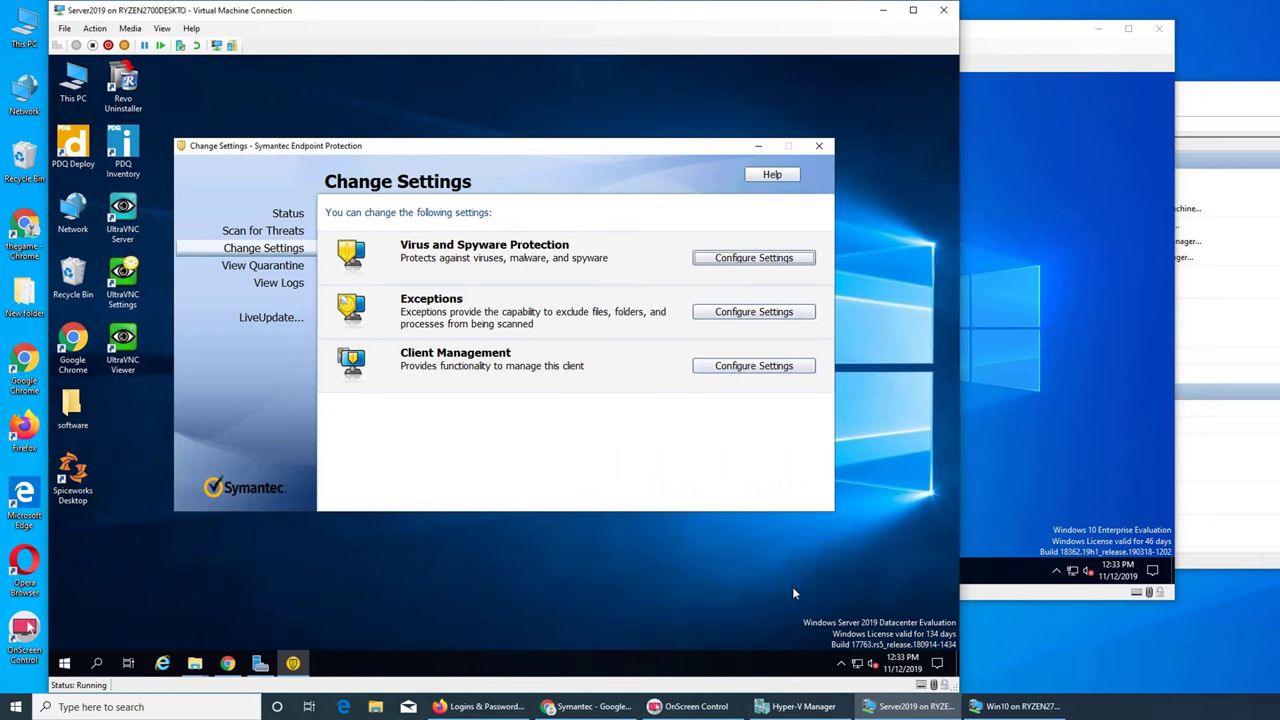
left_click(1019, 706)
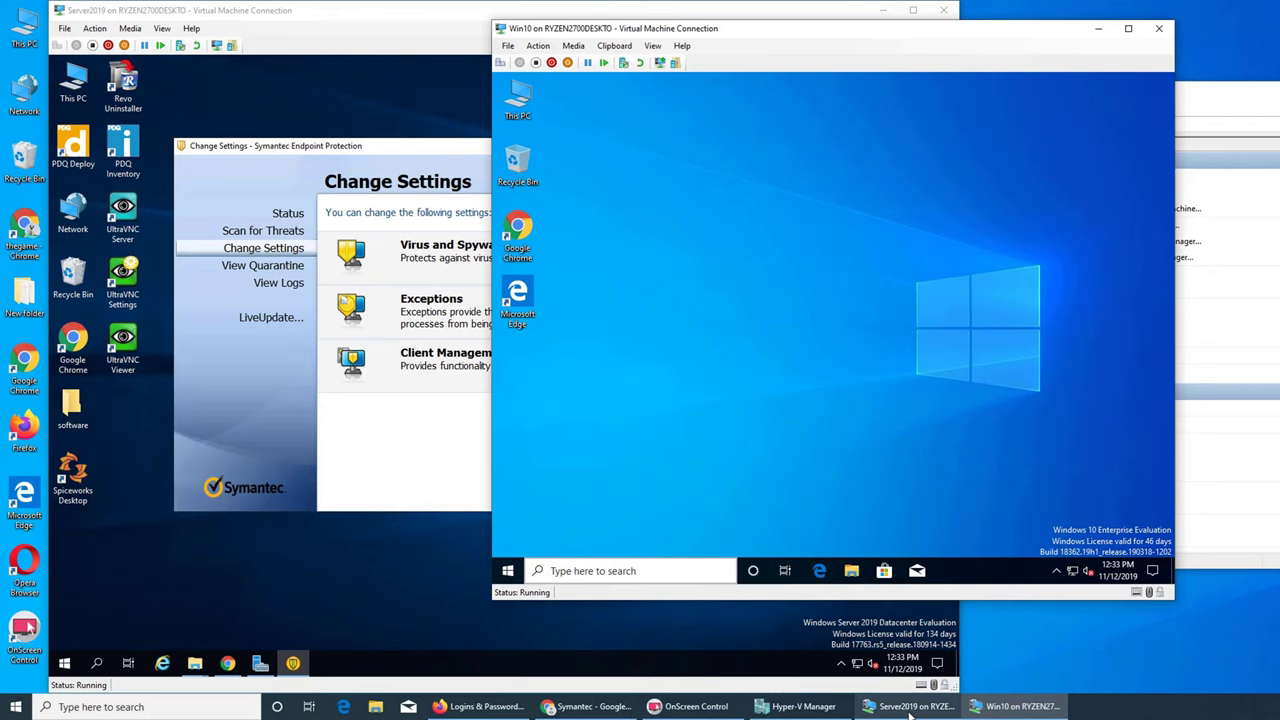
left_click(905, 706)
- Restore the package folder window and go back up to the x64 package folder
left_click(195, 663)
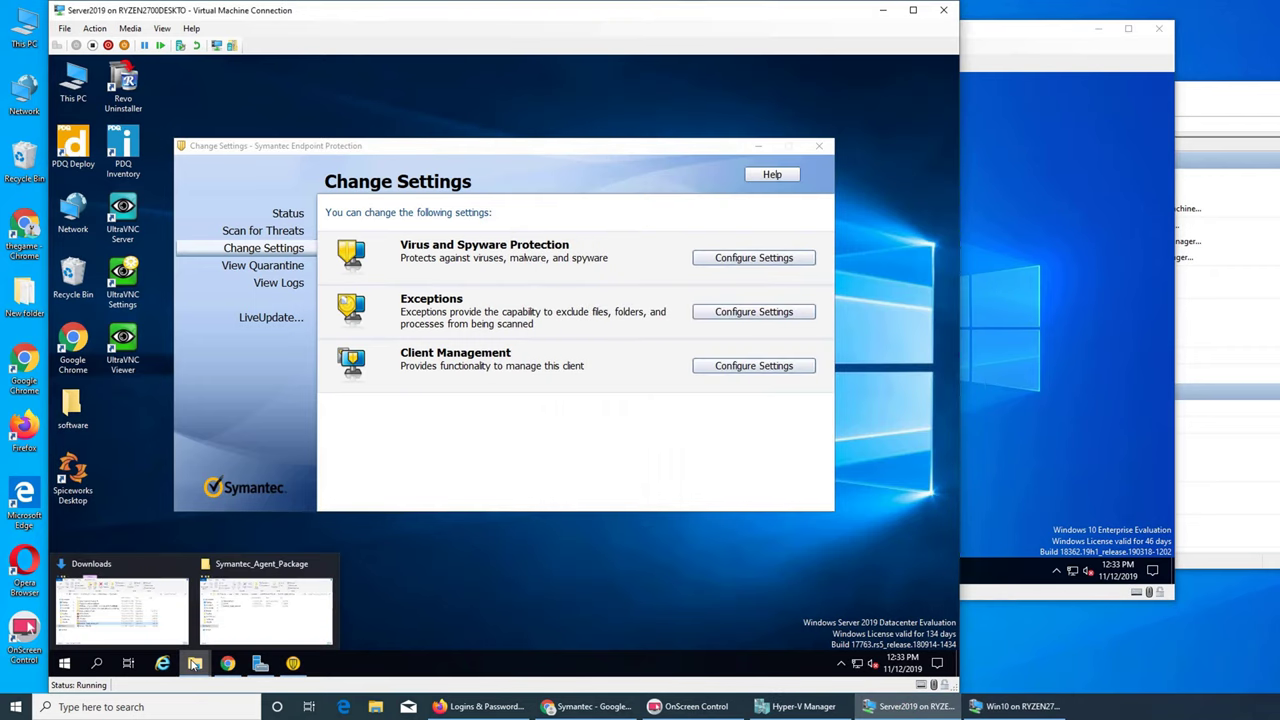
left_click(265, 588)
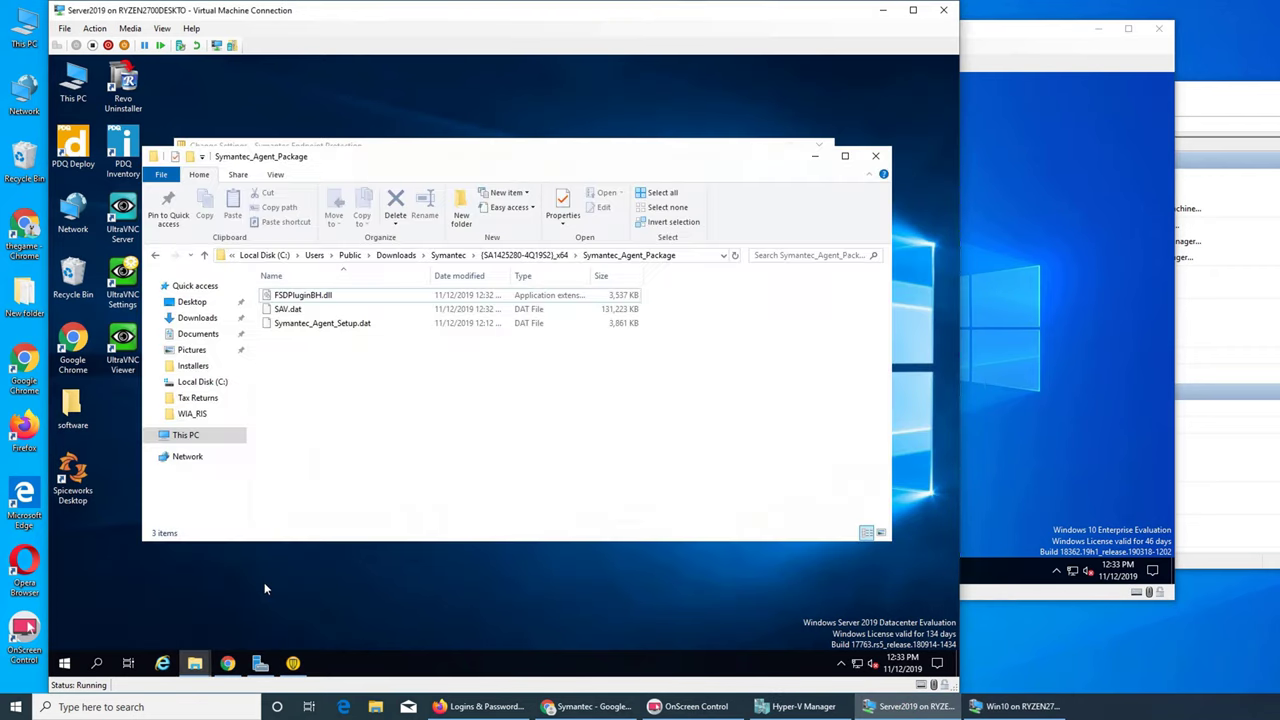
left_click(525, 255)
left_click(336, 311)
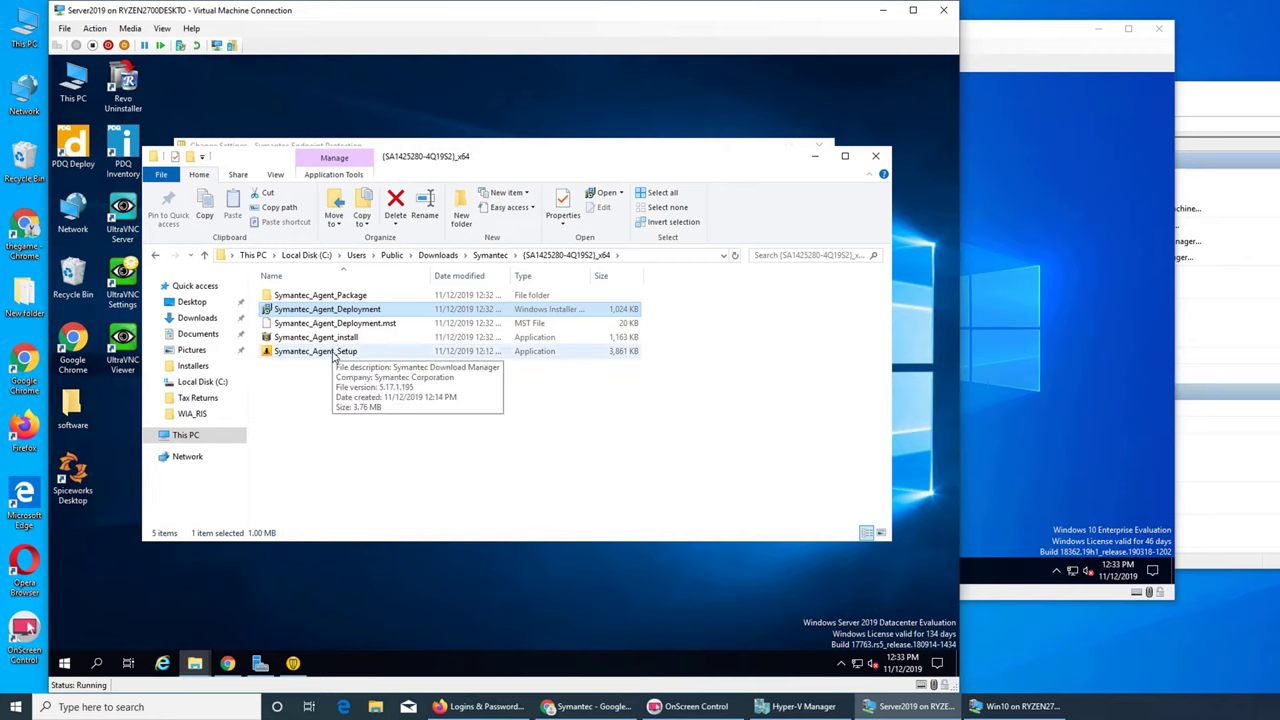
right_click(334, 357)
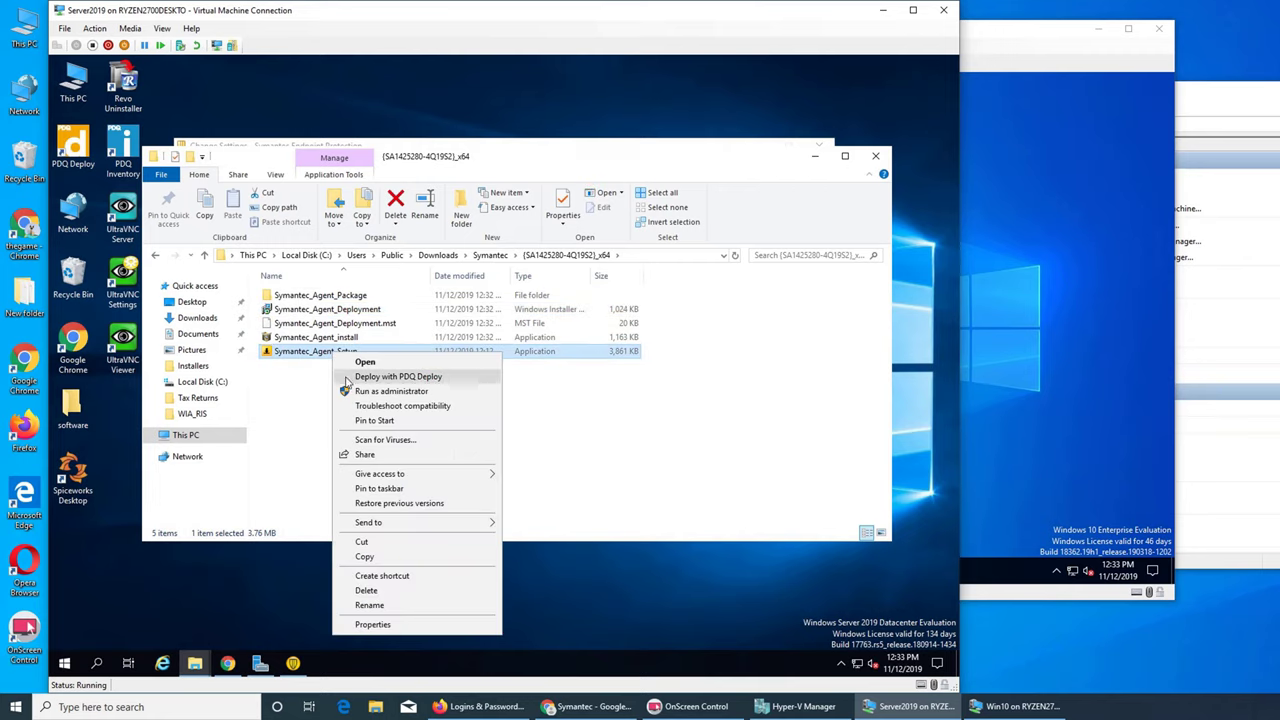
- Package Symantec_Agent_Setup in PDQ Deploy as 'symantec agent' with a custom command line, then save it
left_click(347, 383)
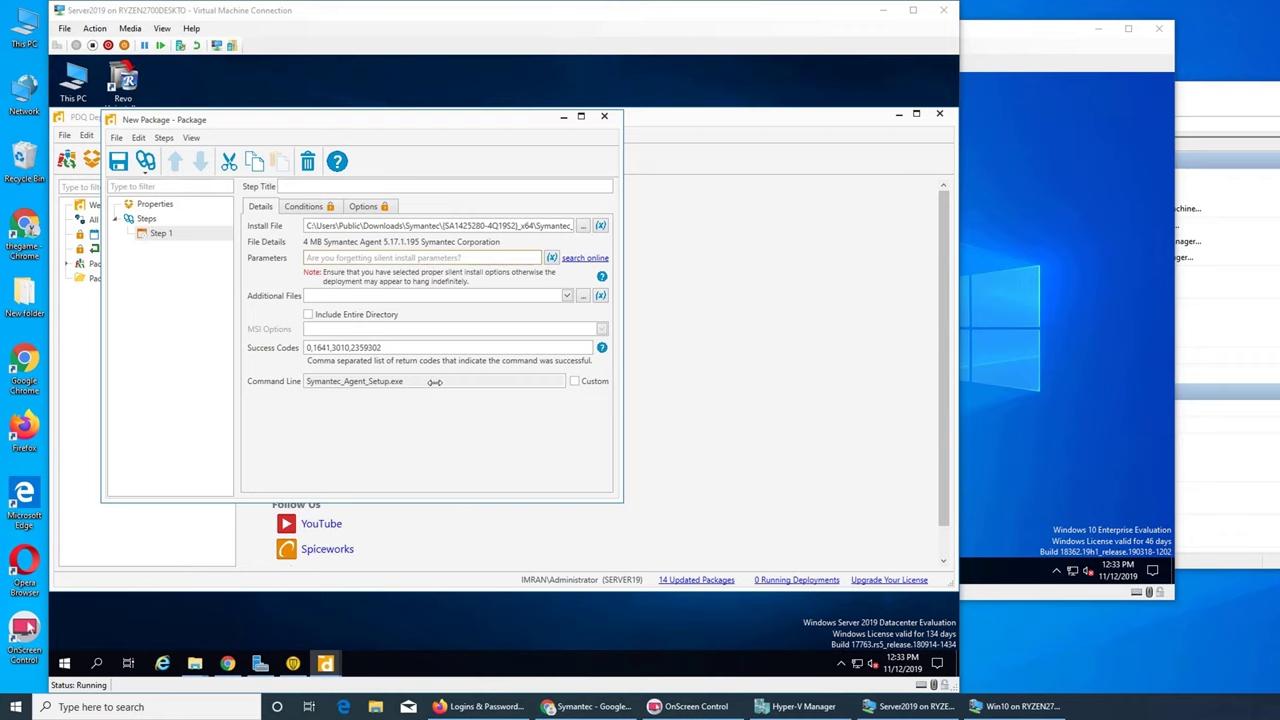
left_click(574, 381)
left_click(429, 381)
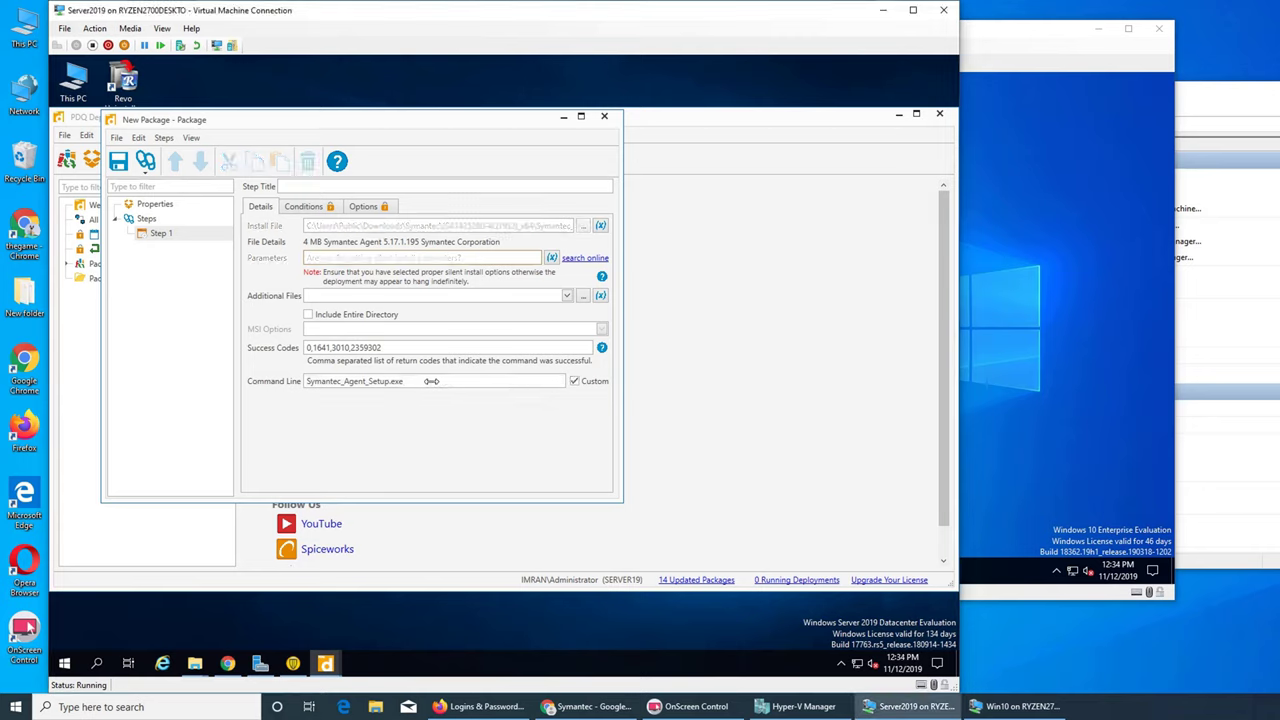
type("/s")
left_click(160, 205)
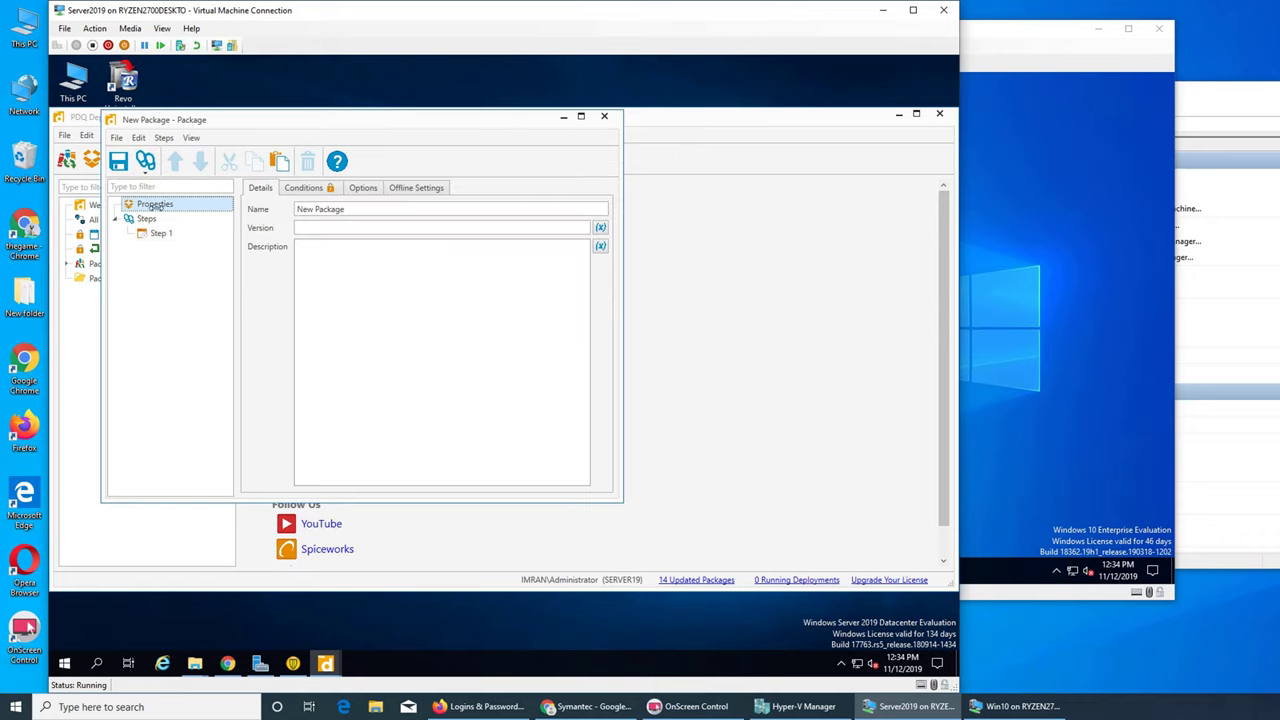
double_click(340, 209)
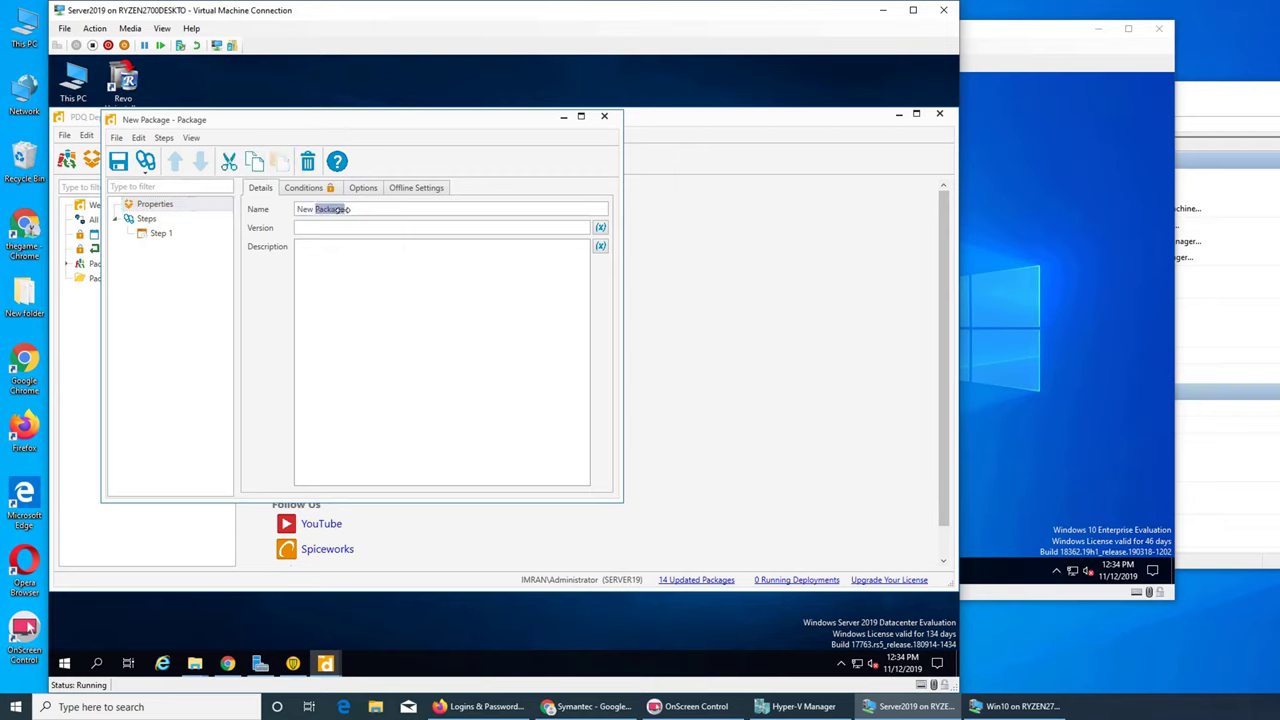
key("BackSpace")
key("BackSpace")
key("BackSpace")
key("BackSpace")
key("BackSpace")
type("sym")
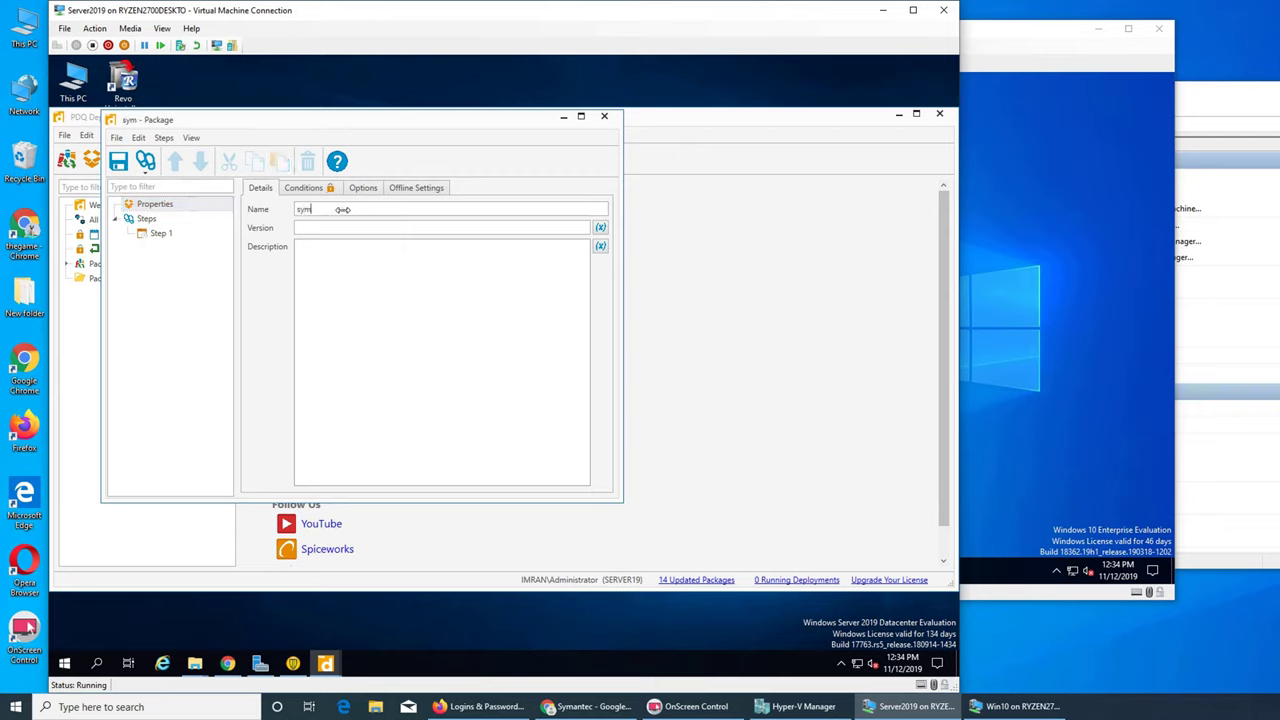
type("antec agent")
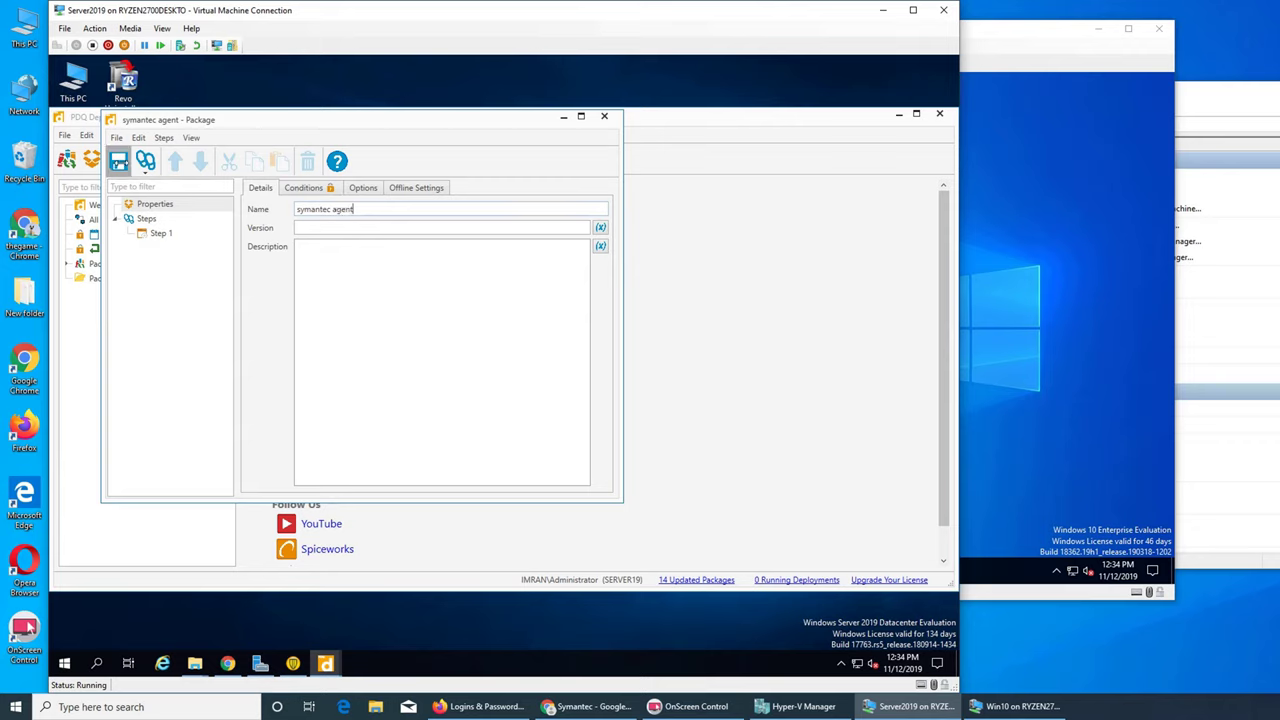
left_click(118, 161)
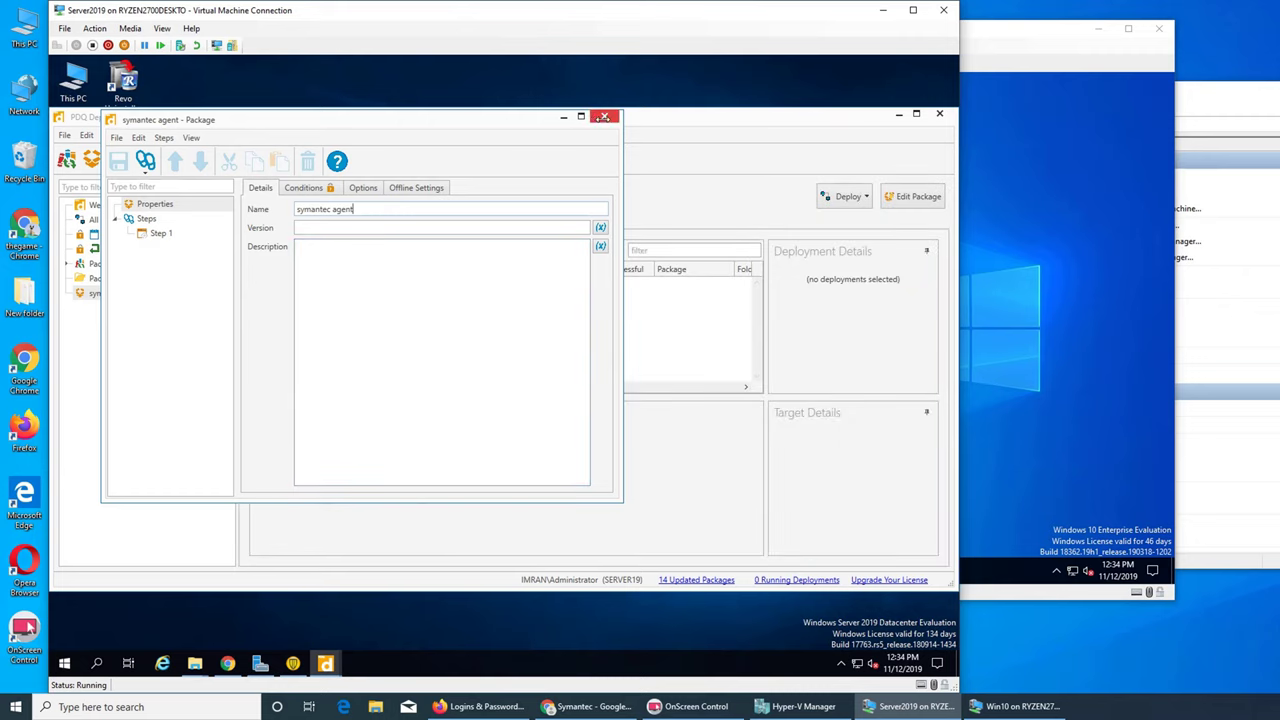
left_click(603, 117)
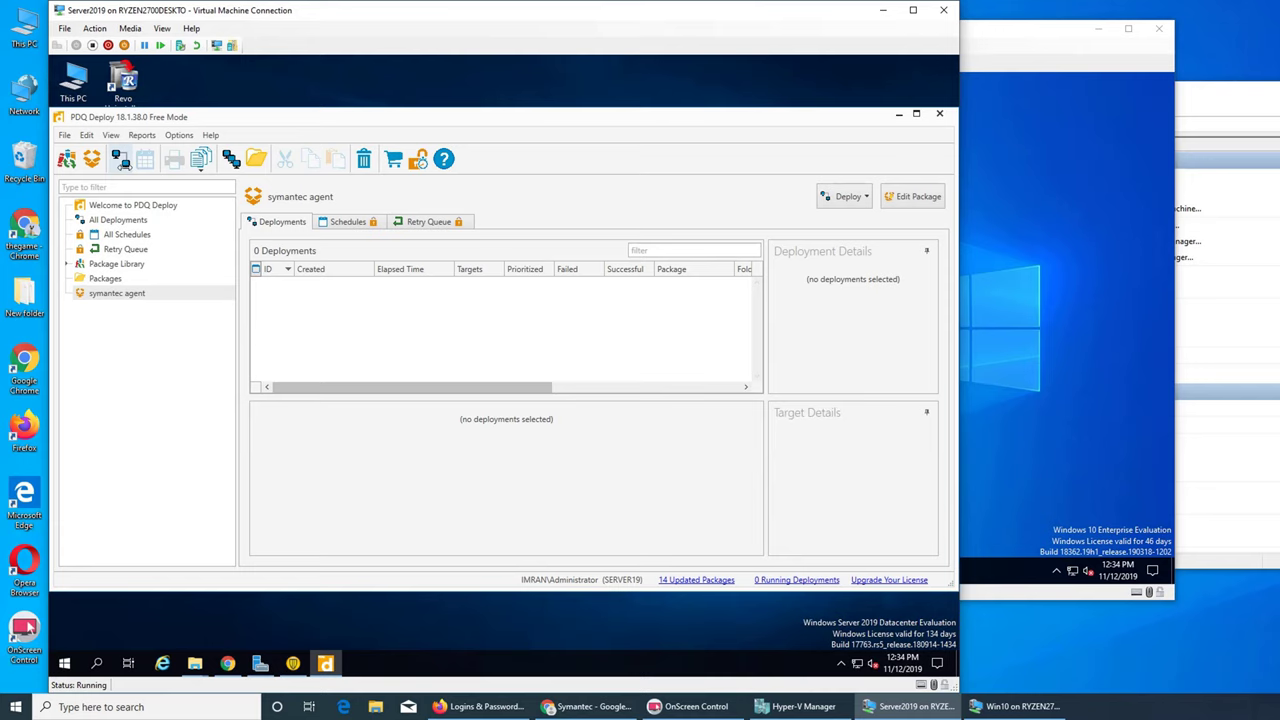
- Deploy symantec agent once to WIN10, chosen from an Active Directory container
left_click(120, 160)
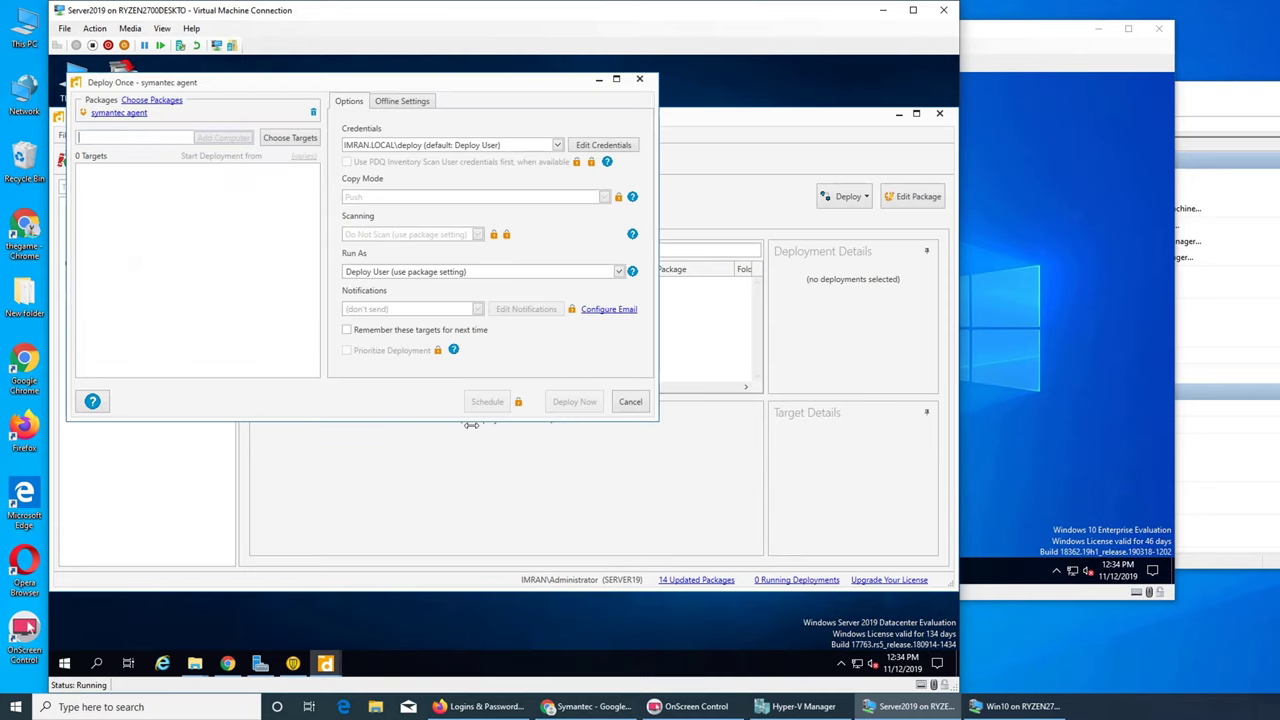
left_click(291, 137)
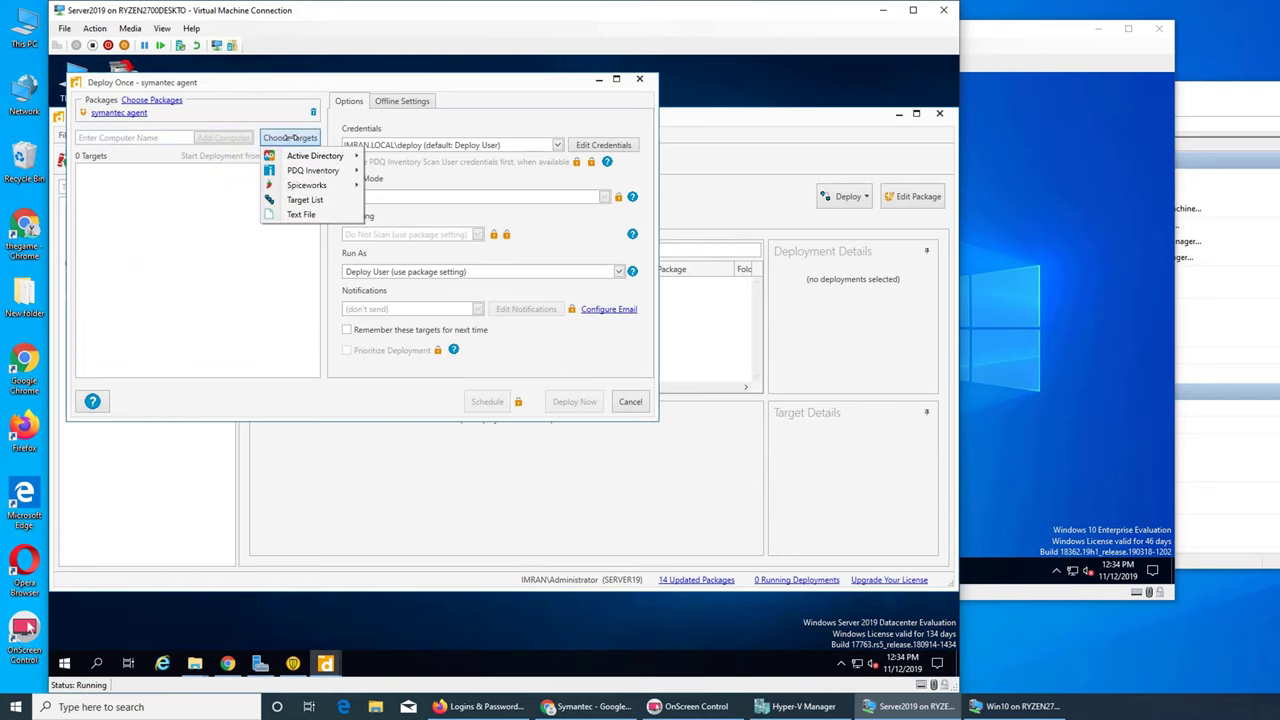
mouse_move(340, 156)
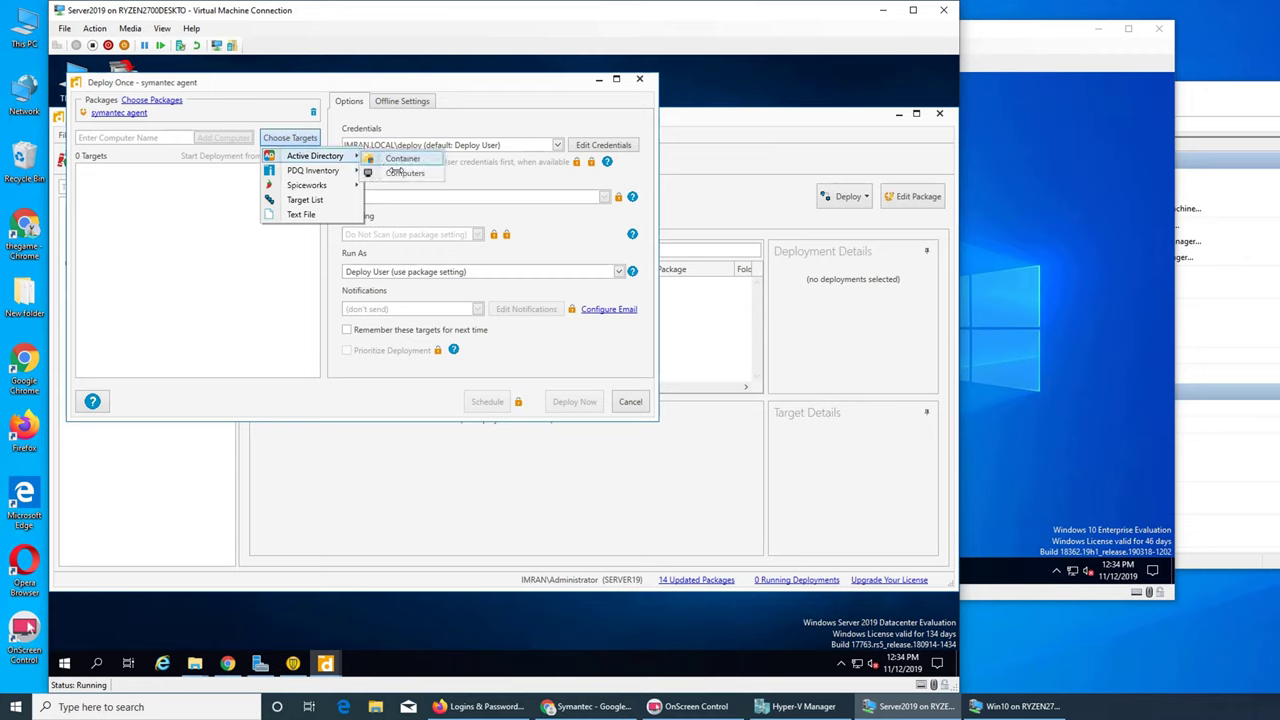
left_click(393, 160)
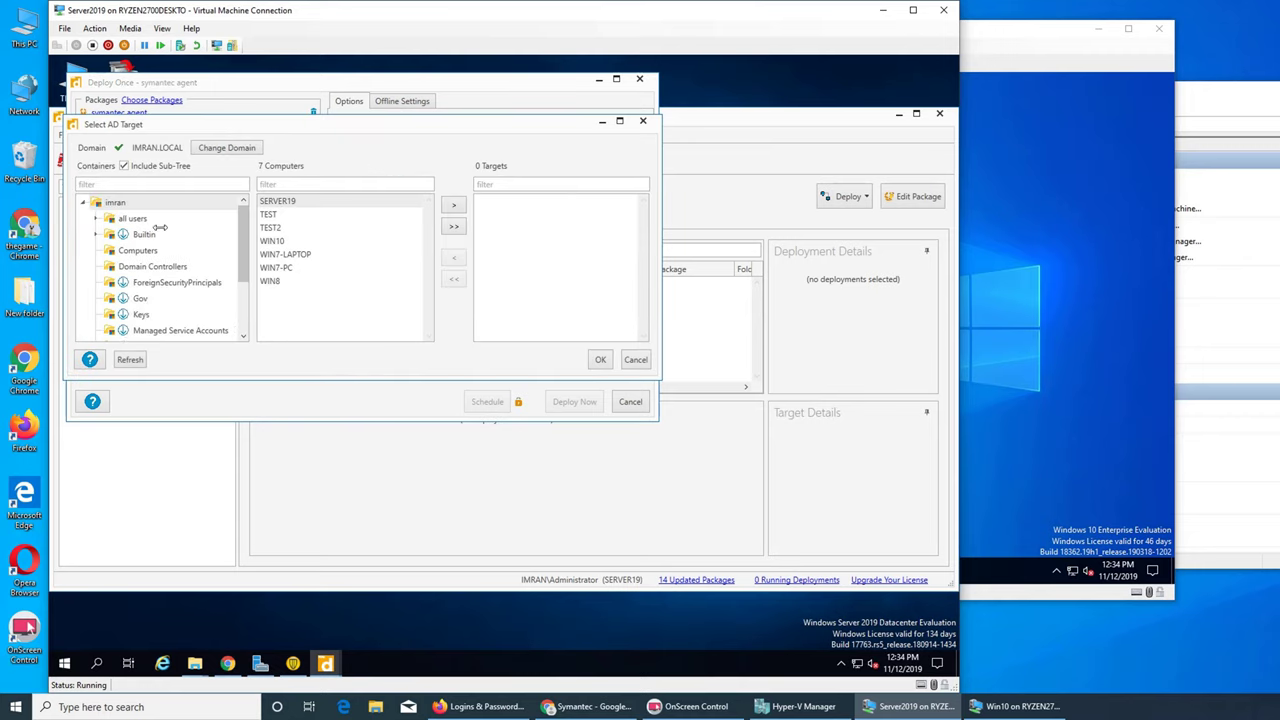
left_click(273, 242)
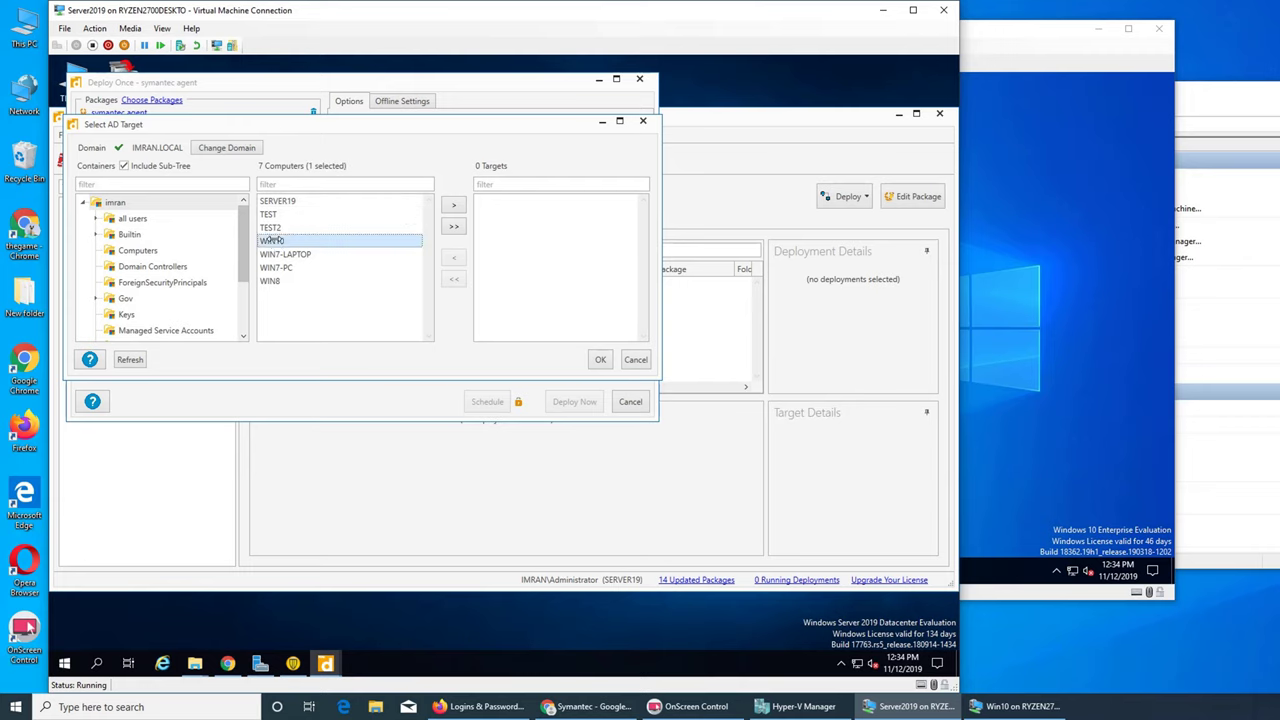
left_click(453, 204)
left_click(595, 360)
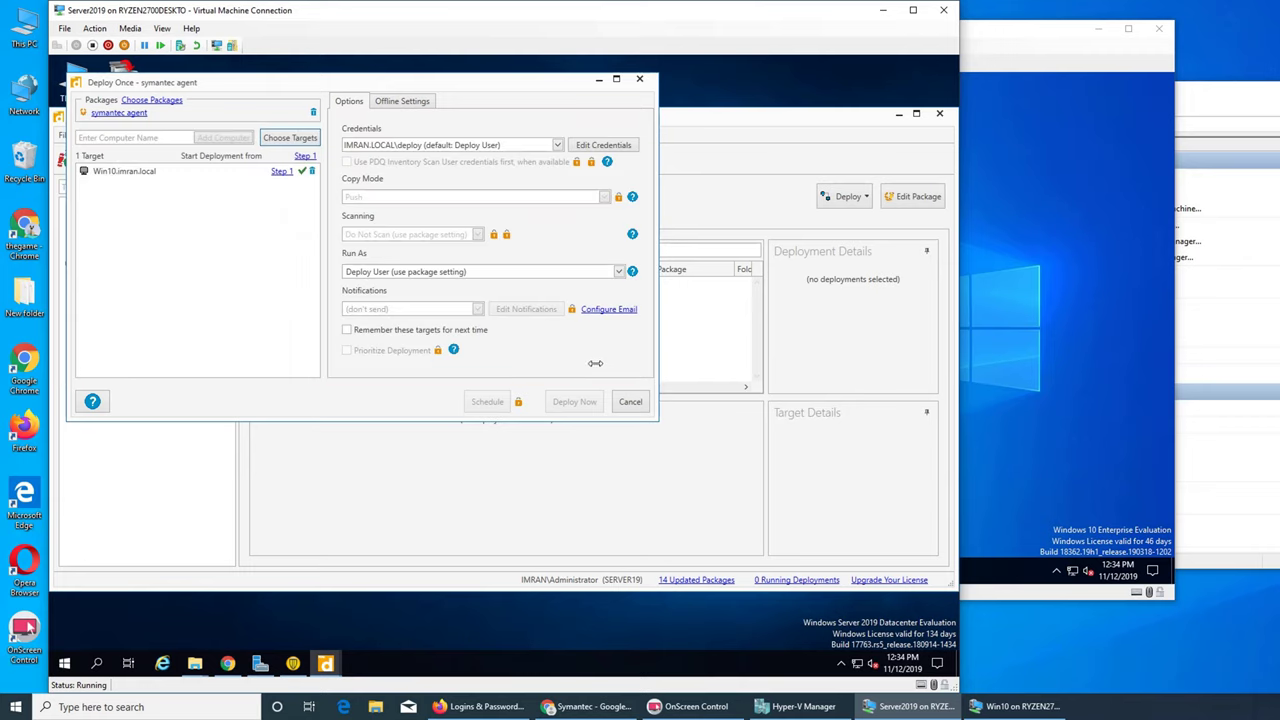
left_click(574, 402)
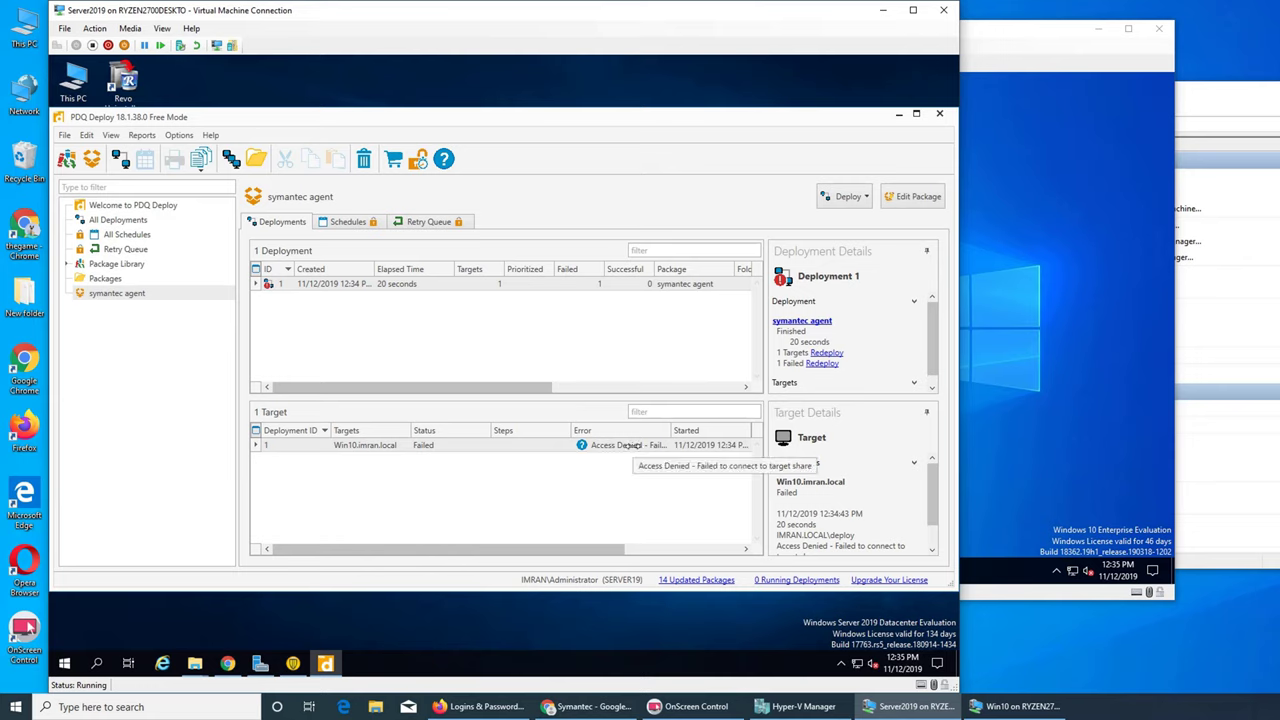
- Check the Win10 machine's hidden tray icons, then return to the server and minimize PDQ Deploy
left_click(1067, 416)
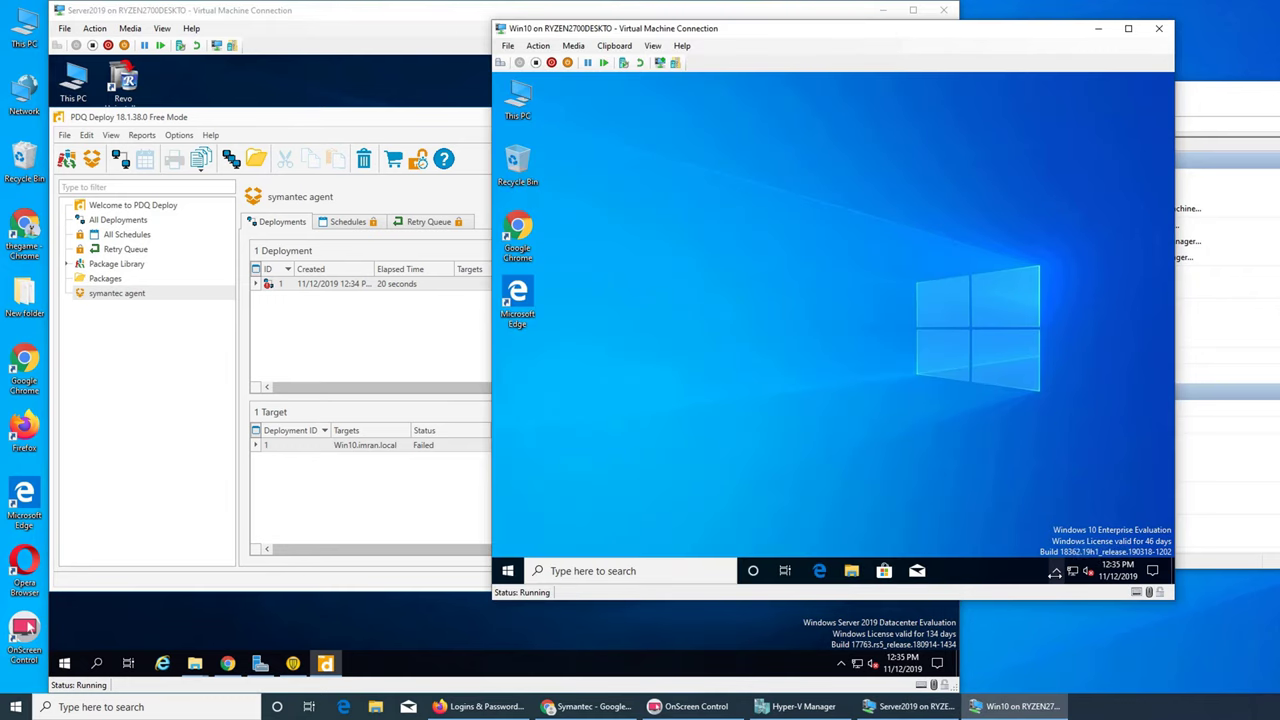
left_click(1055, 571)
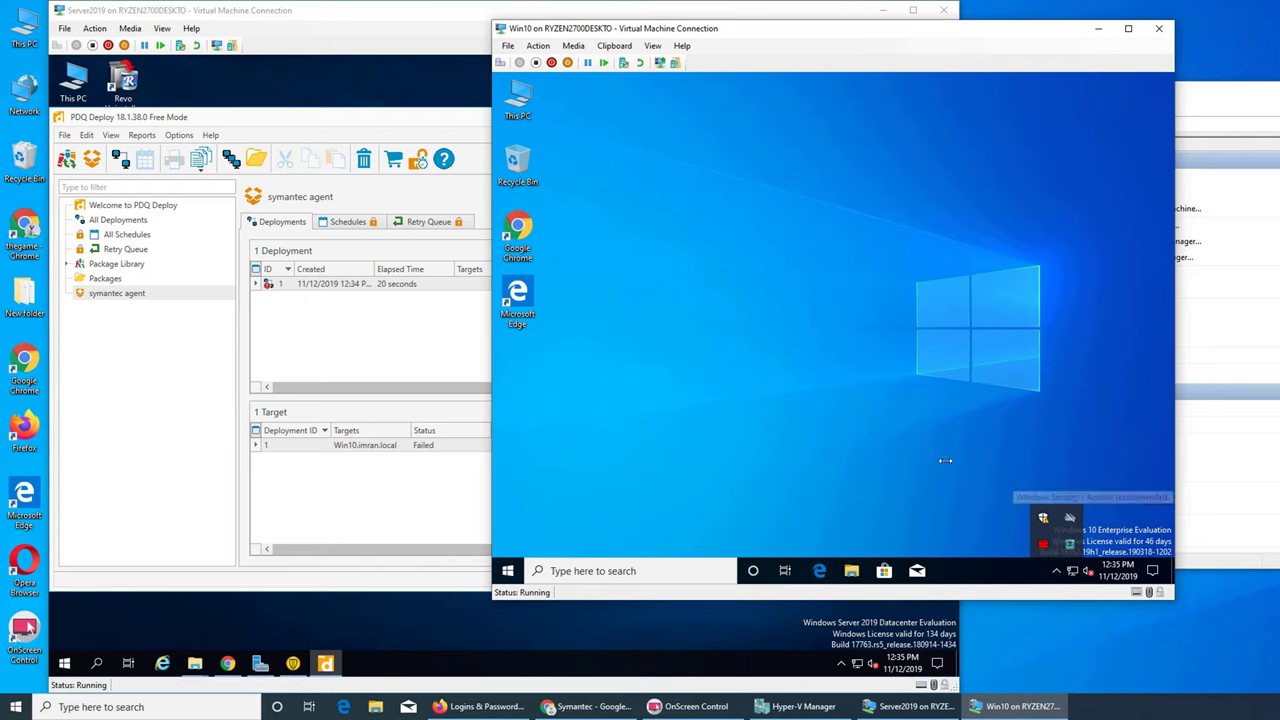
left_click(361, 510)
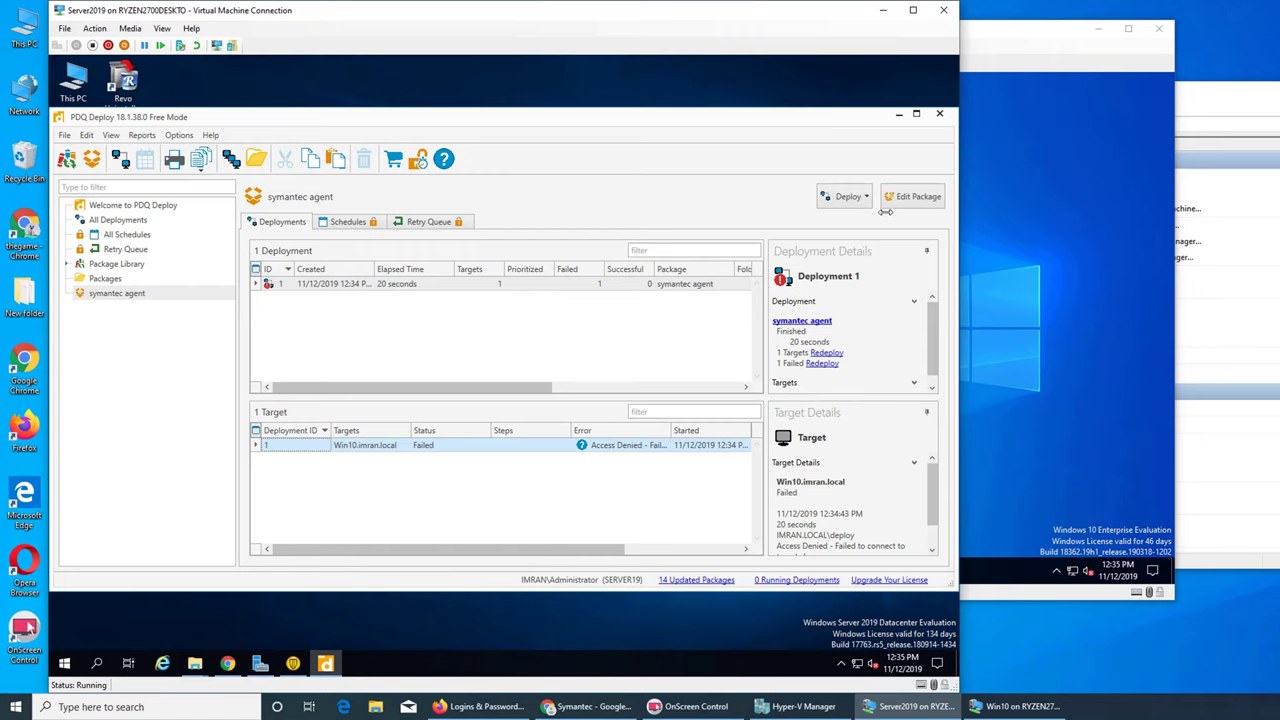
left_click(897, 114)
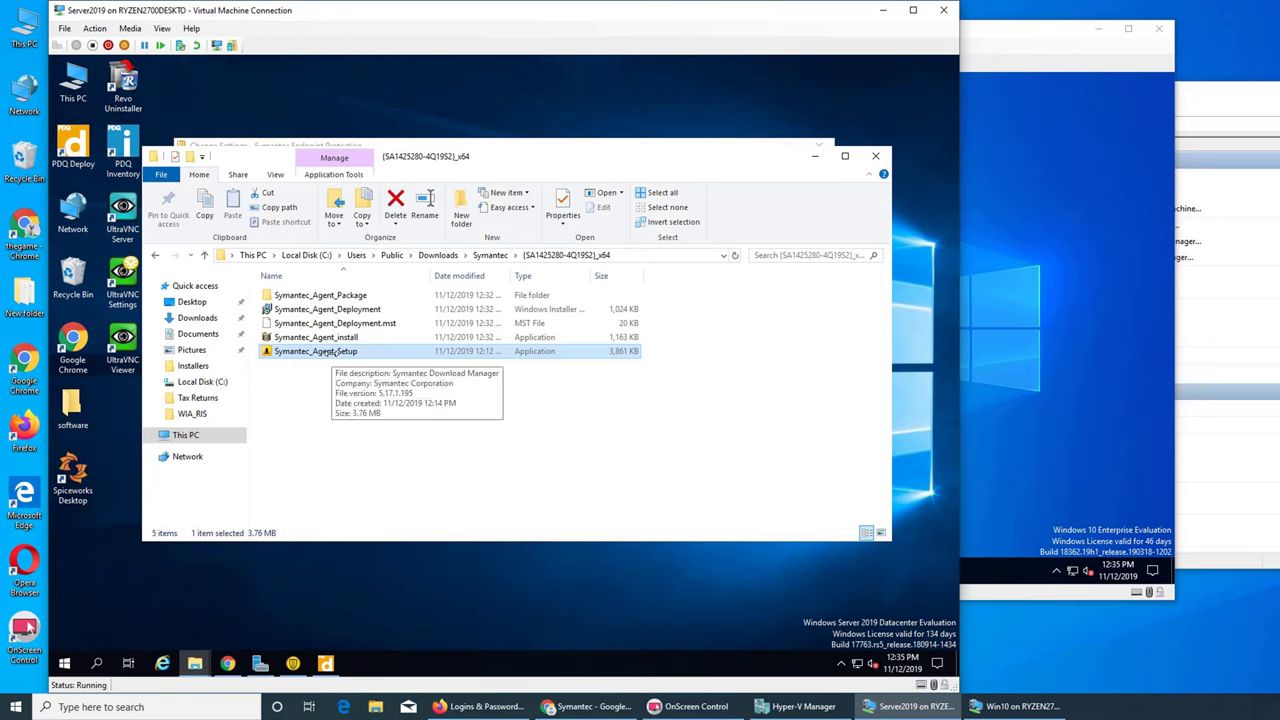
- Install Symantec_Agent_Deployment on the server and confirm the Symantec Endpoint Protection status
right_click(350, 311)
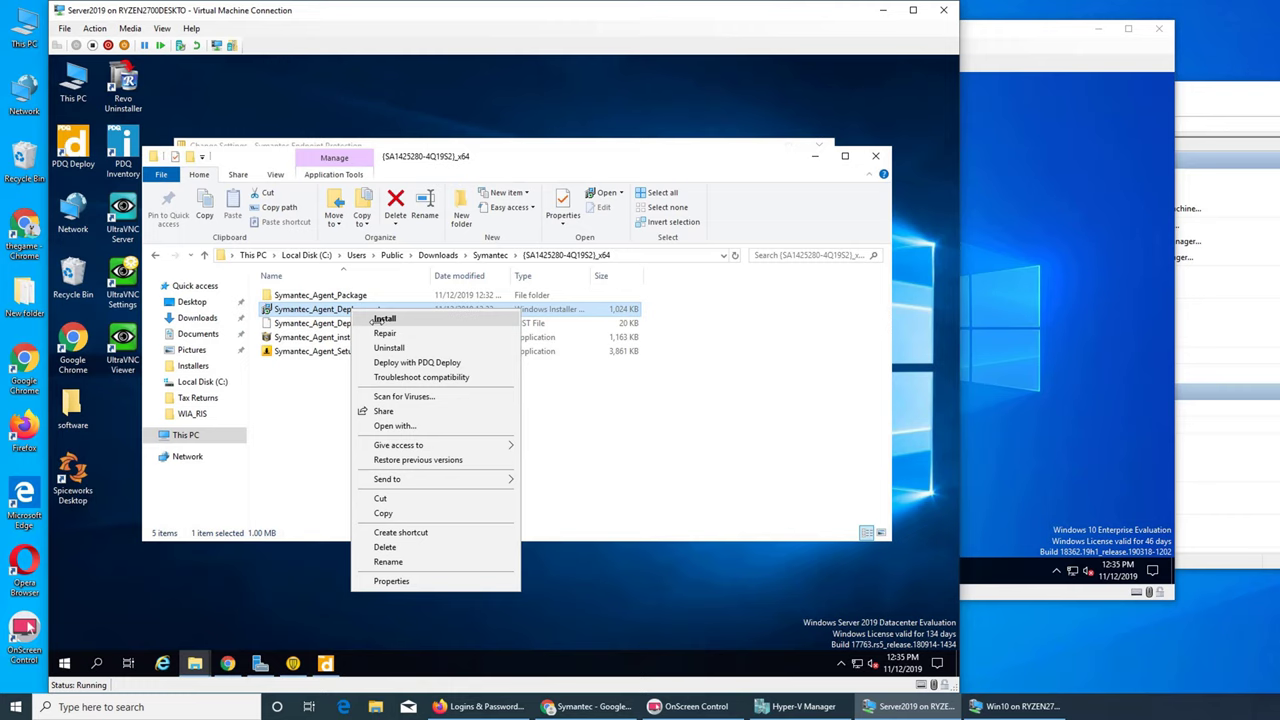
left_click(384, 318)
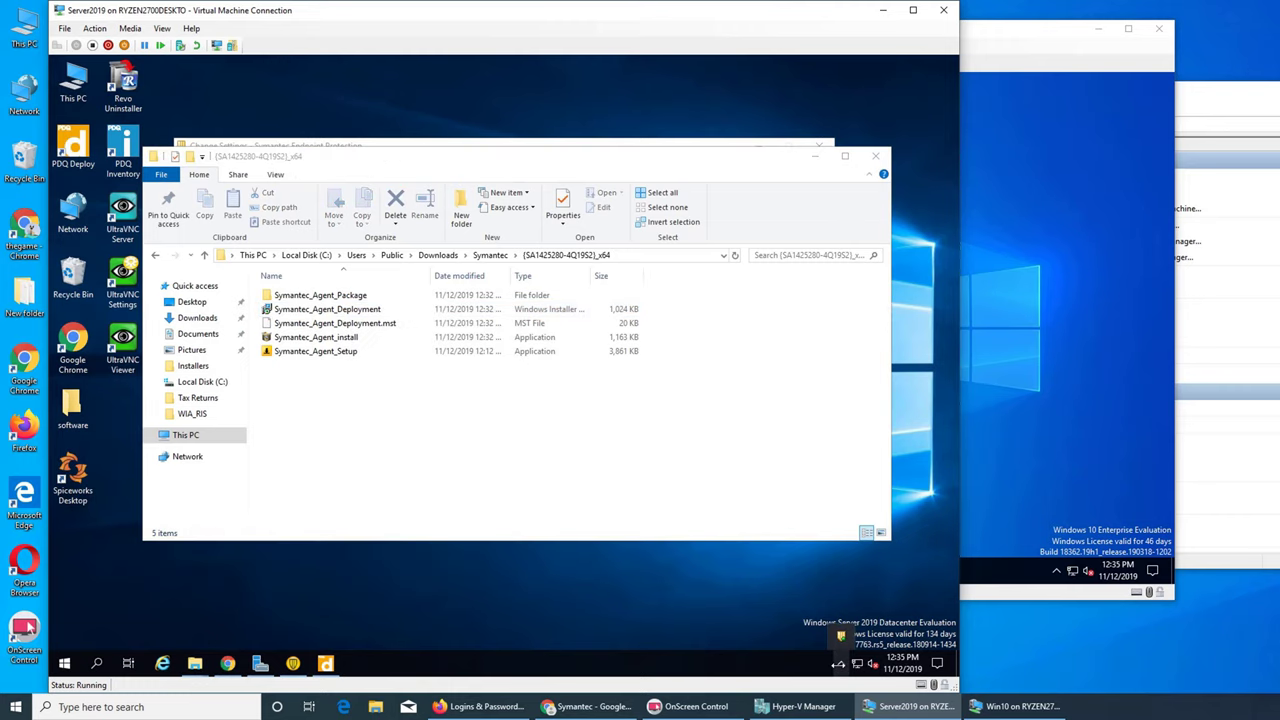
double_click(841, 634)
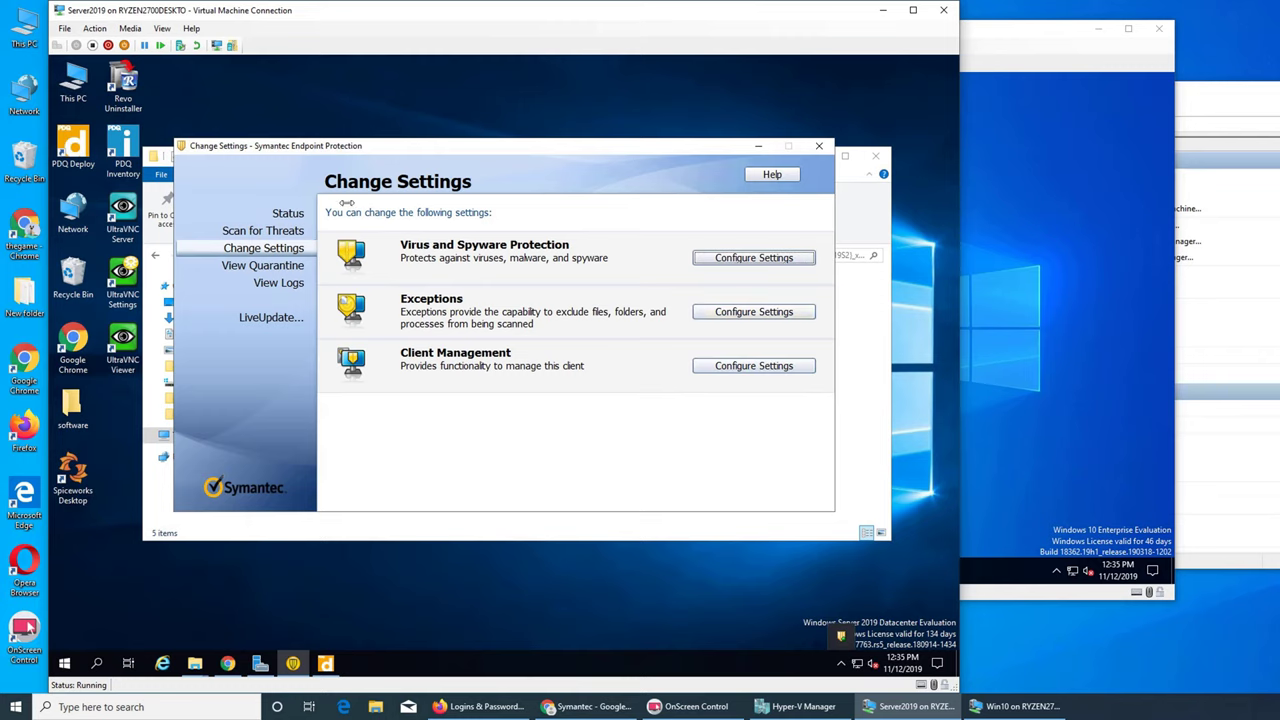
left_click(281, 215)
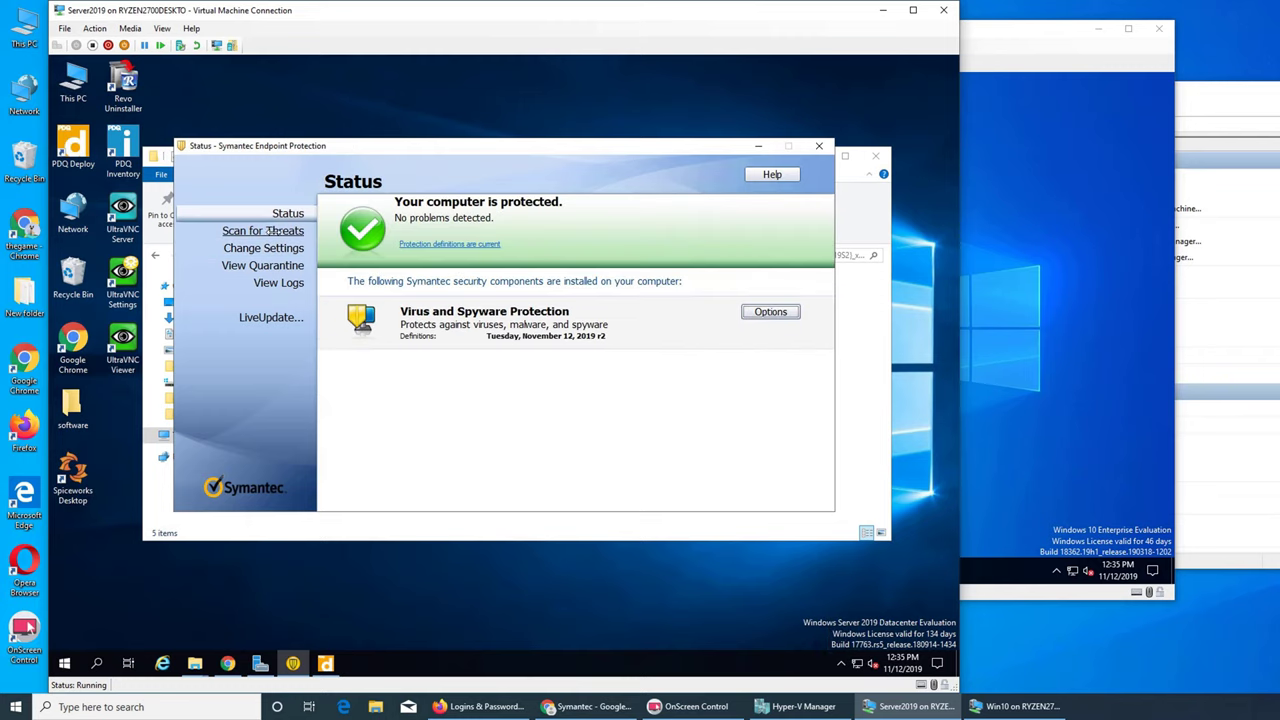
left_click(758, 146)
- Send Symantec_Agent_Deployment.msi to PDQ Deploy as a new package
left_click(330, 309)
right_click(331, 309)
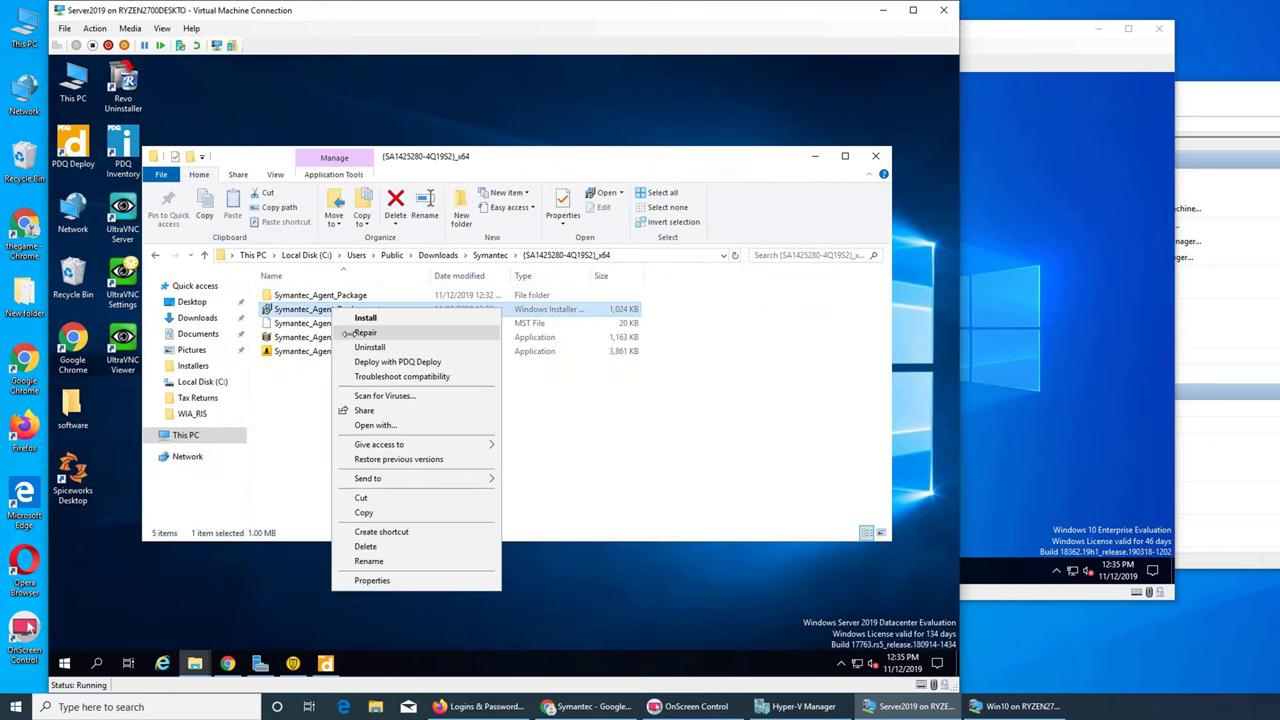
left_click(377, 361)
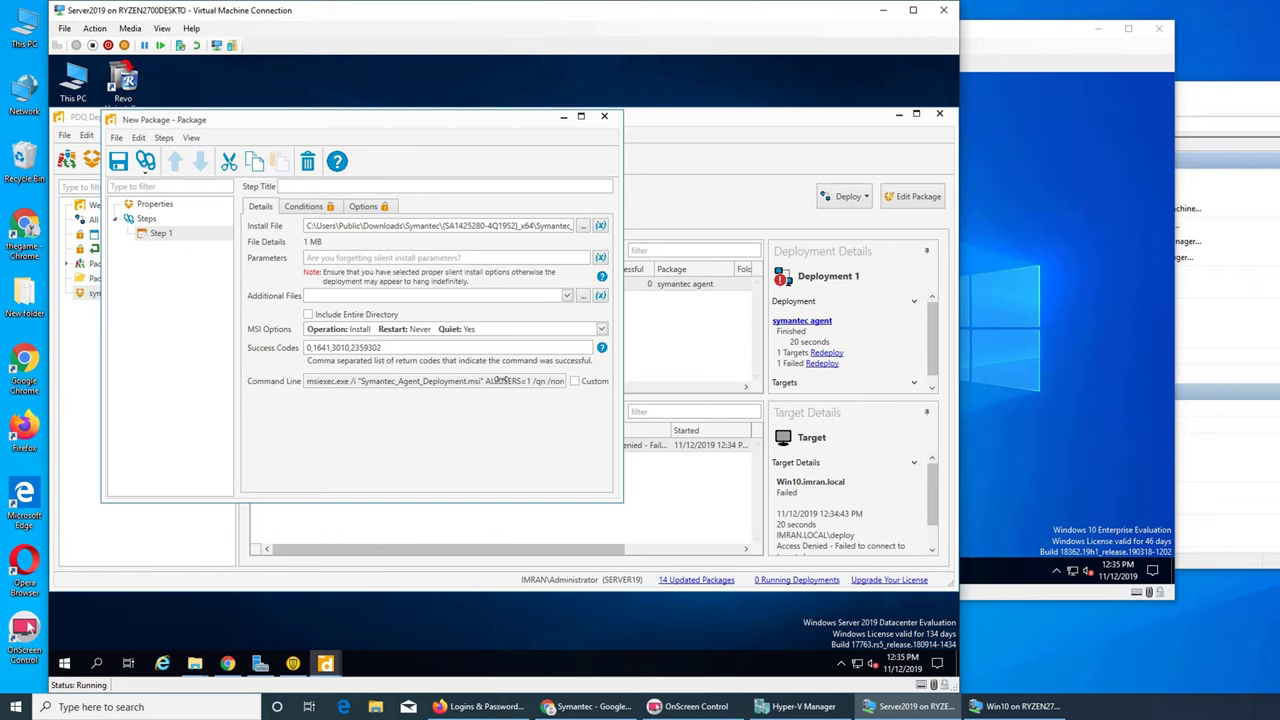
- Use a custom msiexec command line ending /norestart /log output.log and save New Package
left_click(515, 381)
left_click(574, 381)
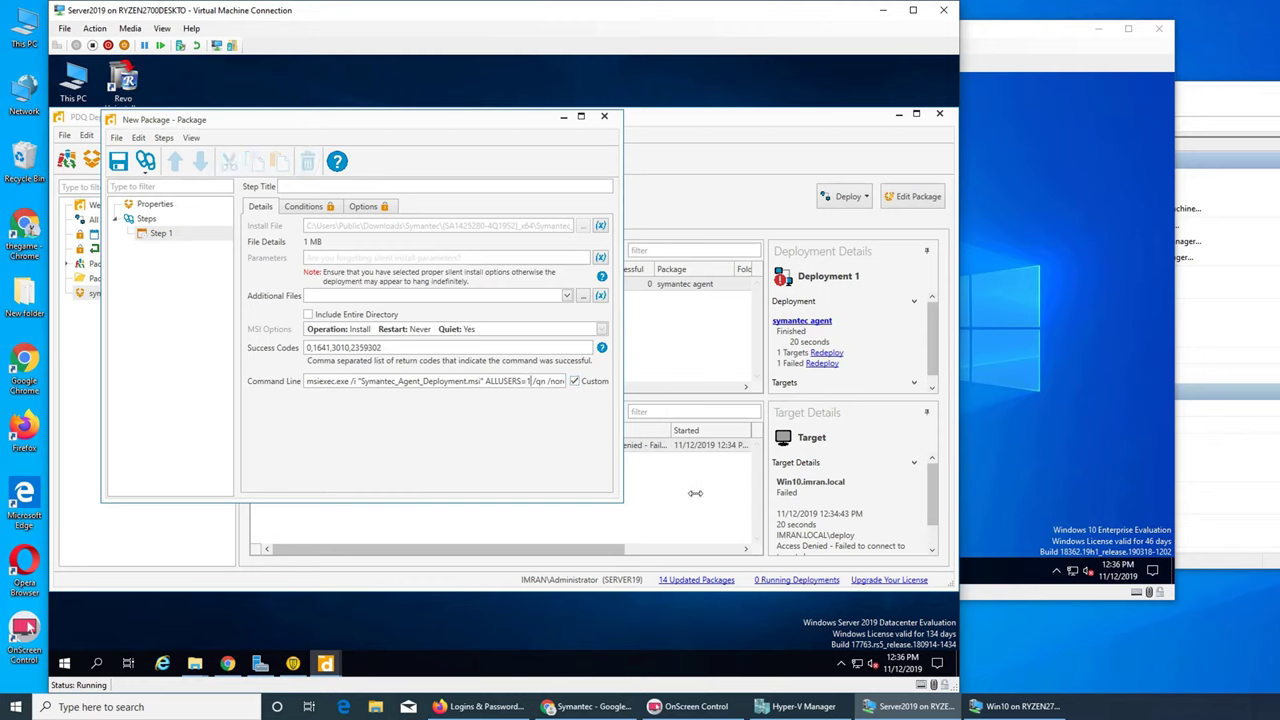
key("Right")
key("Right")
key("Right")
key("Right")
key("Right")
key("Right")
key("Right")
key("Right")
key("Right")
key("Right")
key("Right")
key("Right")
key("Right")
key("Right")
key("Right")
key("Right")
key("Right")
key("Right")
key("Right")
key("Right")
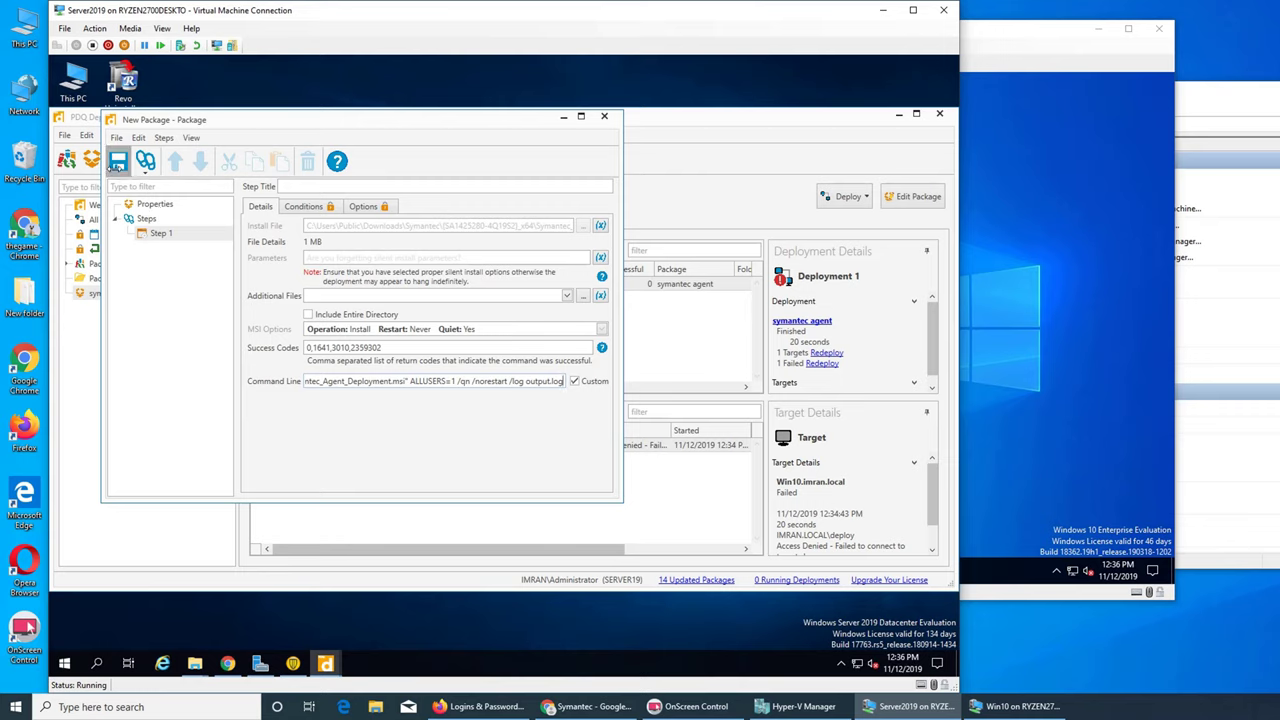
left_click(118, 162)
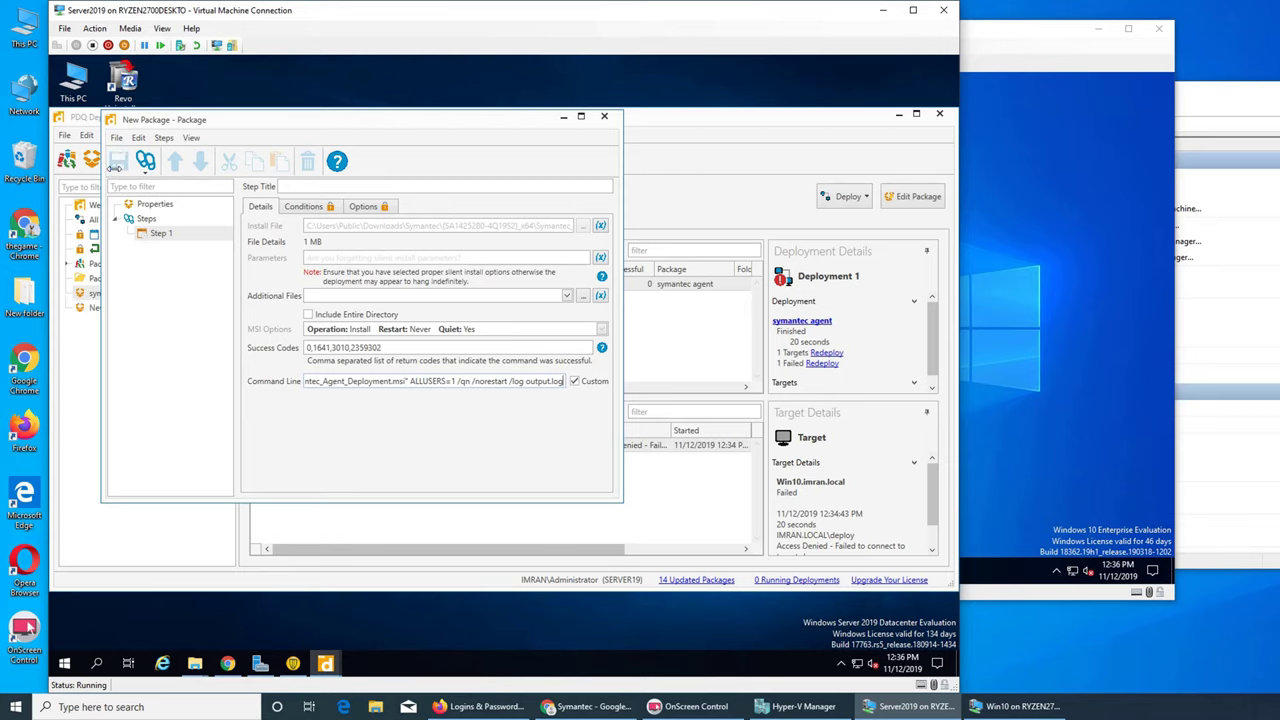
left_click(604, 117)
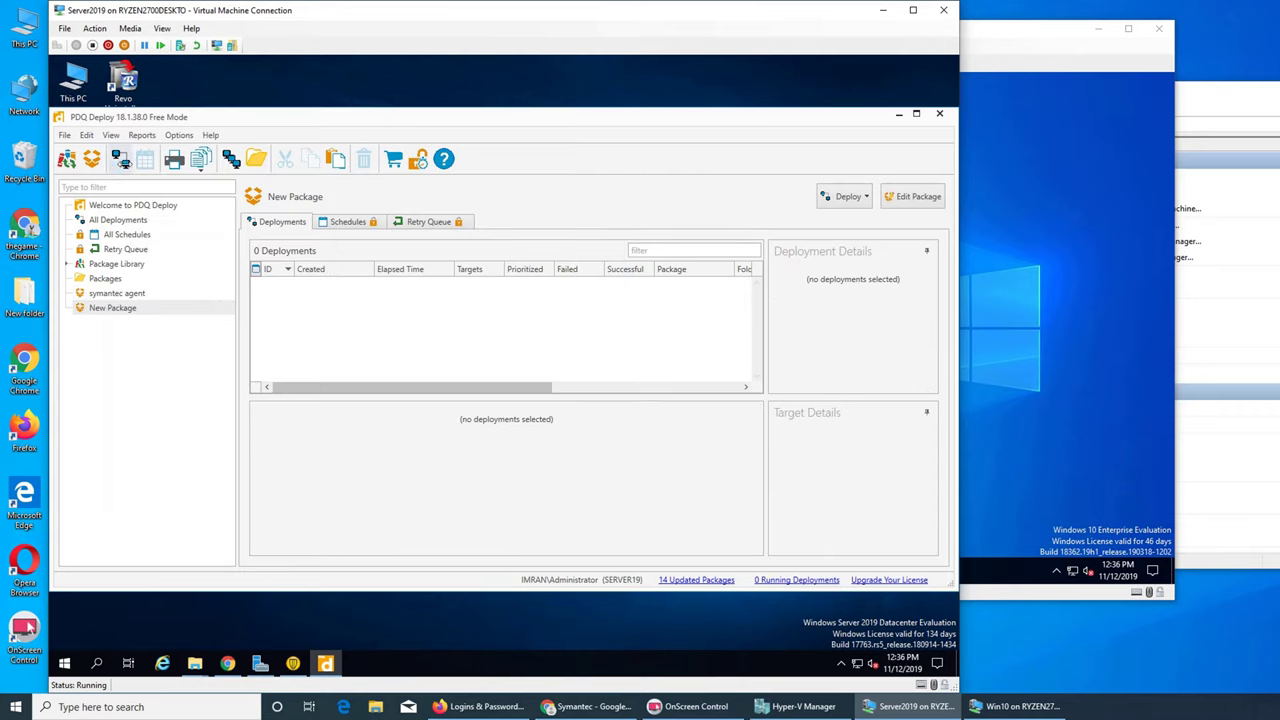
- Deploy New Package once to WIN10 from Active Directory Computers, checking the Win10 machine meanwhile
left_click(121, 160)
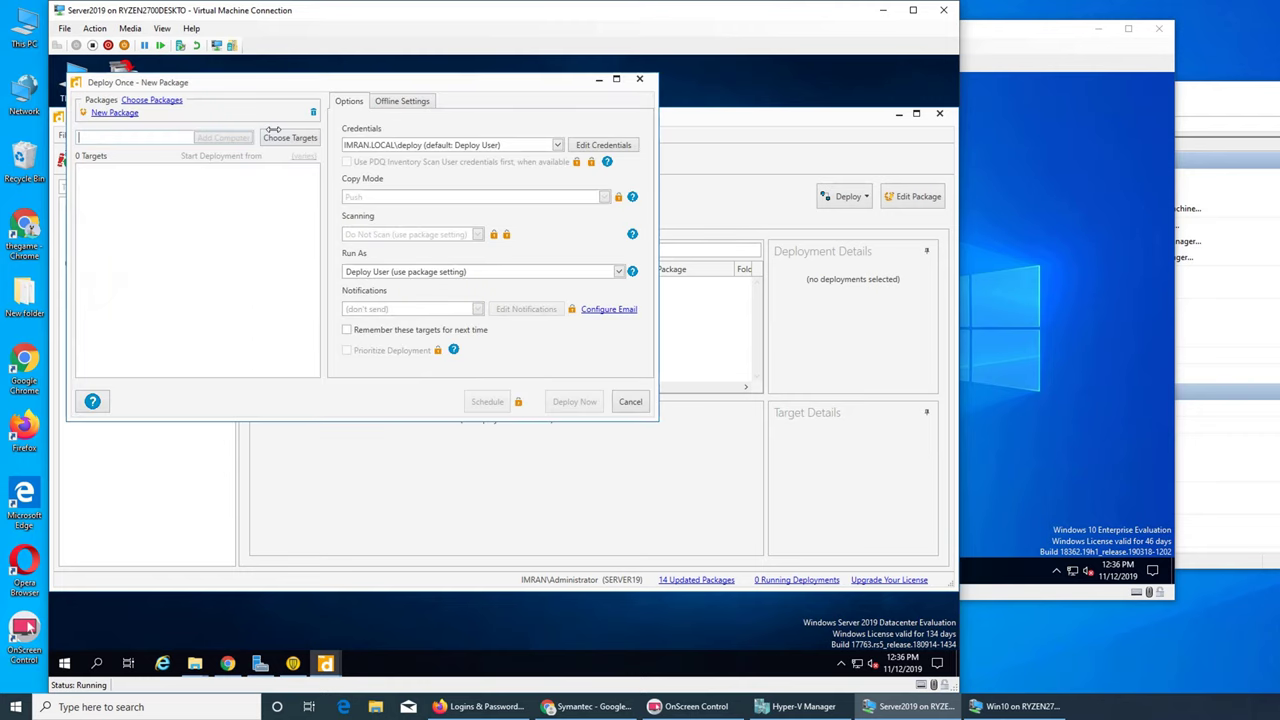
left_click(286, 137)
mouse_move(341, 158)
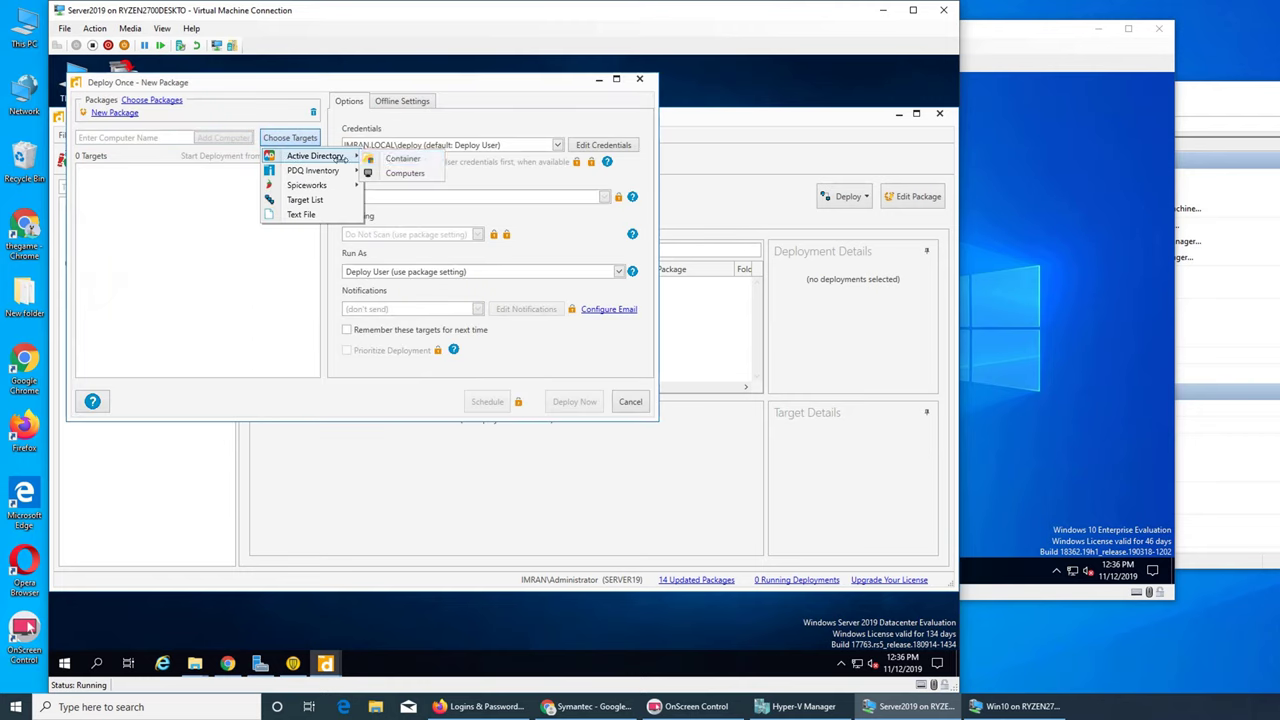
left_click(395, 172)
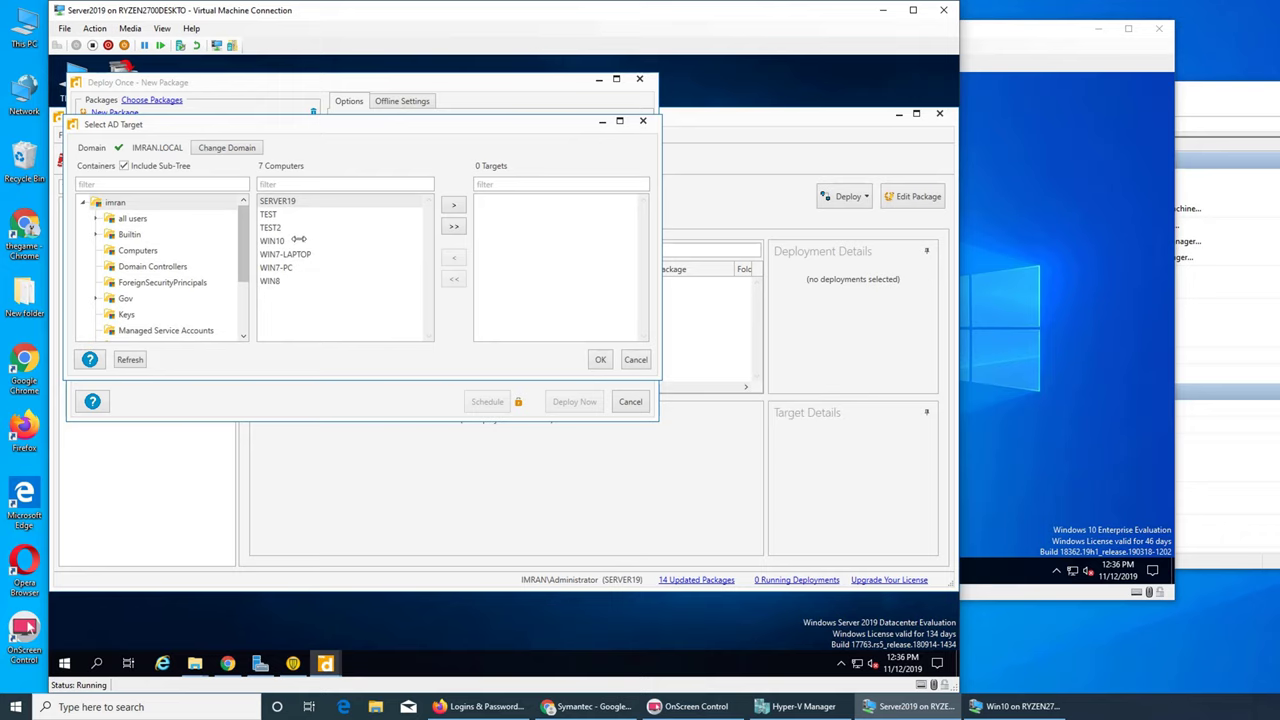
left_click(272, 240)
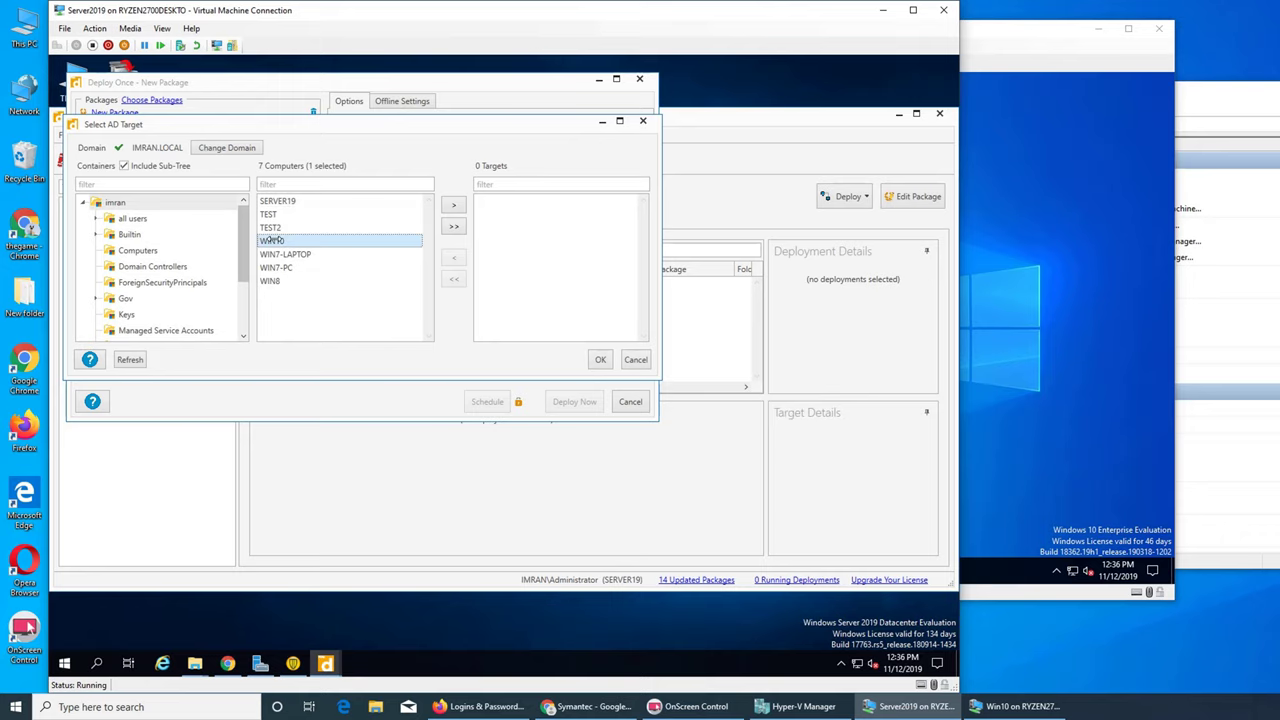
left_click(453, 205)
left_click(597, 360)
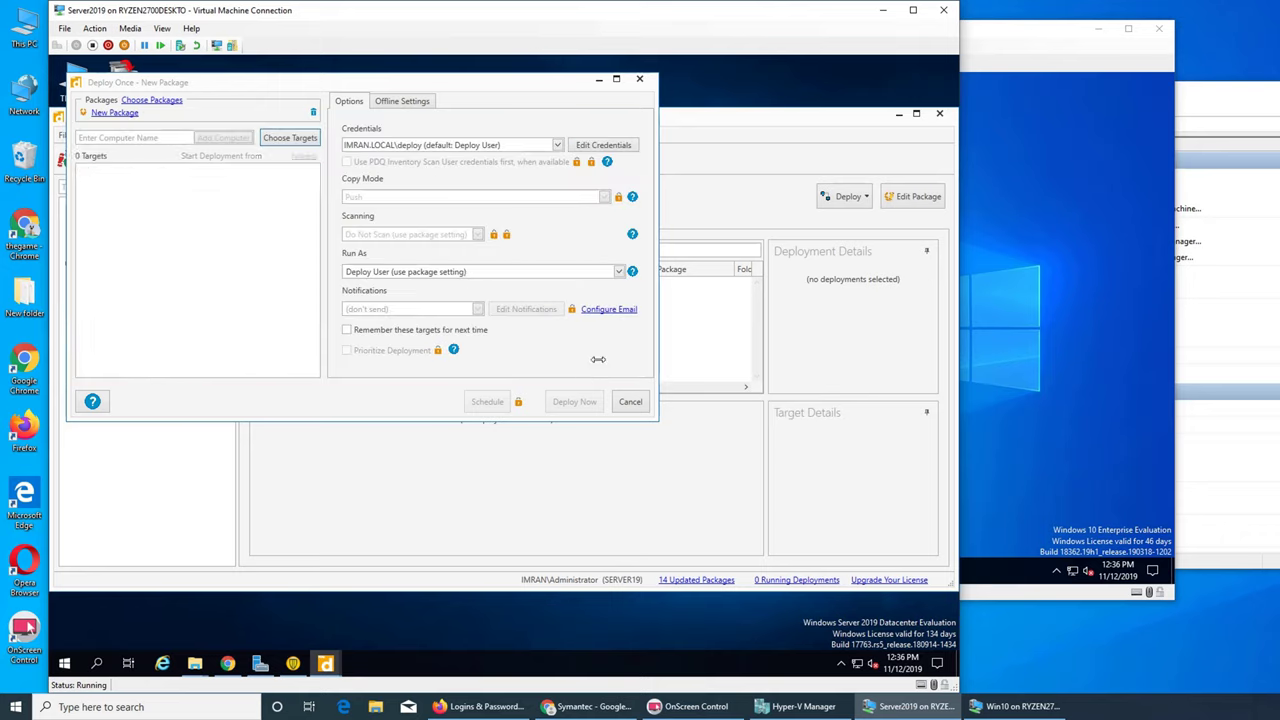
left_click(574, 401)
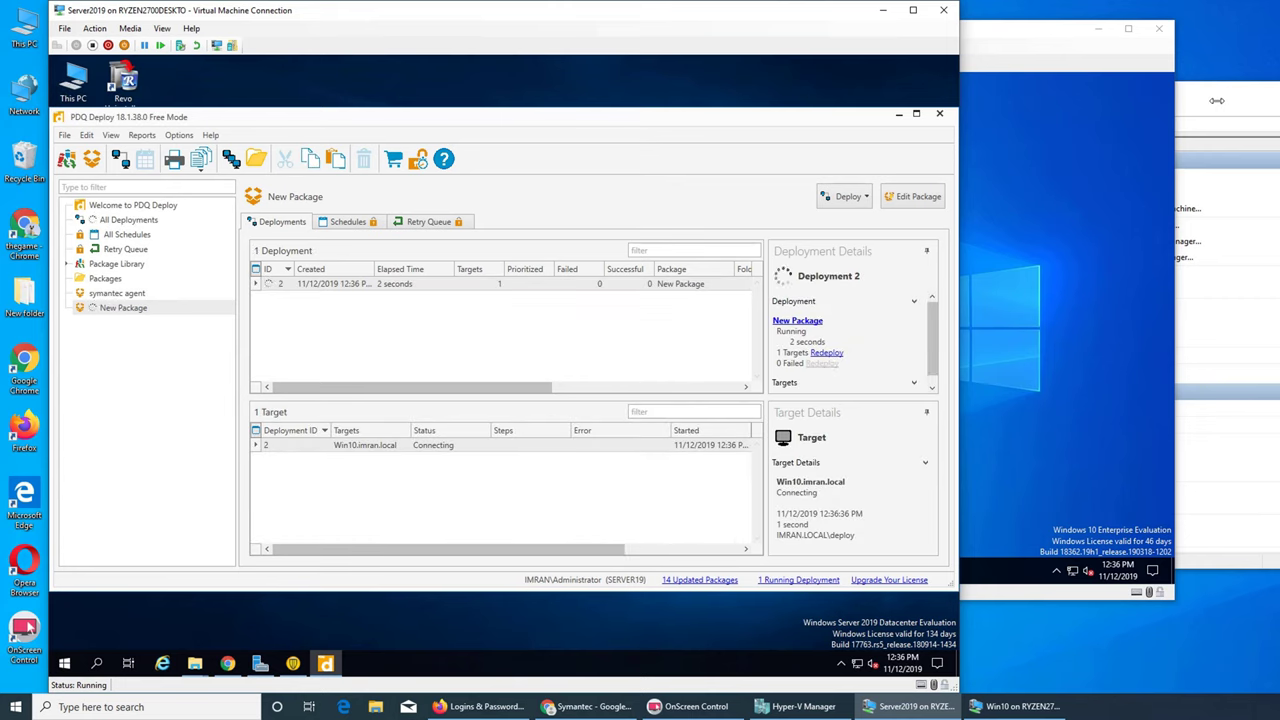
left_click(797, 706)
left_click(1015, 706)
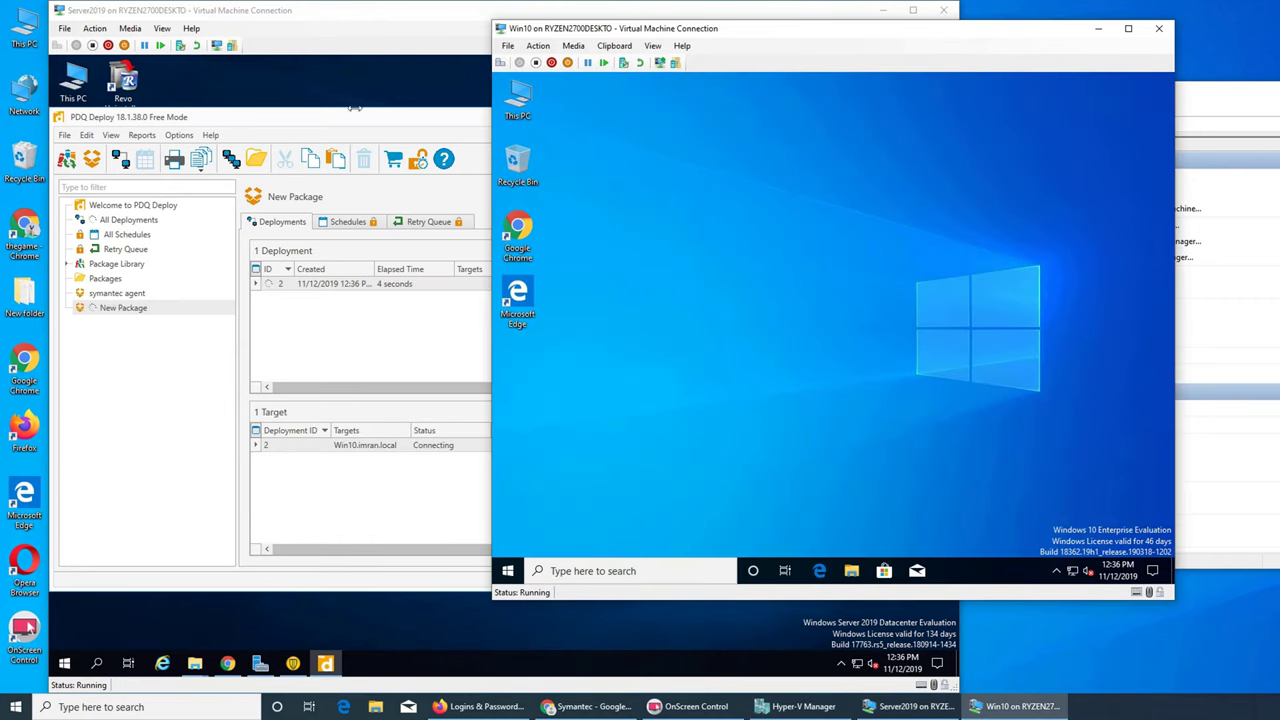
left_click(342, 504)
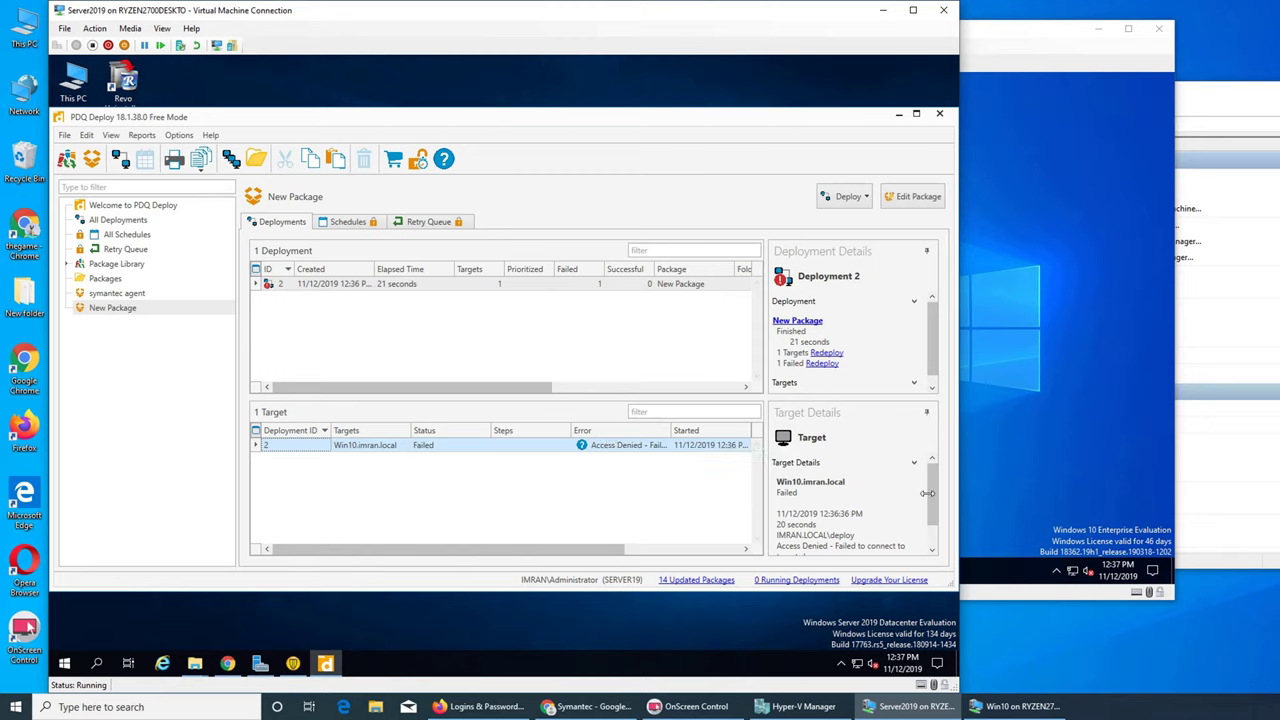
- Add the IMRAN.LOCAL\administrator account and its password as a credential and test it successfully
left_click(180, 136)
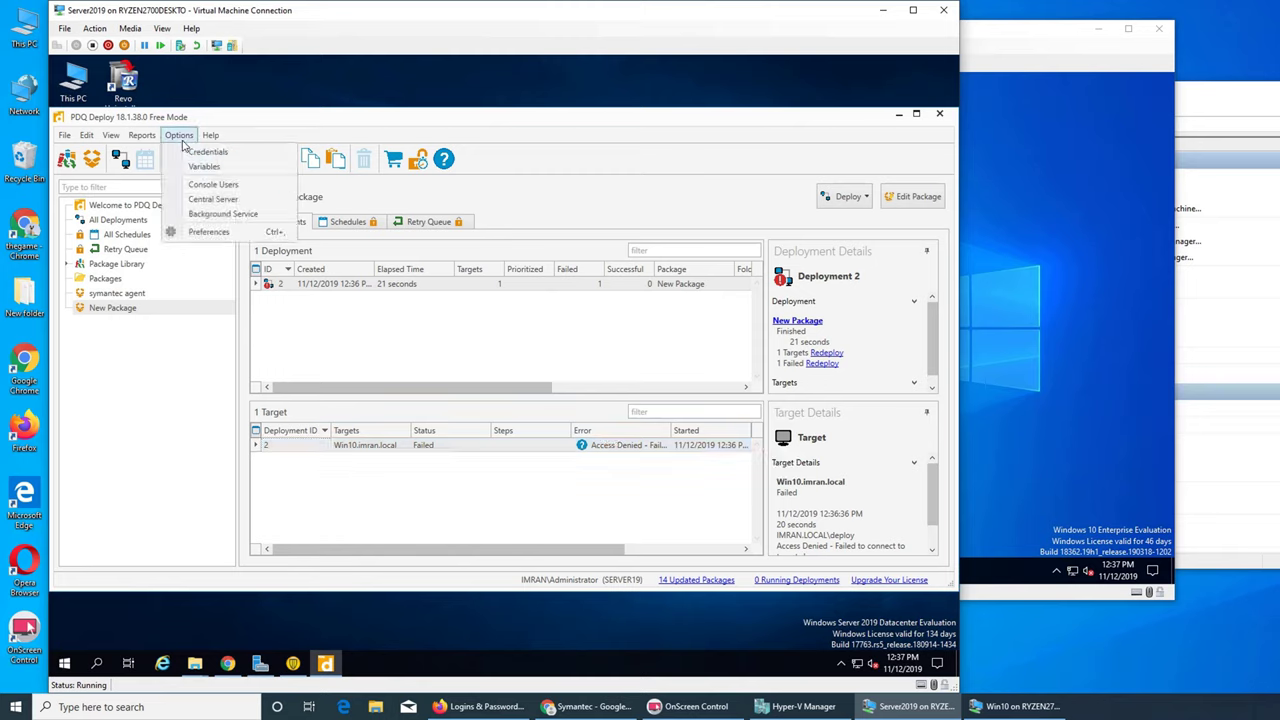
mouse_move(150, 137)
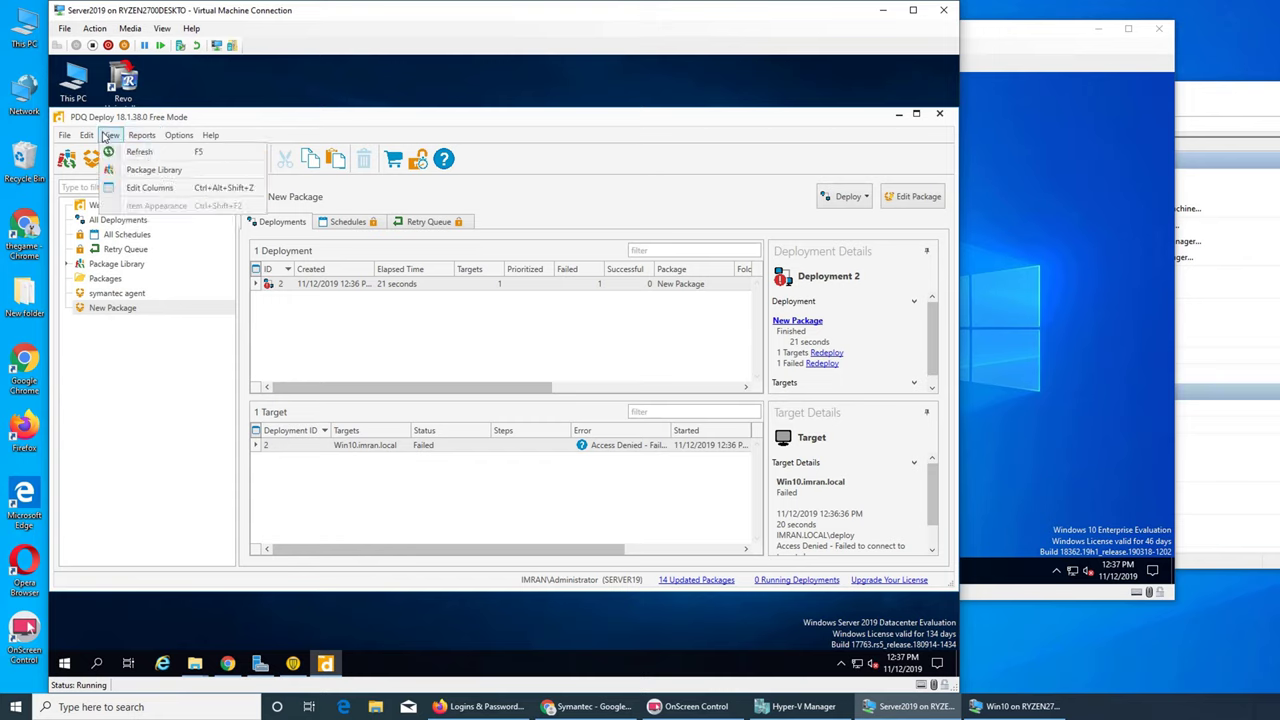
mouse_move(90, 136)
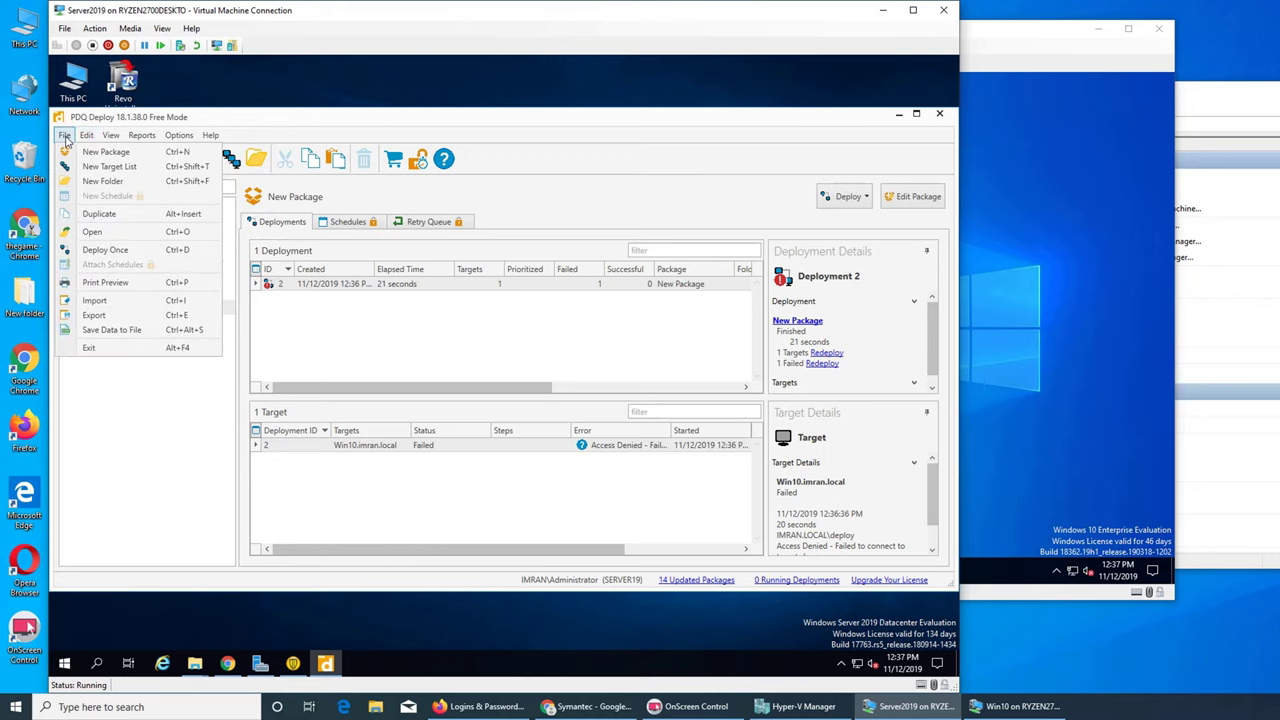
left_click(585, 182)
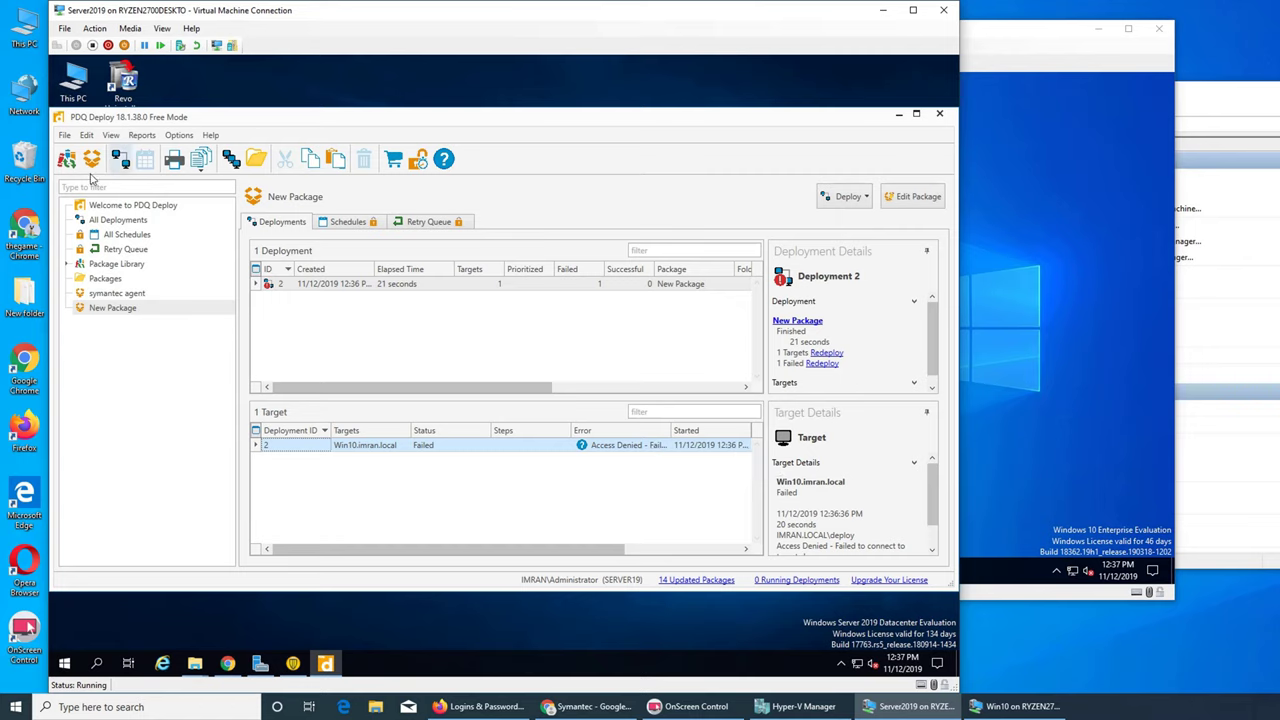
left_click(167, 139)
left_click(180, 153)
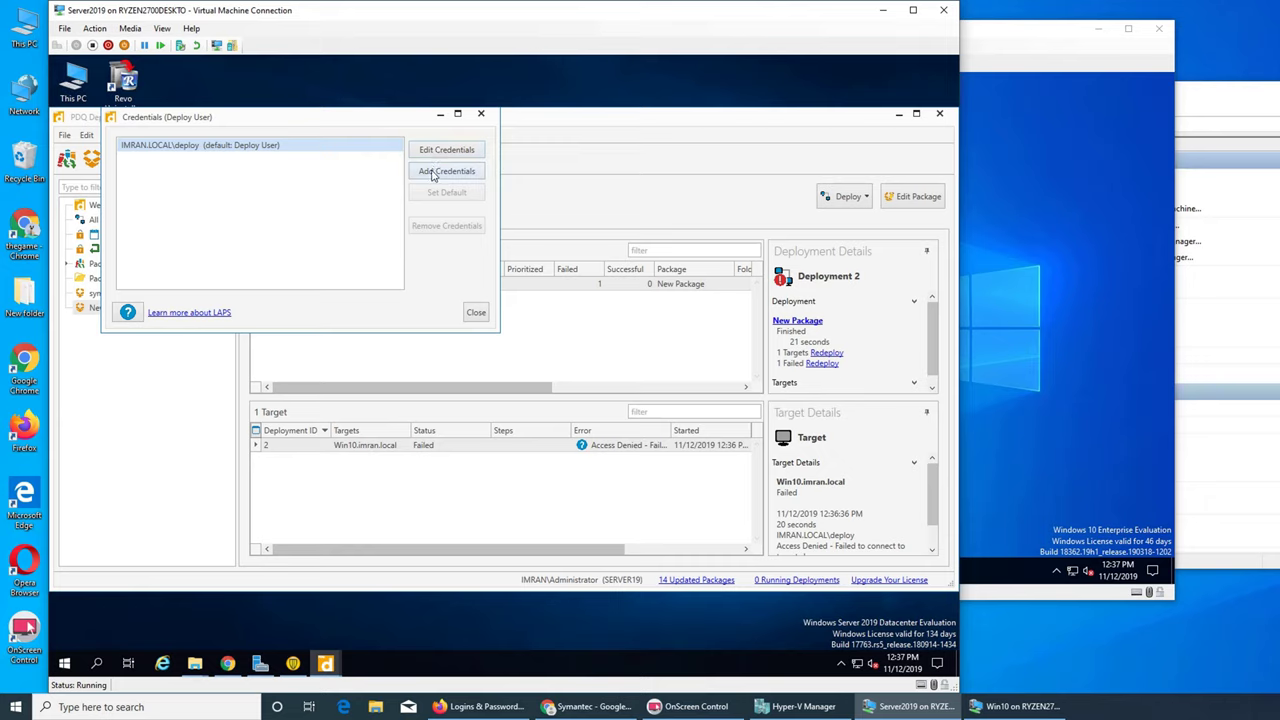
left_click(437, 172)
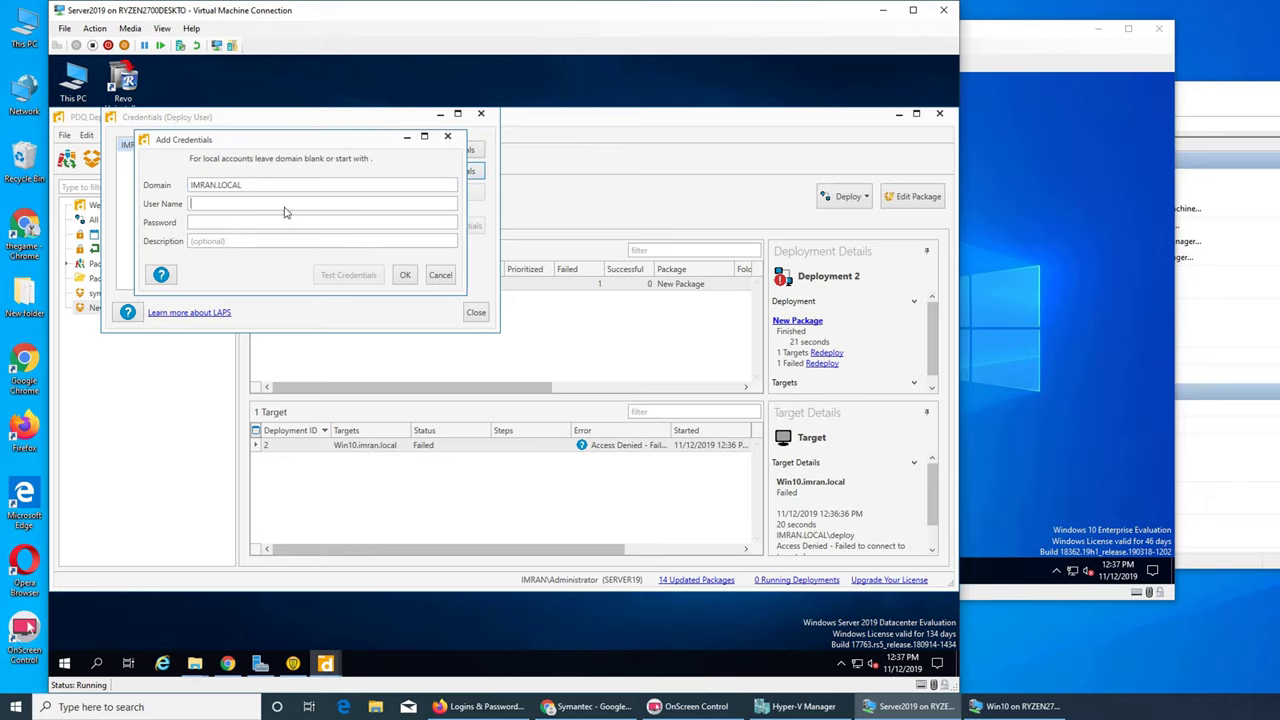
type("adminis")
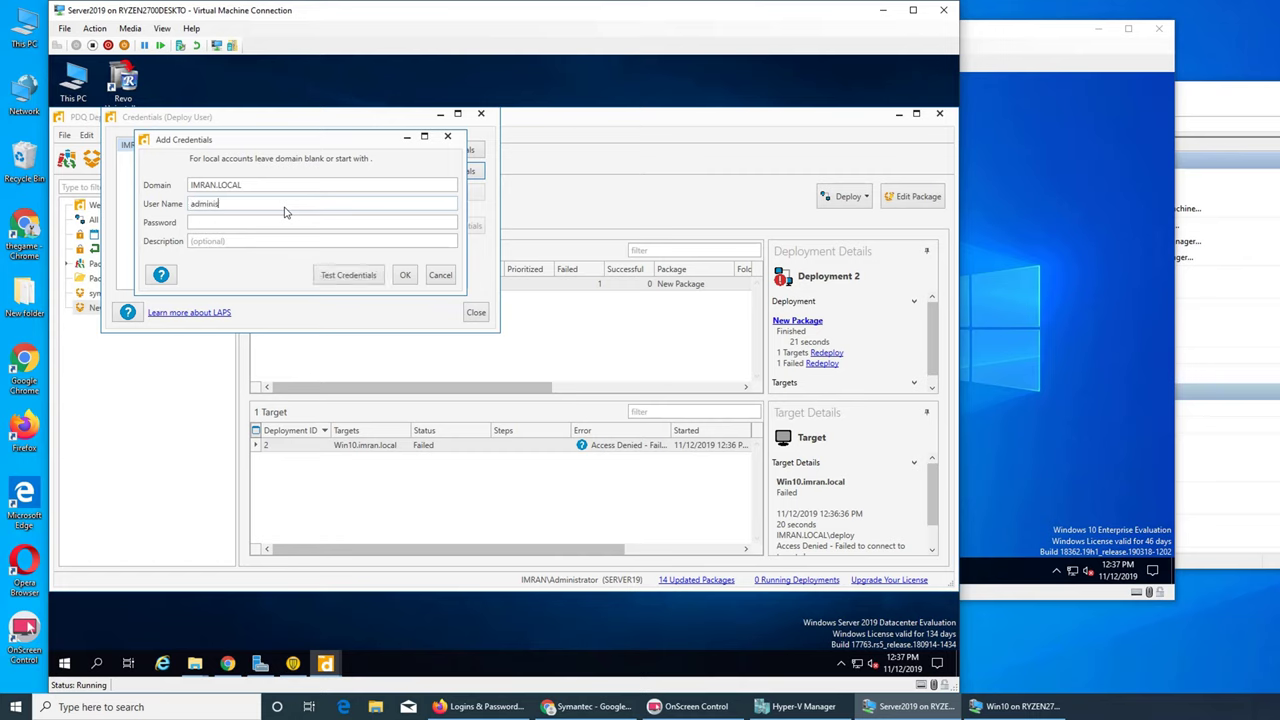
type("tratorPassword1!")
left_click(356, 273)
left_click(377, 230)
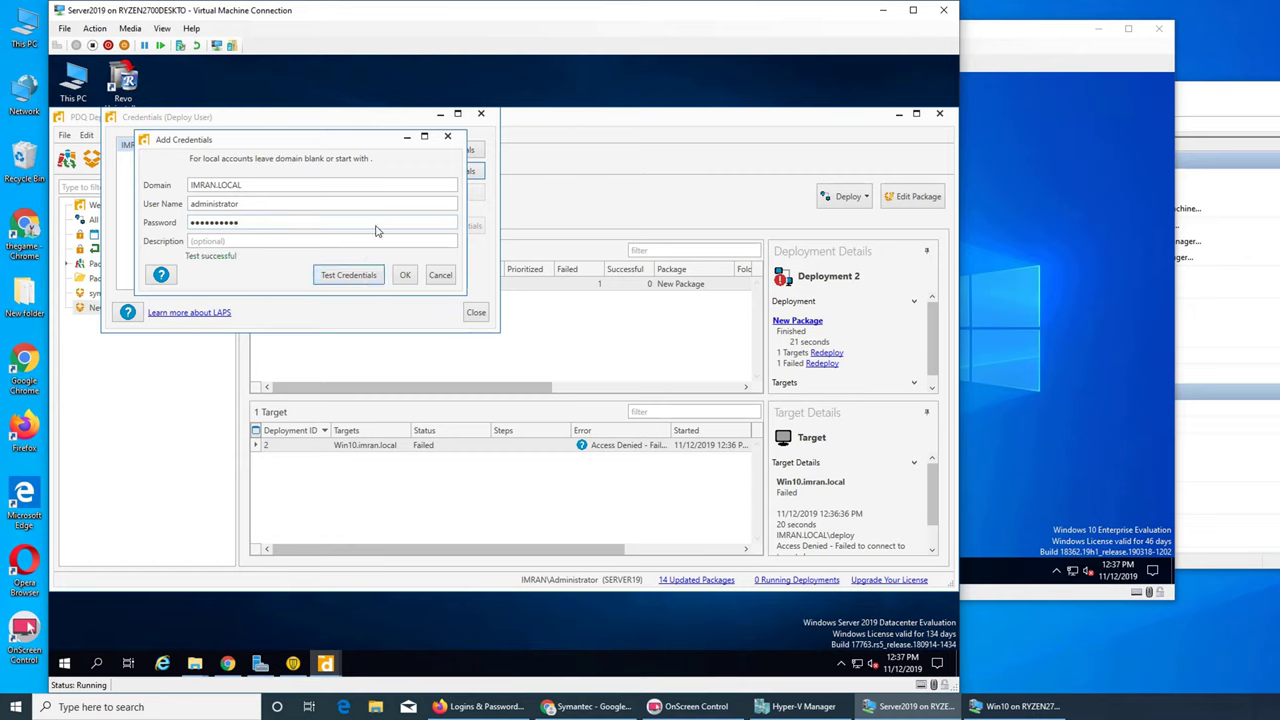
left_click(399, 279)
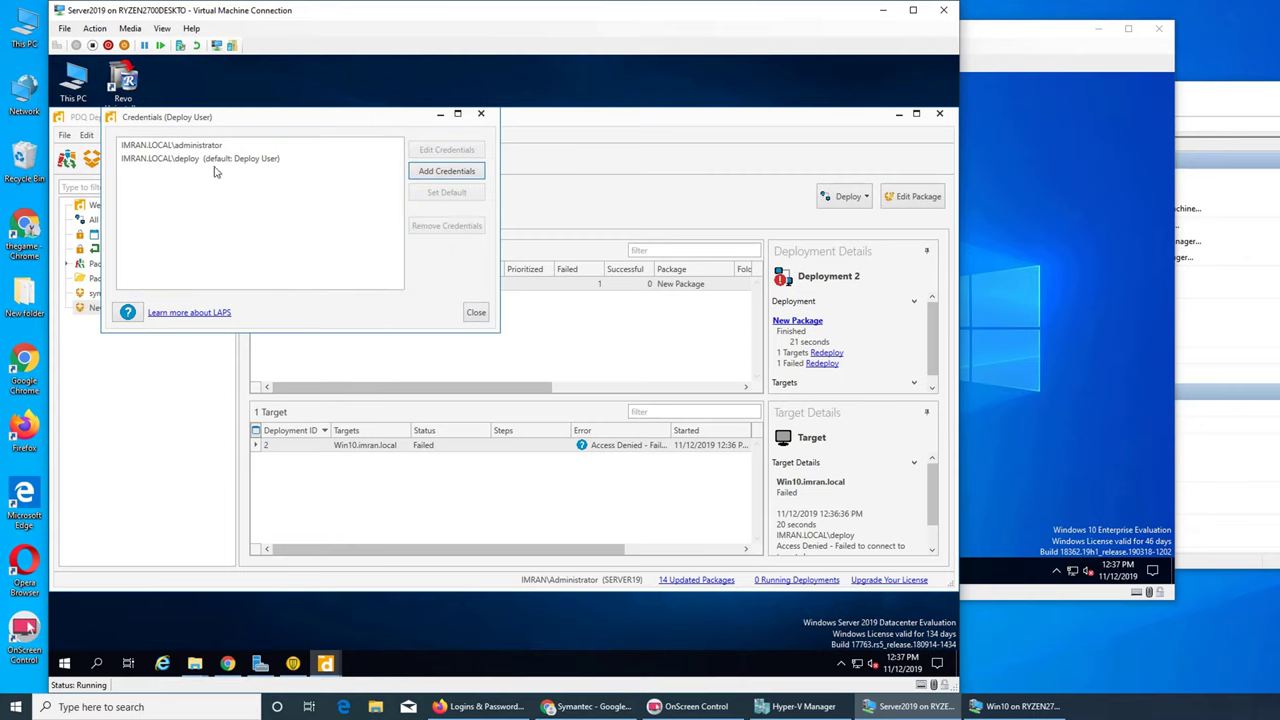
- Make administrator the default Deploy User and close the credentials list
left_click(185, 152)
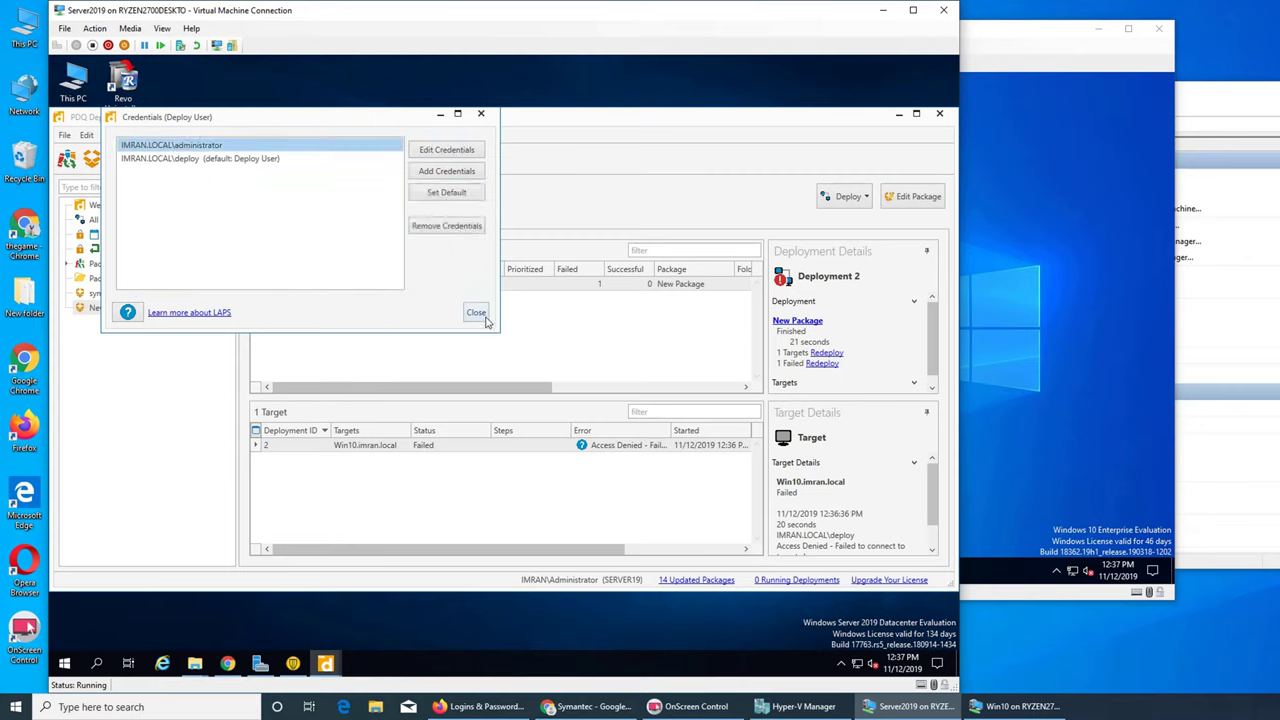
left_click(446, 193)
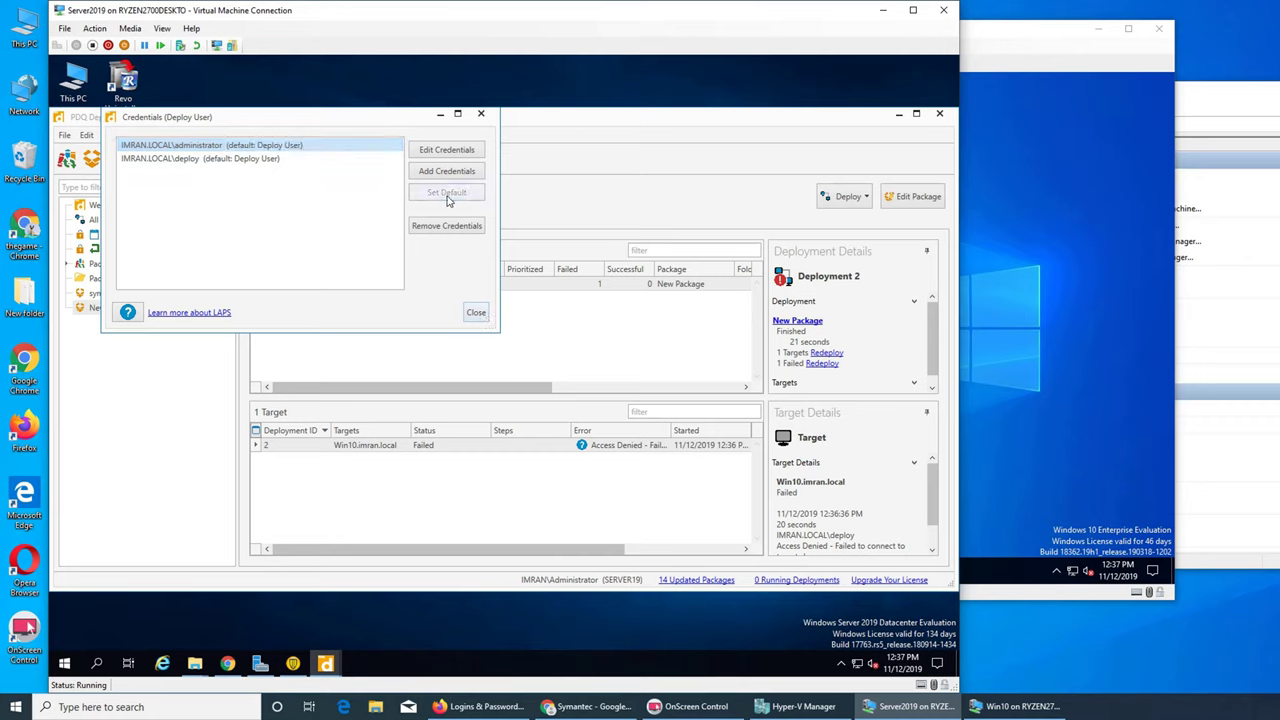
left_click(476, 313)
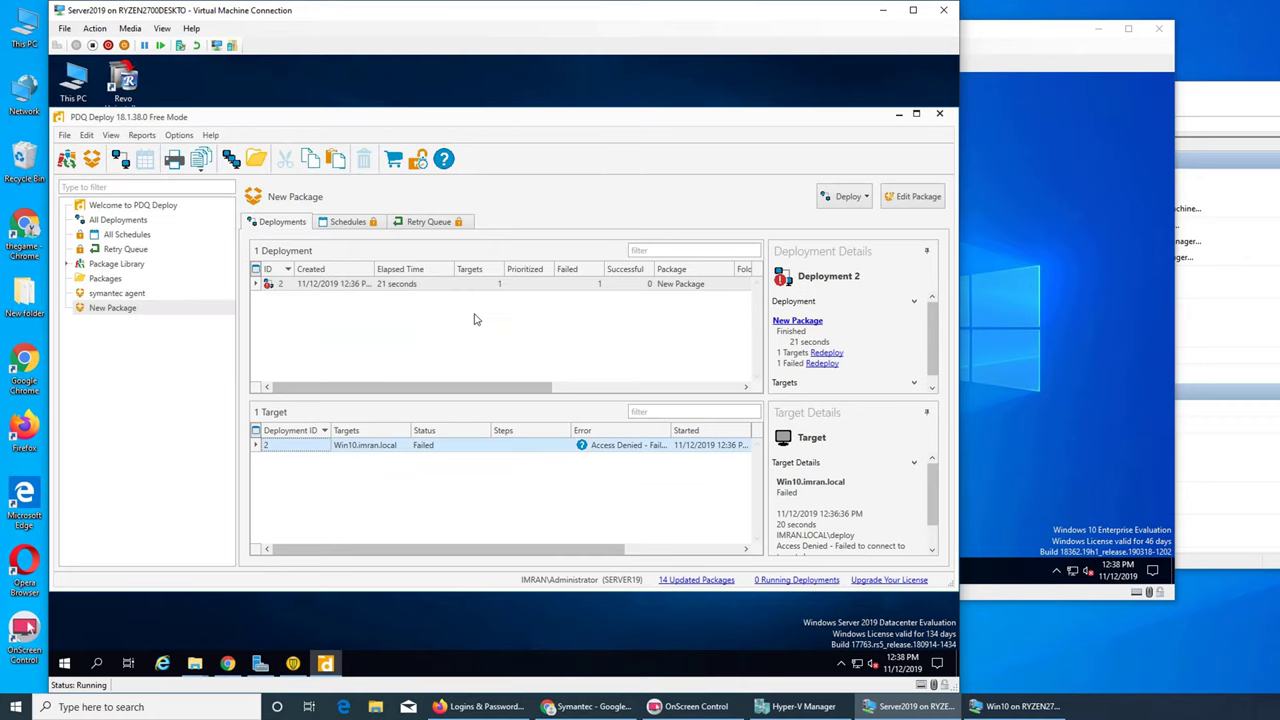
- Redeploy New Package to the failed Win10.imran.local target as IMRAN.LOCAL\administrator
right_click(320, 450)
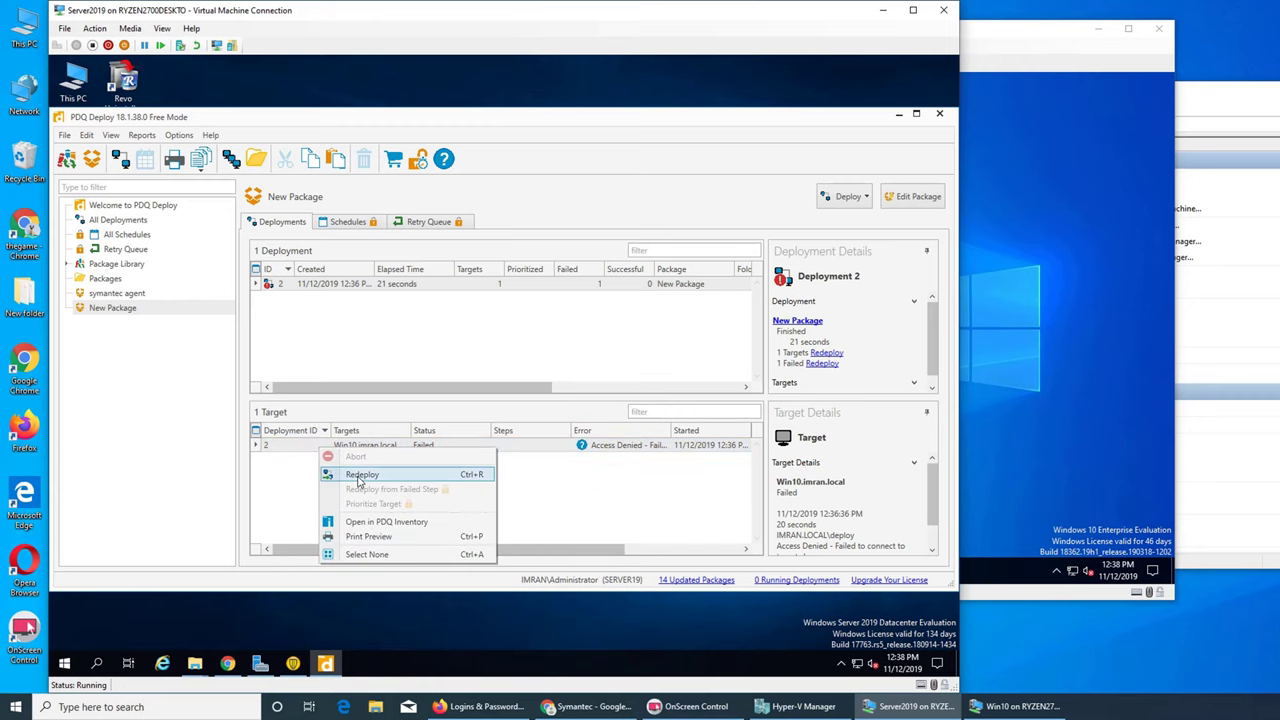
left_click(358, 475)
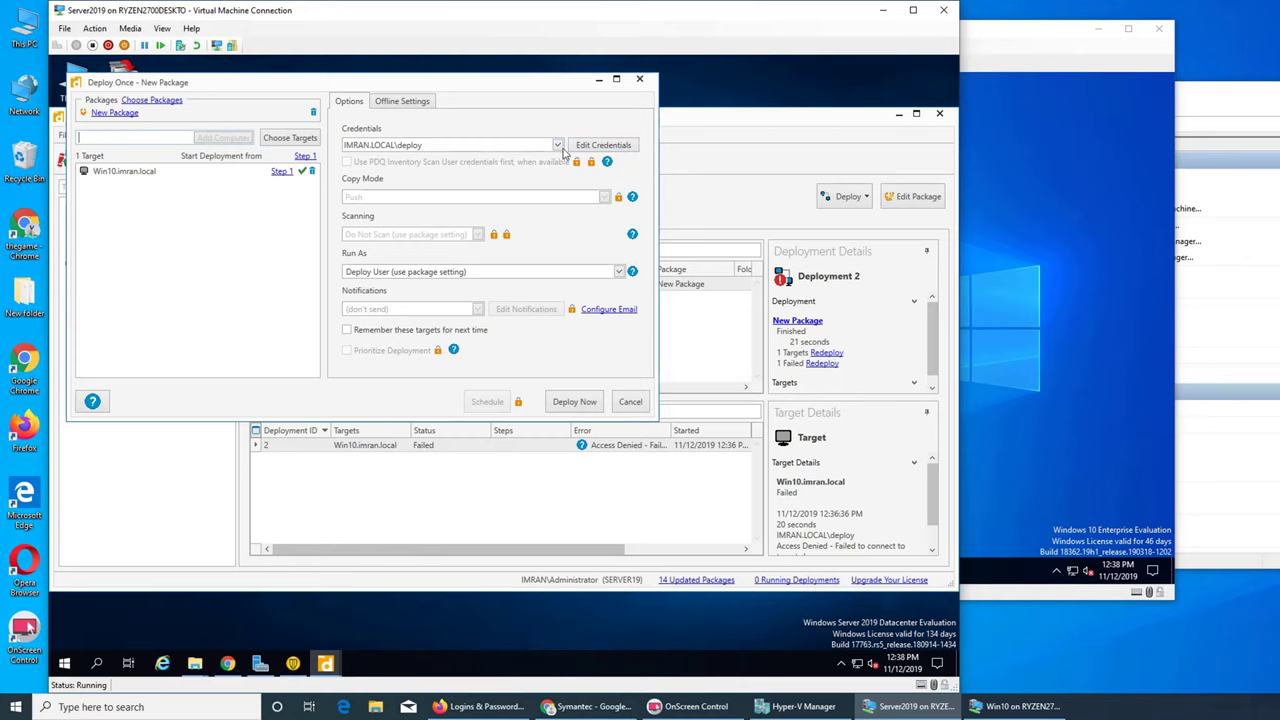
left_click(557, 145)
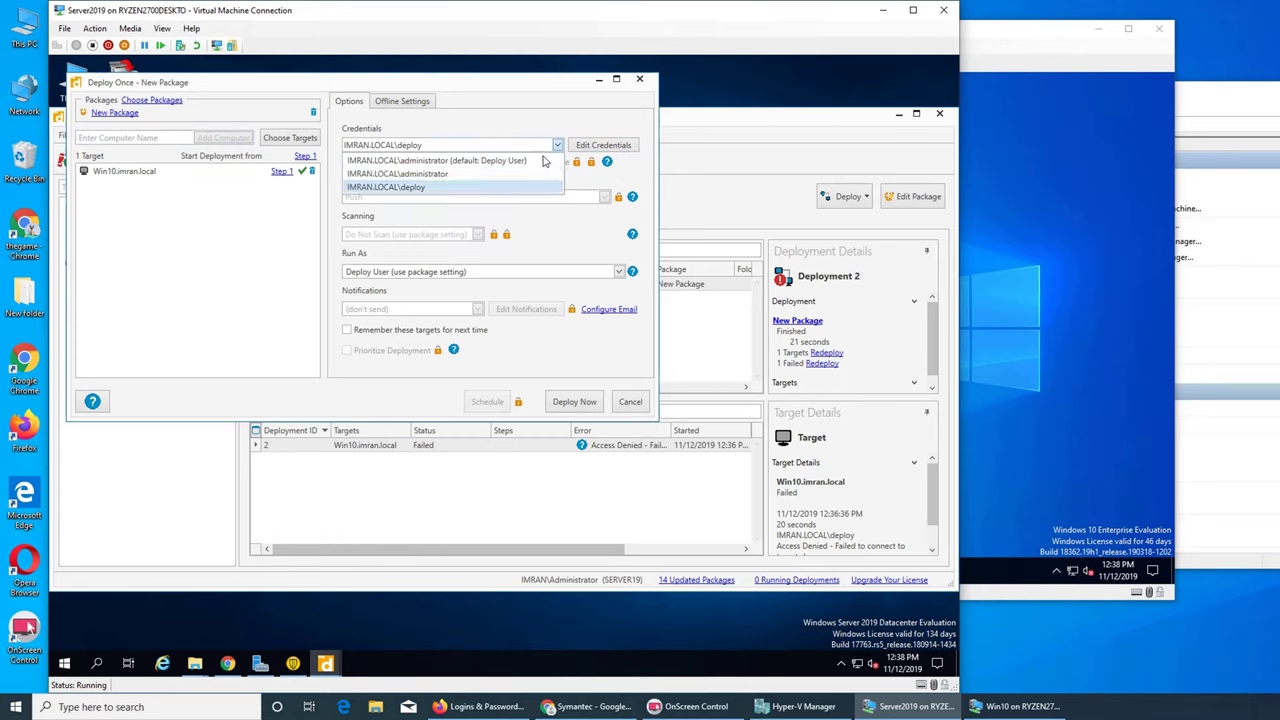
left_click(470, 176)
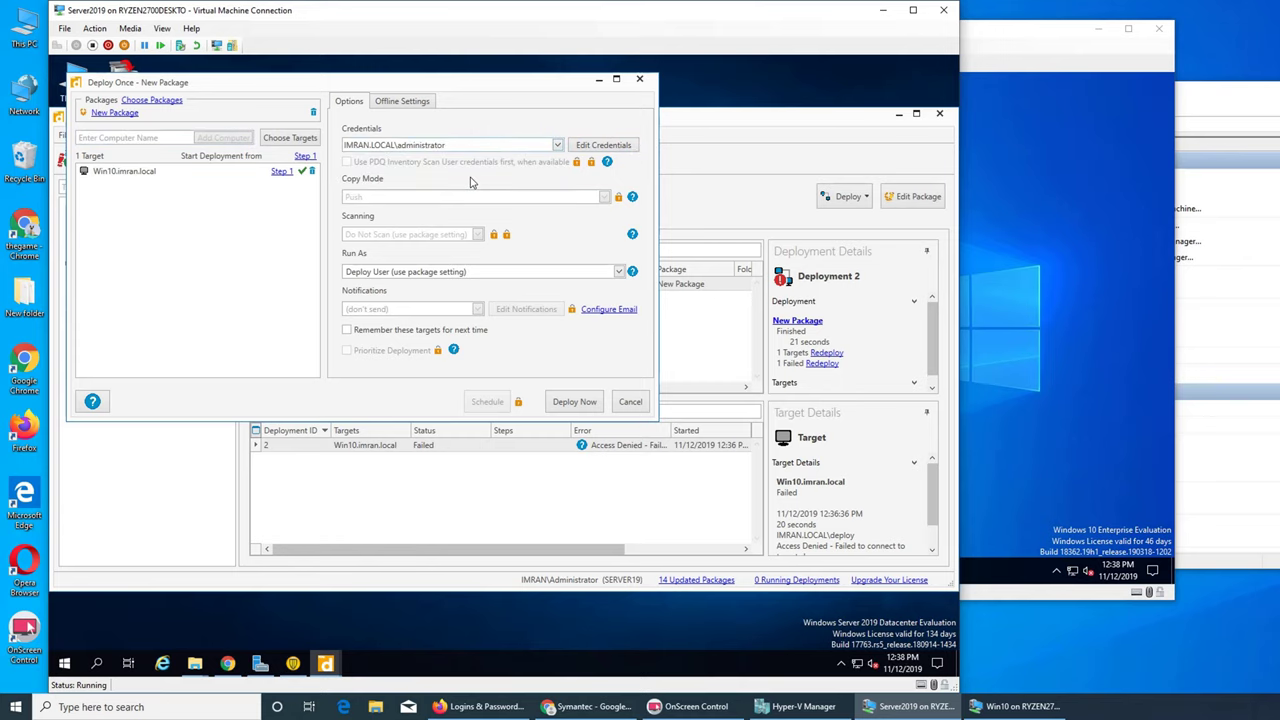
left_click(571, 403)
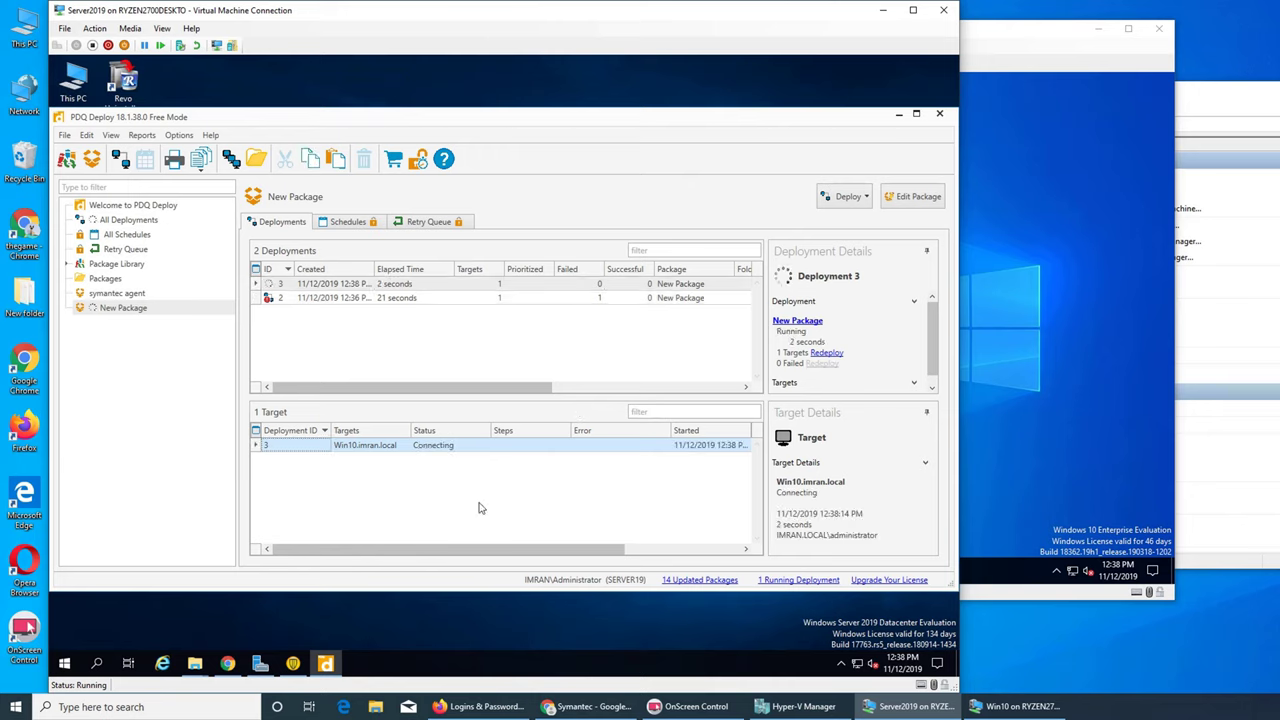
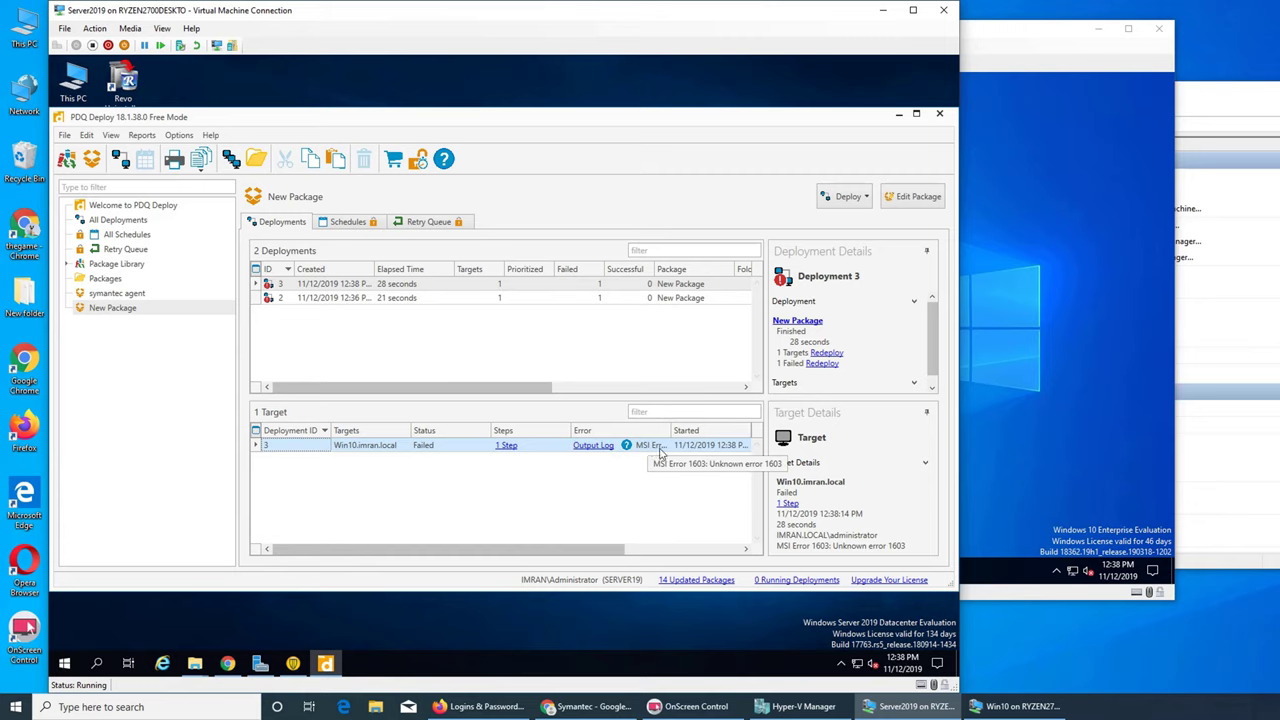
- Check the Win10 VM's hidden notification icons and its desktop context menu
left_click(1107, 472)
left_click(1058, 573)
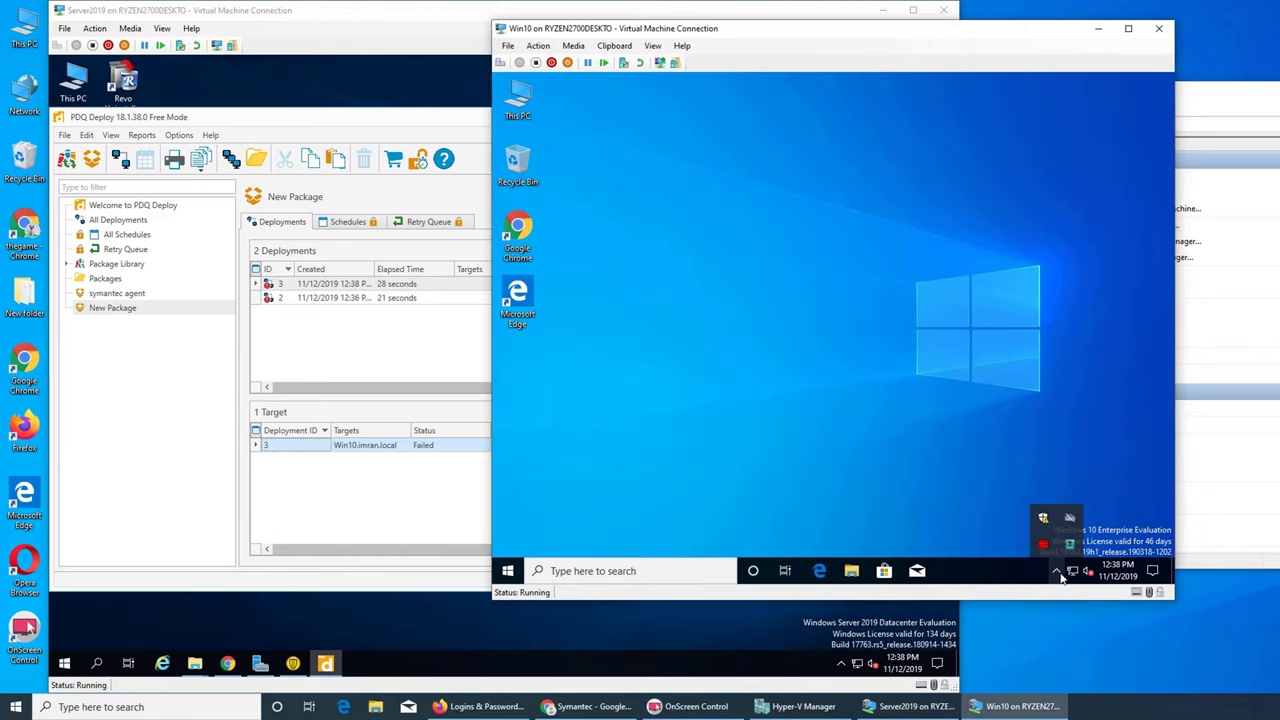
right_click(701, 244)
- Redeploy symantec agent to Win10.imran.local using IMRAN.LOCAL\administrator credentials and view Deployment 4
left_click(443, 534)
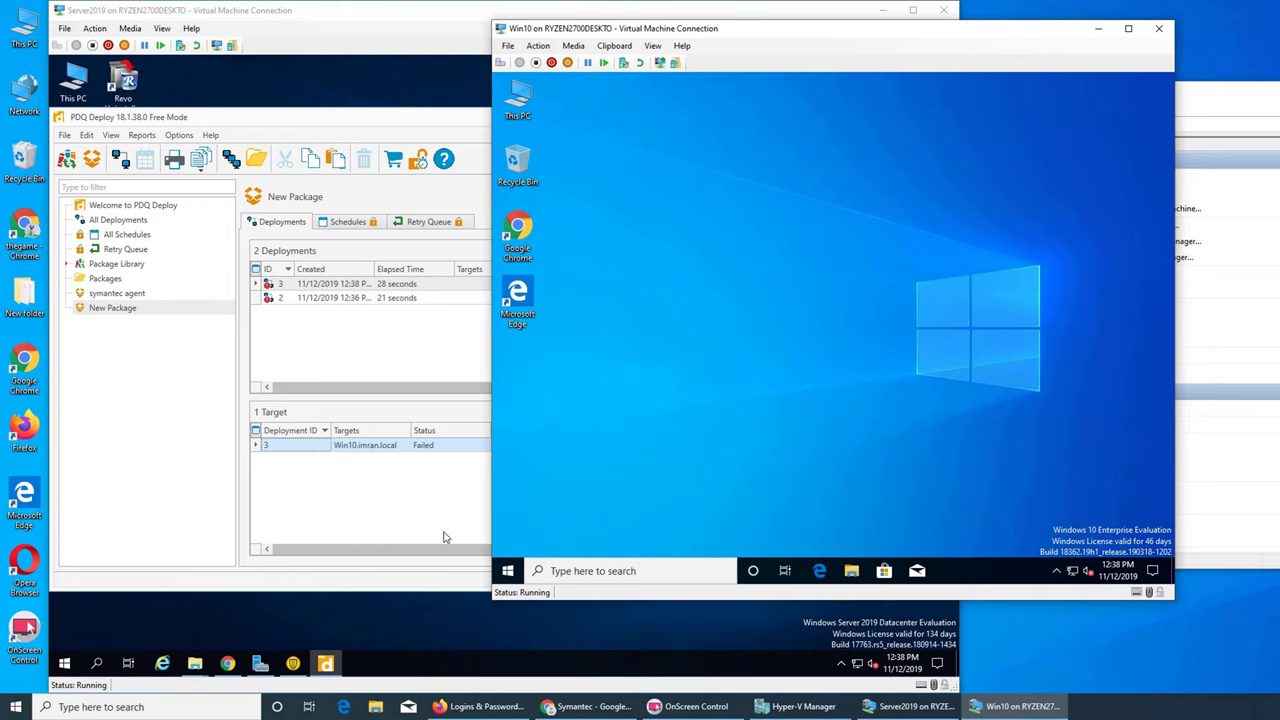
left_click(112, 293)
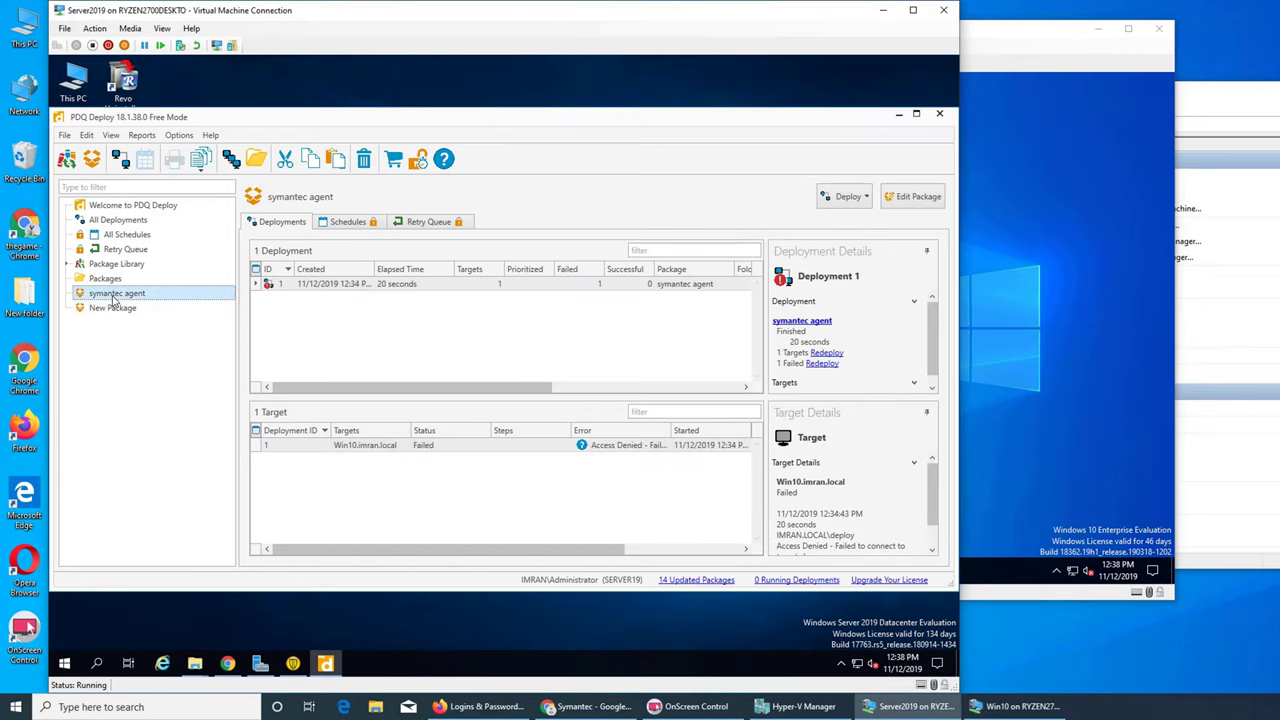
right_click(360, 447)
left_click(372, 474)
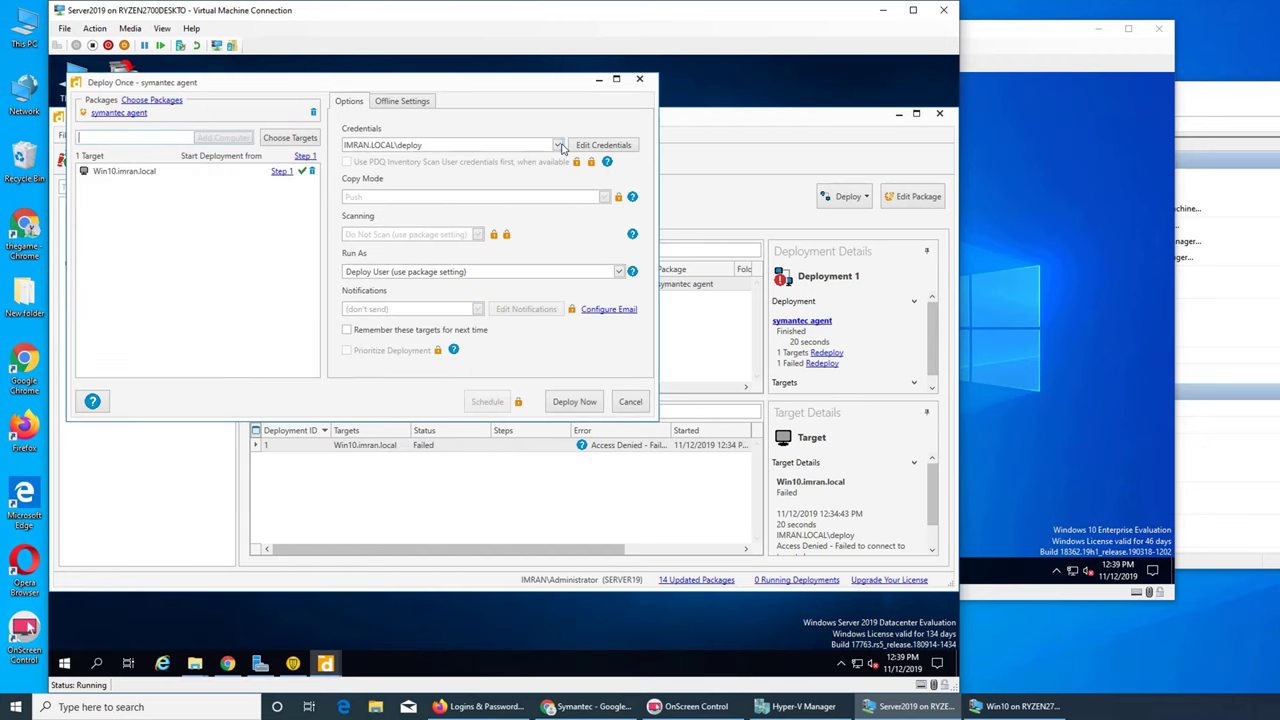
left_click(559, 146)
left_click(484, 175)
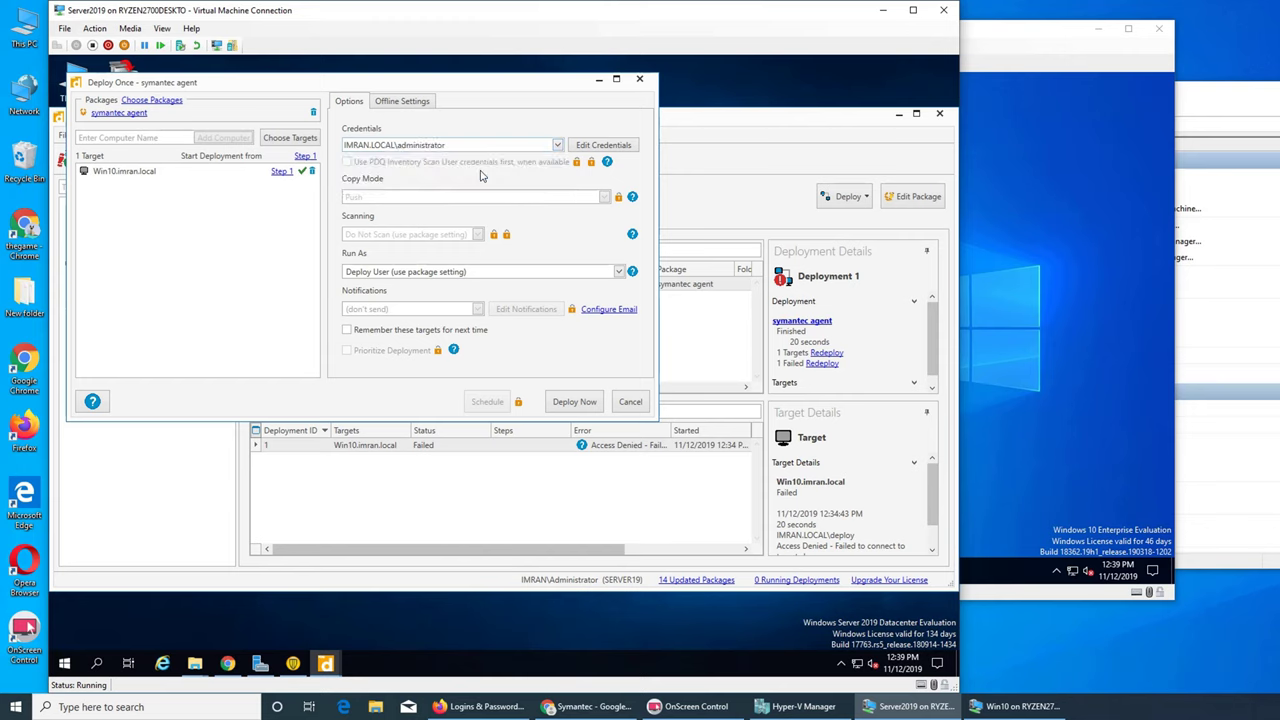
left_click(574, 402)
left_click(535, 446)
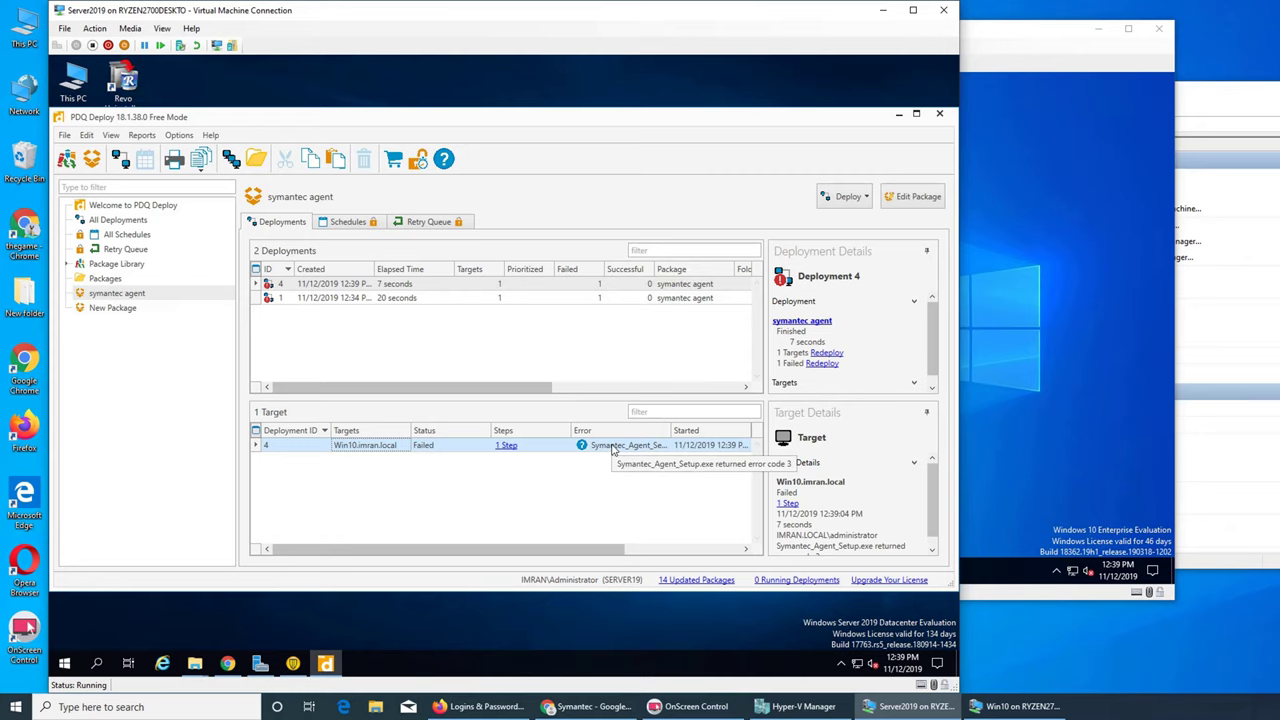
- Inspect the Win10 VM's notification-area icons and refresh its desktop
left_click(1062, 434)
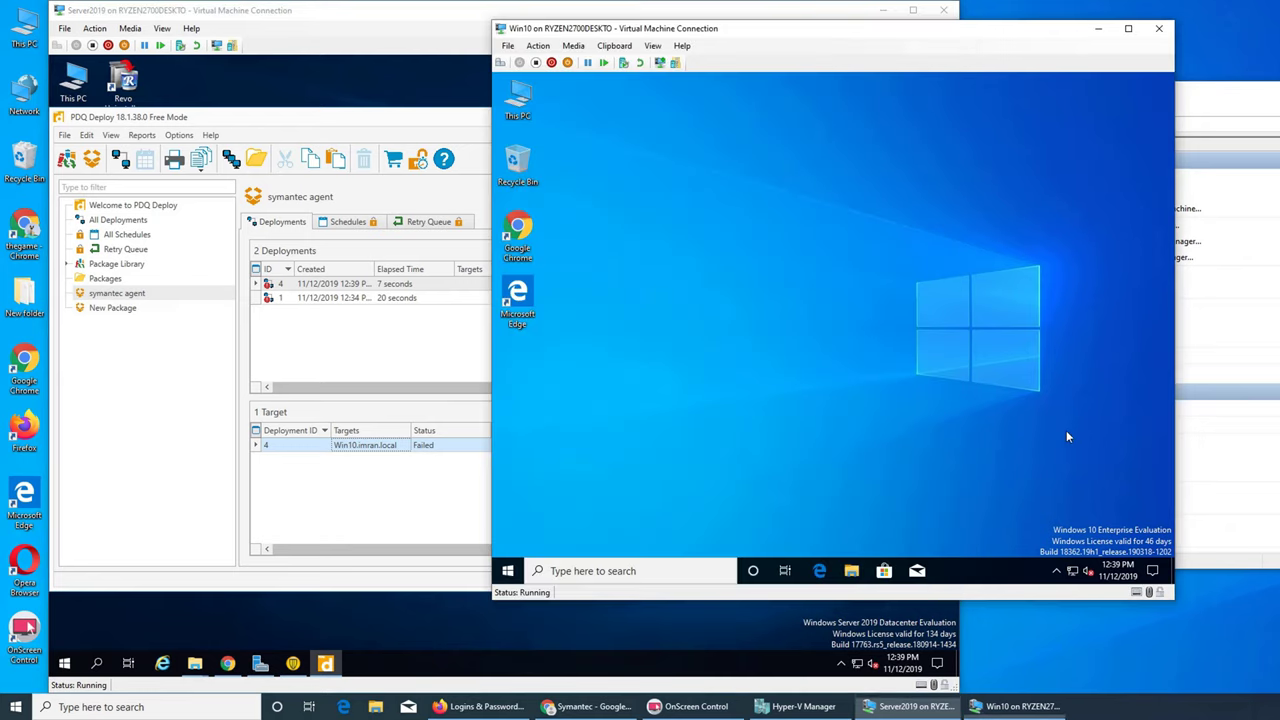
left_click(1055, 572)
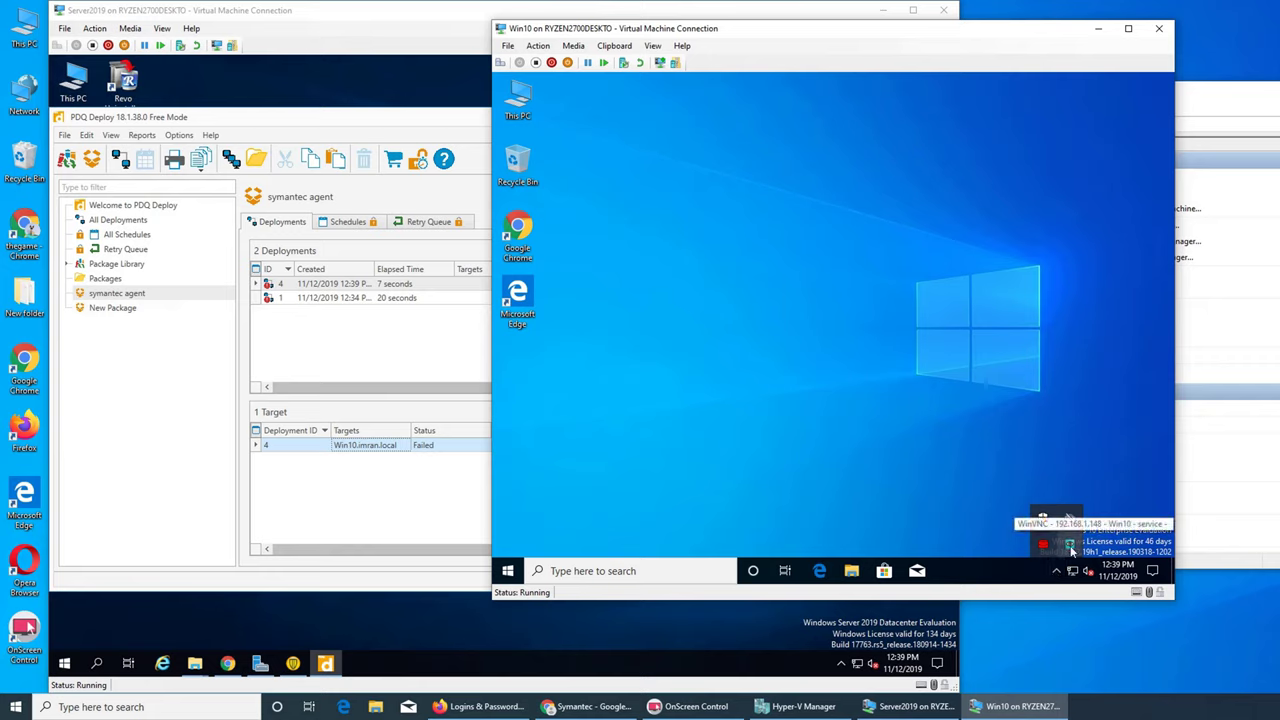
left_click(726, 311)
right_click(637, 253)
left_click(668, 290)
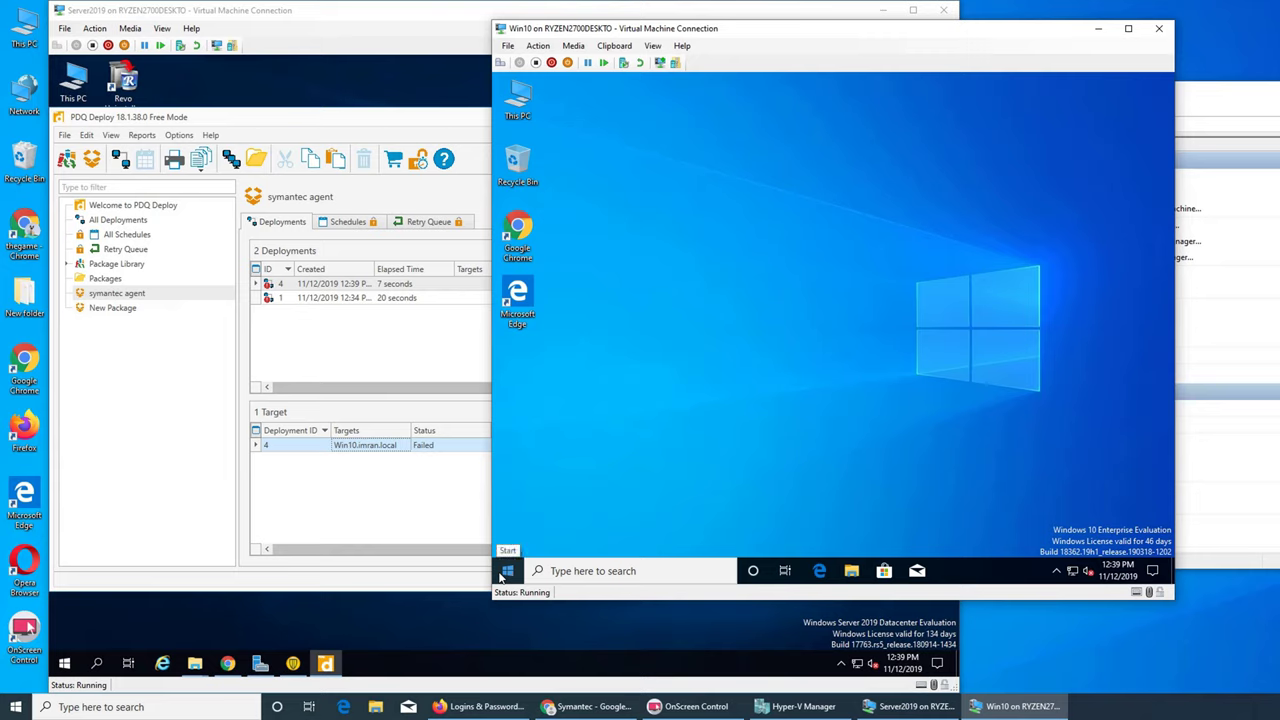
- Restart the Win10 machine from the Start power menu and return to Server2019
left_click(506, 573)
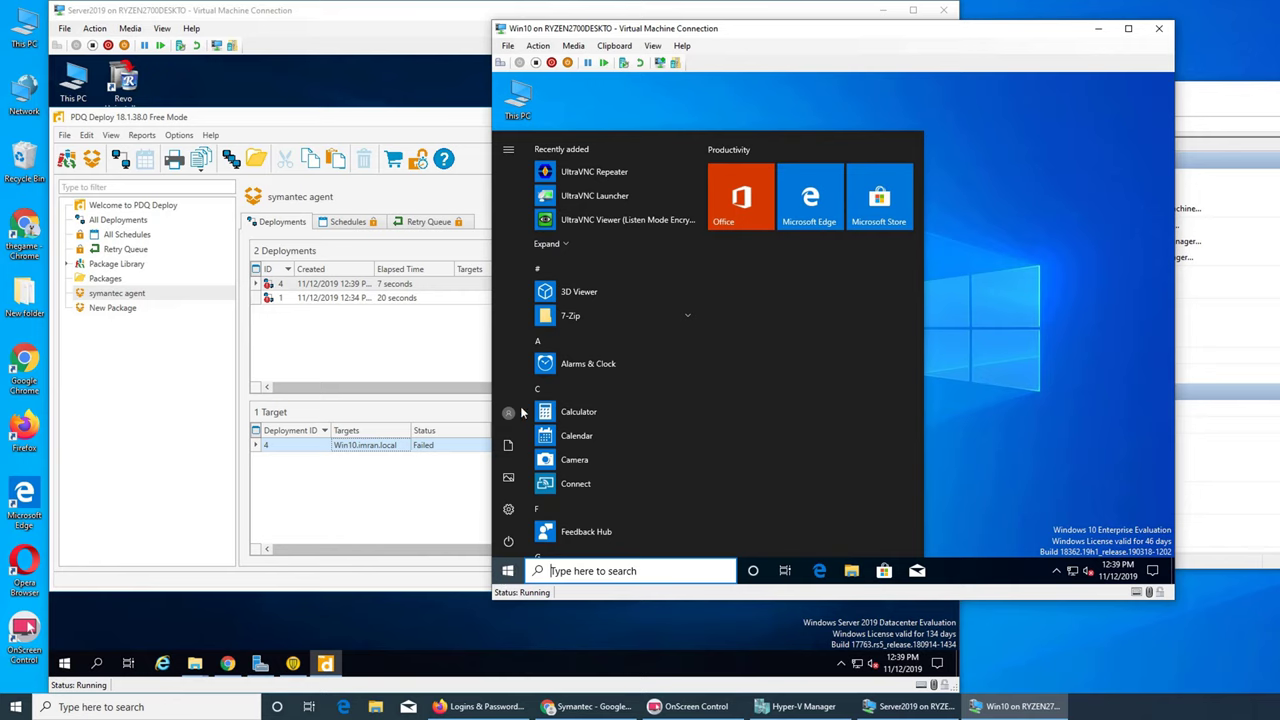
left_click(509, 542)
left_click(545, 508)
left_click(357, 335)
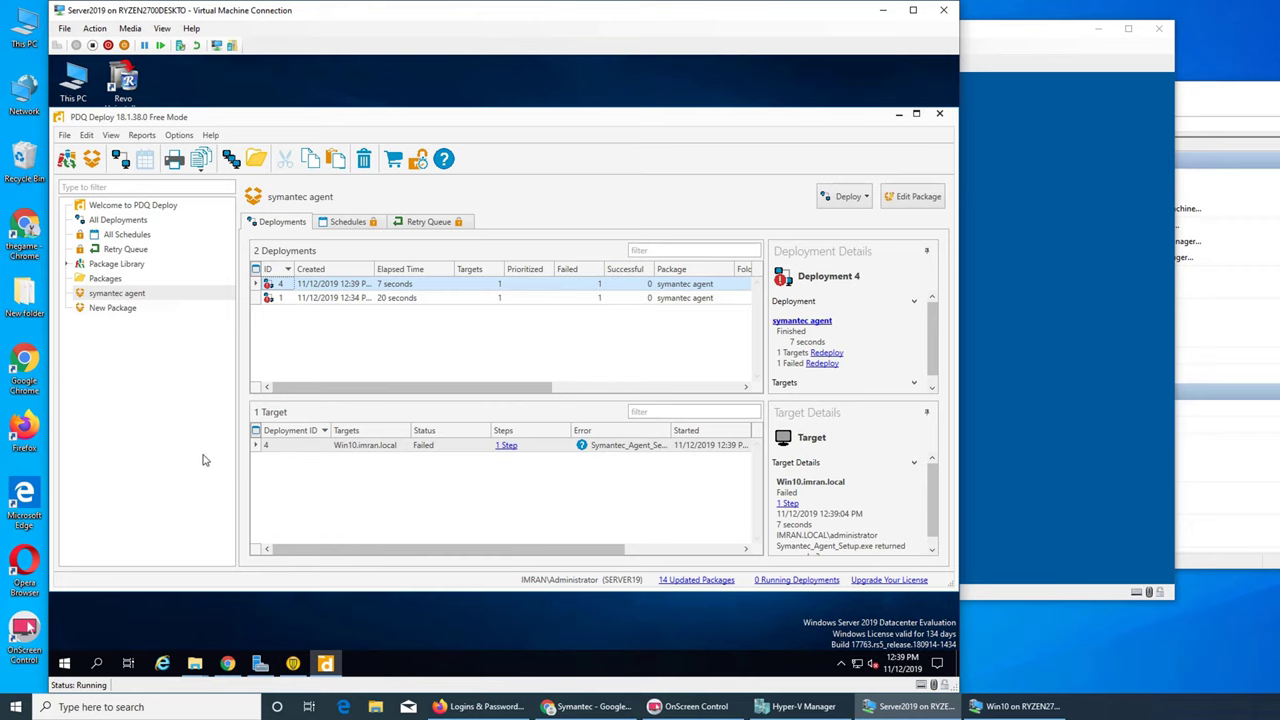
left_click(646, 75)
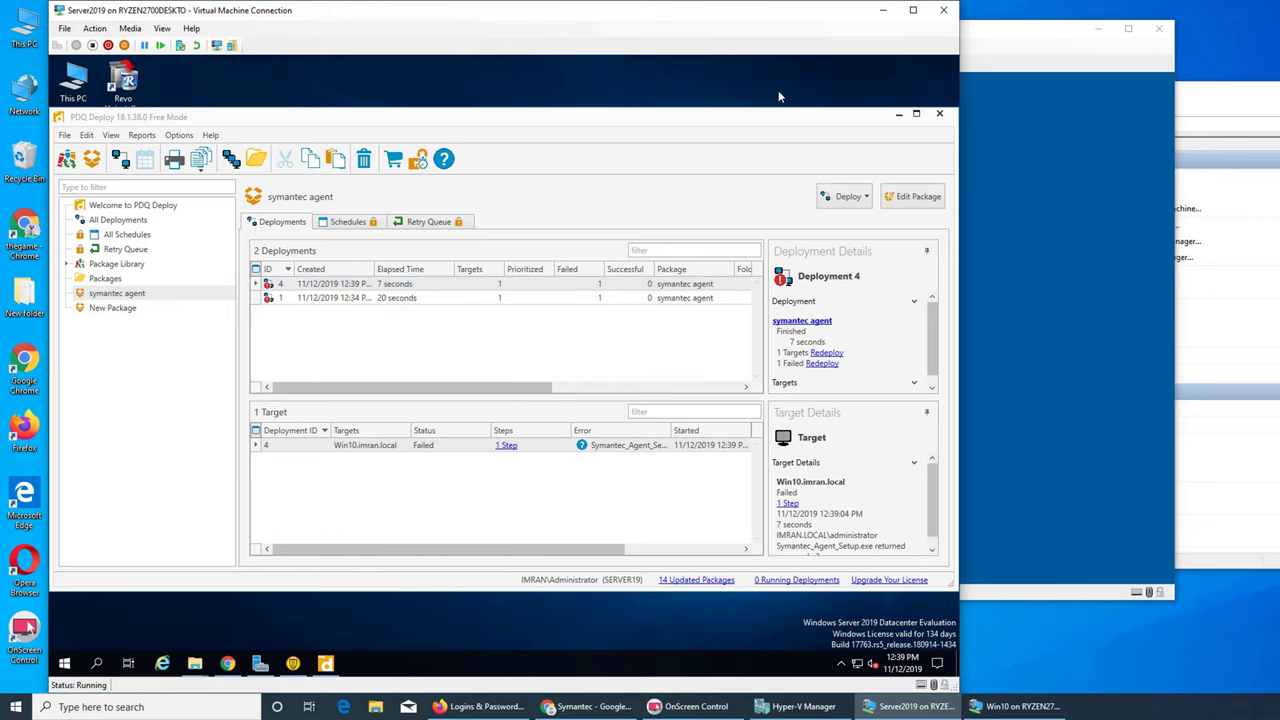
- Browse Downloads > Symantec > {SA1425280-4Q19S2}_x64 > Symantec_Agent_Package on Server2019
left_click(898, 113)
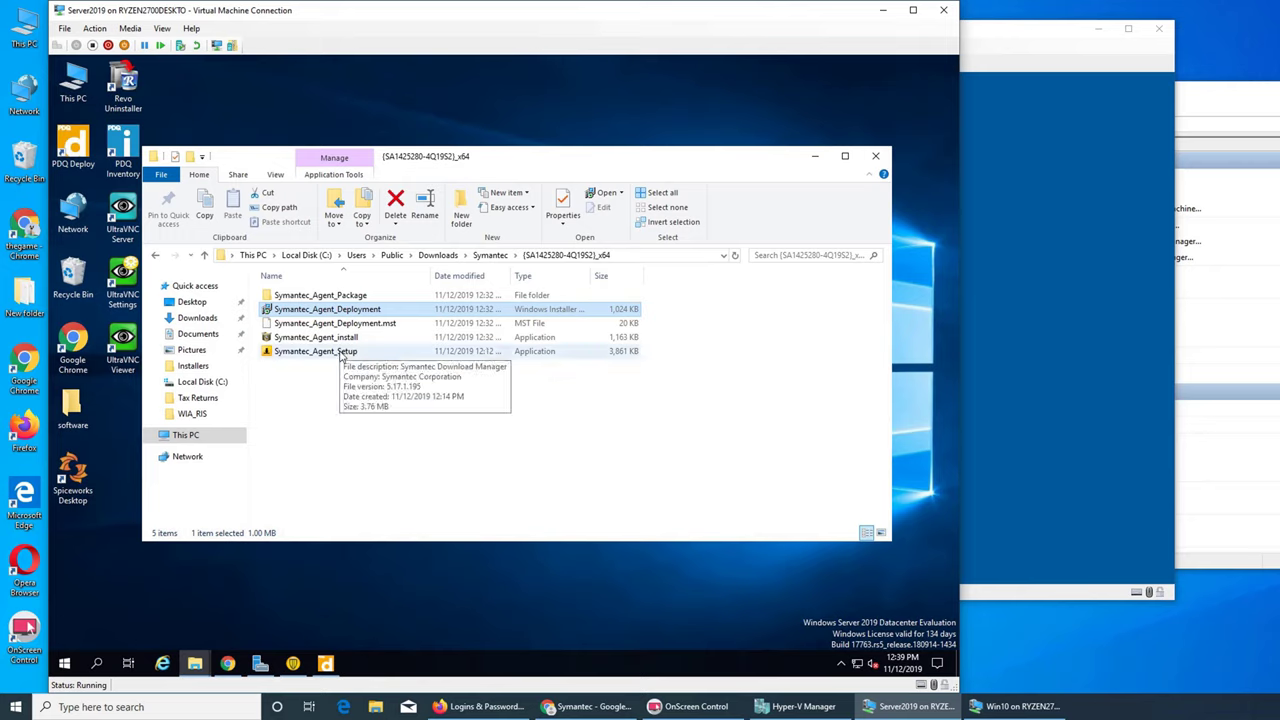
left_click(493, 256)
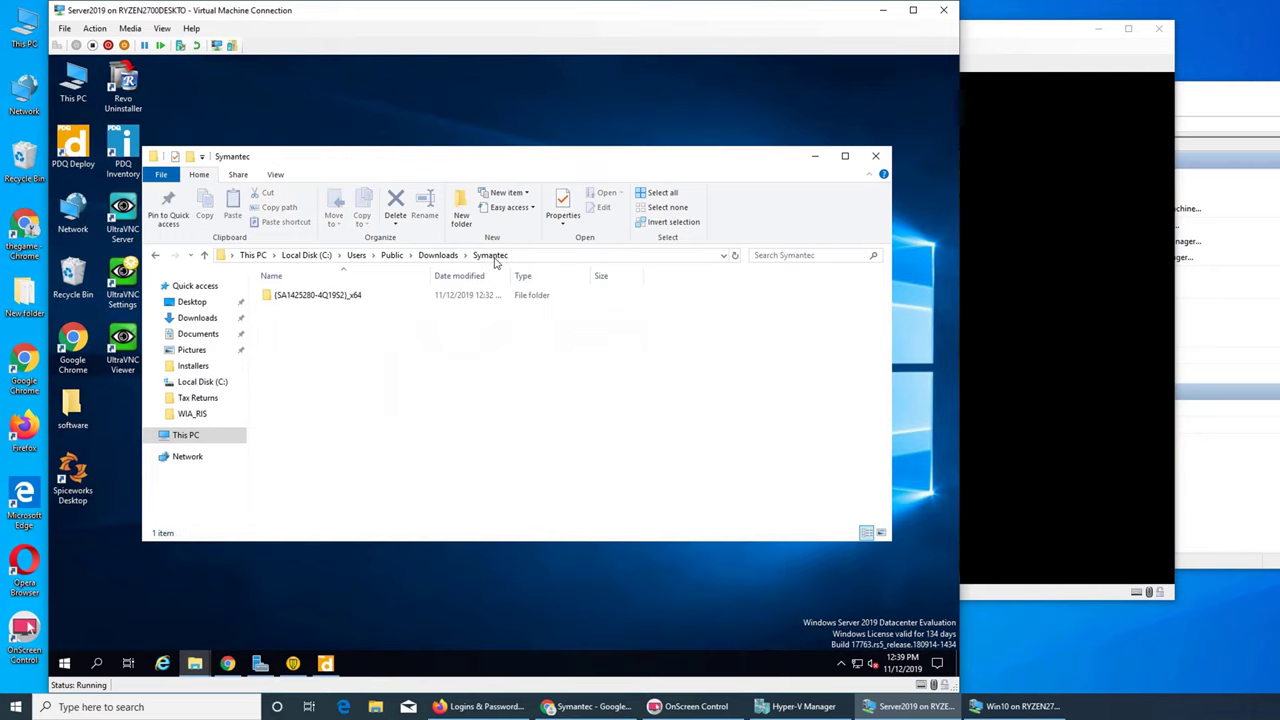
left_click(437, 257)
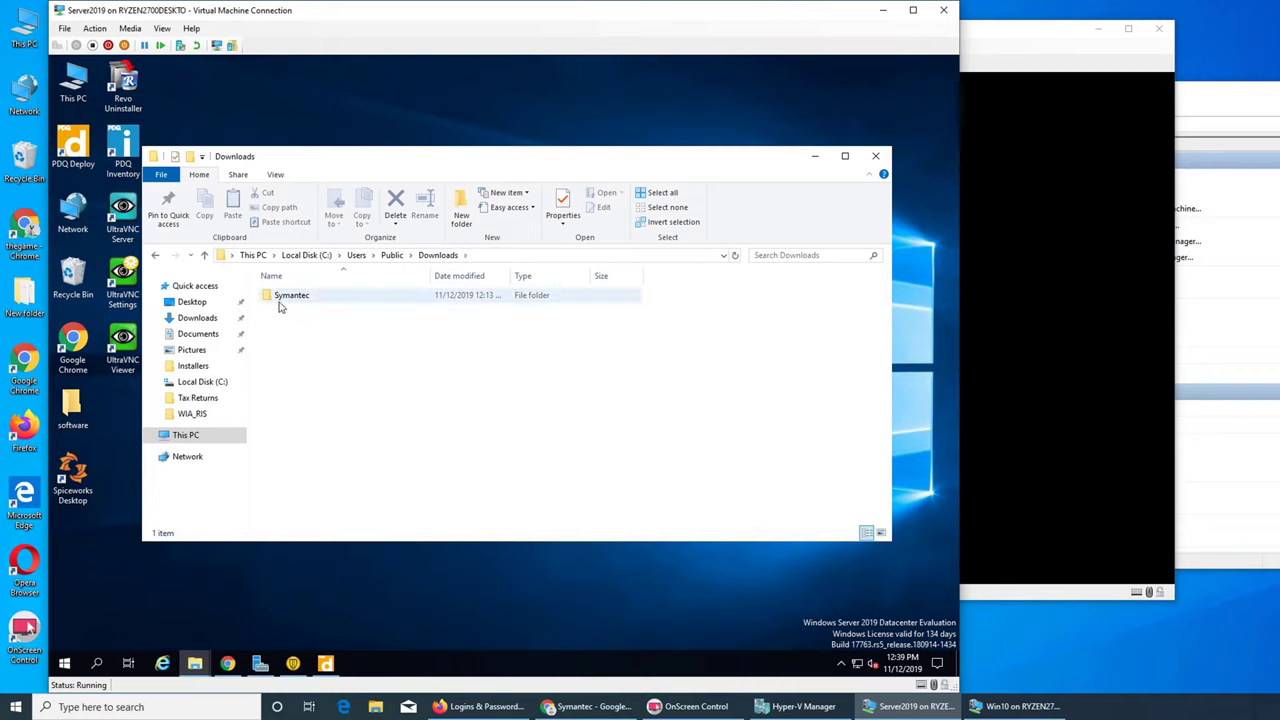
left_click(312, 298)
double_click(312, 298)
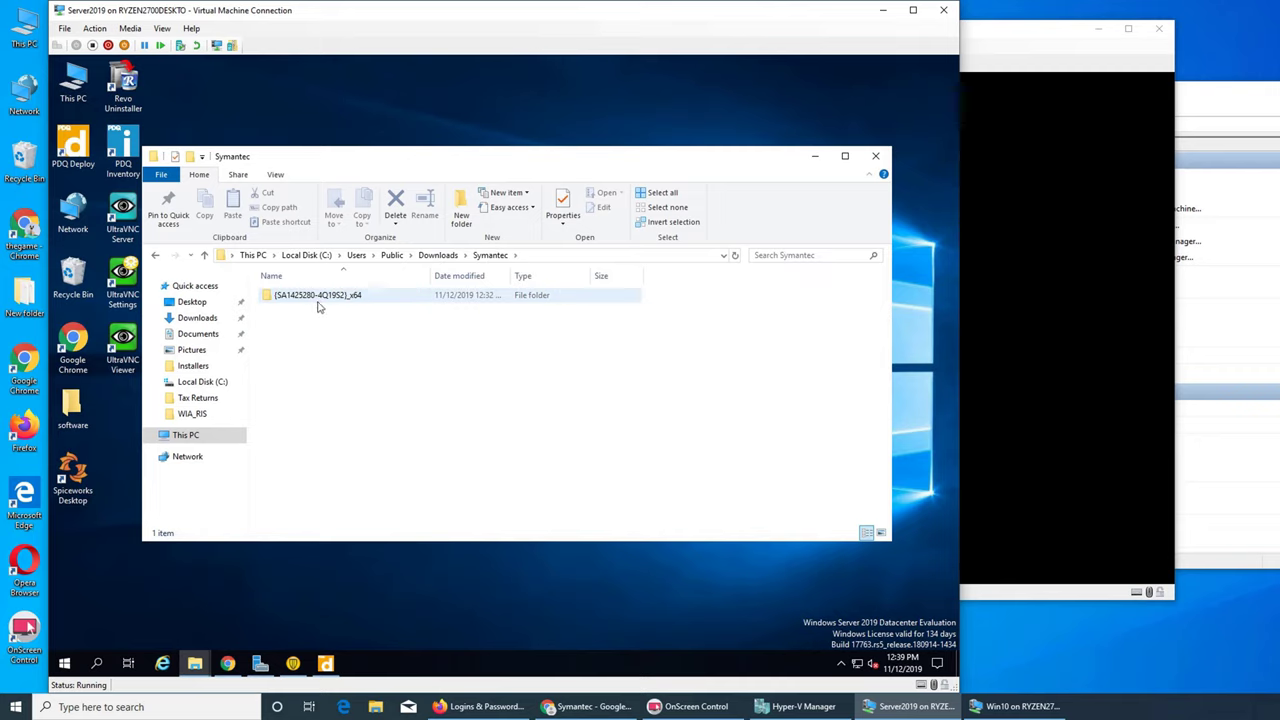
double_click(318, 298)
double_click(327, 299)
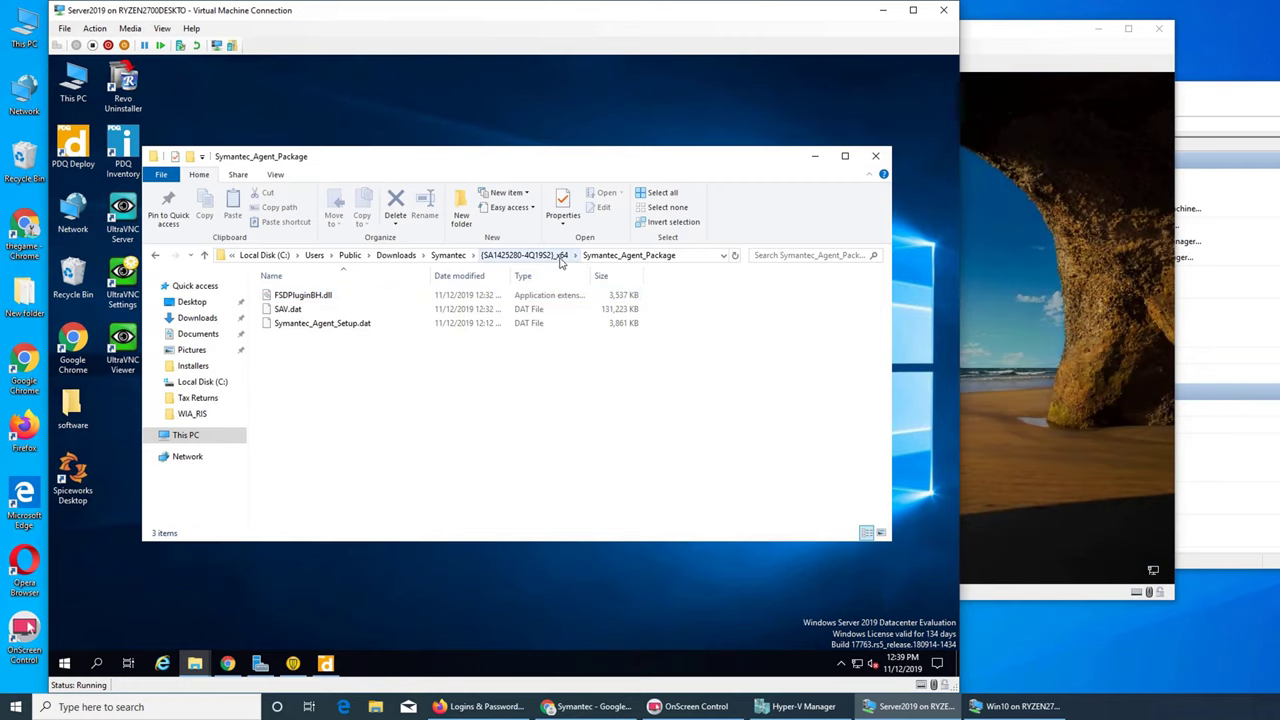
left_click(1046, 230)
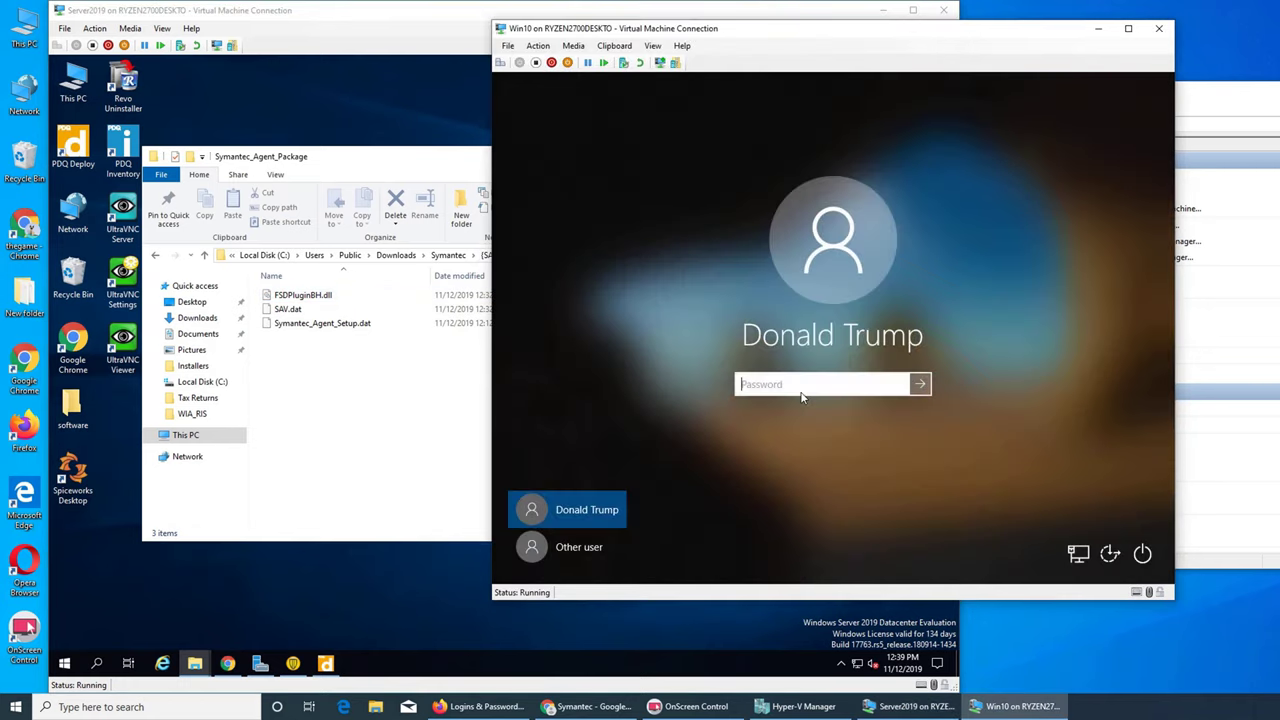
- Sign in to the Win10 VM with the account password
type("••••••••••")
key("Return")
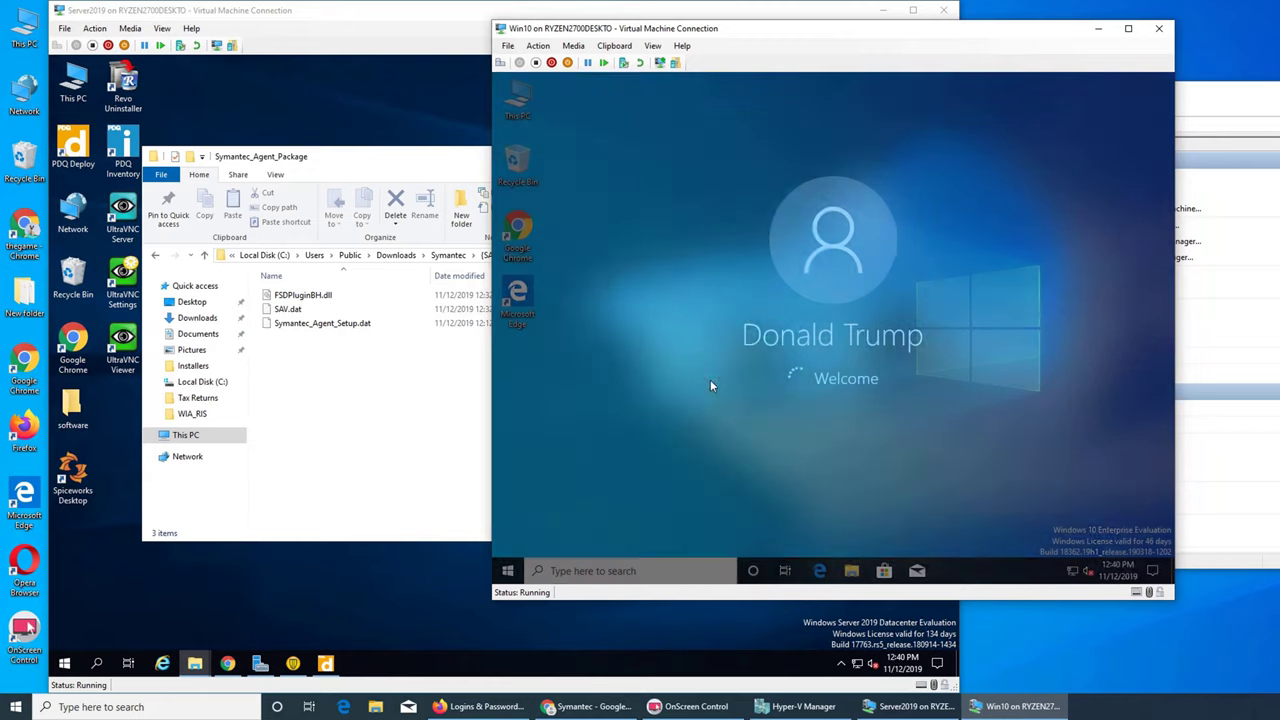
left_click(1057, 572)
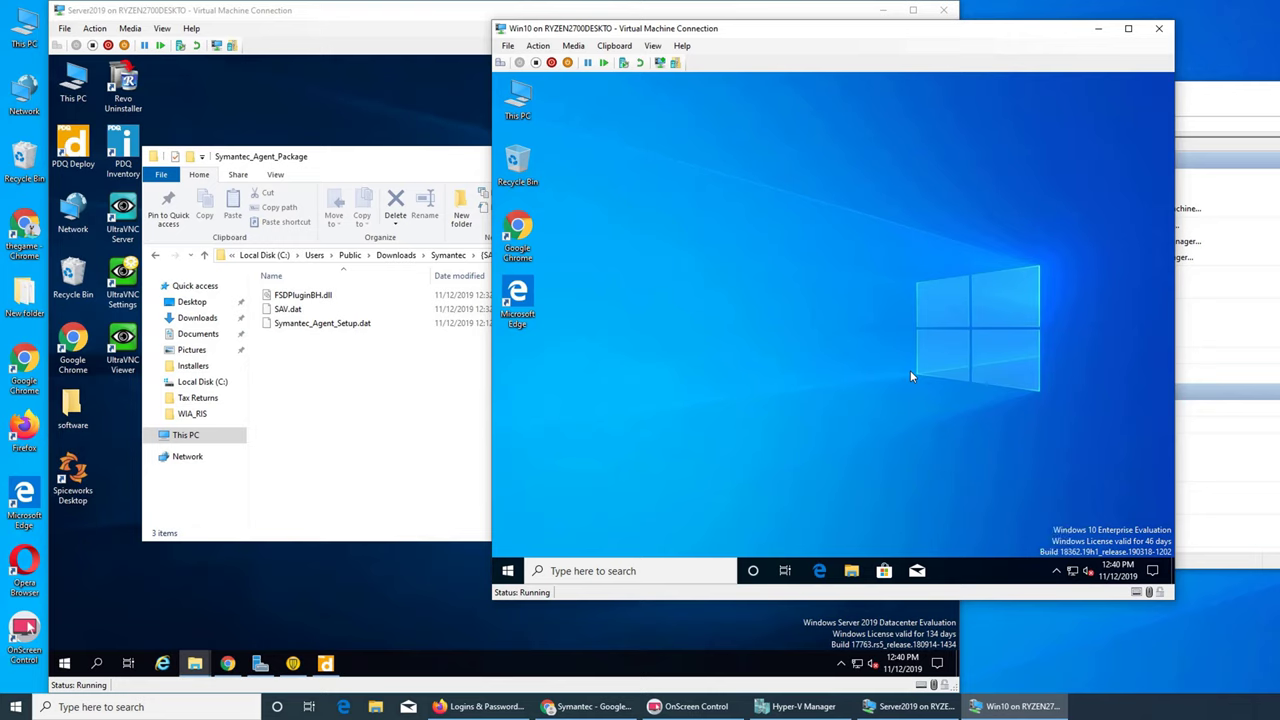
left_click(1056, 572)
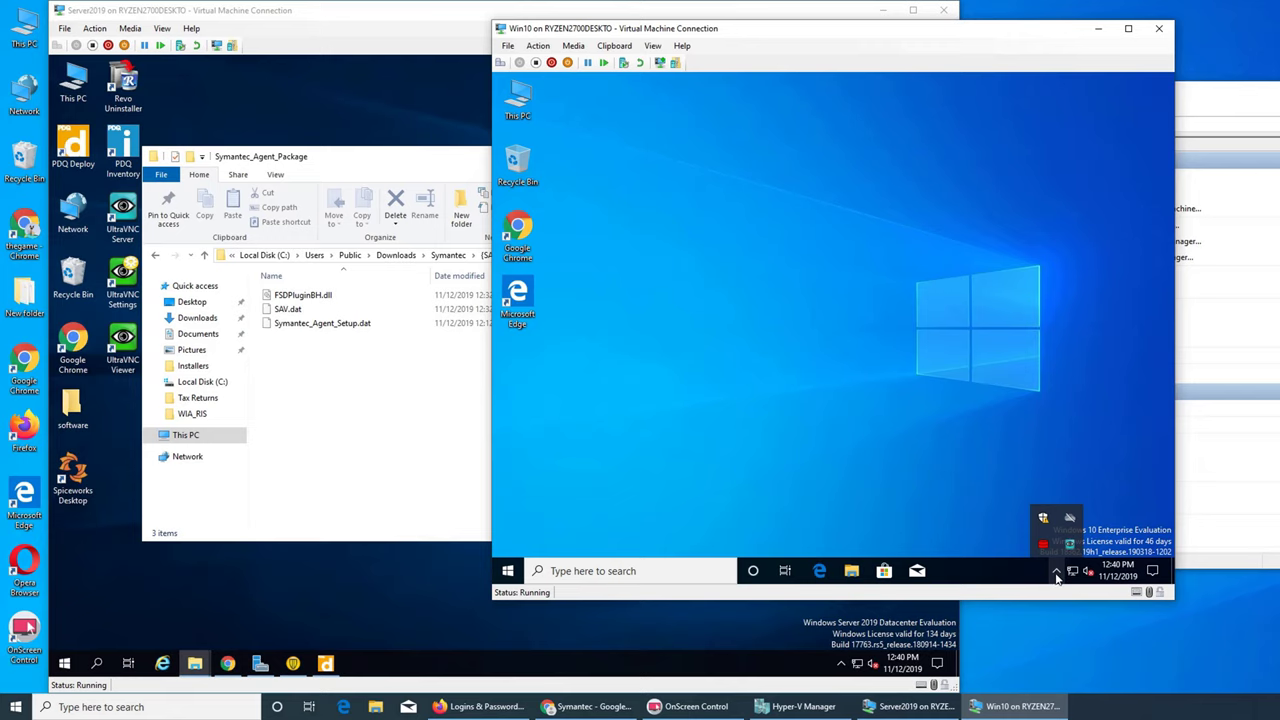
- Search 'syman' and browse into Win10's Symantec_Agent_Package folder, finding it empty
left_click(508, 570)
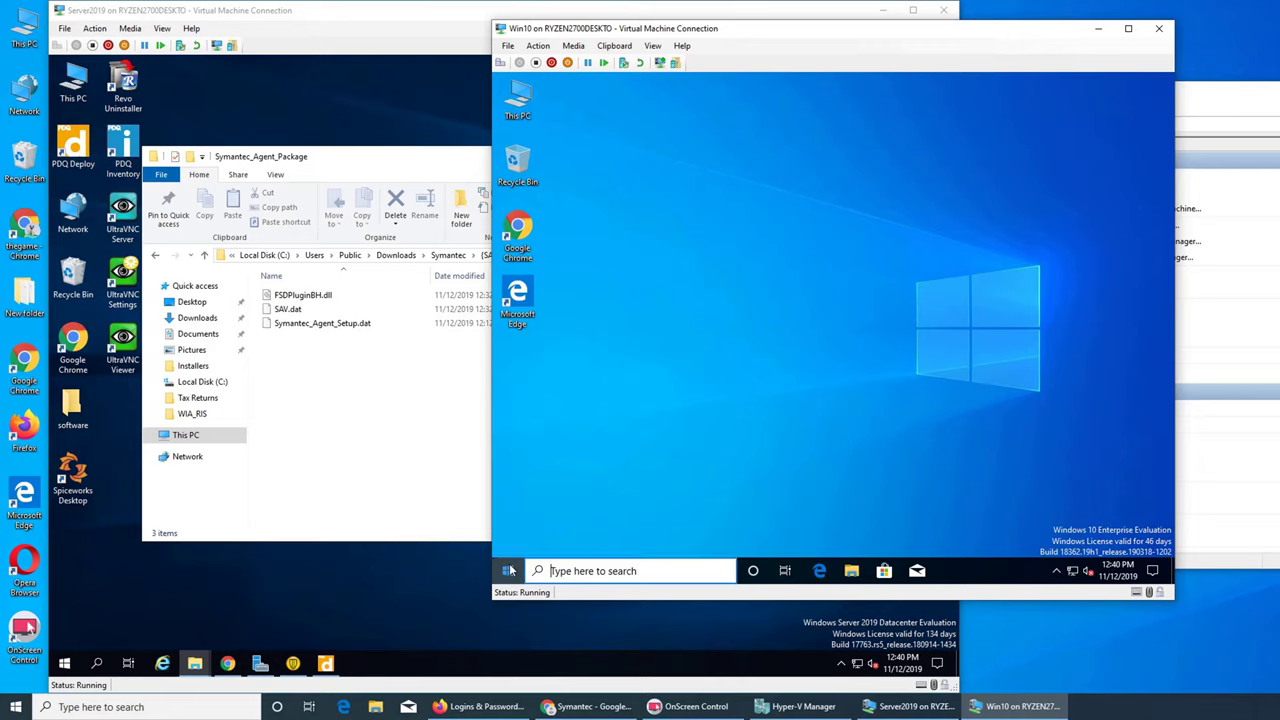
type("syman")
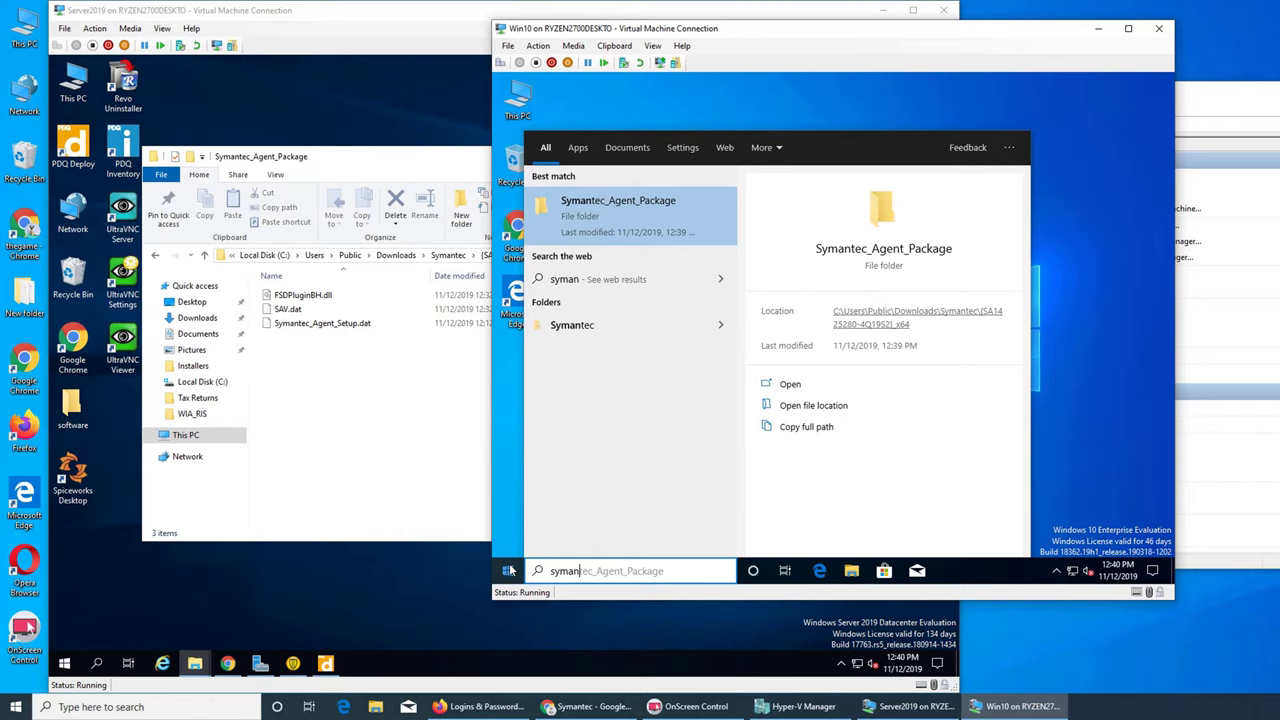
key("Return")
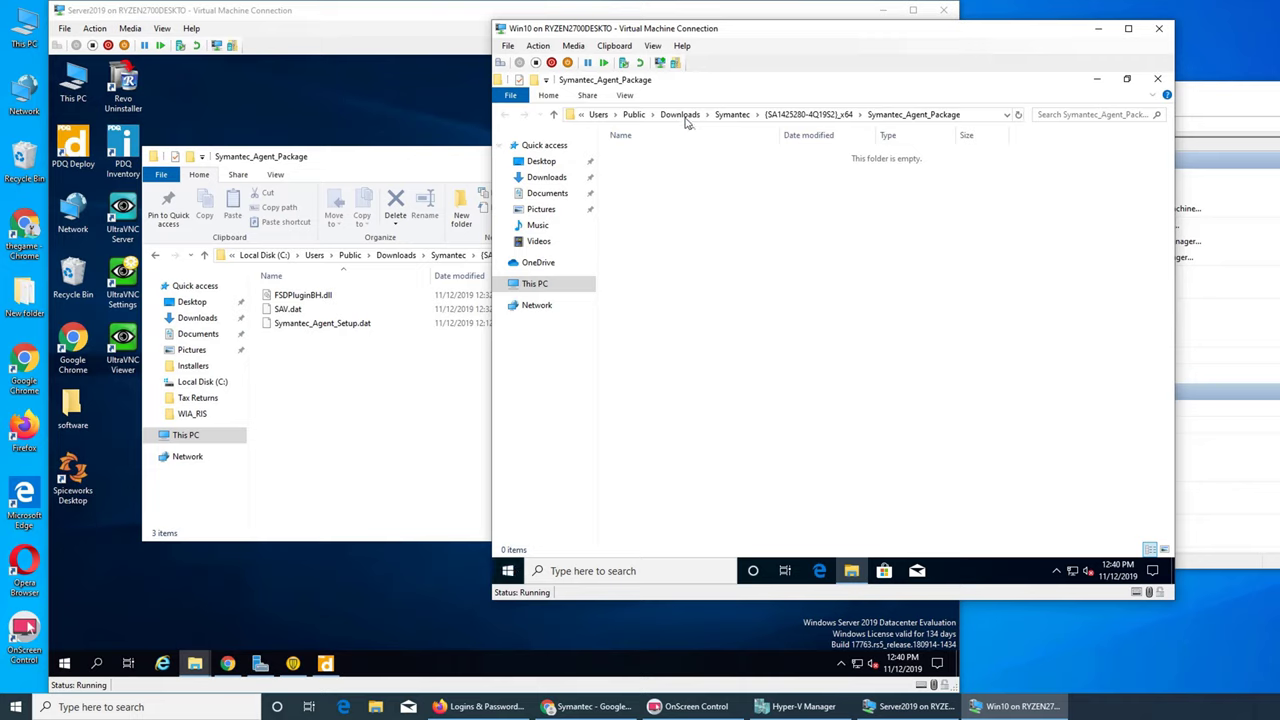
left_click(731, 114)
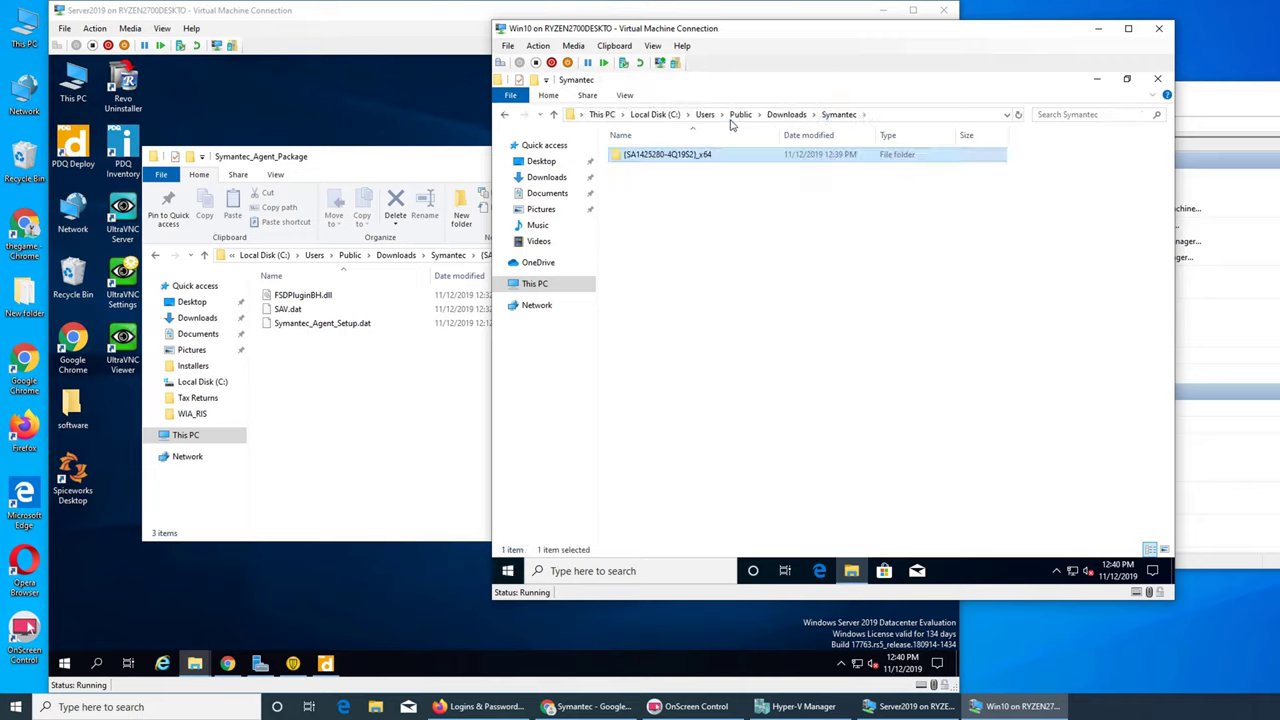
double_click(695, 157)
double_click(695, 157)
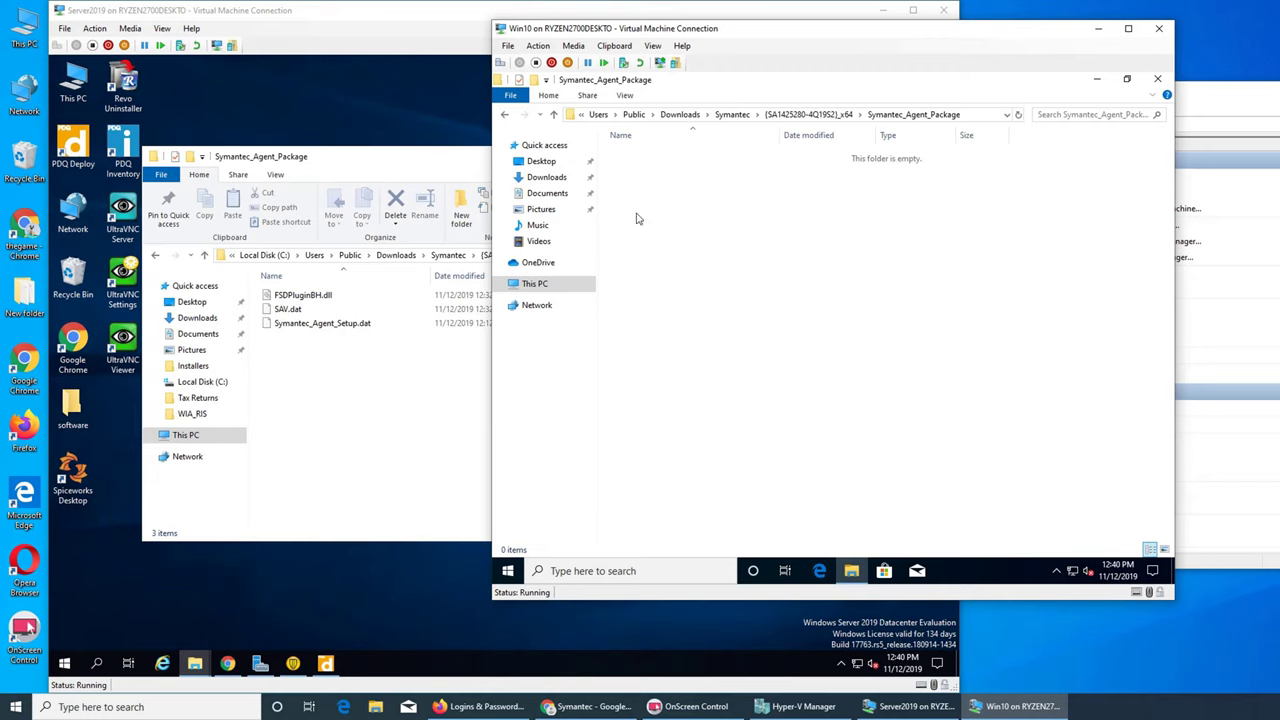
left_click(378, 431)
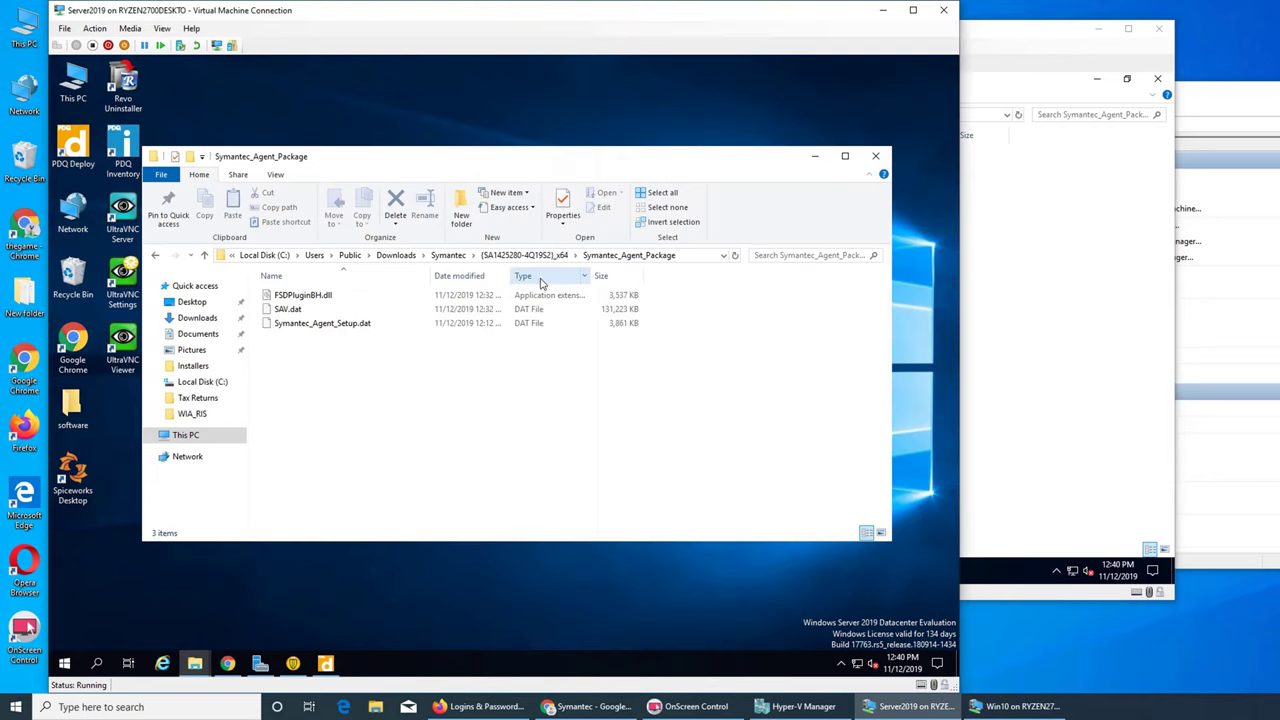
- Try installing Symantec_Agent_Deployment manually from the x64 folder and dismiss the MST error
left_click(562, 258)
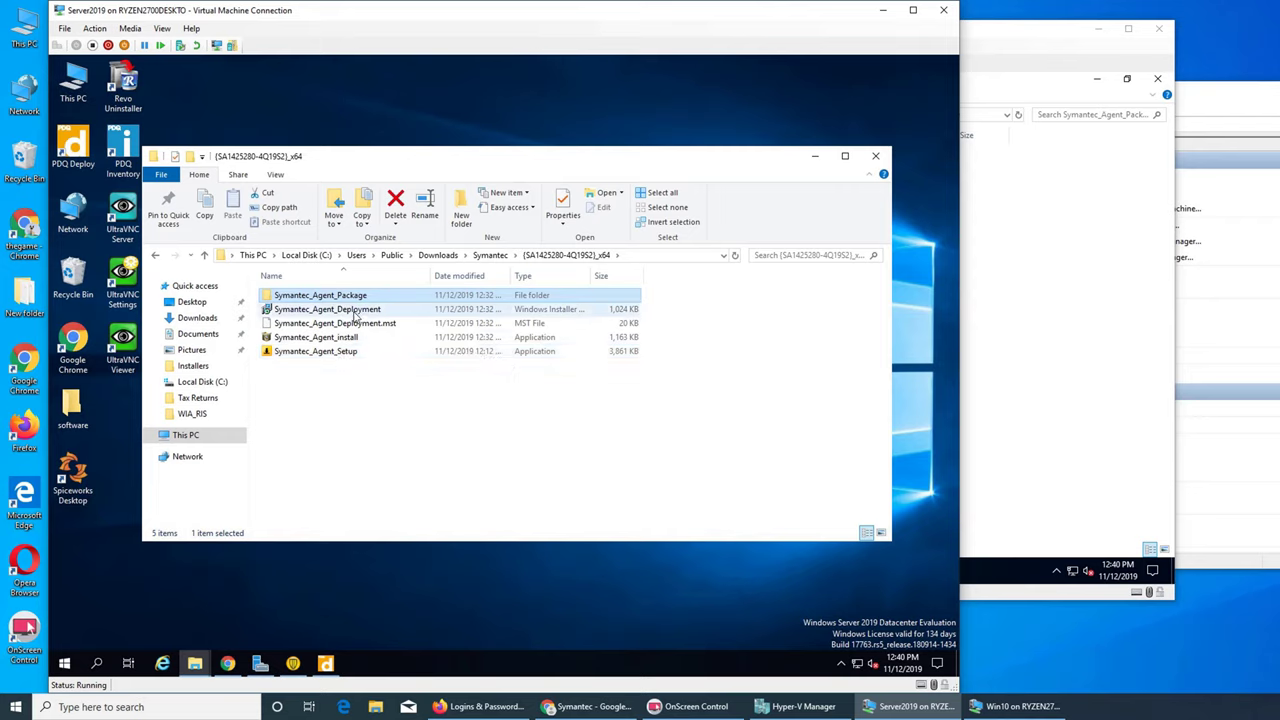
right_click(355, 316)
left_click(386, 321)
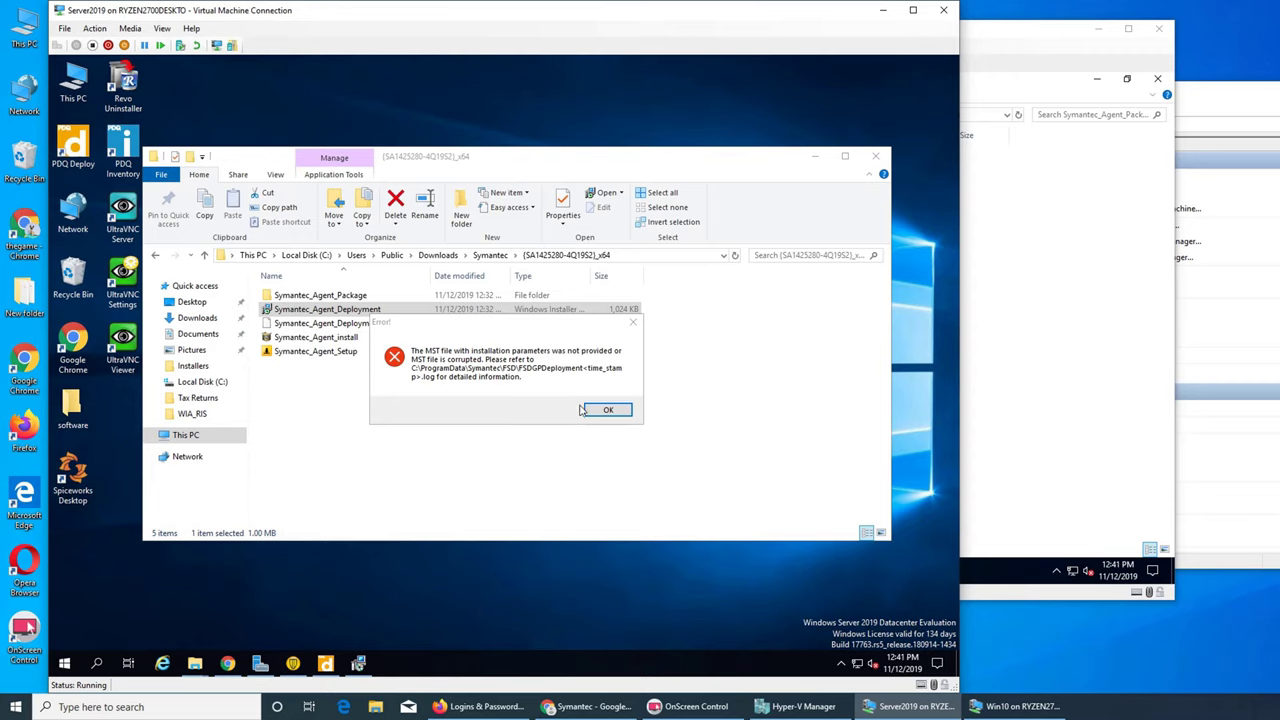
left_click(606, 411)
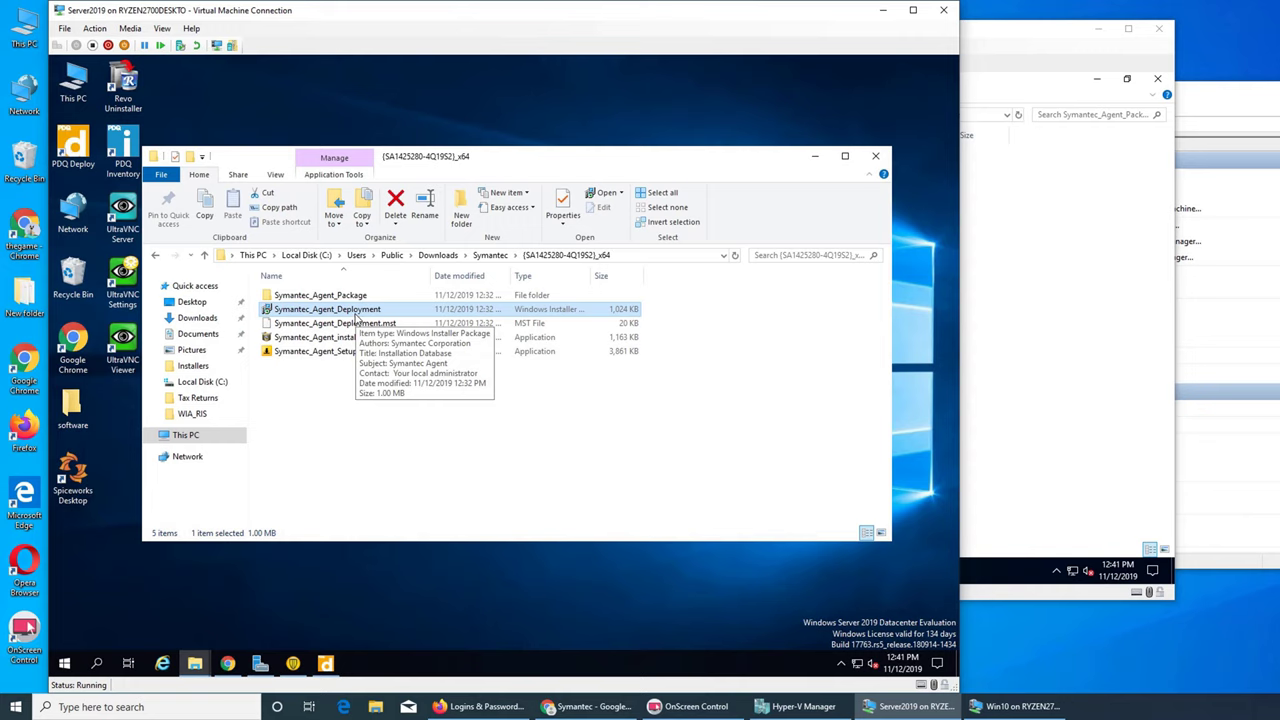
- Check the Symantec Endpoint Protection status window, then return to the file browser
left_click(309, 706)
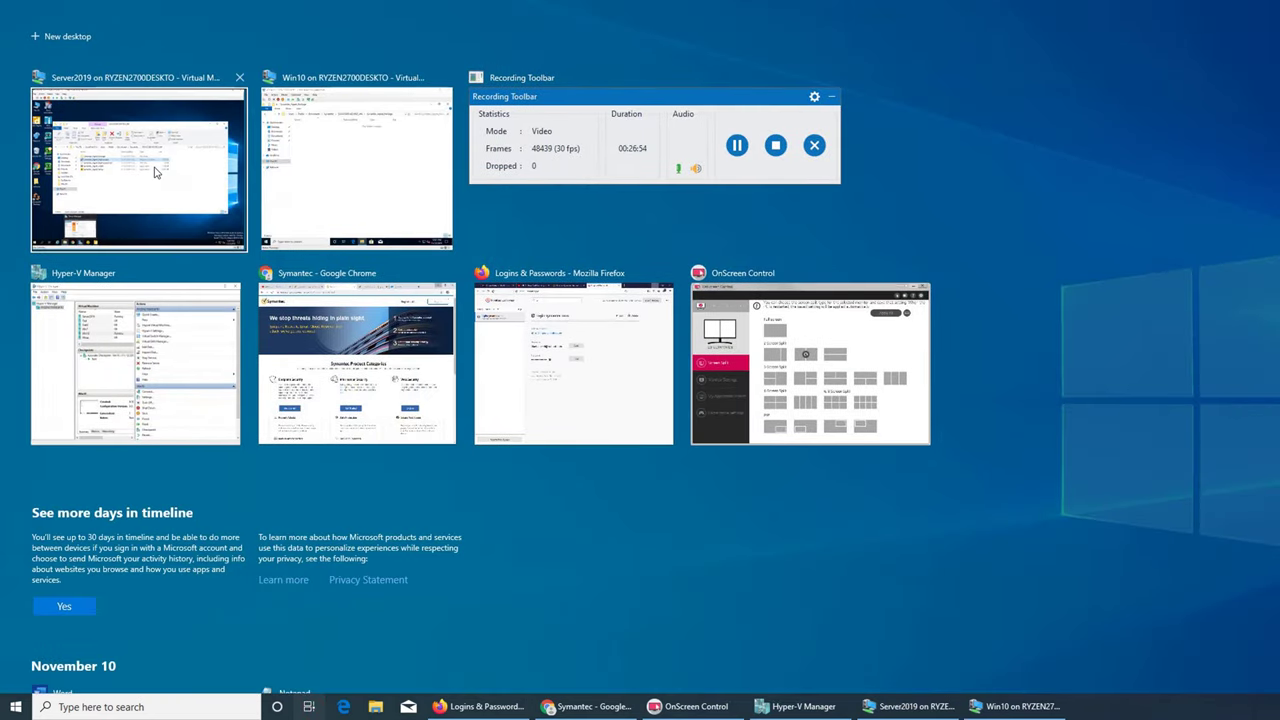
left_click(414, 551)
left_click(294, 663)
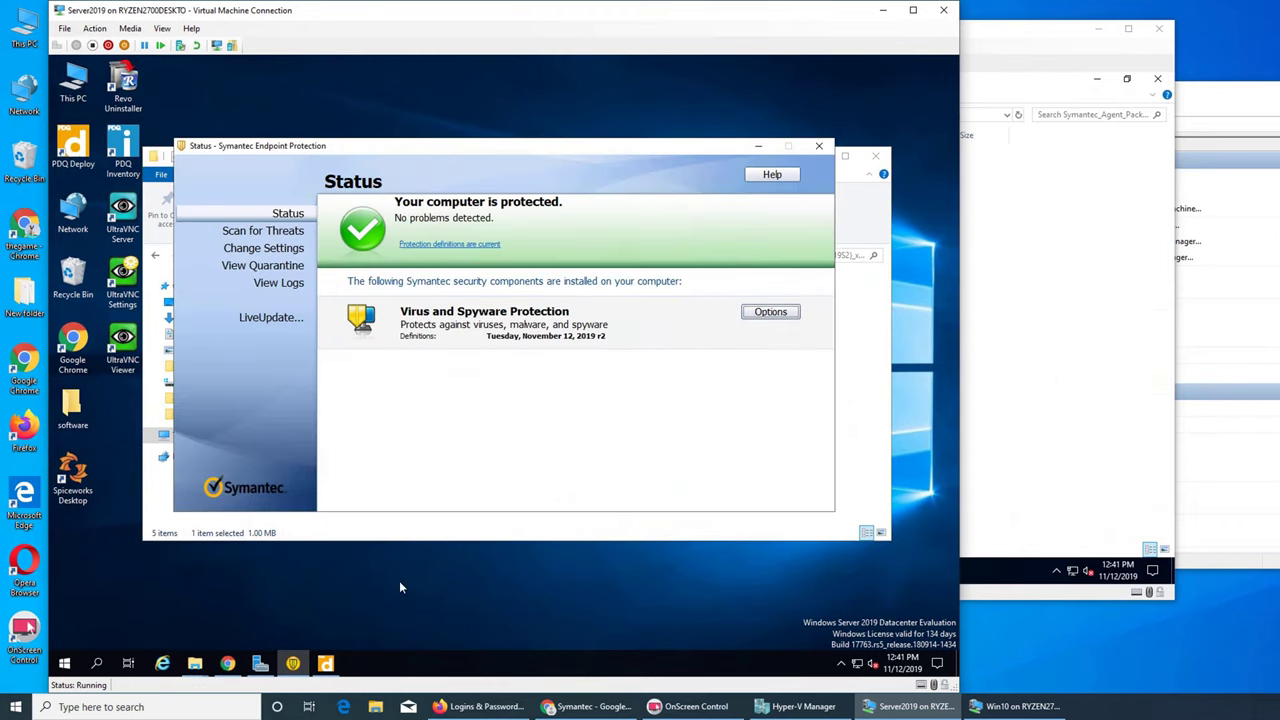
left_click(397, 536)
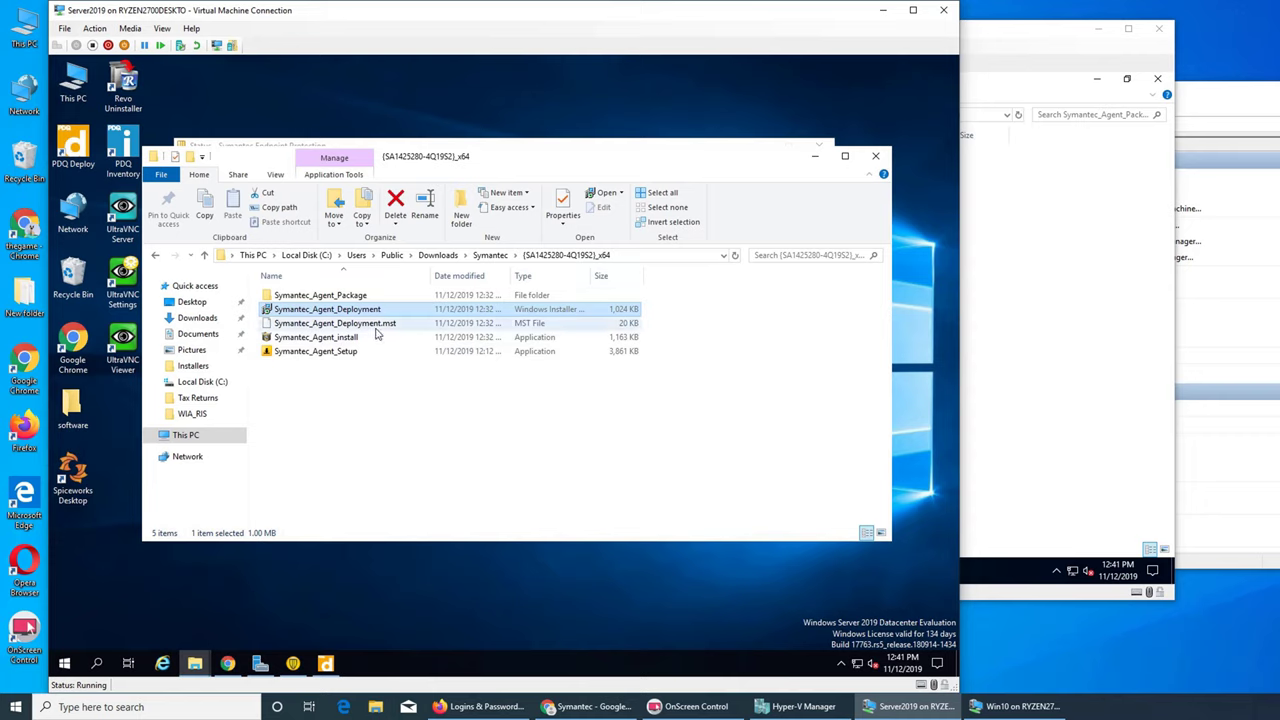
- Go up to Public, open the user's Downloads folder, and bring Chrome's Symantec page forward
left_click(487, 256)
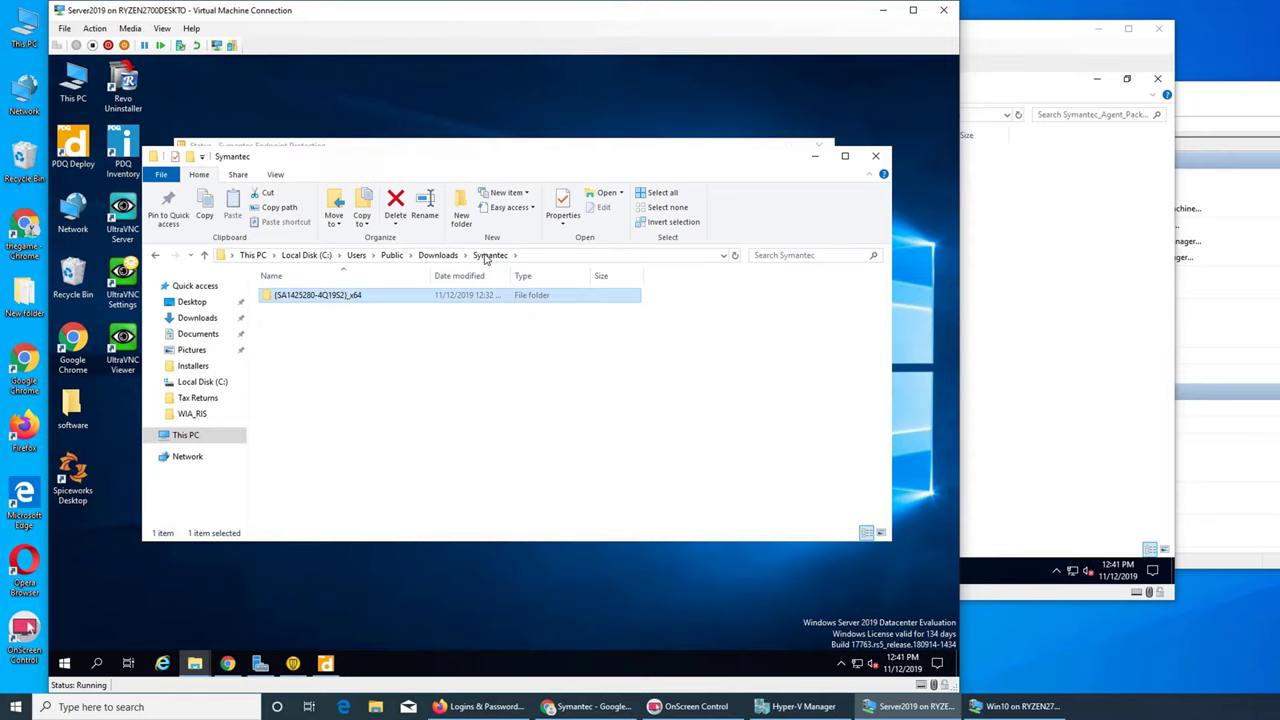
left_click(437, 256)
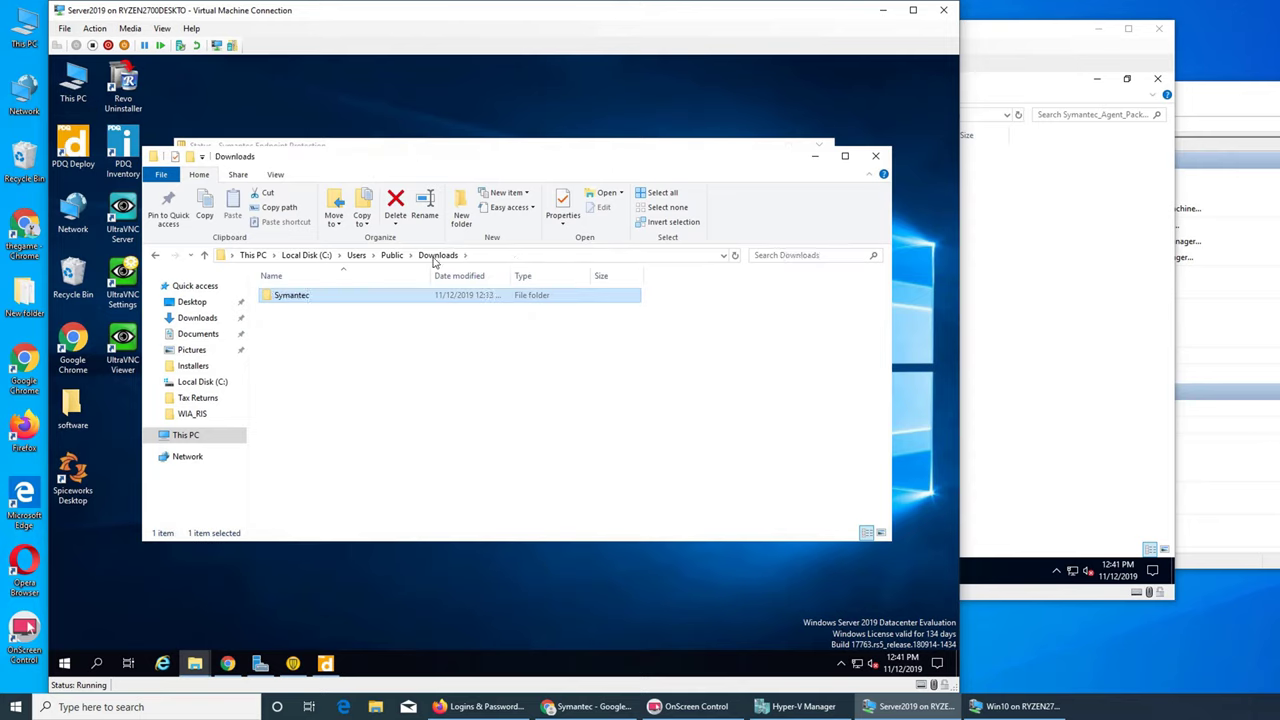
left_click(392, 256)
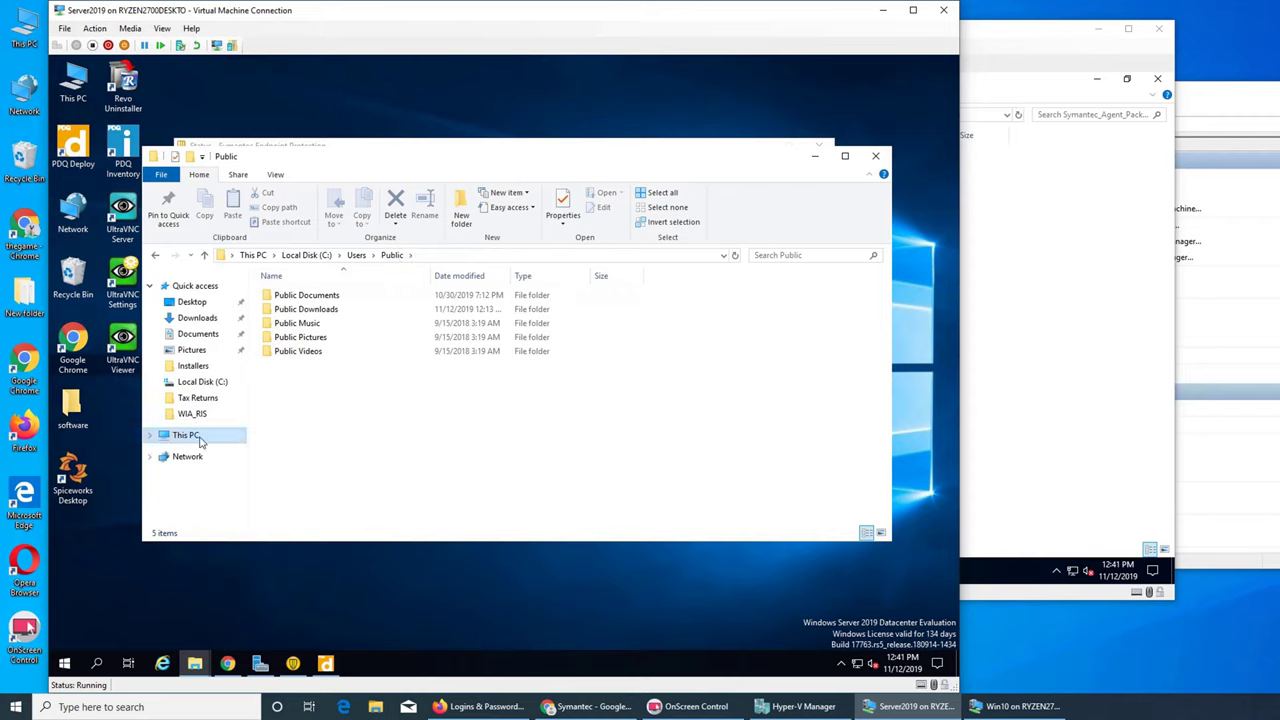
left_click(208, 319)
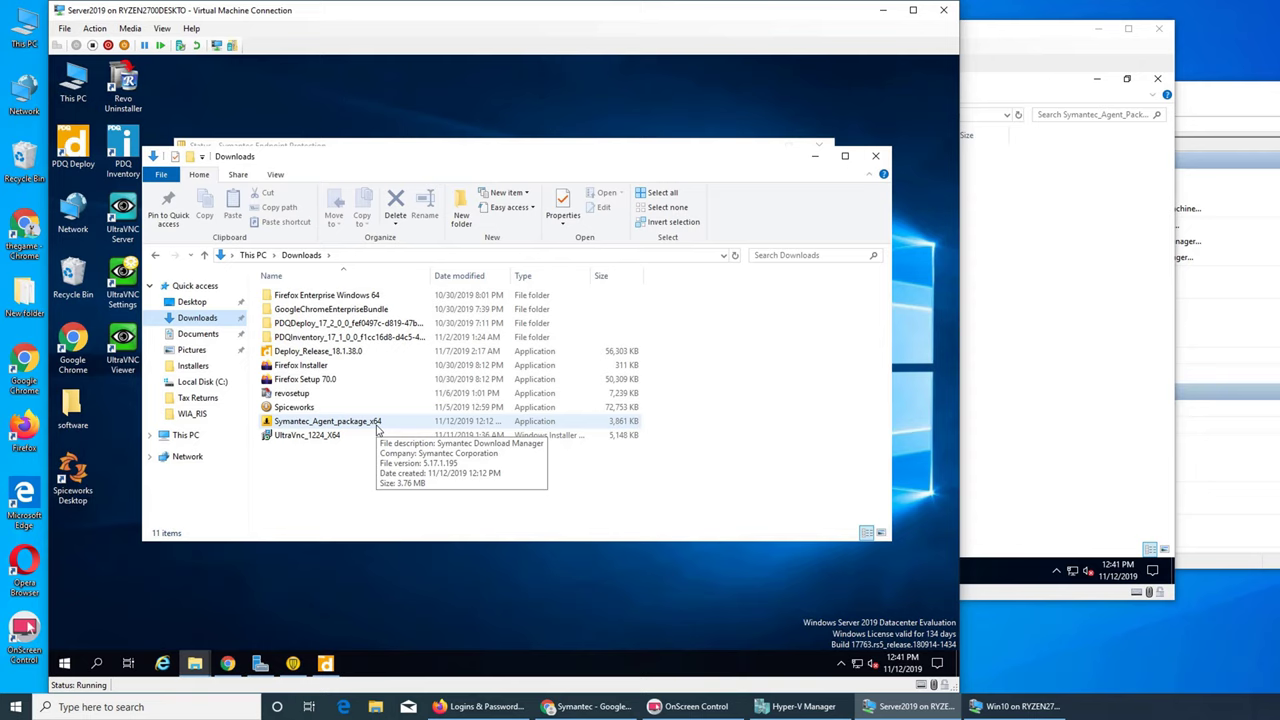
left_click(228, 663)
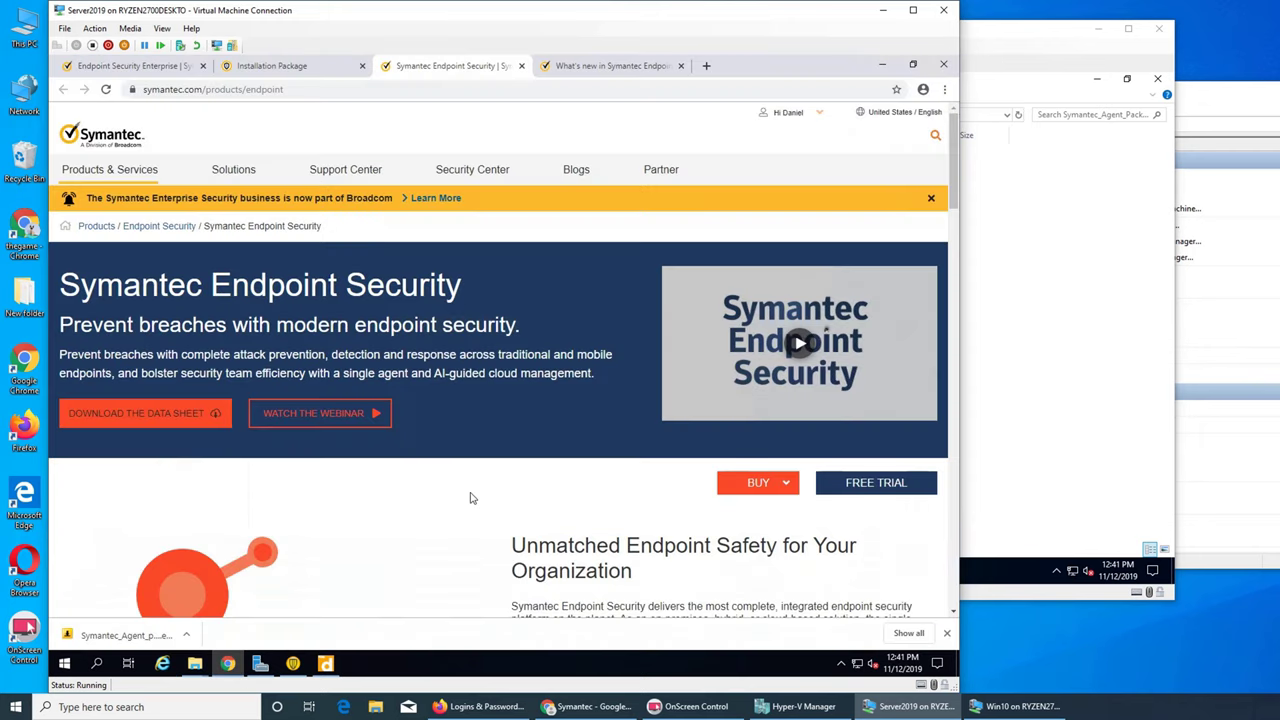
- Choose Windows Workstation 64-bit as the installation package OS and review the package options
left_click(303, 67)
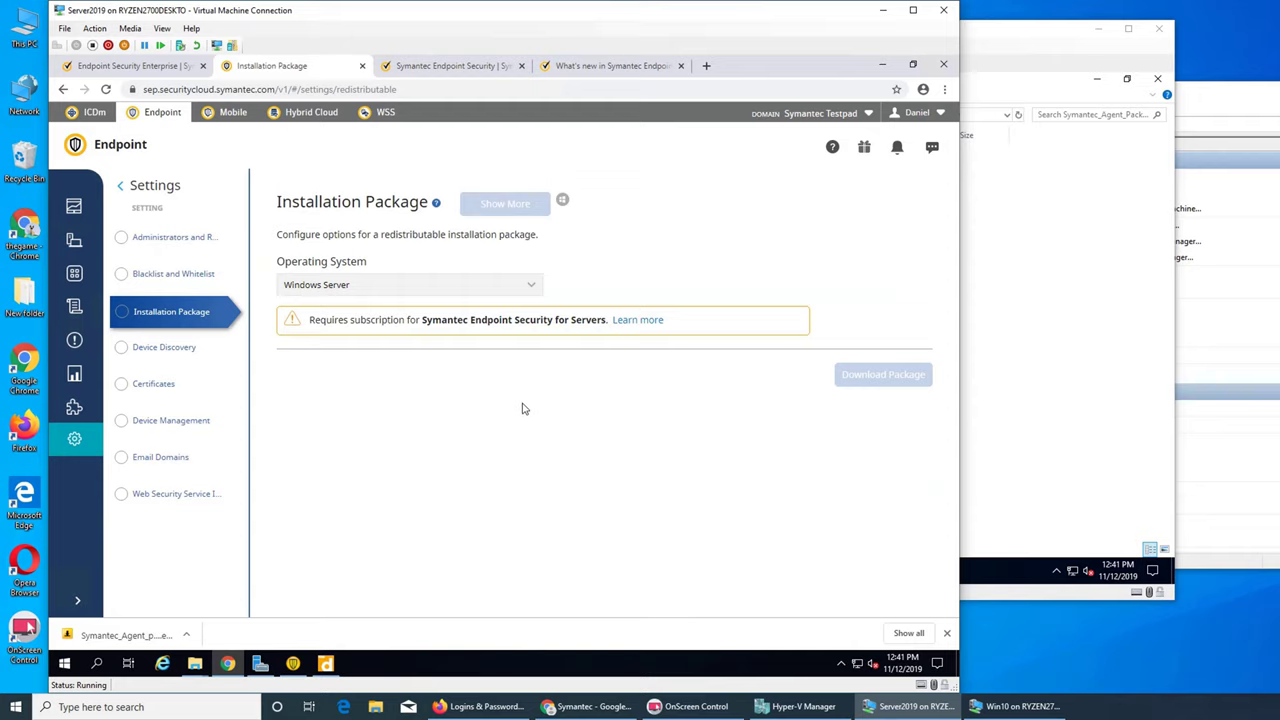
left_click(528, 285)
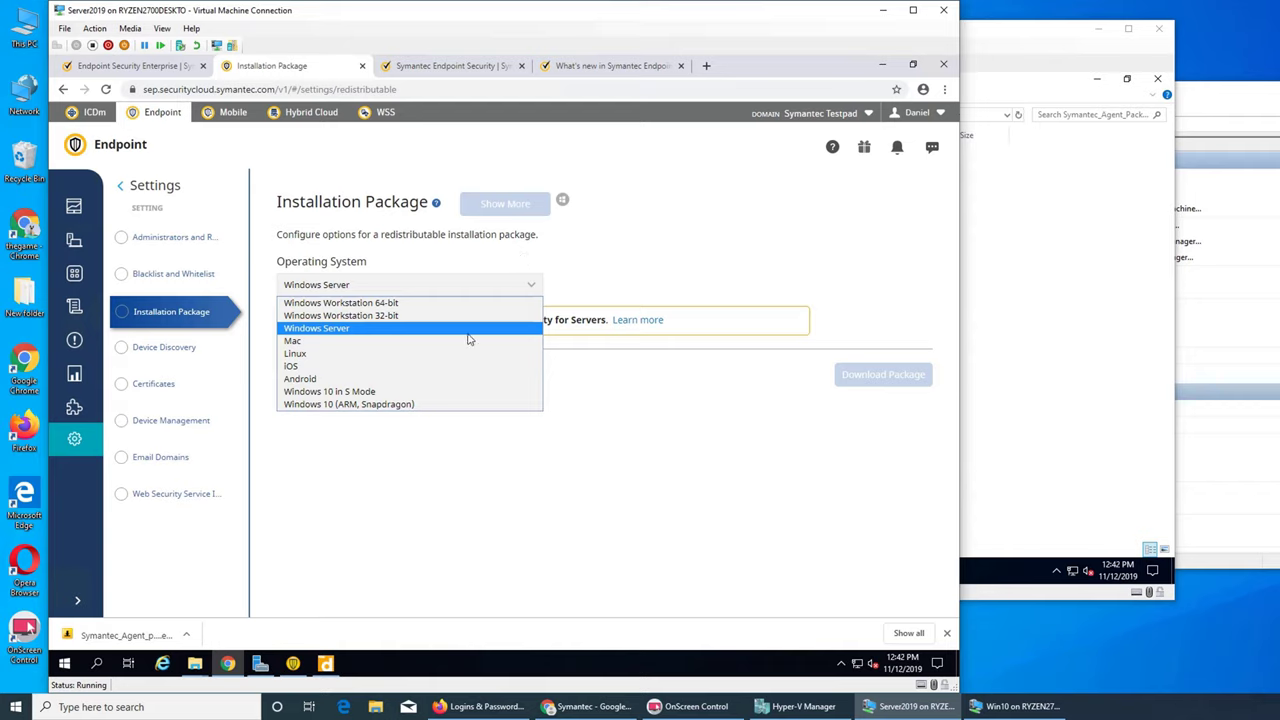
left_click(391, 303)
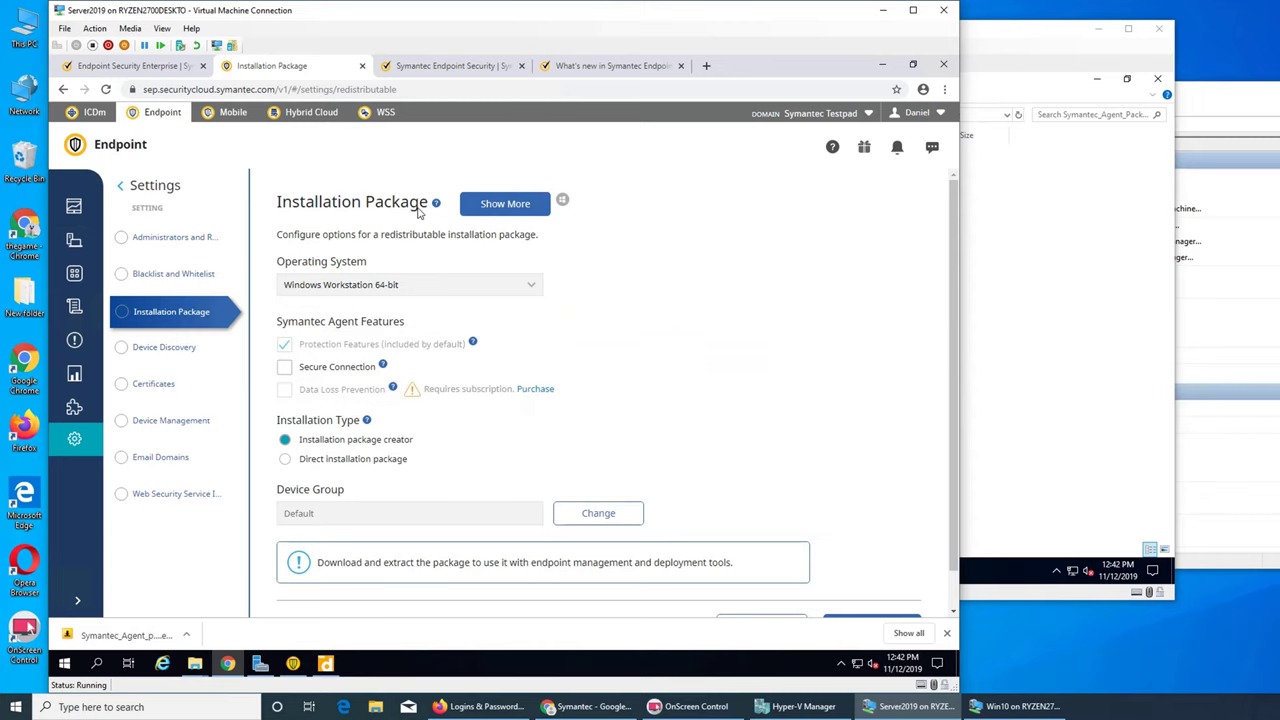
left_click(437, 70)
left_click(325, 70)
scroll(440, 422, "down", 1)
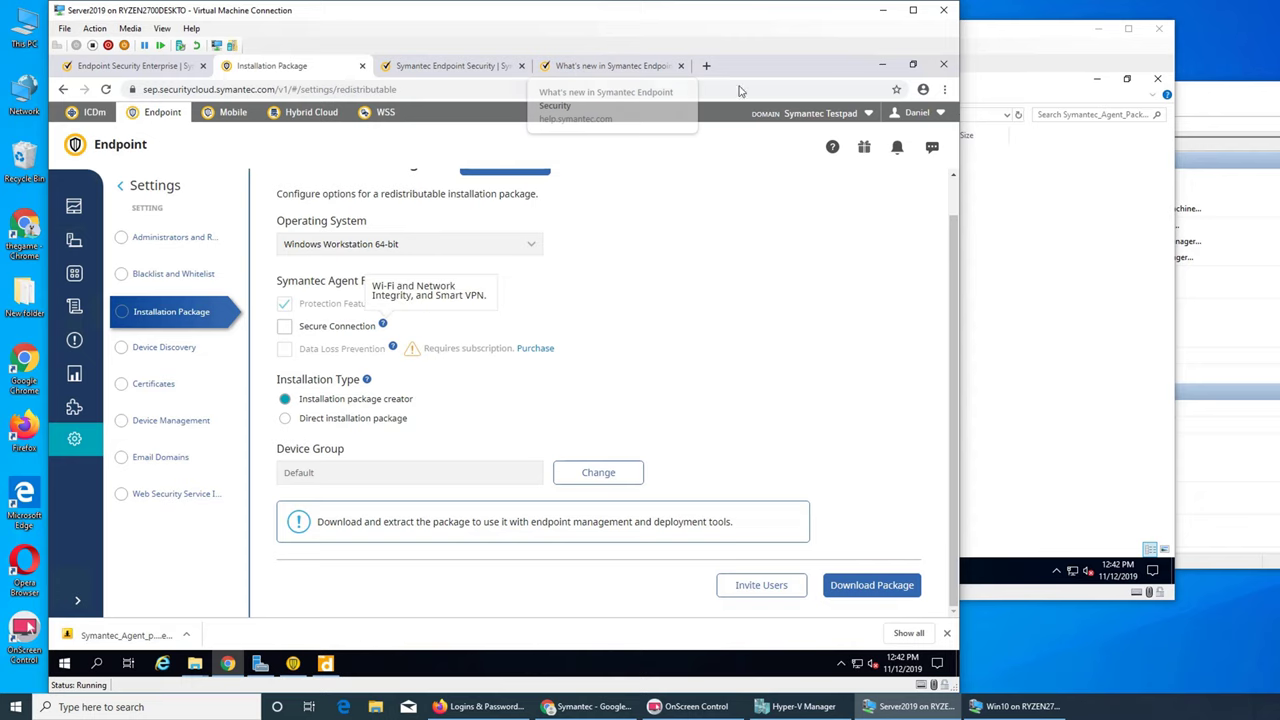
left_click(882, 65)
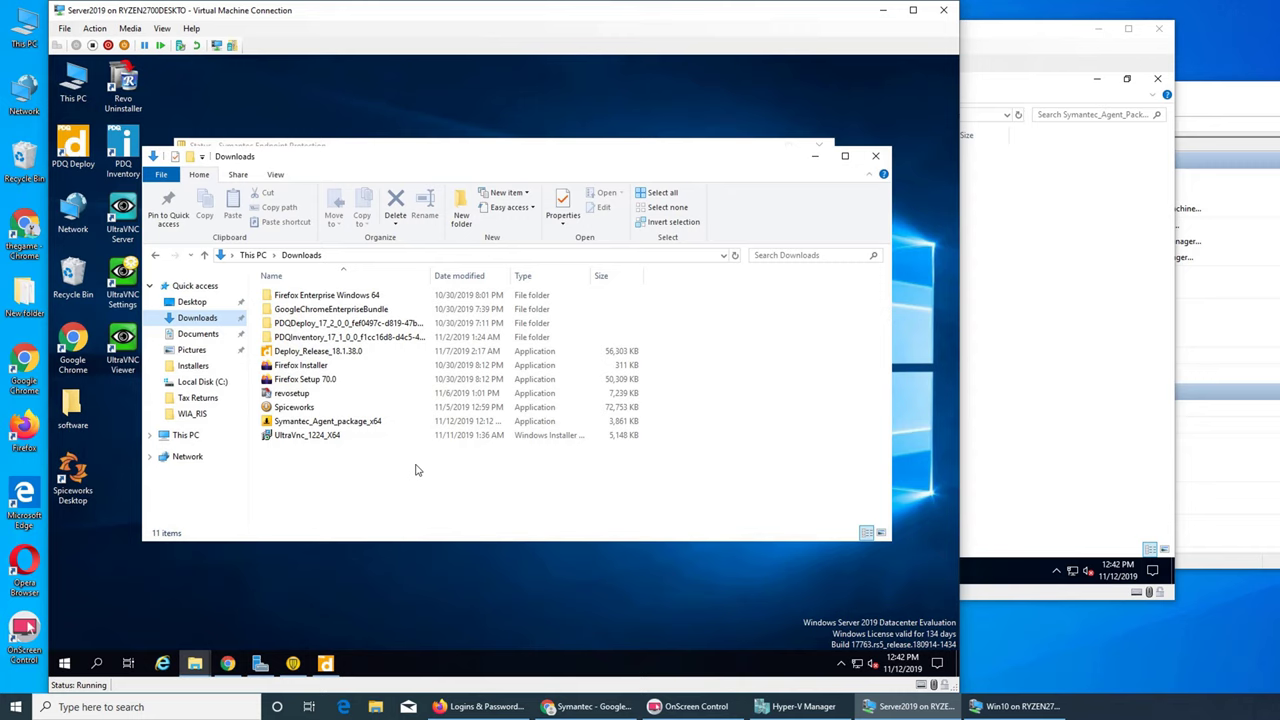
- Browse C:\Program Files (x86)\Symantec\Symantec Endpoint Protection, check Smc's details, and close Explorer
left_click(204, 382)
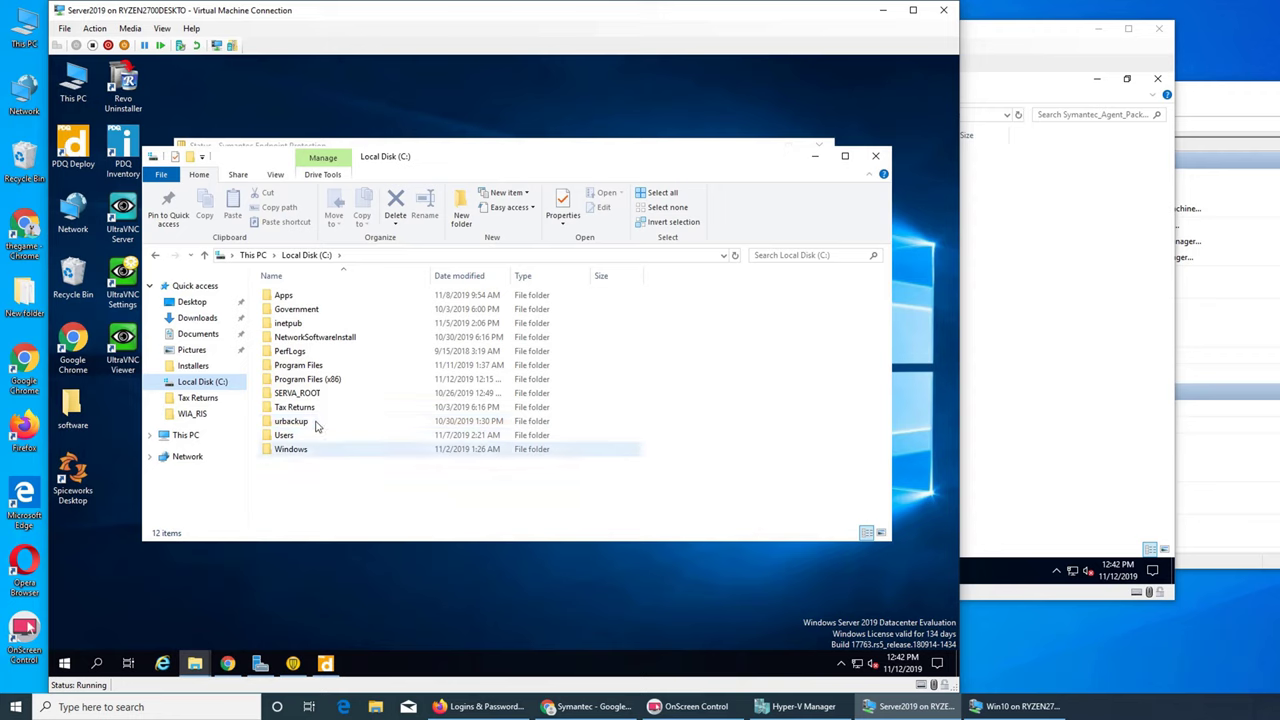
double_click(300, 366)
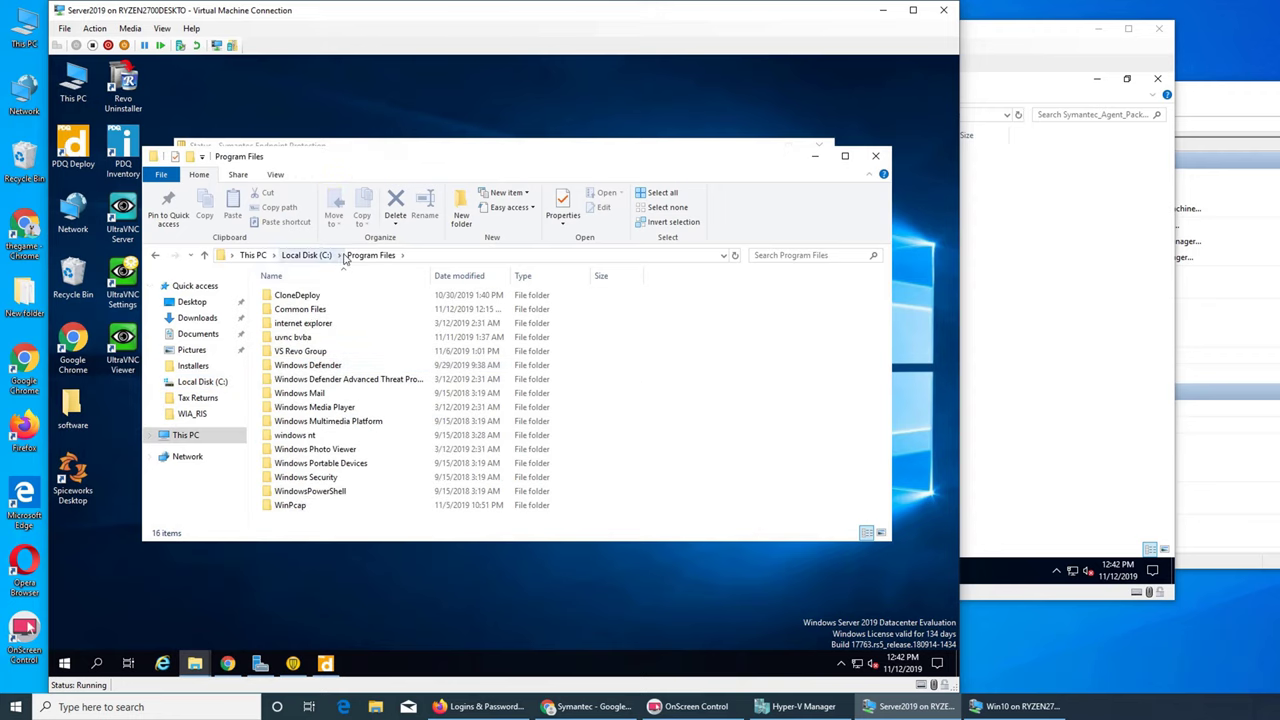
left_click(319, 257)
double_click(334, 384)
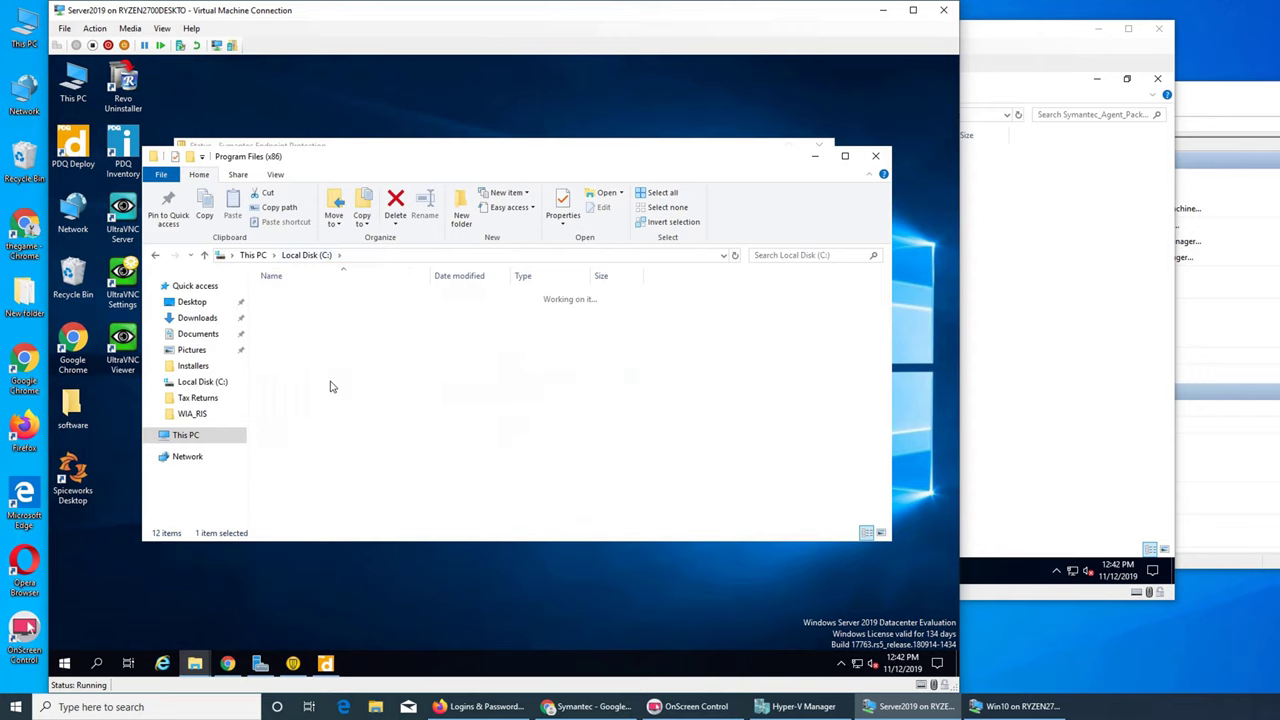
double_click(340, 379)
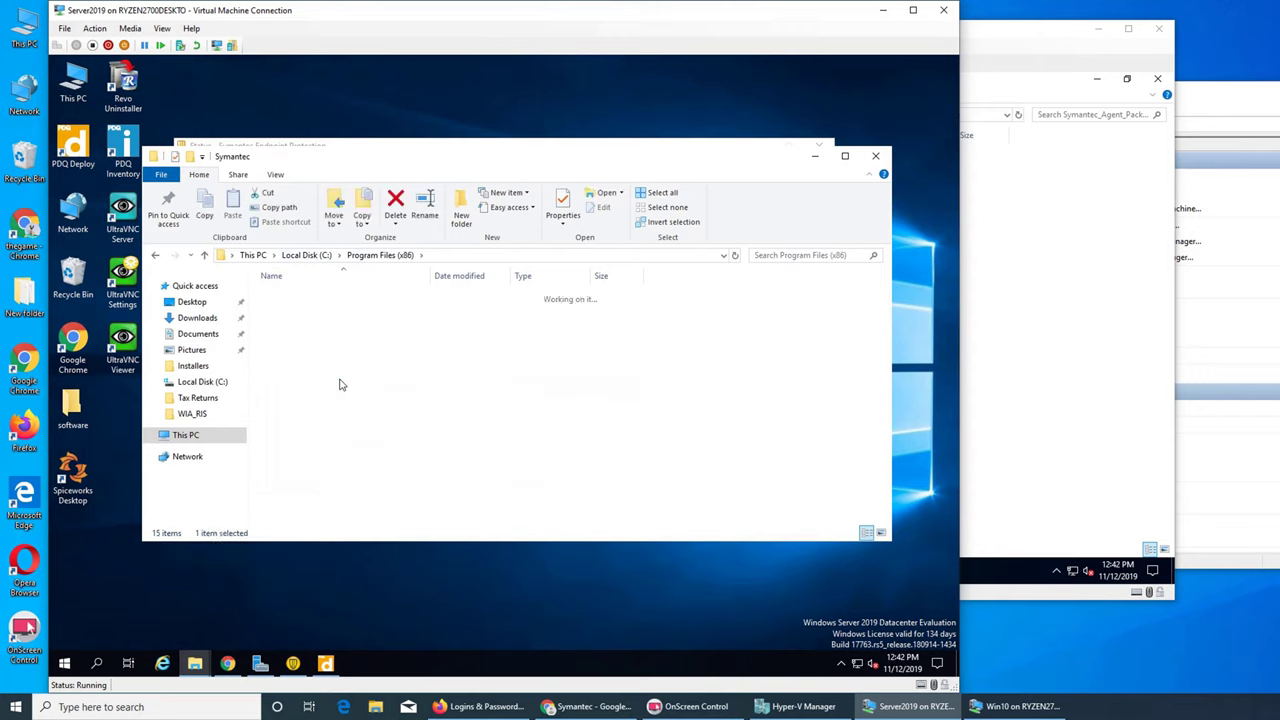
double_click(331, 296)
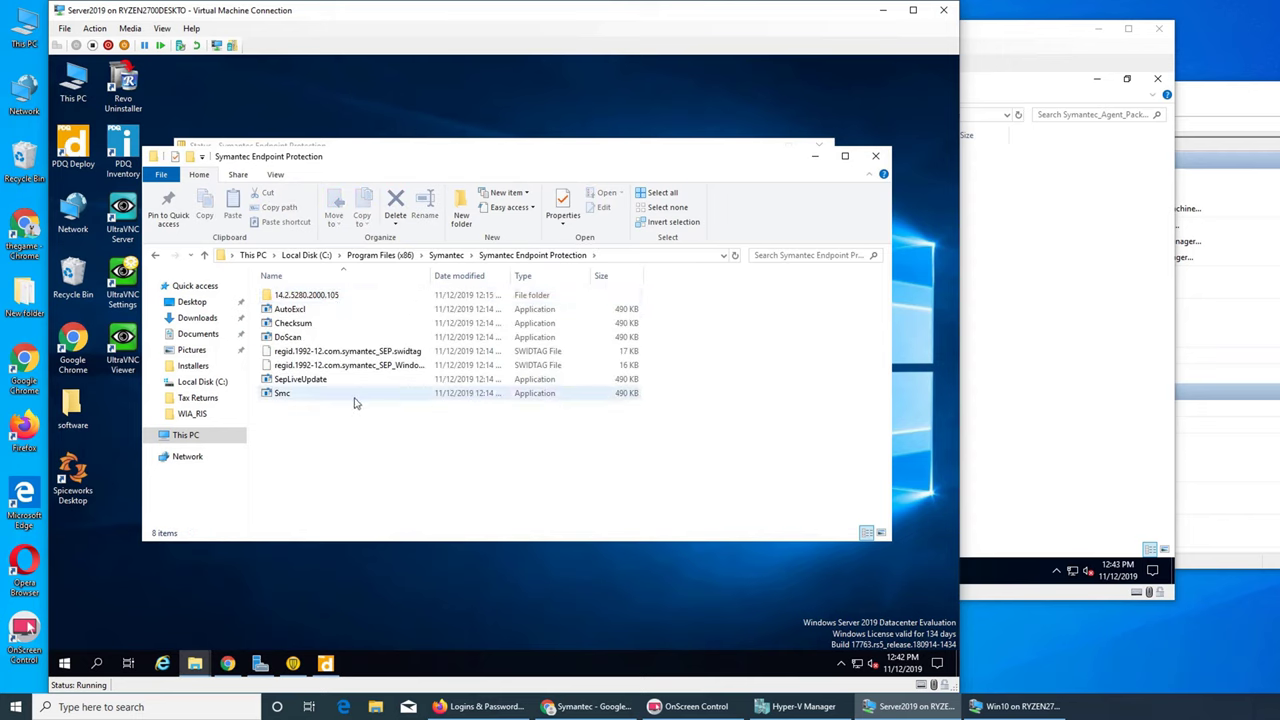
mouse_move(354, 402)
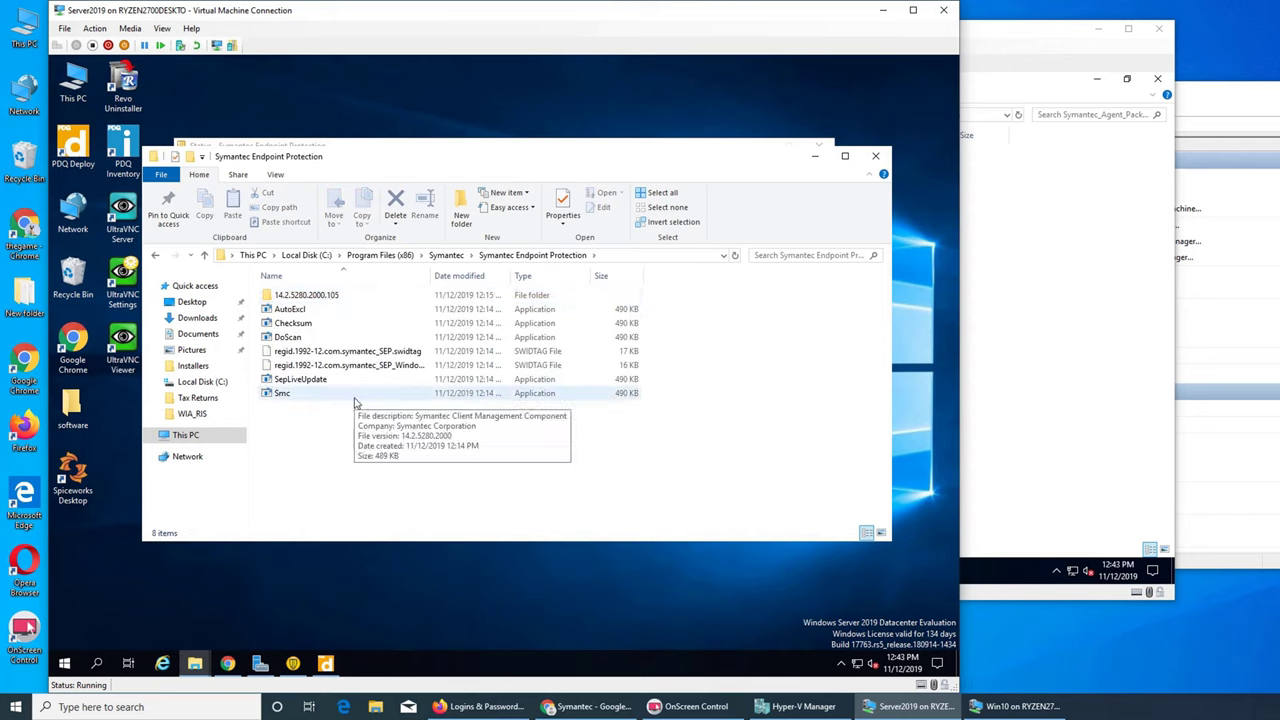
left_click(875, 156)
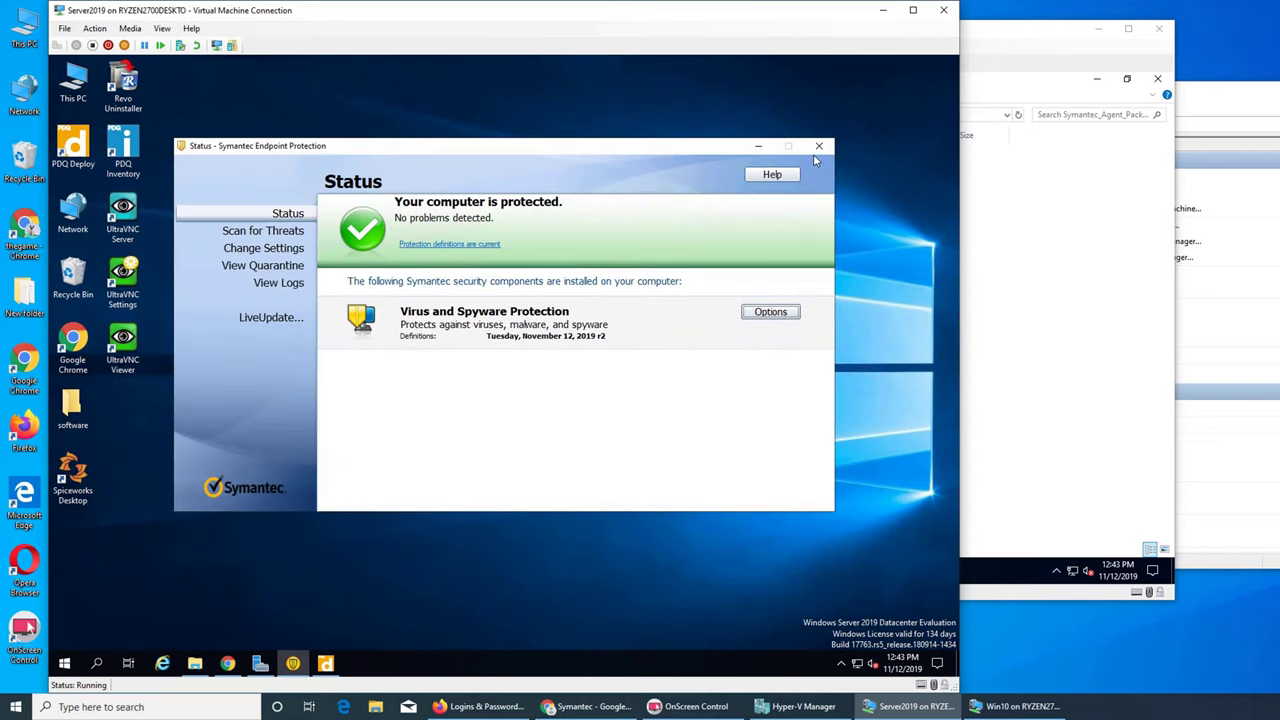
- Browse cloud console settings through Device Management, Web Security Service and Email Domains to Administrators and Roles
left_click(819, 146)
left_click(228, 664)
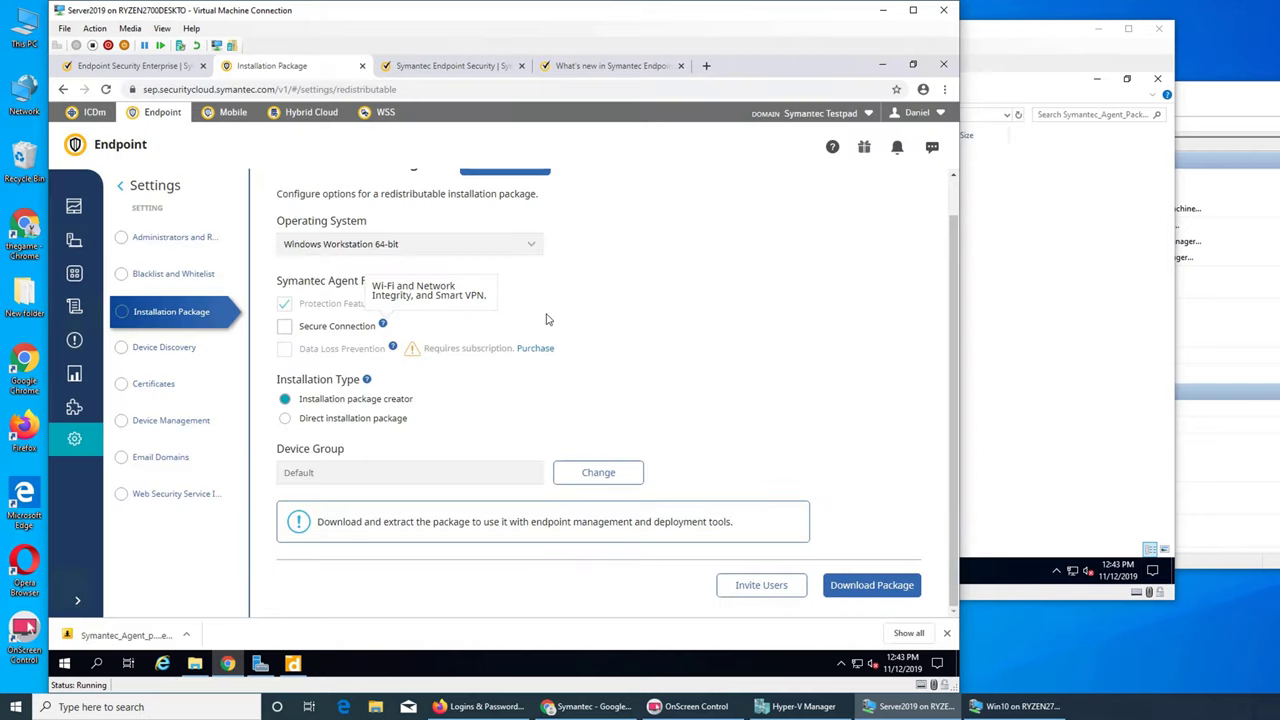
scroll(606, 365, "up", 1)
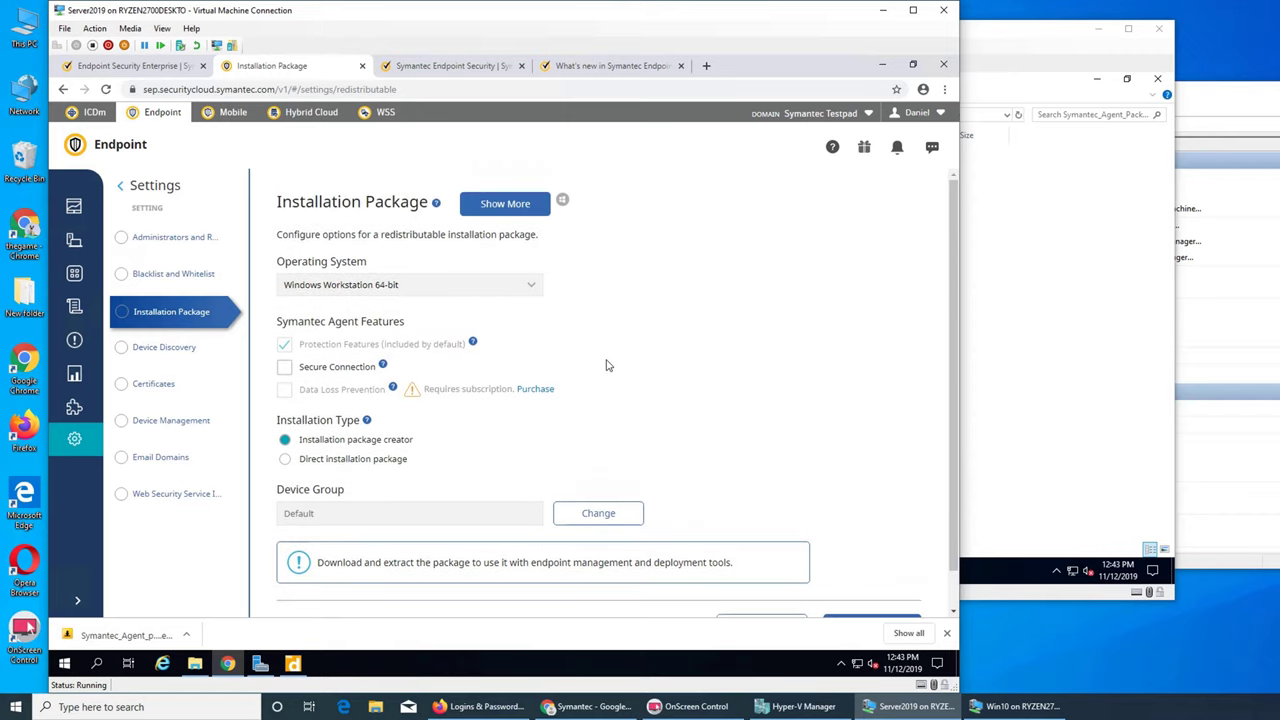
scroll(606, 365, "down", 1)
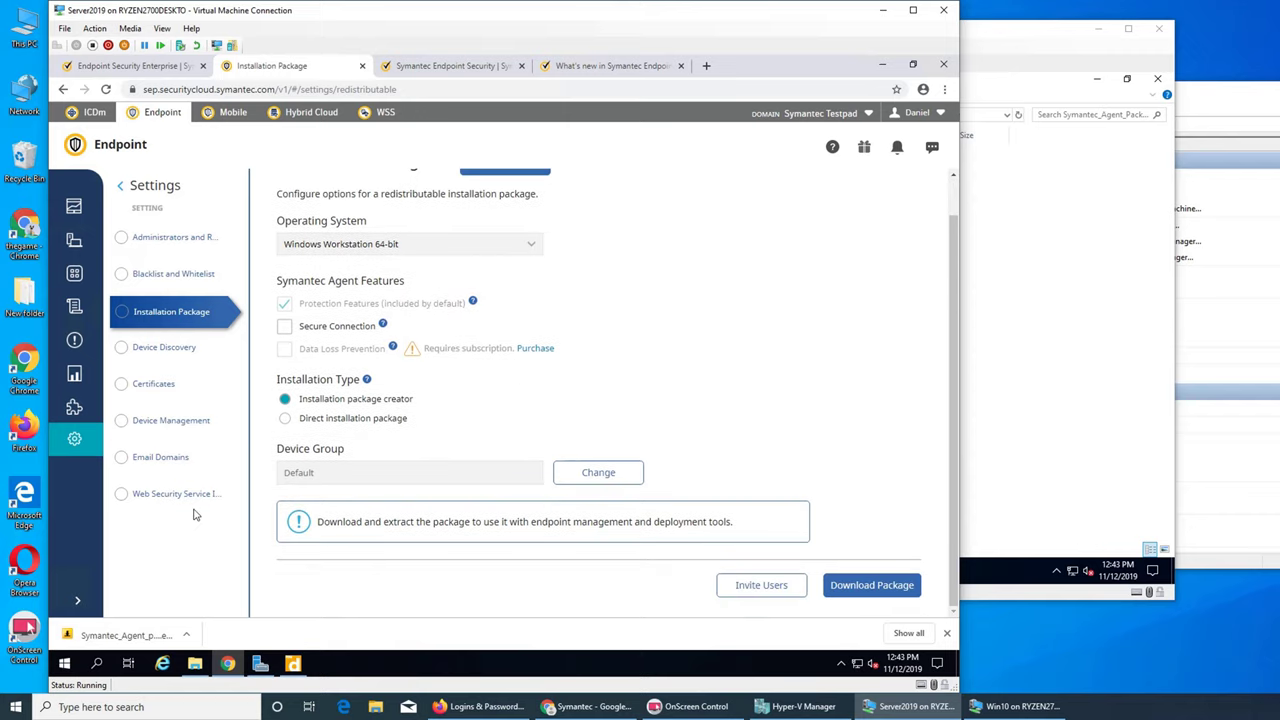
left_click(160, 421)
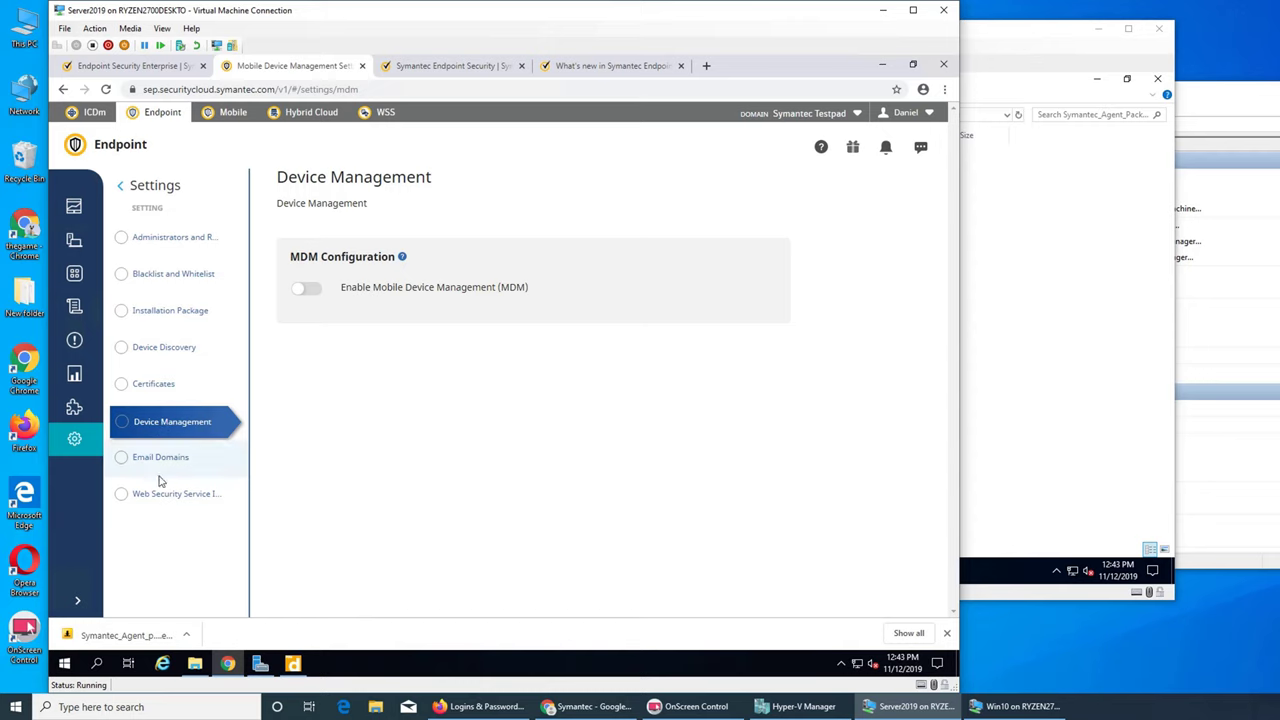
left_click(157, 496)
left_click(158, 458)
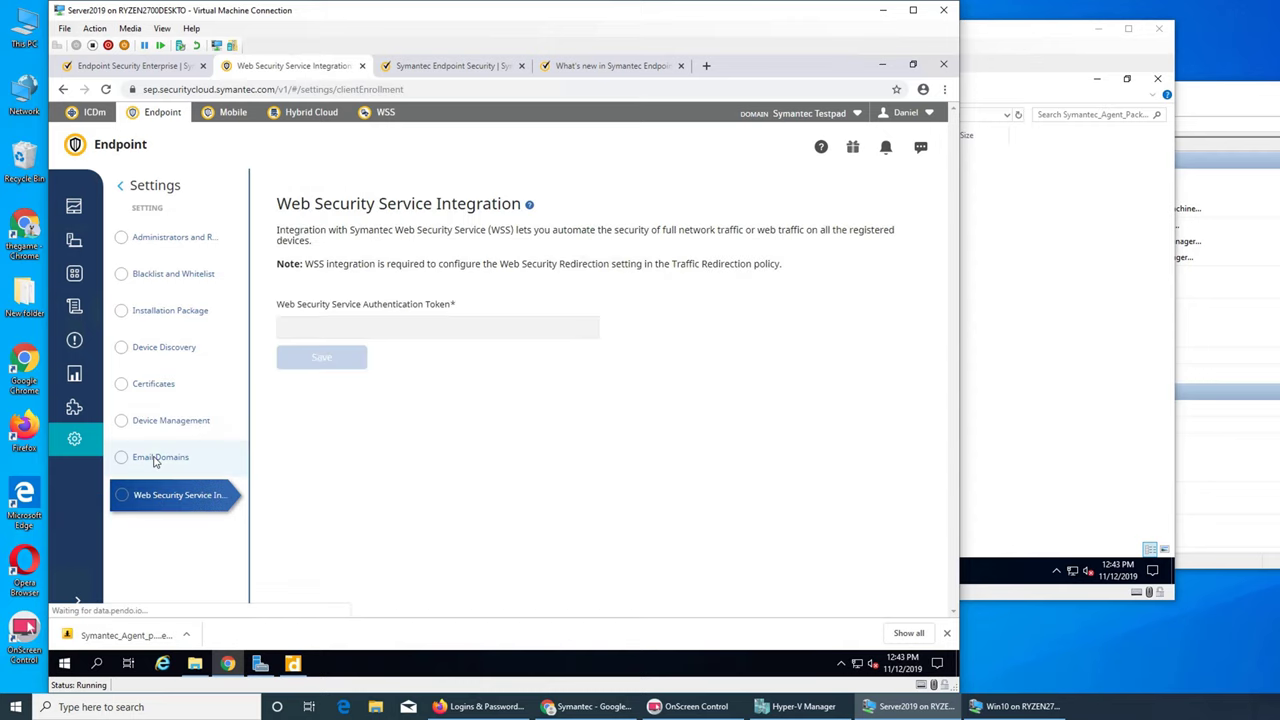
left_click(175, 237)
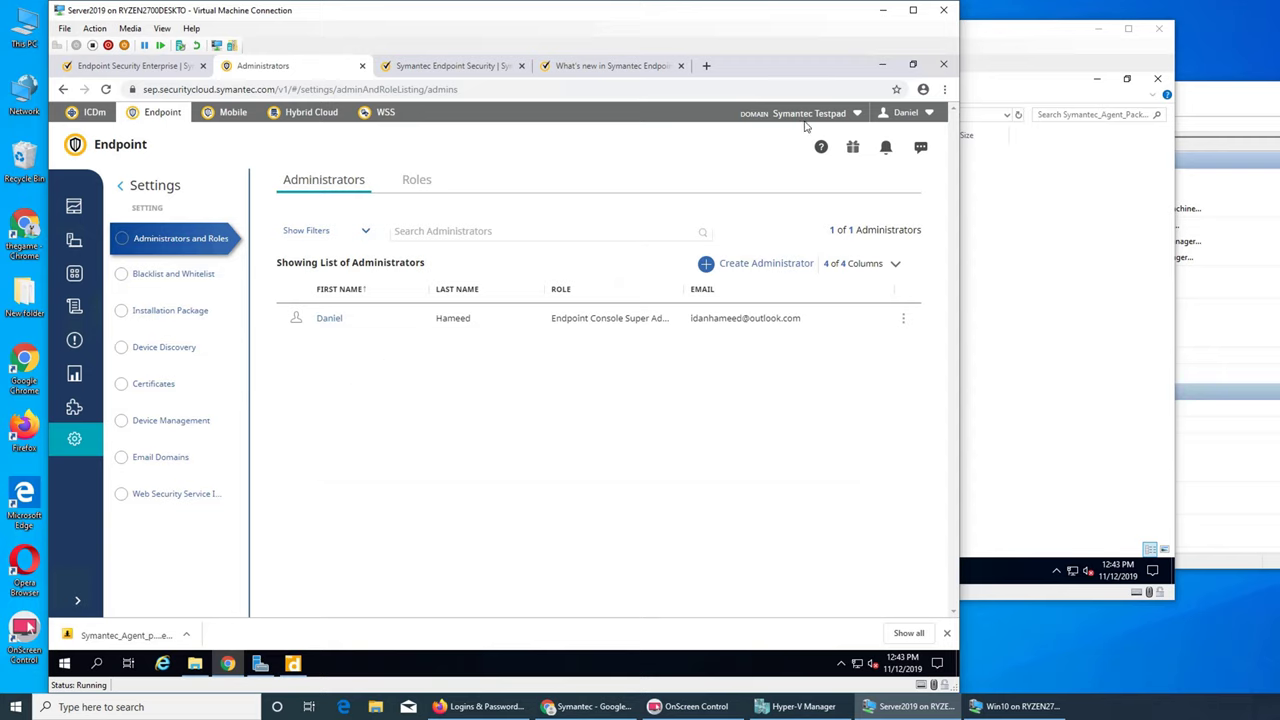
- Browse This PC's Documents, Pictures and Local Disk (C:) before opening Downloads with Symantec_Agent_package_x64
left_click(882, 64)
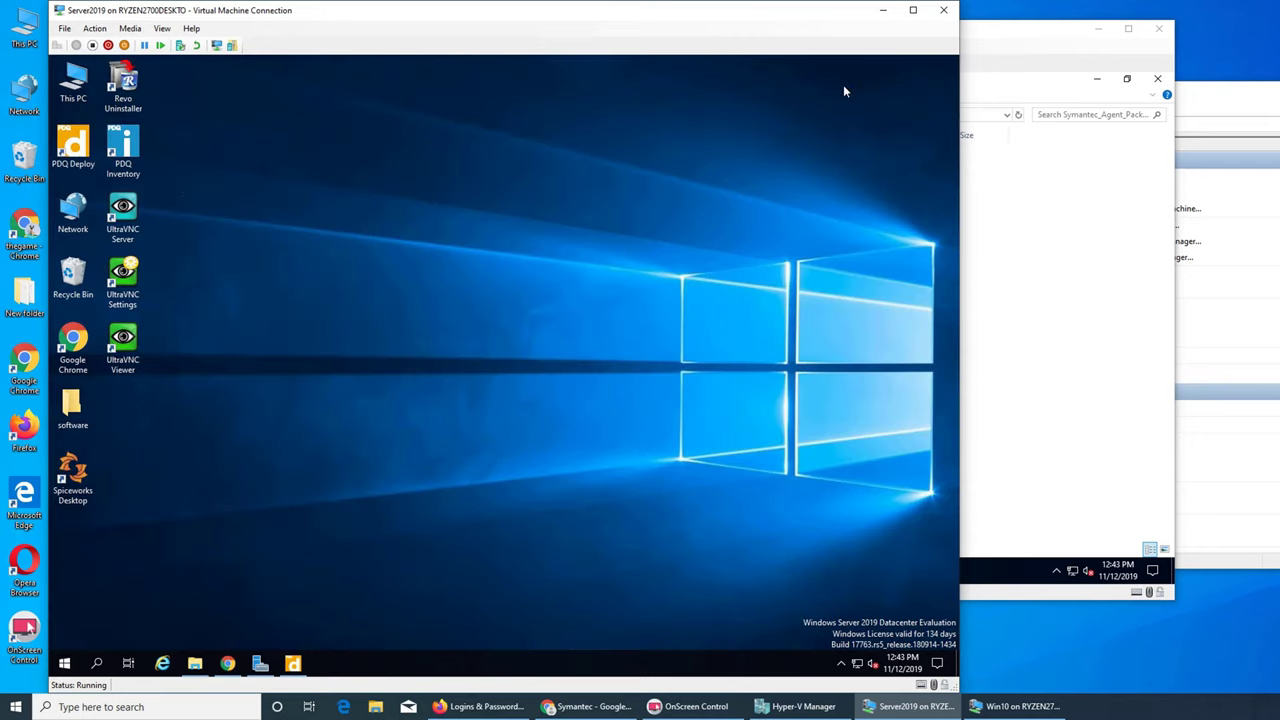
double_click(75, 96)
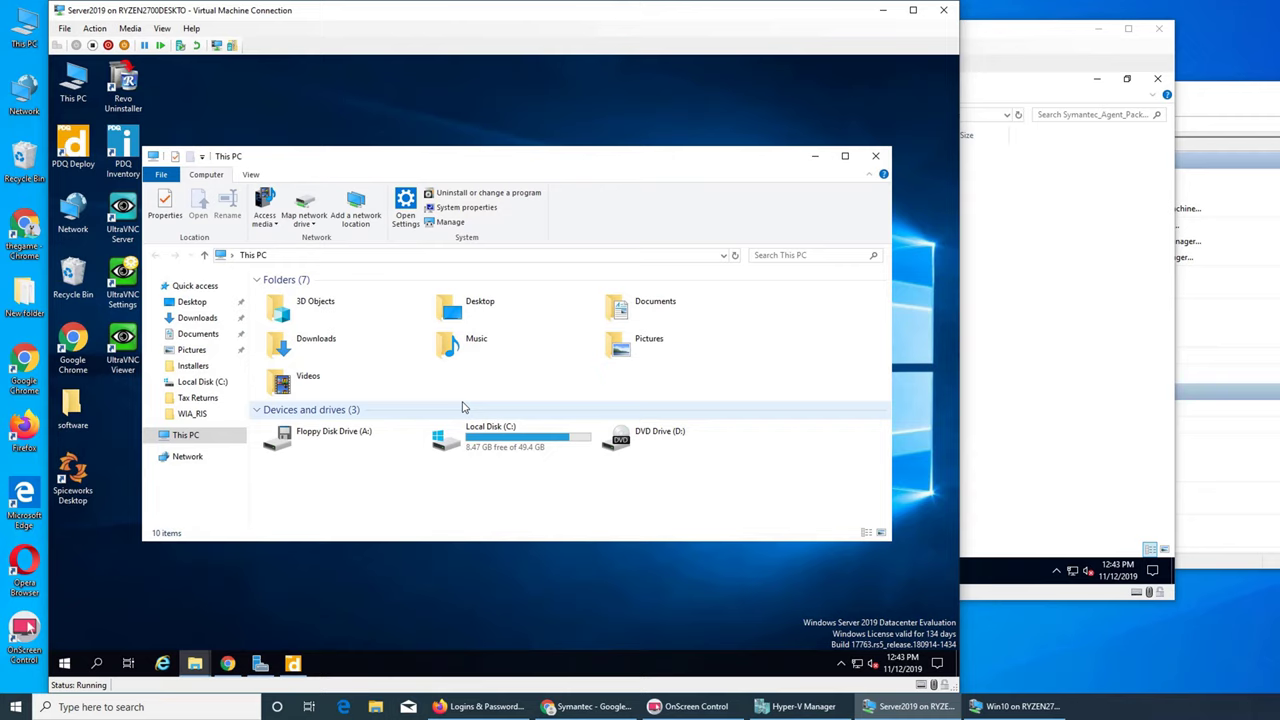
double_click(640, 300)
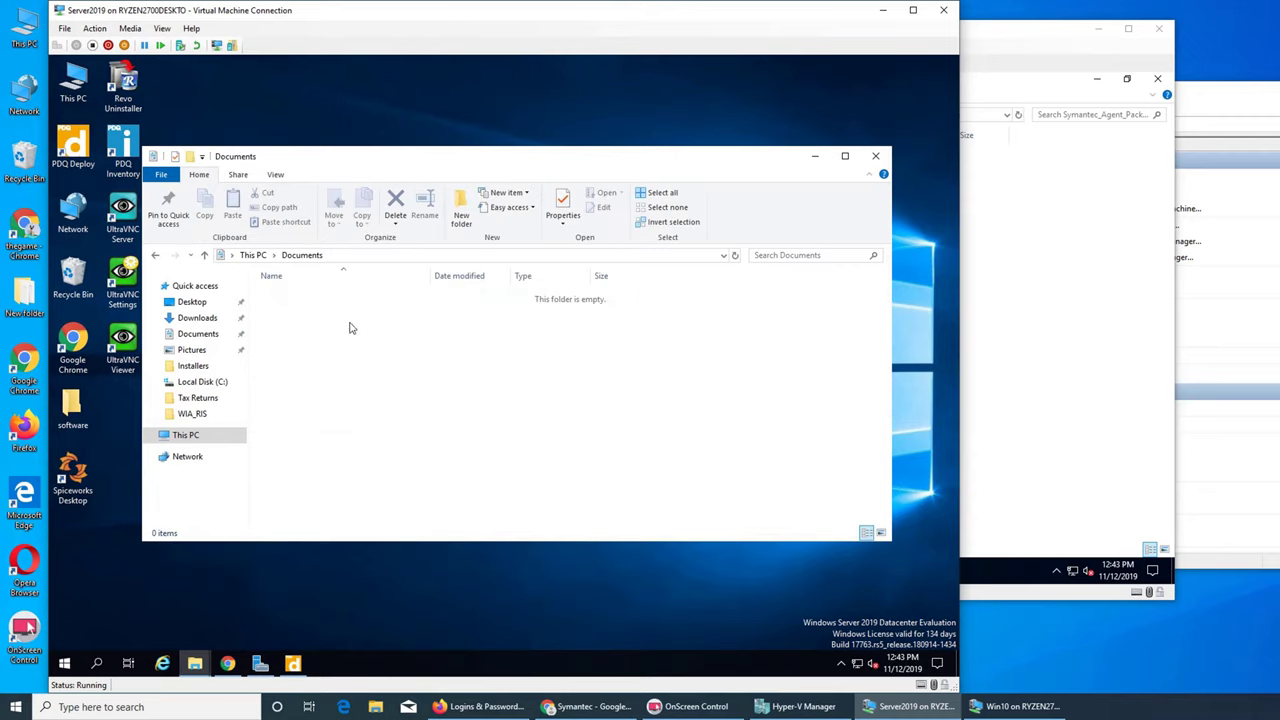
left_click(253, 255)
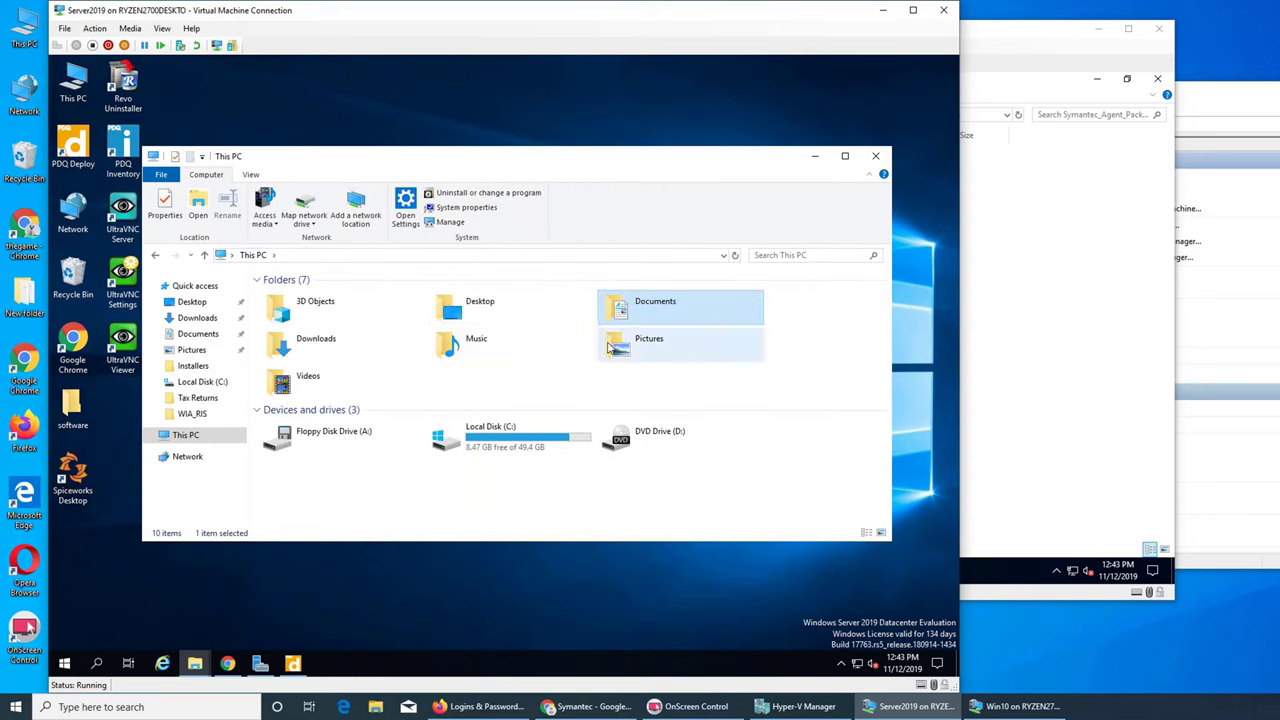
double_click(612, 346)
left_click(253, 255)
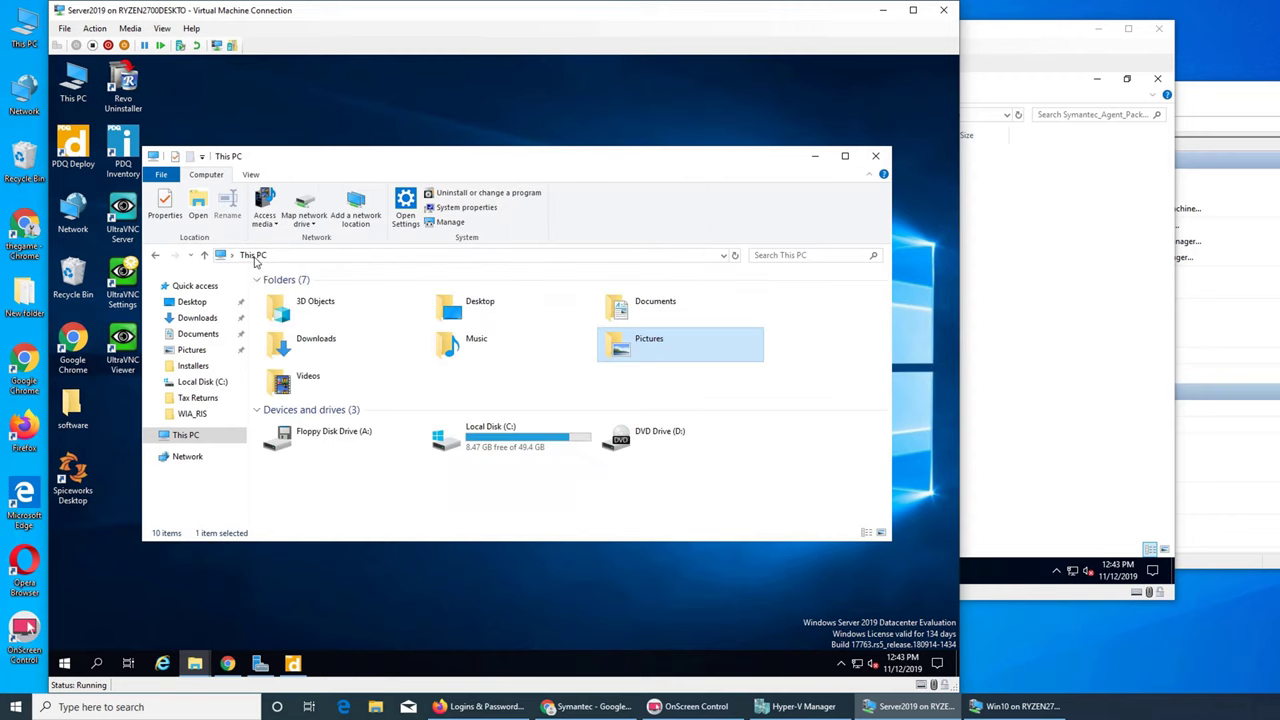
double_click(471, 450)
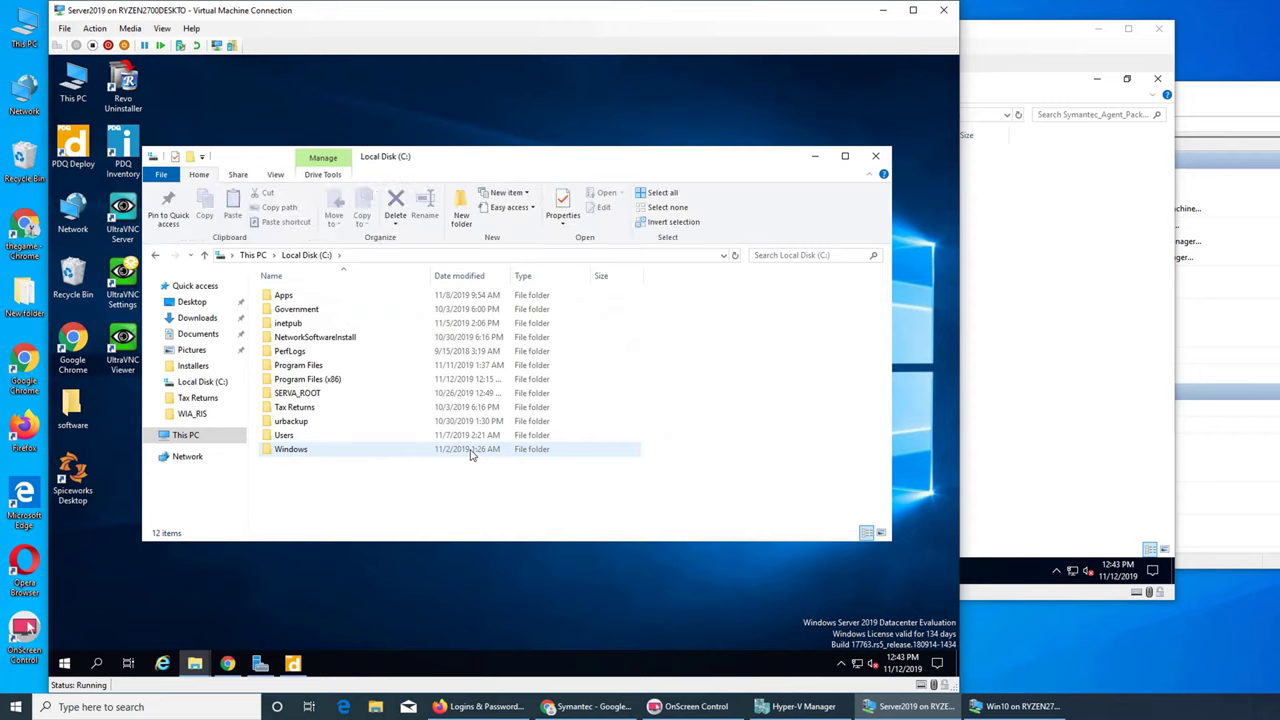
double_click(352, 436)
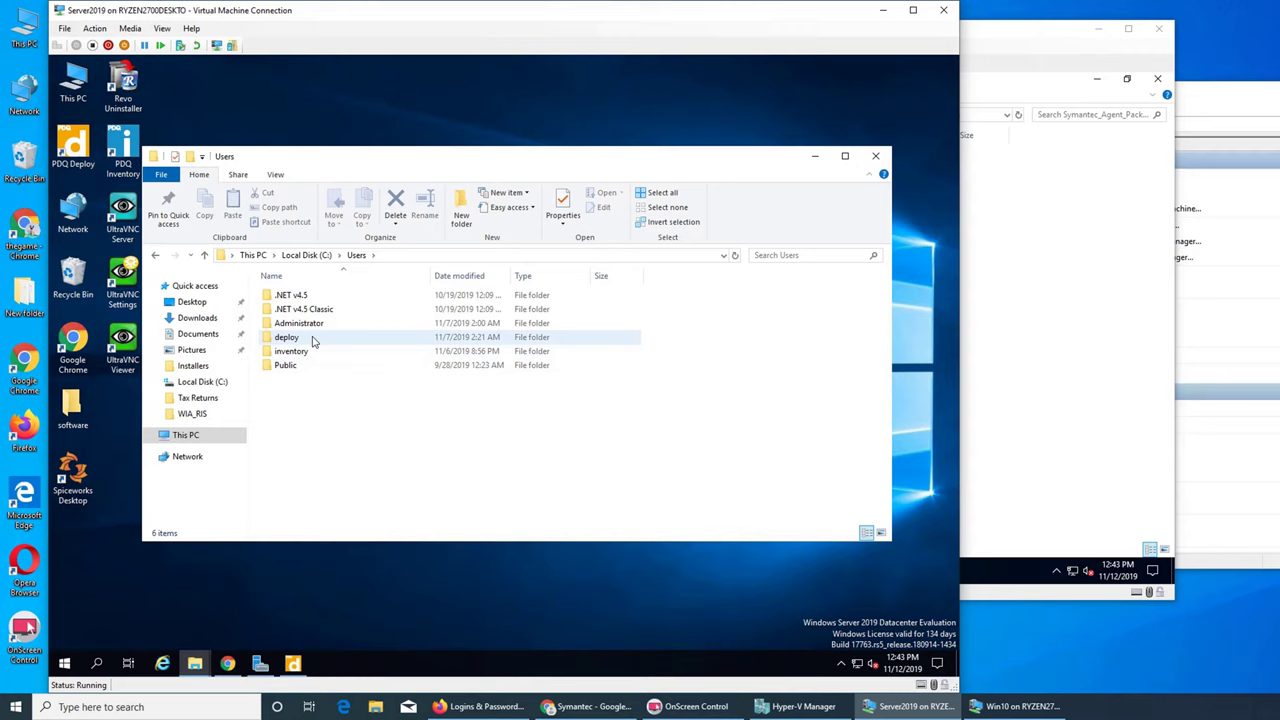
left_click(300, 255)
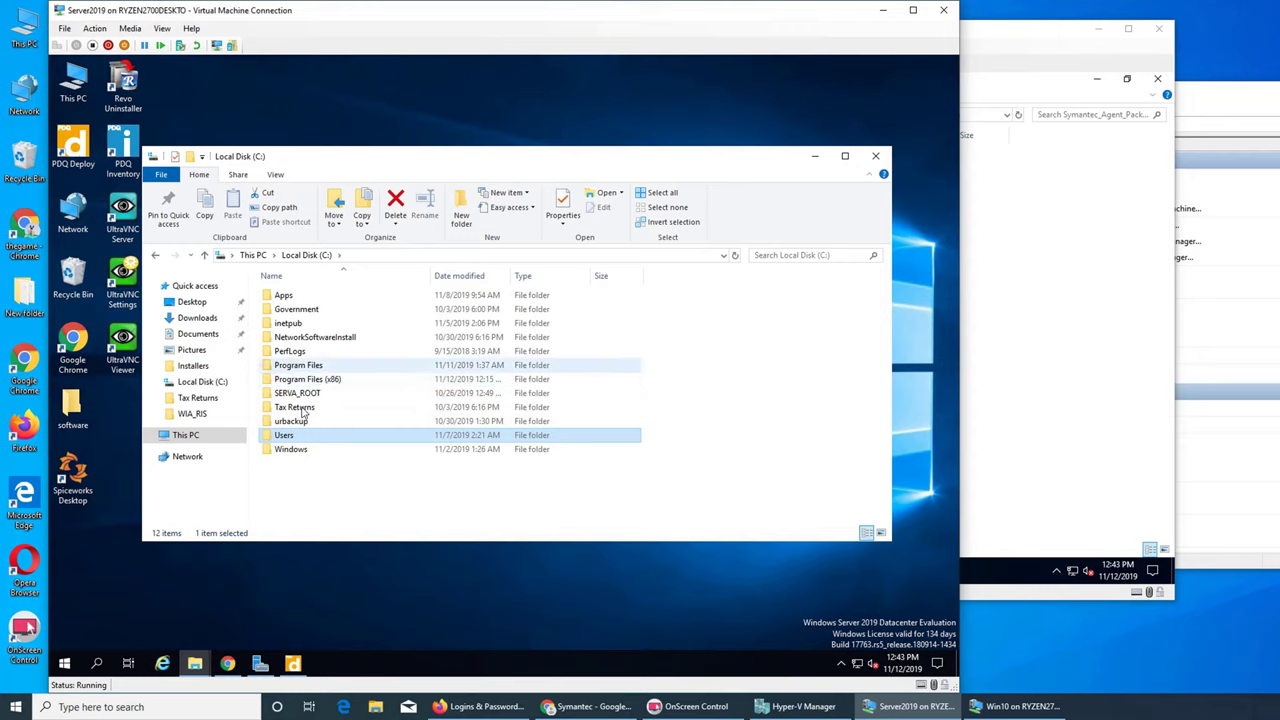
left_click(195, 319)
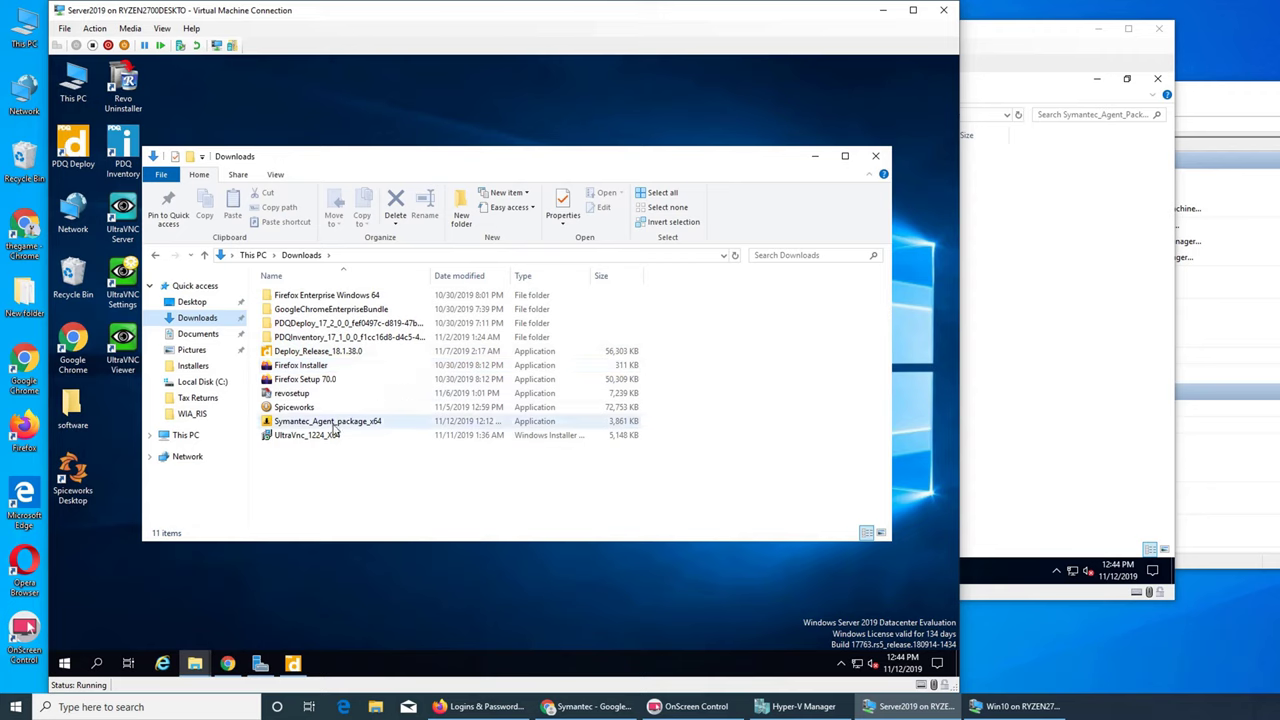
- Run Symantec_Agent_package_x64, then browse C:\Users\Public\Public Documents\Admin Arsenal\PDQ Deploy
double_click(324, 425)
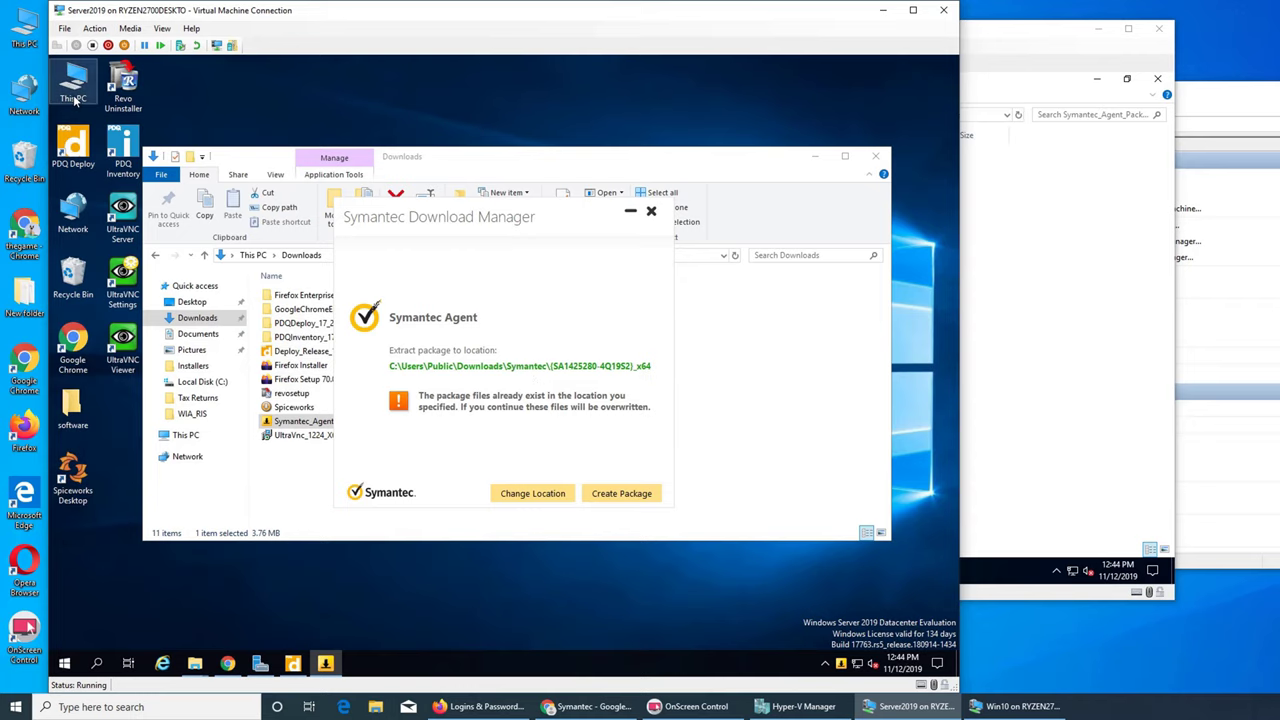
double_click(73, 88)
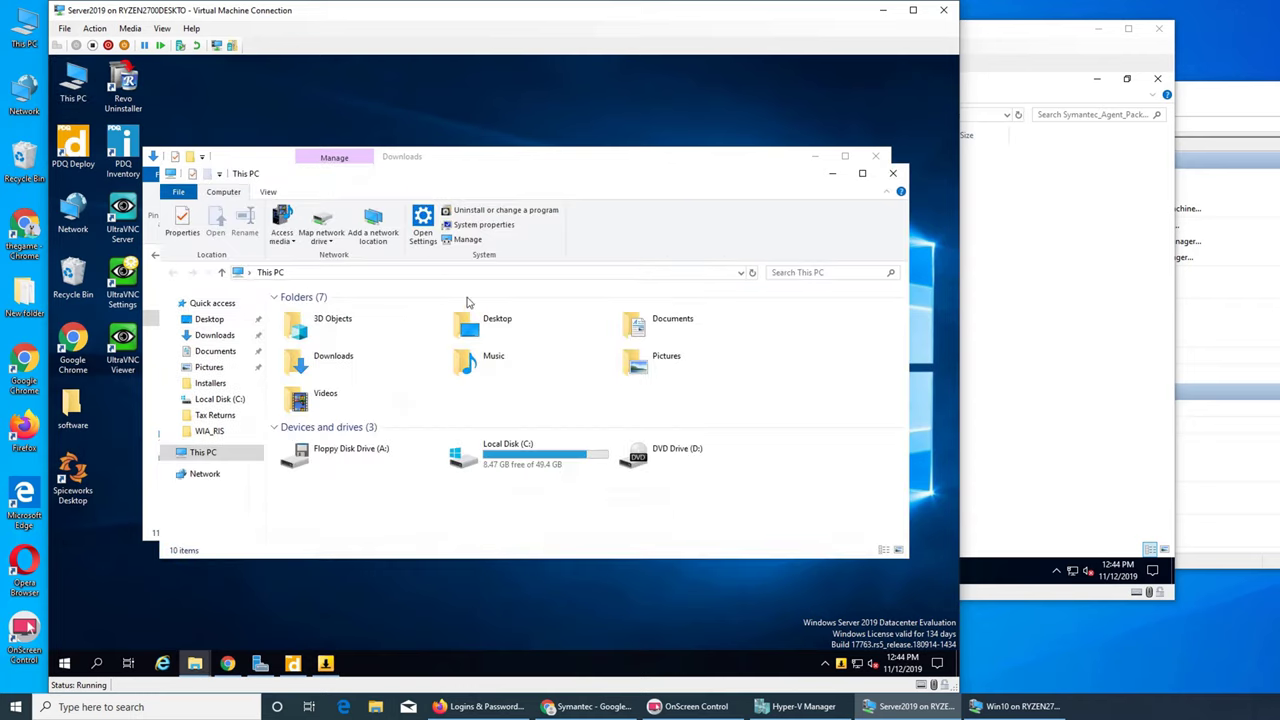
double_click(506, 466)
double_click(319, 456)
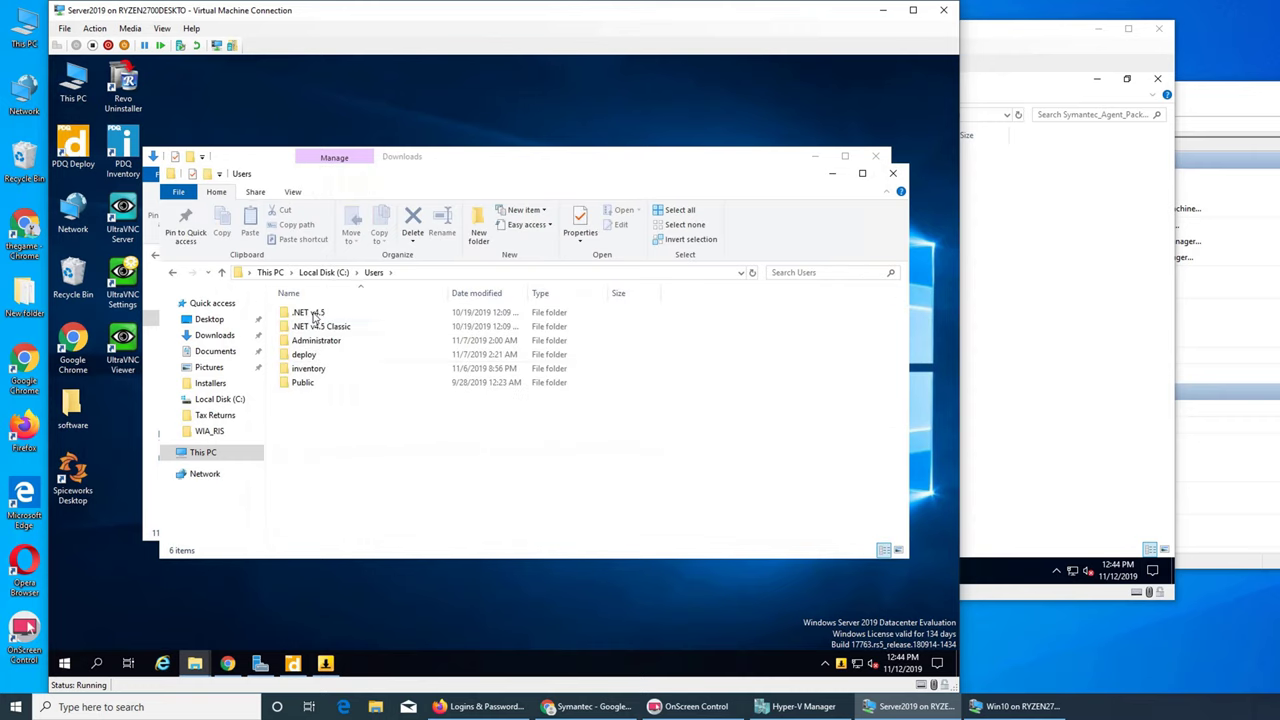
double_click(320, 382)
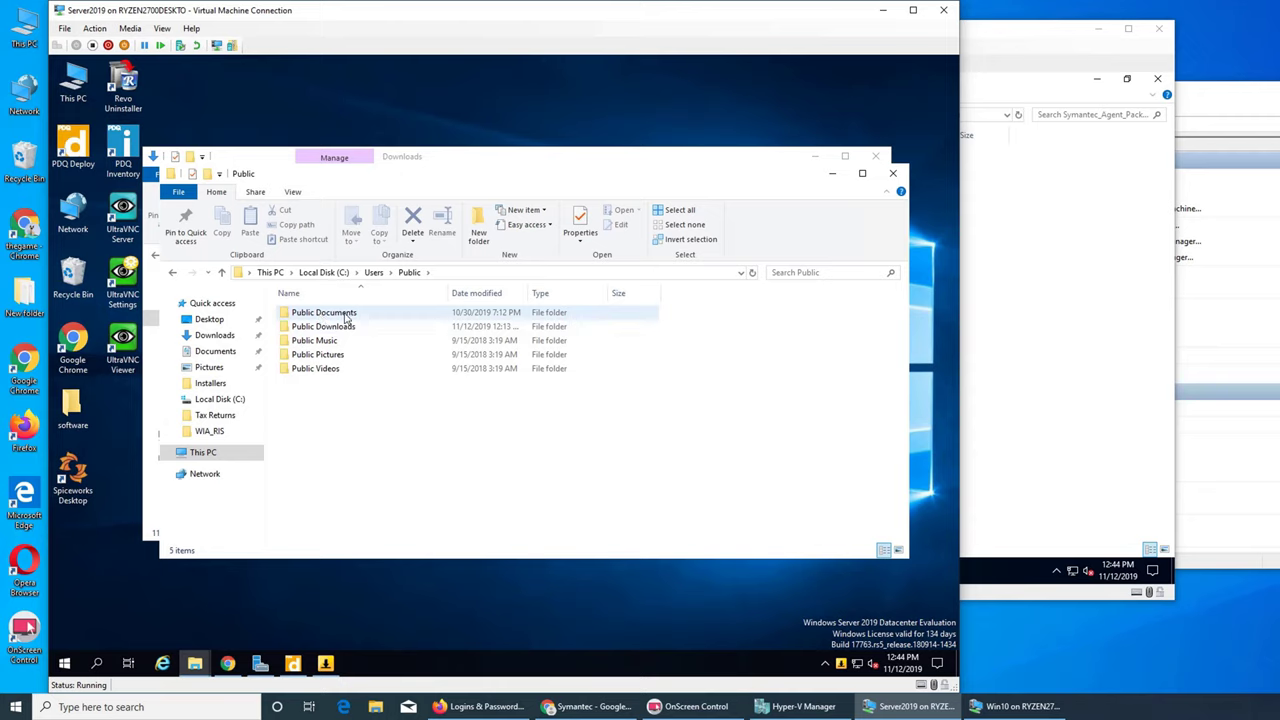
double_click(346, 316)
double_click(322, 320)
left_click(322, 322)
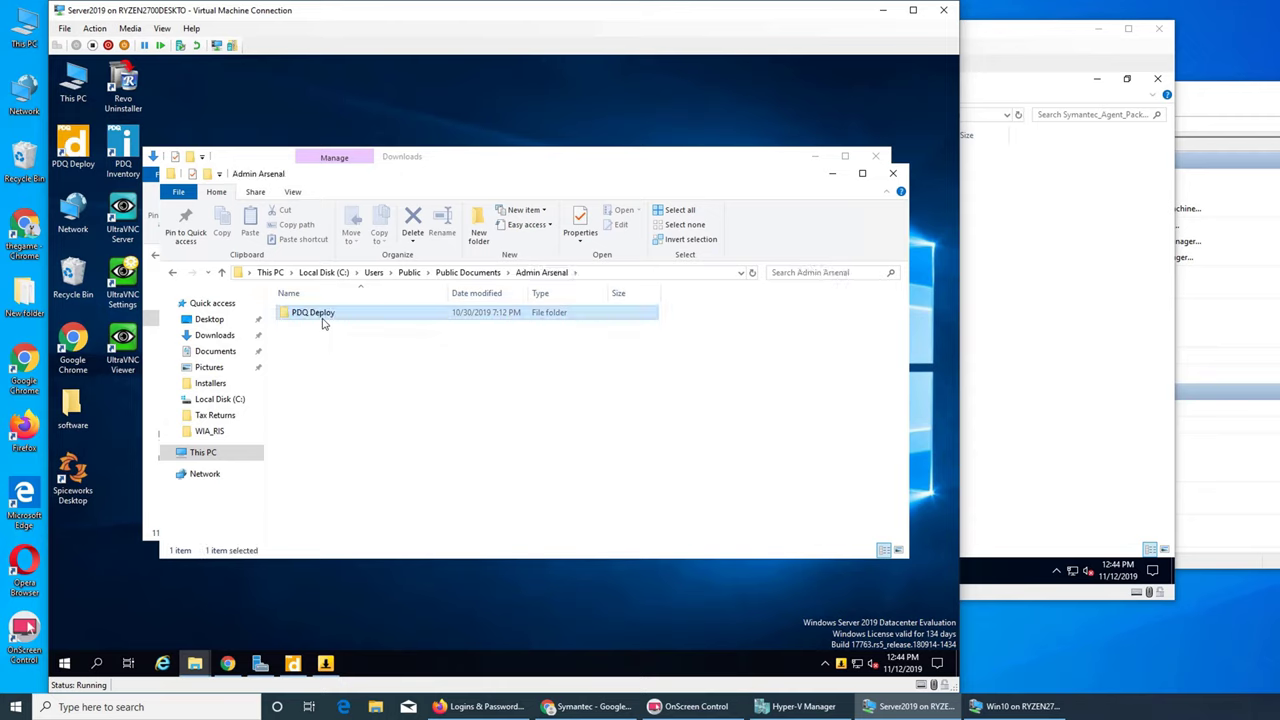
double_click(322, 320)
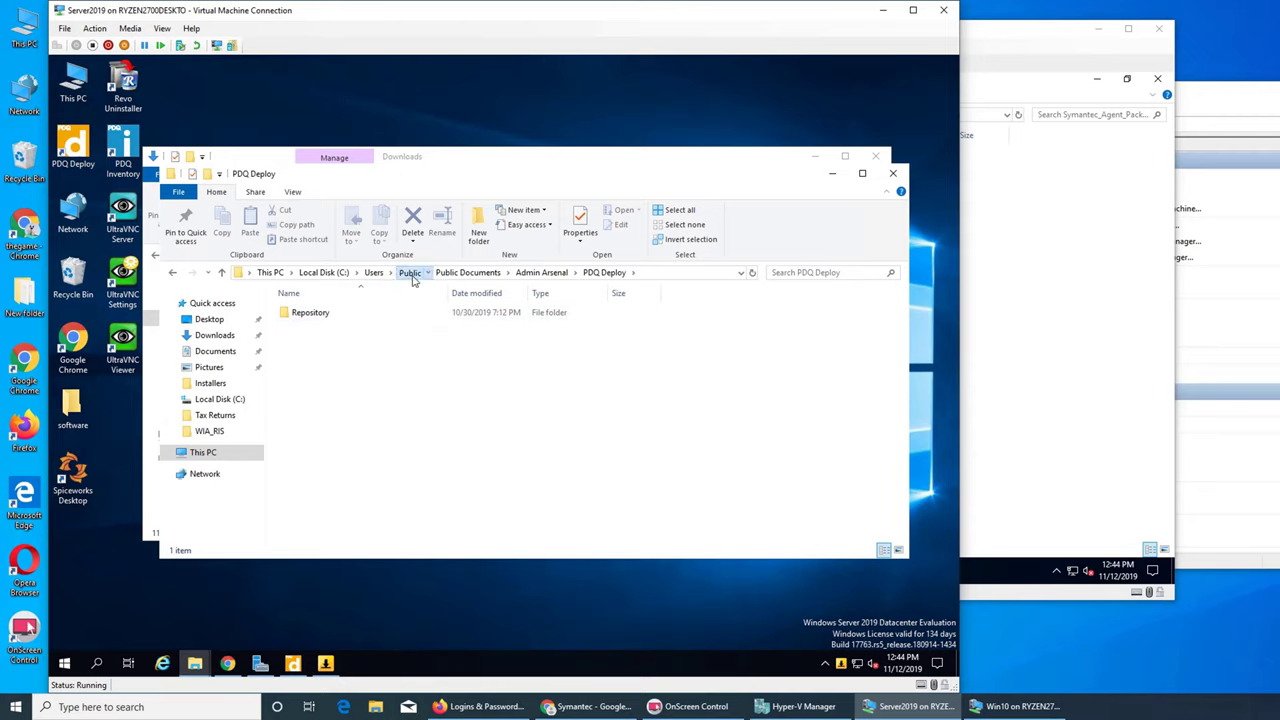
- Open Public Downloads > Symantec > the x64 folder and right-click Symantec_Agent_install
left_click(410, 273)
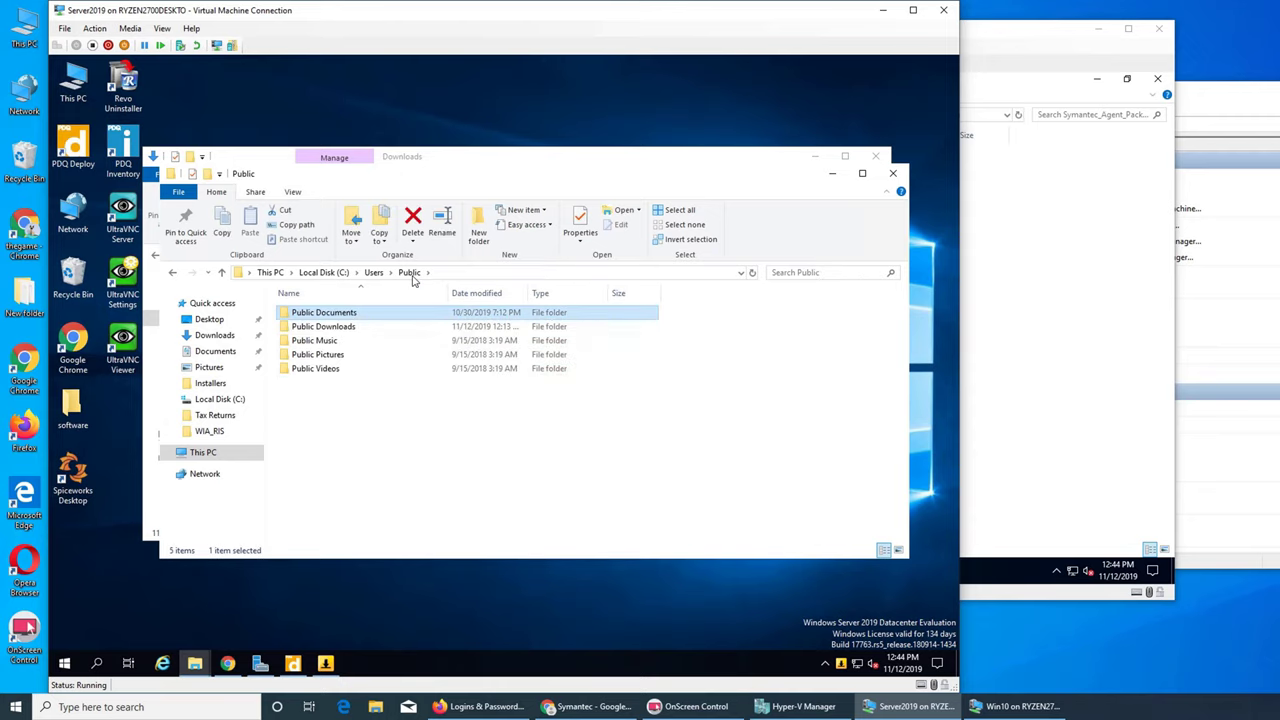
double_click(345, 326)
double_click(317, 318)
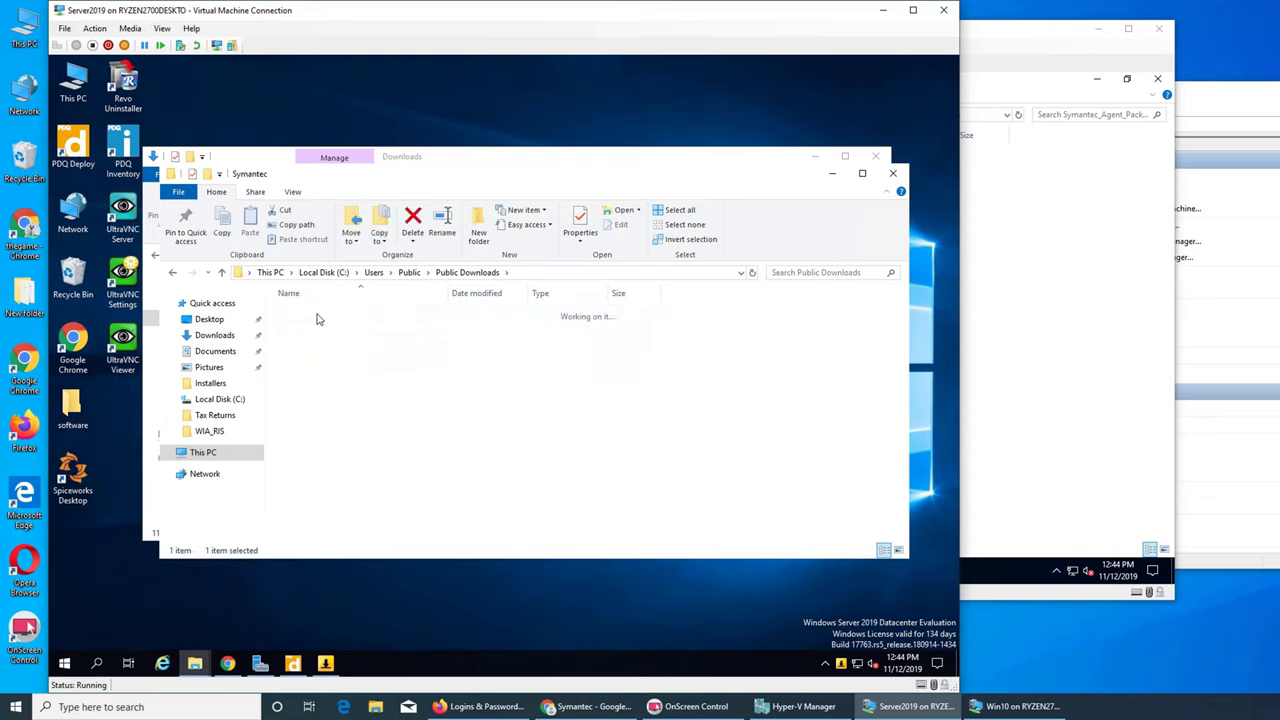
double_click(346, 315)
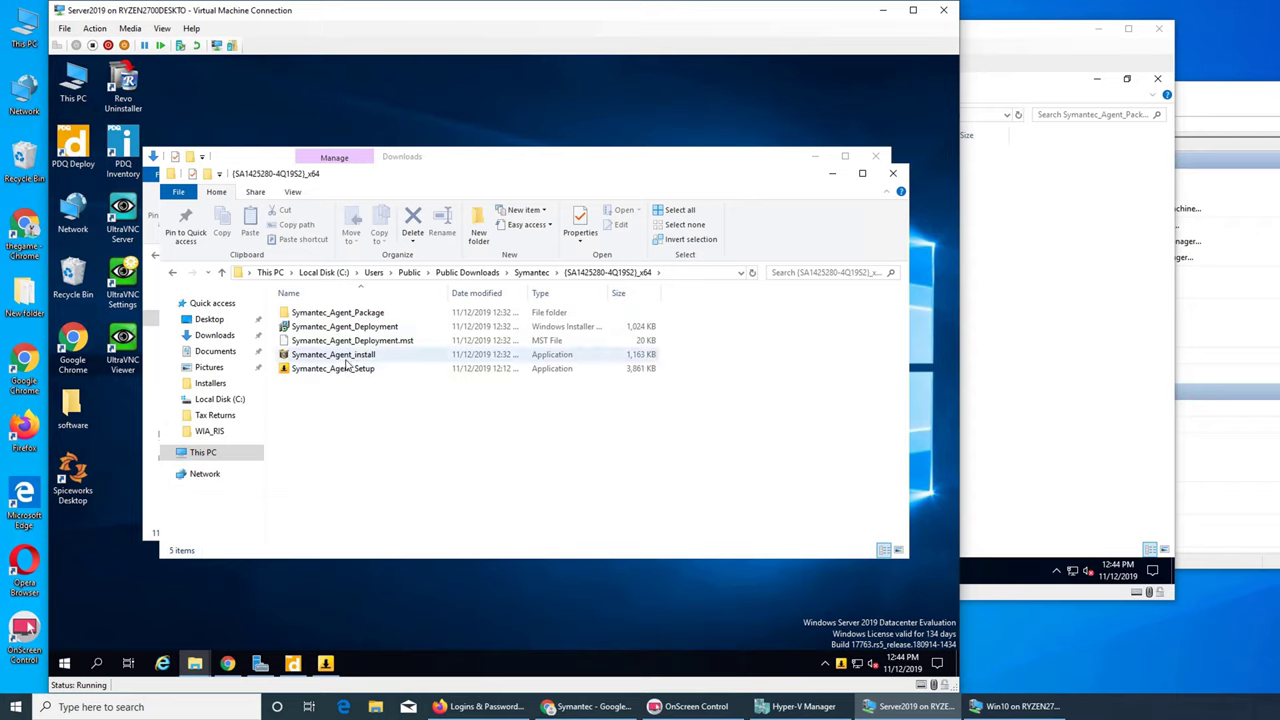
mouse_move(347, 376)
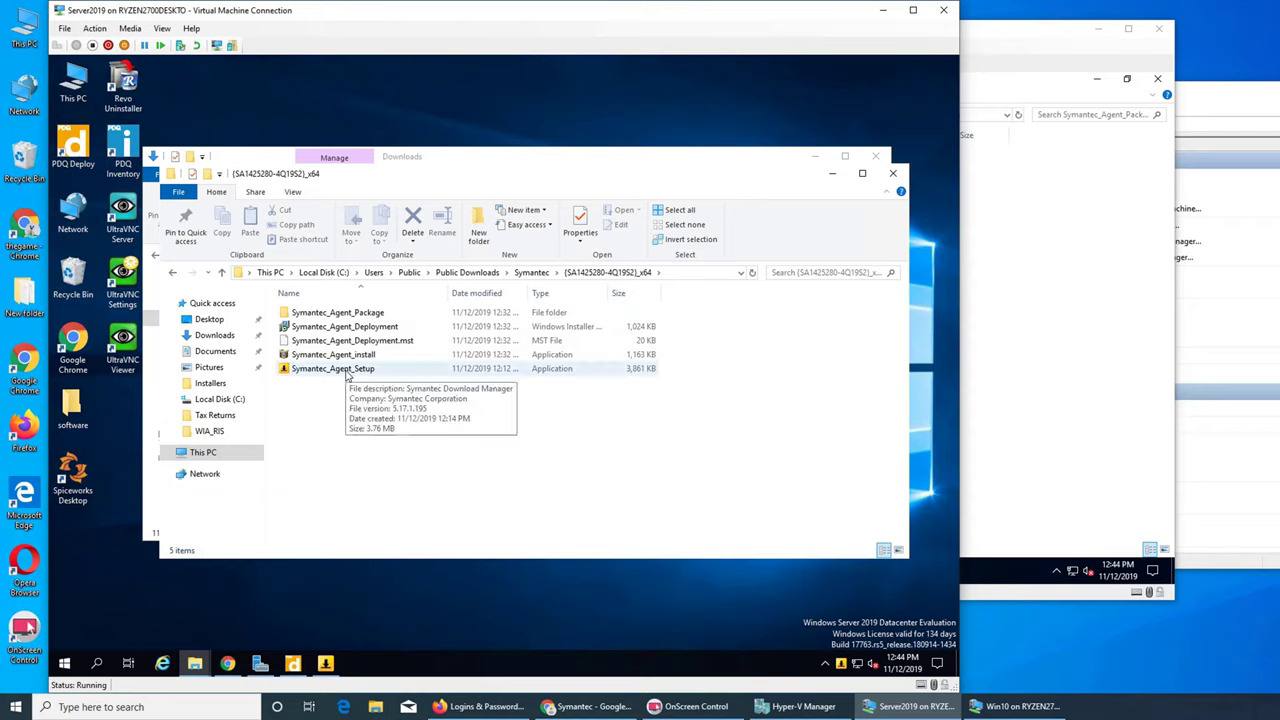
left_click(343, 357)
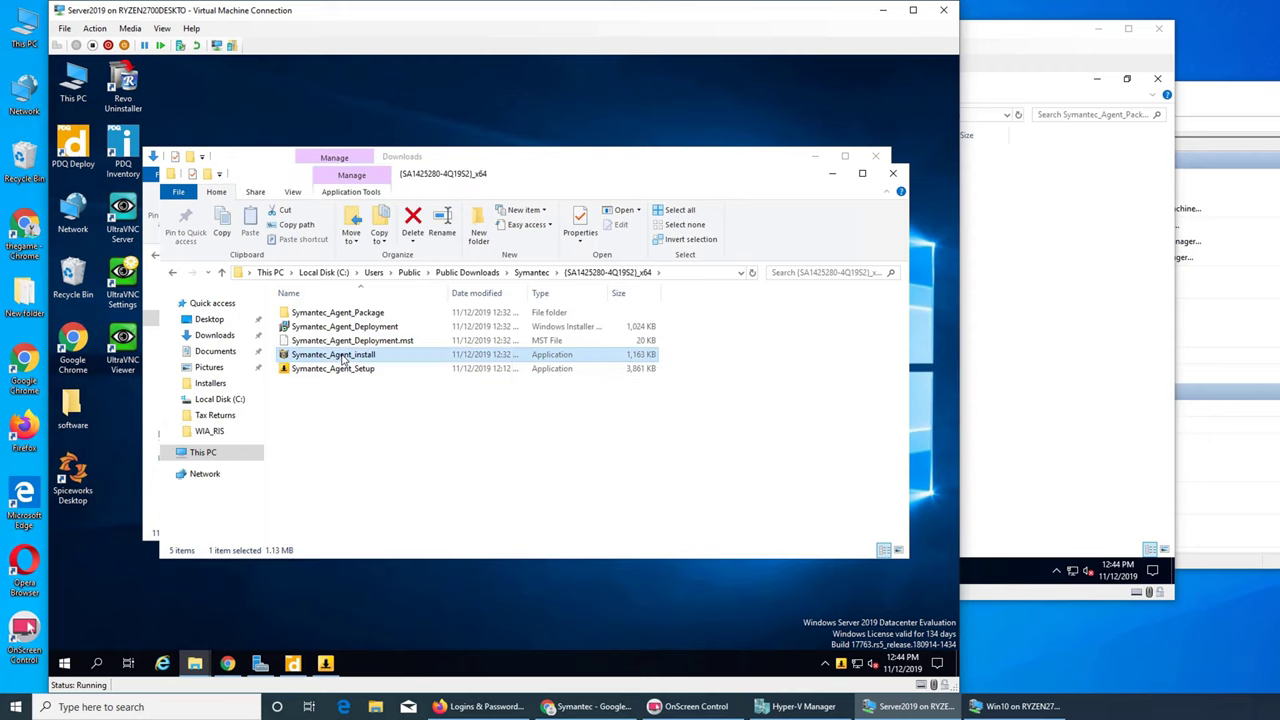
right_click(343, 356)
- Create a PDQ Deploy package from the installer with a Custom command line step
left_click(360, 380)
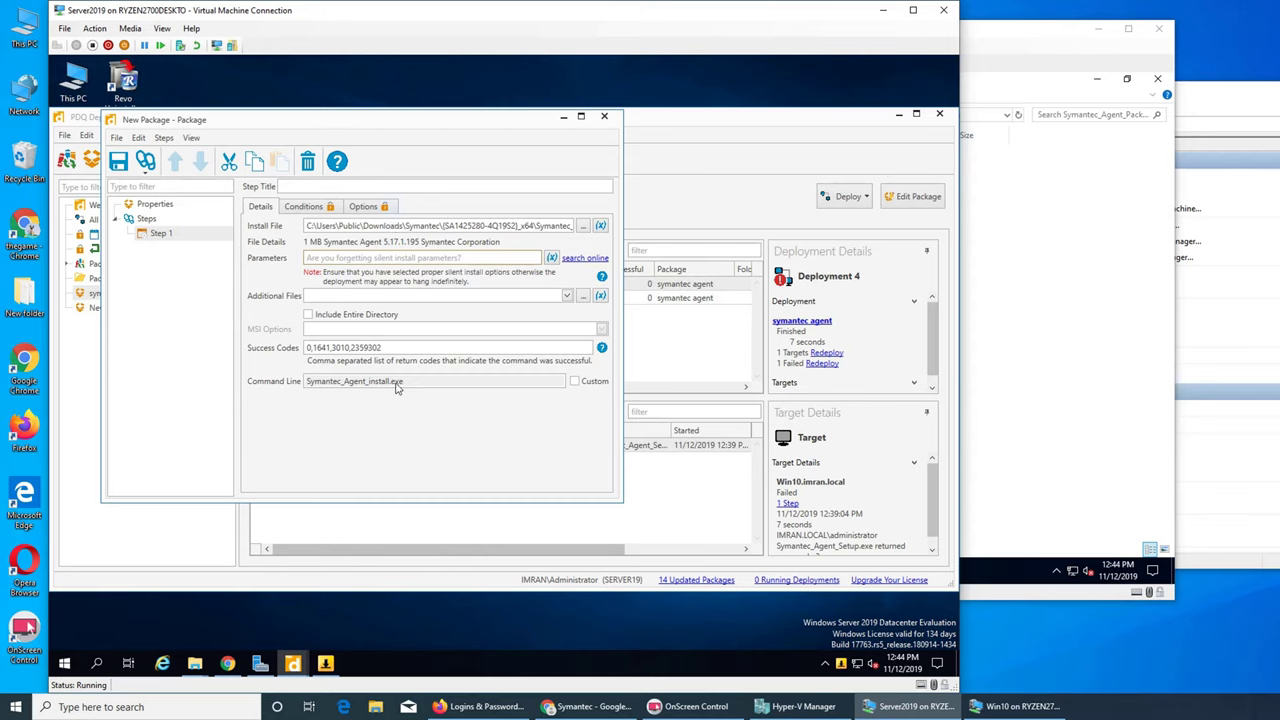
left_click(572, 384)
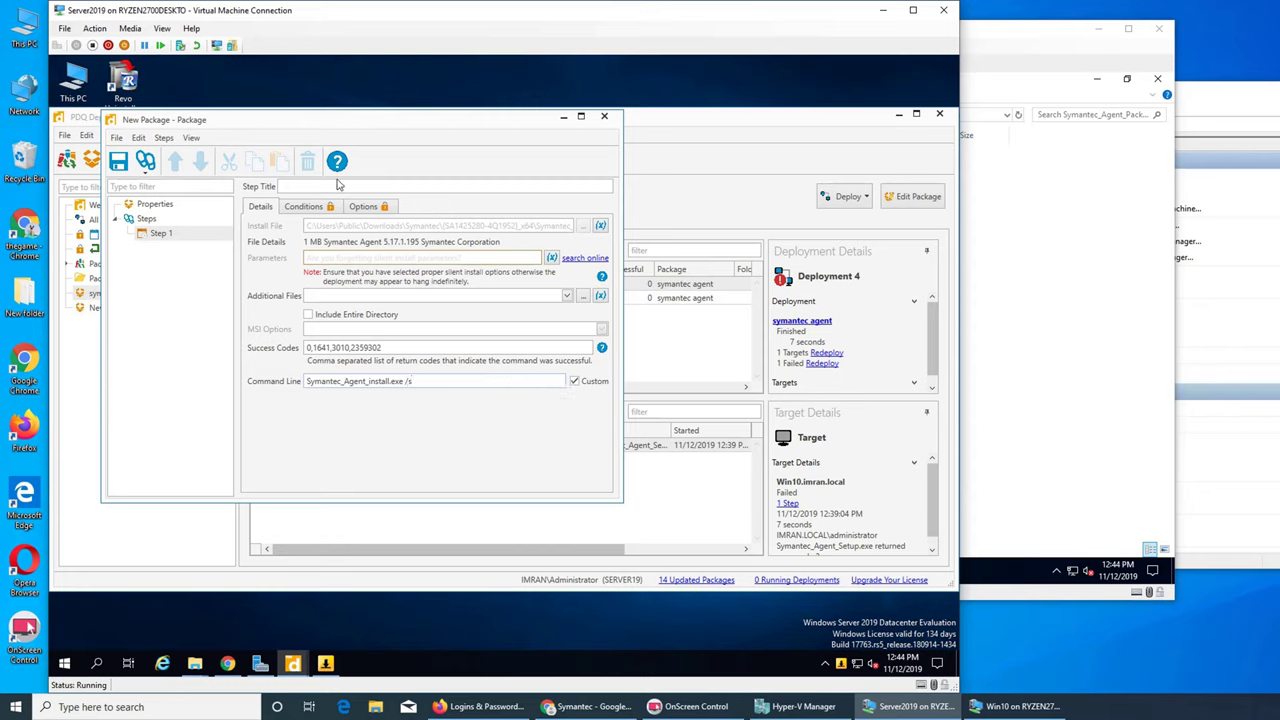
left_click(306, 211)
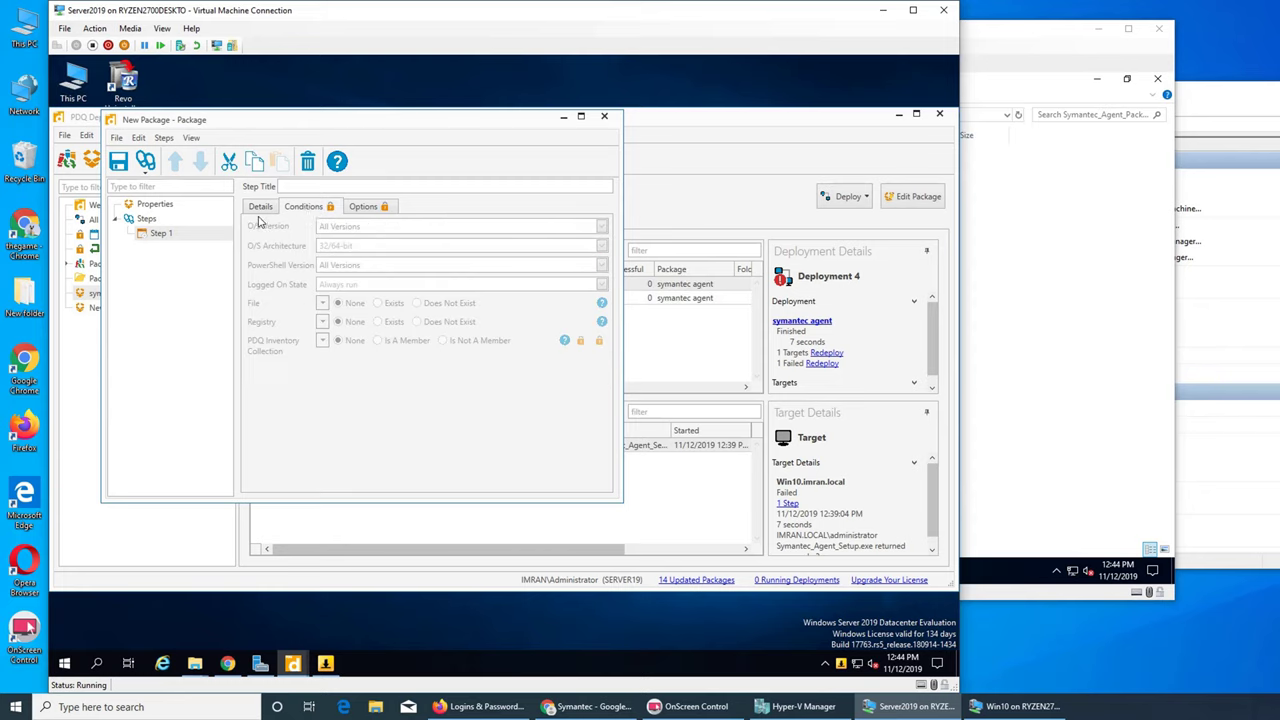
left_click(261, 208)
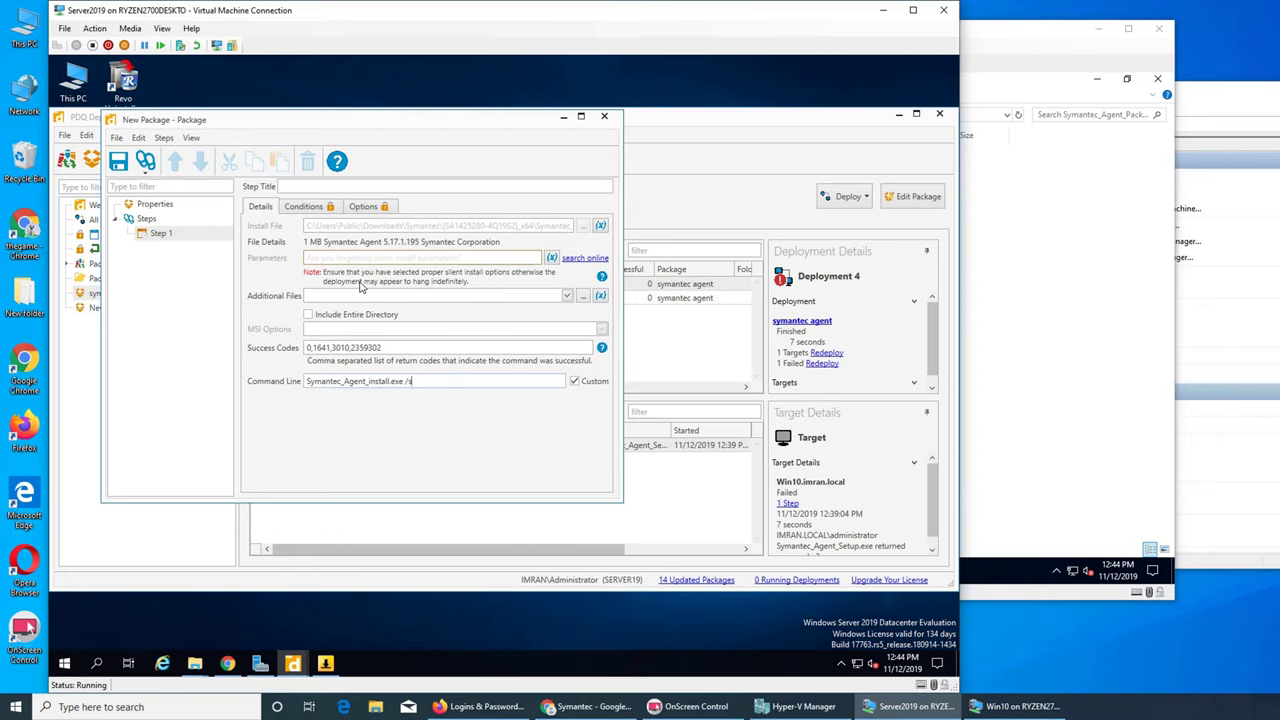
- Rename the package to 'sysmantec1', save it, and close the package editor
left_click(149, 207)
left_click_drag(350, 209, 240, 203)
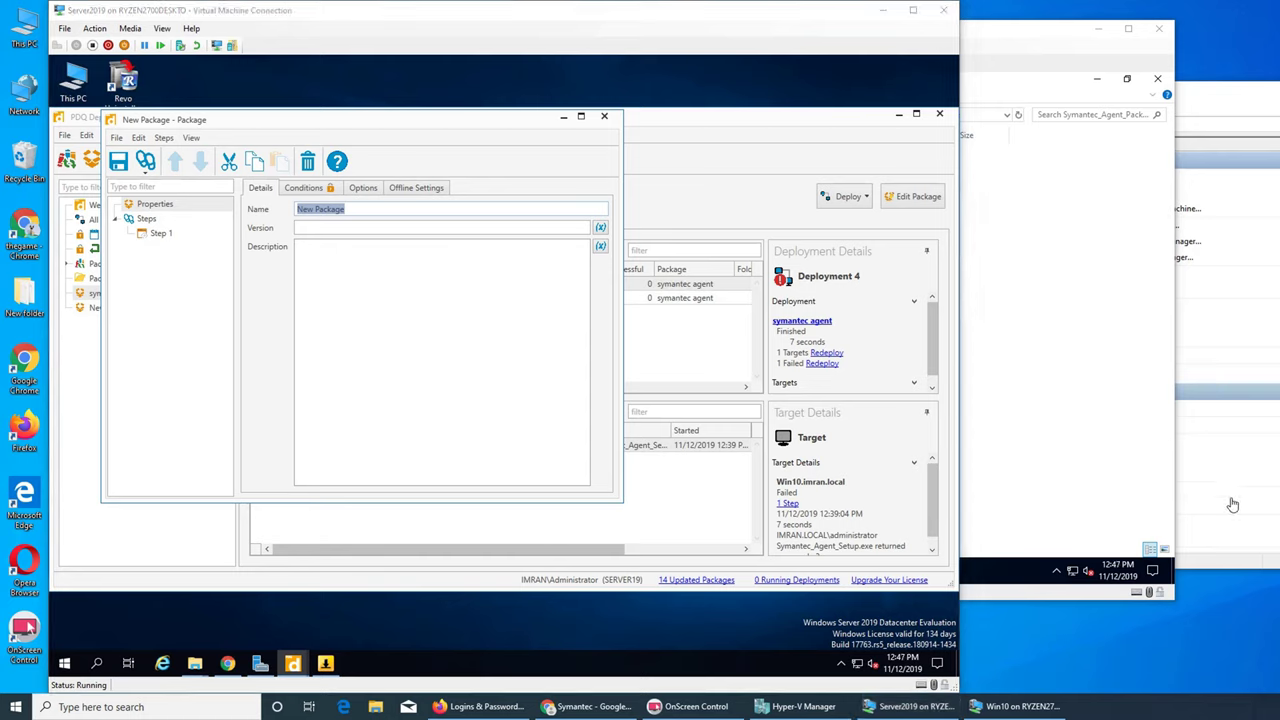
left_click(395, 213)
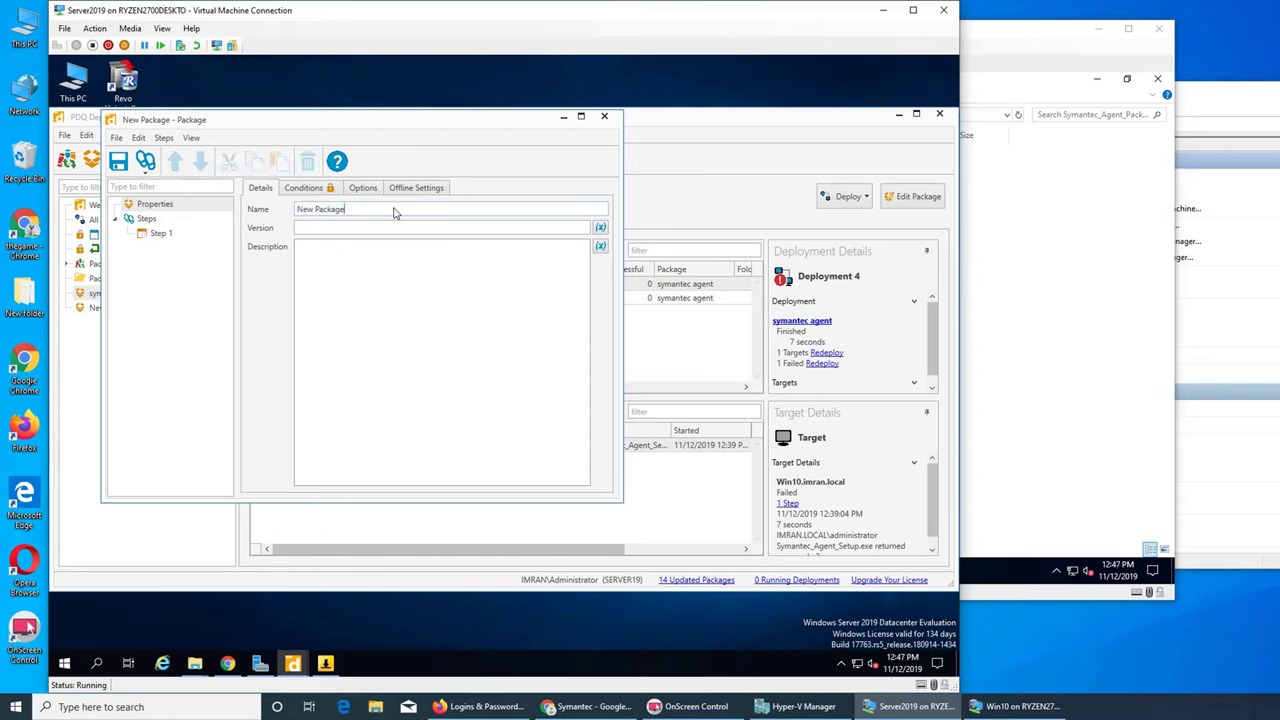
double_click(393, 212)
key("BackSpace")
key("BackSpace")
key("BackSpace")
key("BackSpace")
key("BackSpace")
type("sysman")
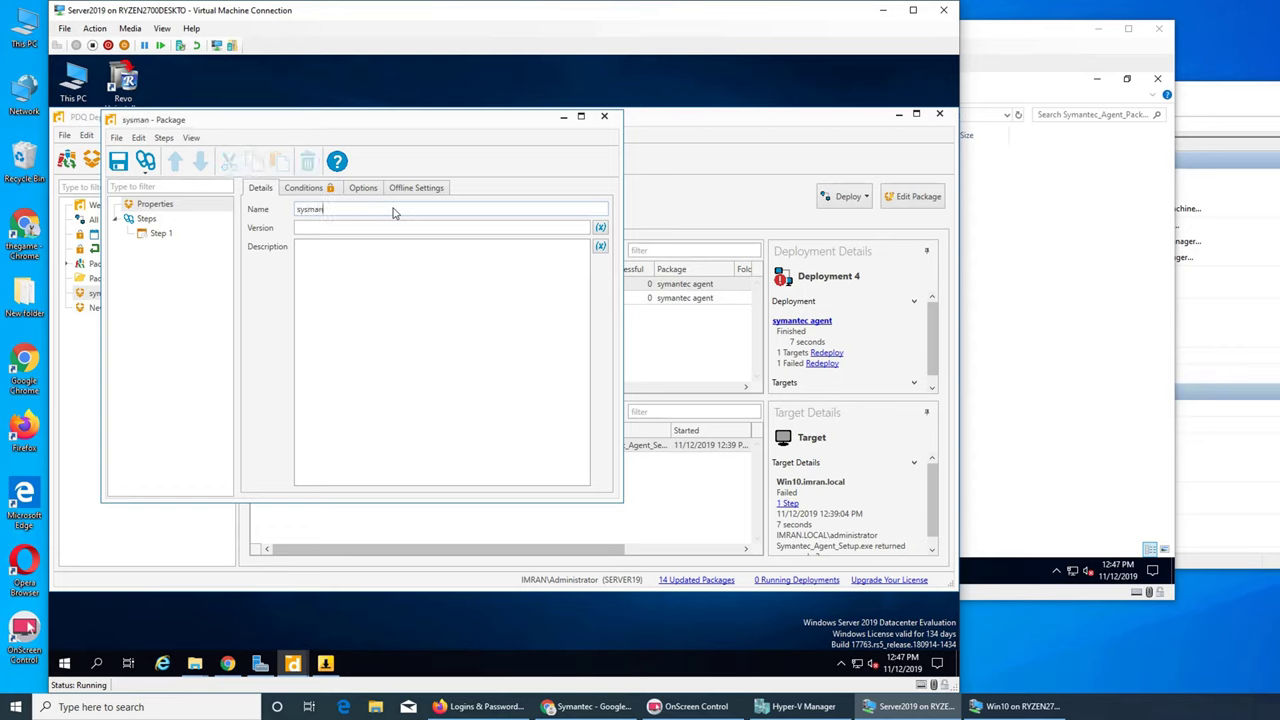
type("tec1")
left_click(155, 236)
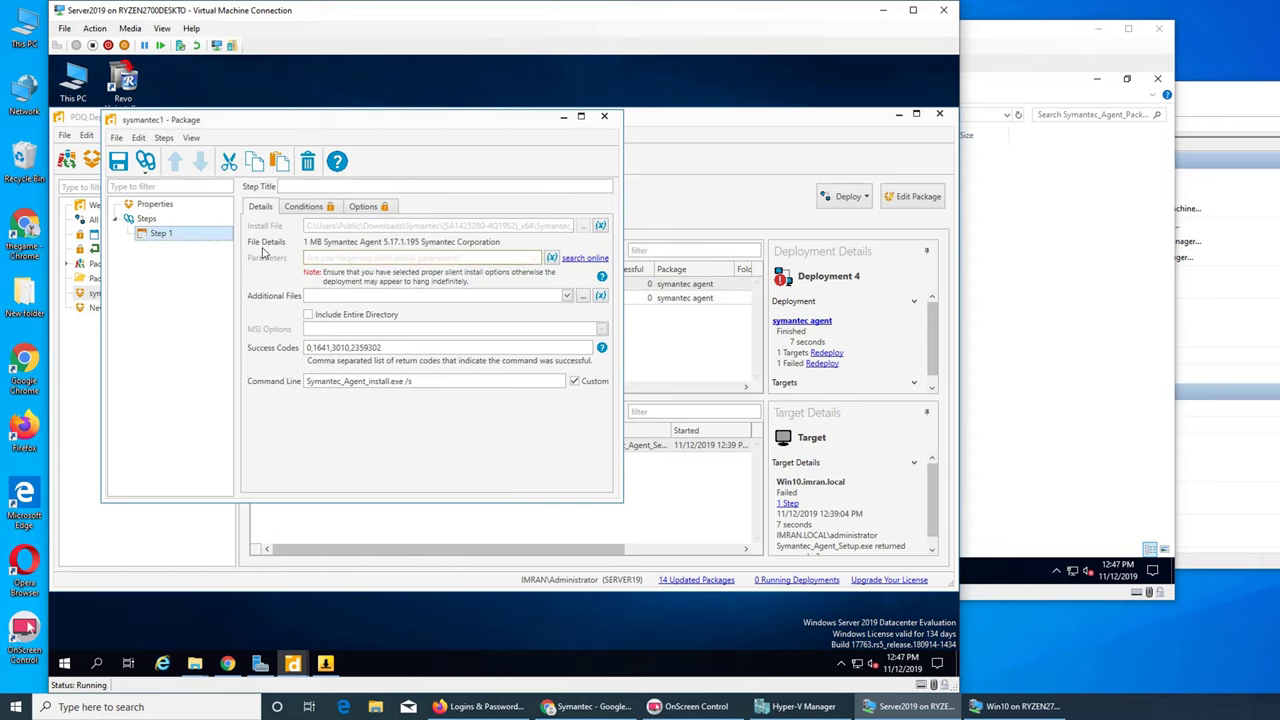
left_click(118, 162)
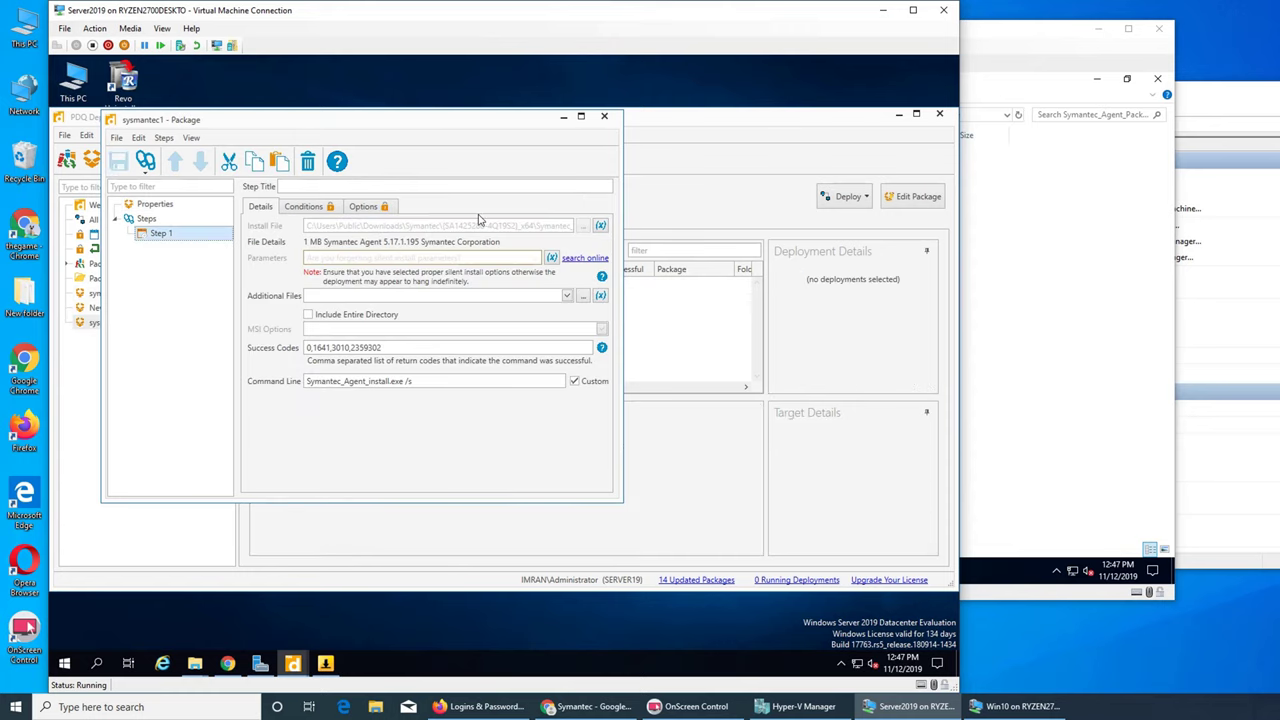
left_click(604, 116)
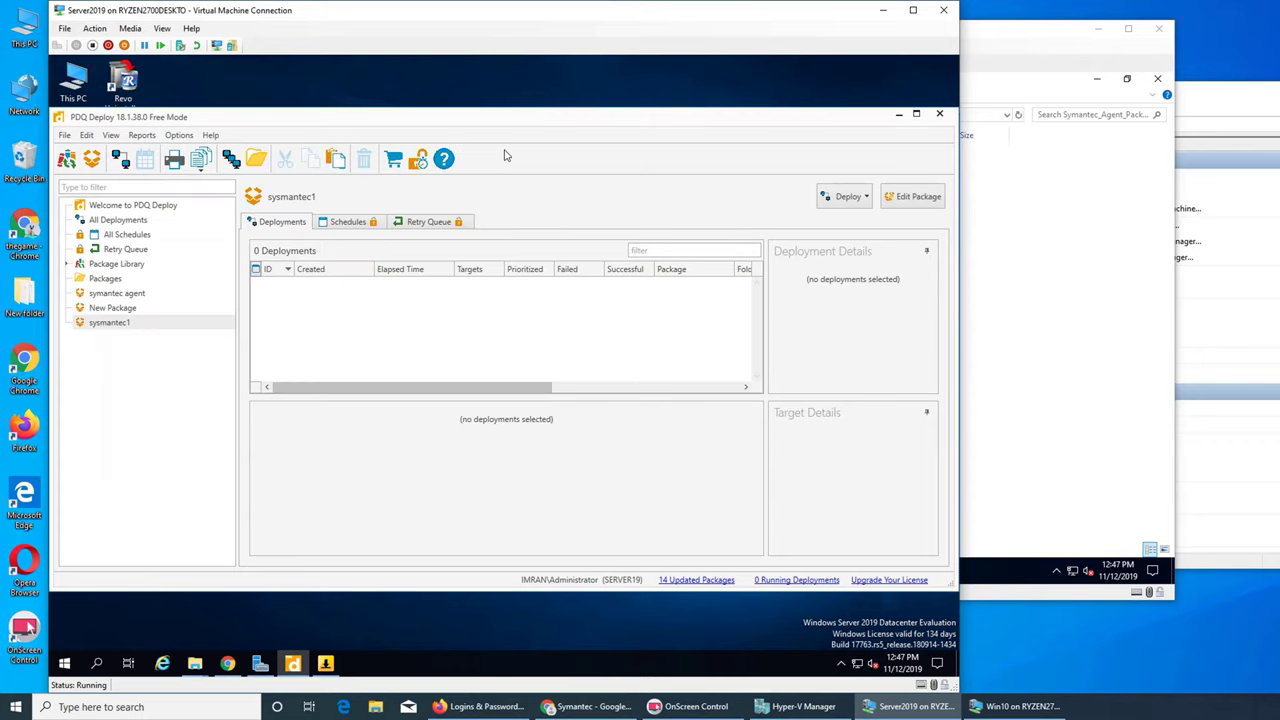
- Deploy sysmantec1 once to WIN10, picked from Active Directory, then switch to the Win10 VM
left_click(120, 159)
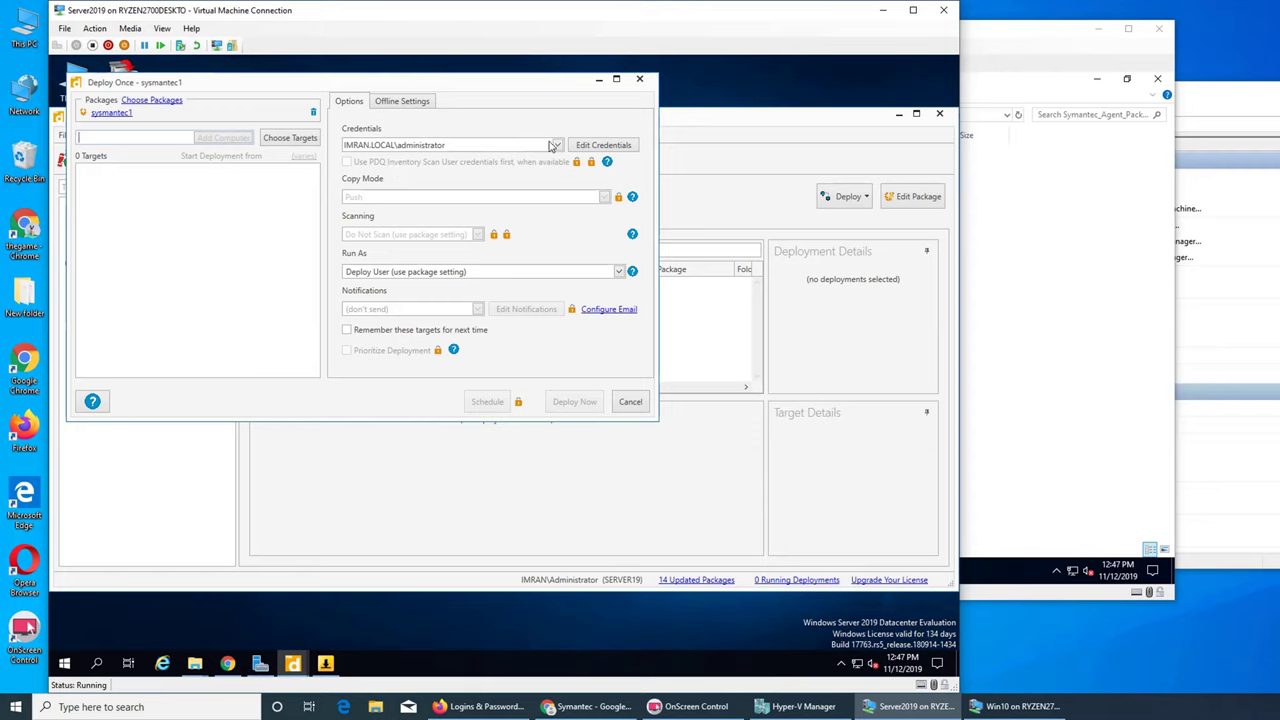
left_click(287, 137)
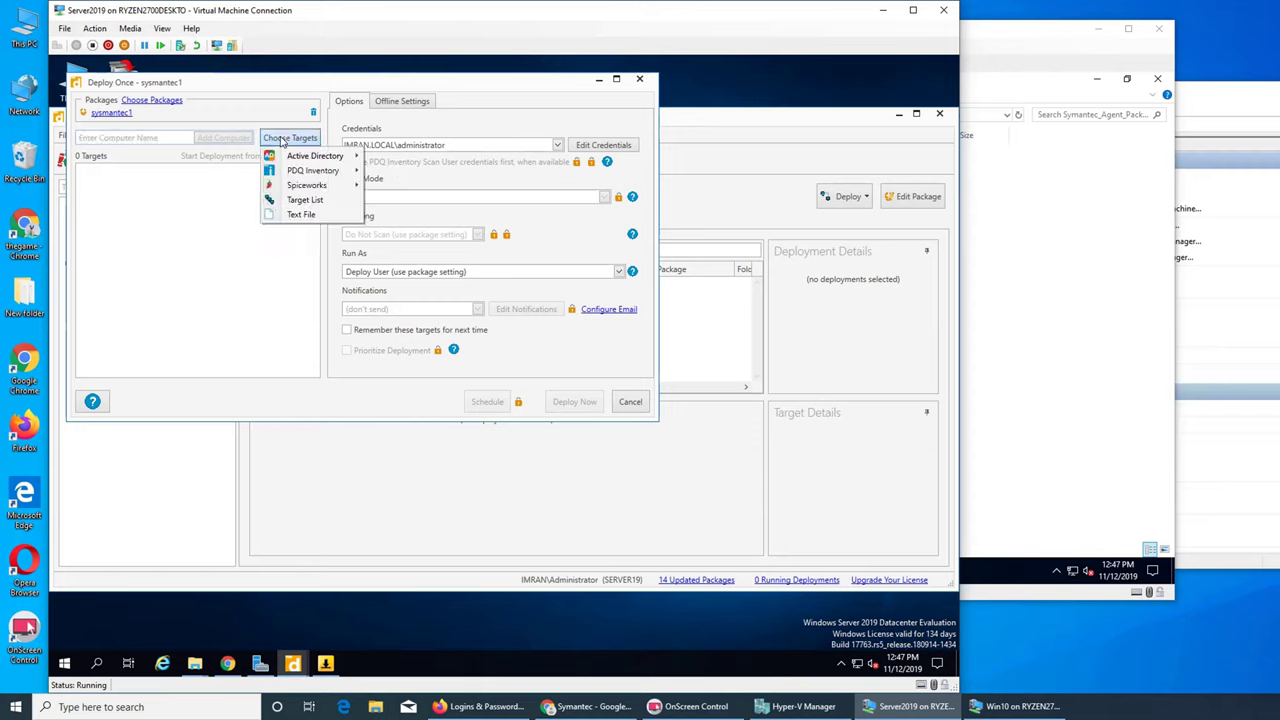
mouse_move(300, 157)
left_click(400, 173)
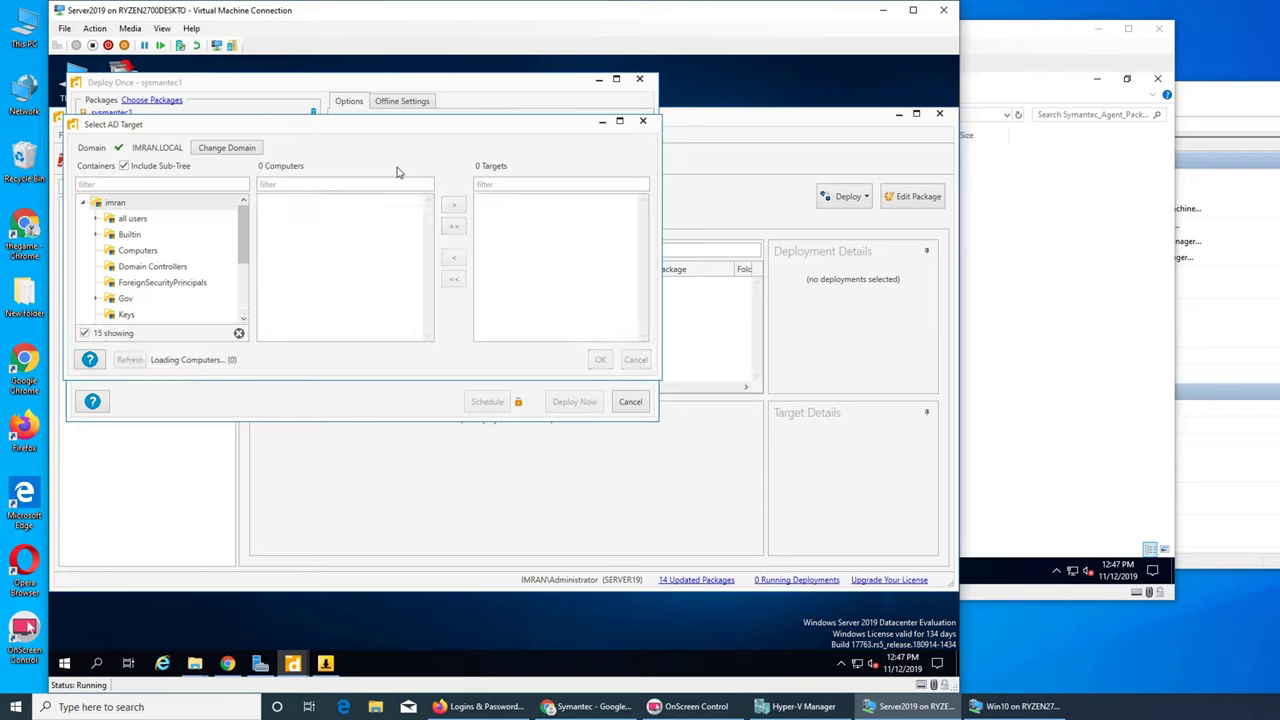
left_click(287, 242)
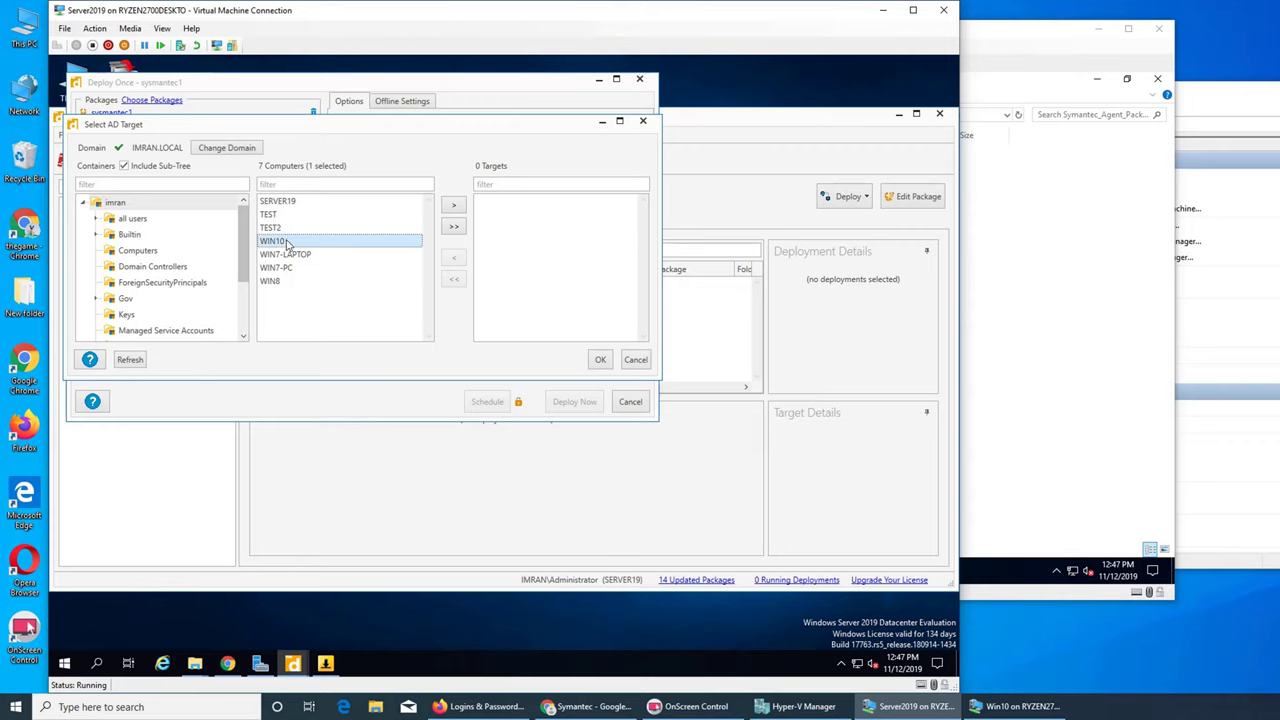
left_click(453, 205)
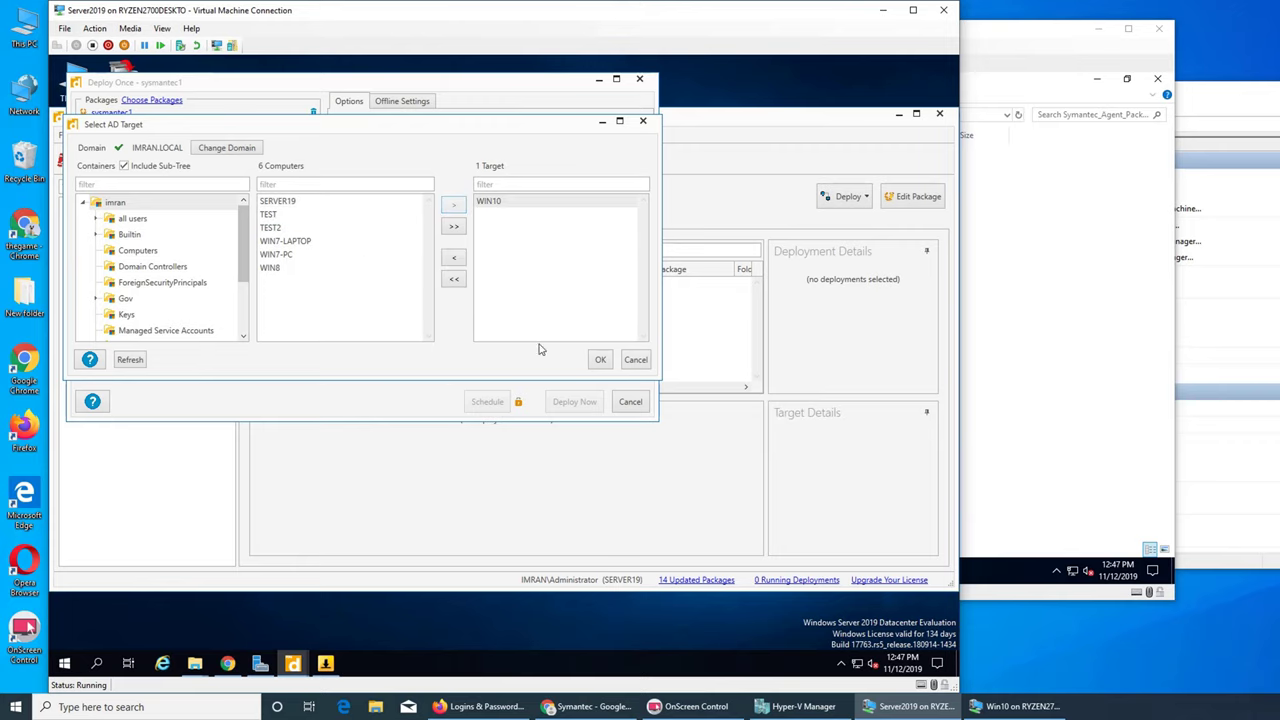
left_click(600, 359)
left_click(574, 401)
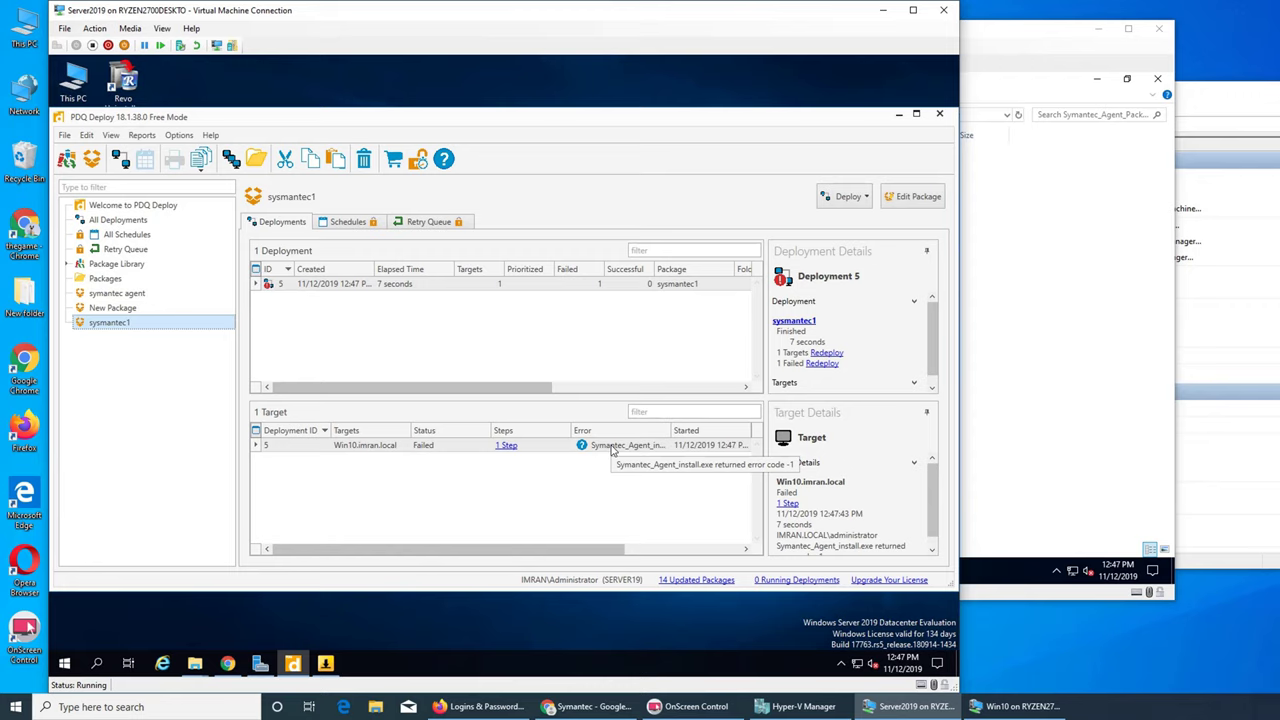
left_click(970, 175)
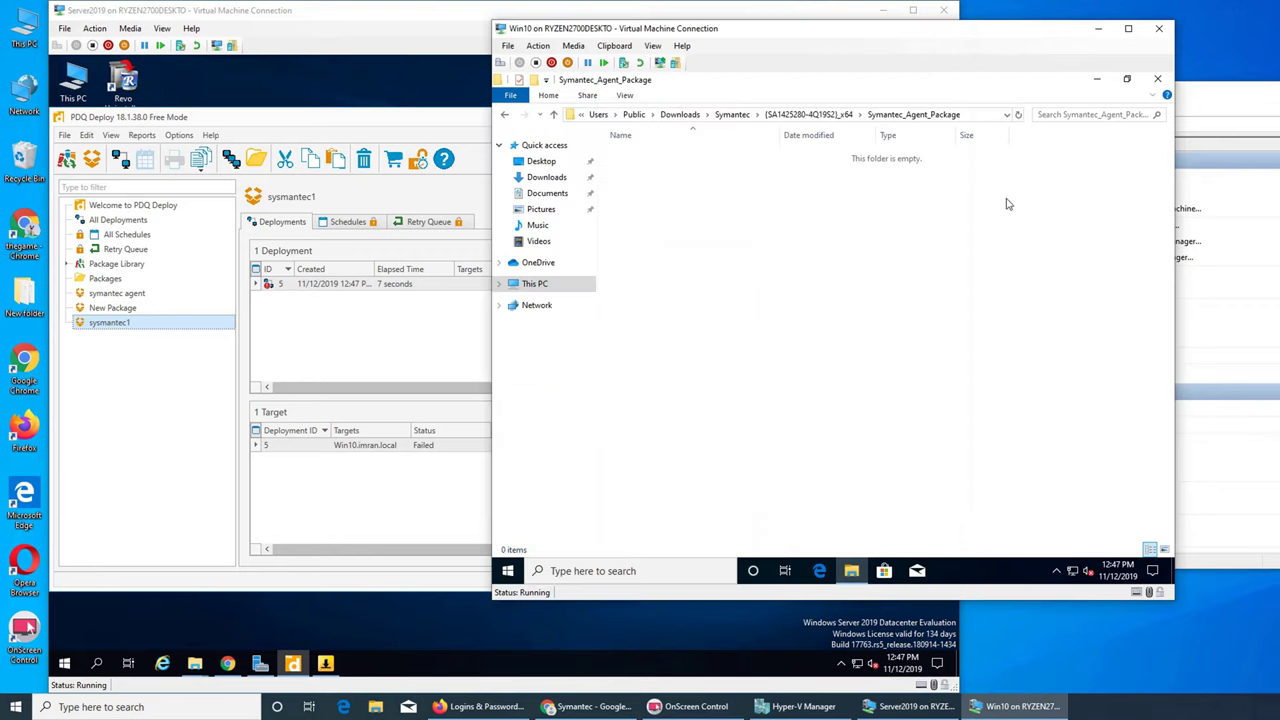
- Close the empty package folder on WIN10 and dismiss the hidden tray icons
left_click(1160, 79)
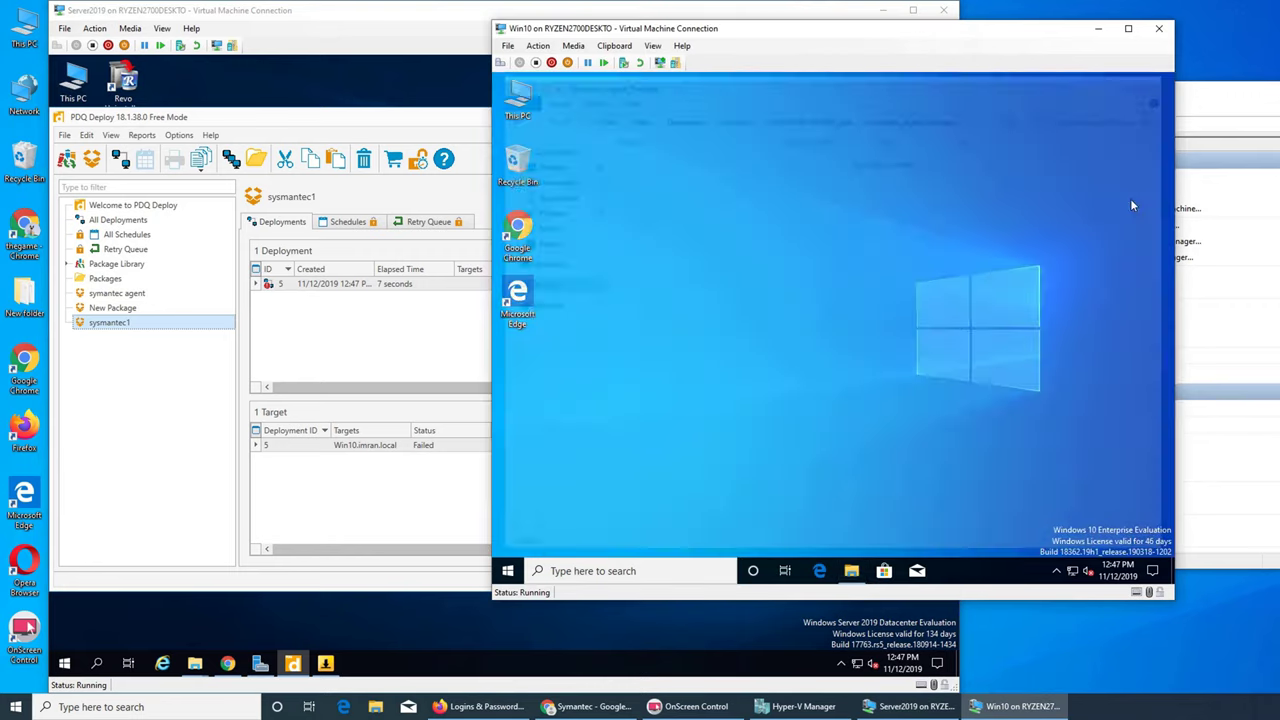
left_click(1055, 571)
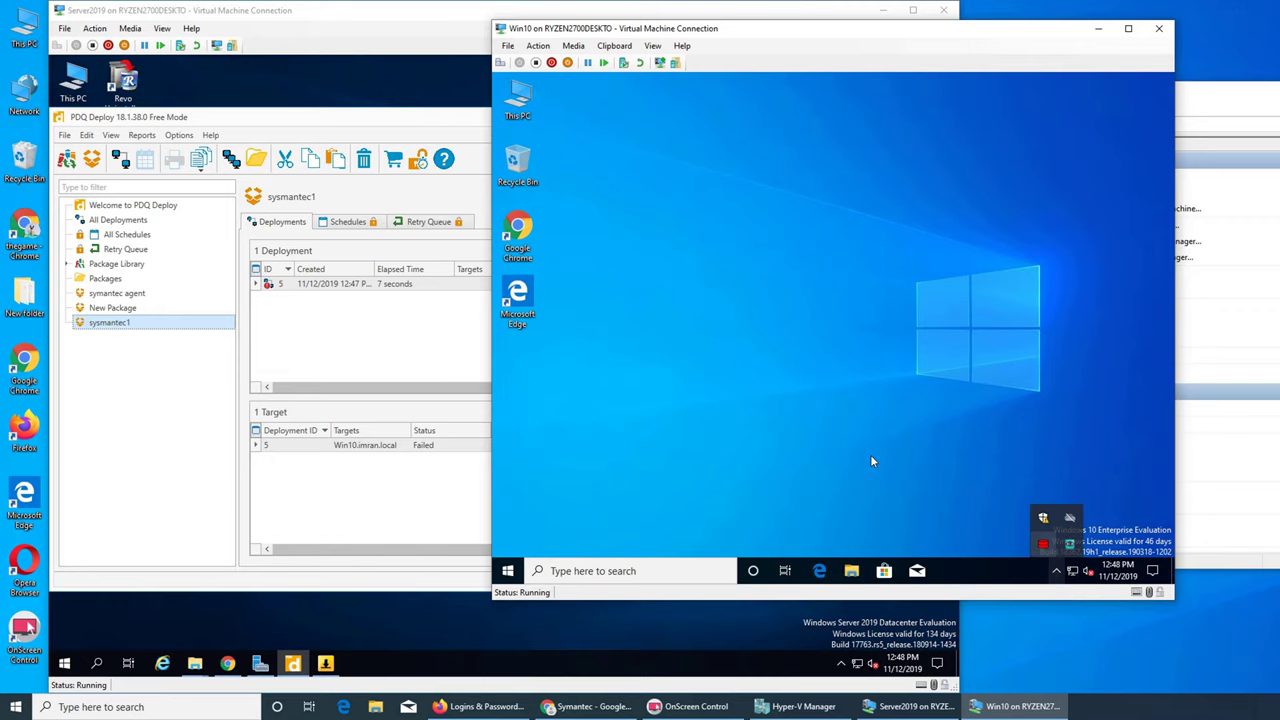
left_click(810, 416)
- Search 'syman', check the empty {SA1425280-4Q19S2}_x64\Symantec_Agent_Package folder, then return to the server
key("super")
type("syman")
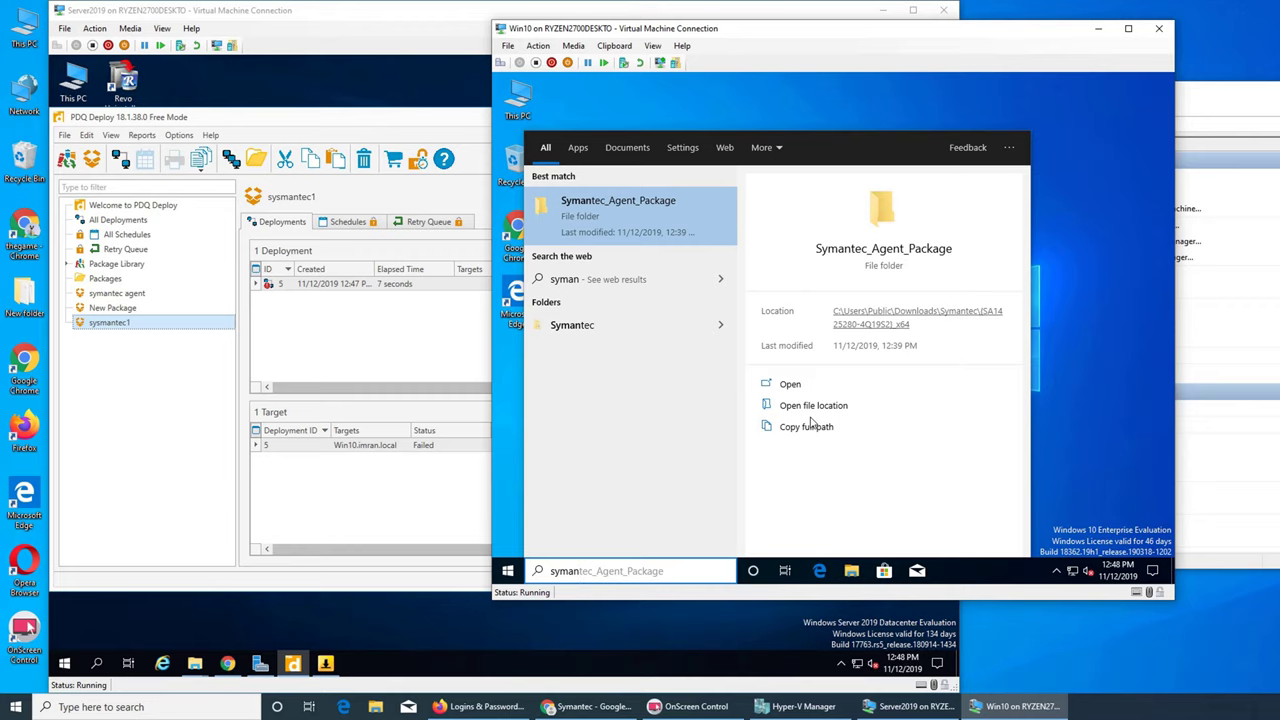
left_click(682, 325)
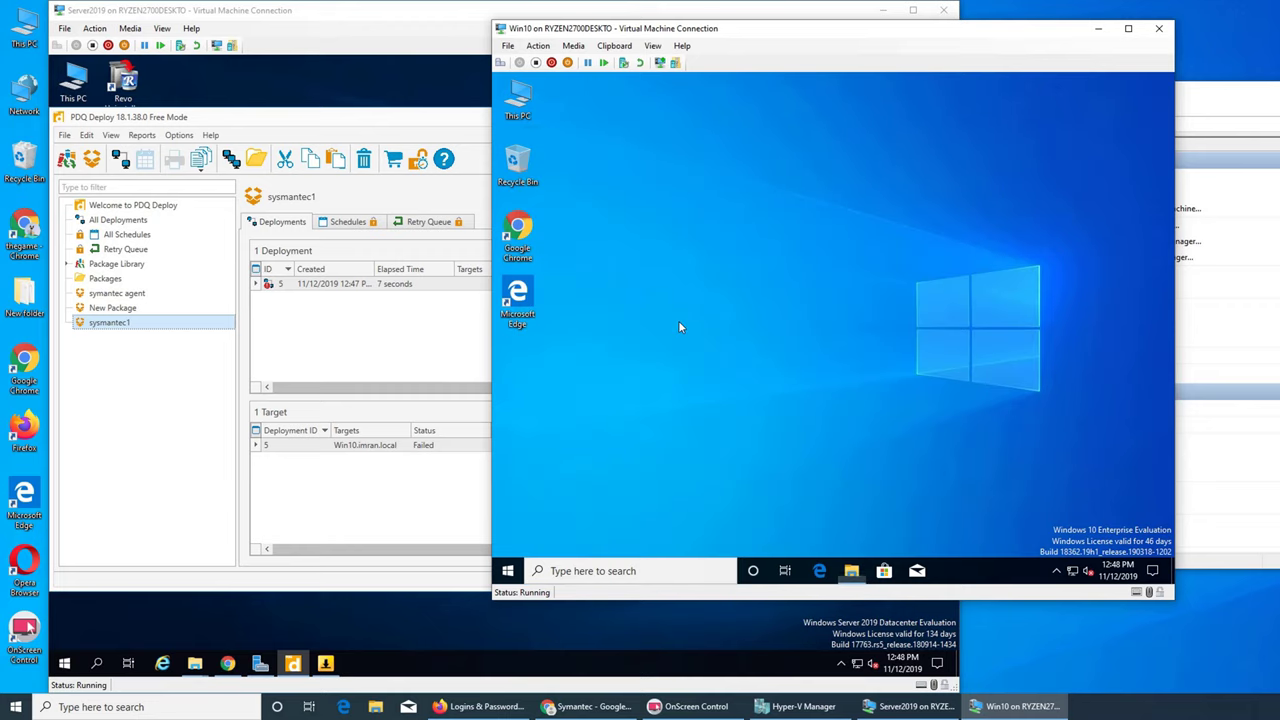
double_click(674, 157)
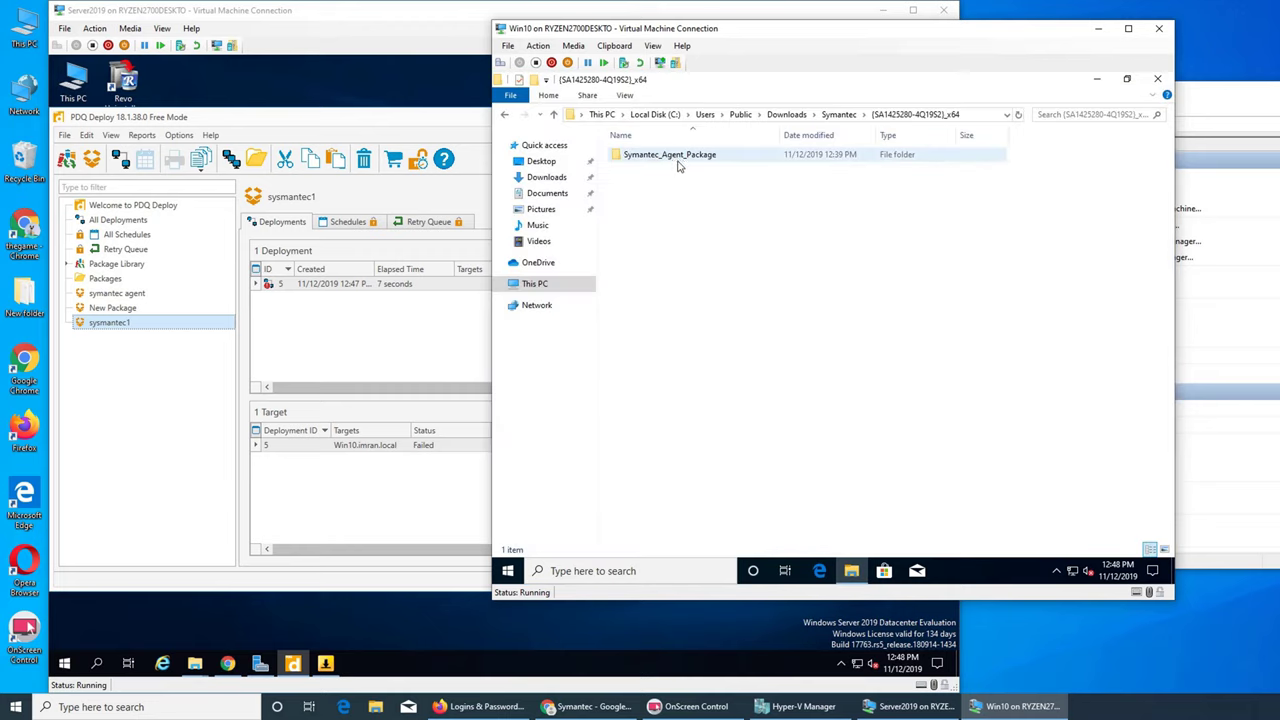
left_click(680, 162)
double_click(680, 162)
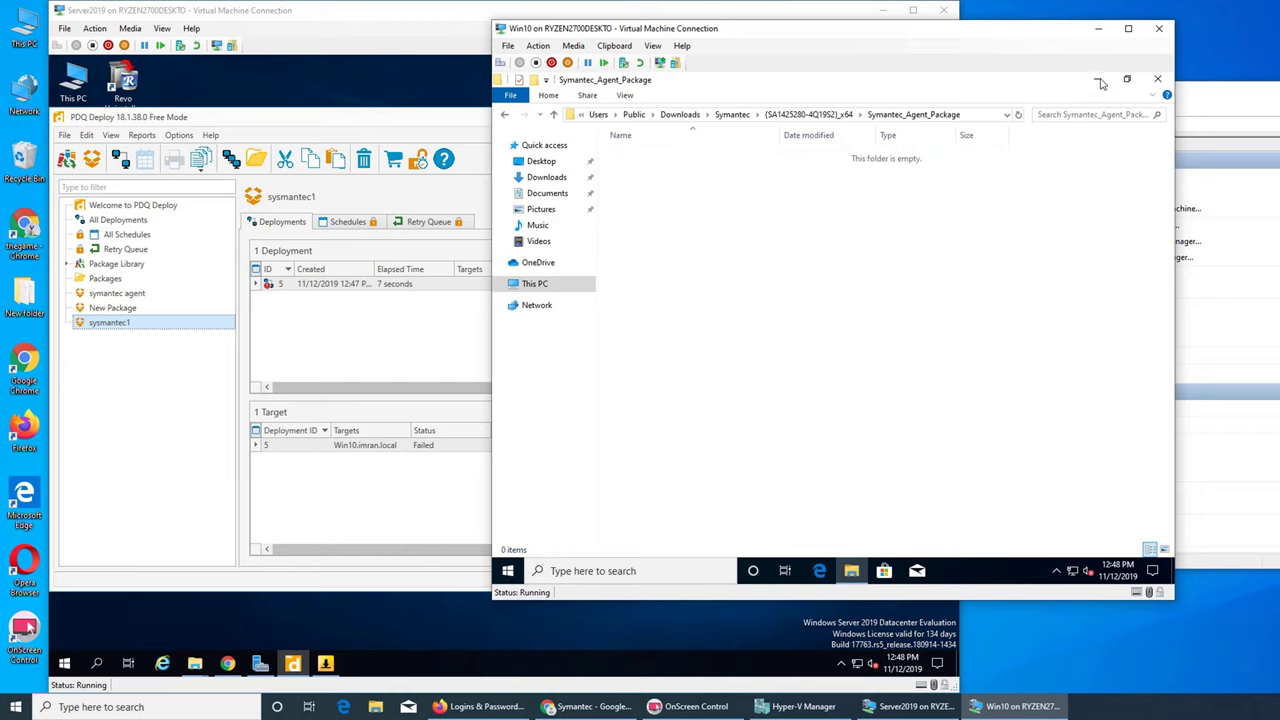
left_click(1157, 79)
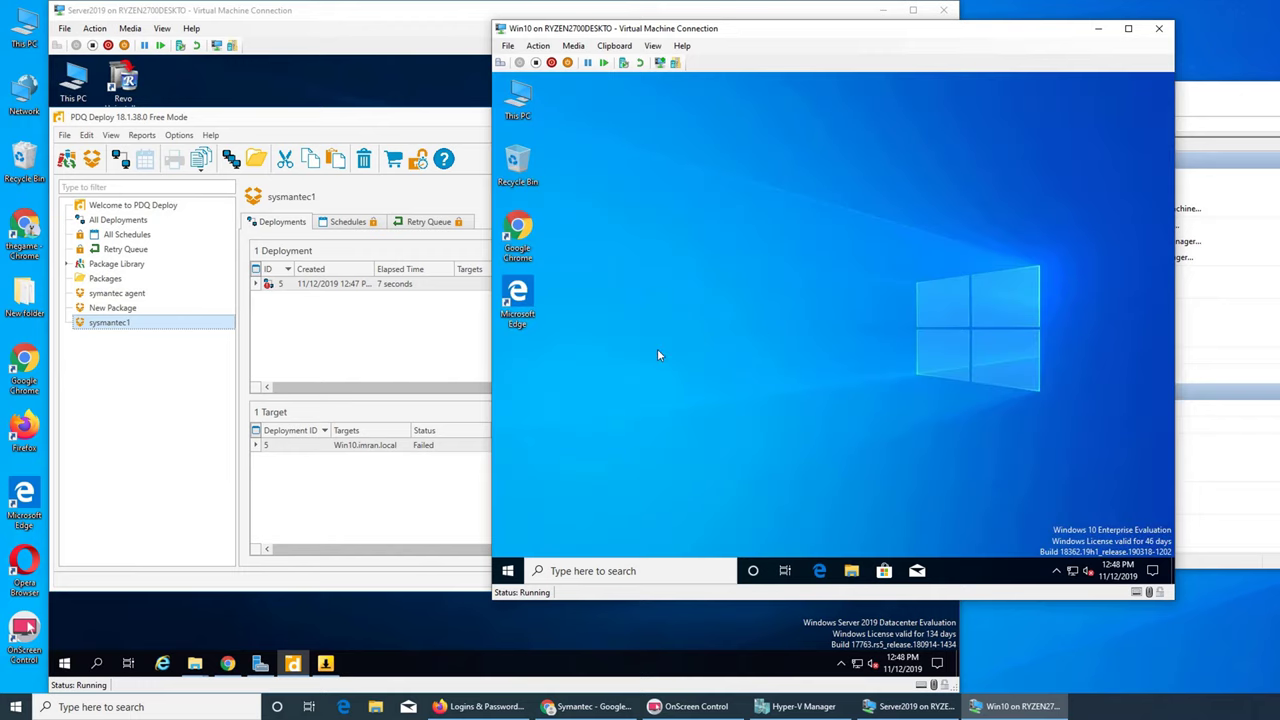
left_click(415, 370)
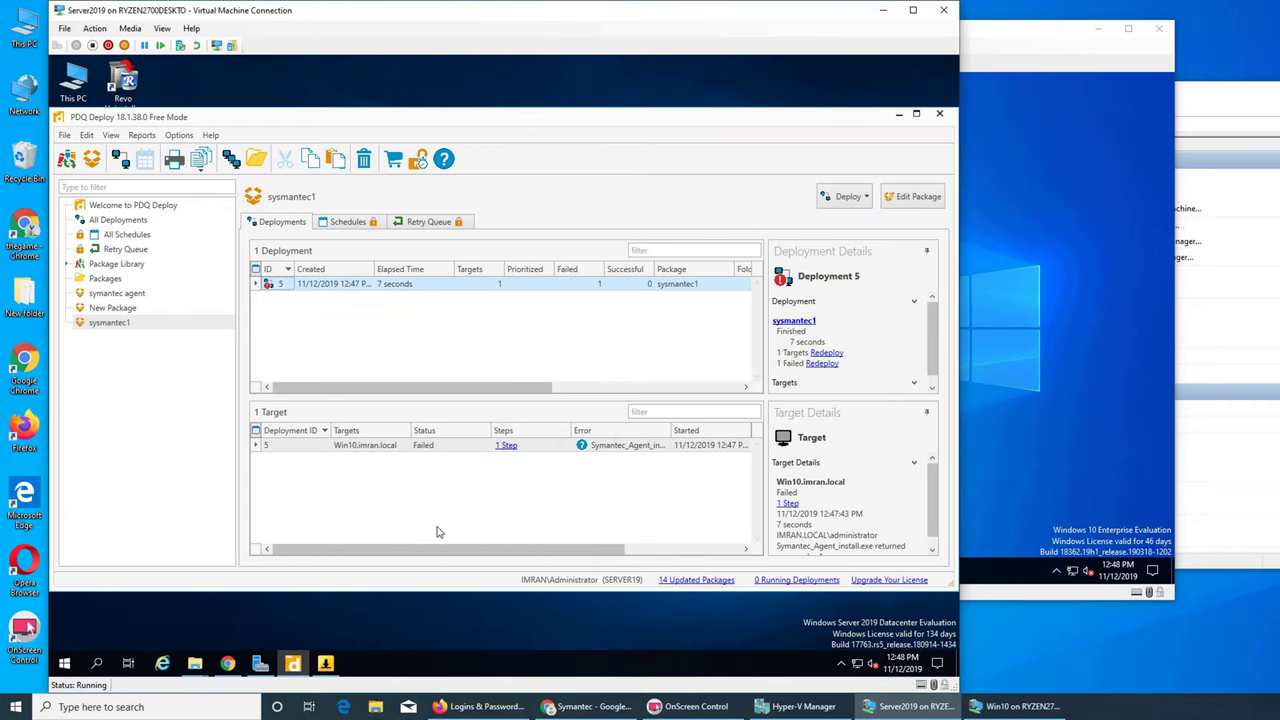
- Check the Firefox logins and Symantec sign-in page, then minimize Firefox and PDQ Deploy
left_click(466, 709)
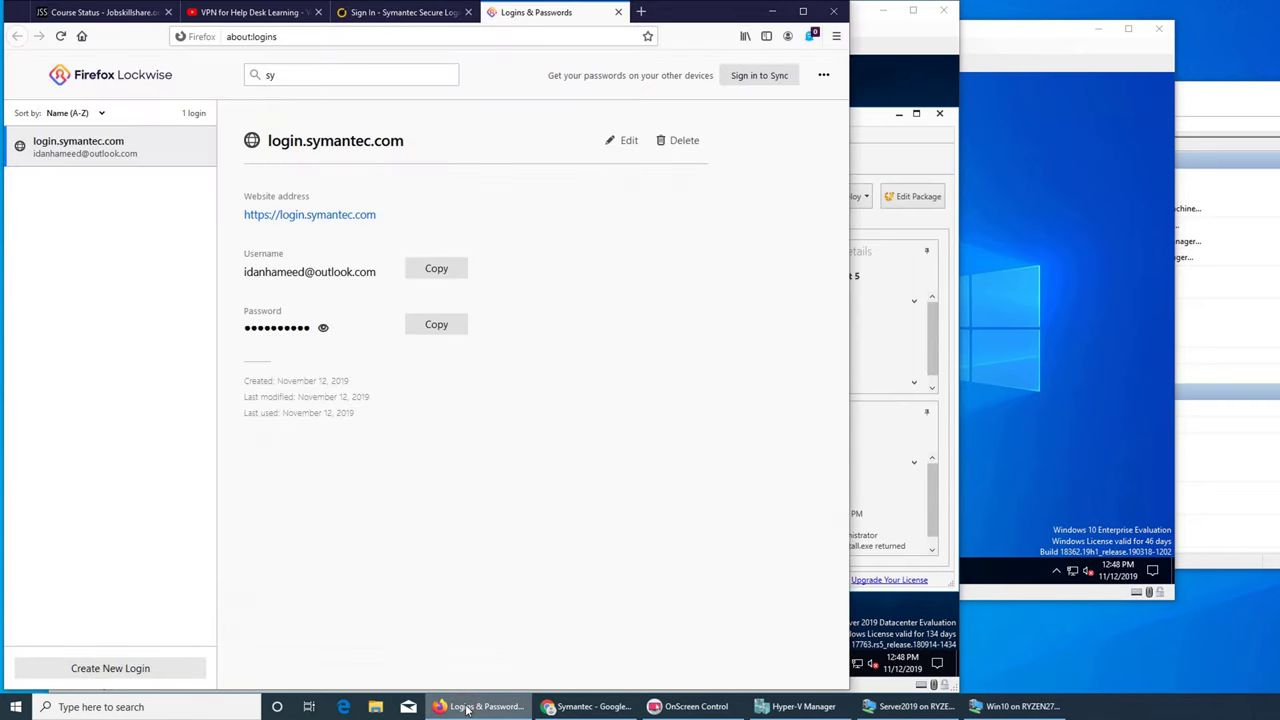
left_click(466, 709)
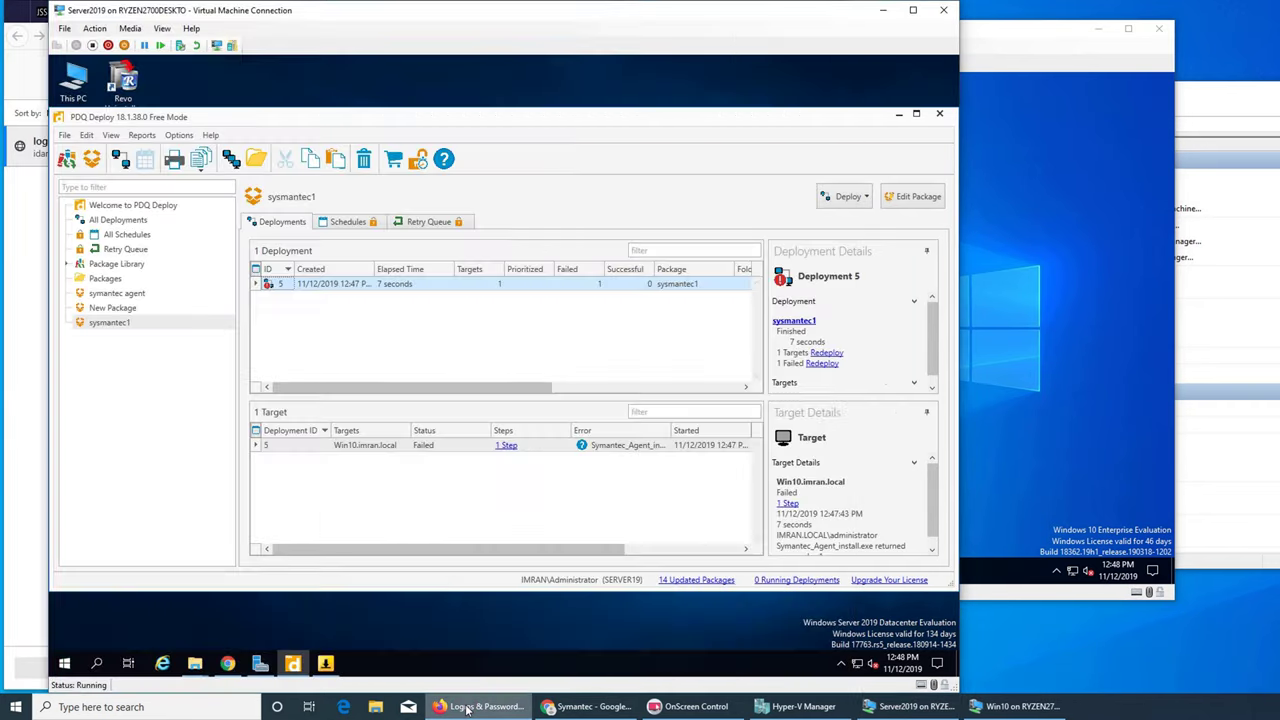
left_click(595, 710)
left_click(595, 710)
left_click(480, 707)
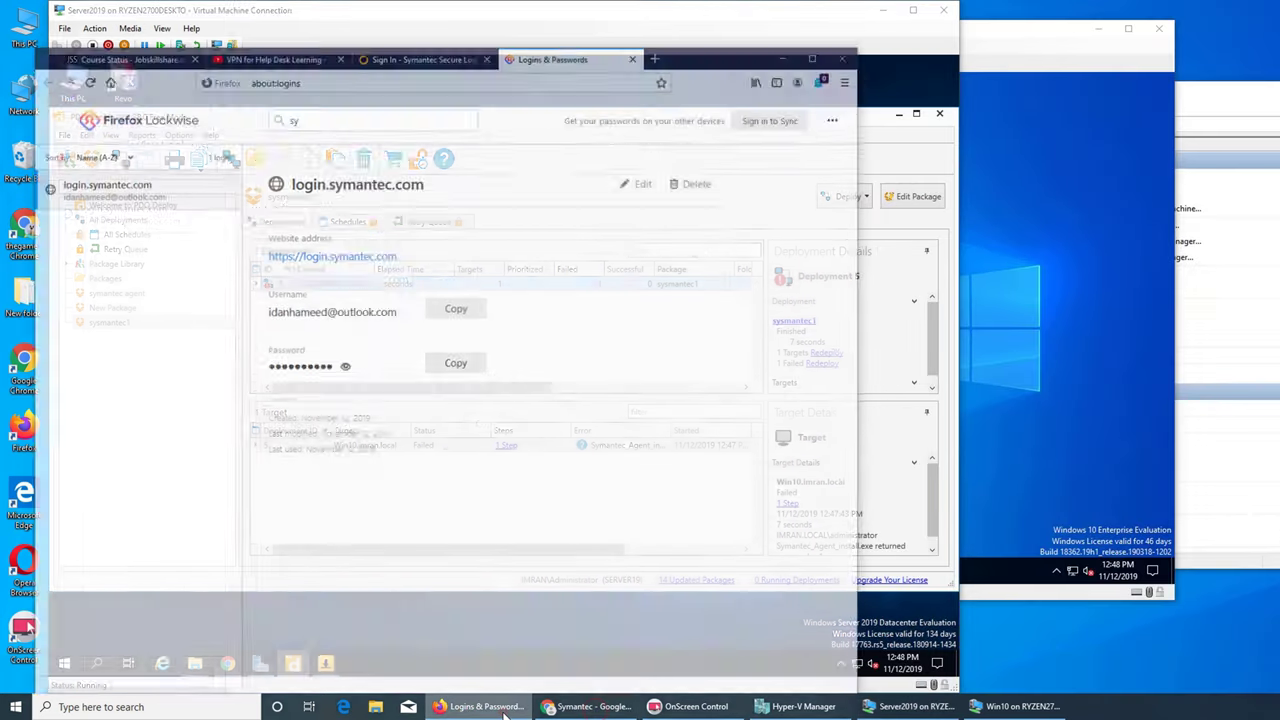
left_click(362, 14)
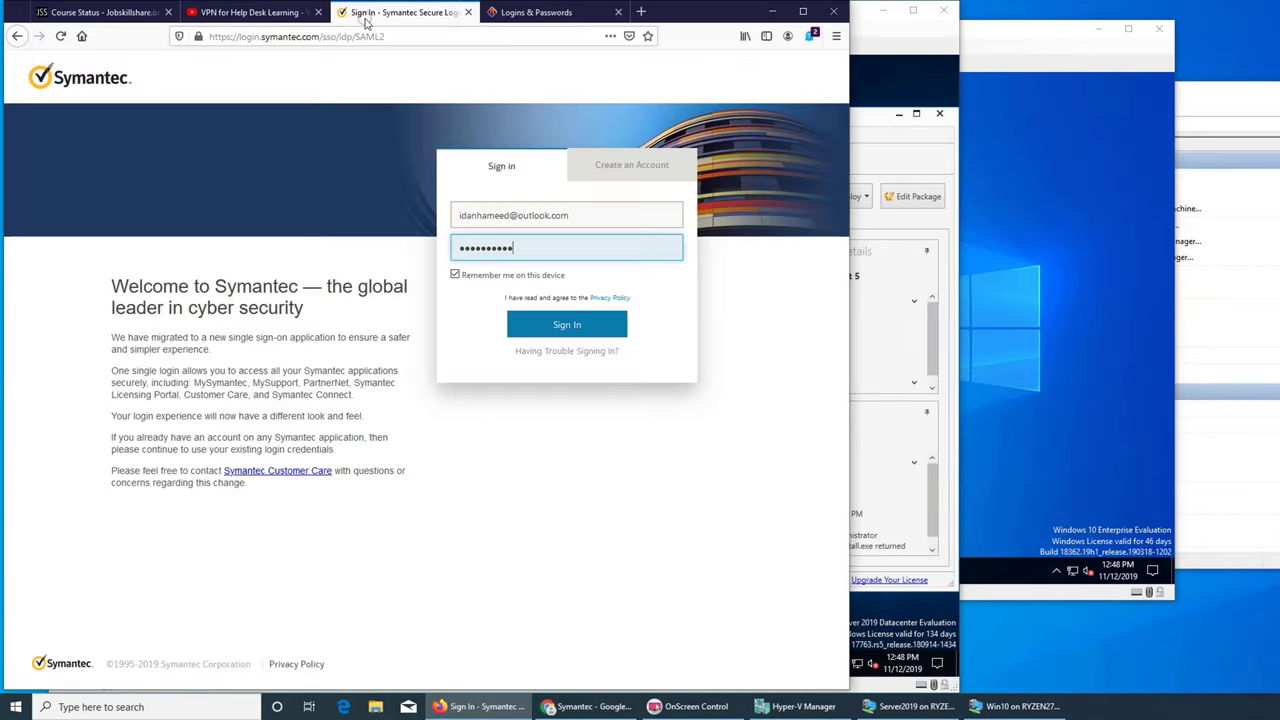
left_click(772, 12)
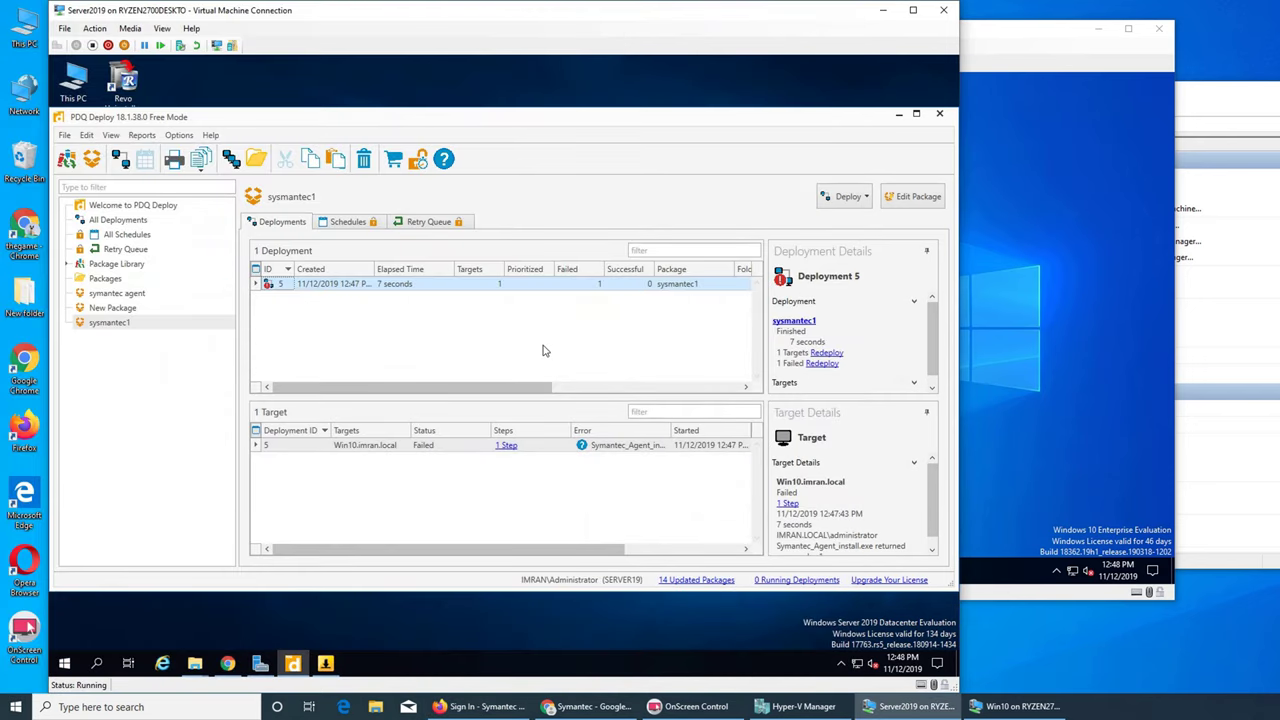
left_click(896, 115)
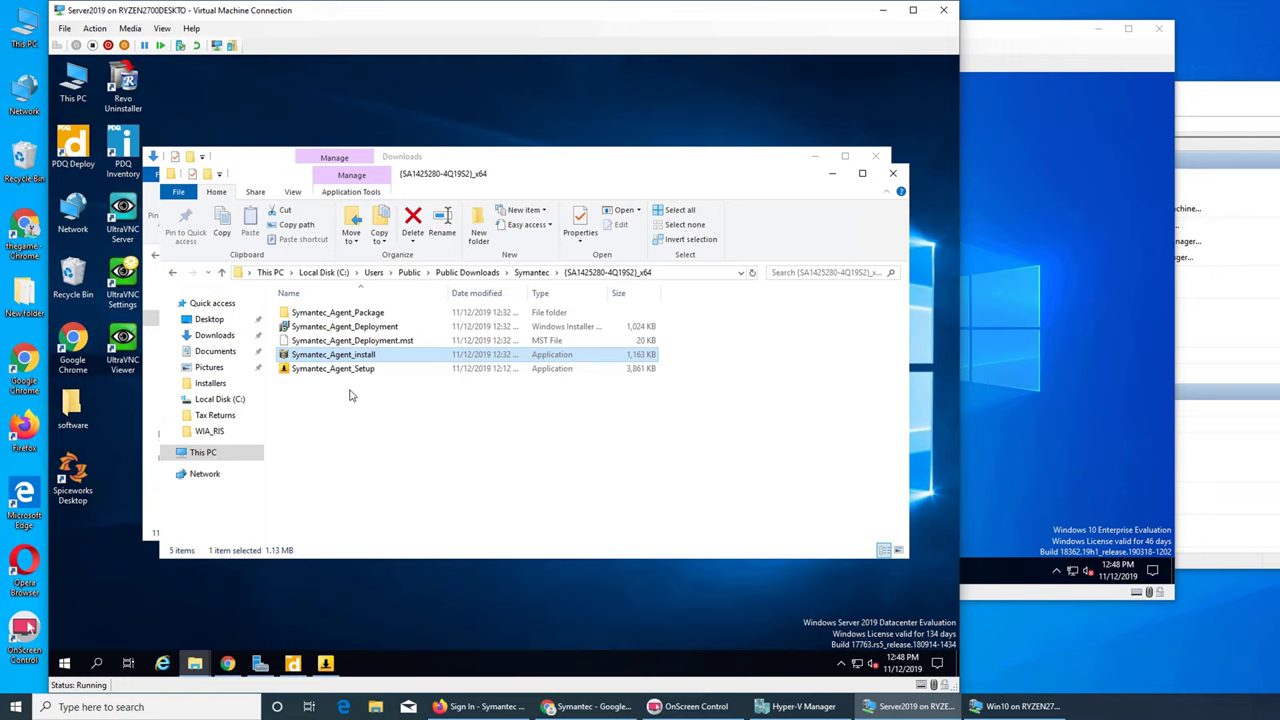
- Delete the Symantec_Agent_Deployment.mst file from the extracted folder
left_click(370, 327)
left_click(390, 341)
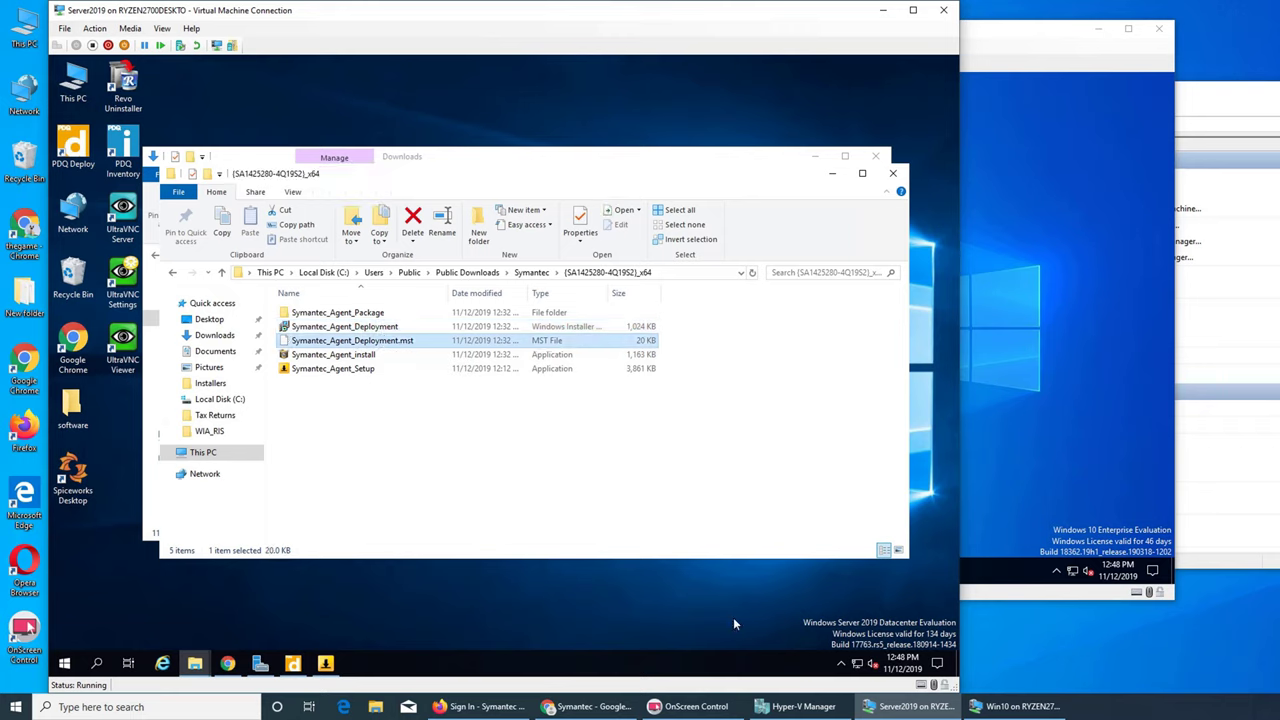
key("Delete")
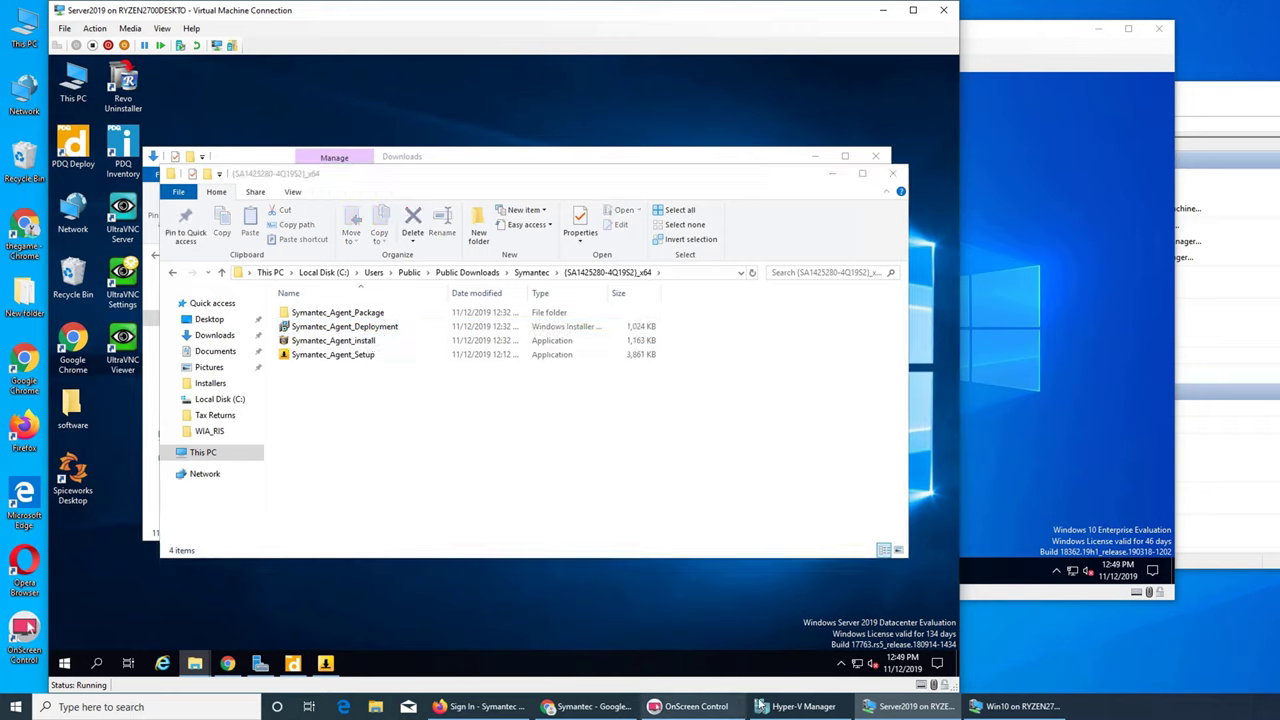
- Rebuild the Symantec Agent package with Create Package in Symantec Download Manager and finish
mouse_move(805, 710)
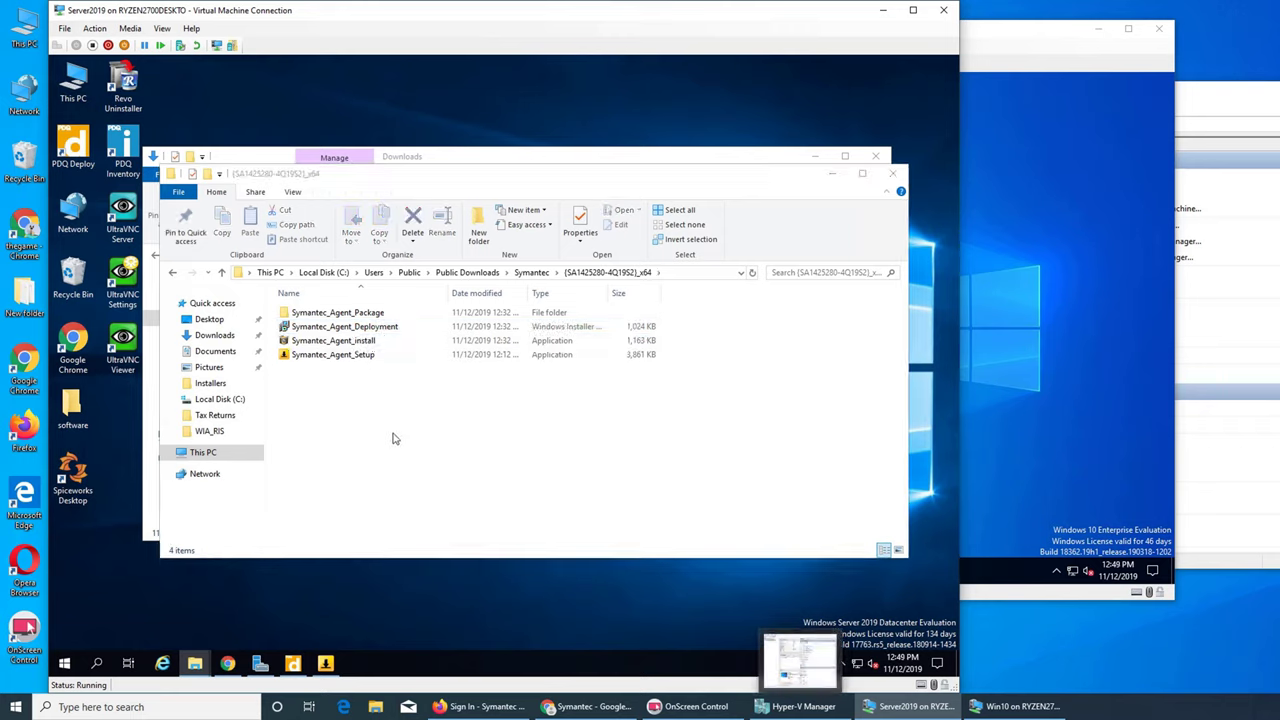
left_click(829, 178)
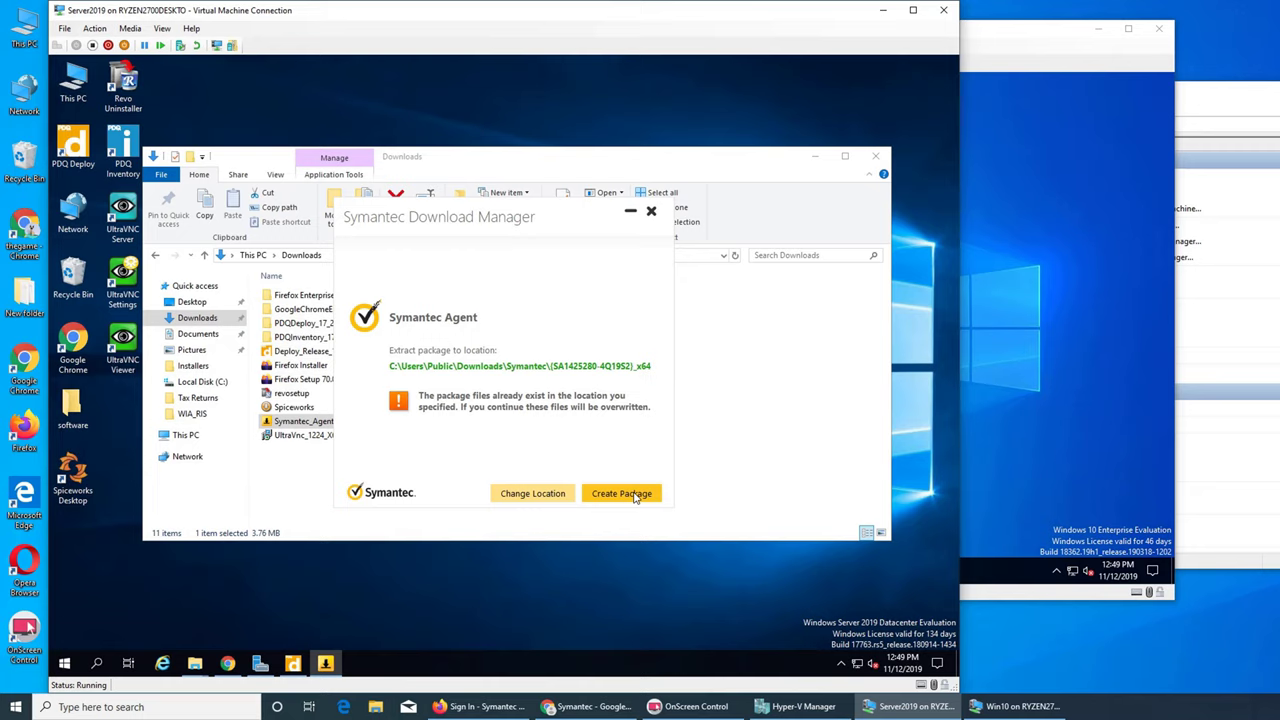
left_click(622, 494)
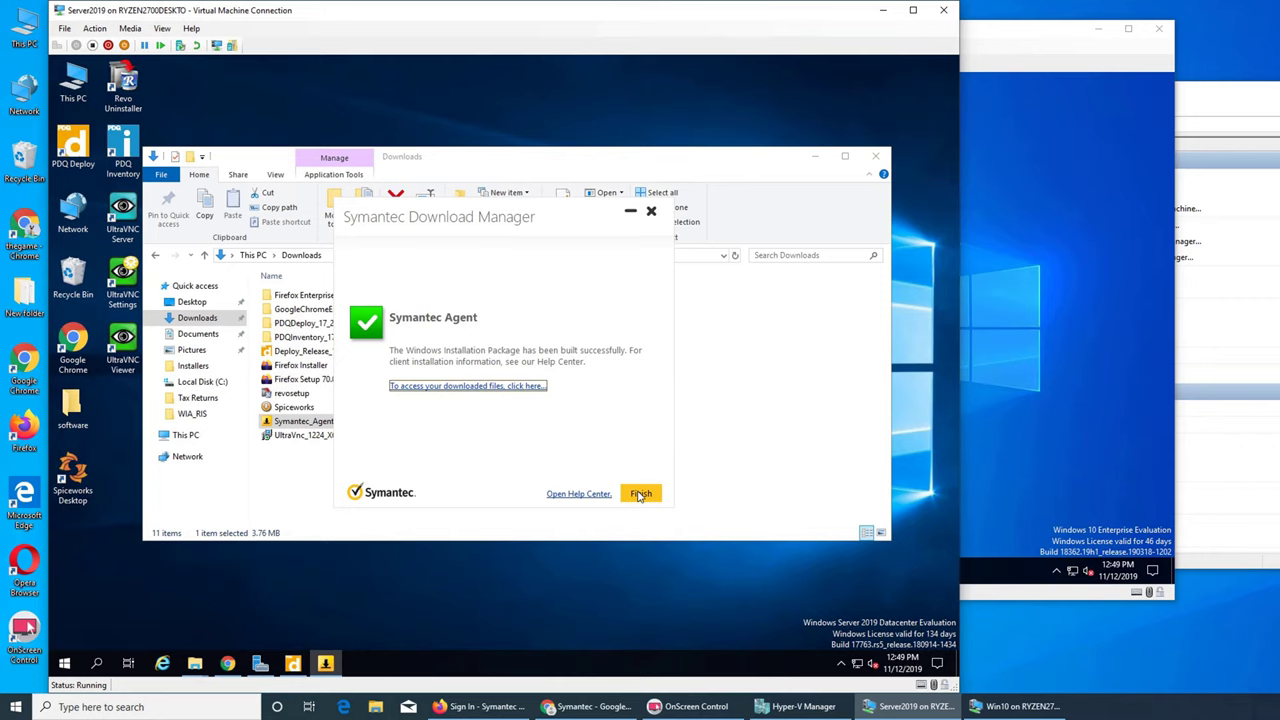
left_click(639, 494)
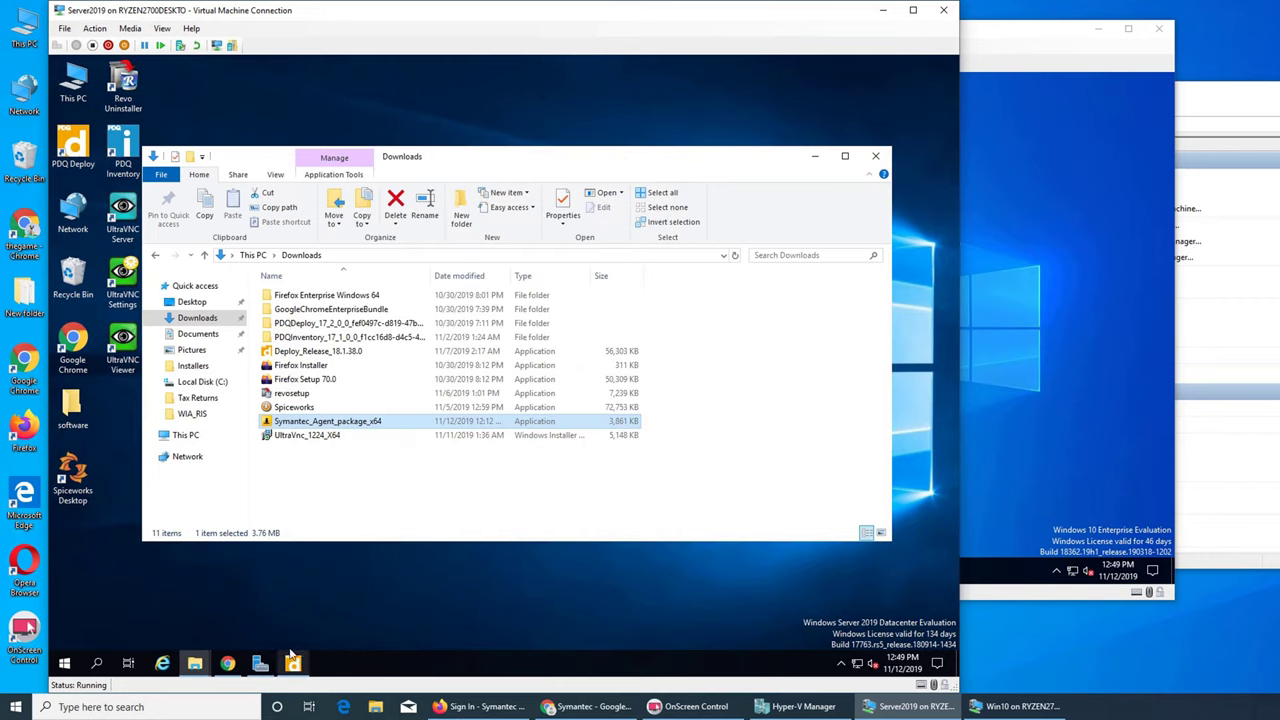
- Open the Symantec Help Center from the cloud console and search 'client insta'
left_click(234, 662)
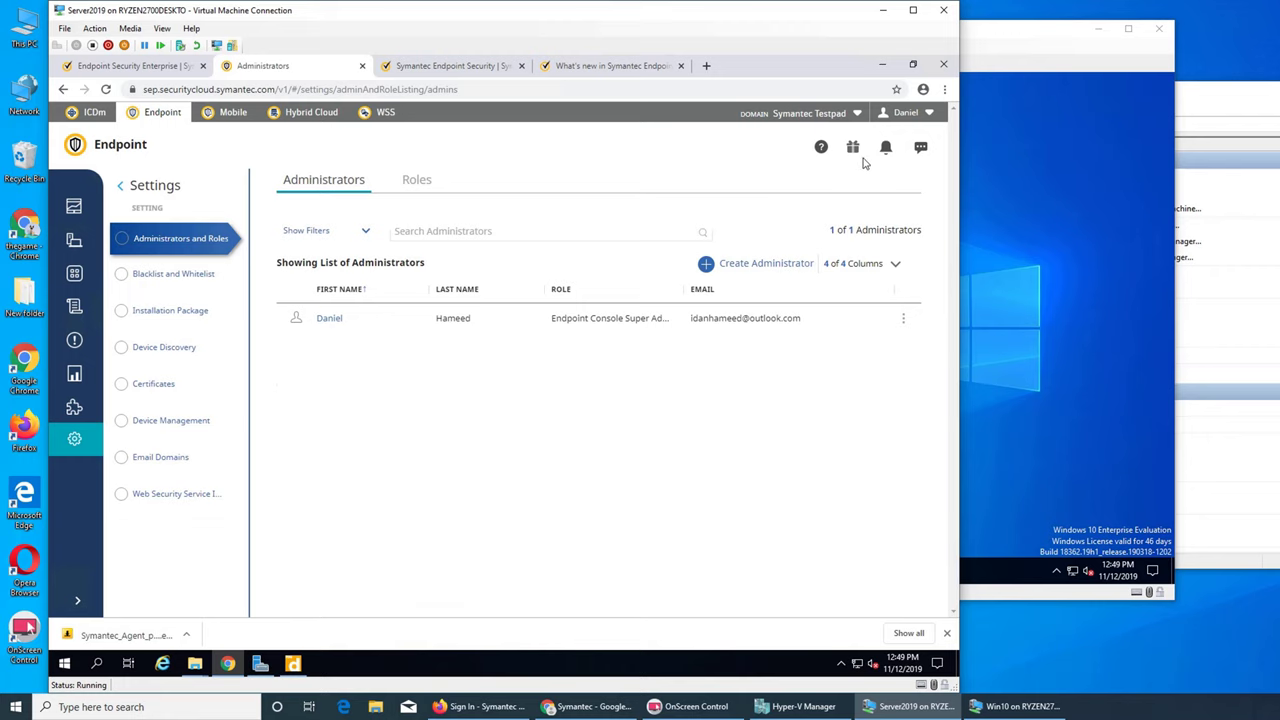
left_click(821, 148)
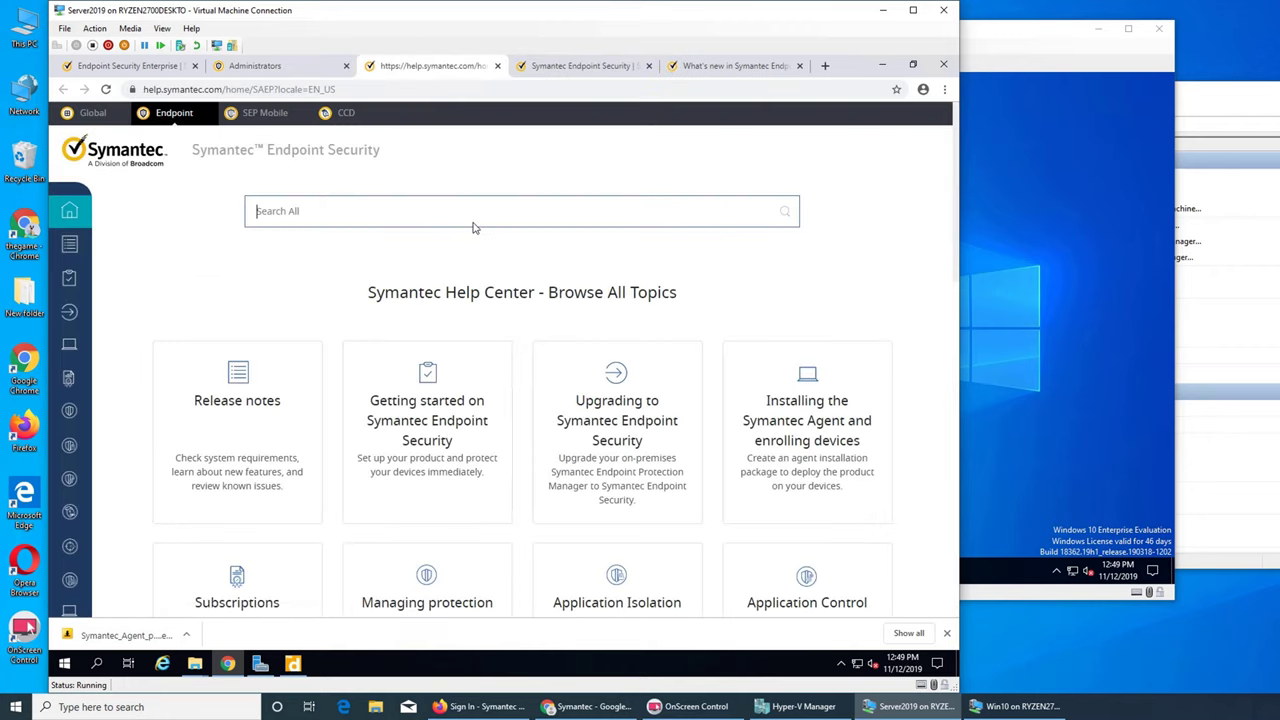
left_click(474, 224)
type("client")
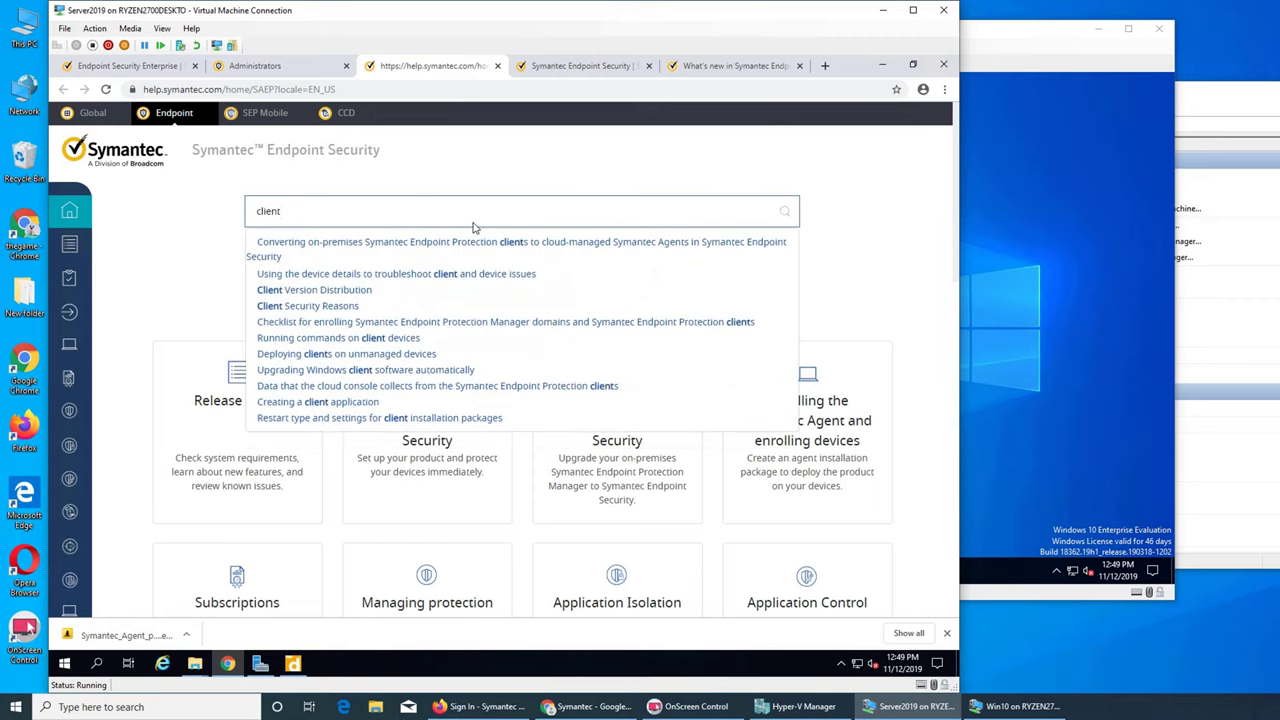
type(" insta")
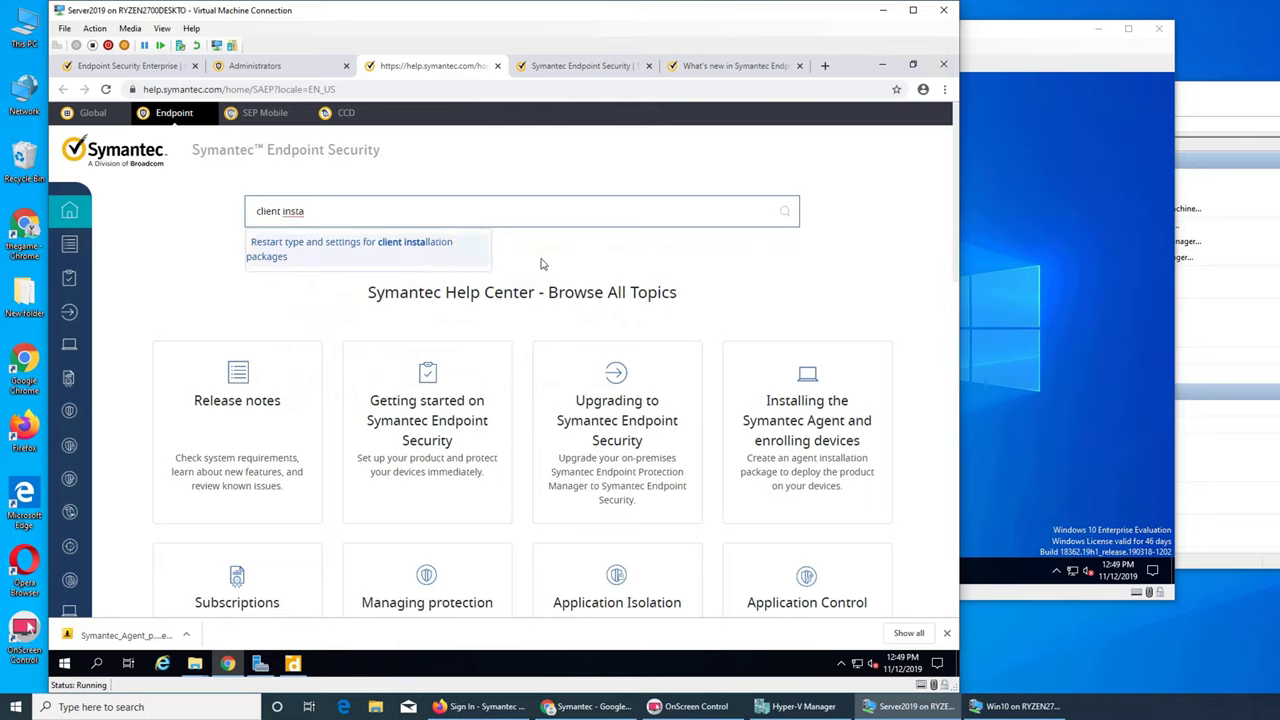
- Open the 'Installing the Symantec Agent and enrolling devices' topic and browse its 22 articles
scroll(628, 258, "down", 3)
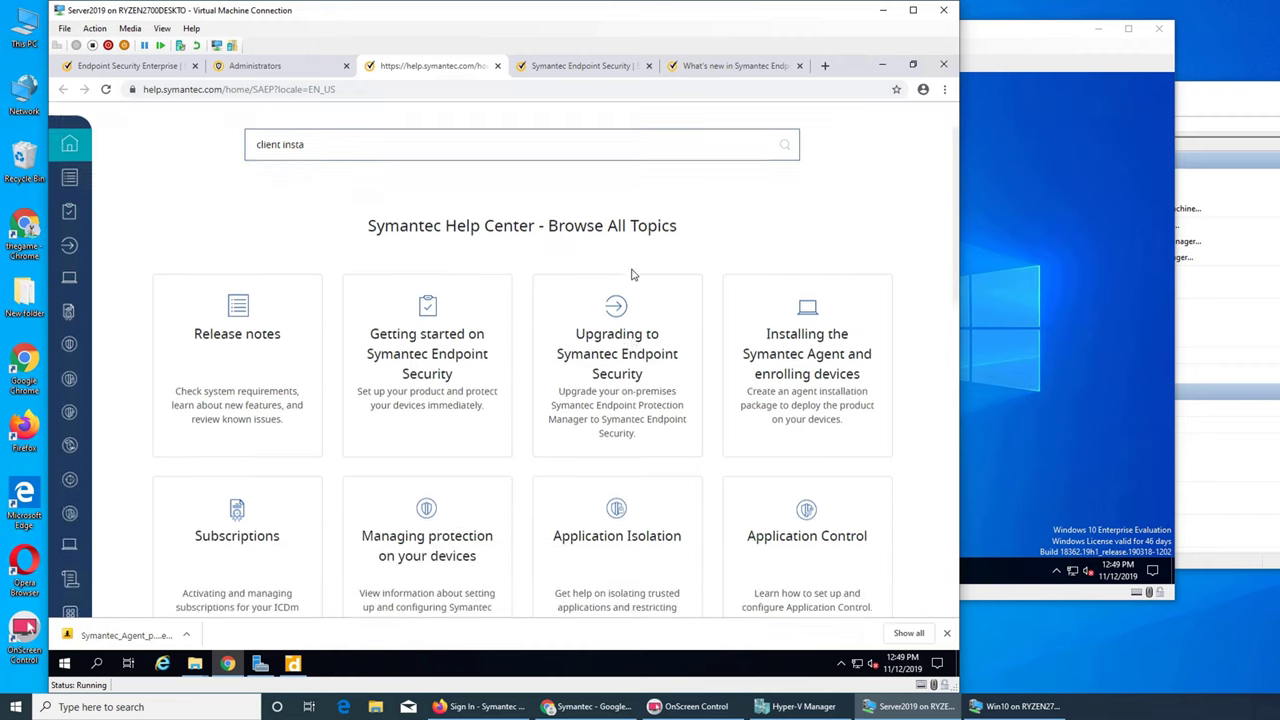
scroll(814, 290, "down", 5)
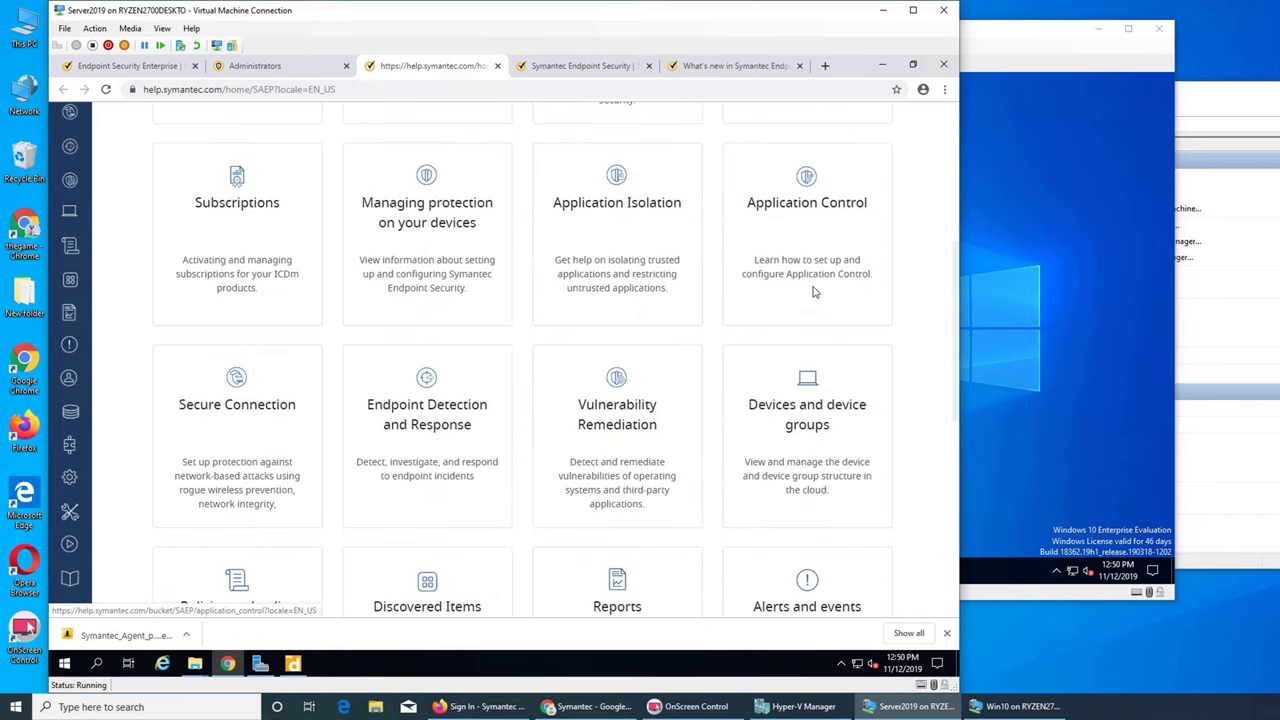
scroll(814, 292, "down", 4)
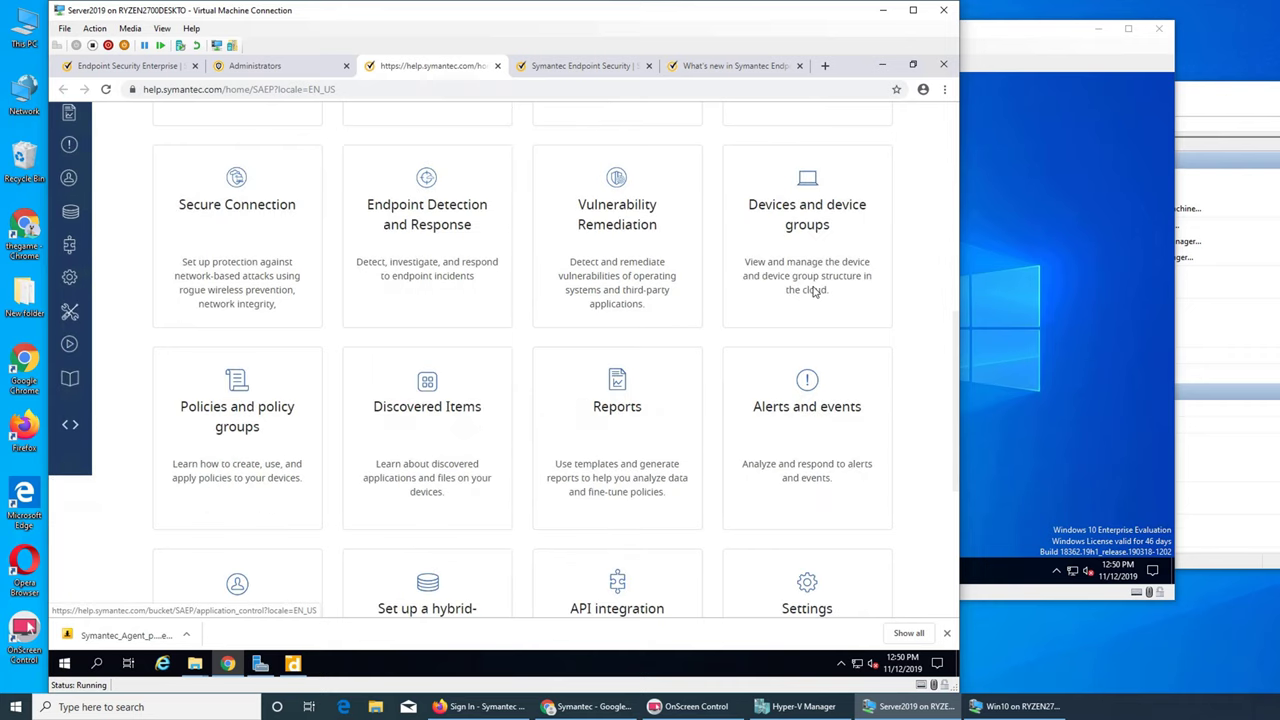
scroll(814, 292, "down", 4)
scroll(814, 292, "down", 3)
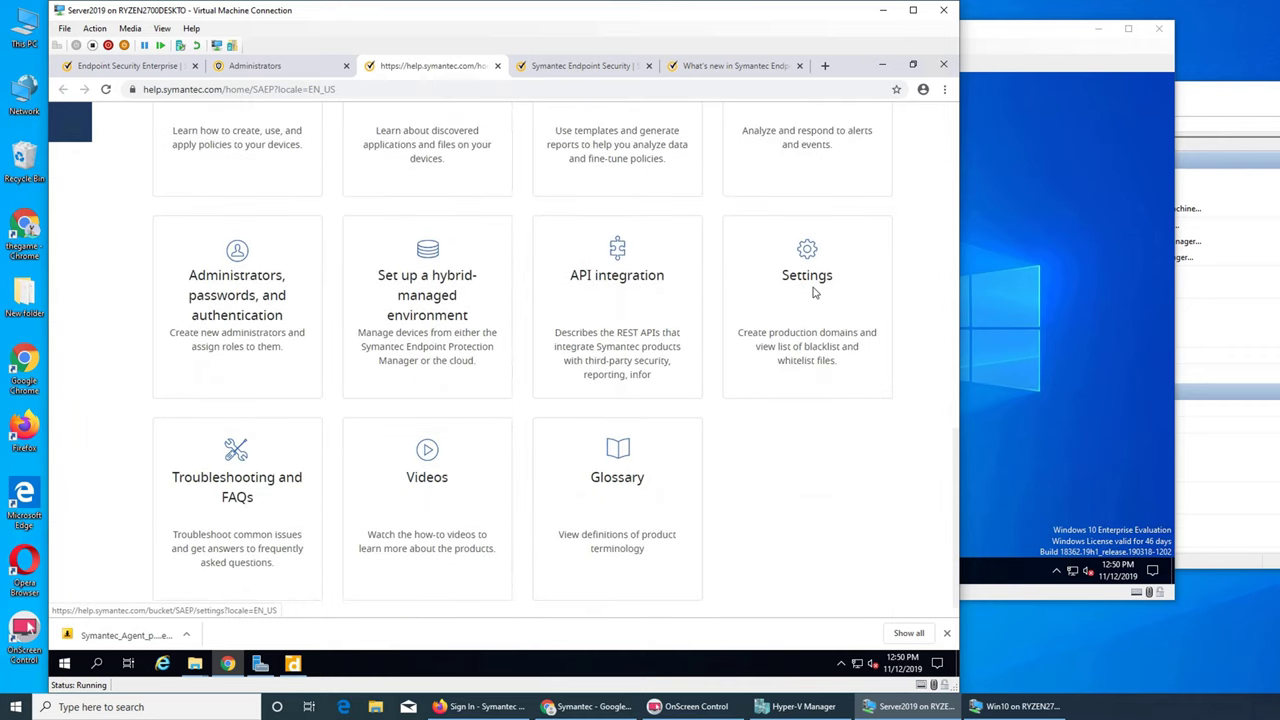
scroll(814, 292, "up", 12)
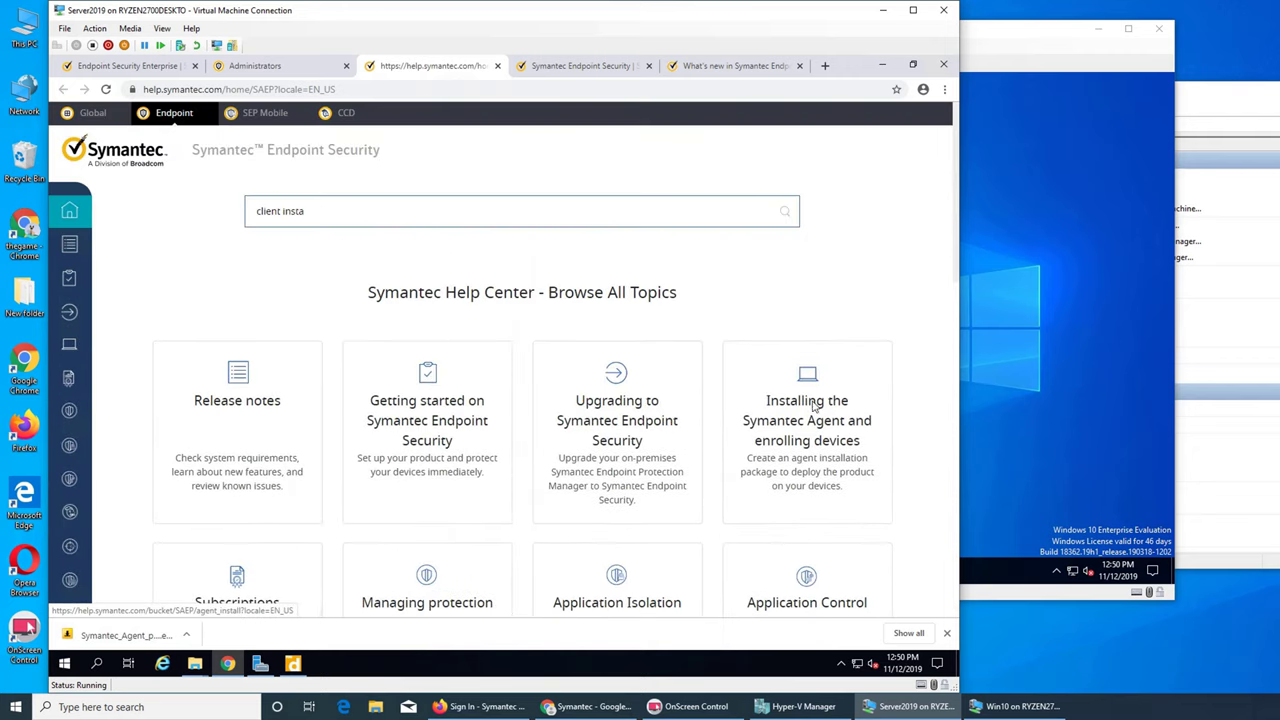
left_click(810, 412)
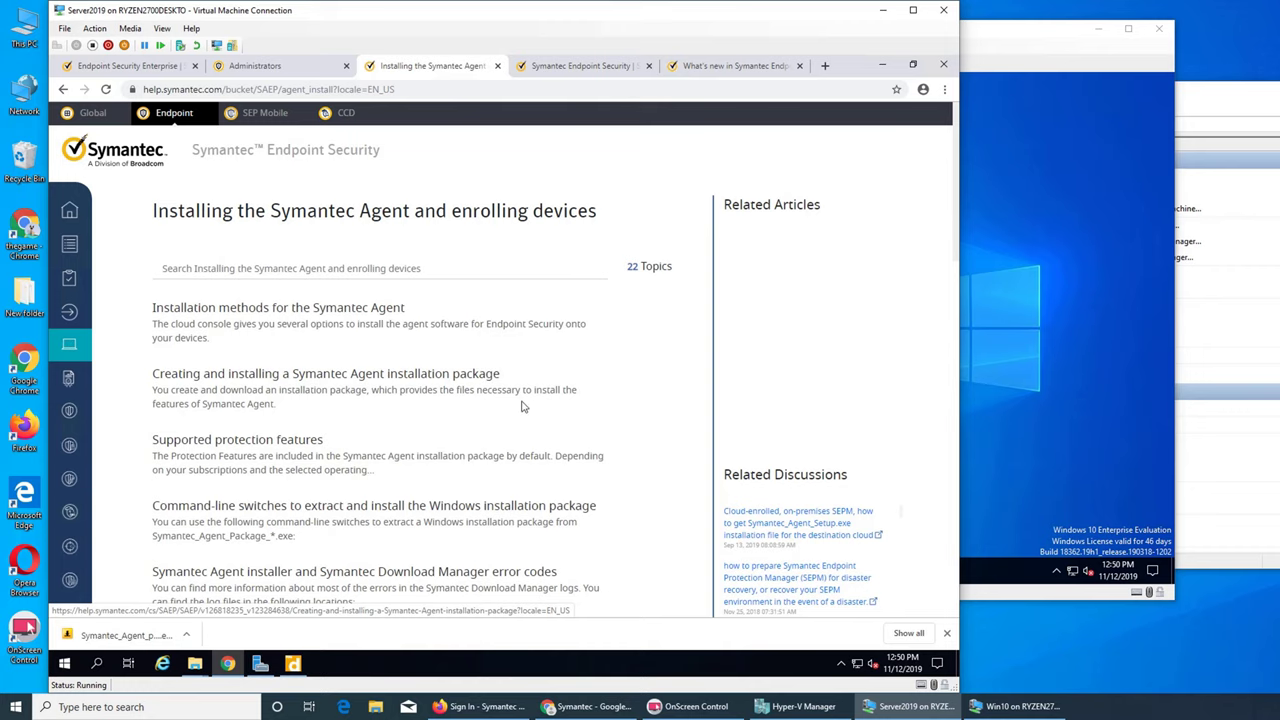
scroll(501, 411, "down", 3)
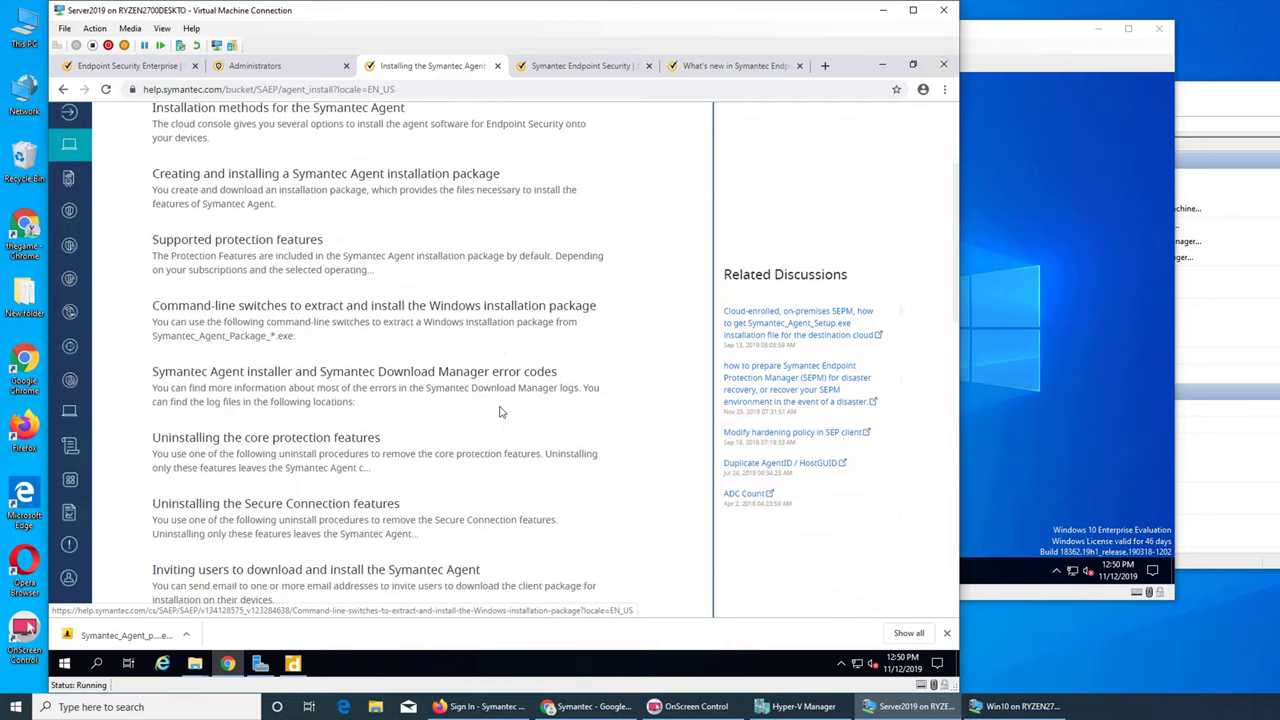
scroll(501, 411, "down", 2)
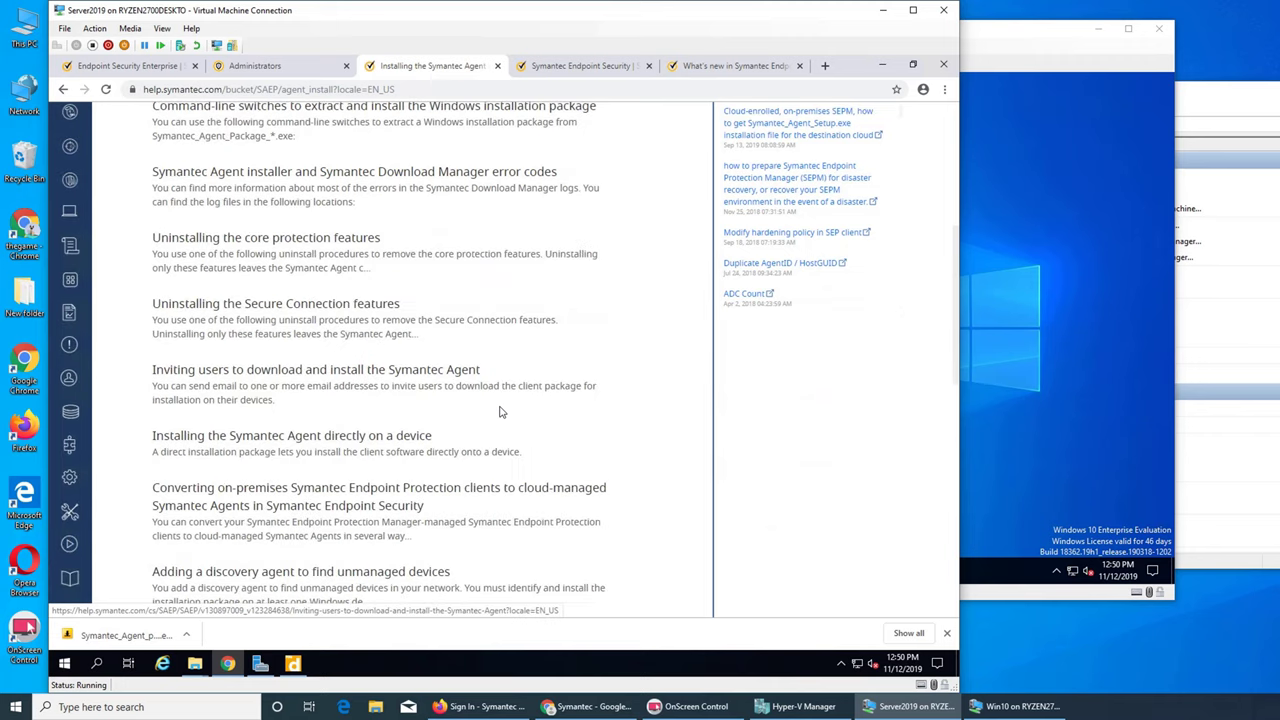
scroll(501, 411, "down", 1)
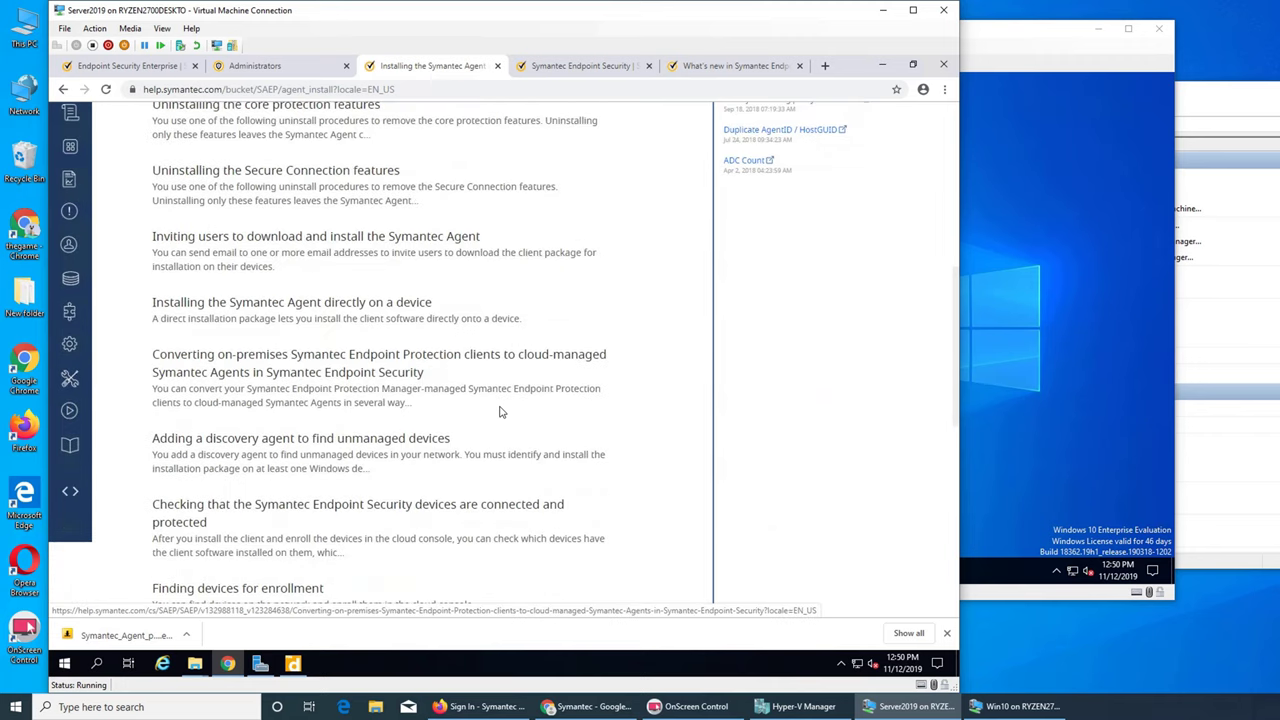
scroll(501, 411, "down", 8)
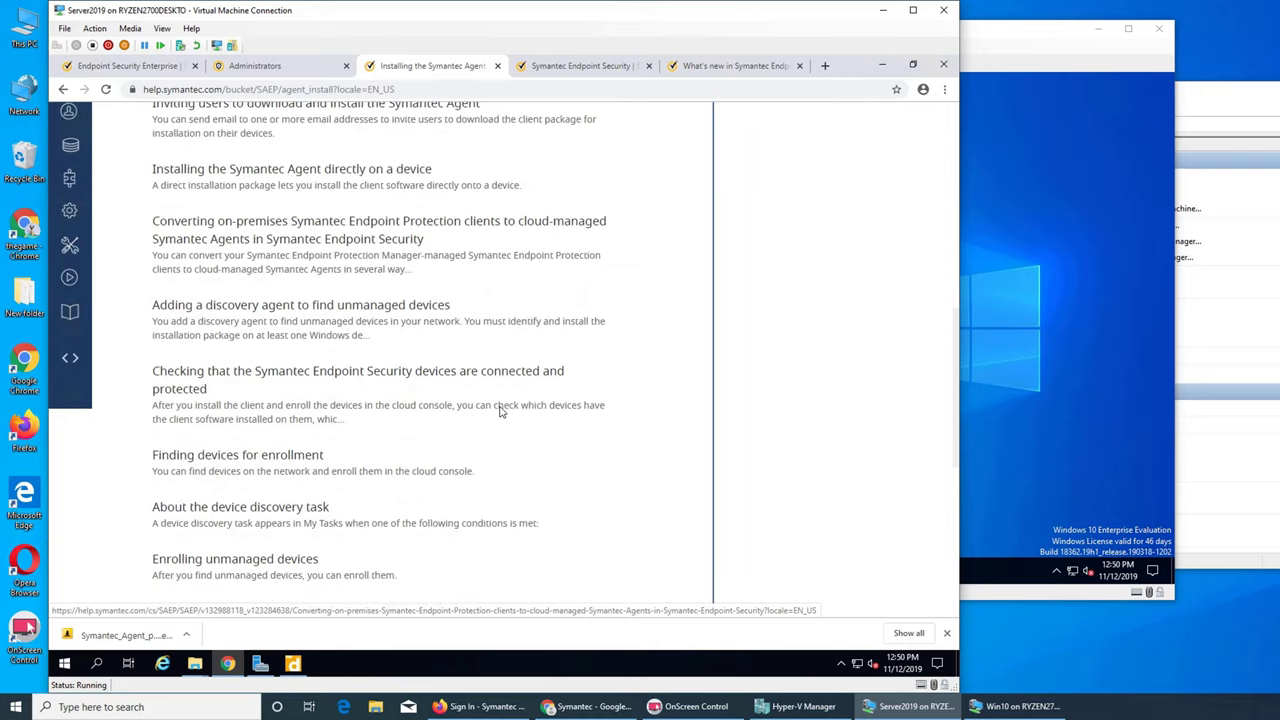
scroll(501, 411, "down", 2)
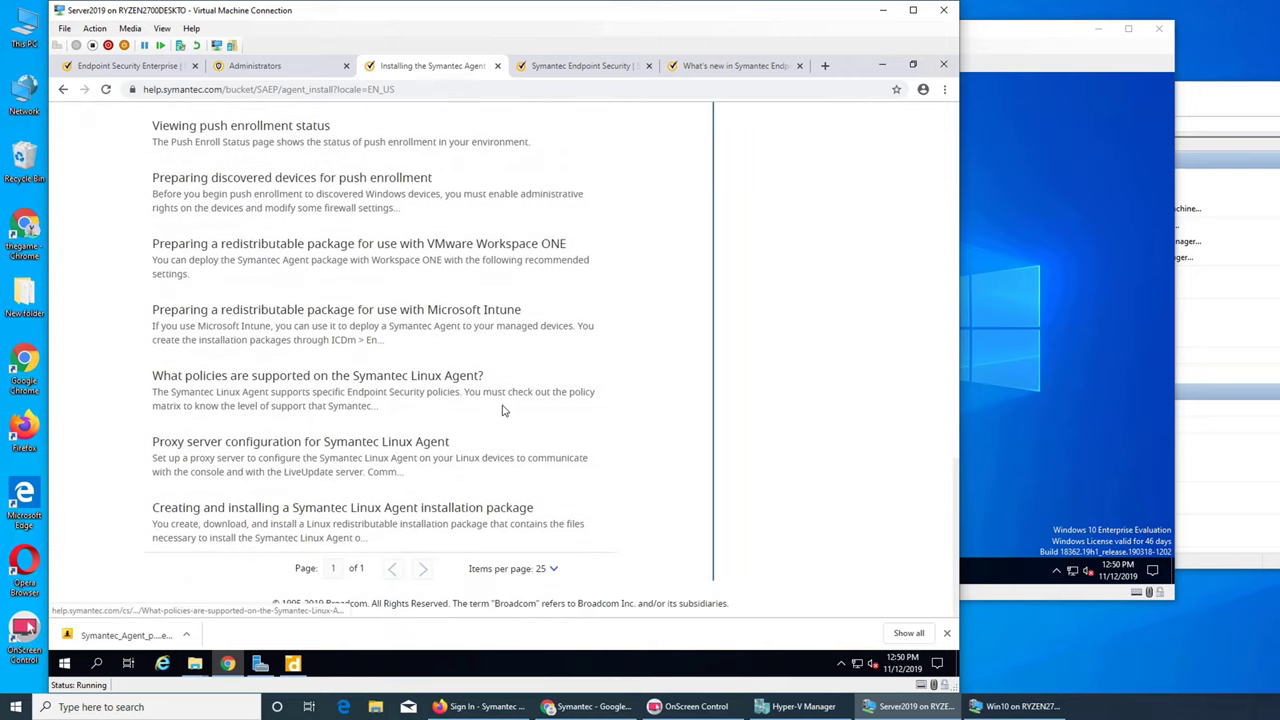
scroll(503, 410, "up", 15)
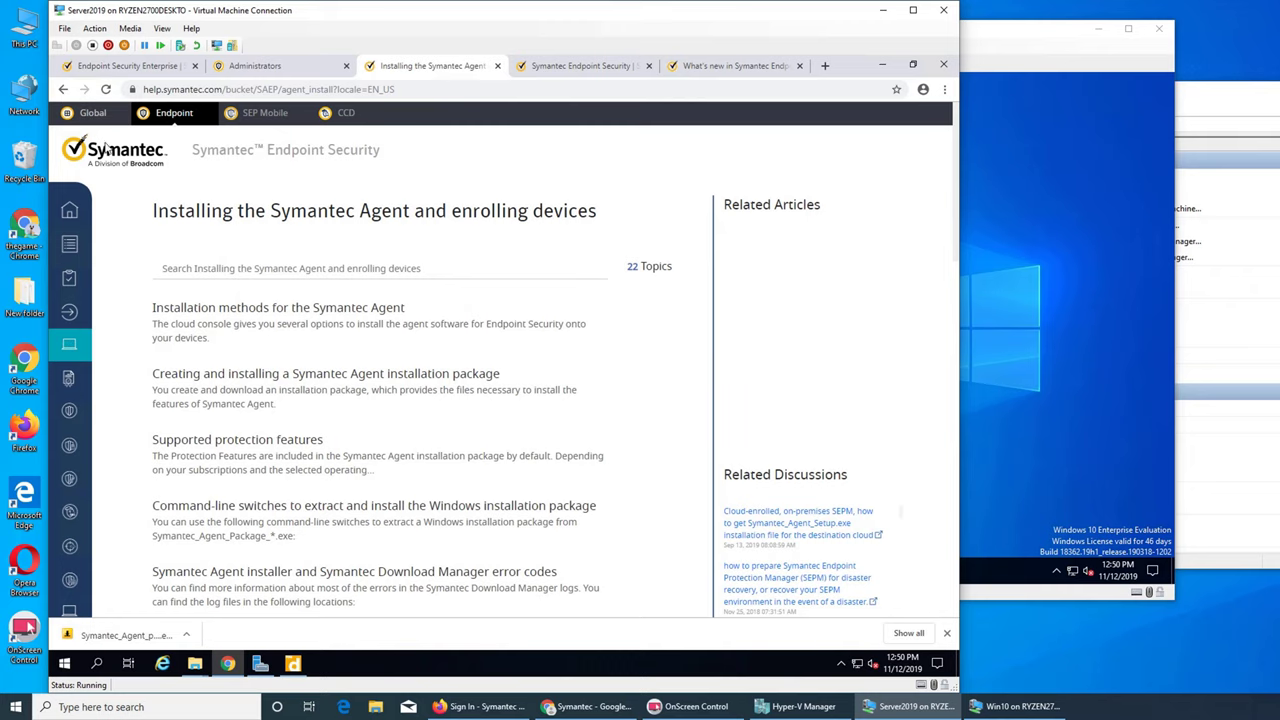
- Search the help for 'client' and look at the Creating a client application results
left_click(63, 89)
left_click(510, 218)
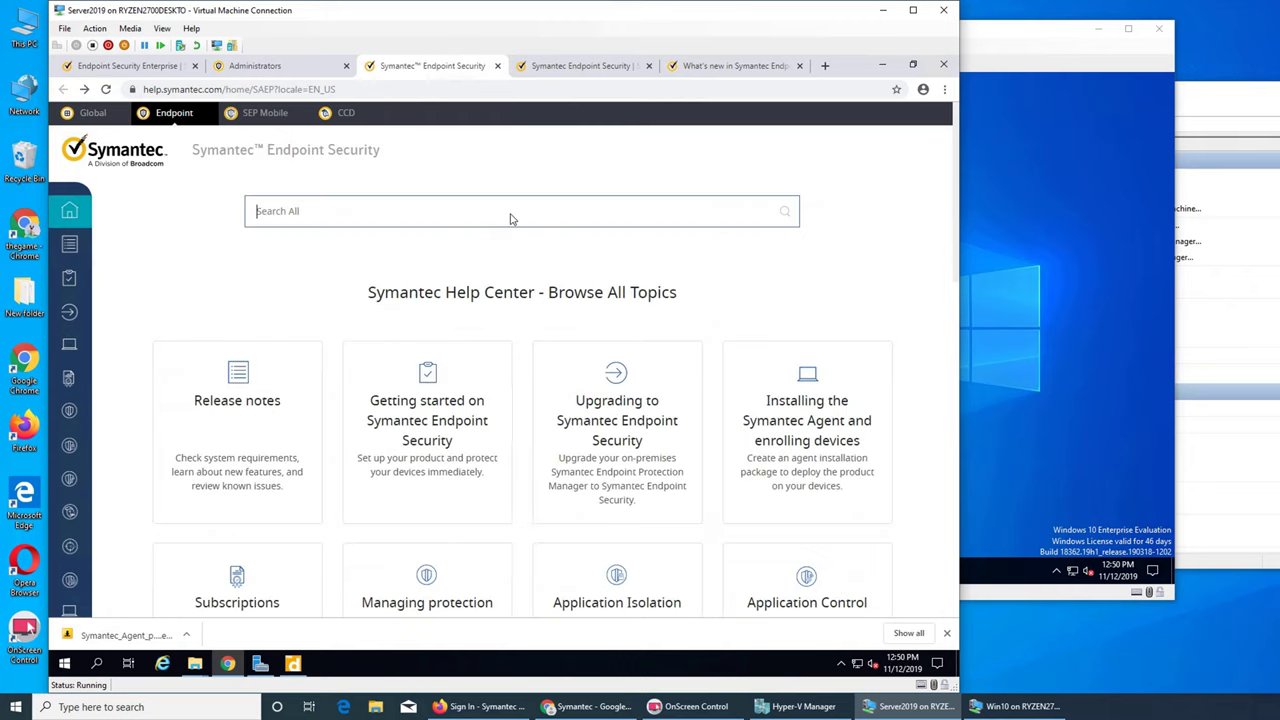
type("client")
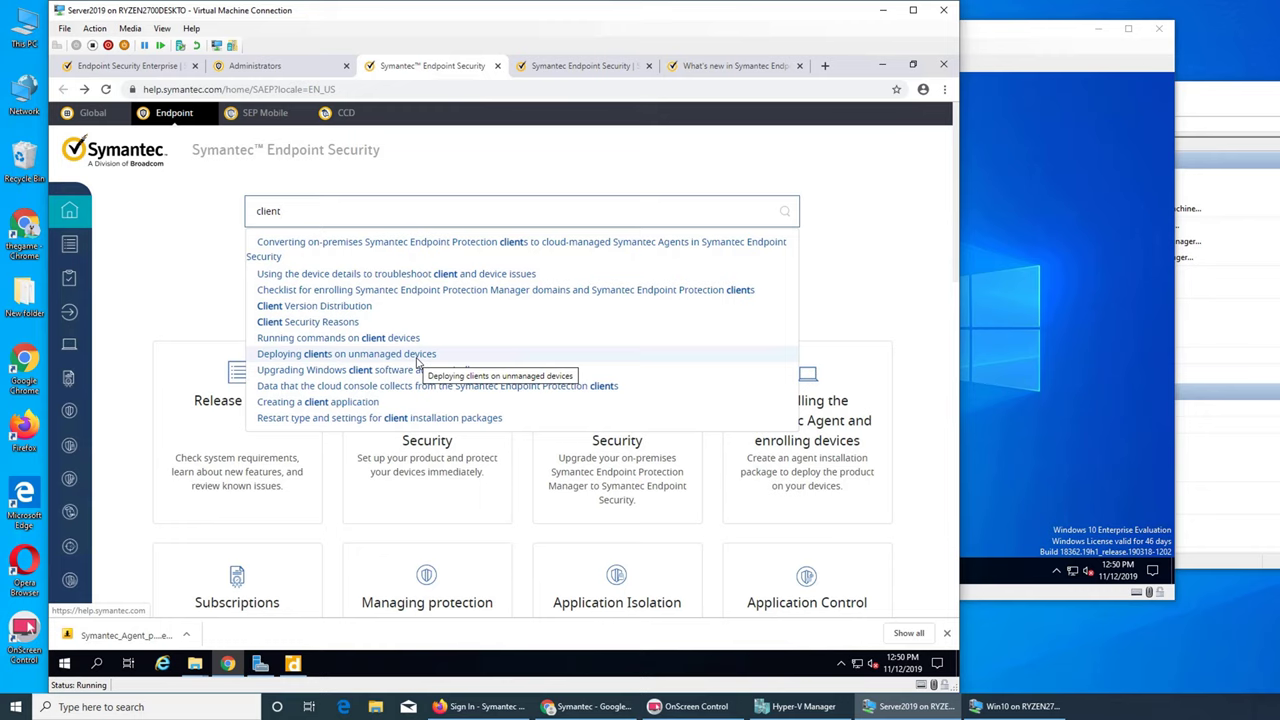
left_click(355, 402)
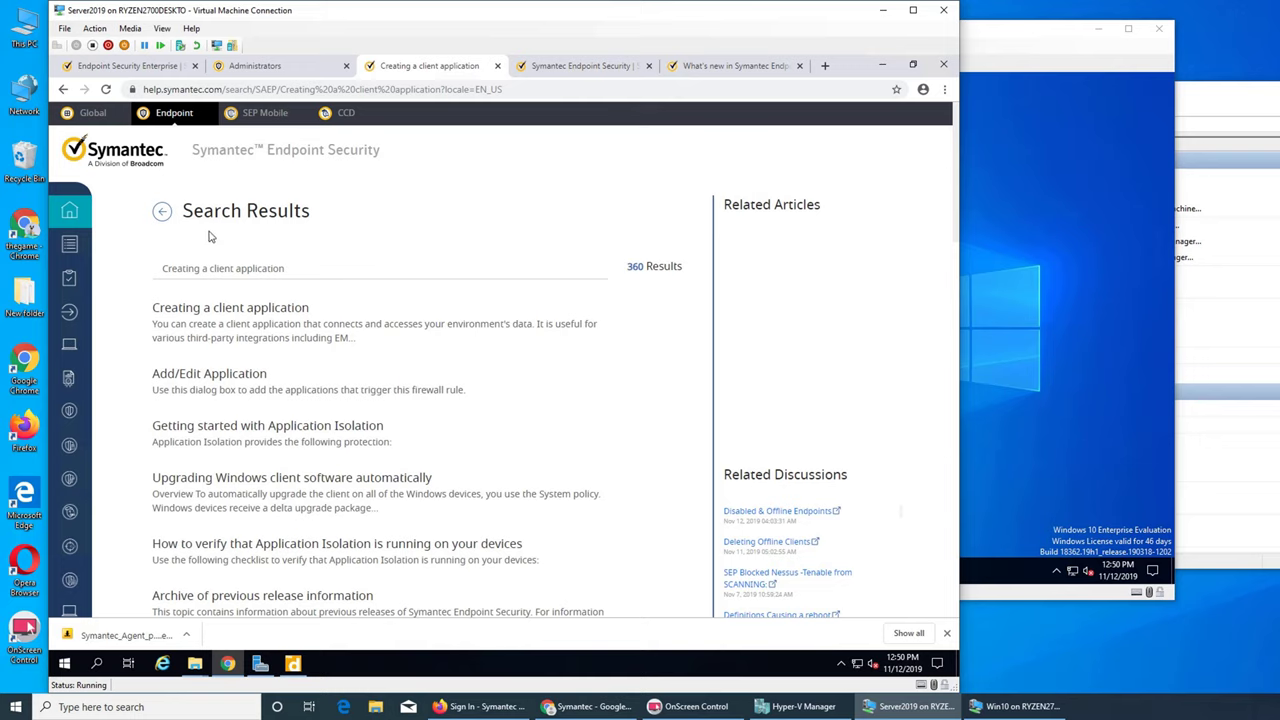
left_click(166, 212)
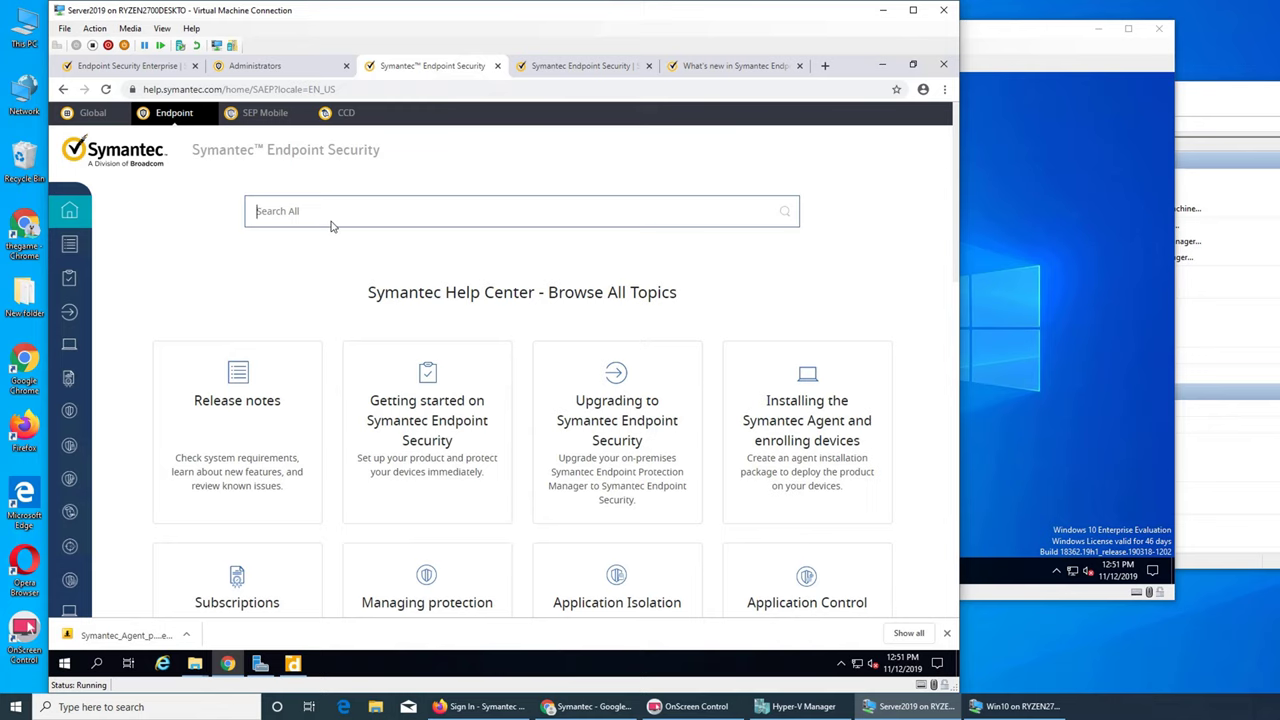
- Search 'client inst' and open the 'Restart type and settings' client installation article
type("client inst")
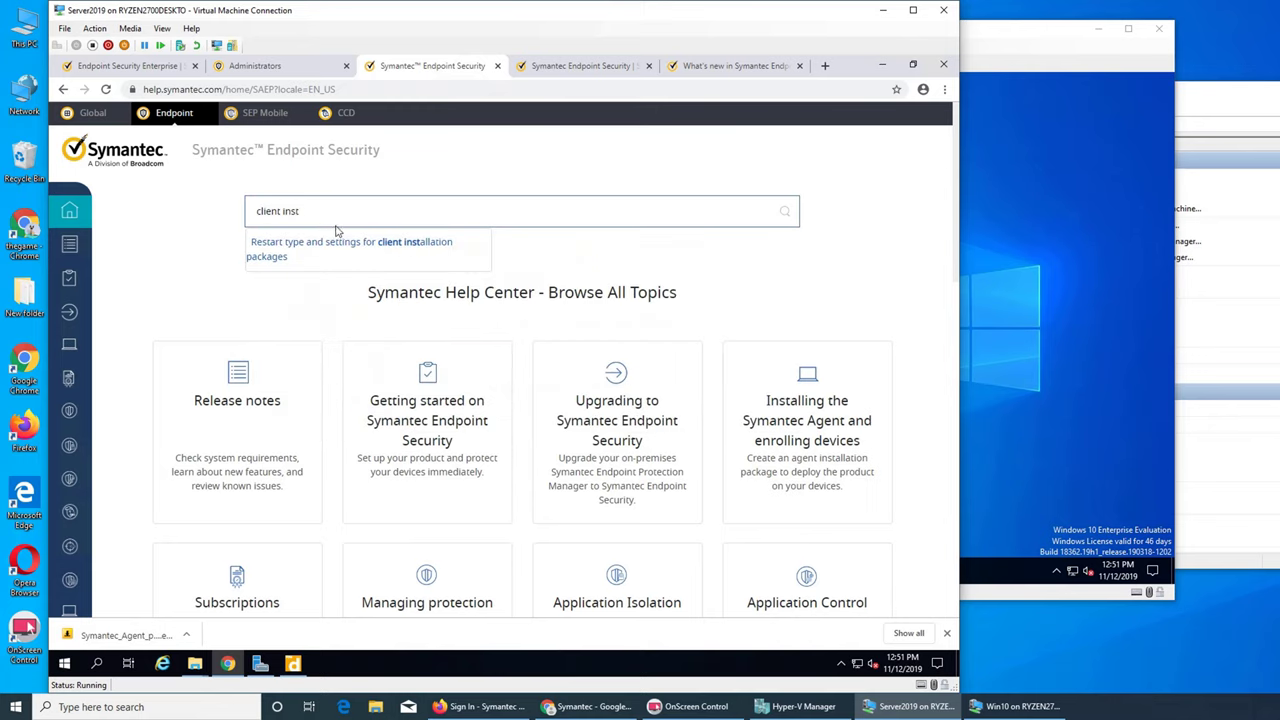
left_click(350, 245)
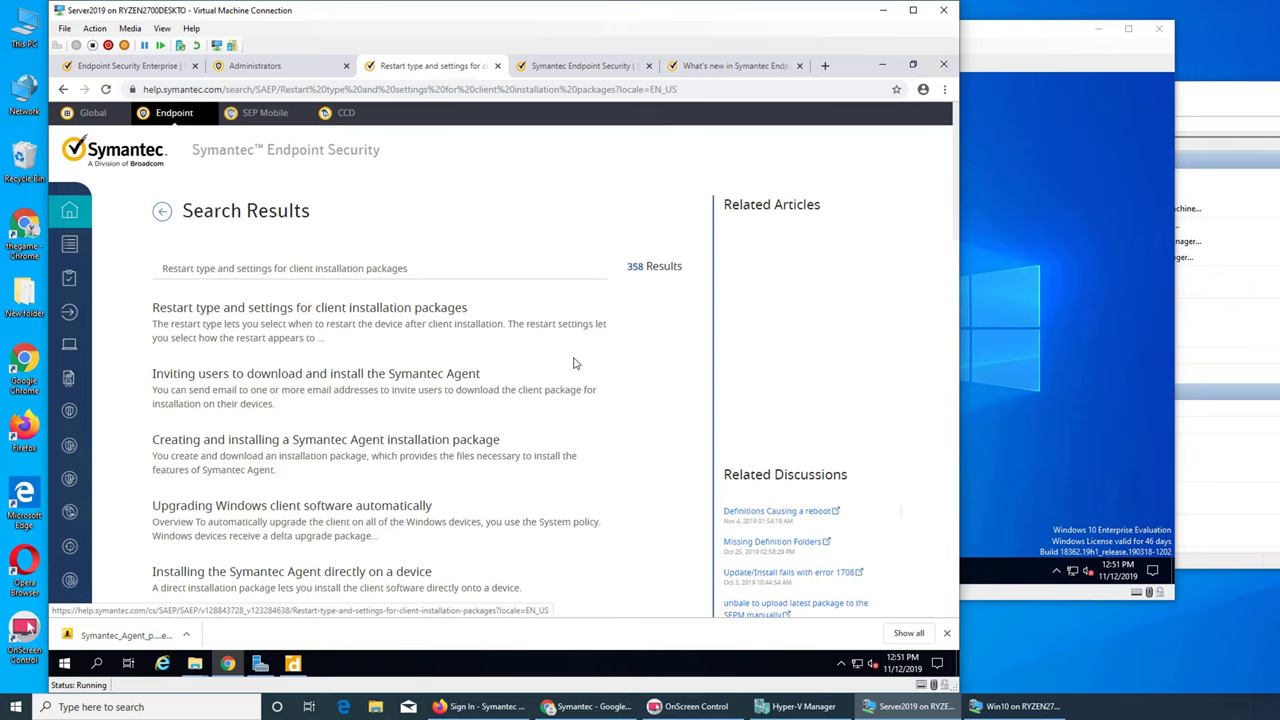
scroll(575, 363, "down", 1)
scroll(575, 363, "down", 2)
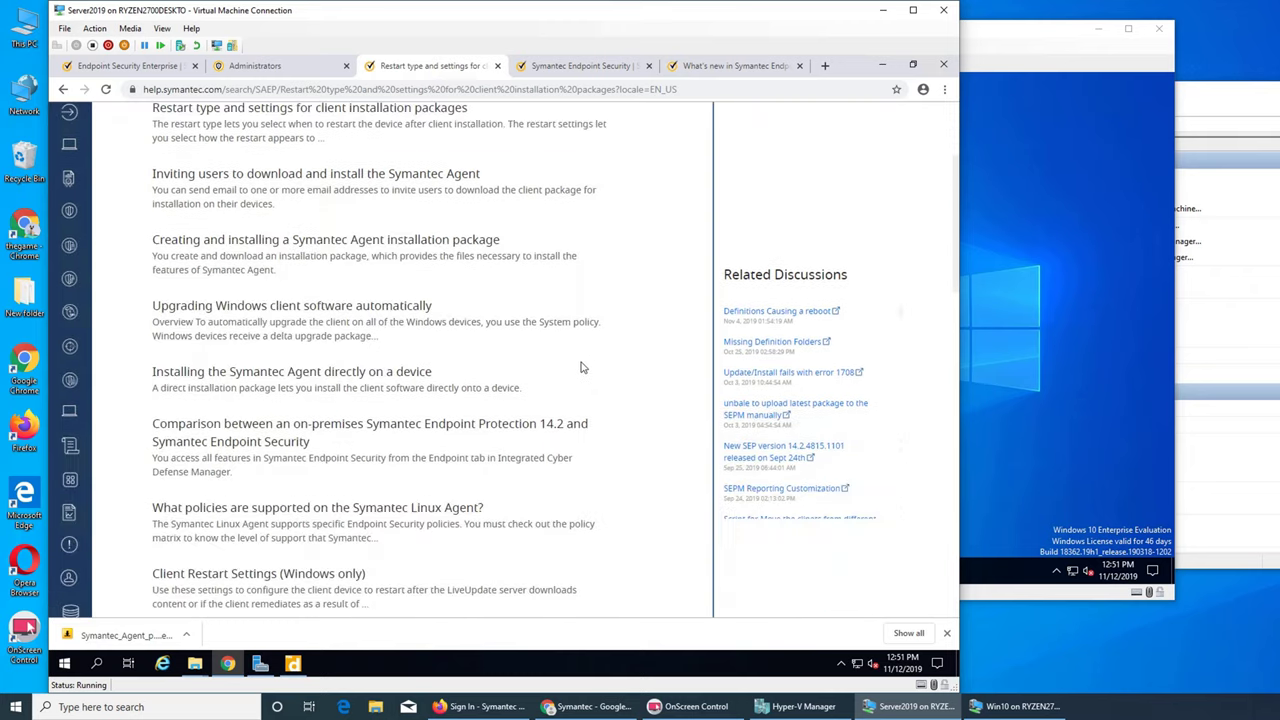
scroll(580, 367, "down", 1)
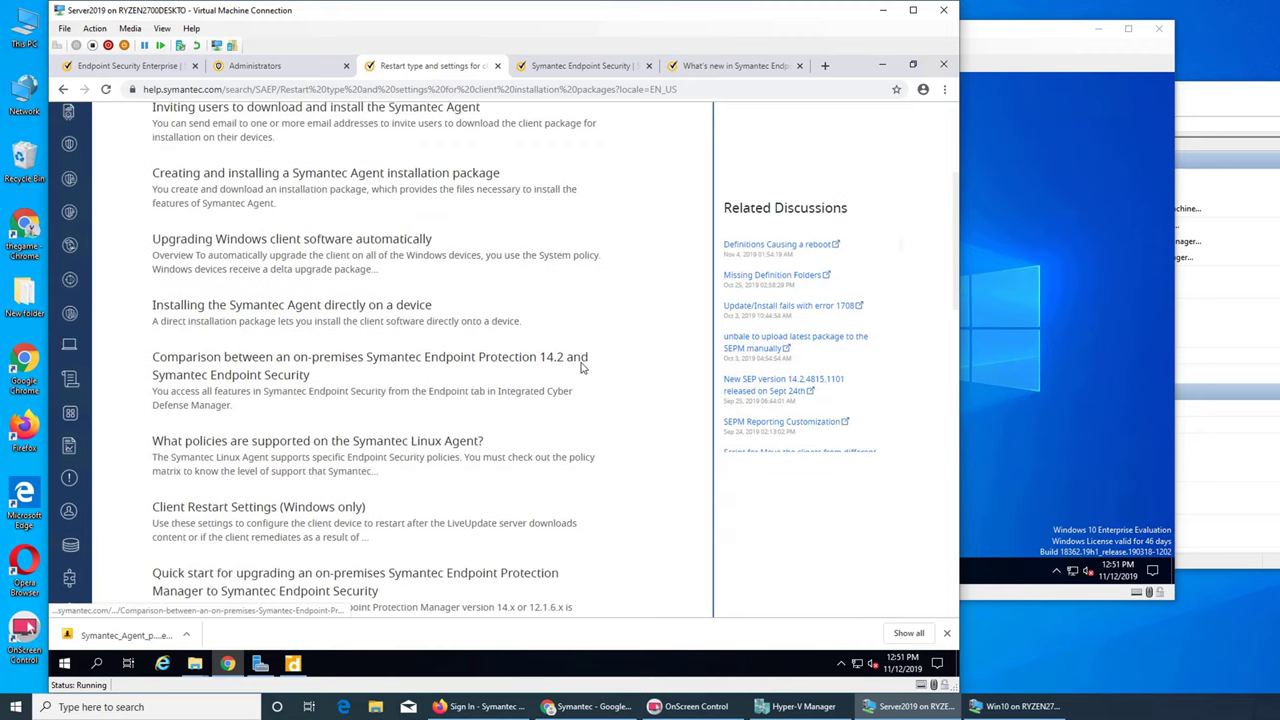
scroll(580, 367, "down", 2)
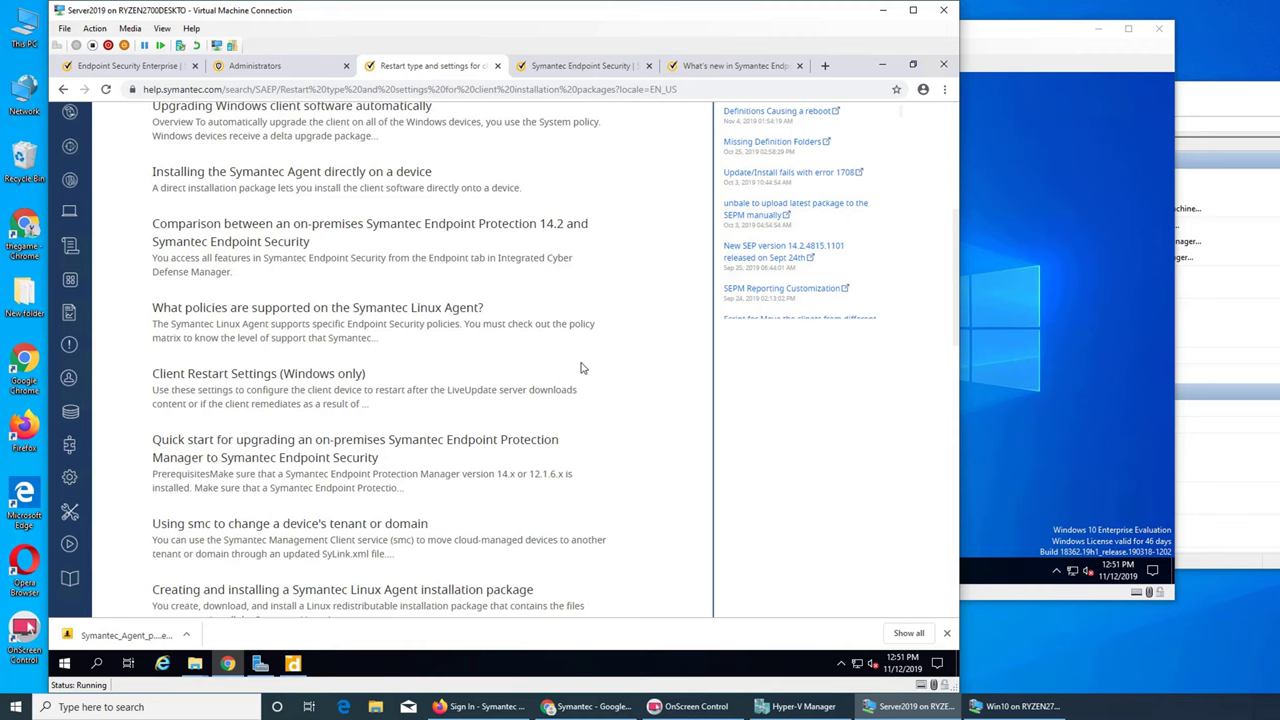
scroll(580, 368, "down", 1)
scroll(580, 370, "down", 1)
scroll(582, 371, "up", 3)
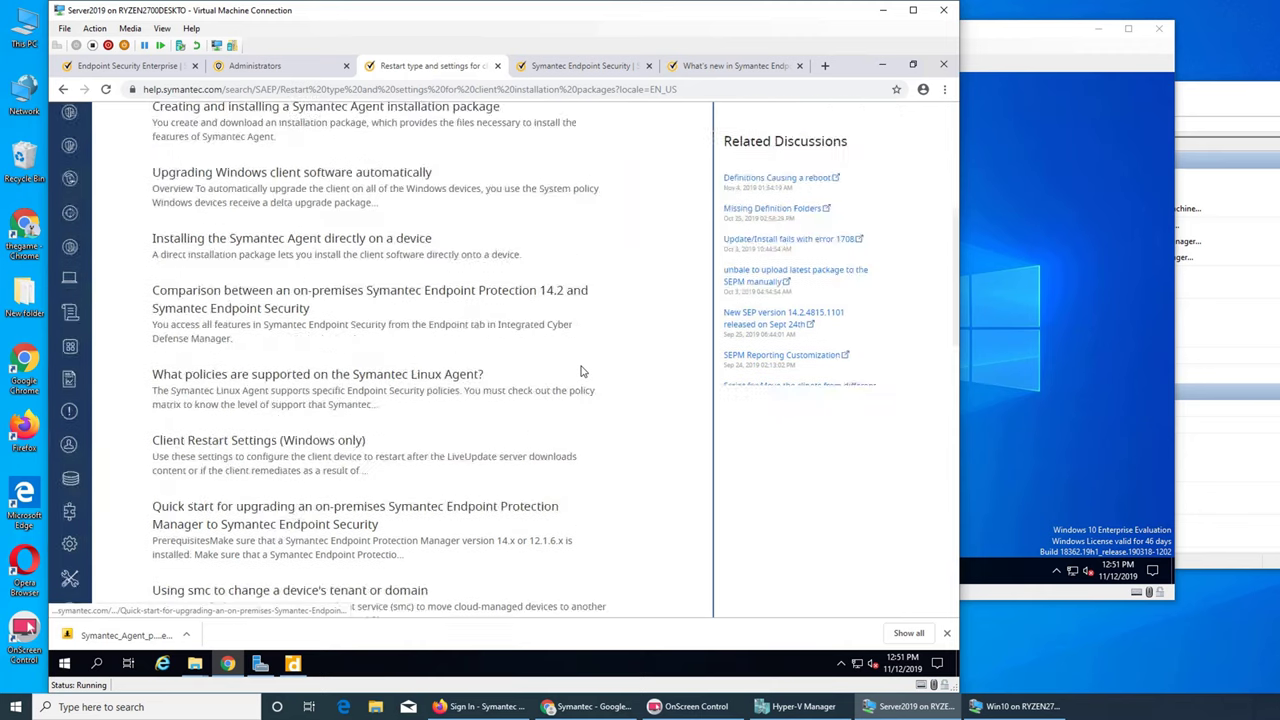
scroll(582, 371, "up", 5)
left_click(450, 314)
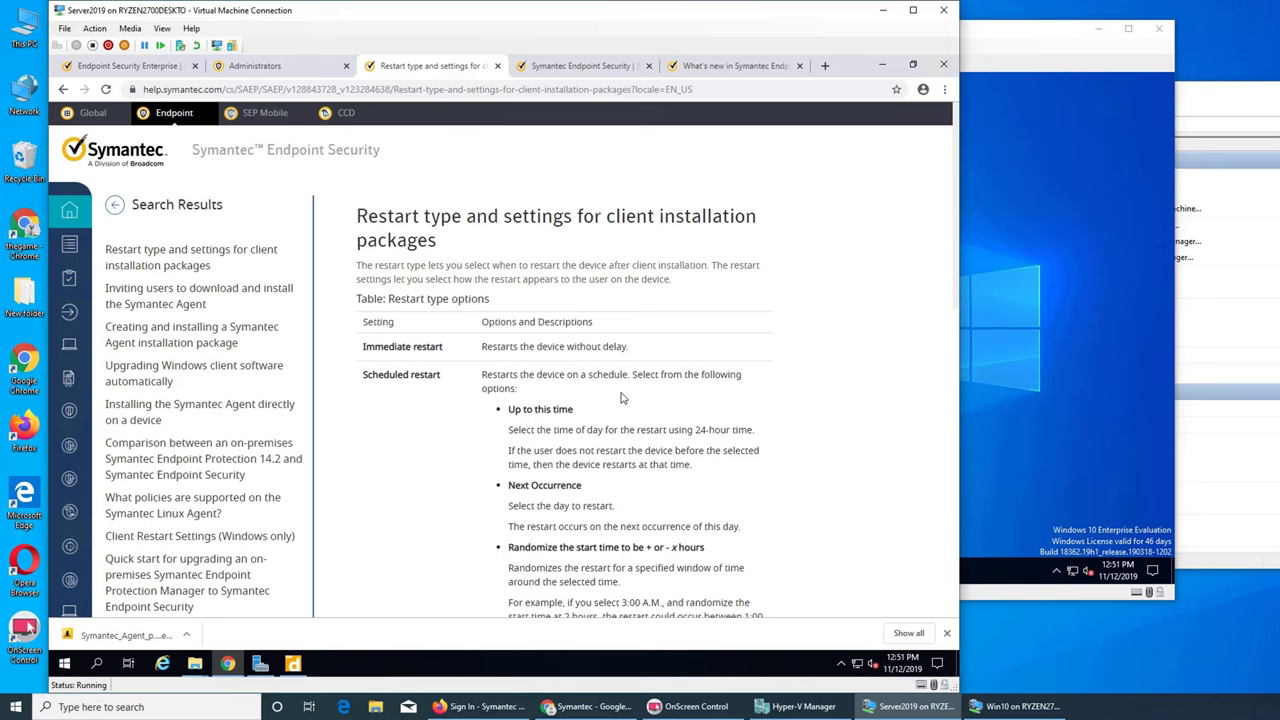
- Read the restart article and the inviting-users article, then return to the Administrators tab
scroll(620, 398, "down", 1)
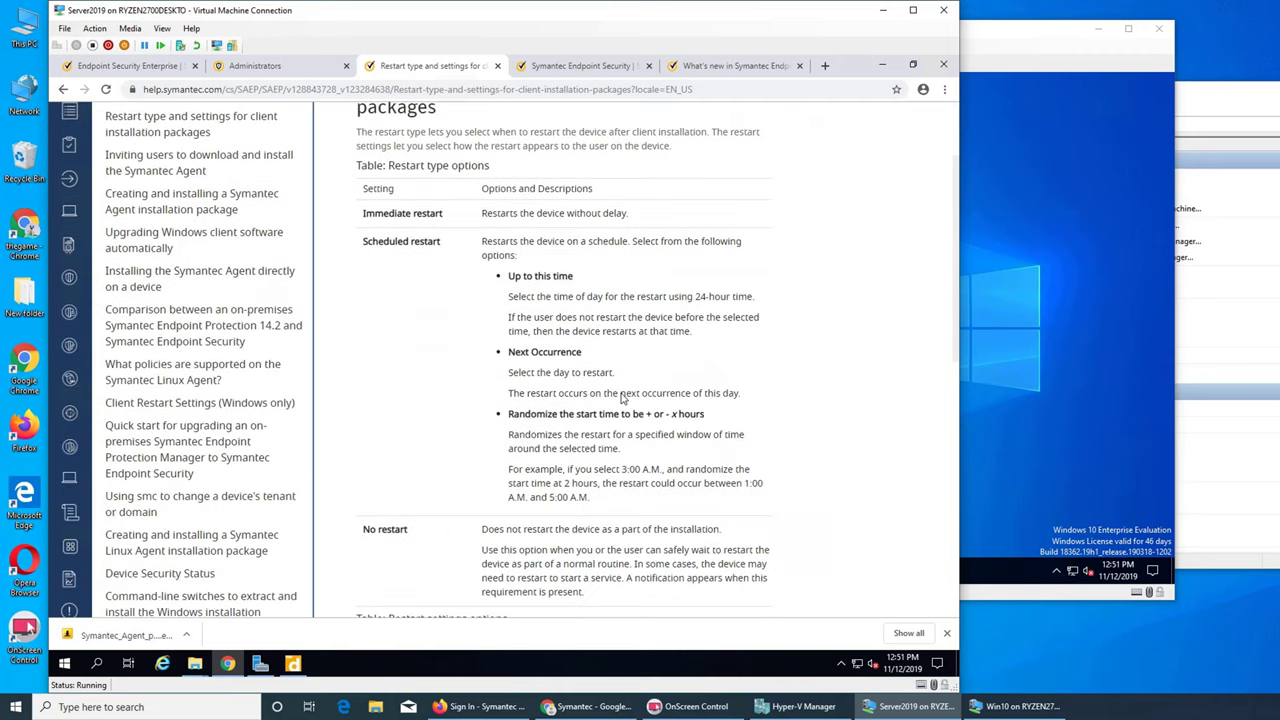
scroll(620, 398, "down", 2)
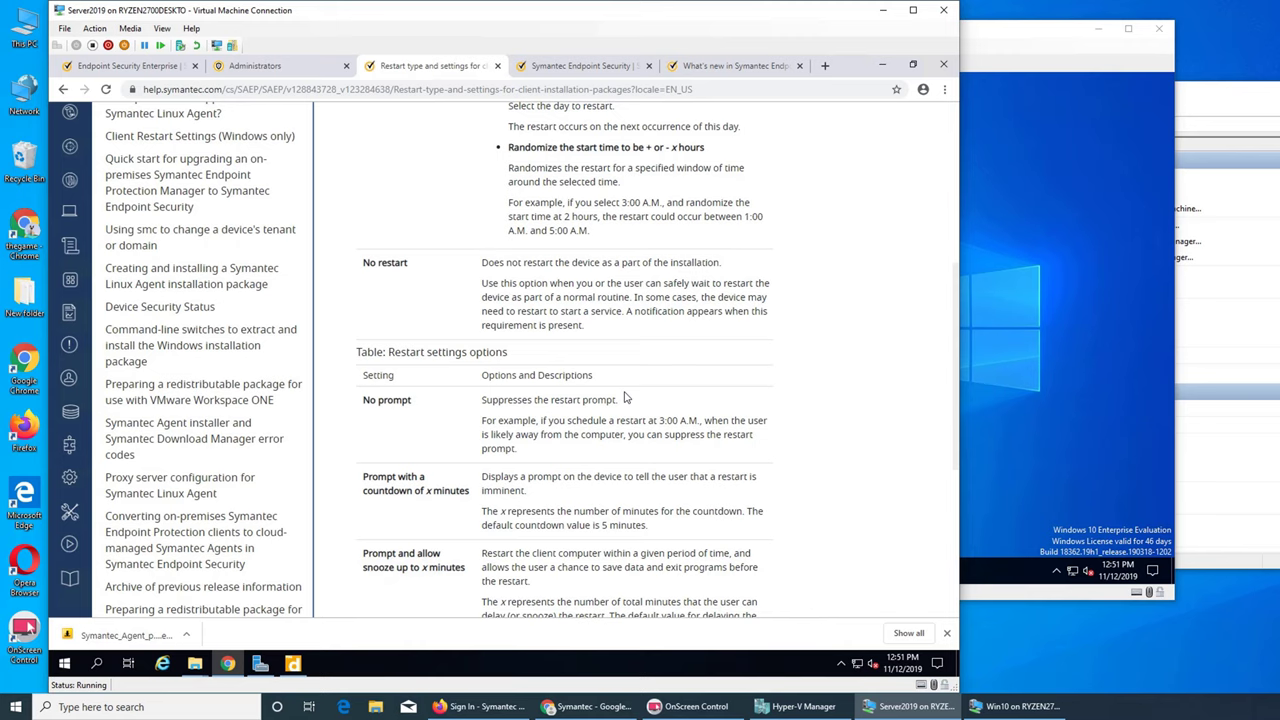
scroll(626, 398, "up", 3)
scroll(626, 398, "up", 1)
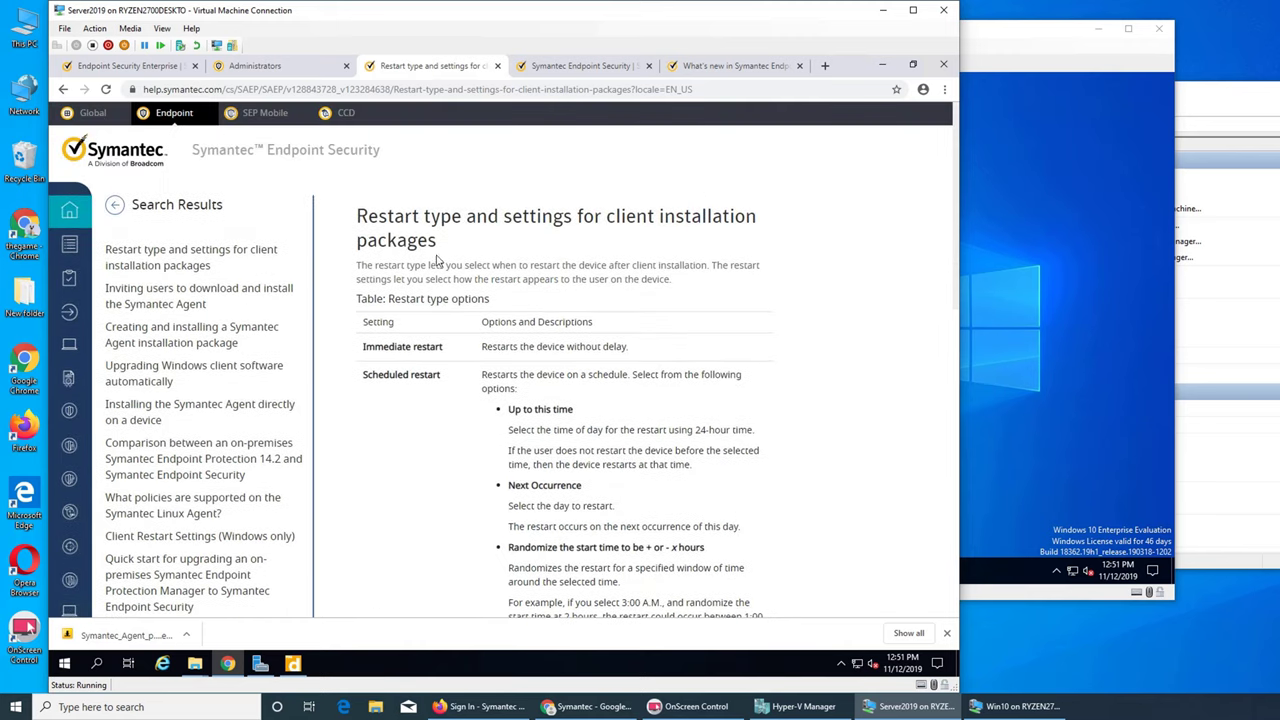
scroll(493, 288, "down", 6)
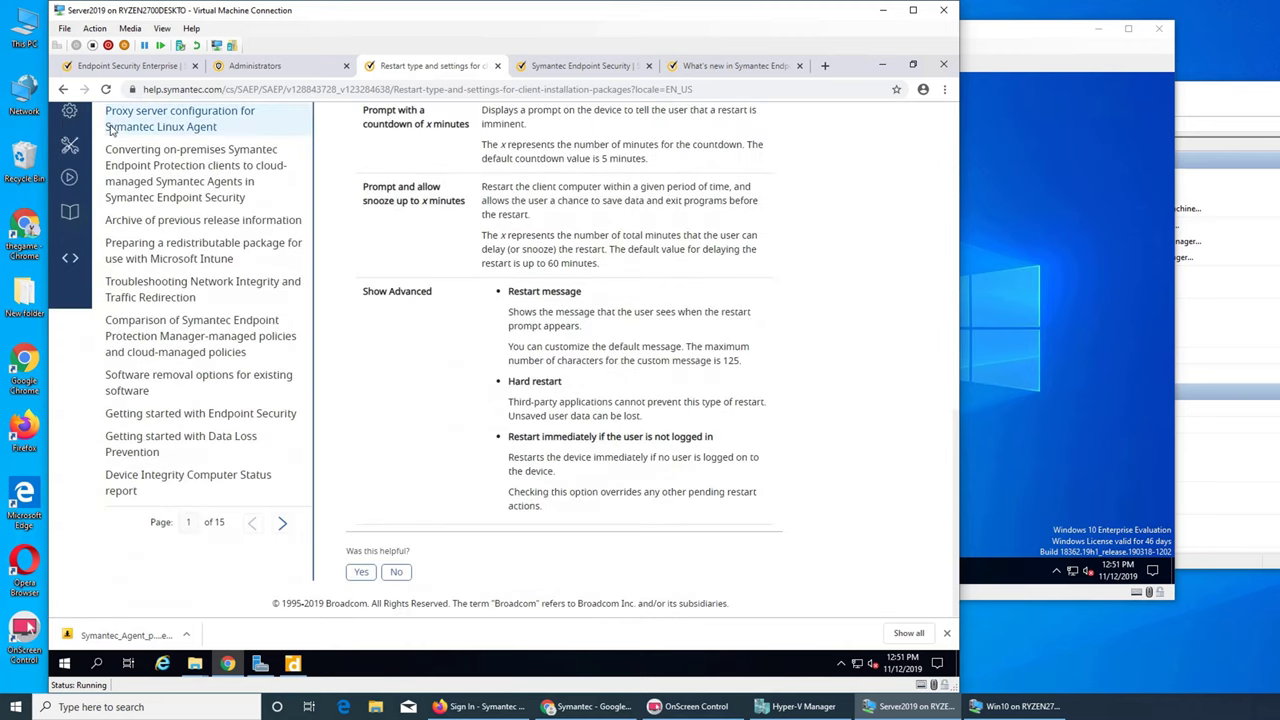
left_click(62, 90)
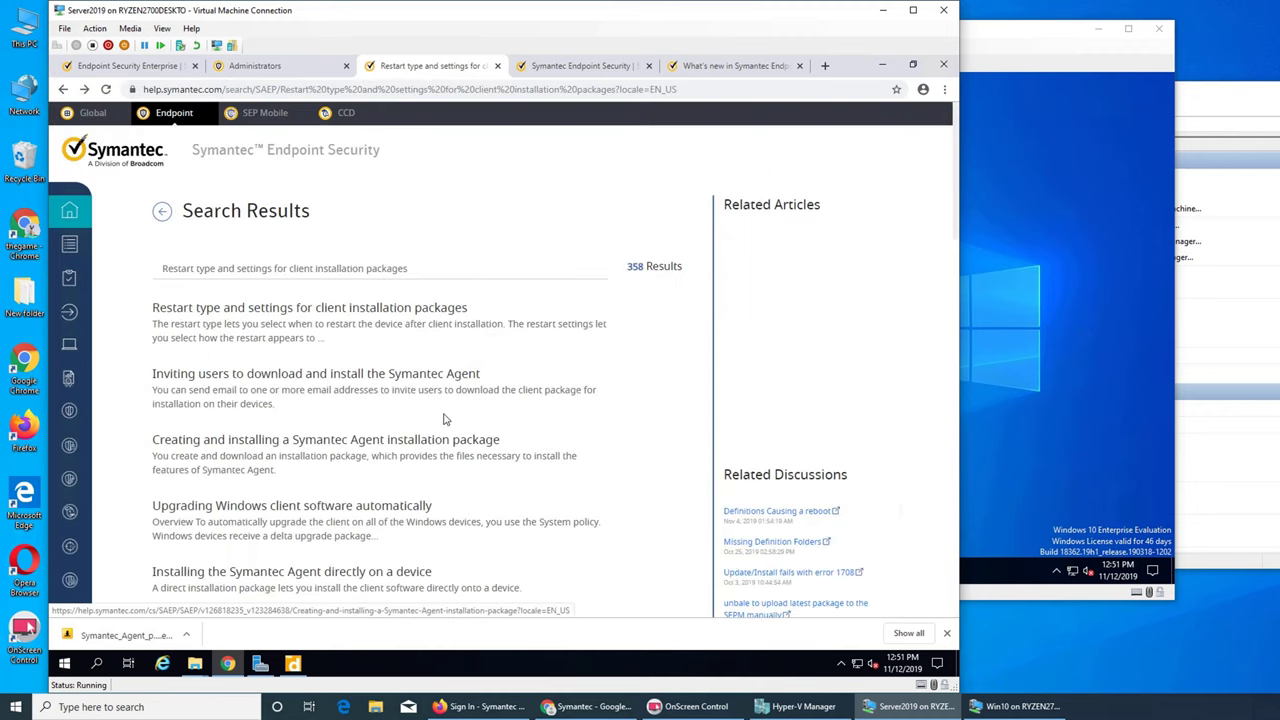
left_click(352, 378)
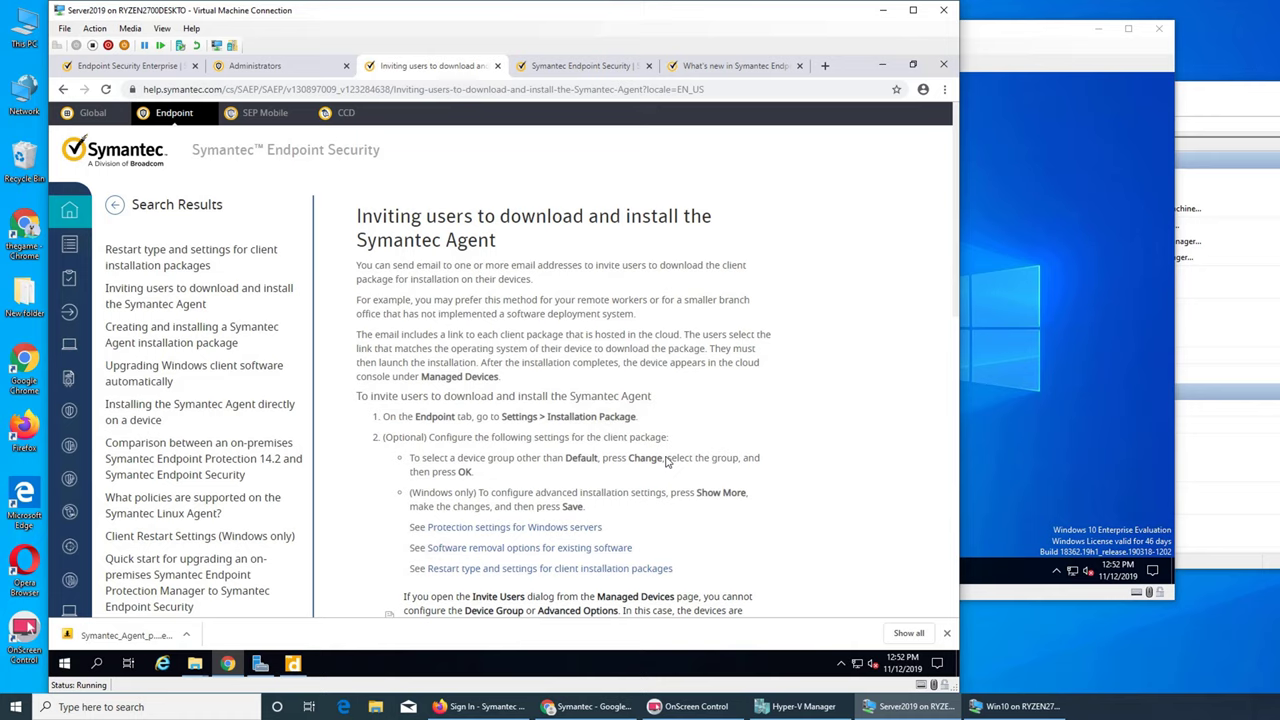
left_click(263, 70)
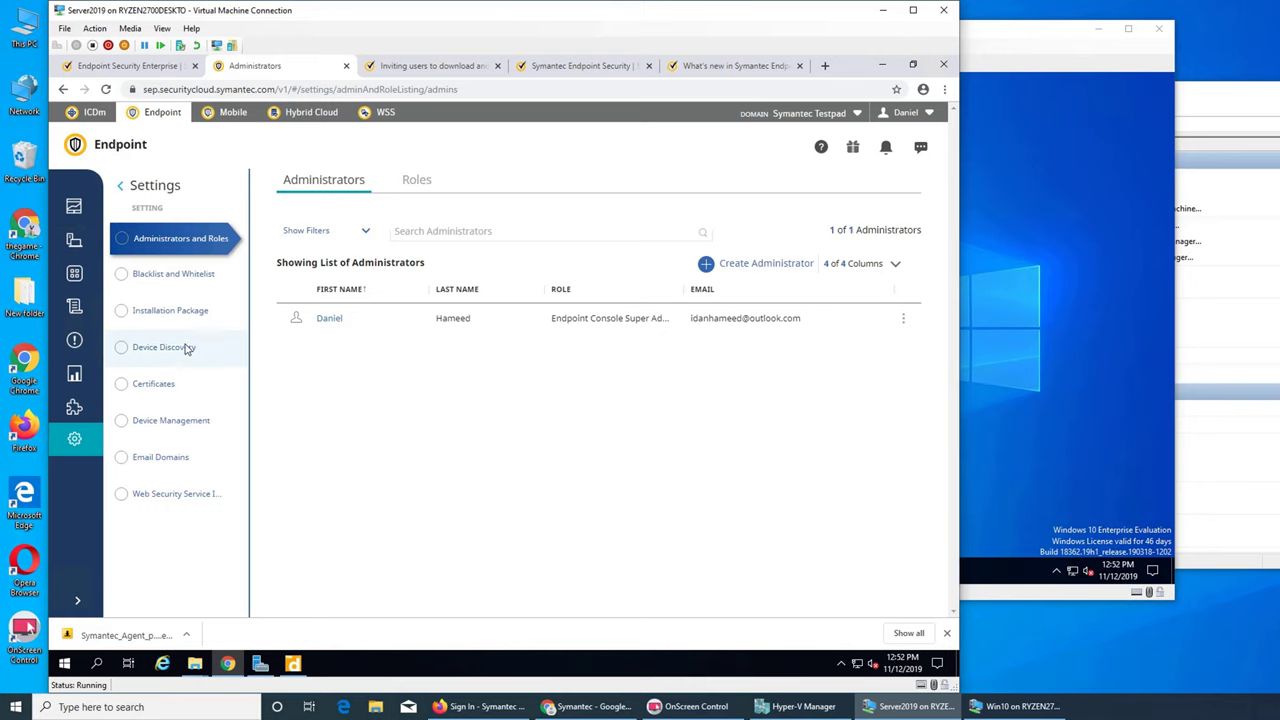
- Review the installation types in Advanced Options, then cancel without saving
left_click(176, 312)
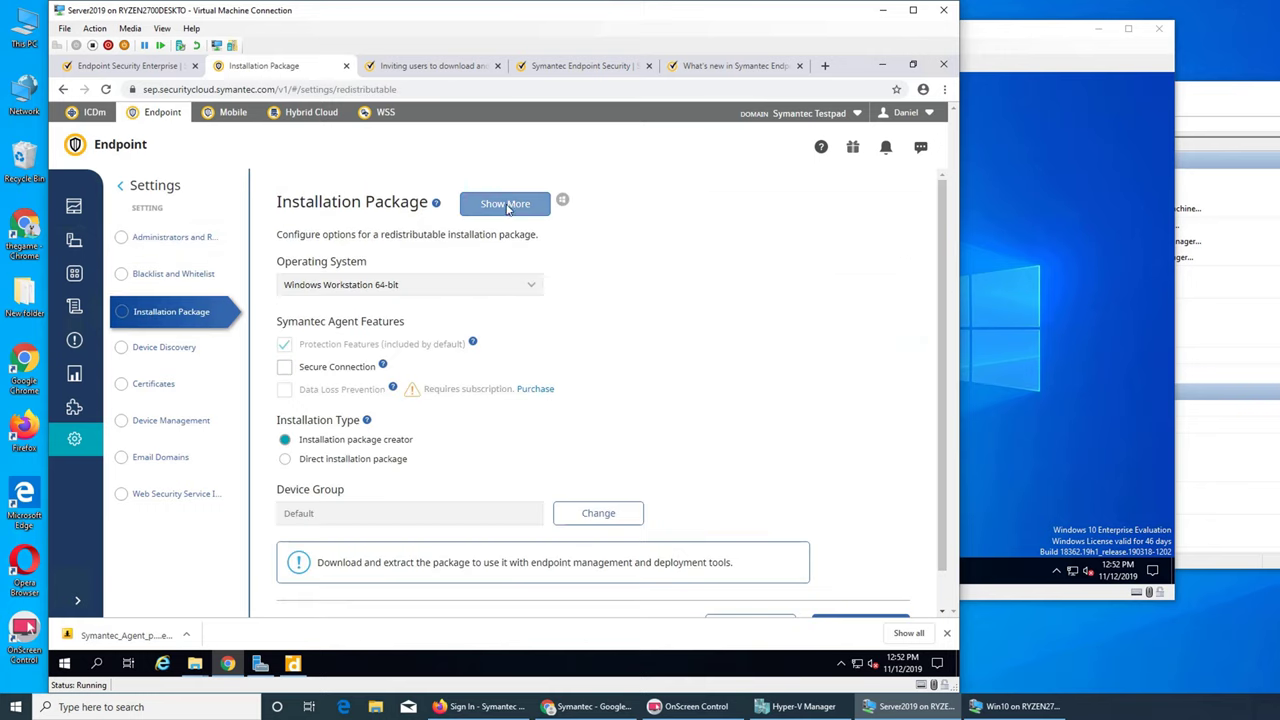
left_click(509, 204)
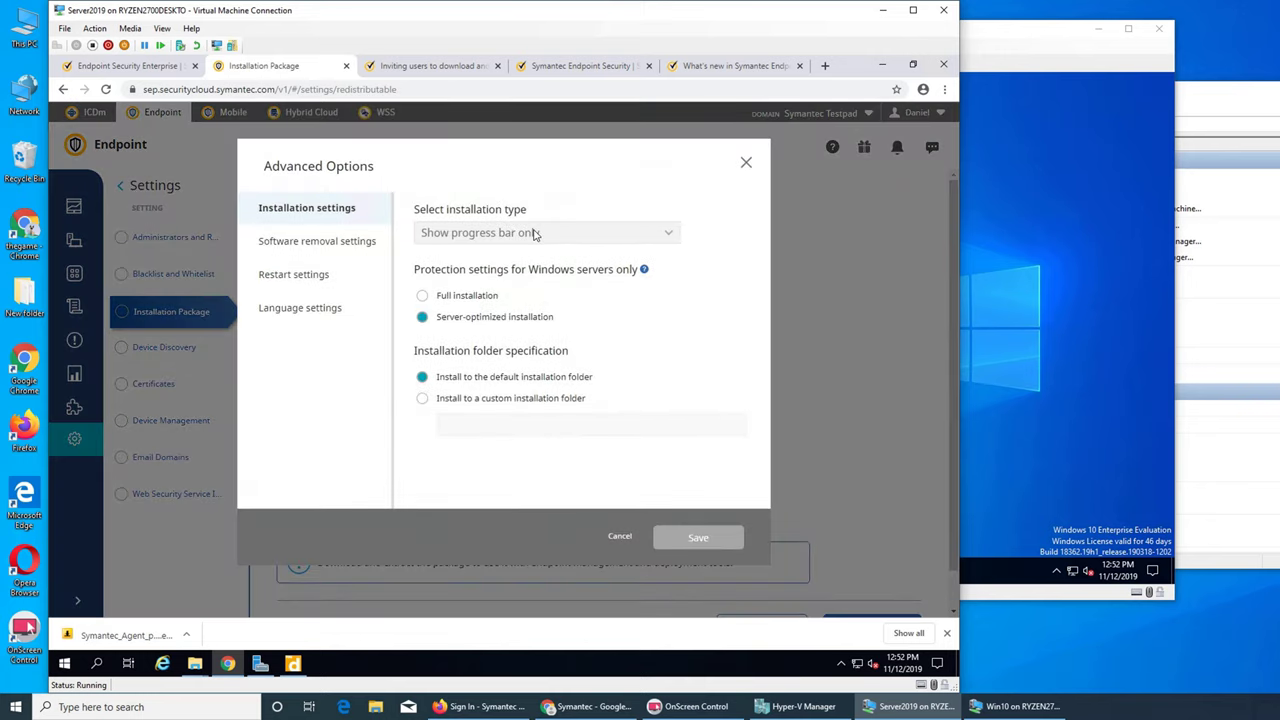
left_click(535, 233)
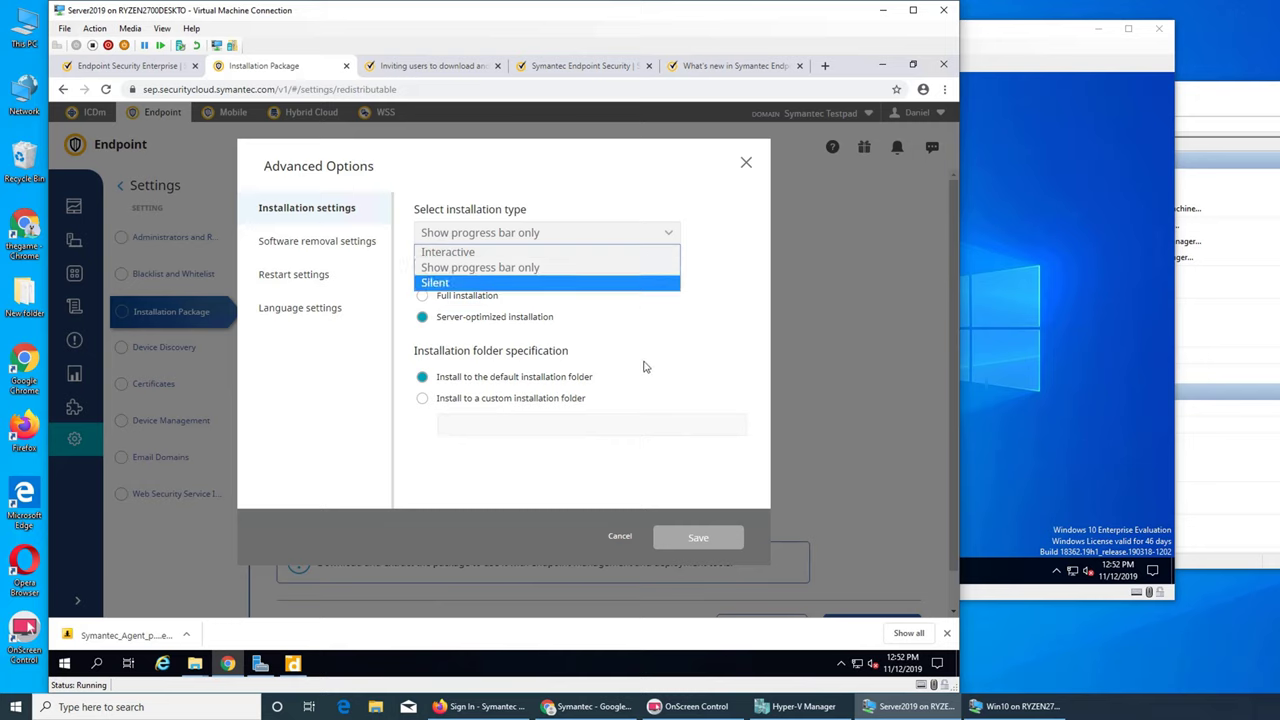
left_click(504, 286)
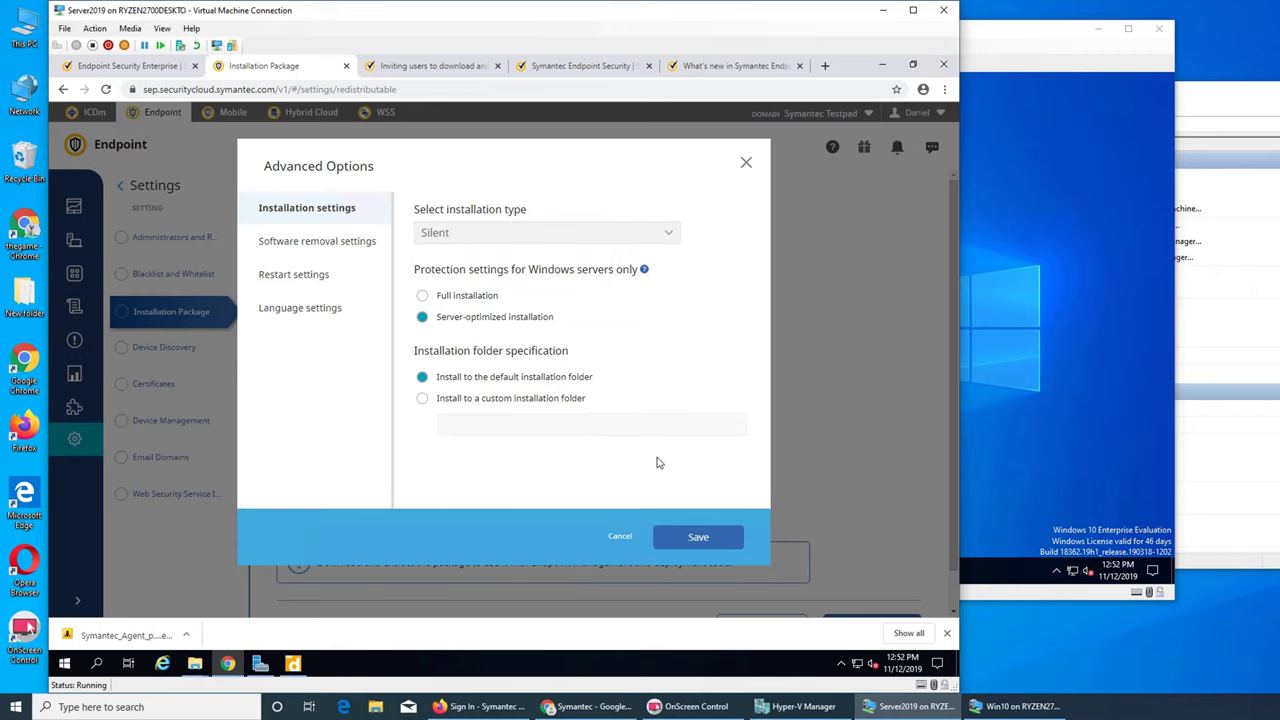
left_click(620, 538)
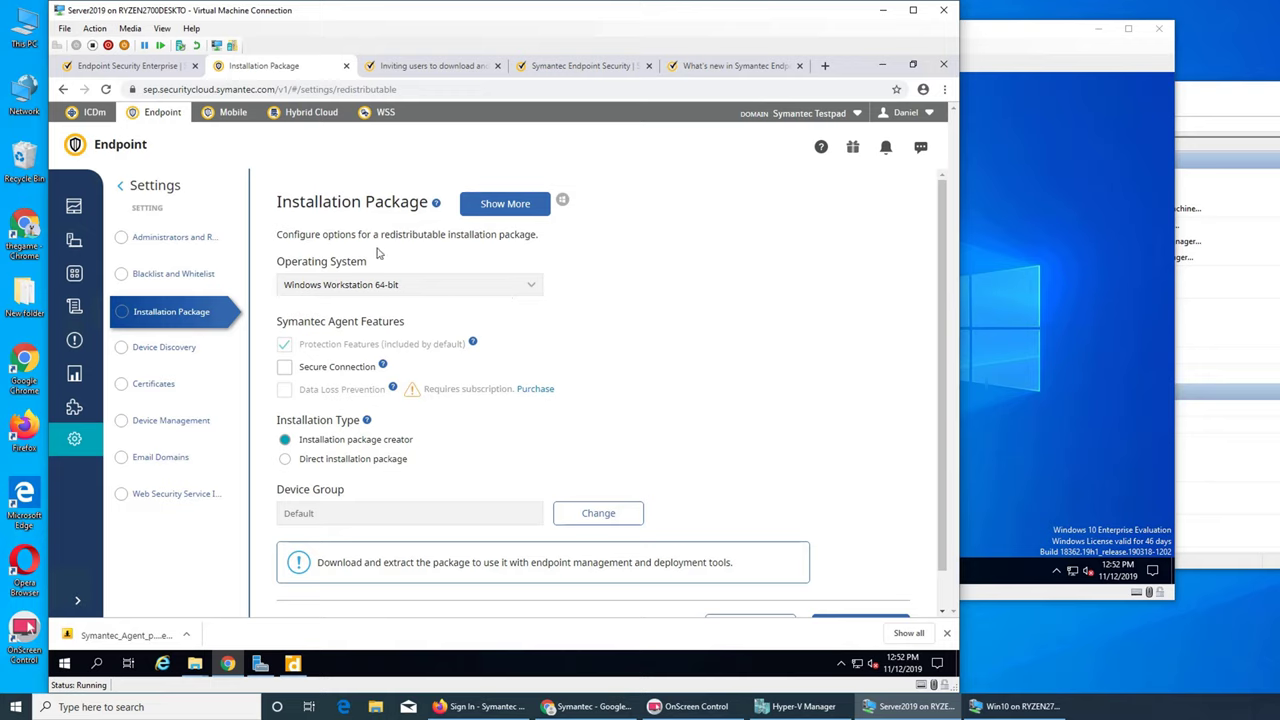
- Keep Windows Workstation 64-bit and the Default group, and choose Direct installation package
left_click(521, 290)
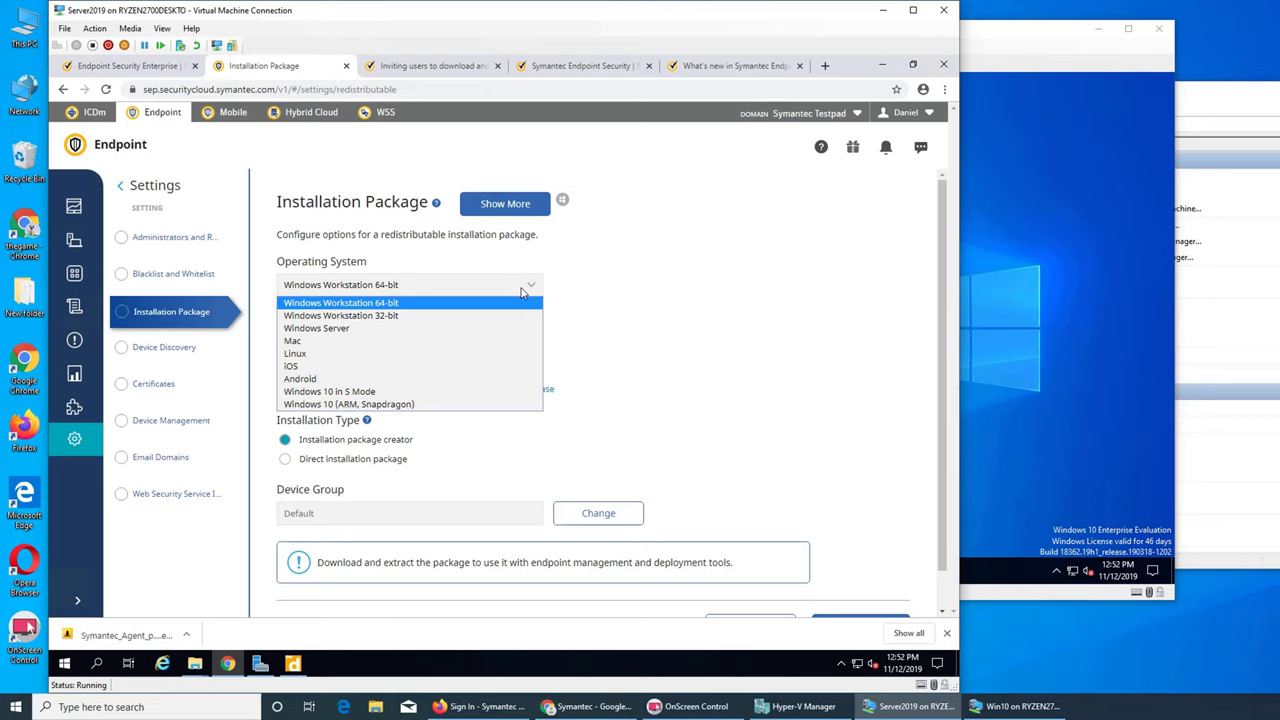
left_click(625, 314)
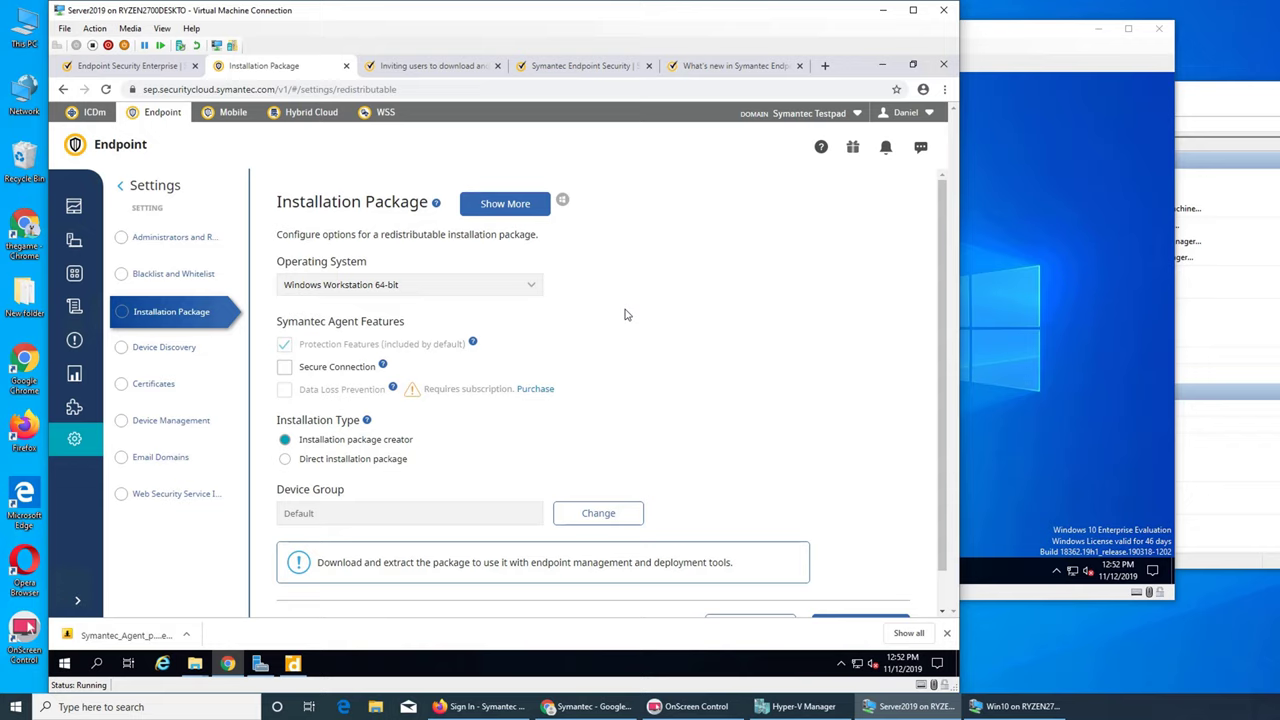
left_click(604, 513)
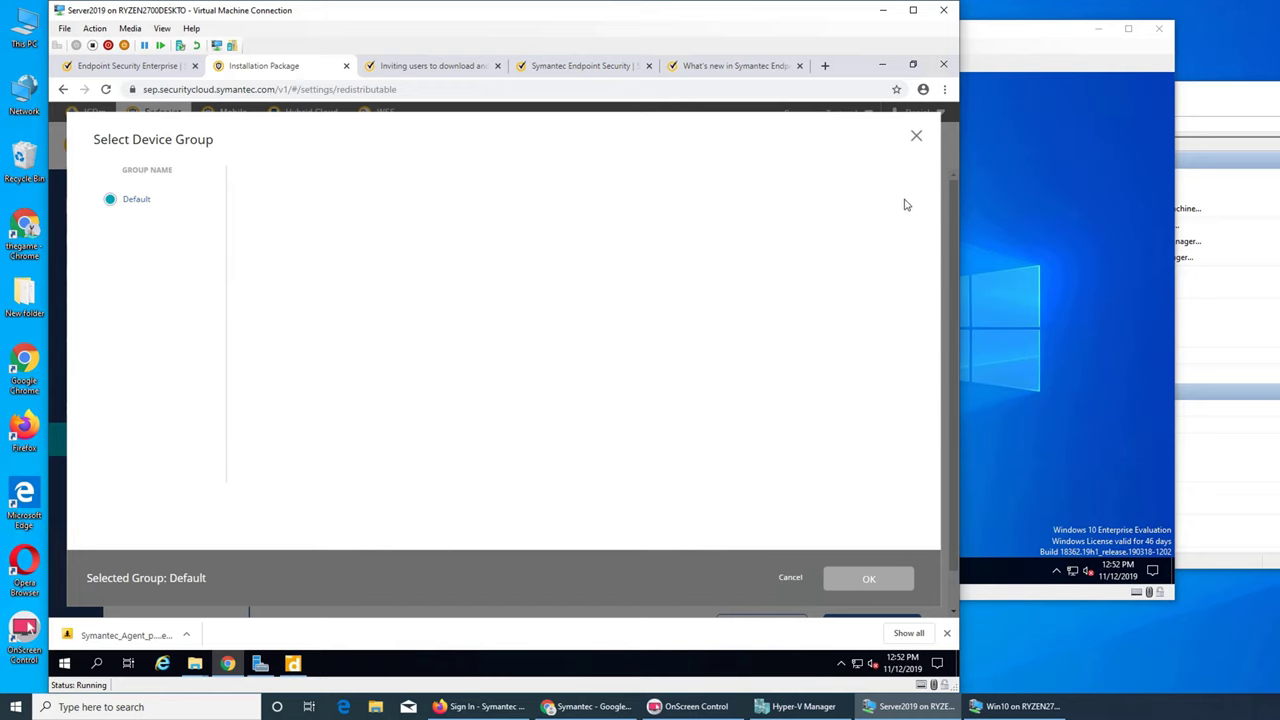
left_click(915, 135)
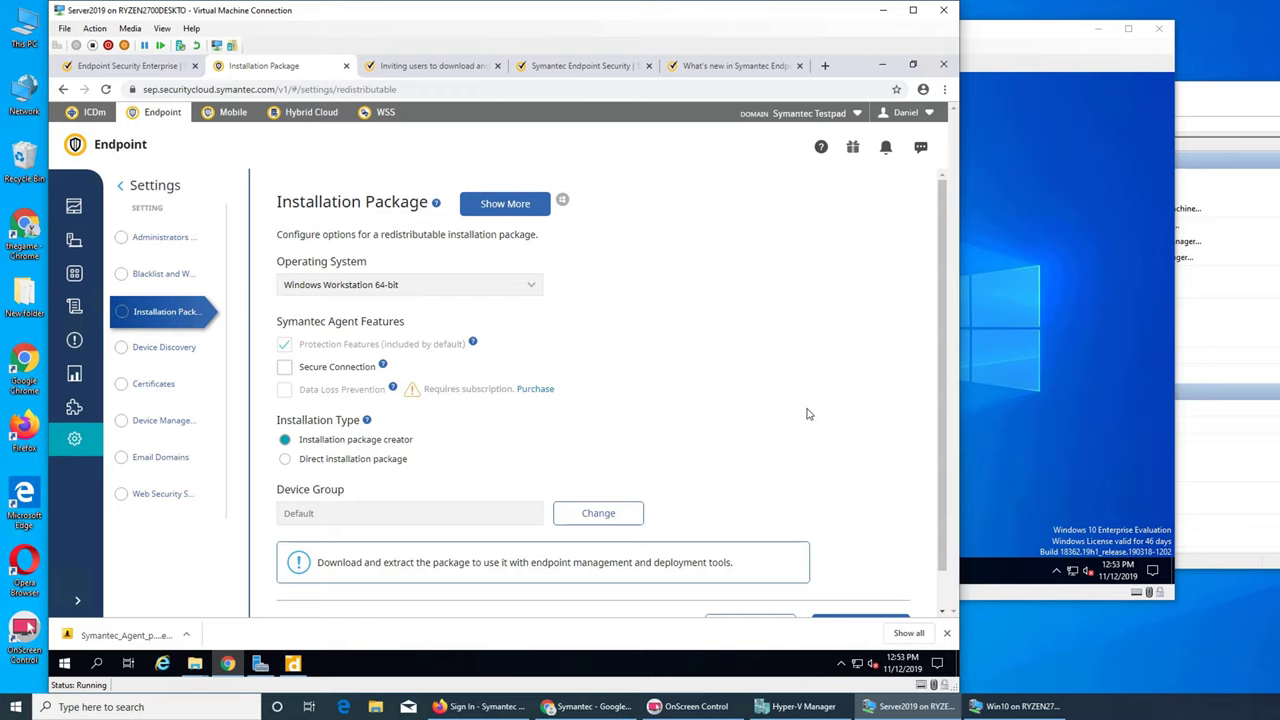
left_click(375, 459)
scroll(640, 450, "down", 1)
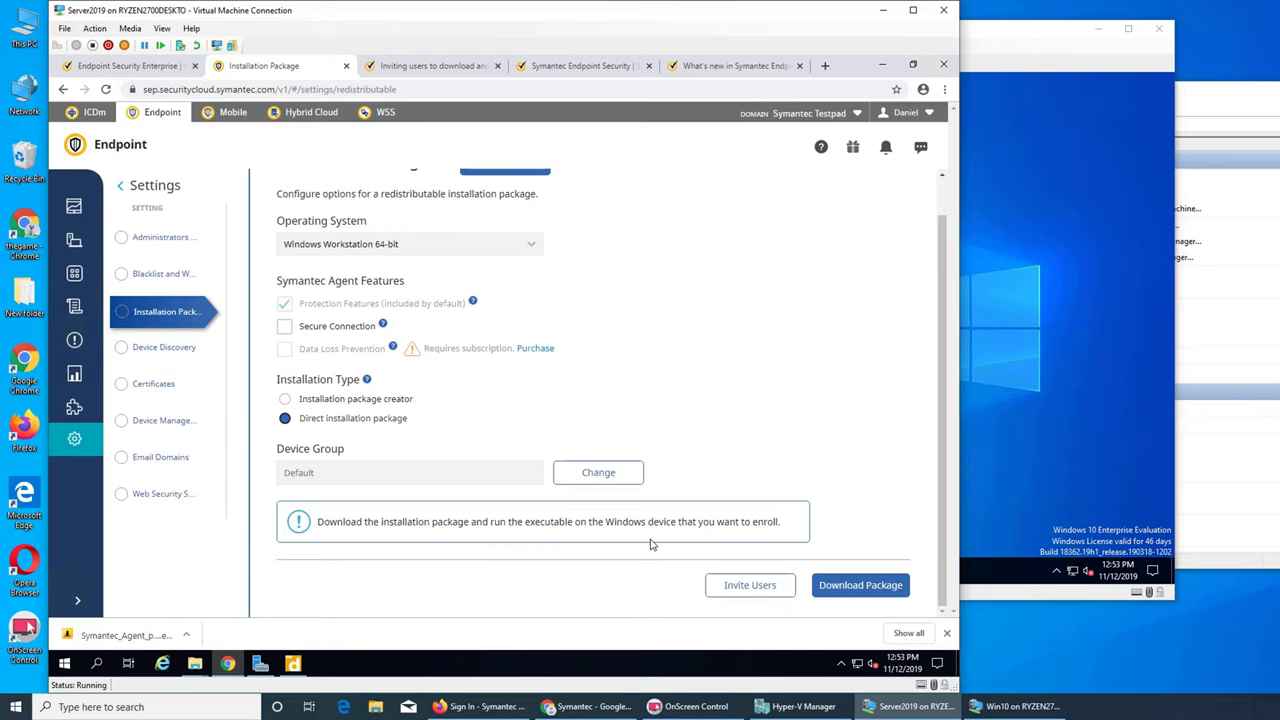
- Close Invite Users with no recipients added, then minimize Chrome to show Downloads
left_click(726, 583)
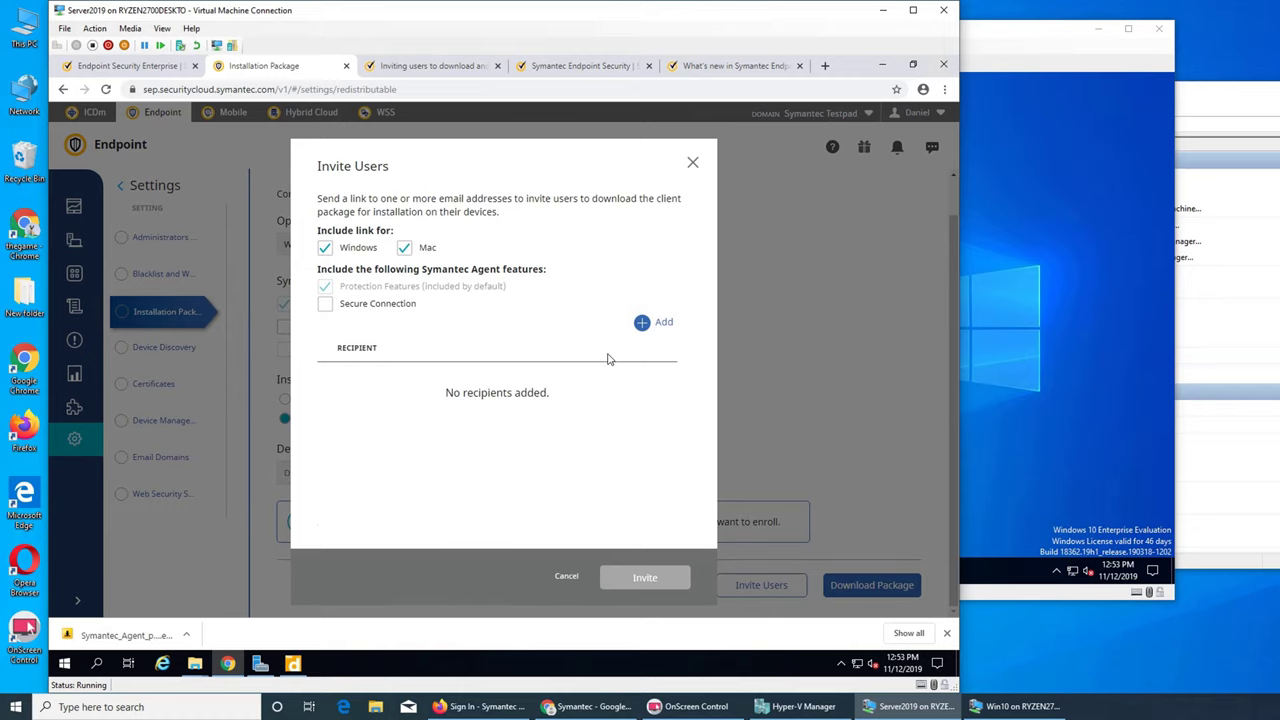
left_click(638, 330)
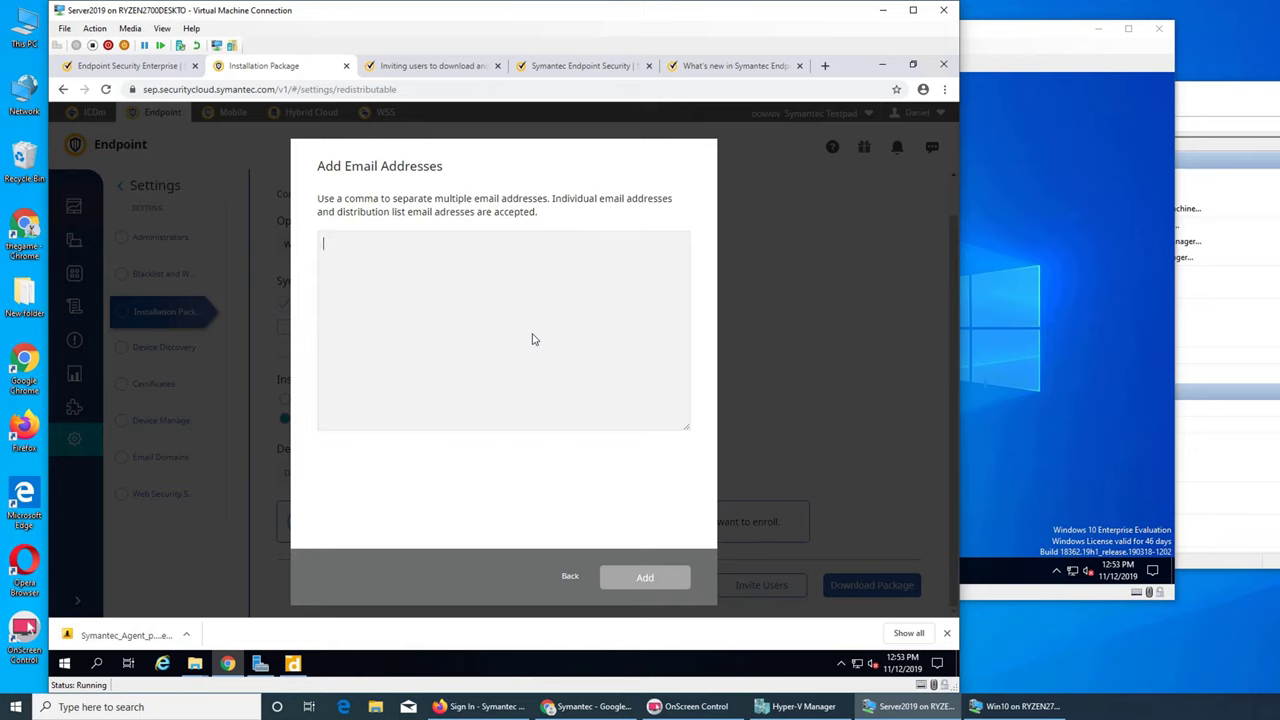
left_click(572, 576)
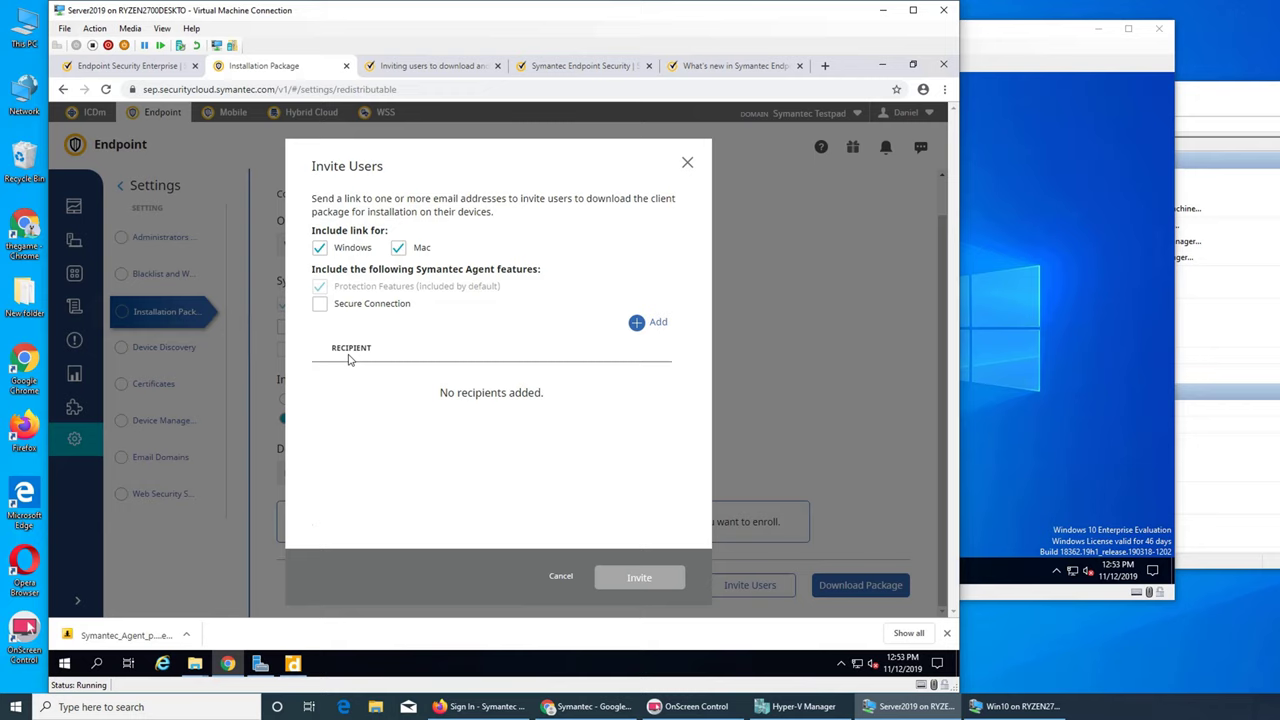
left_click(687, 163)
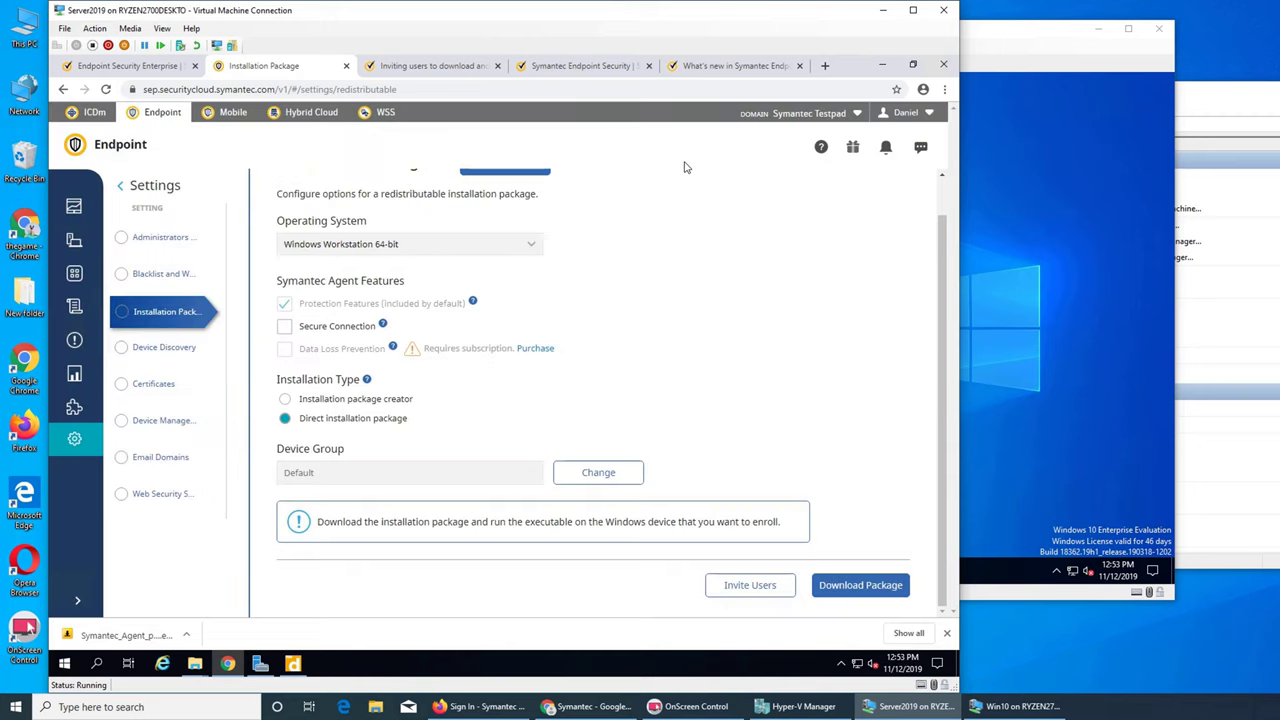
left_click(882, 65)
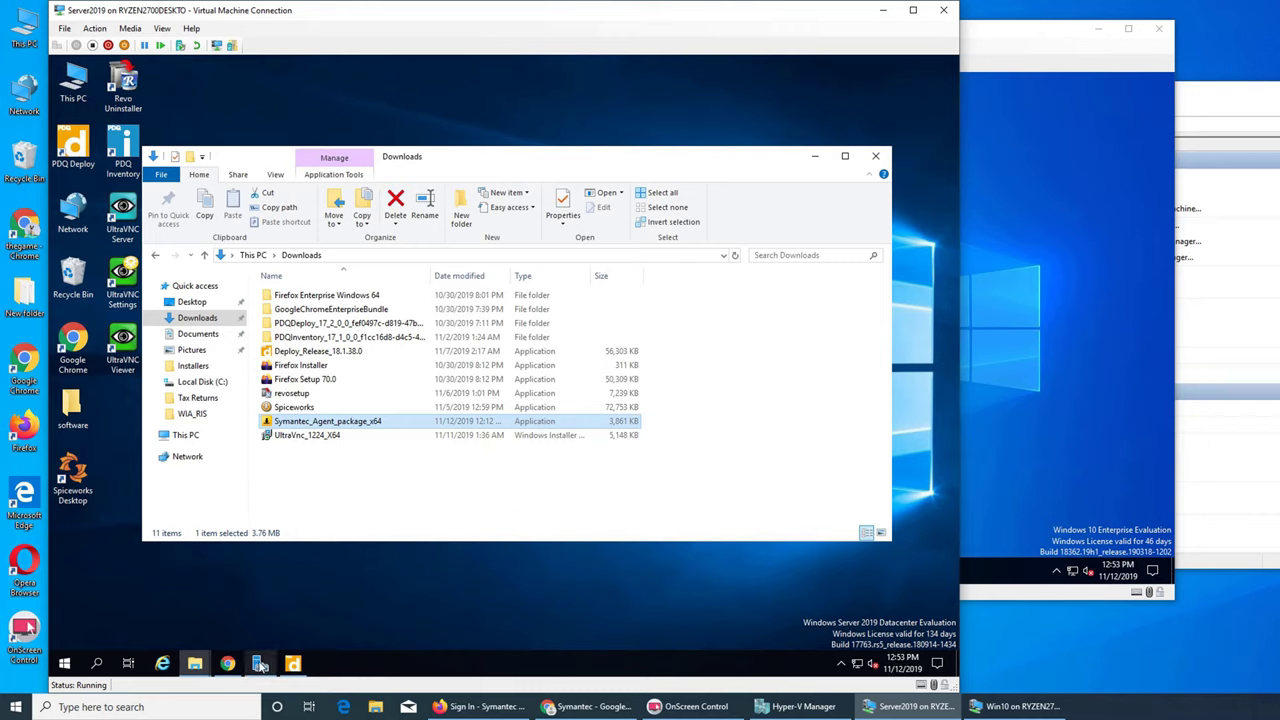
- Try installing Symantec_Agent_Deployment from the x64 folder and dismiss the MST file error
left_click(196, 667)
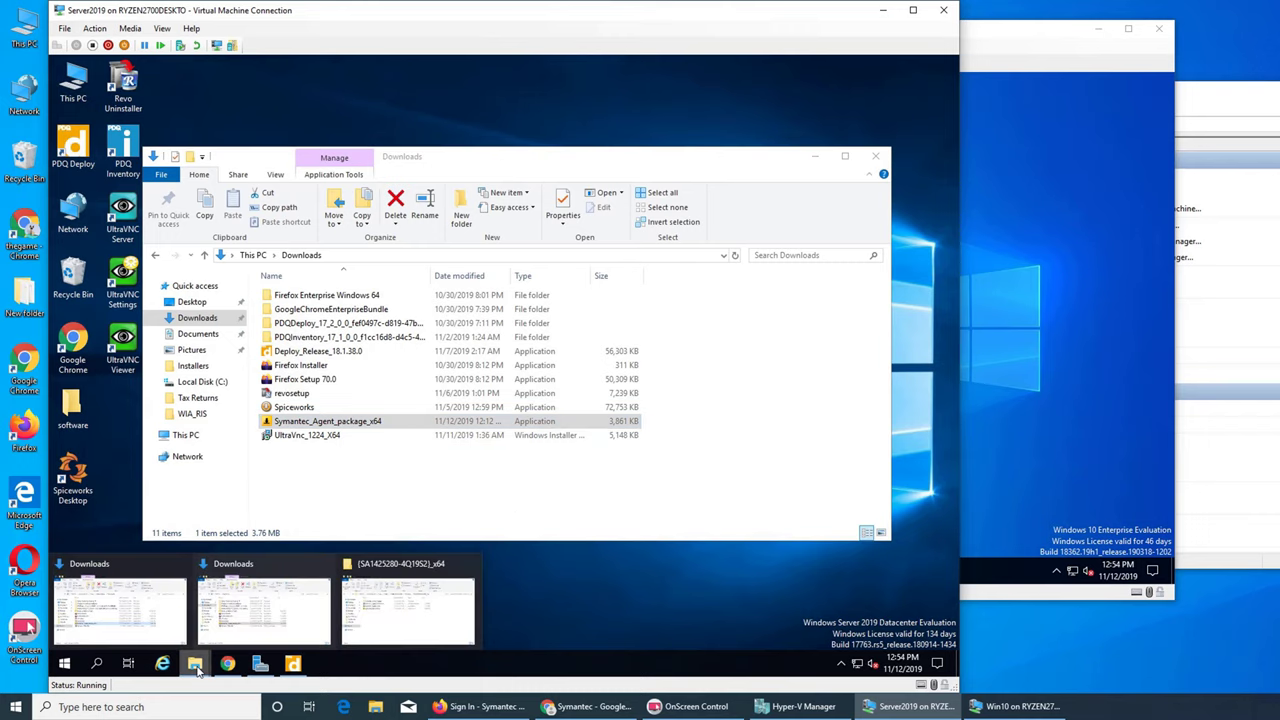
left_click(376, 617)
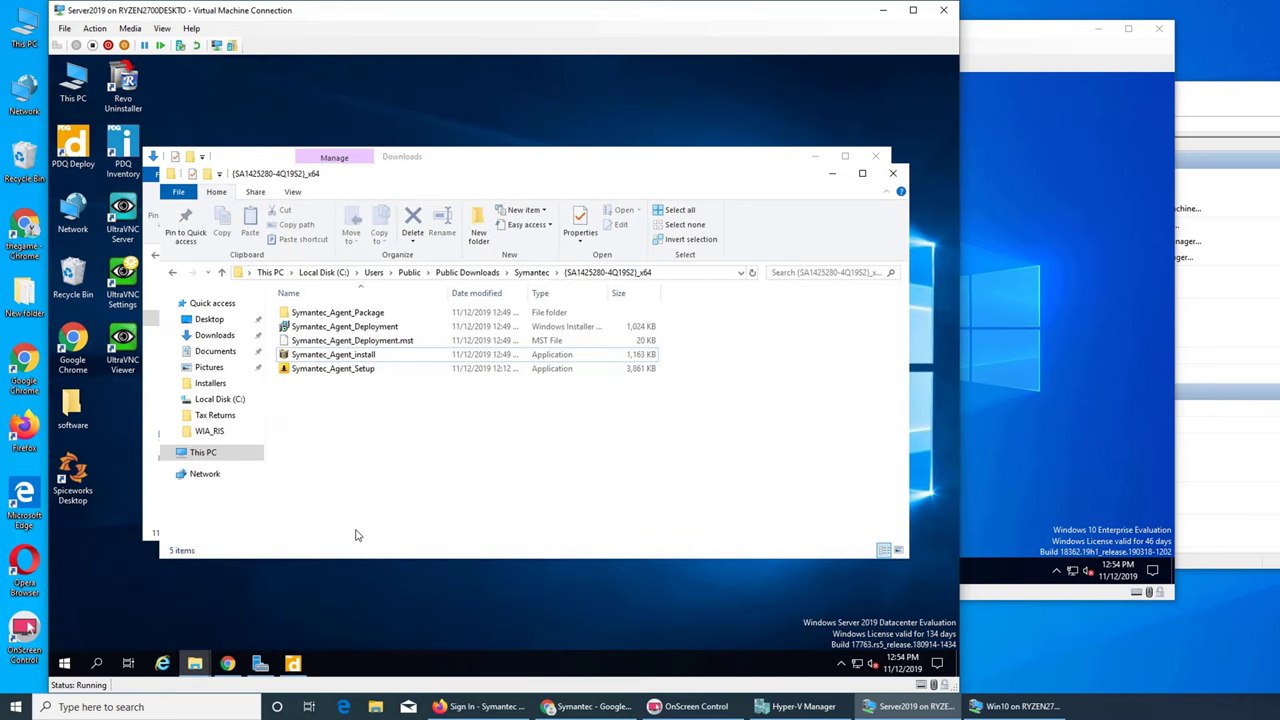
left_click(351, 328)
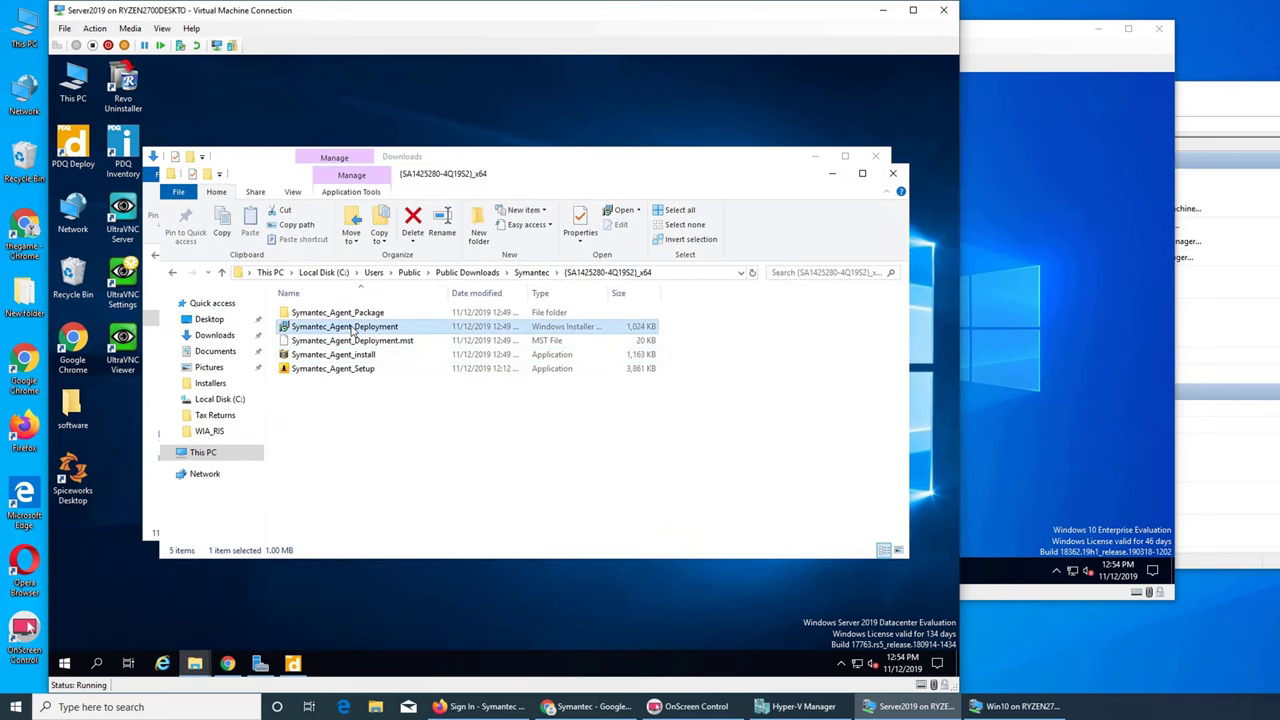
right_click(351, 328)
left_click(360, 336)
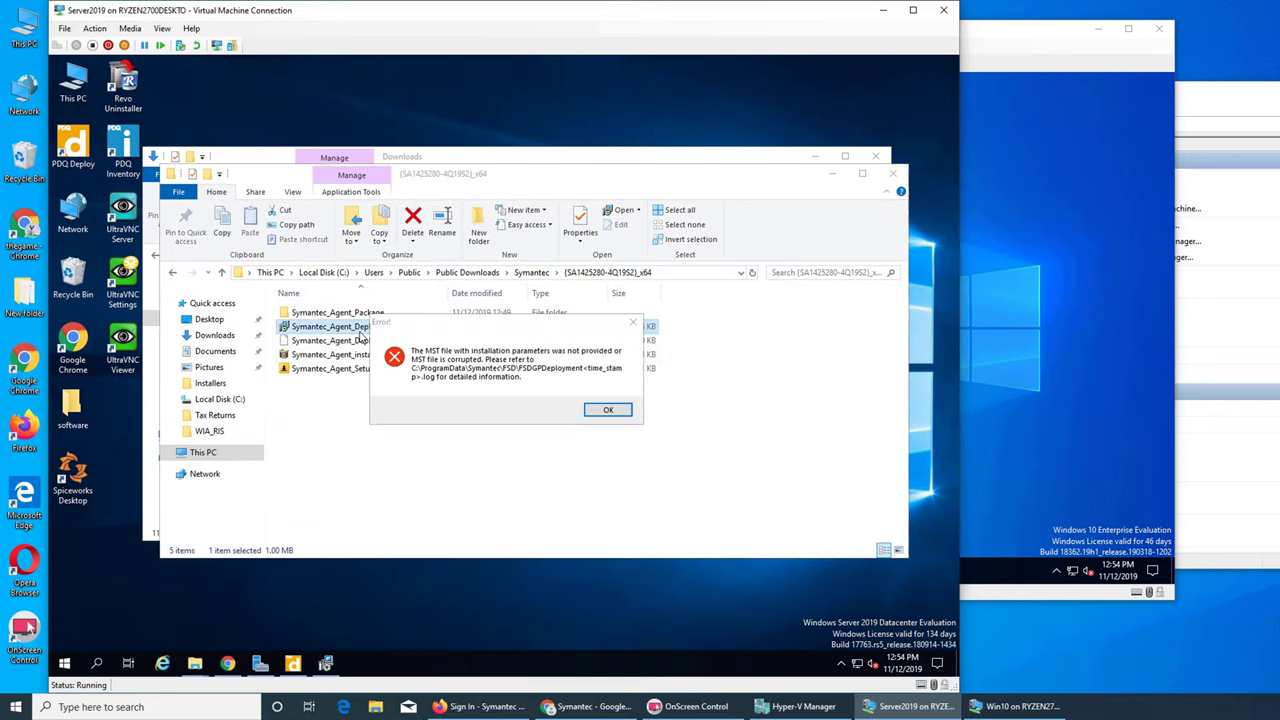
left_click(607, 411)
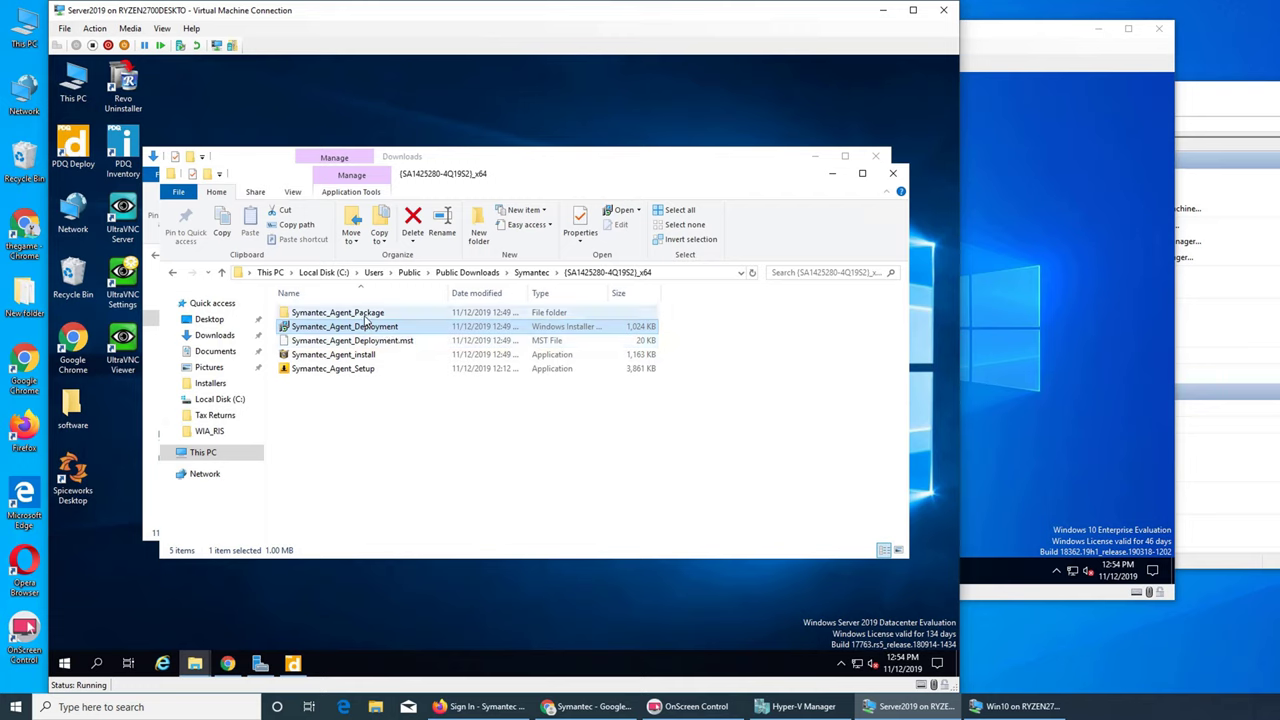
- Look inside Symantec_Agent_Package, return to the x64 folder, and switch to the Win10 VM
double_click(365, 315)
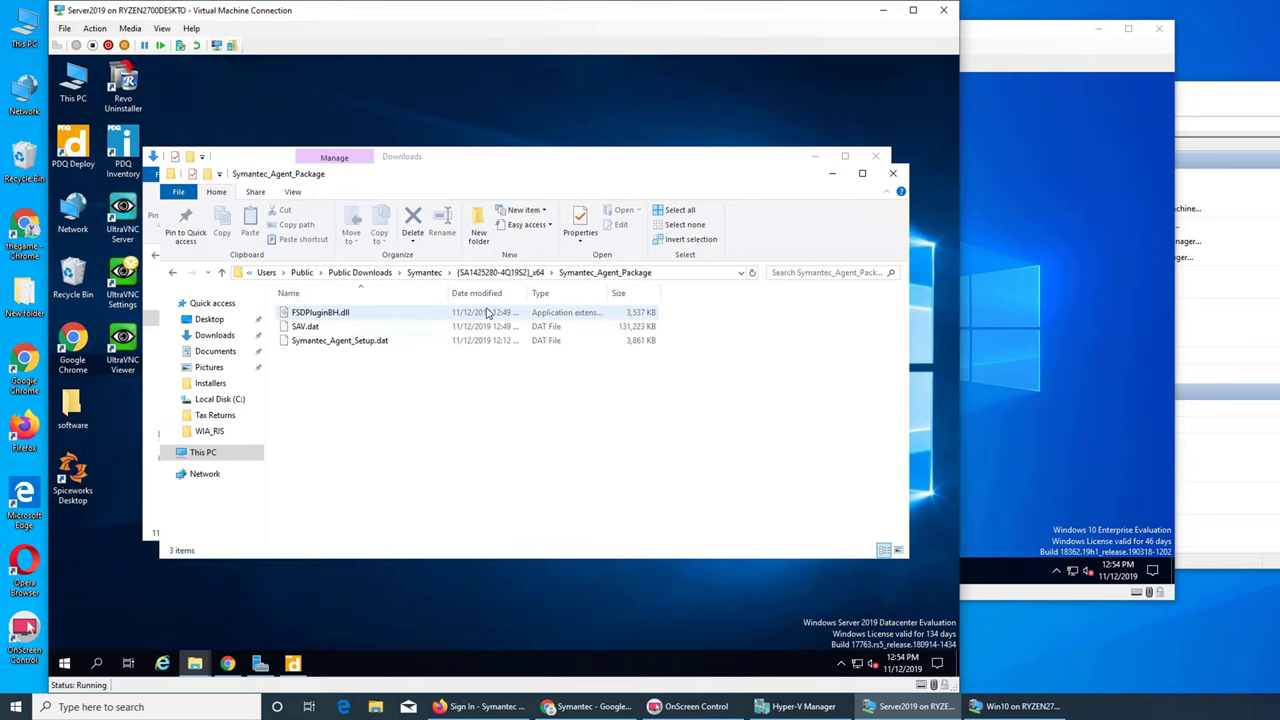
left_click(500, 272)
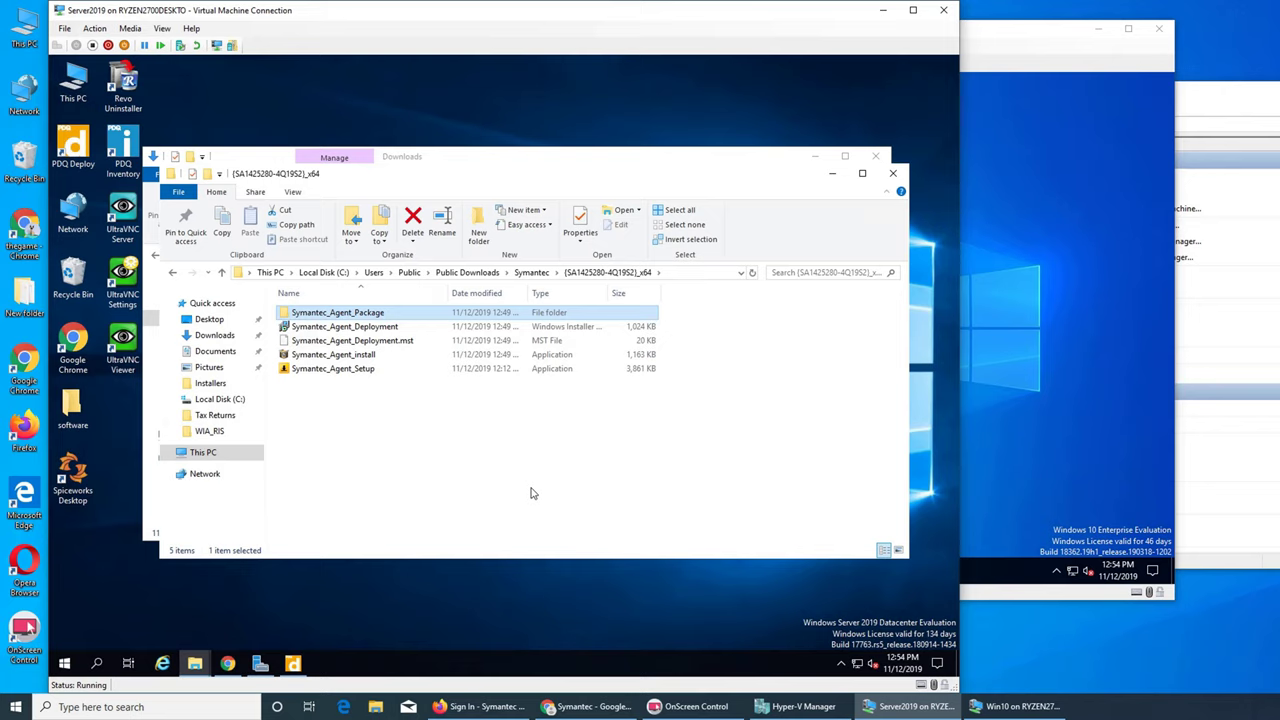
left_click(1010, 428)
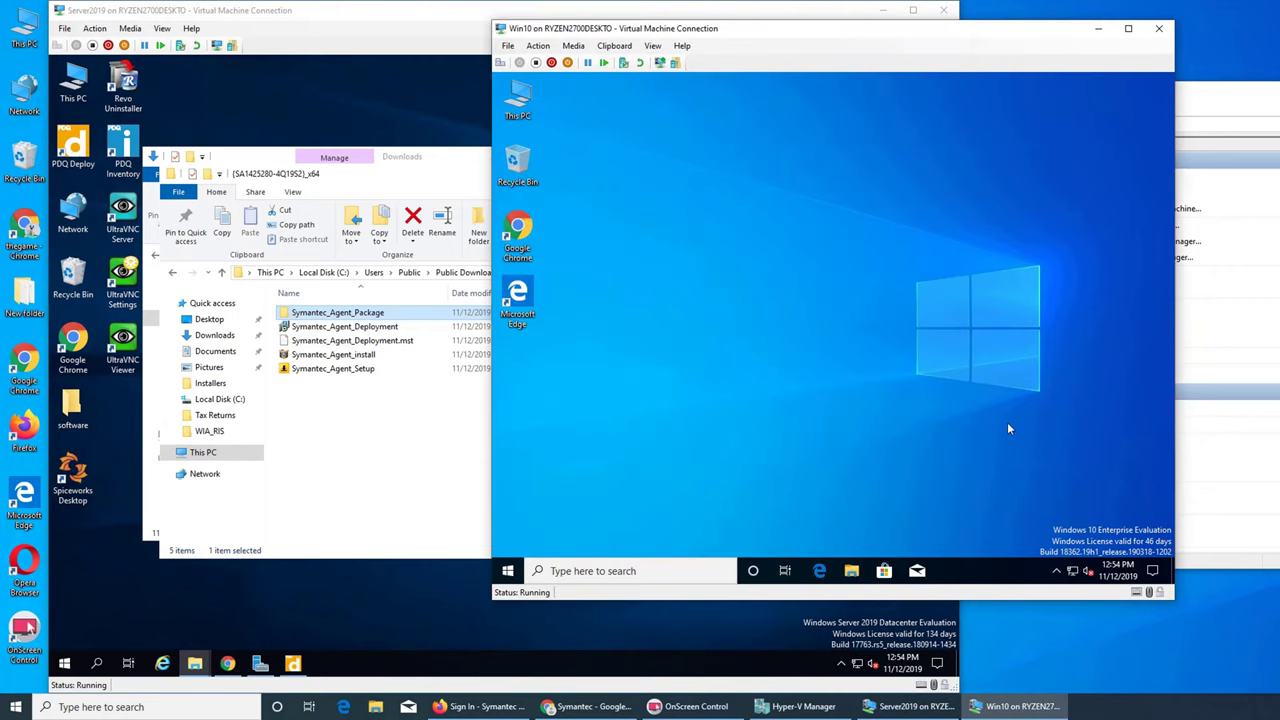
- Open Windows Security on Win10 and review Security at a glance, which shows Tamper protection off
left_click(1057, 571)
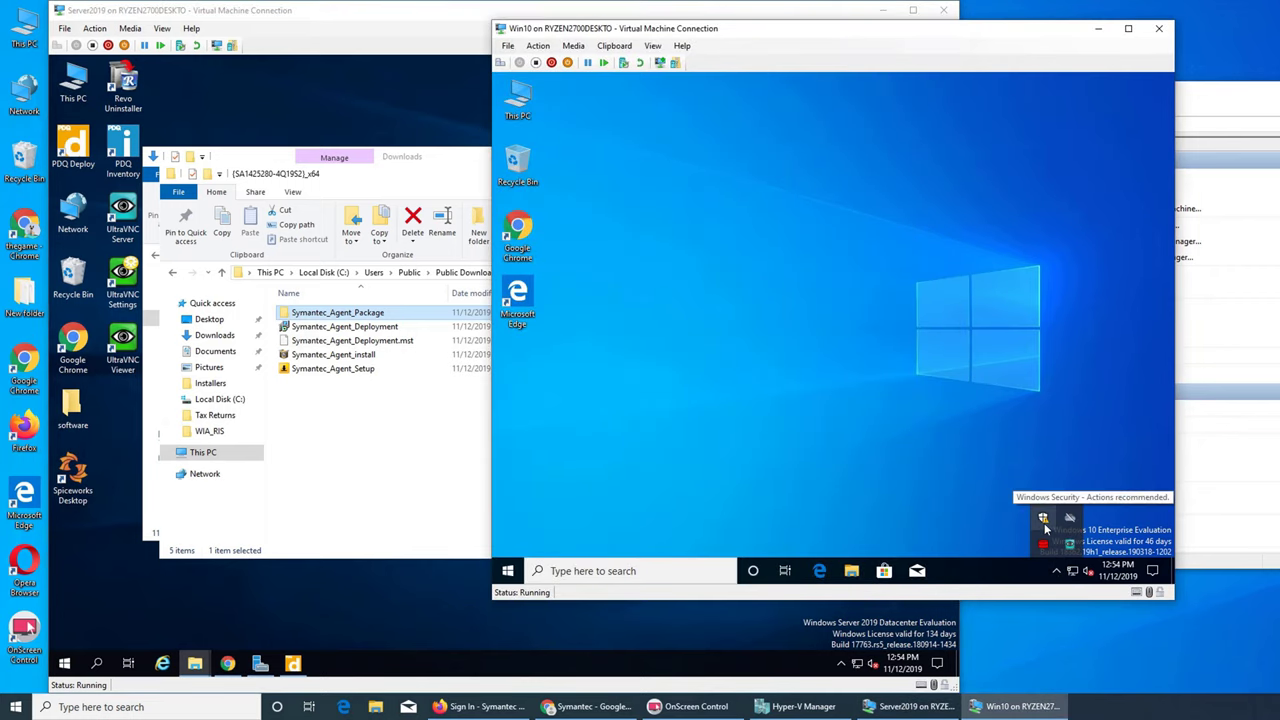
left_click(1044, 522)
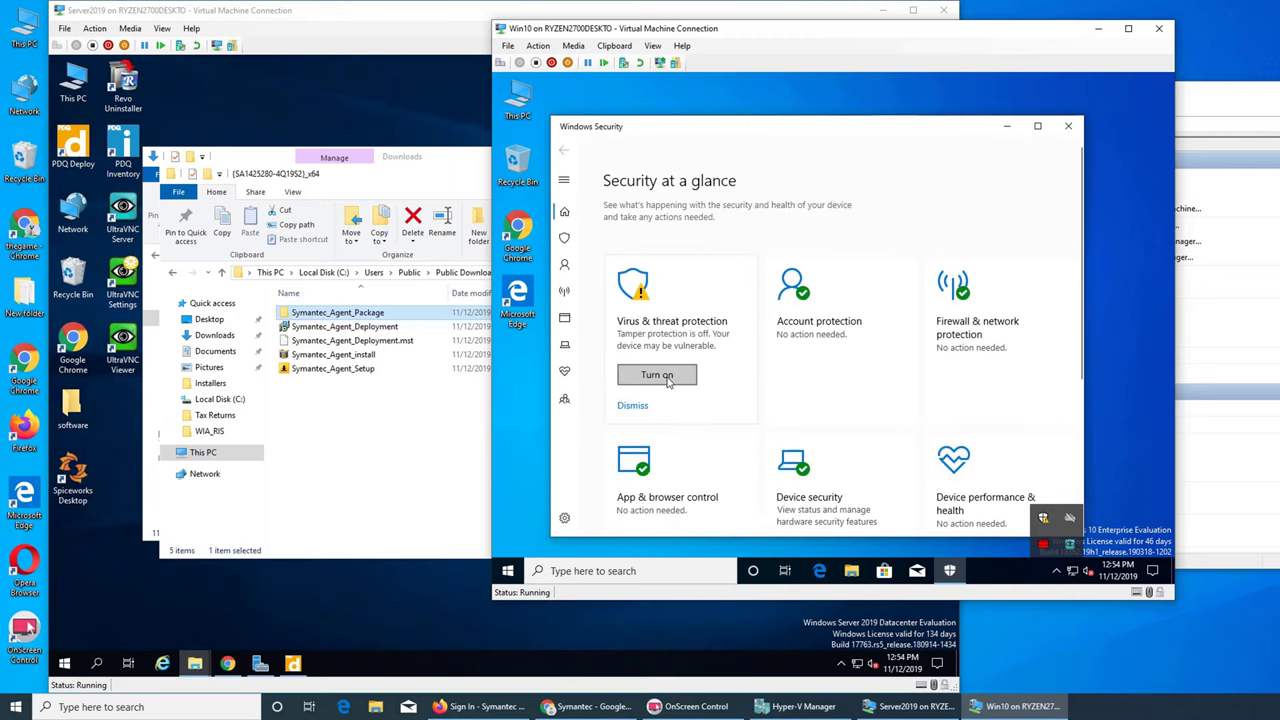
scroll(840, 402, "down", 3)
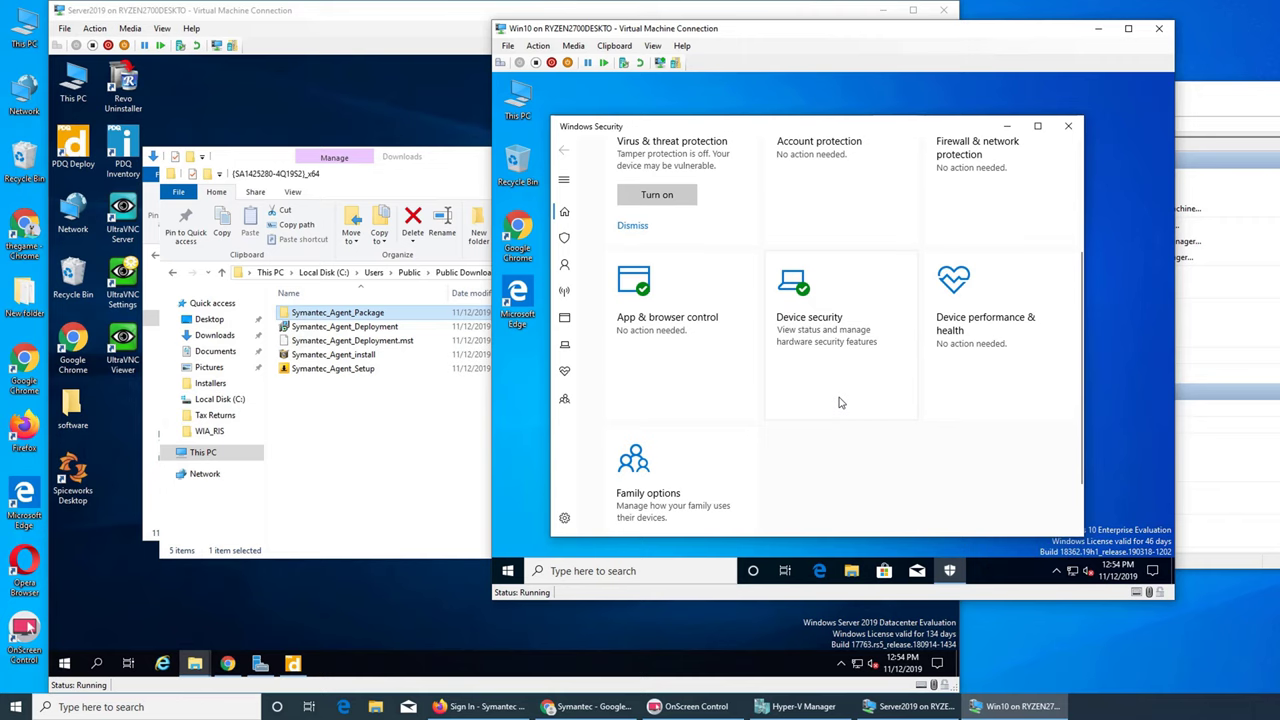
scroll(840, 402, "down", 1)
scroll(840, 404, "up", 4)
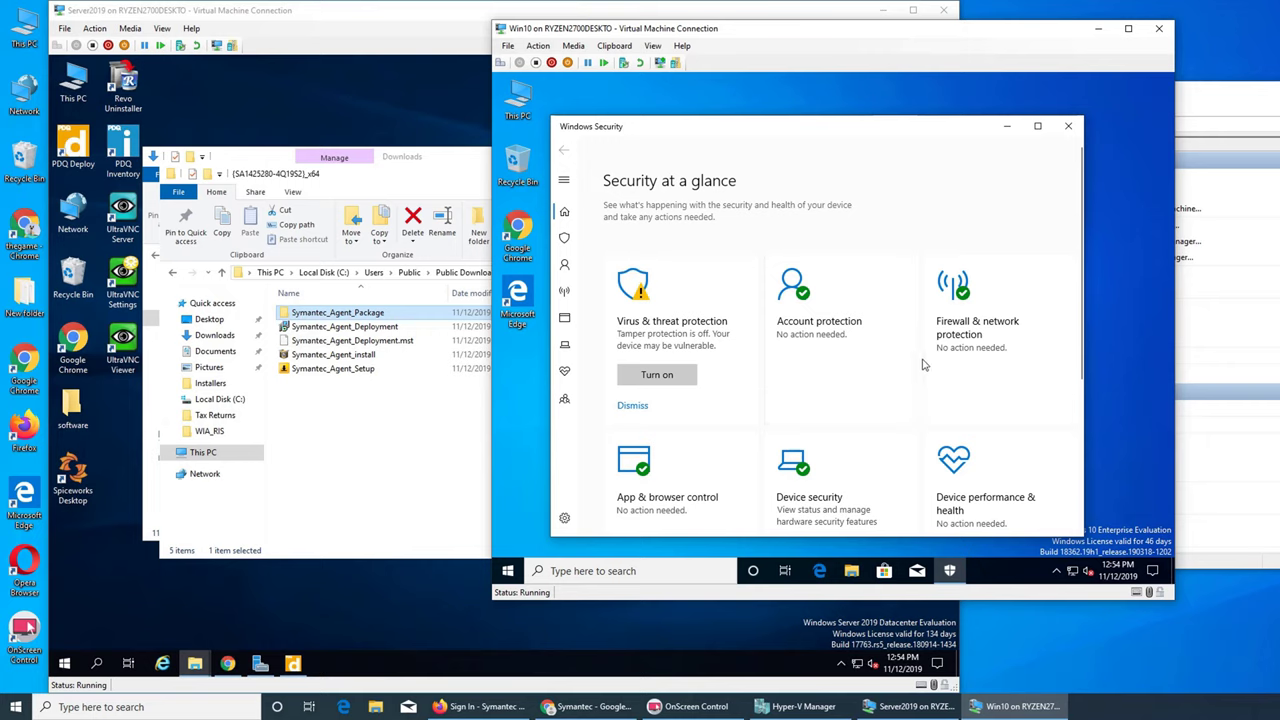
scroll(924, 366, "down", 1)
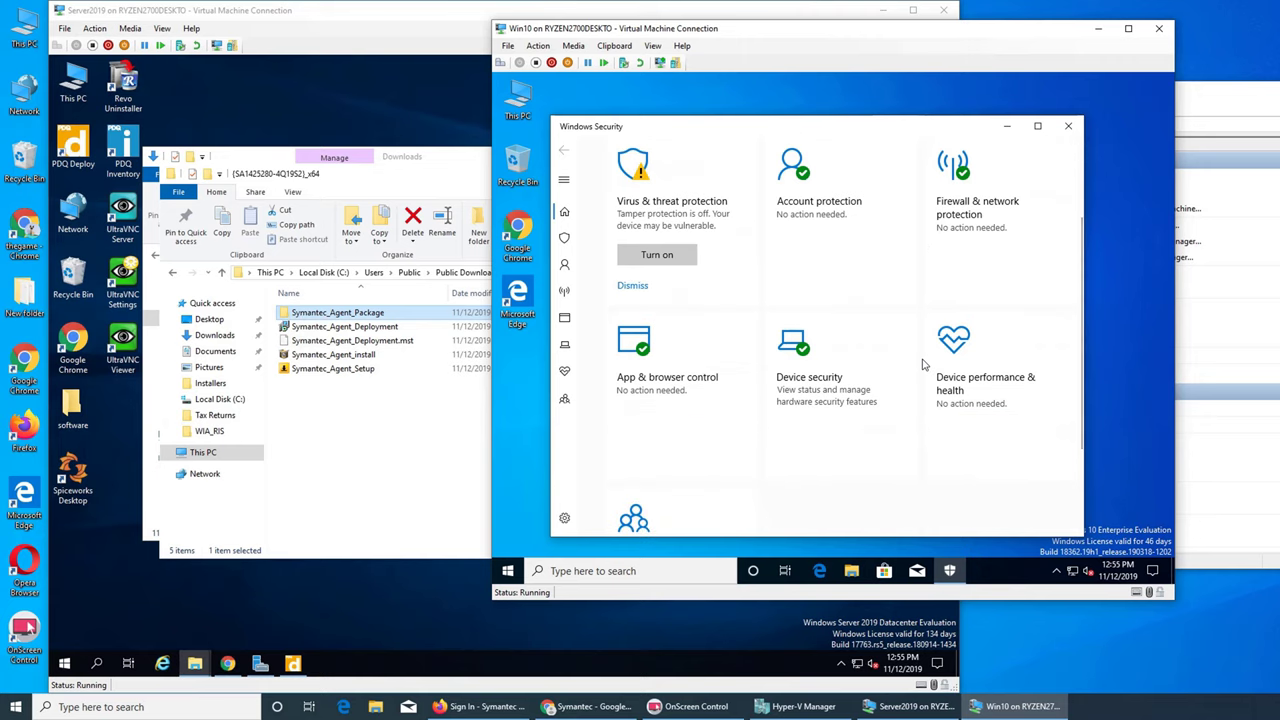
scroll(924, 366, "down", 1)
scroll(924, 366, "up", 2)
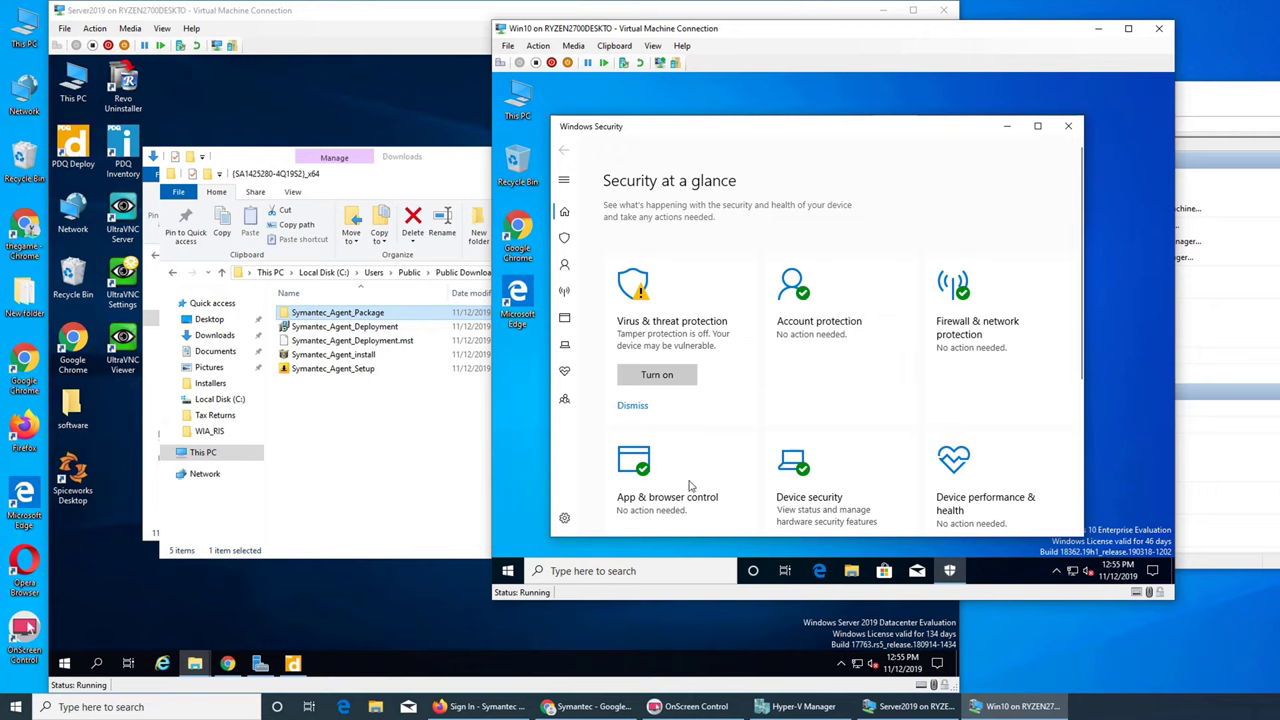
- Minimize the Symantec sign-in browser and bring the Server2019 VM back to the front
left_click(476, 707)
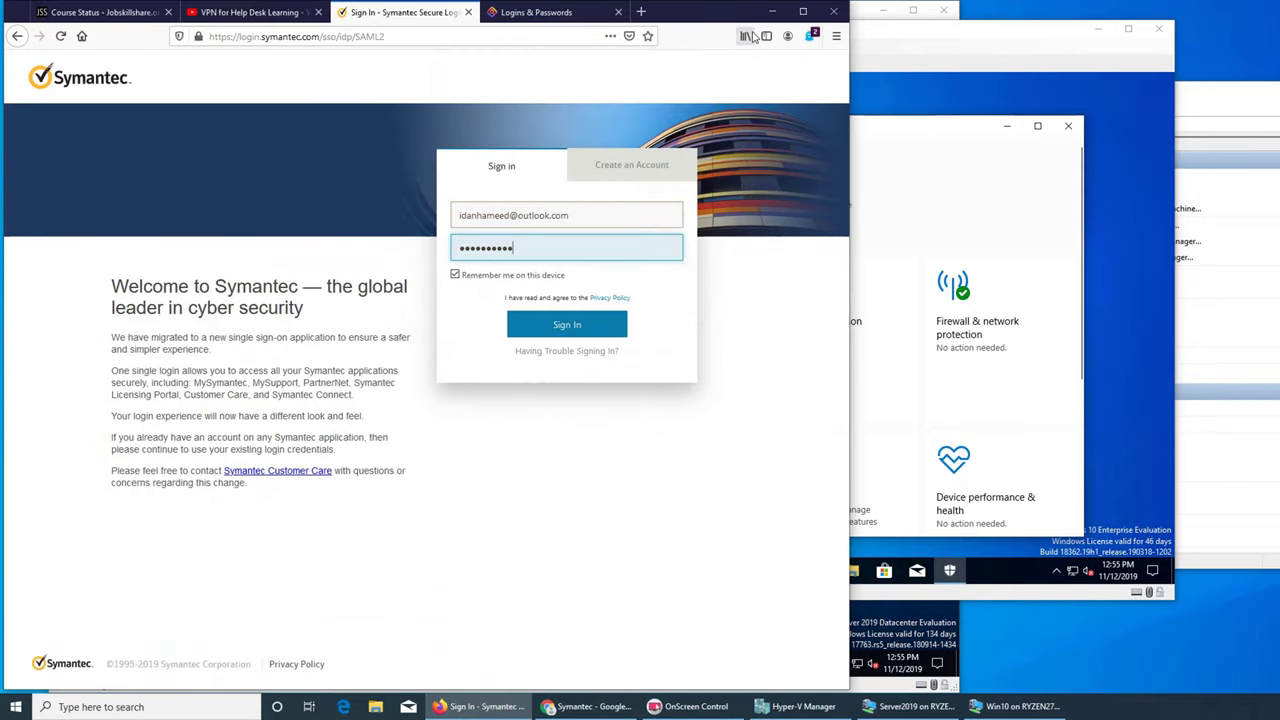
left_click(476, 707)
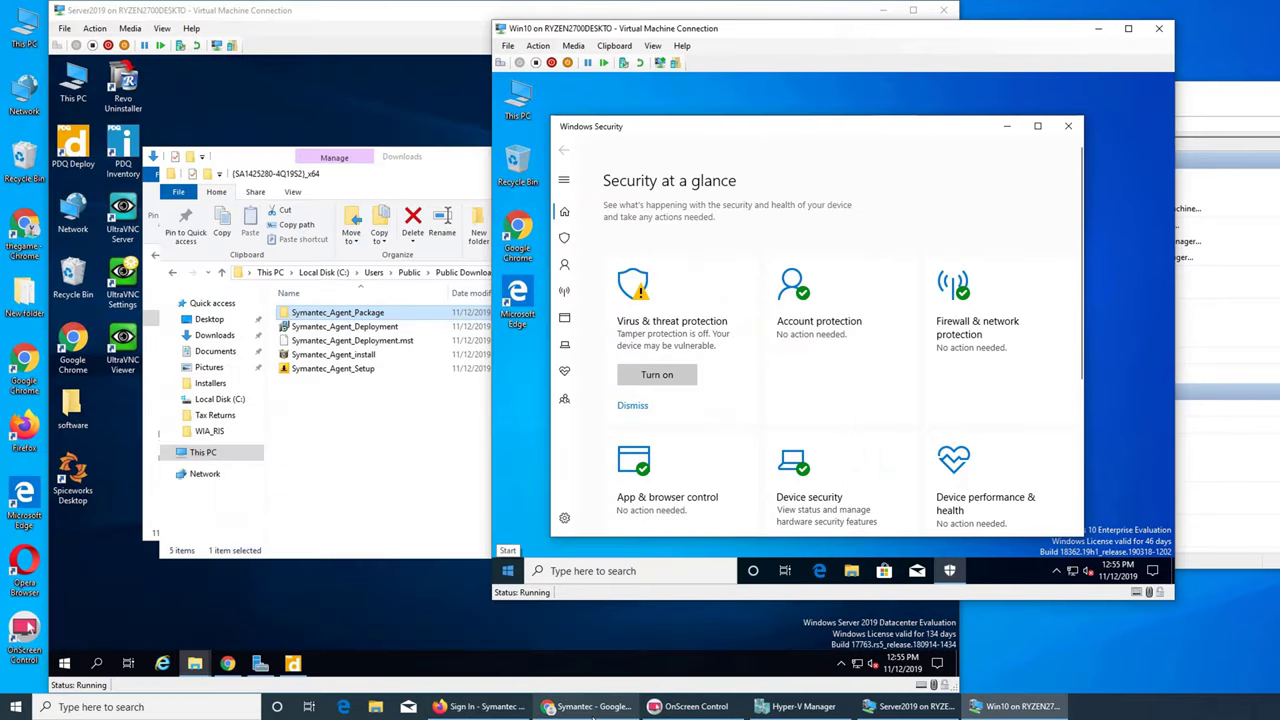
left_click(466, 557)
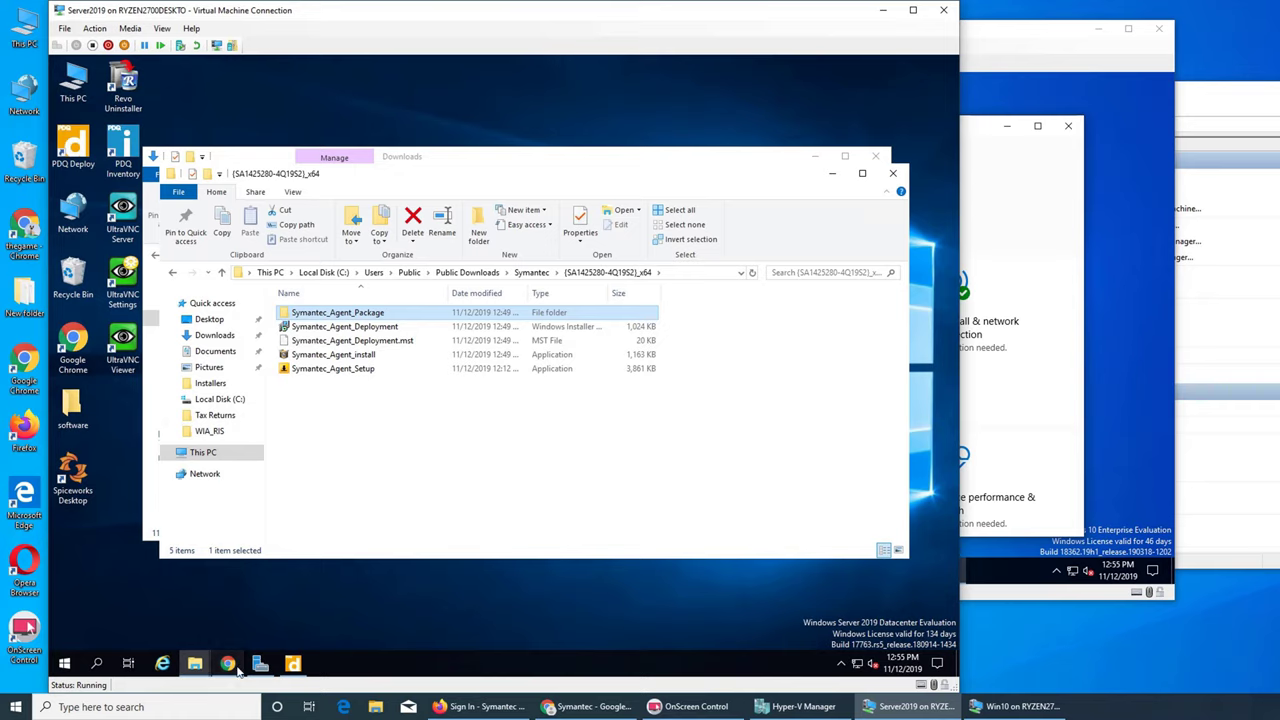
- Close the extra product and What's new help tabs and return to the help search results
left_click(228, 663)
left_click(467, 70)
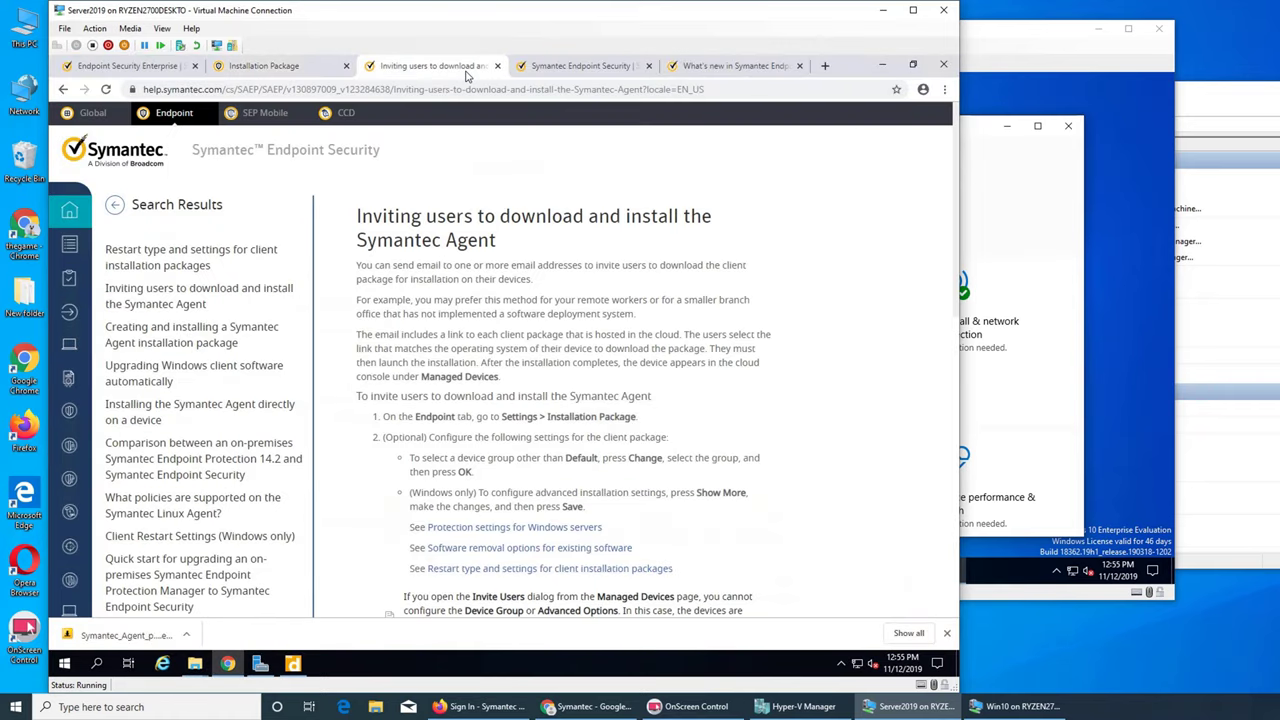
left_click(590, 68)
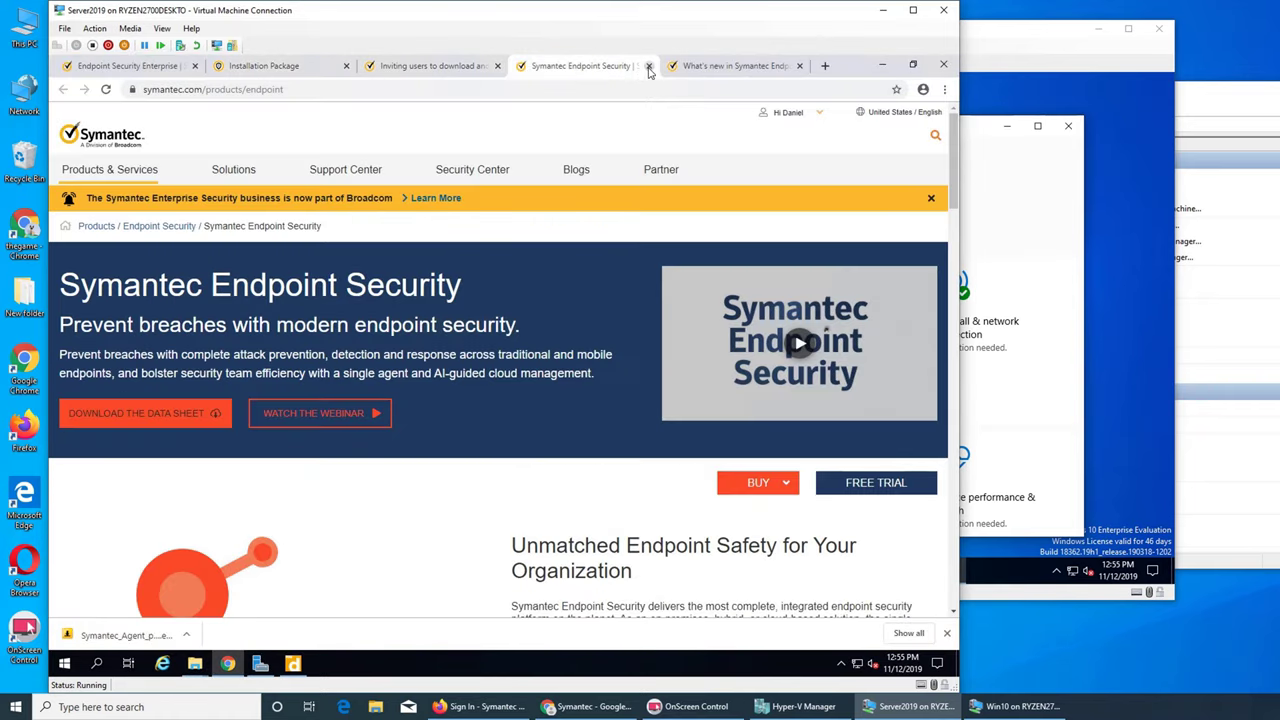
left_click(648, 66)
left_click(648, 66)
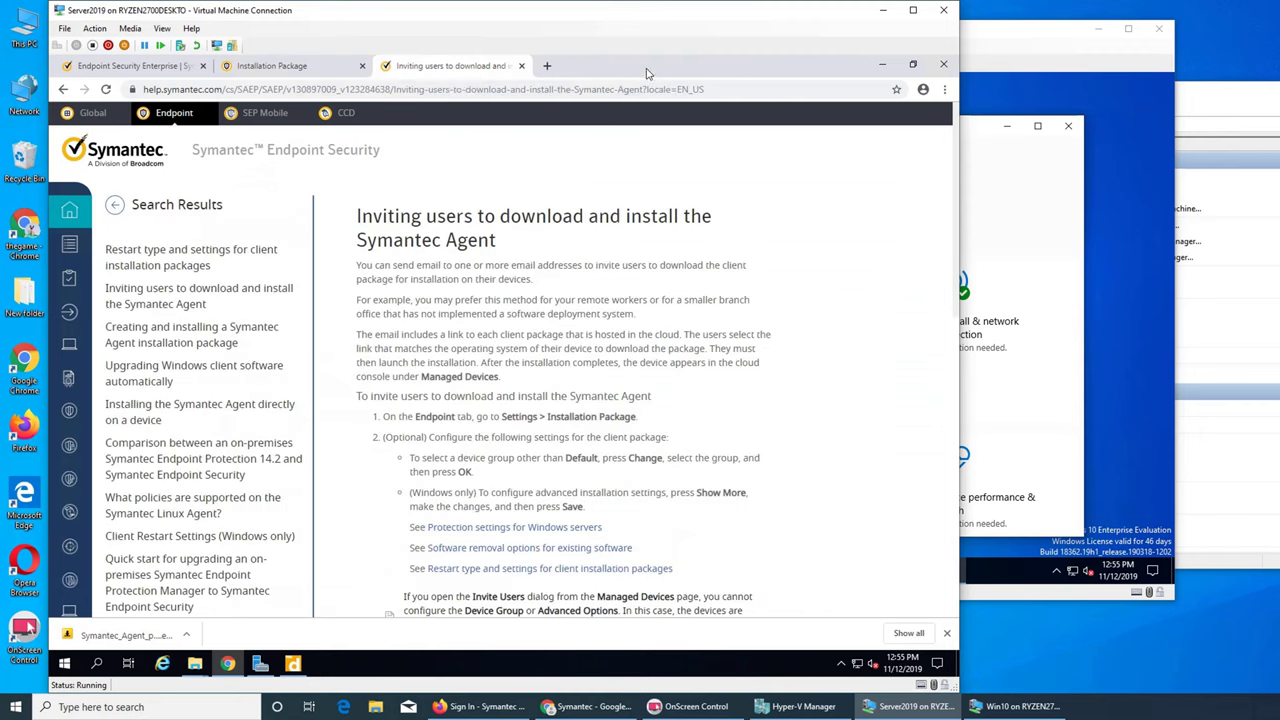
left_click(113, 206)
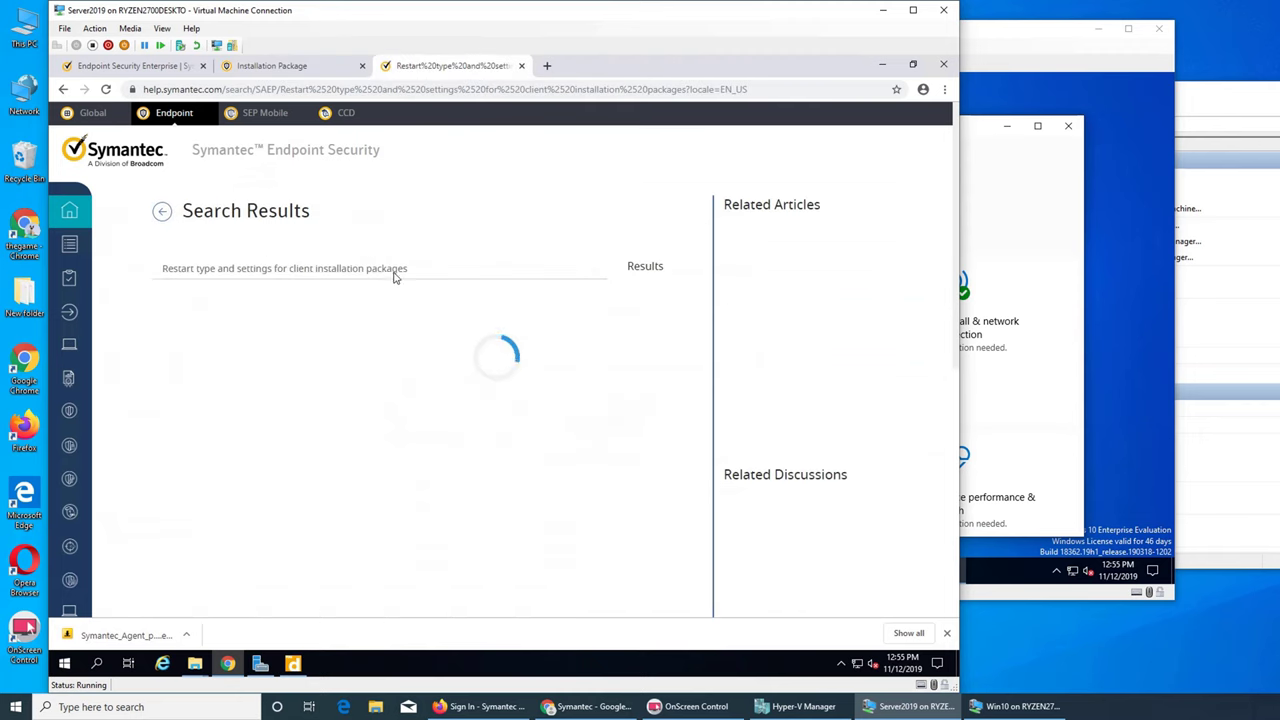
- Search the help for 'error' and skim the article on creating an installation package
double_click(337, 270)
key("ctrl+a")
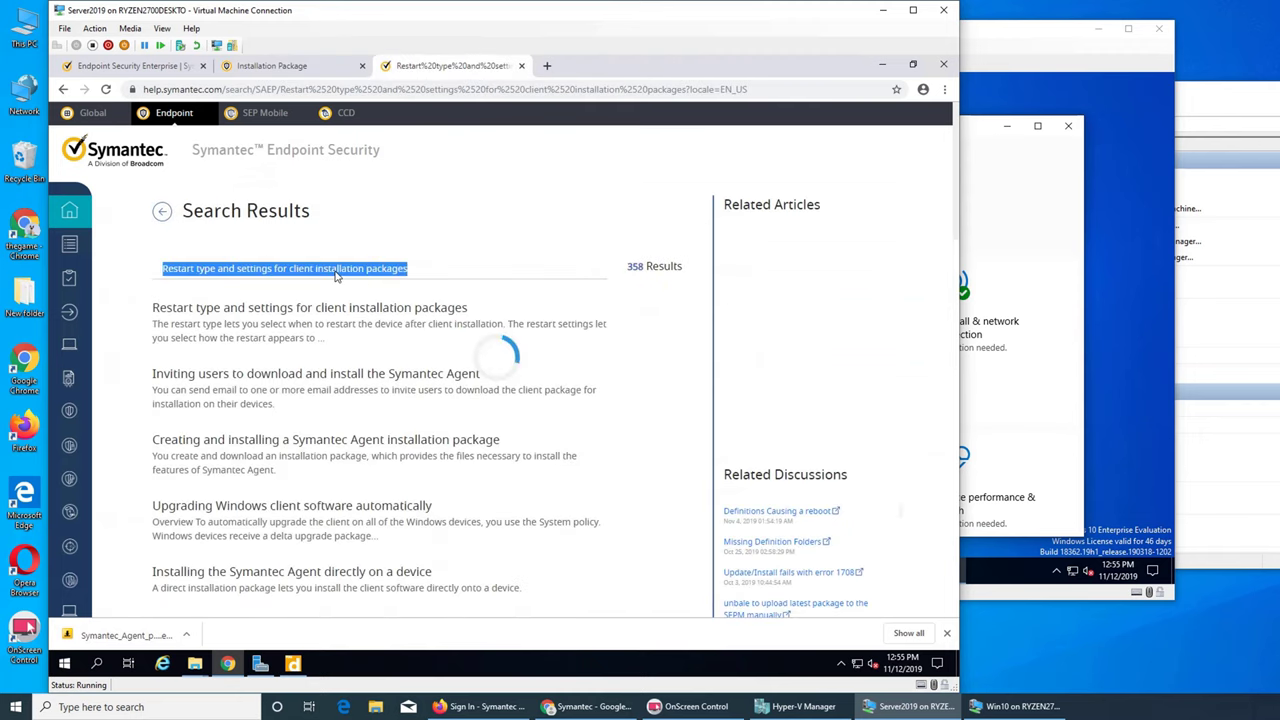
type("error")
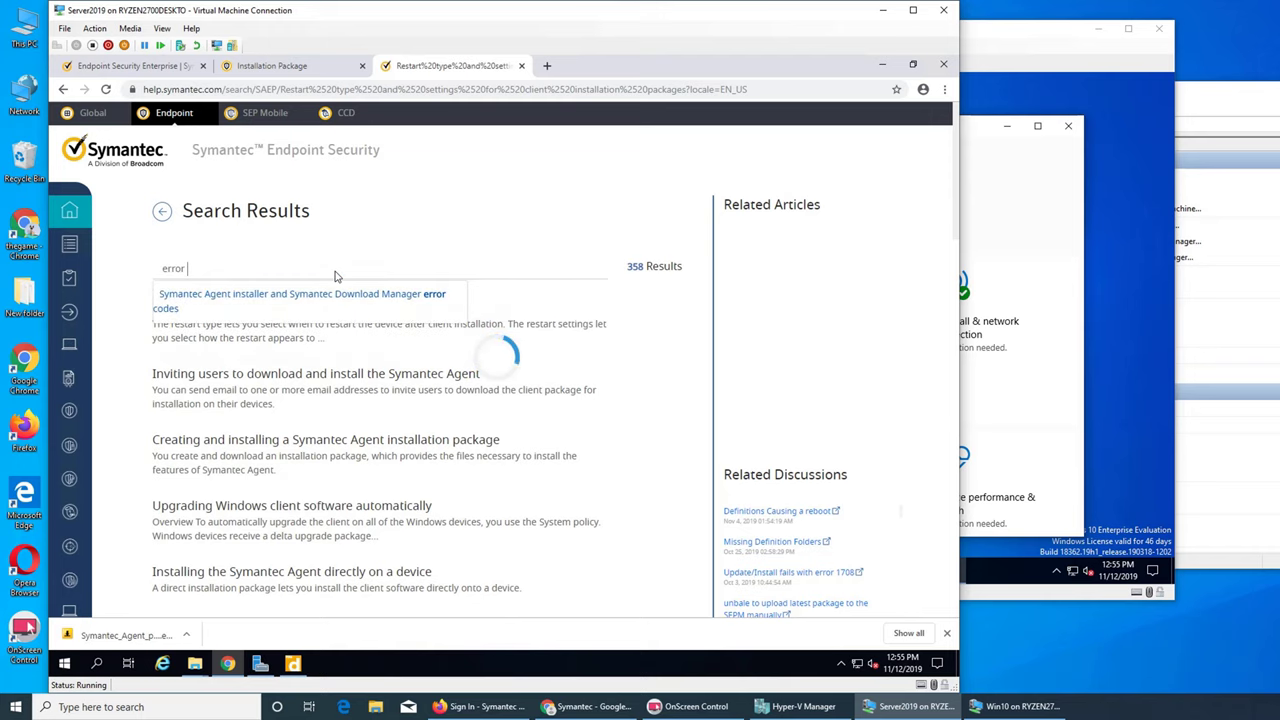
left_click(330, 295)
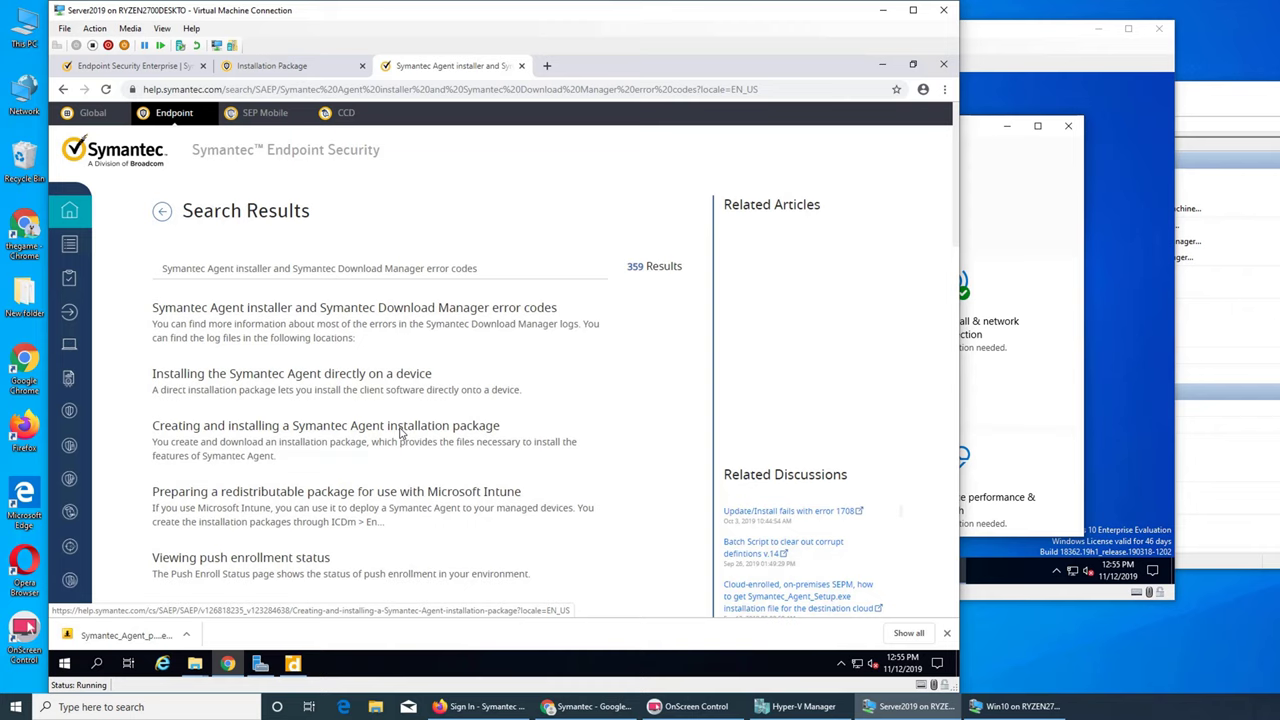
left_click(400, 430)
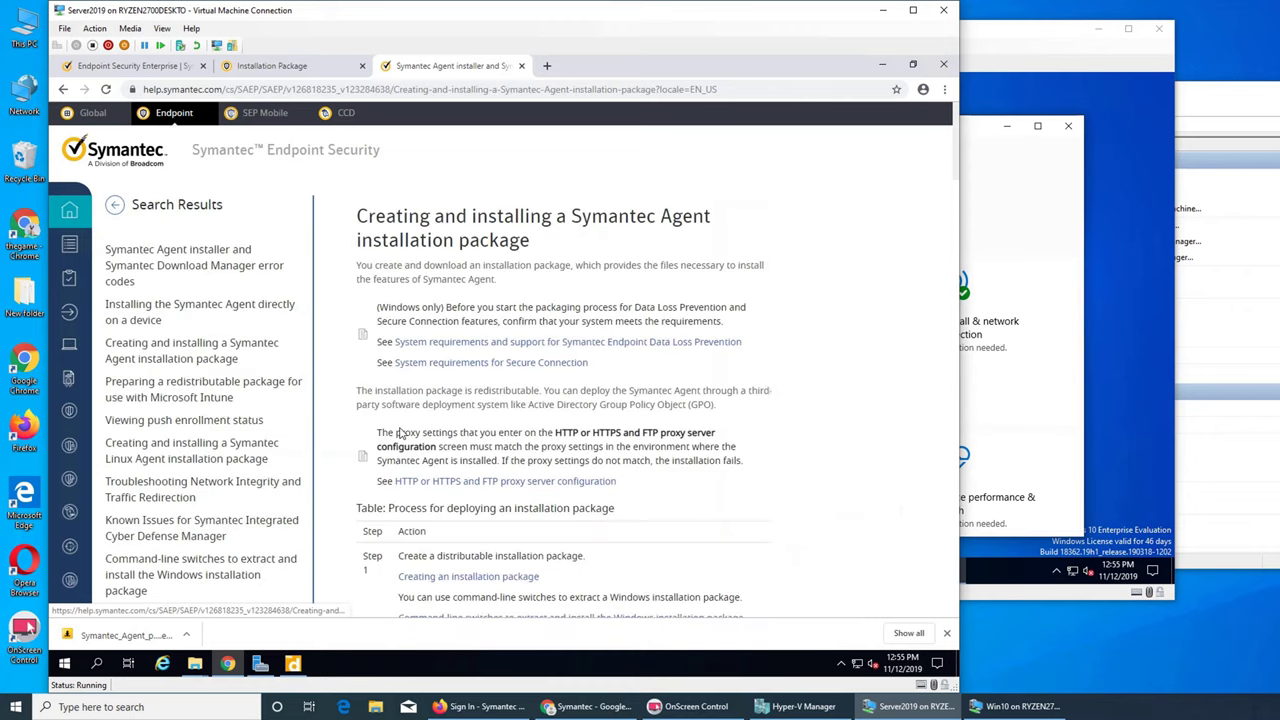
scroll(727, 422, "down", 2)
scroll(727, 422, "down", 6)
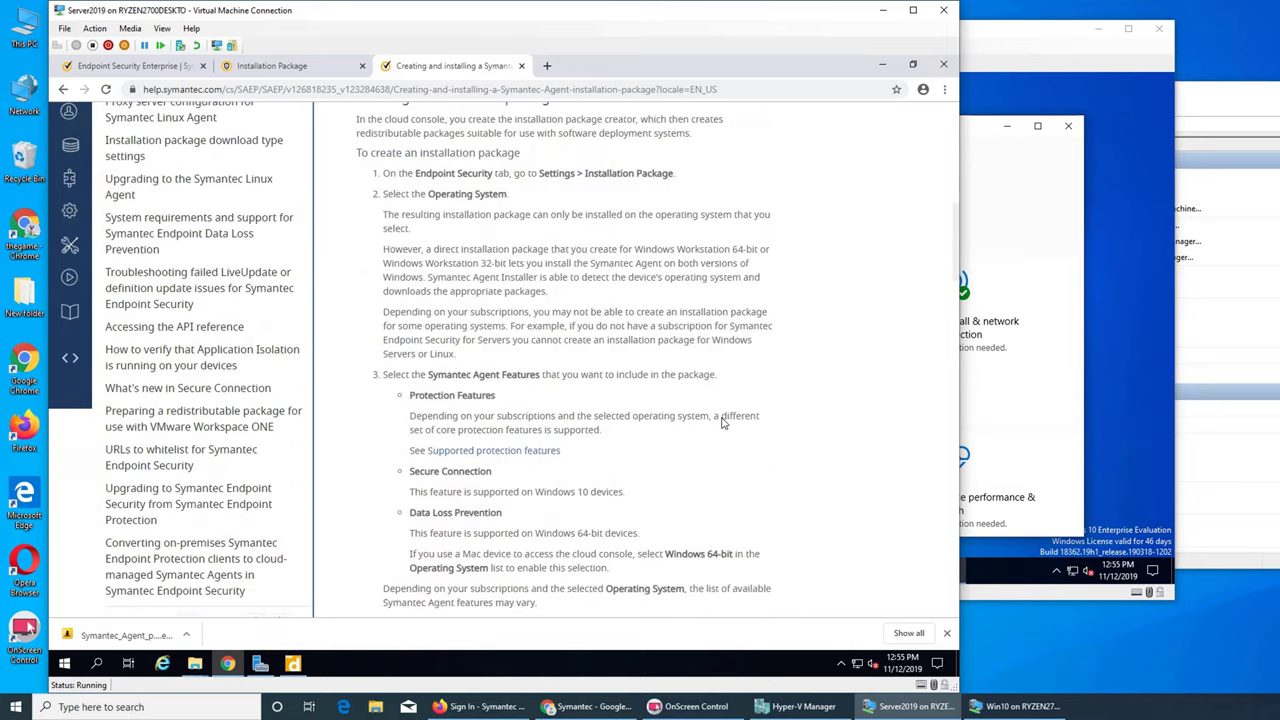
scroll(723, 422, "up", 8)
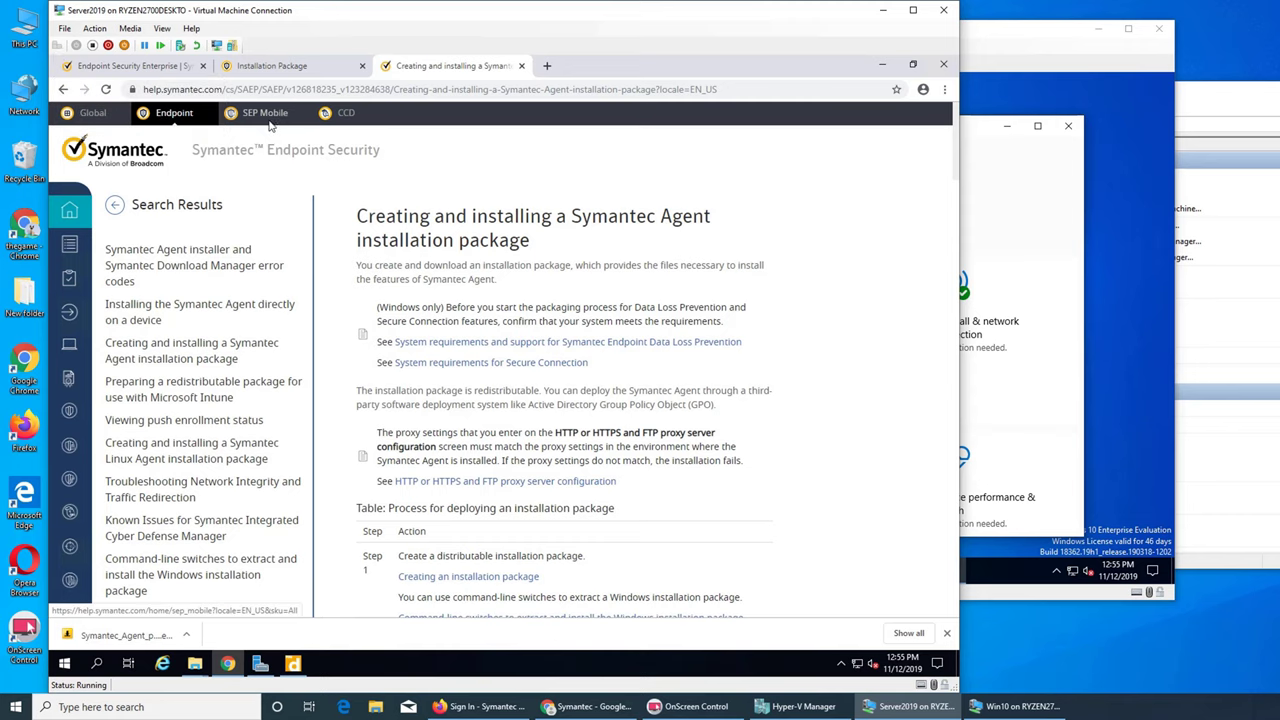
- Return to the results and open the Symantec Agent installer and Download Manager error codes article
left_click(63, 89)
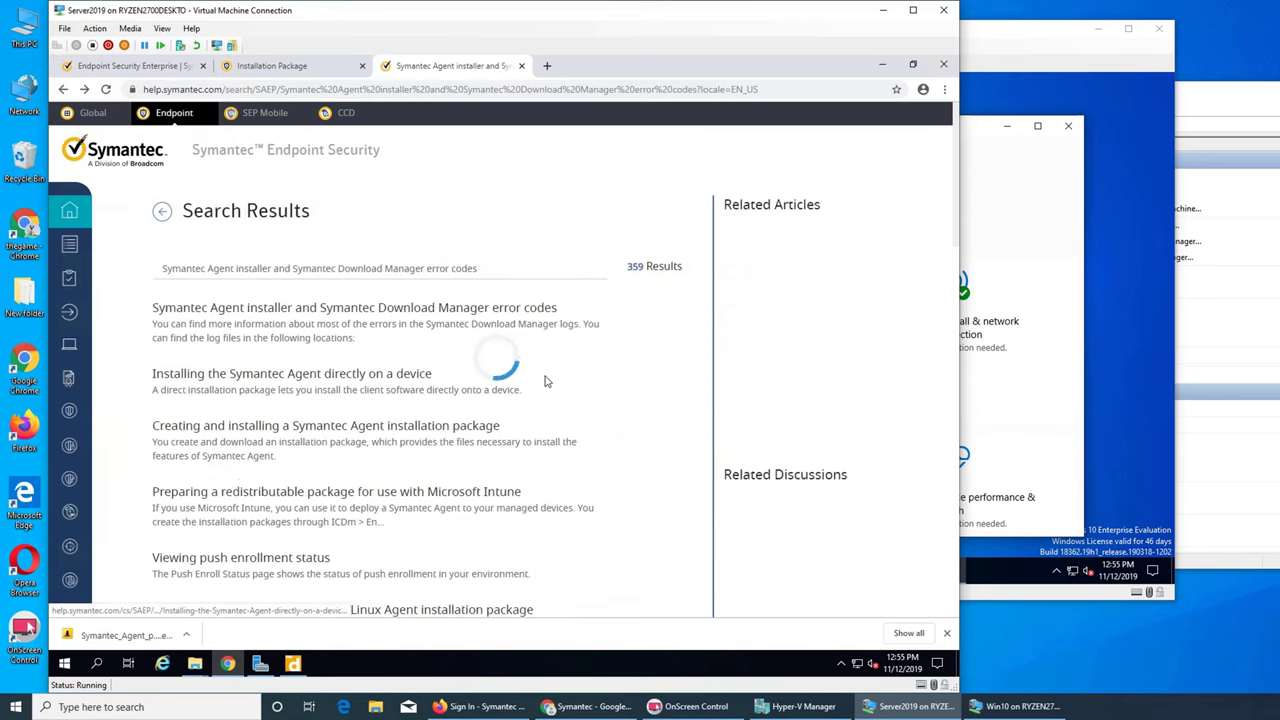
left_click(330, 308)
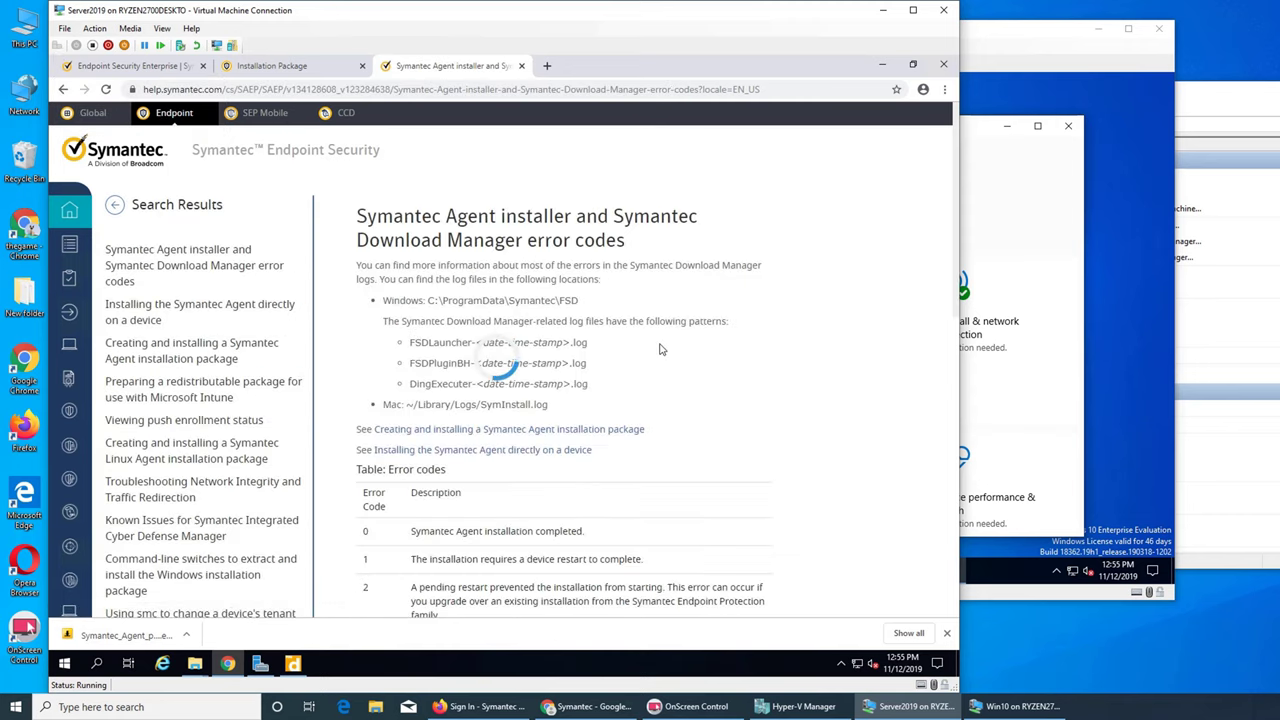
scroll(530, 350, "down", 3)
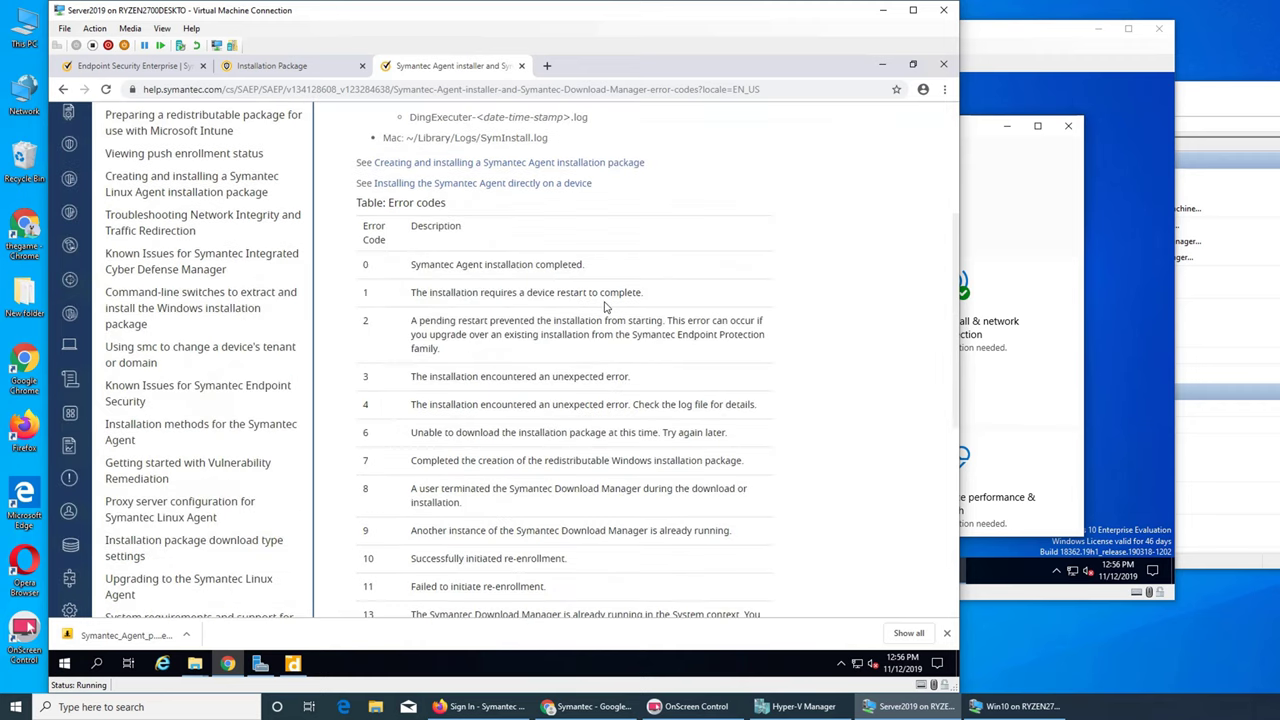
left_click(1110, 344)
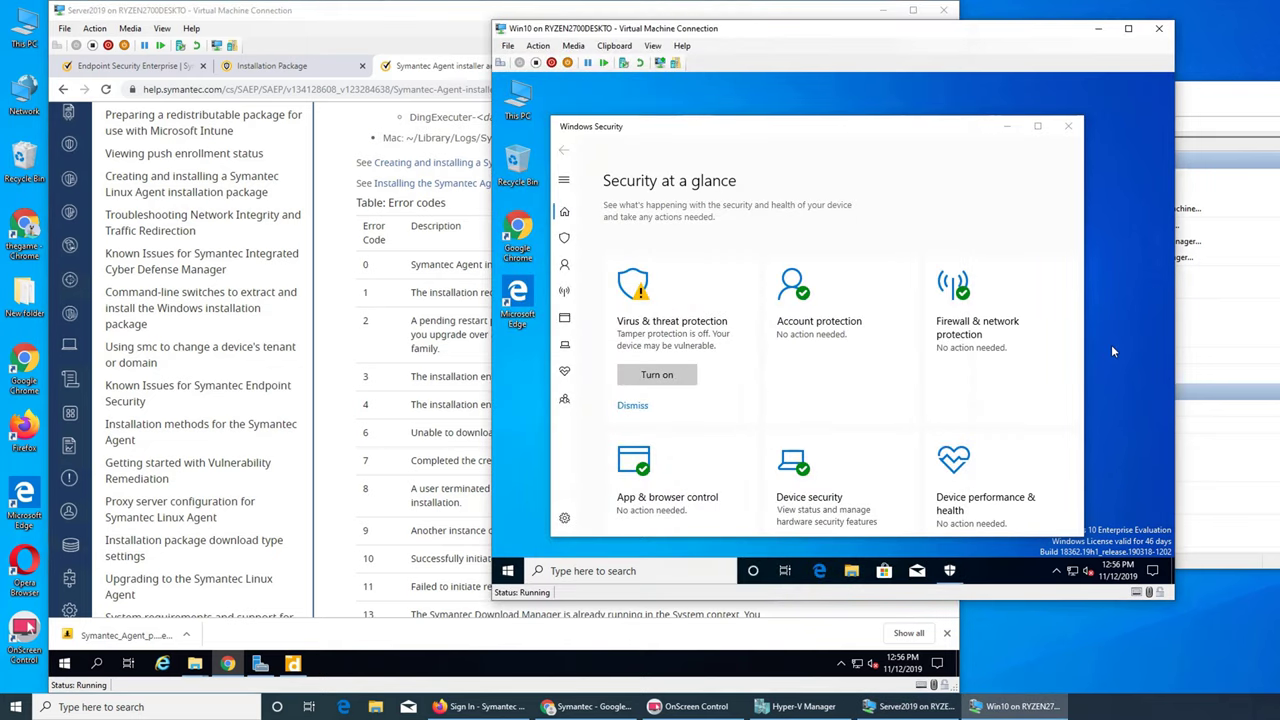
- Close Windows Security on Win10 and restart the VM from Start > Power > Restart
left_click(1068, 126)
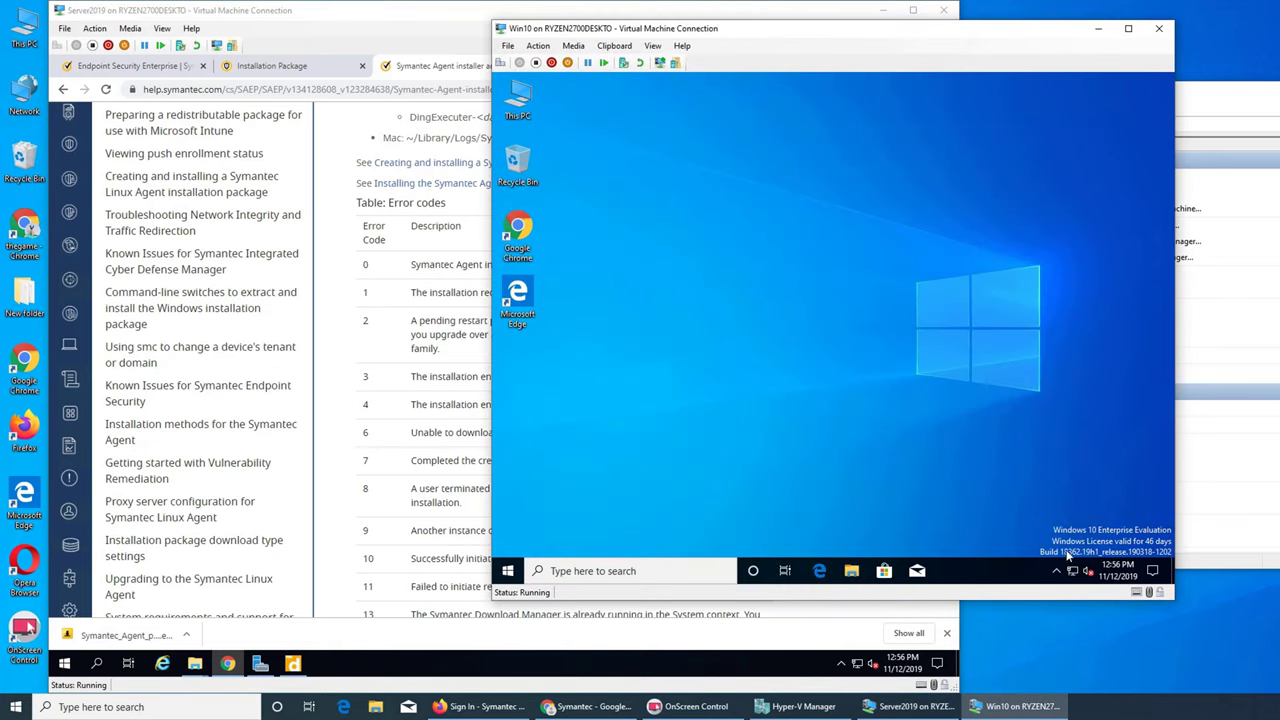
left_click(1072, 572)
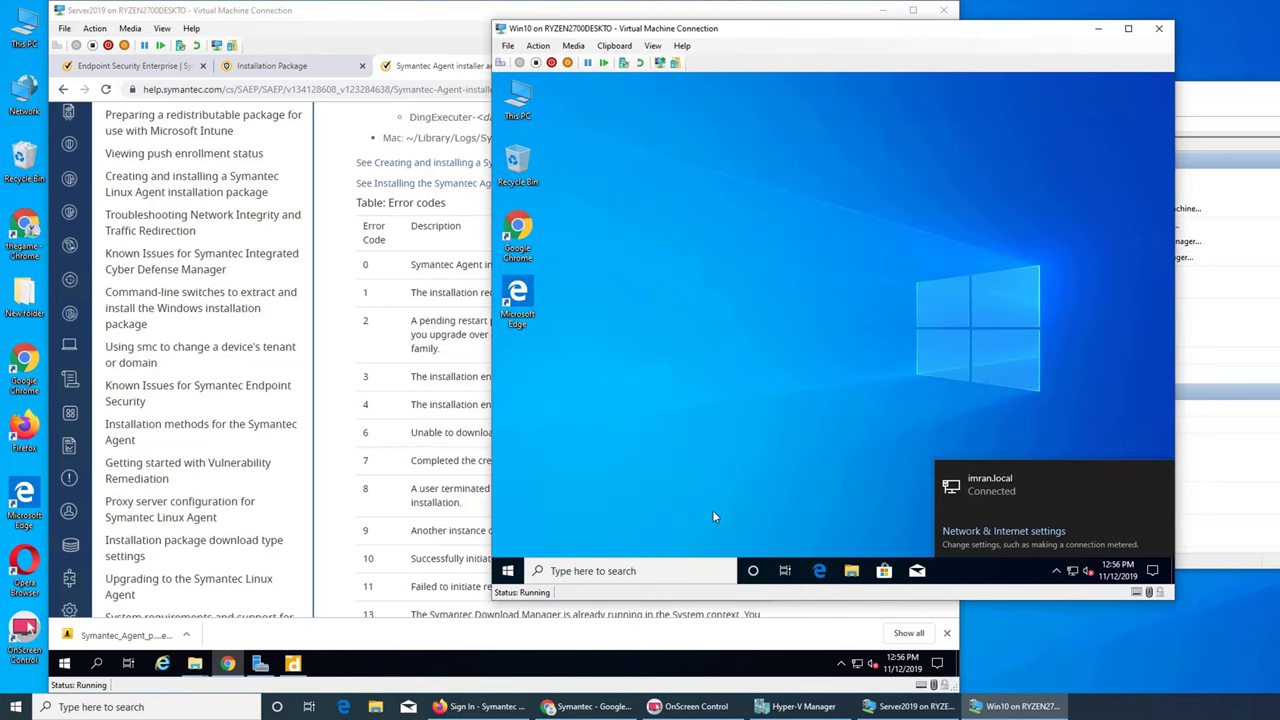
left_click(507, 571)
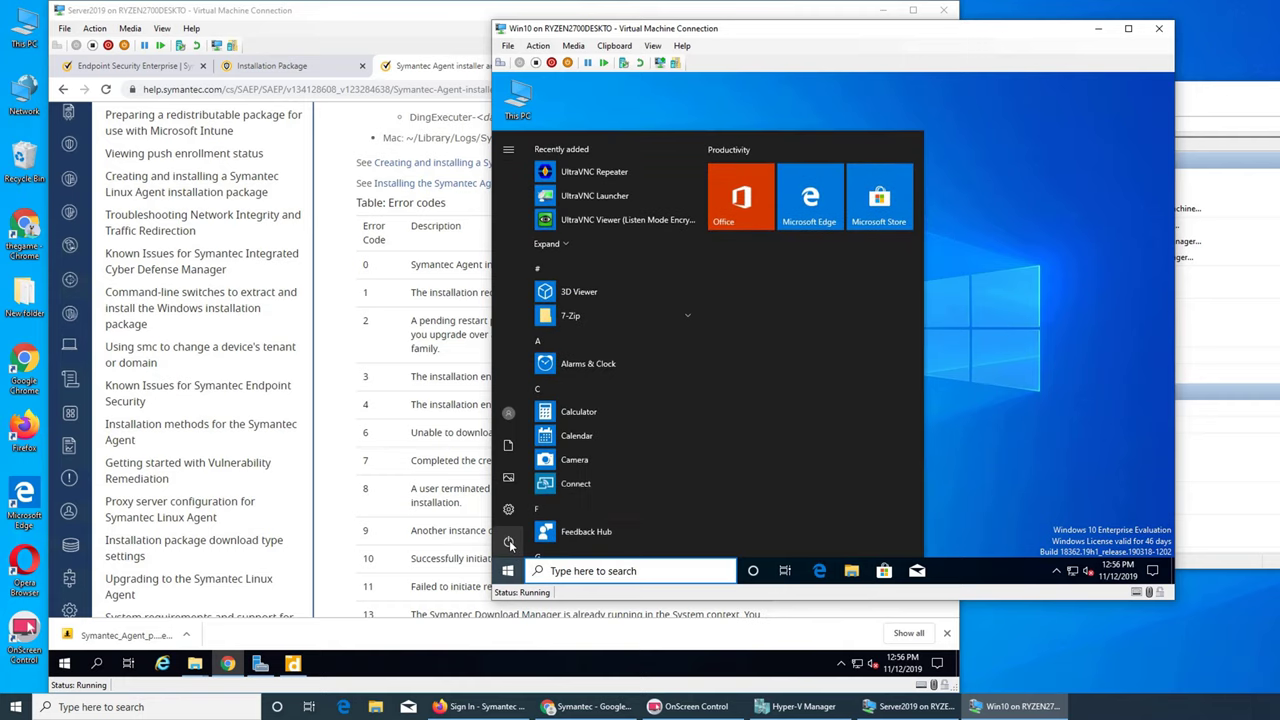
left_click(508, 541)
left_click(532, 509)
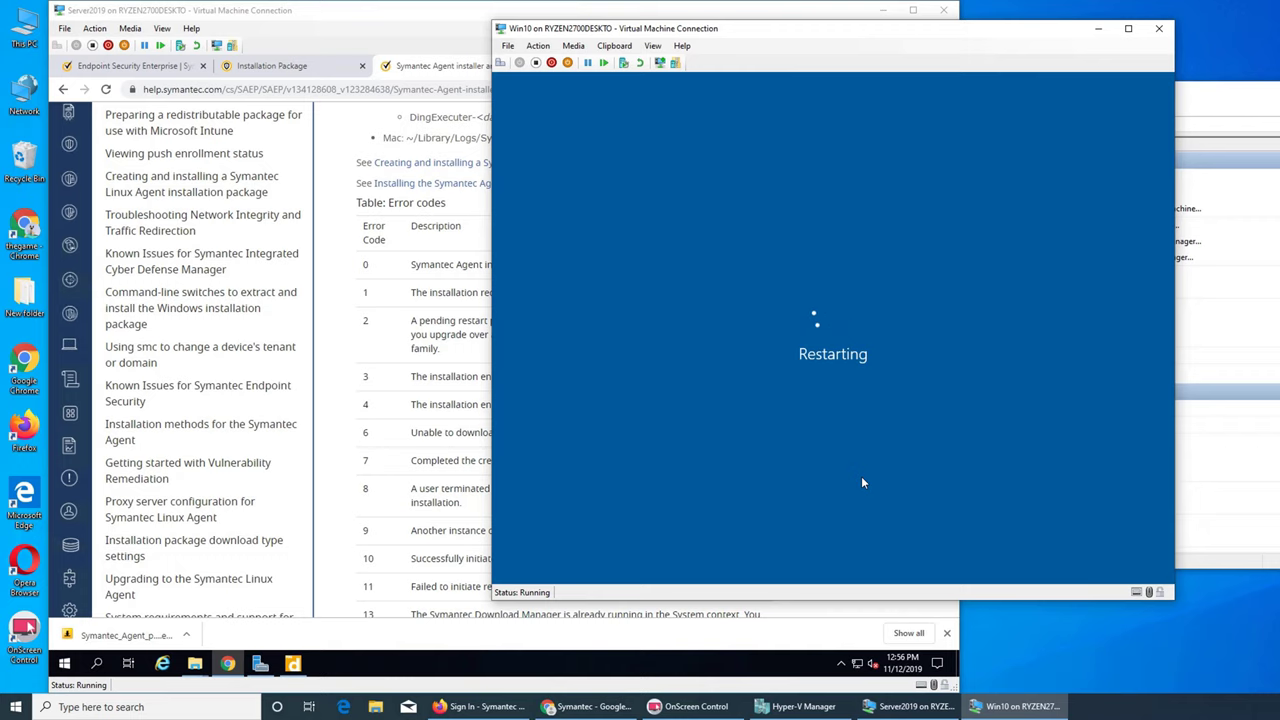
- Watch the Win10 reboot, then return to Server2019's Symantec x64 folder
left_click(421, 300)
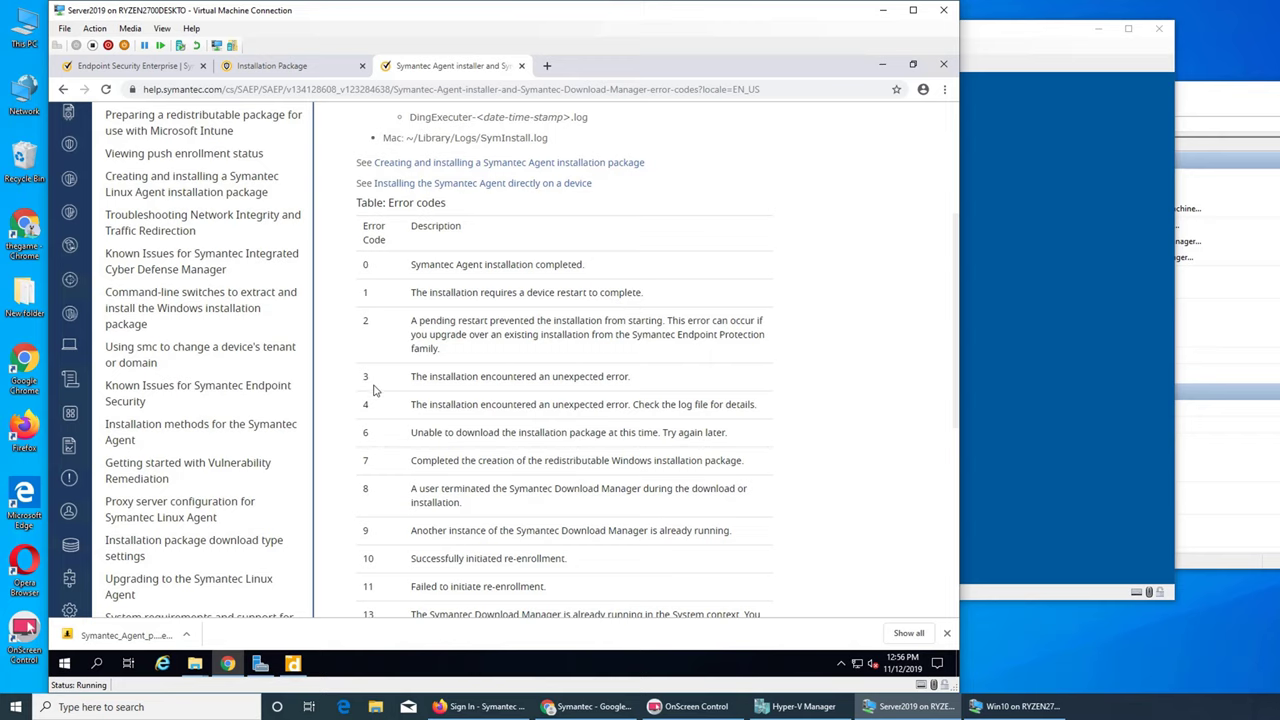
left_click(1078, 306)
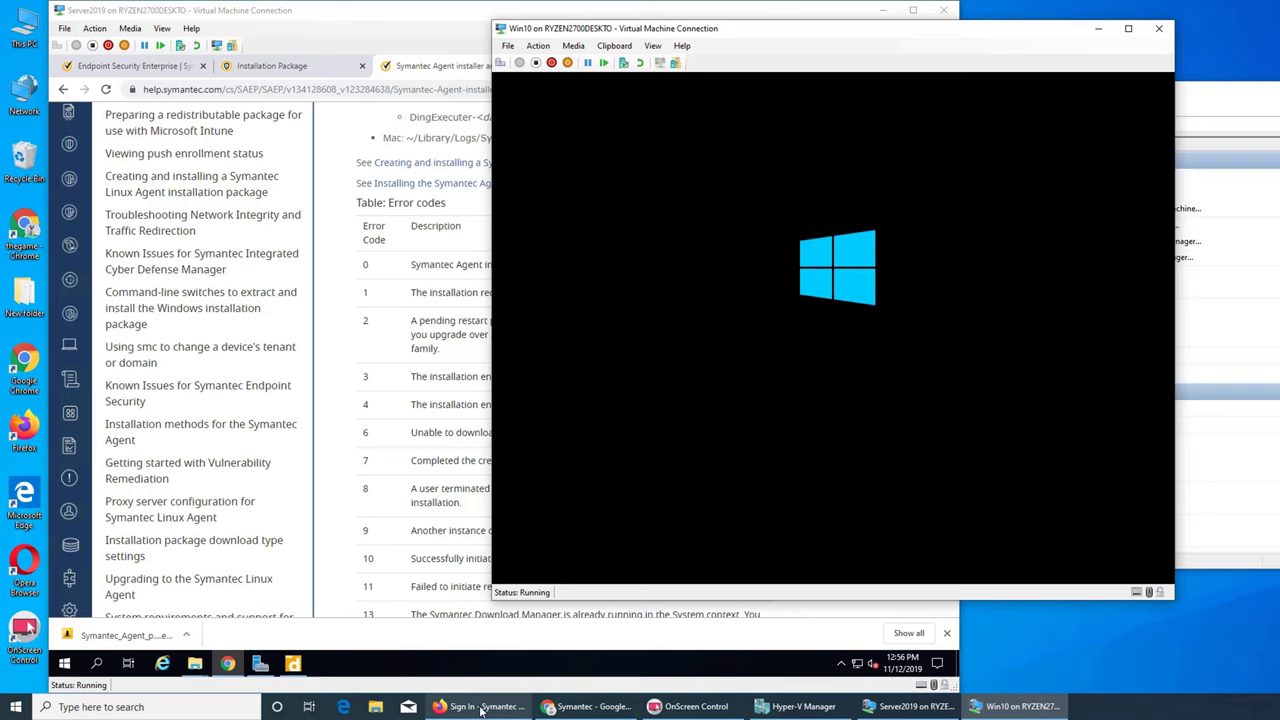
left_click(905, 706)
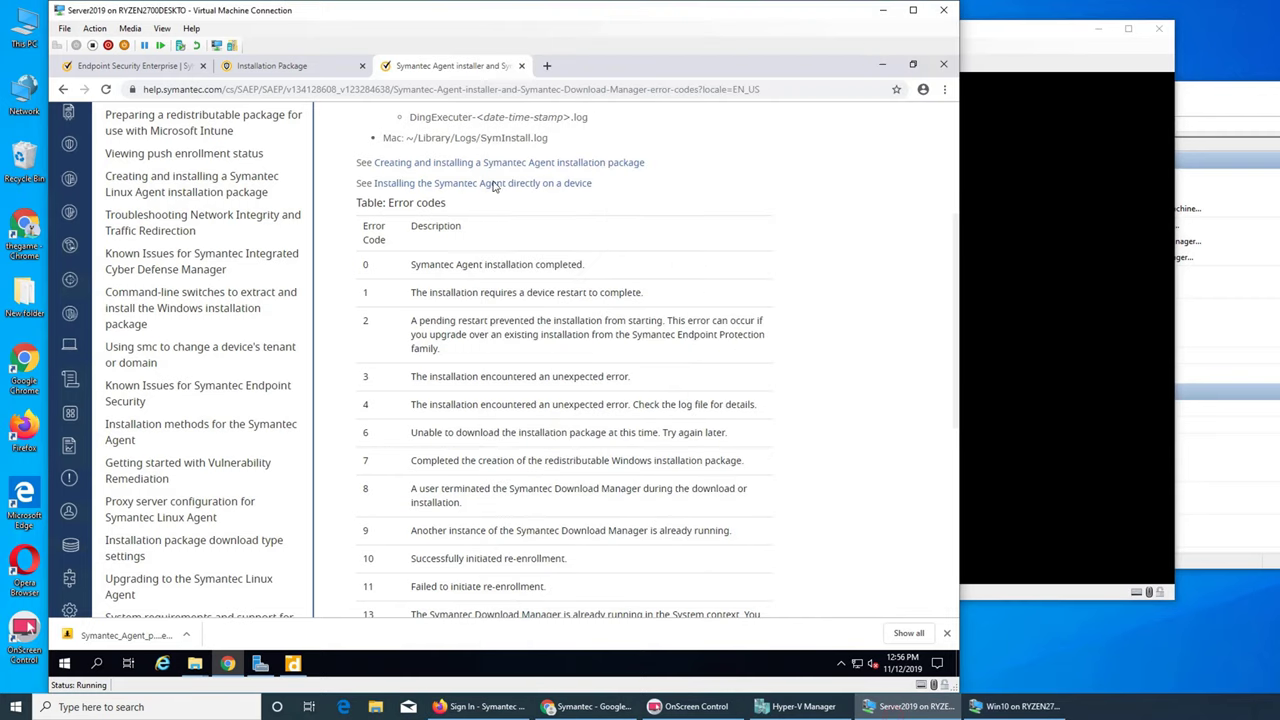
left_click(882, 64)
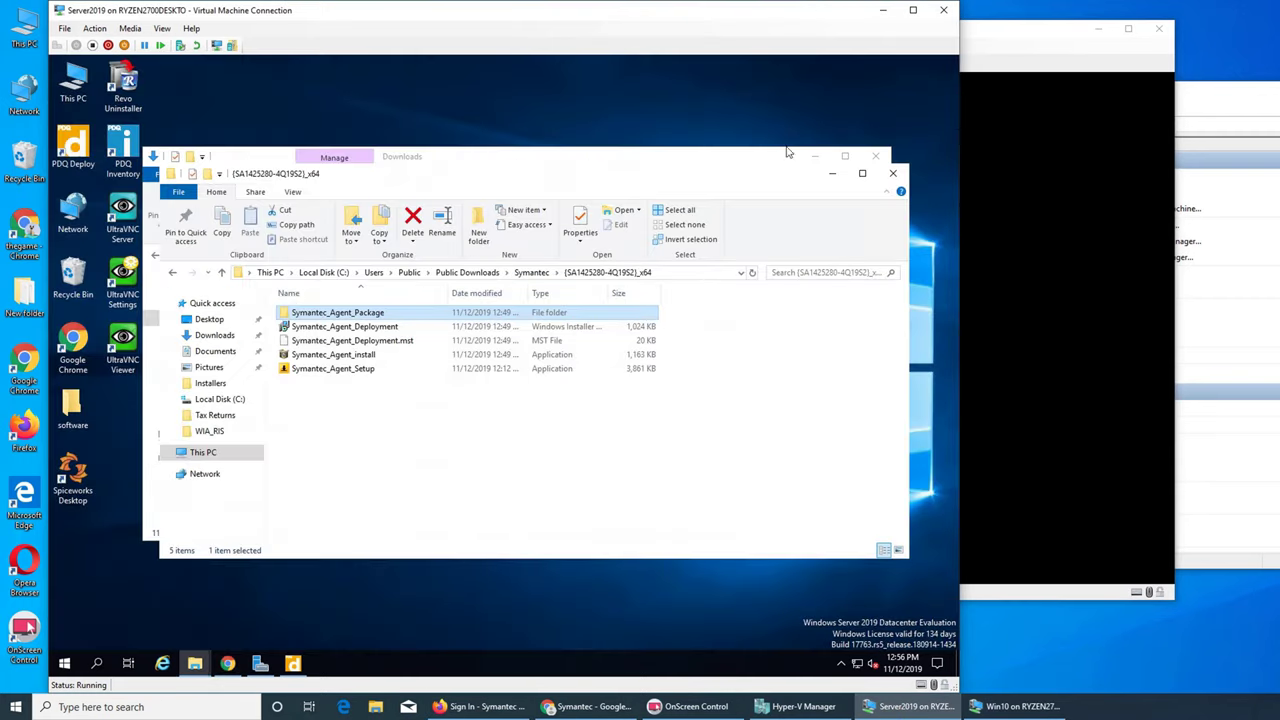
- Review the errors of Deployments 1–3 in PDQ Deploy, including Access Denied and MSI Error 1603
left_click(292, 663)
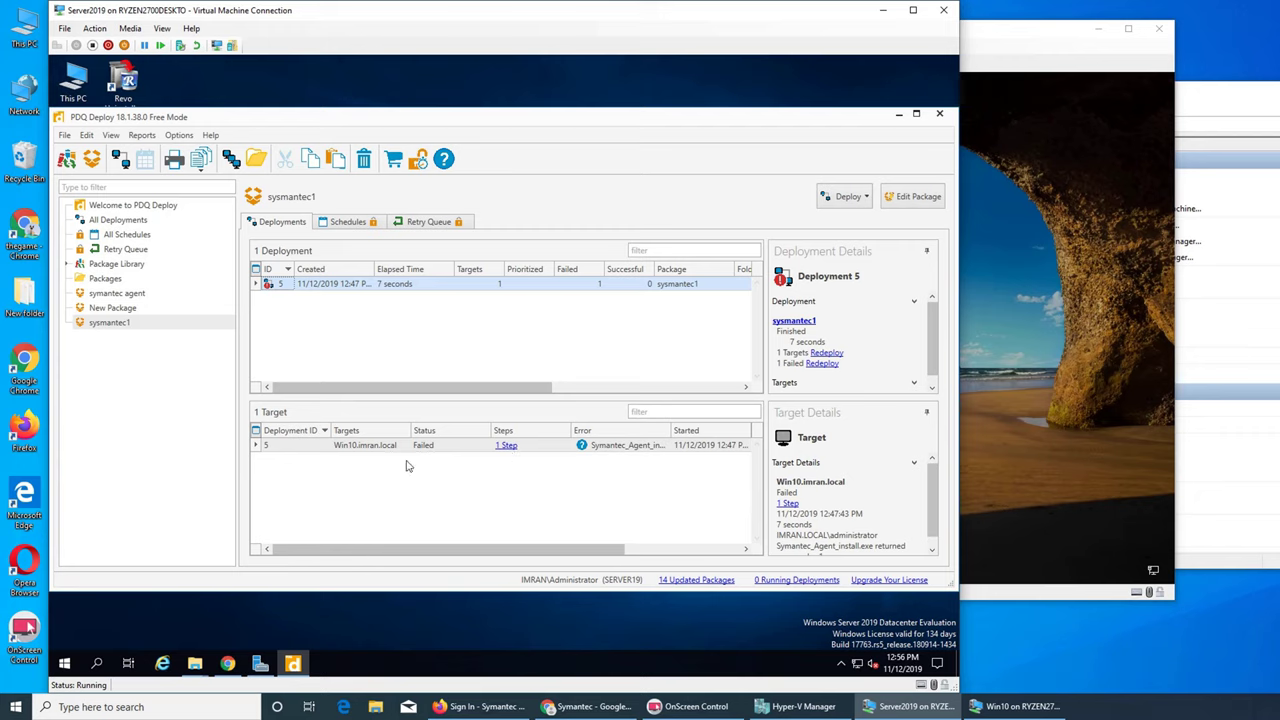
left_click(134, 310)
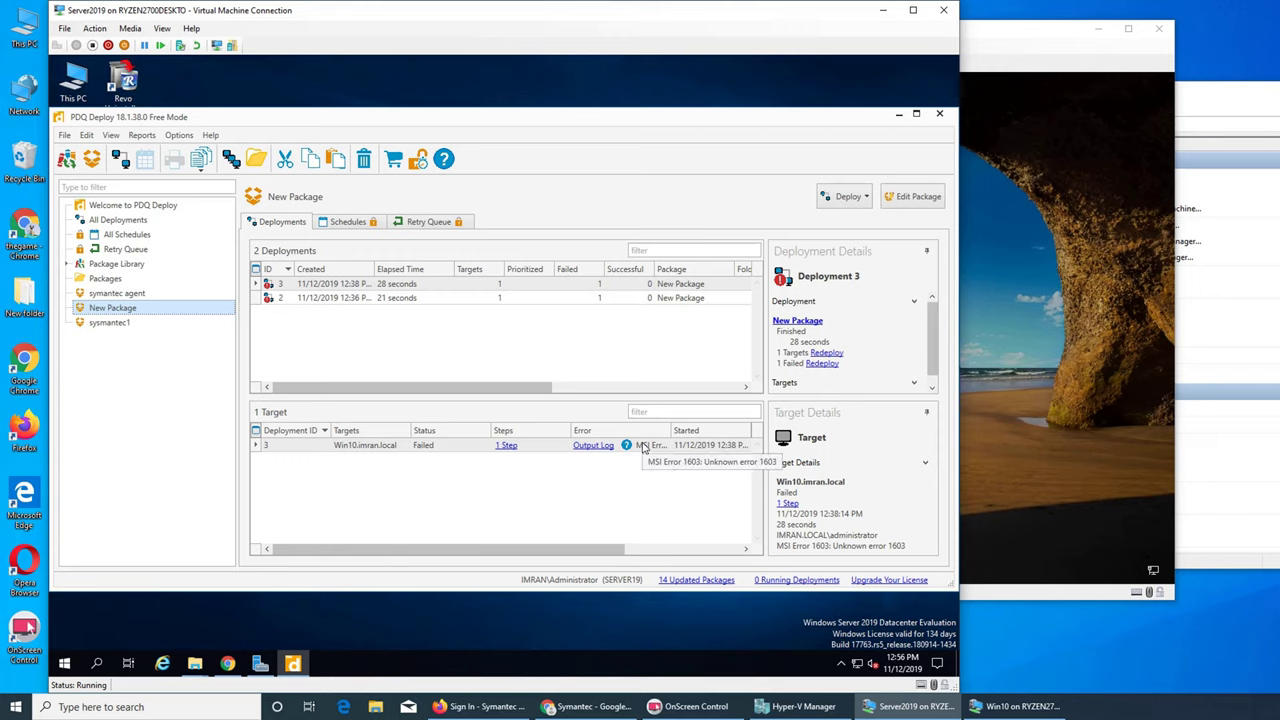
left_click(125, 296)
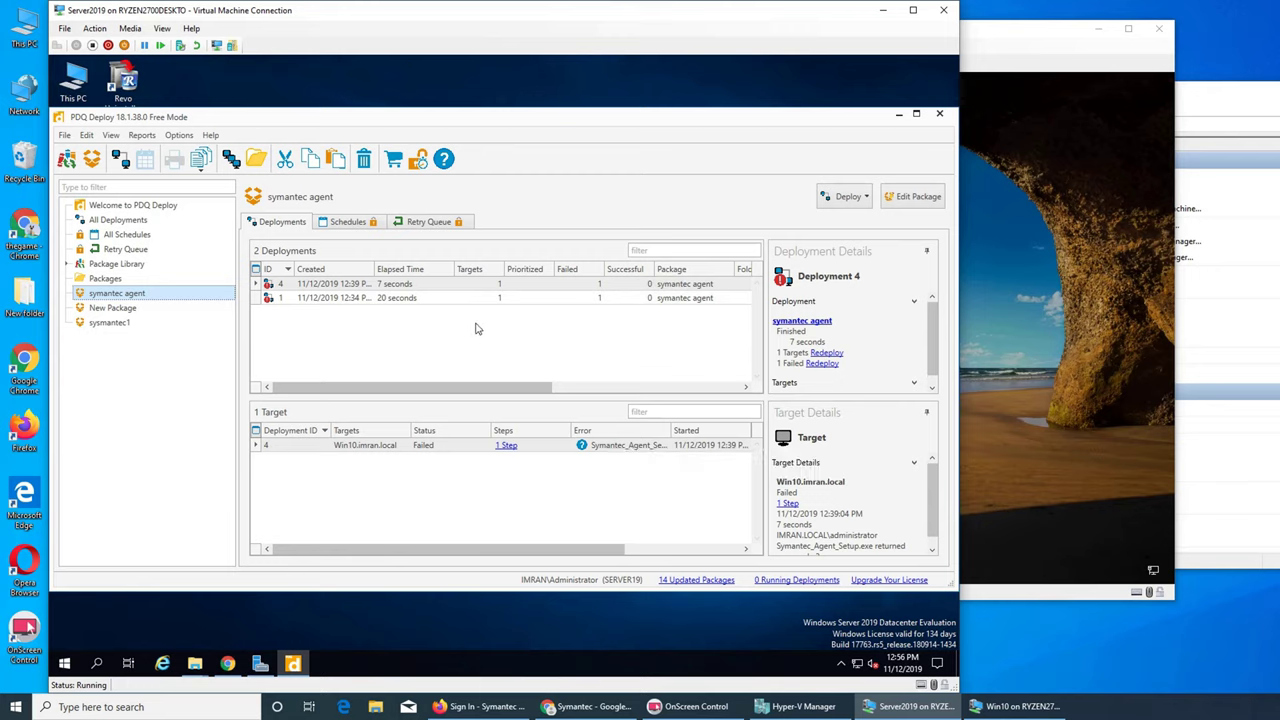
left_click(400, 298)
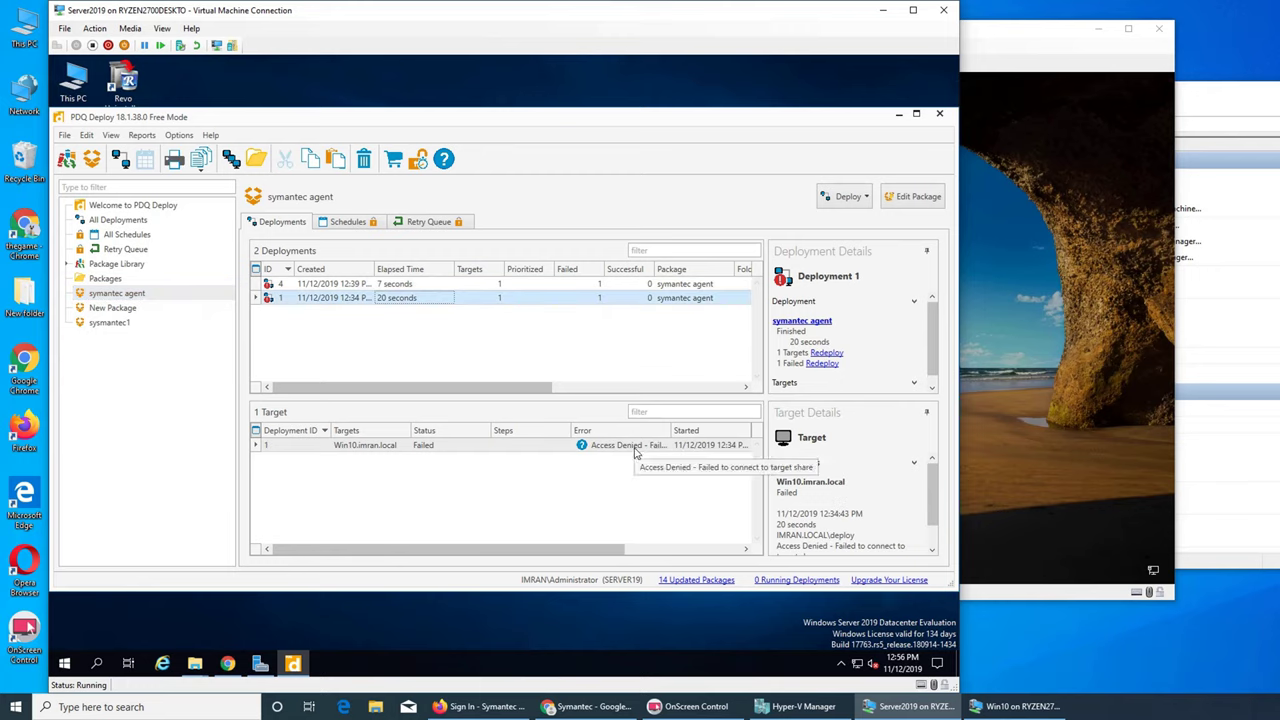
left_click(122, 309)
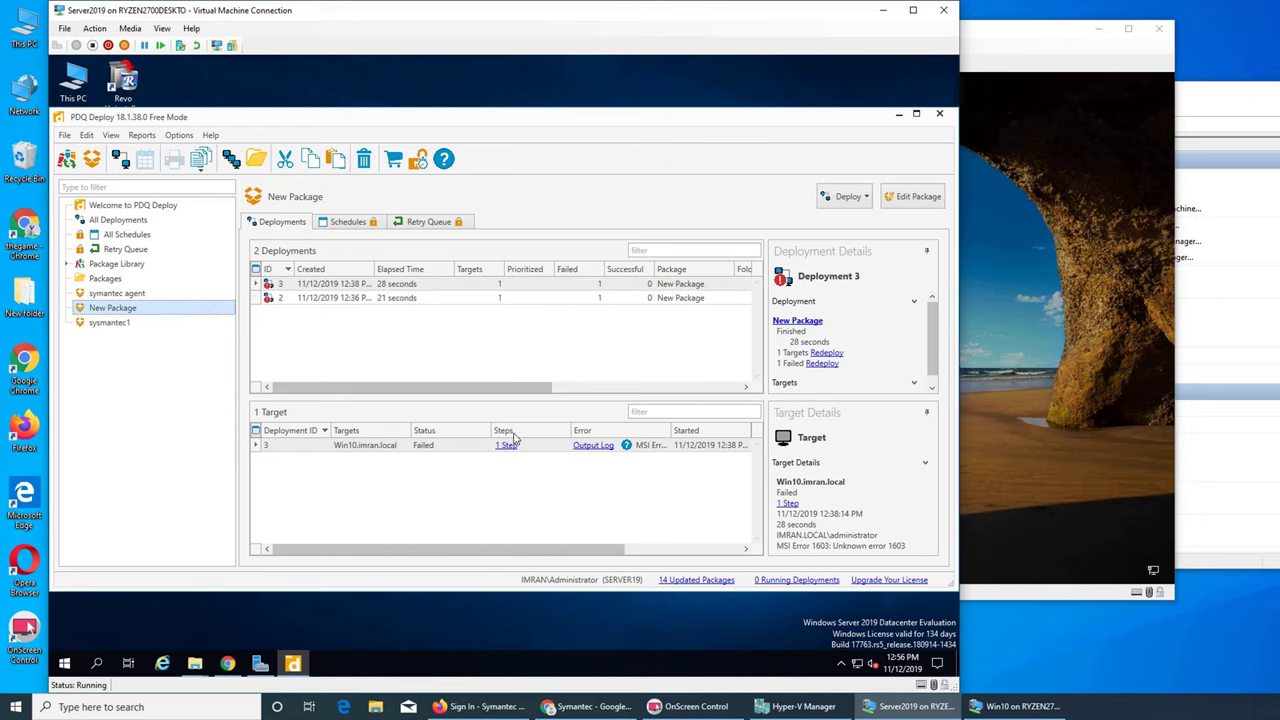
left_click(395, 304)
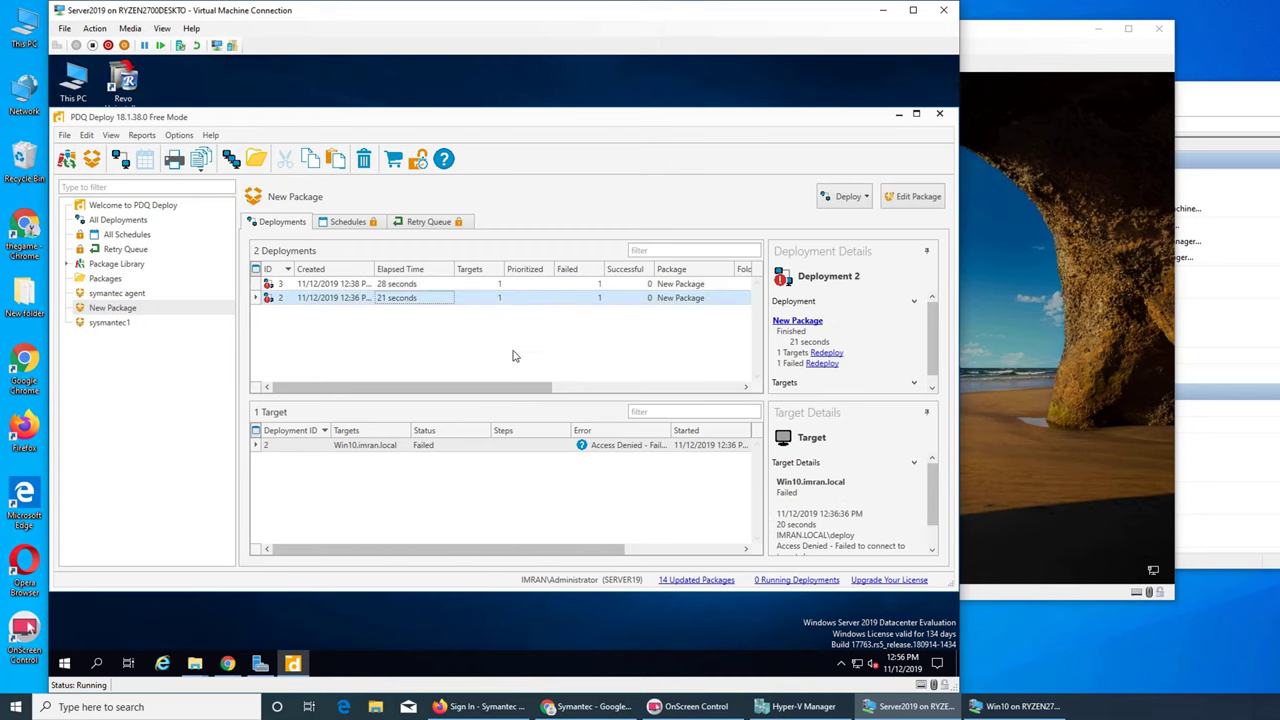
left_click(405, 286)
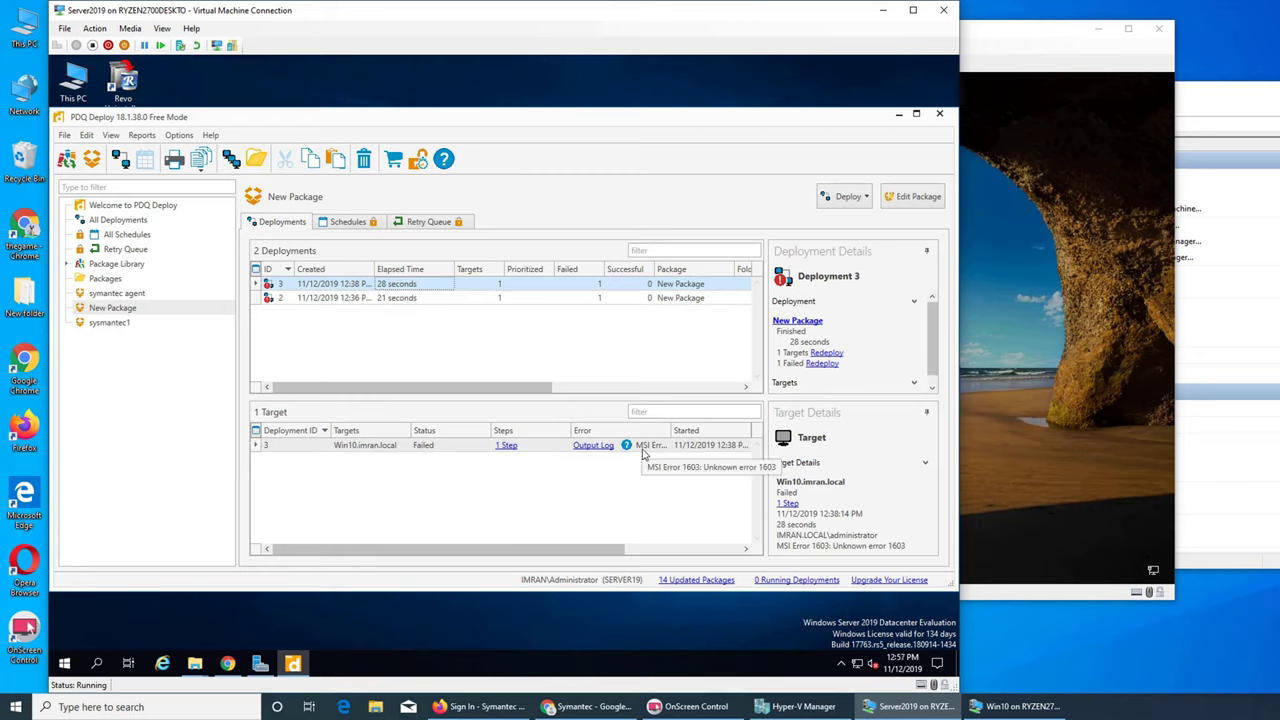
- Read Deployment 3's install output log to its failing end, then check sysmantec1's failed Deployment 5
left_click(602, 447)
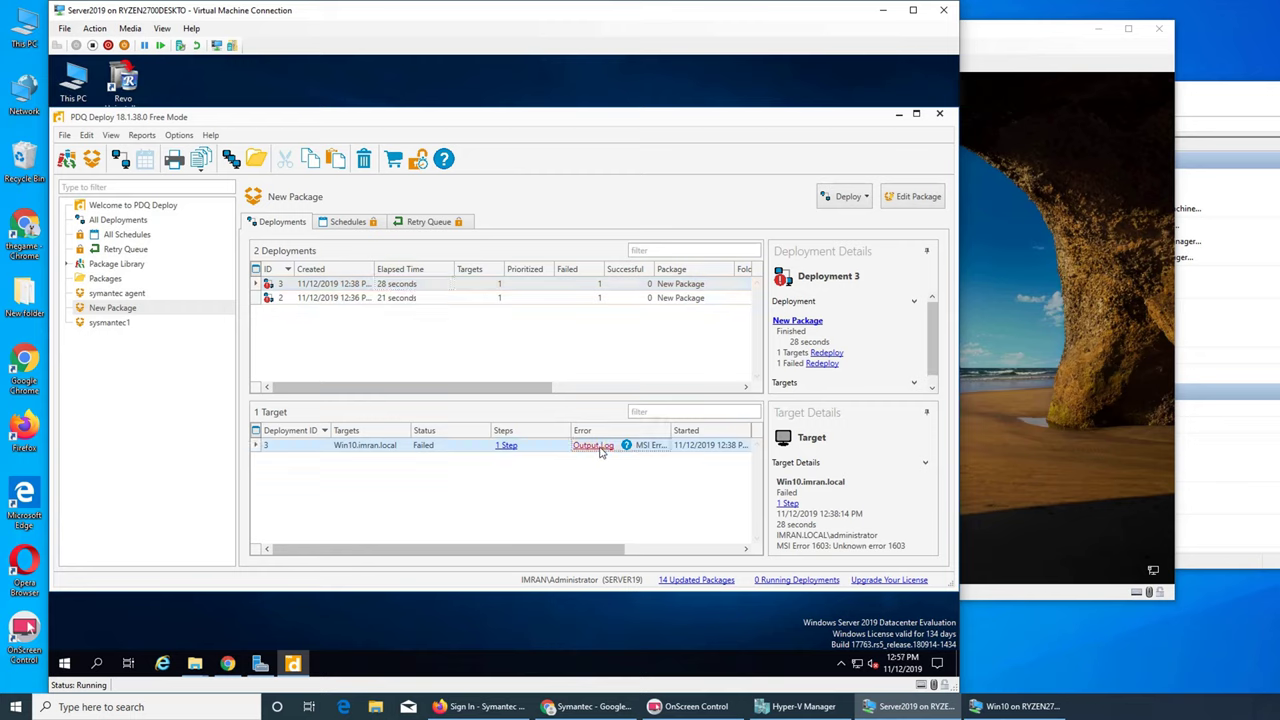
scroll(600, 330, "down", 14)
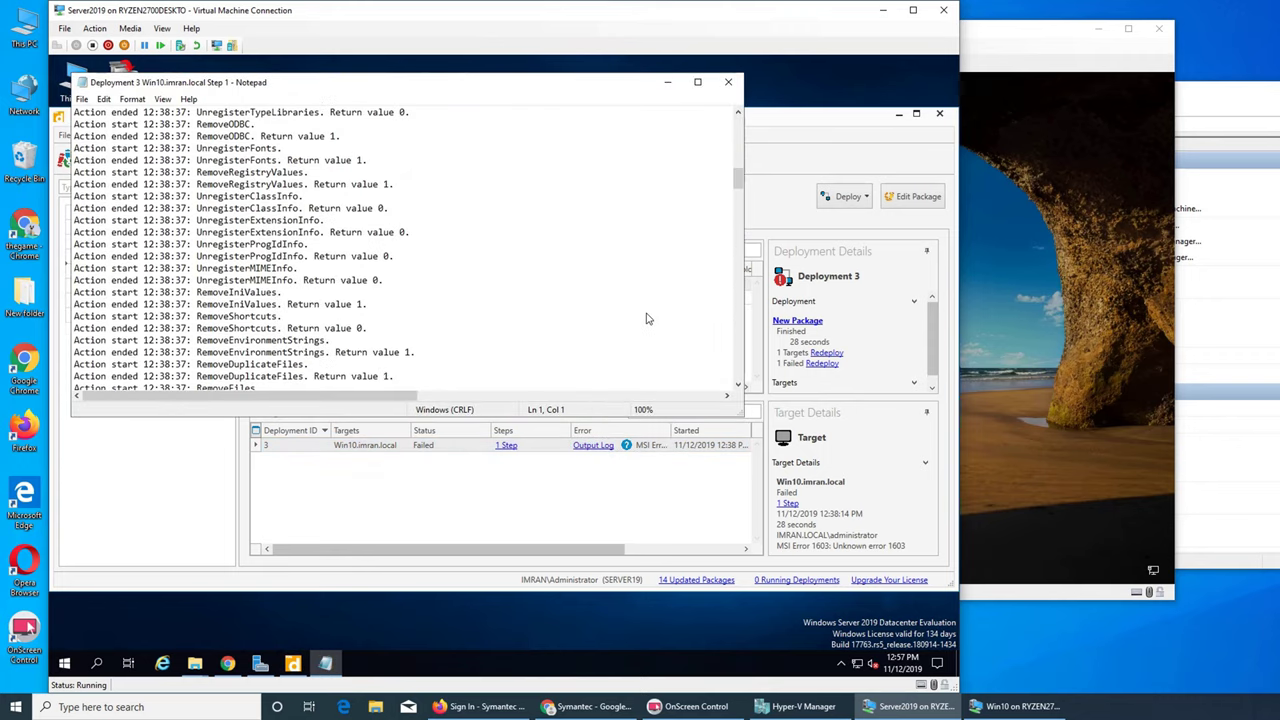
scroll(739, 228, "down", 3)
scroll(739, 228, "up", 5)
left_click_drag(738, 185, 738, 370)
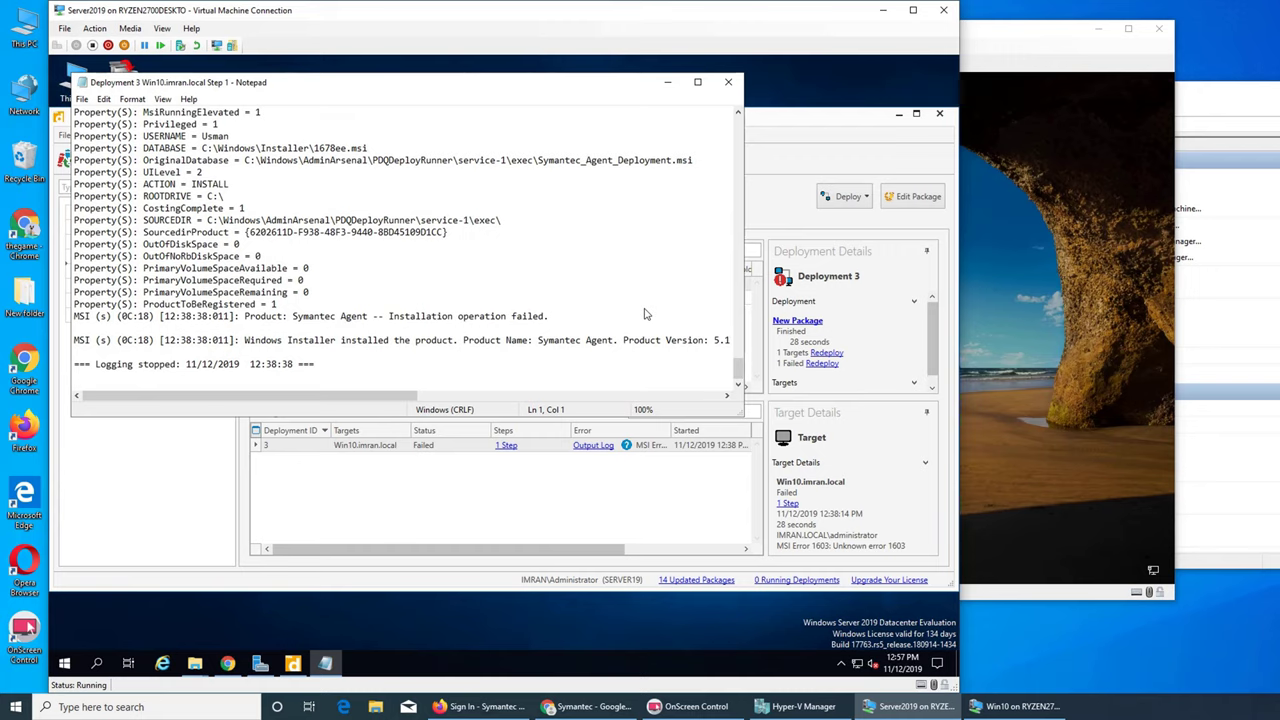
left_click(728, 82)
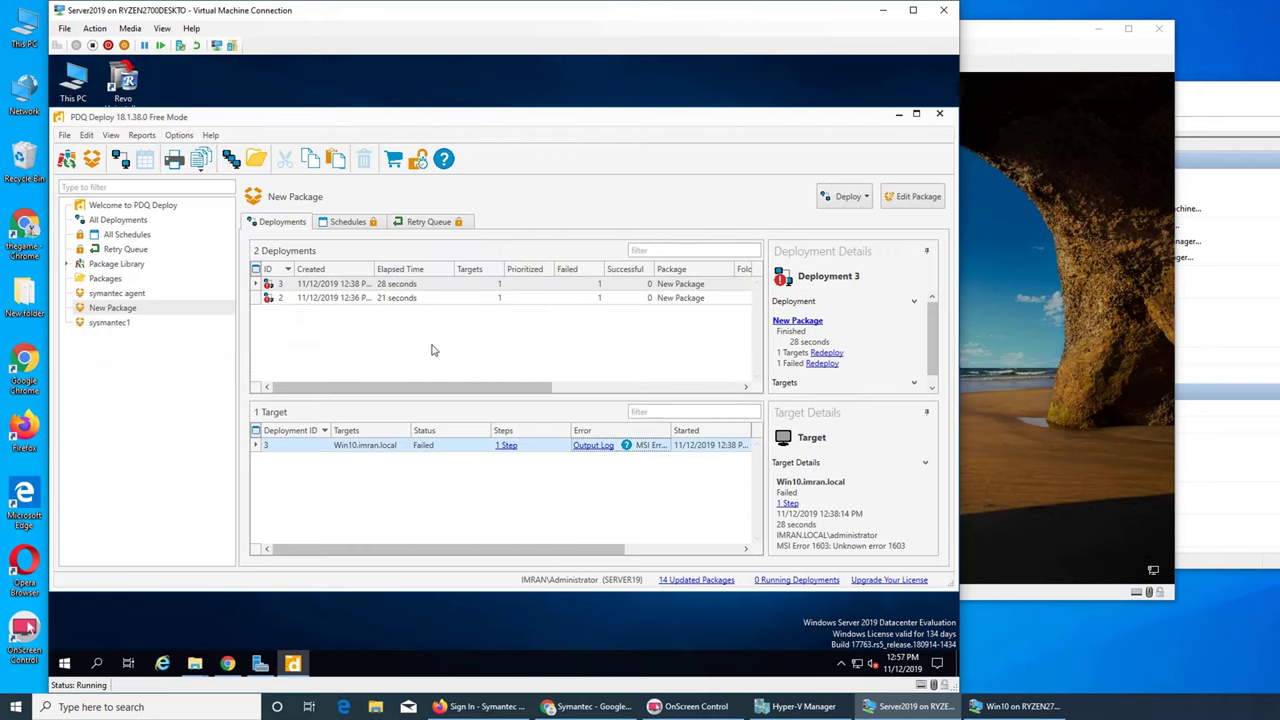
left_click(110, 324)
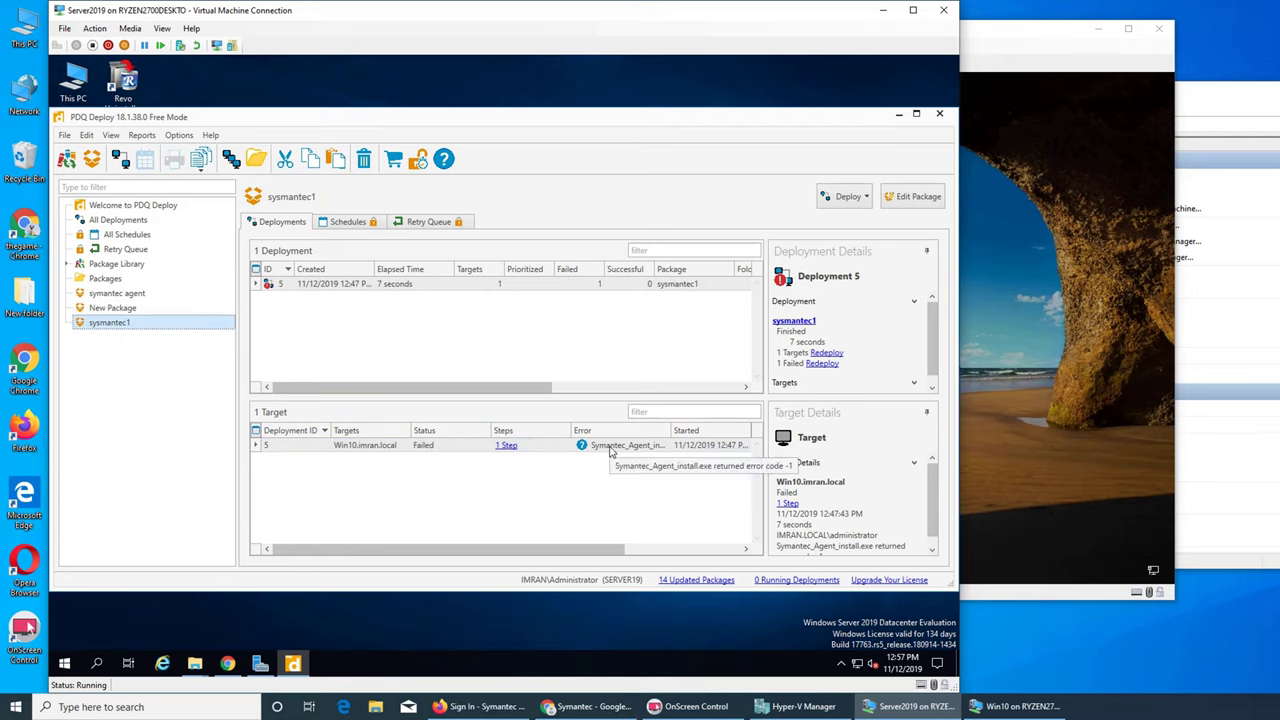
left_click(882, 11)
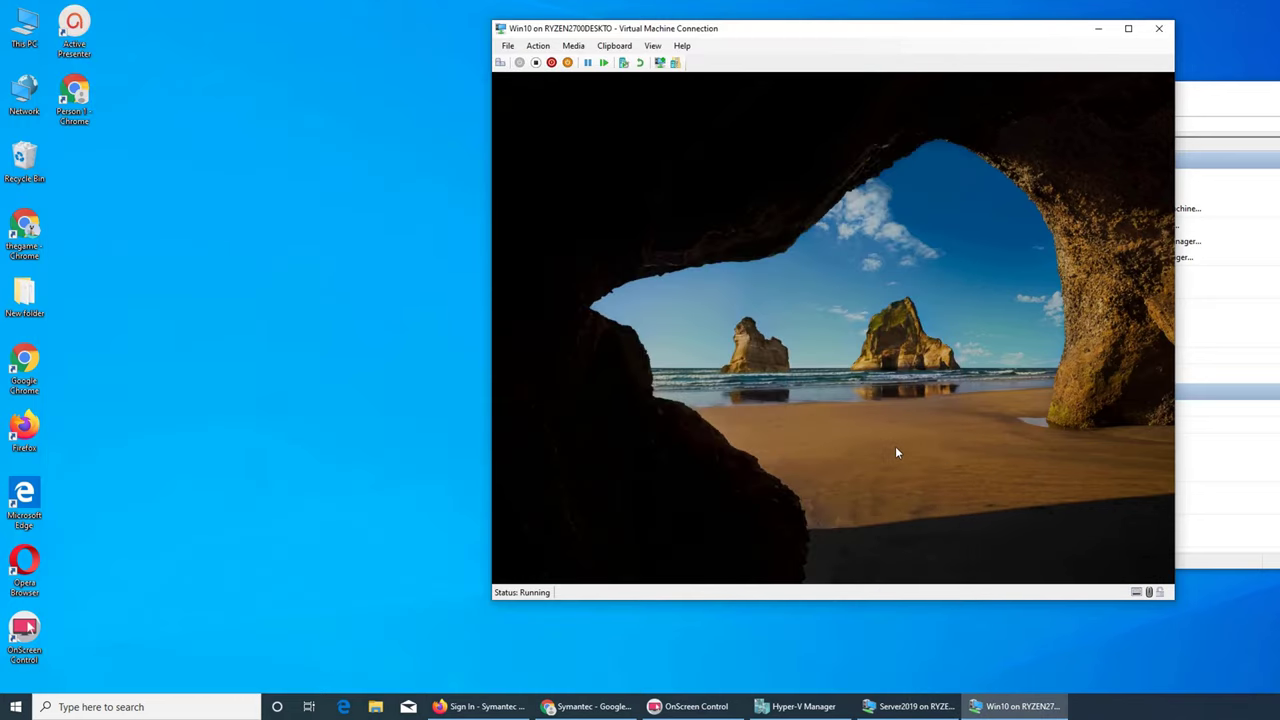
- Sign in to the Win10 VM with the account password, then return to the Server2019 VM
left_click(896, 449)
type("p")
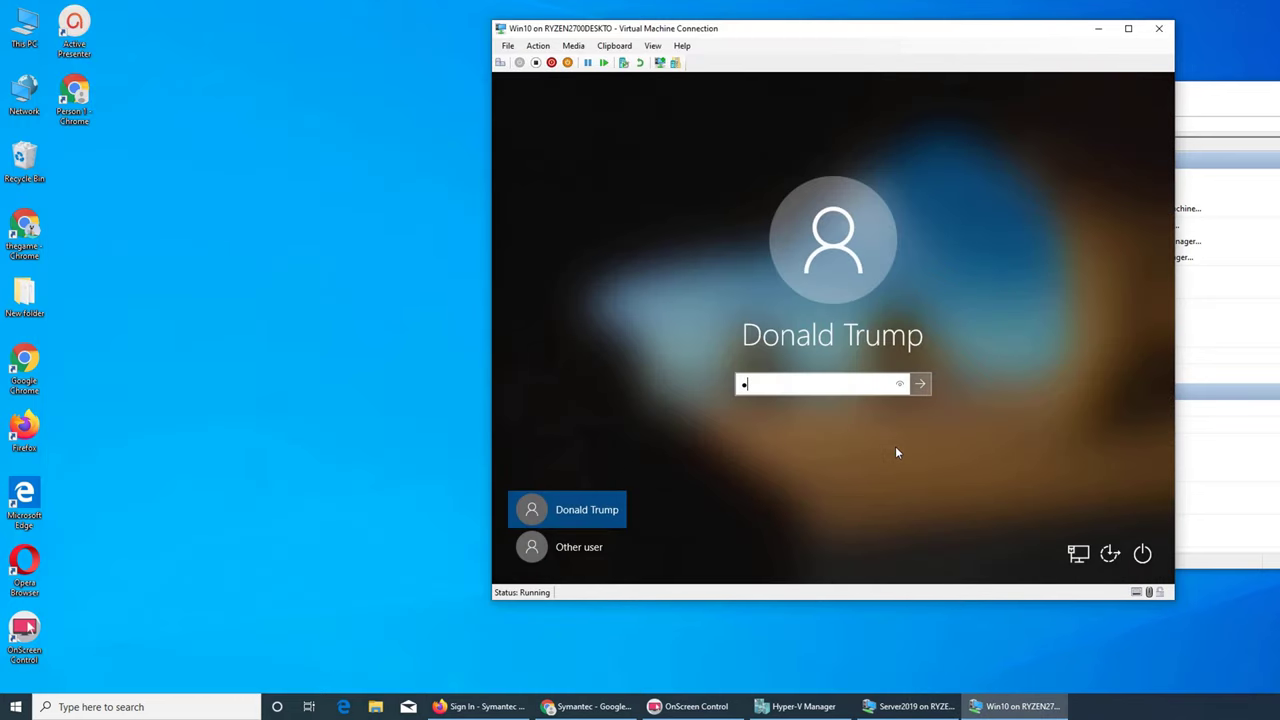
key("BackSpace")
type("password123")
key("Return")
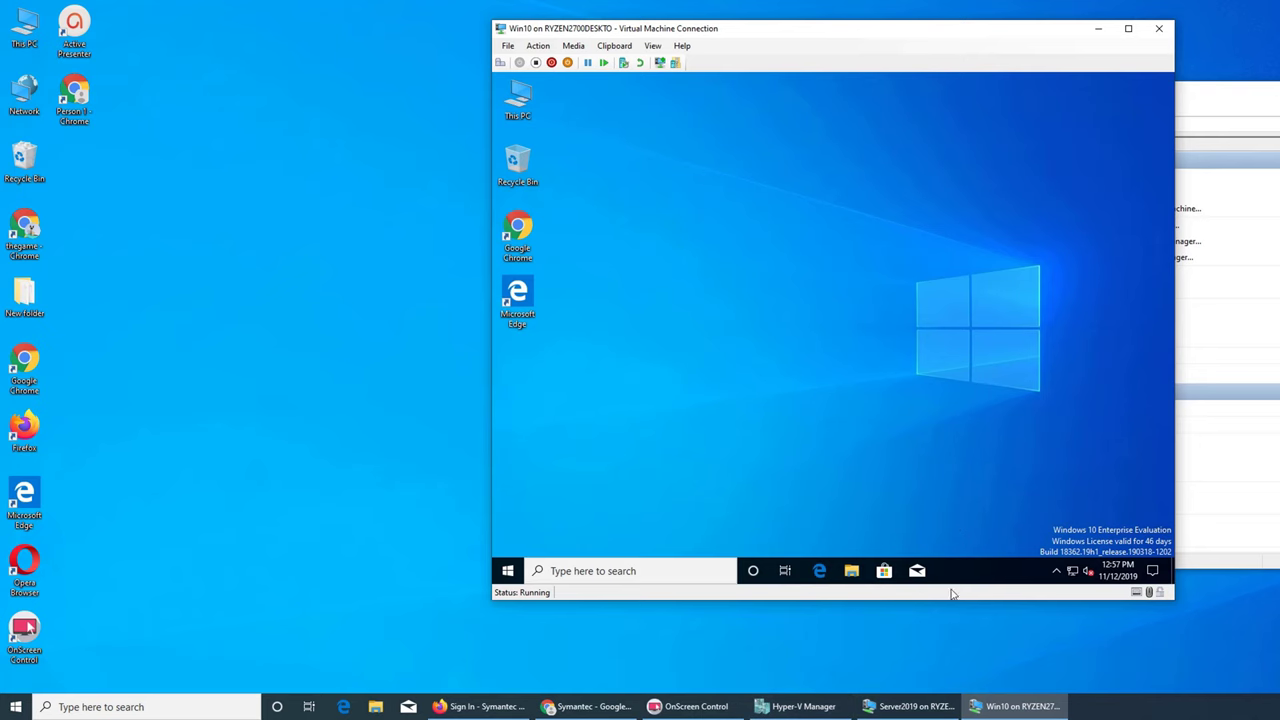
left_click(905, 706)
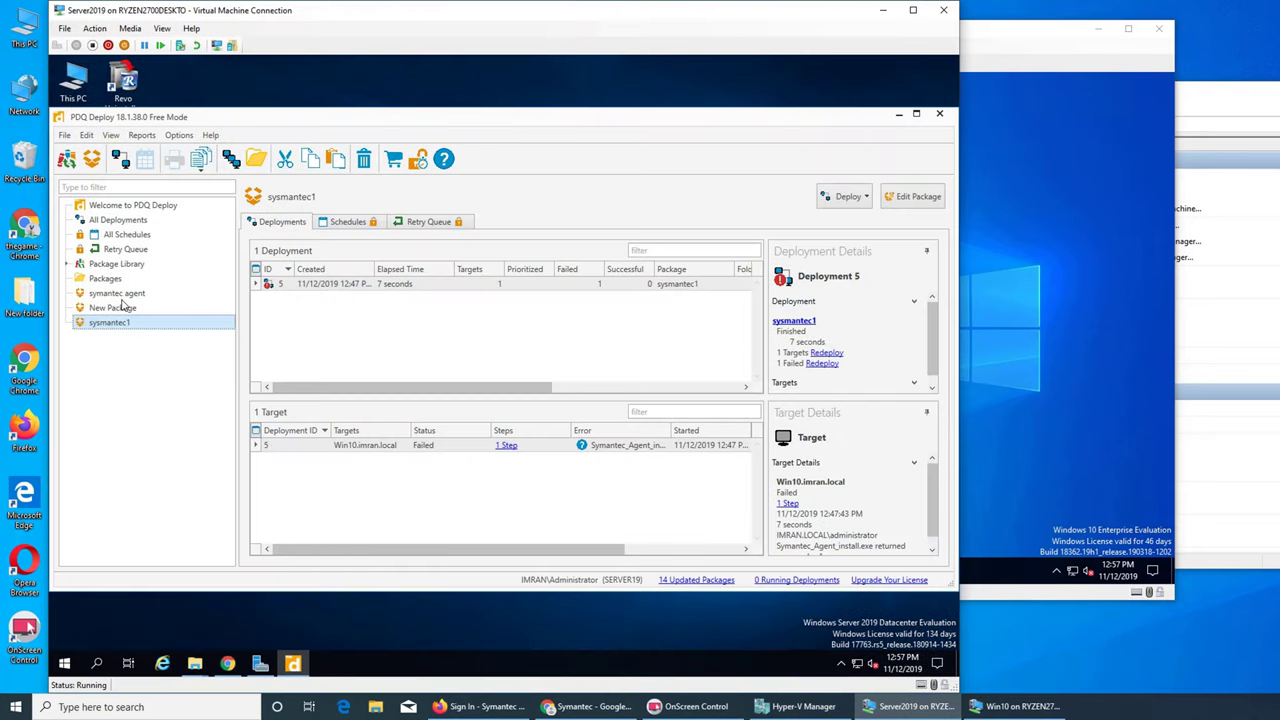
- Open the sysmantec1 package to confirm Step 1 runs Symantec_Agent_install.exe /s, then close it
right_click(130, 328)
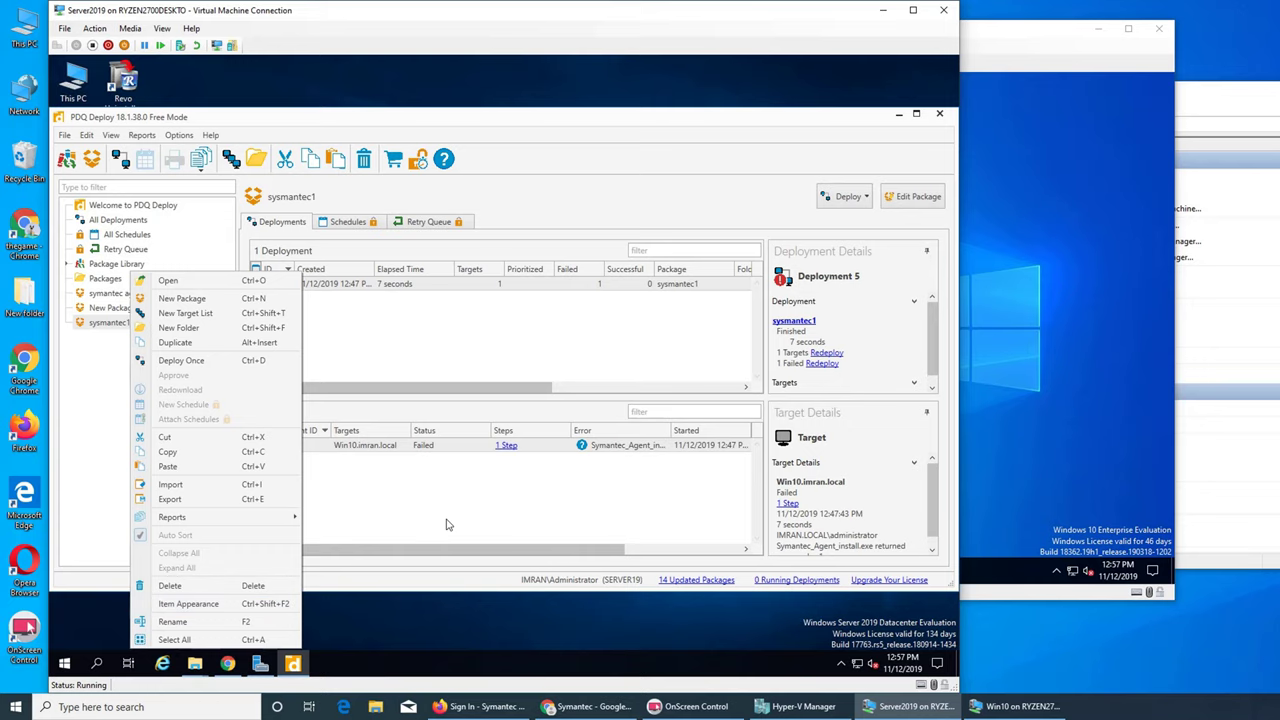
left_click(246, 281)
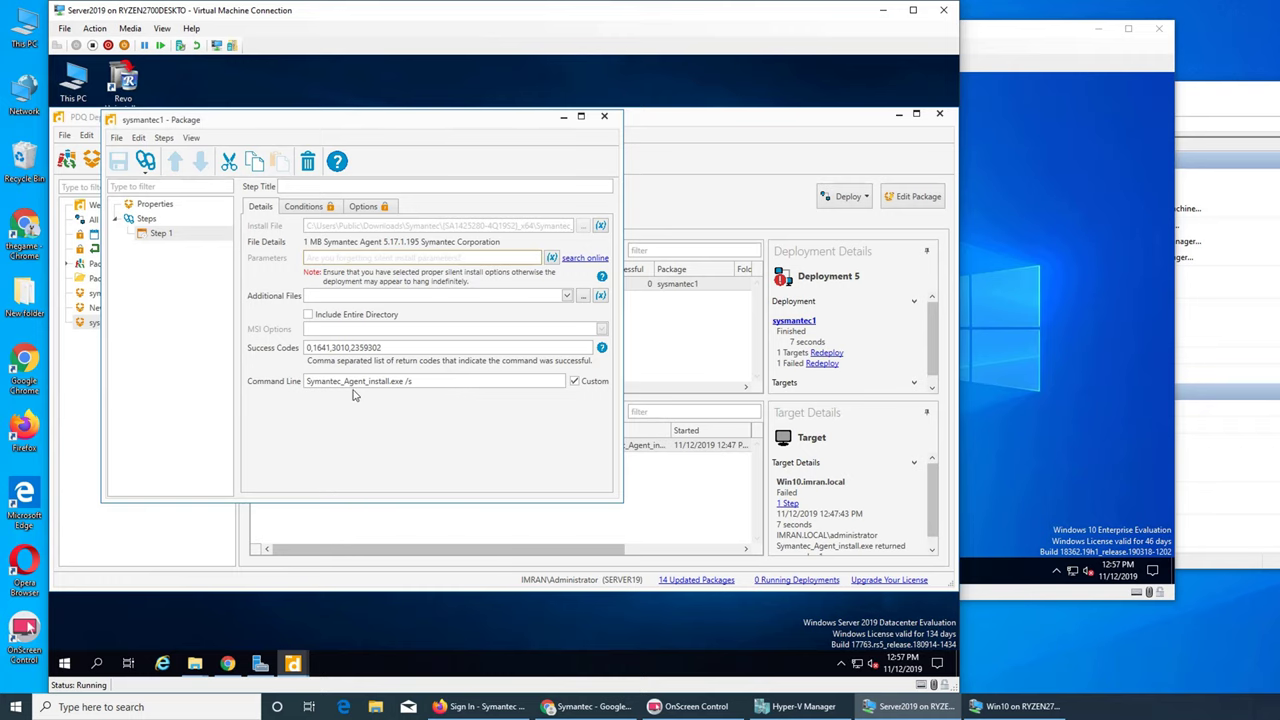
left_click(604, 116)
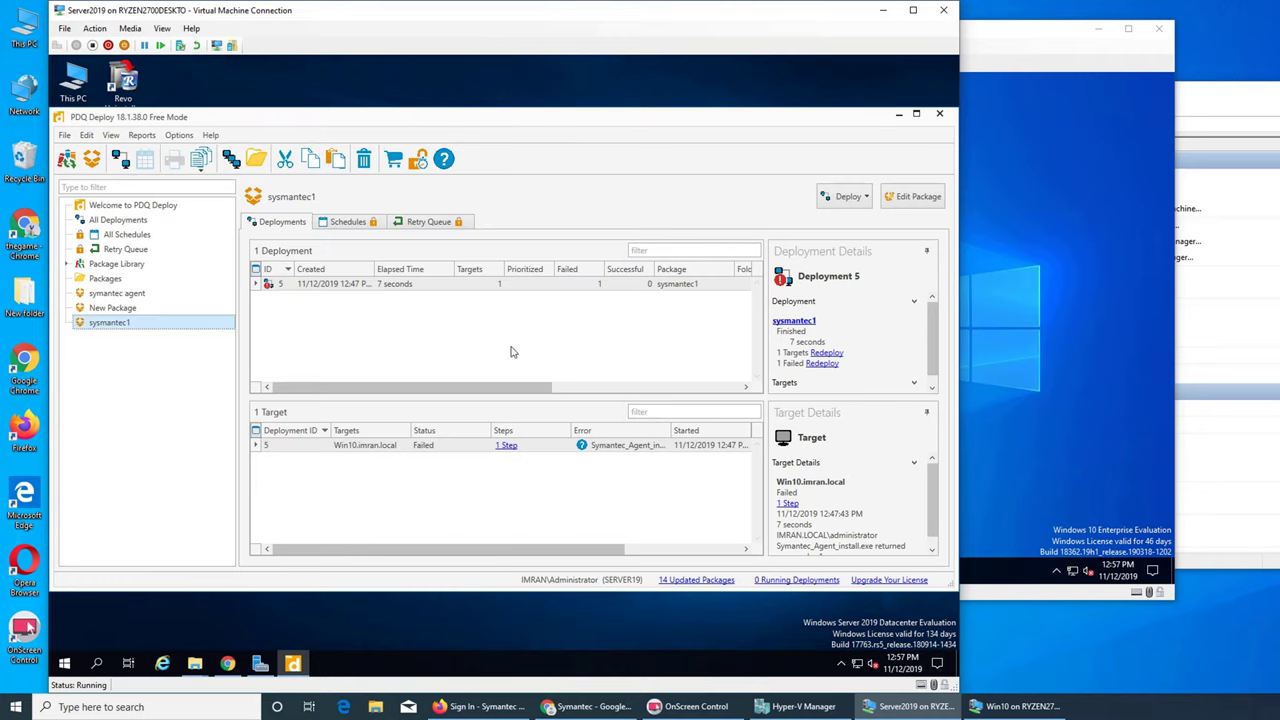
left_click(196, 666)
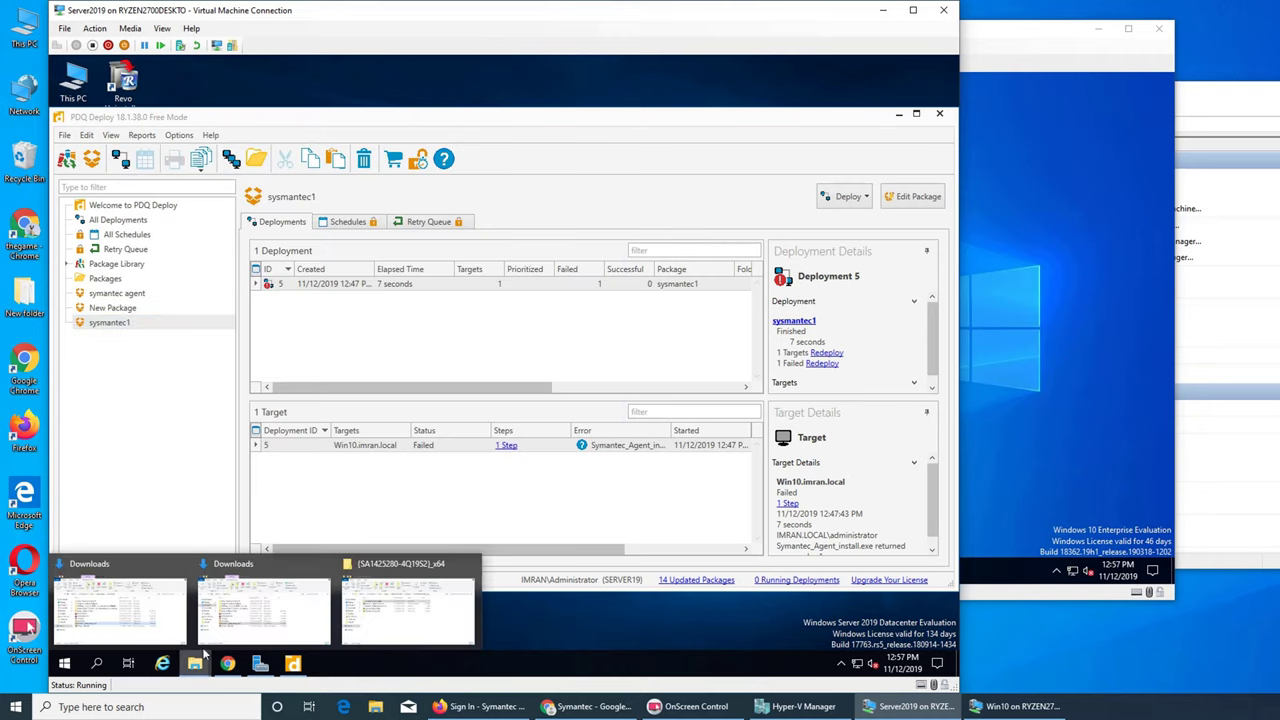
- Compare the server's x64 agent files with Win10's Symantec_Agent_Package folder, which turns out empty
left_click(397, 597)
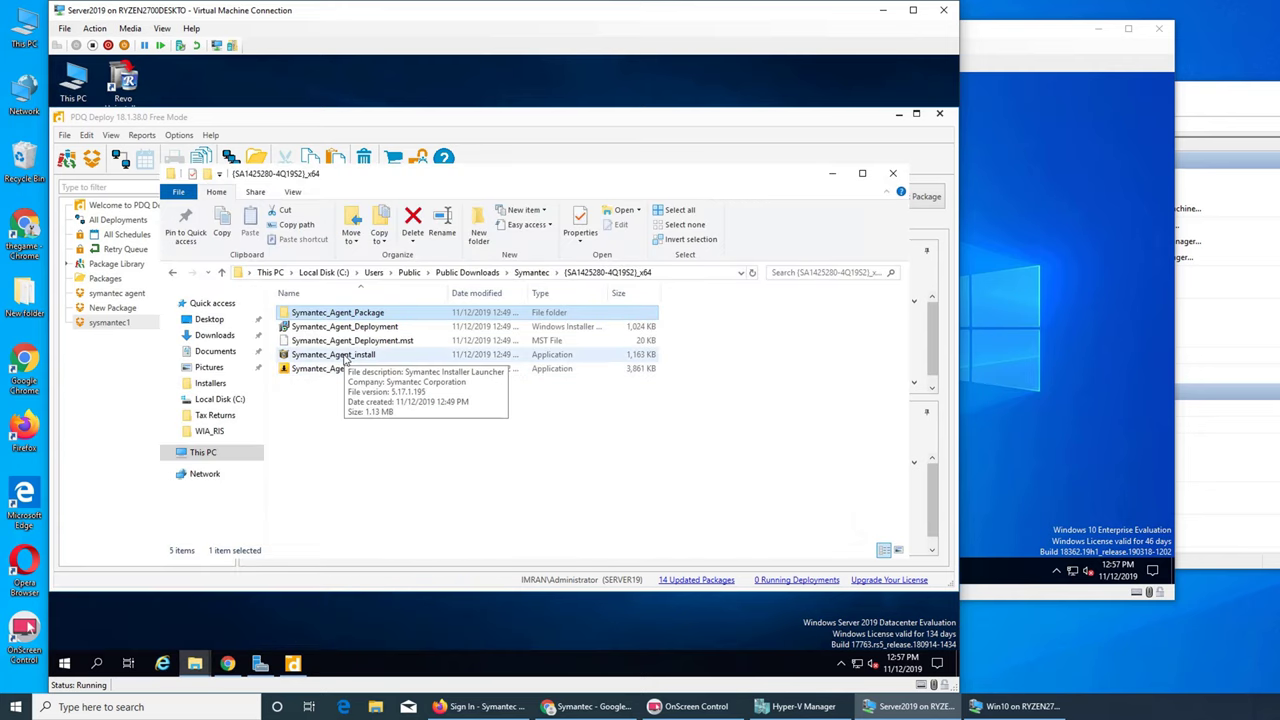
left_click(1035, 257)
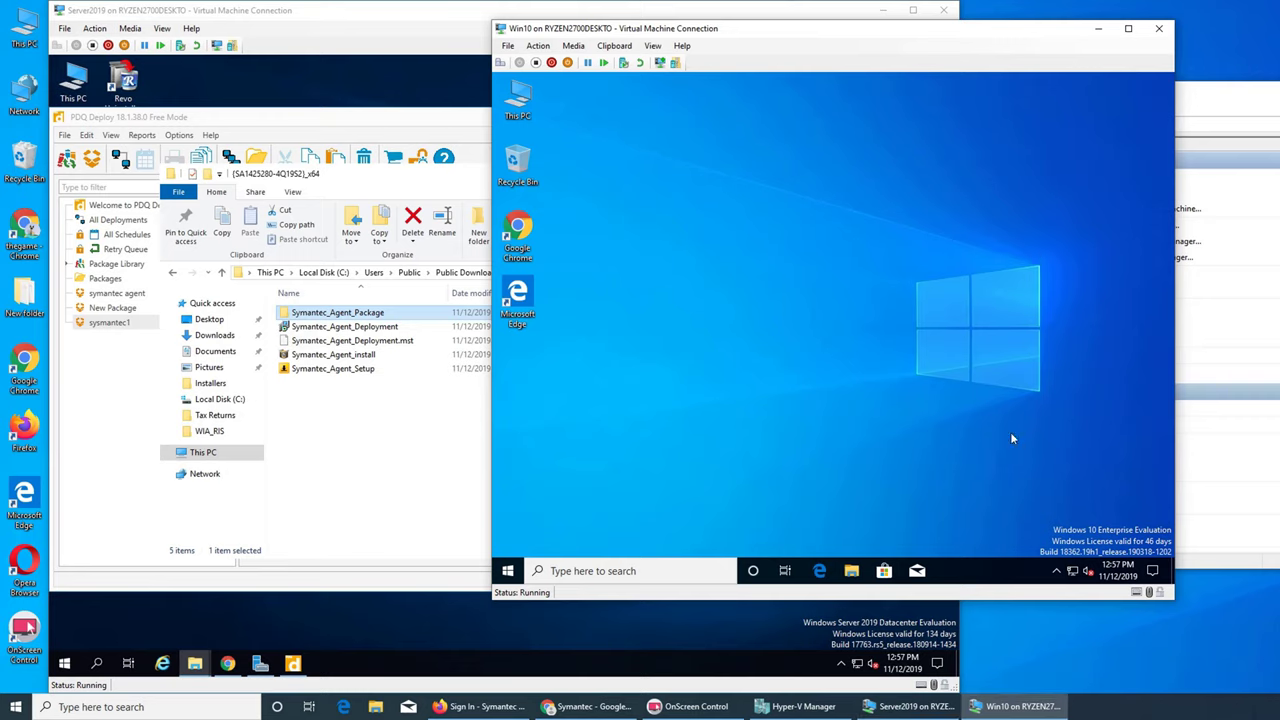
left_click(1056, 571)
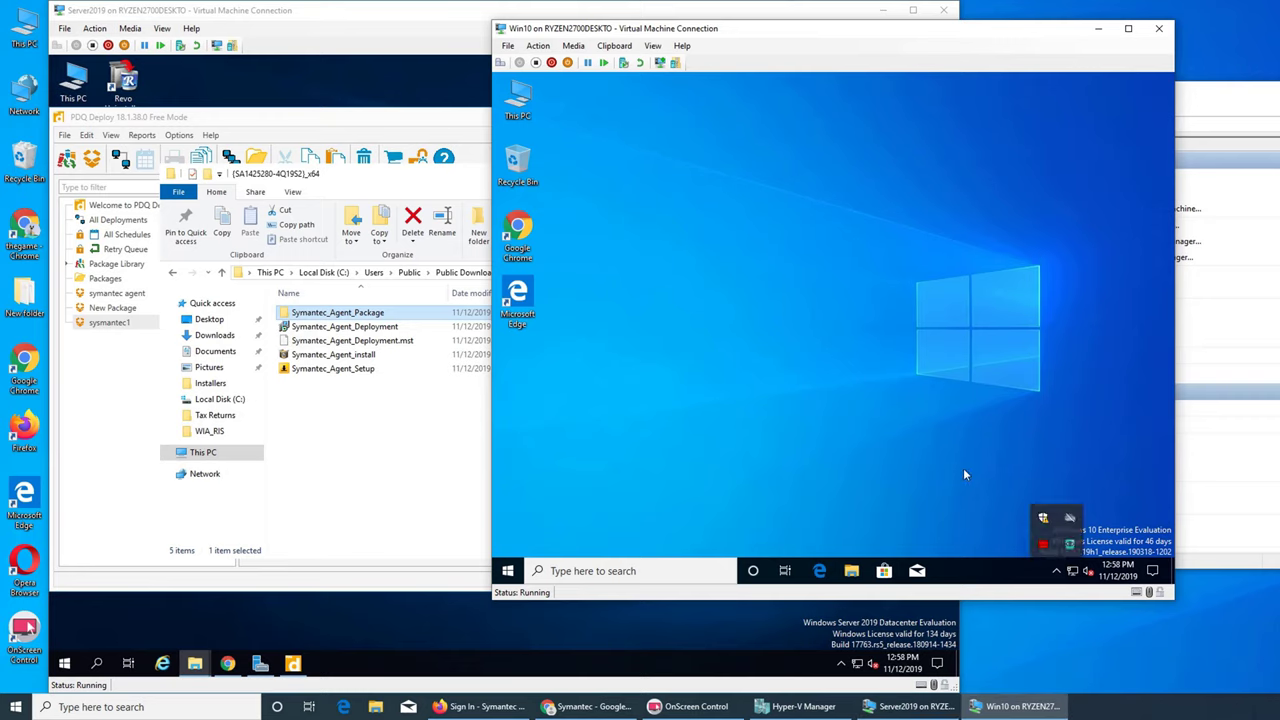
key("super")
type("sy")
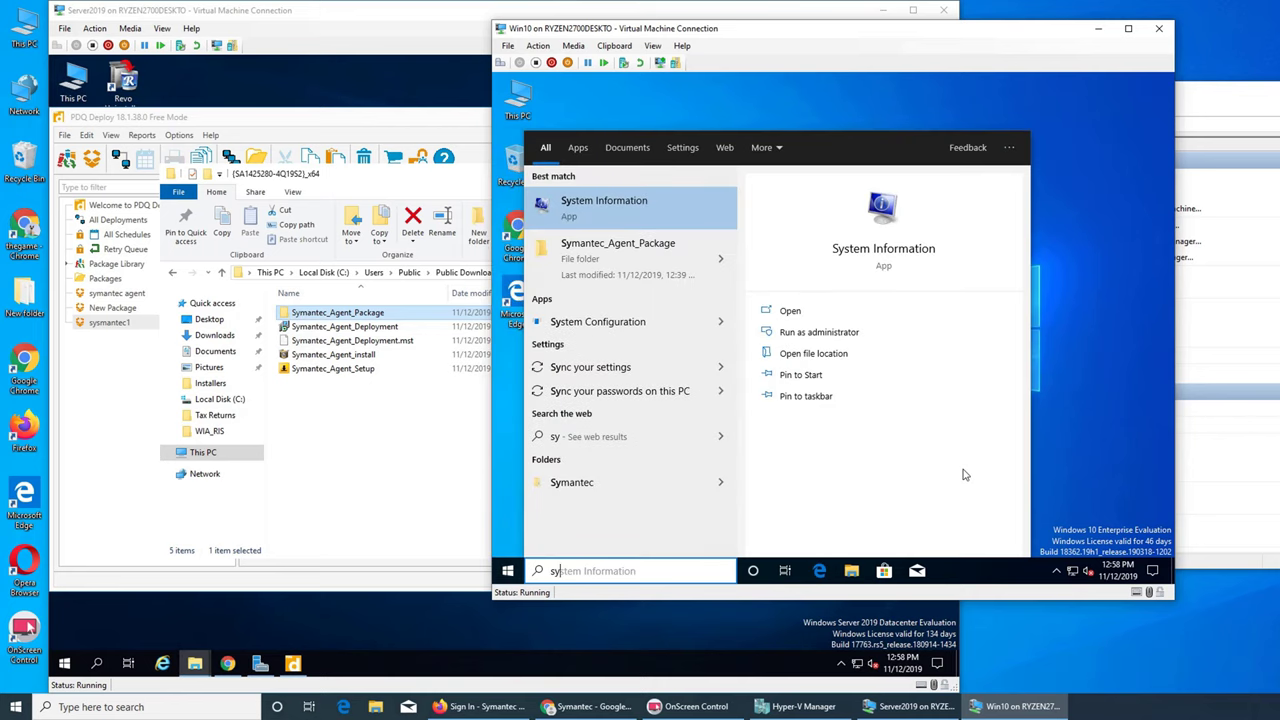
left_click(644, 269)
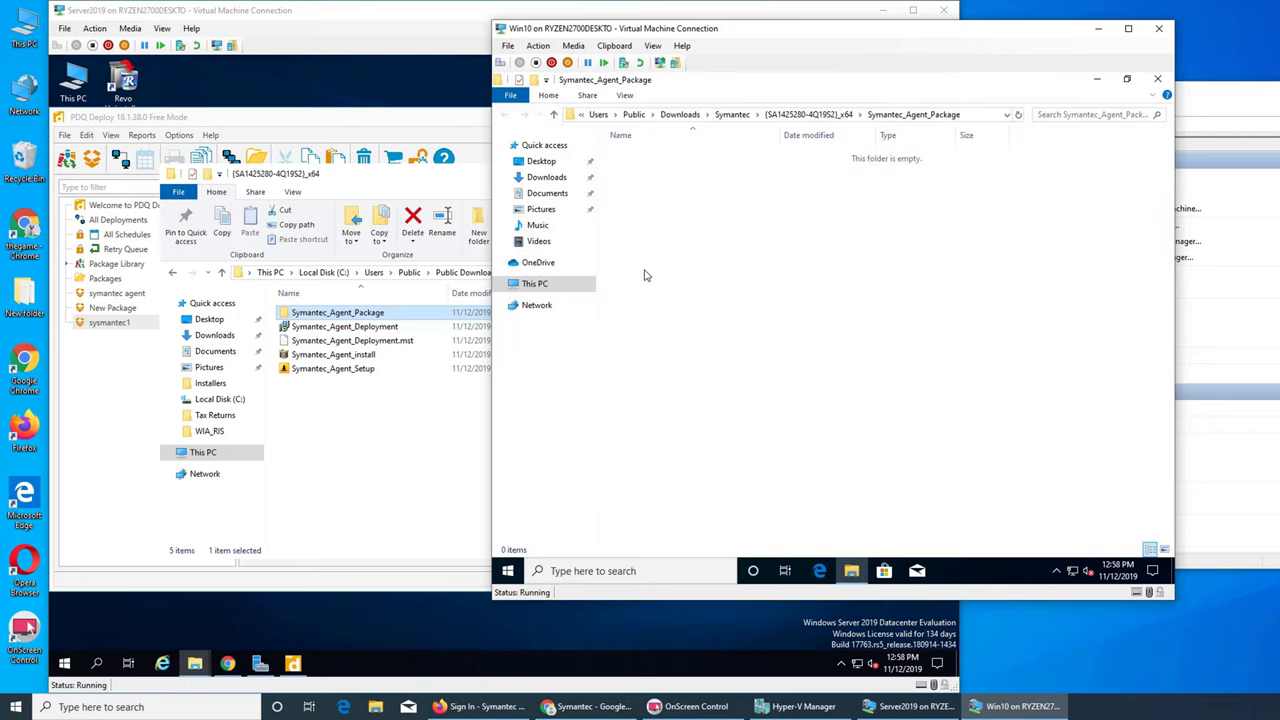
left_click(1157, 80)
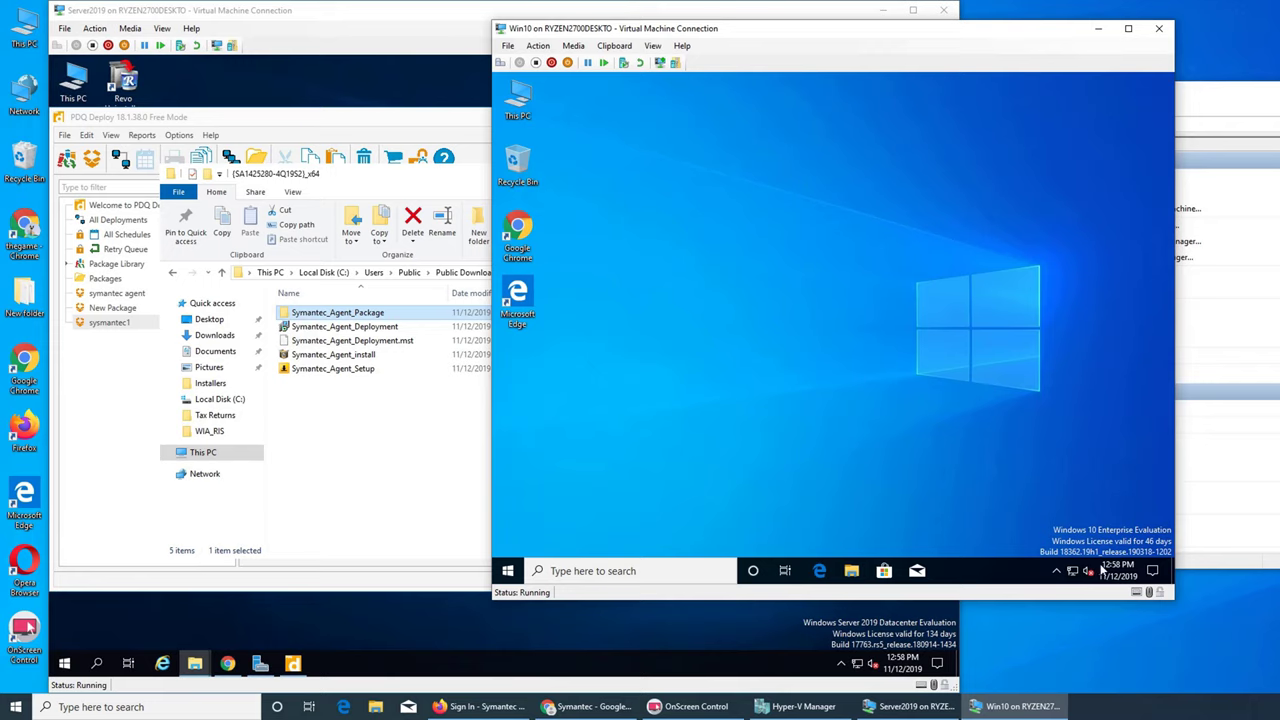
left_click(1053, 576)
left_click(851, 363)
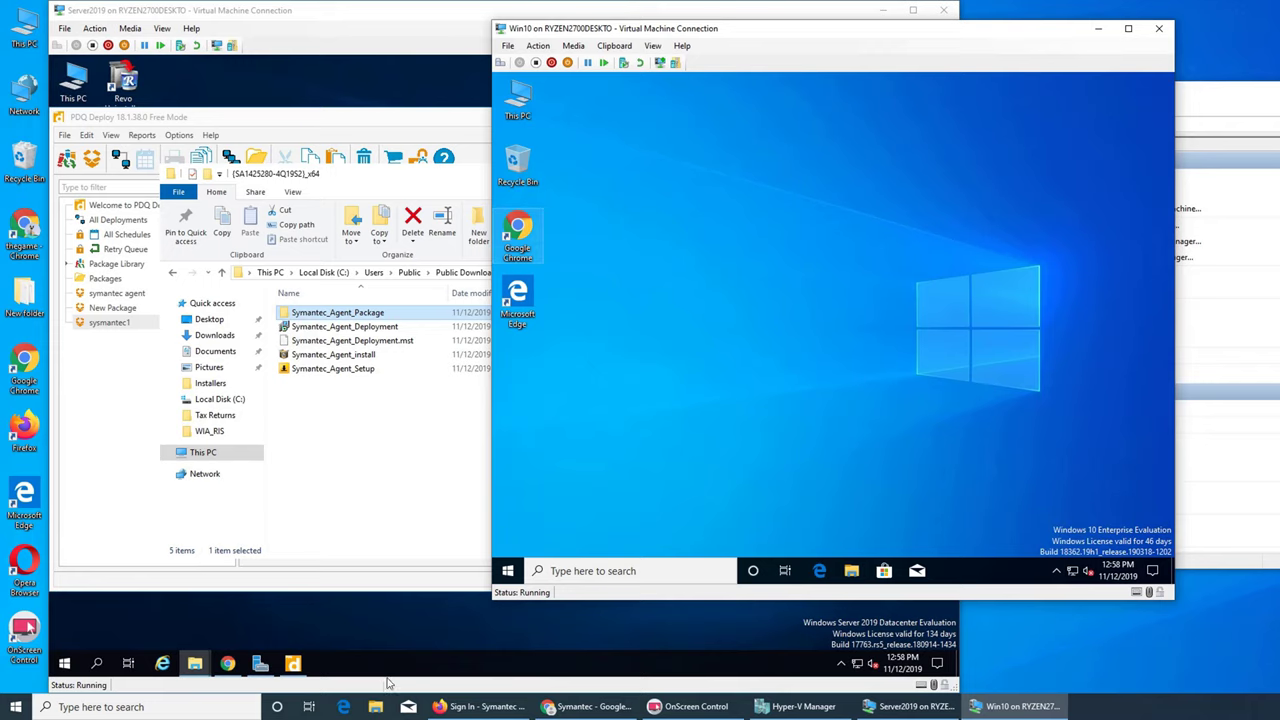
left_click(367, 636)
- Switch Chrome to the Installation Package tab, then load the console's Managed Devices list
left_click(228, 663)
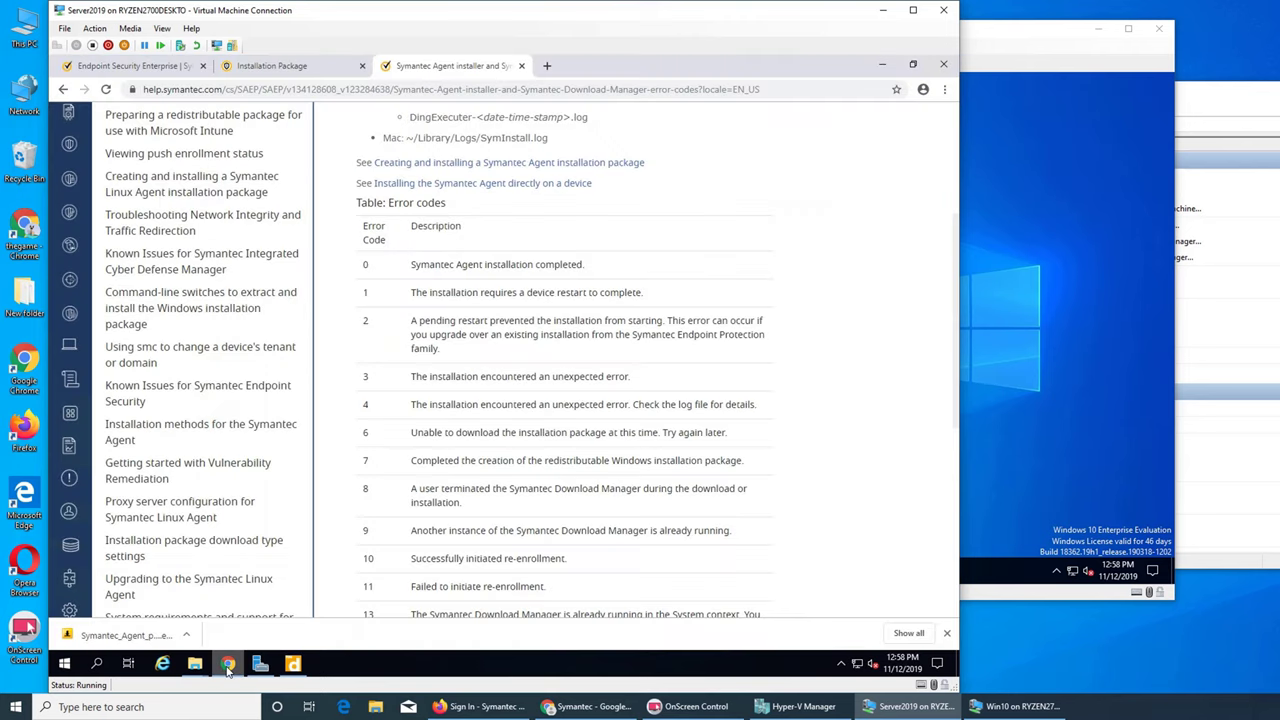
scroll(563, 368, "up", 3)
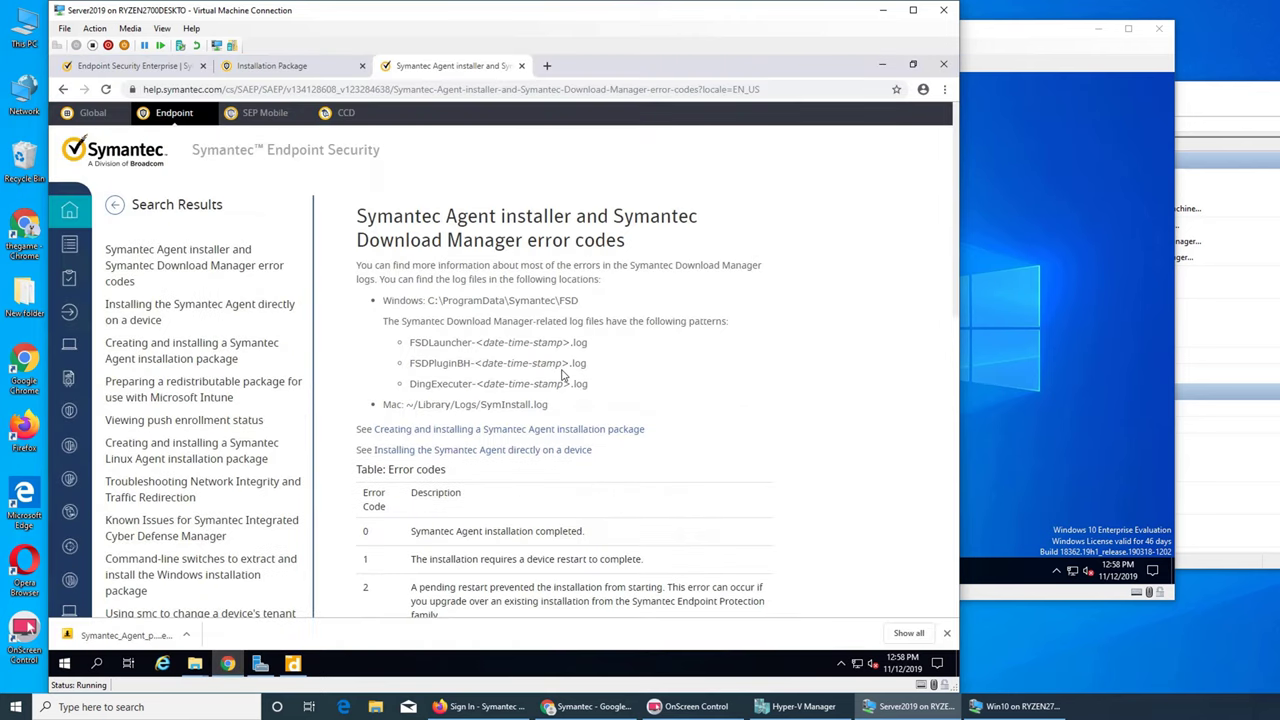
left_click(270, 67)
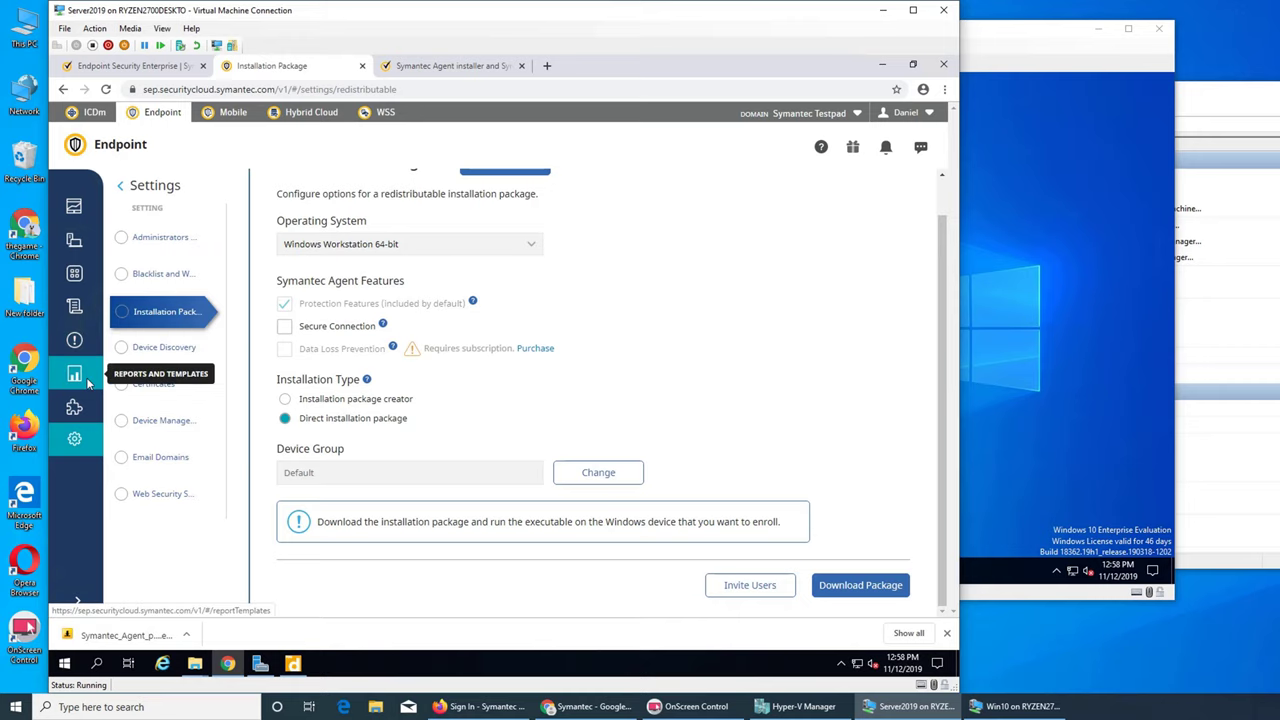
left_click(76, 245)
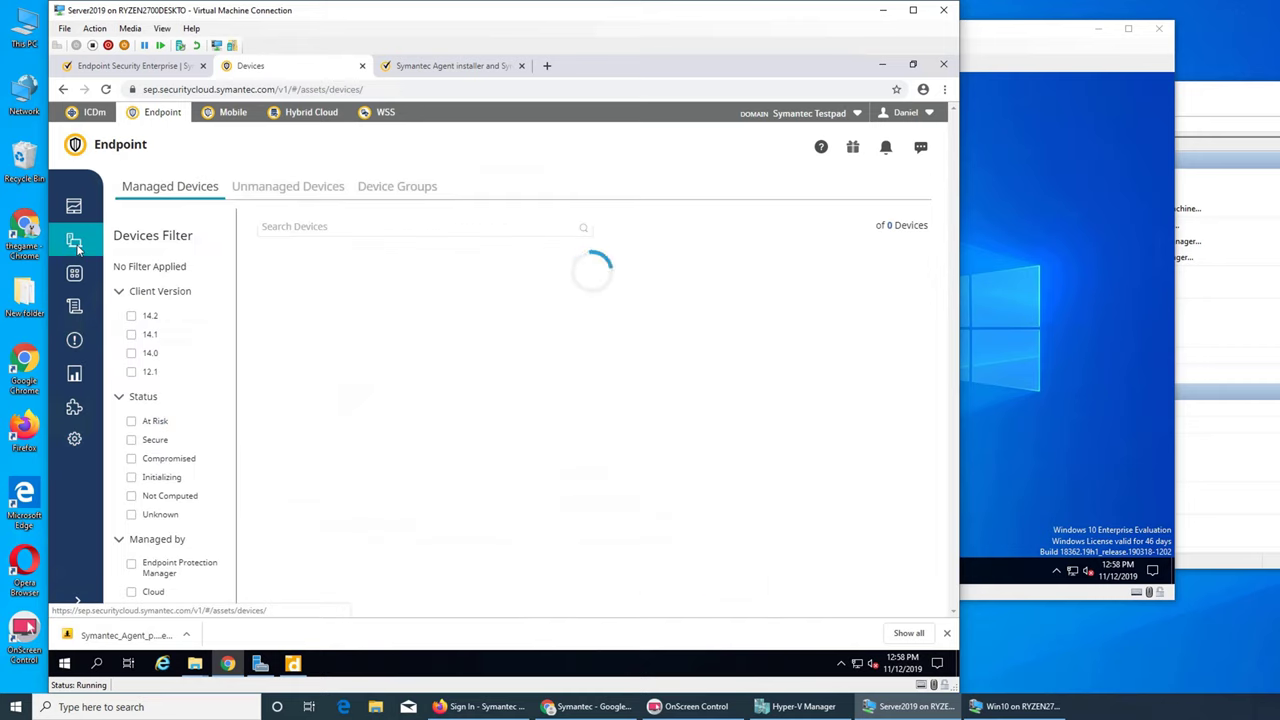
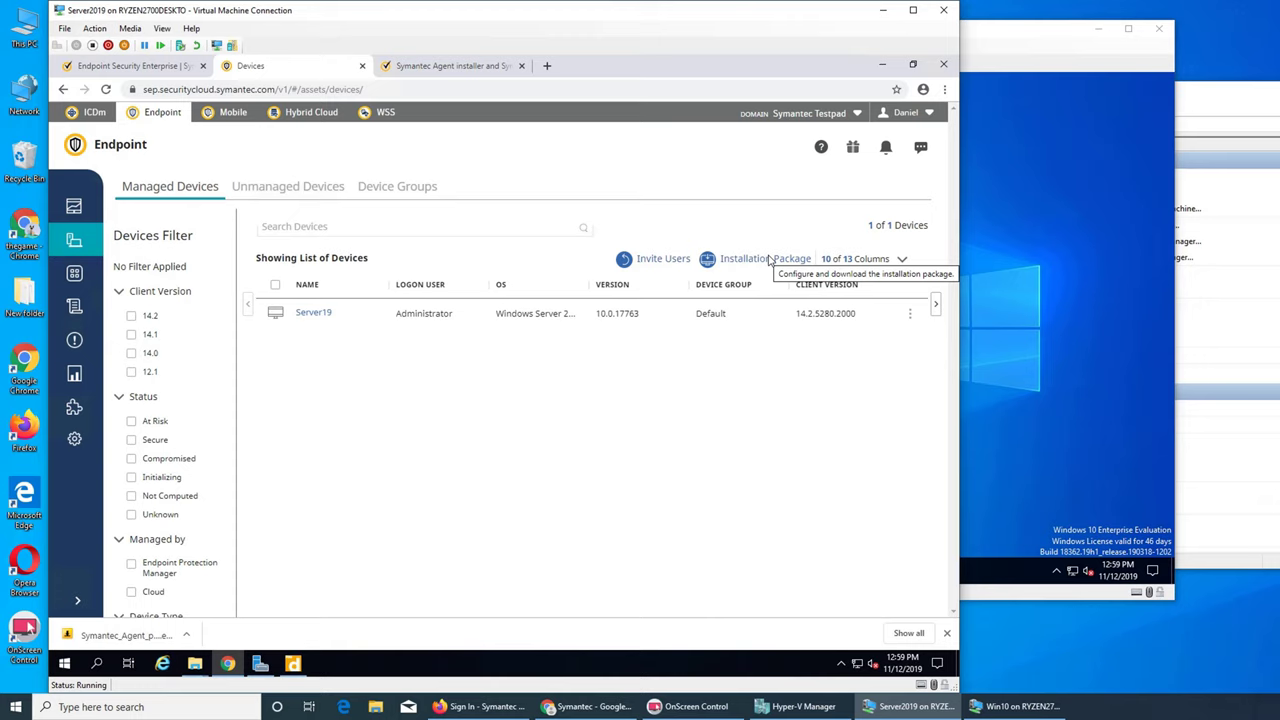
- Switch between the VM windows and reload the Devices list to check Server19's IP and status
scroll(193, 437, "down", 2)
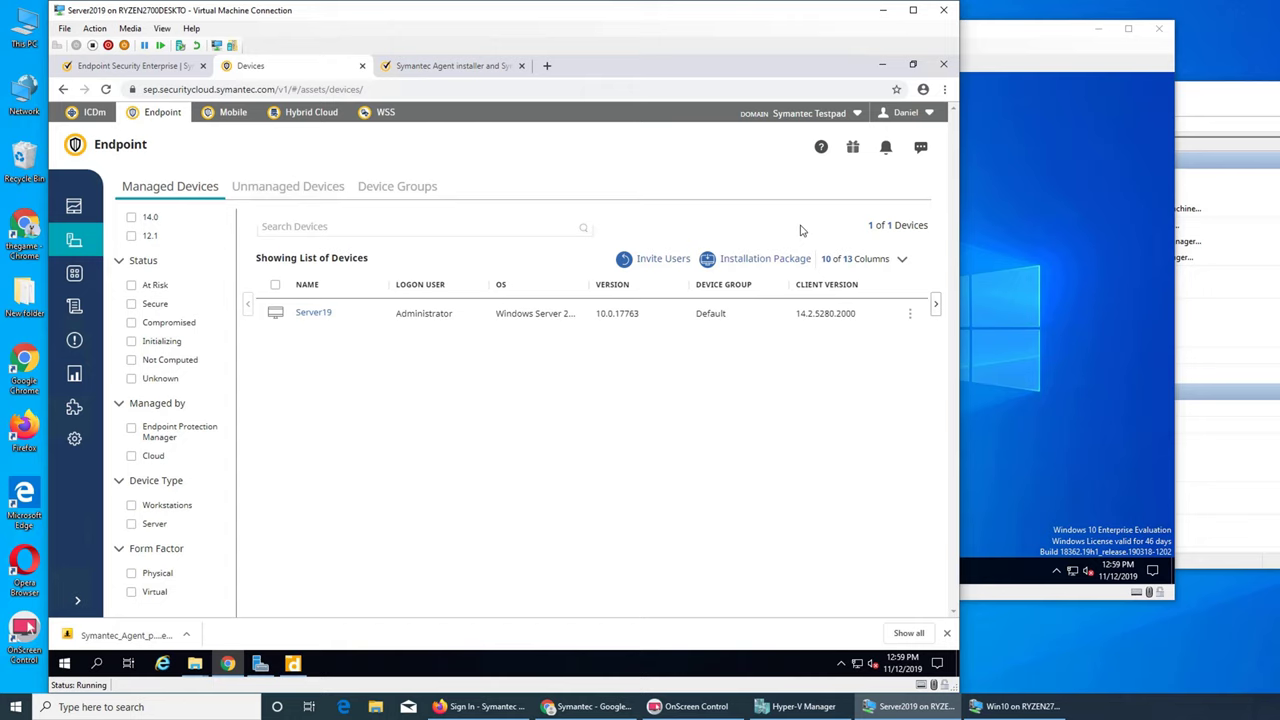
key("alt+Tab")
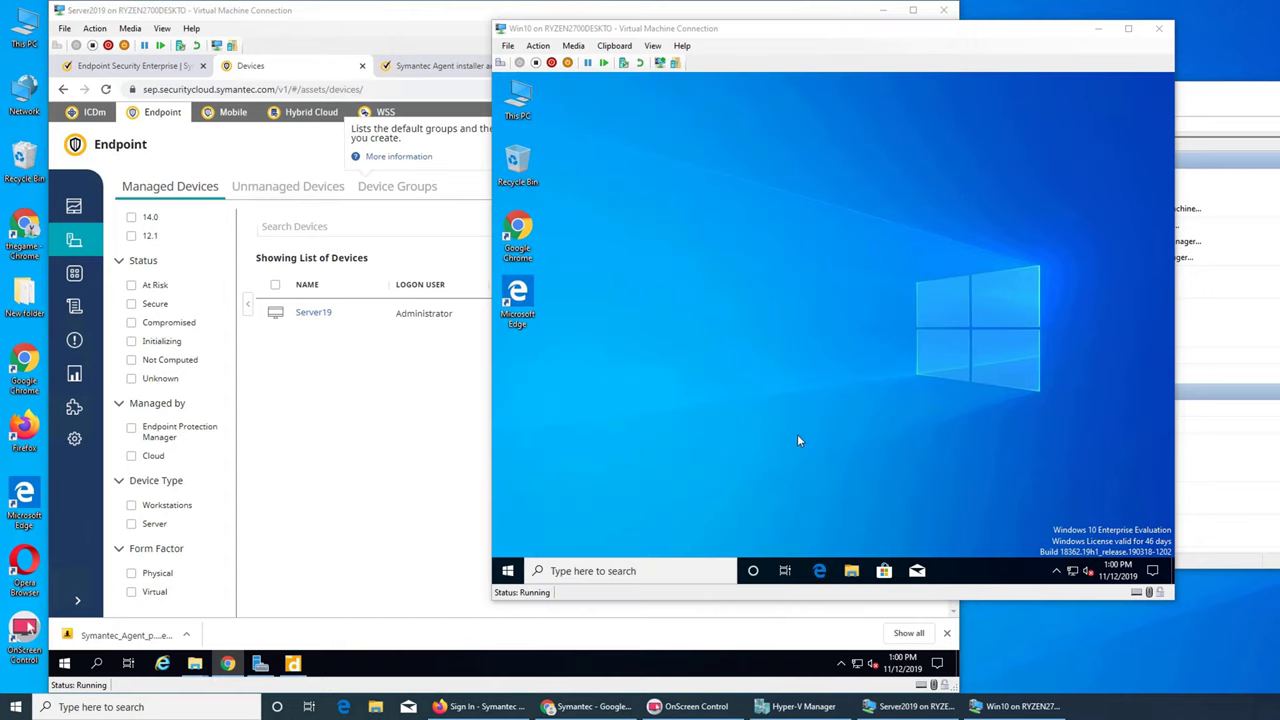
left_click(434, 429)
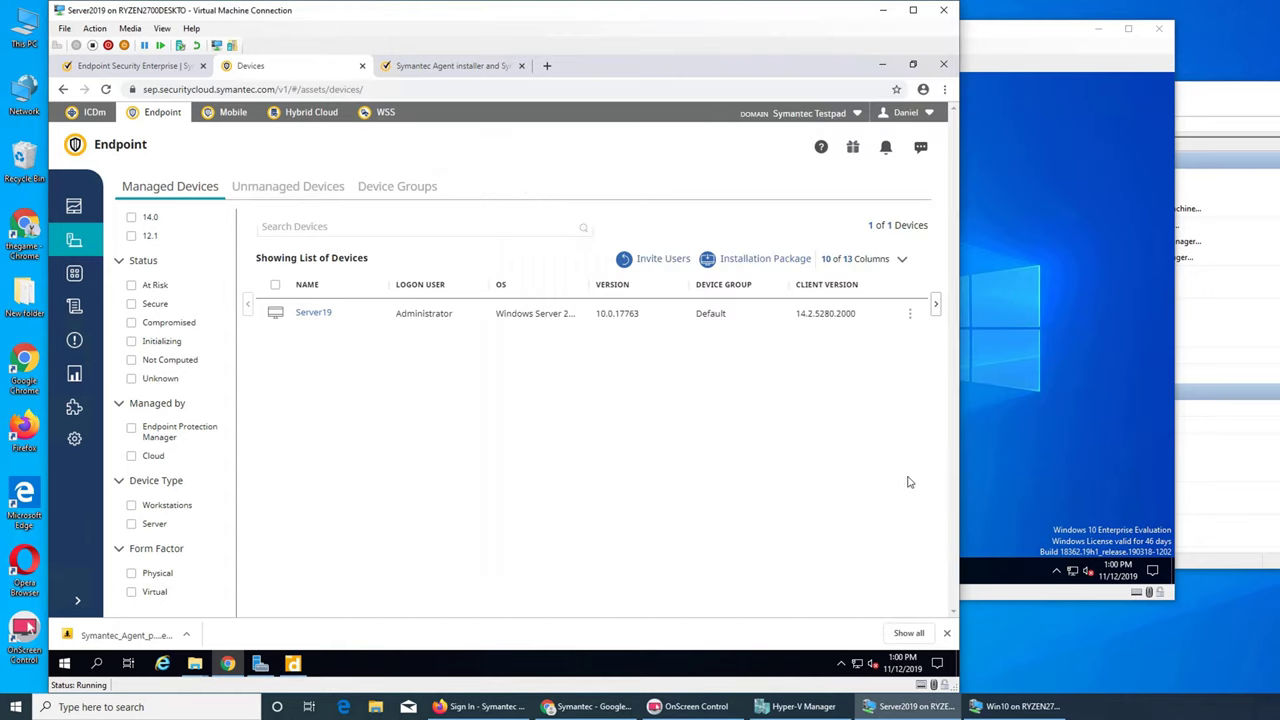
left_click(998, 463)
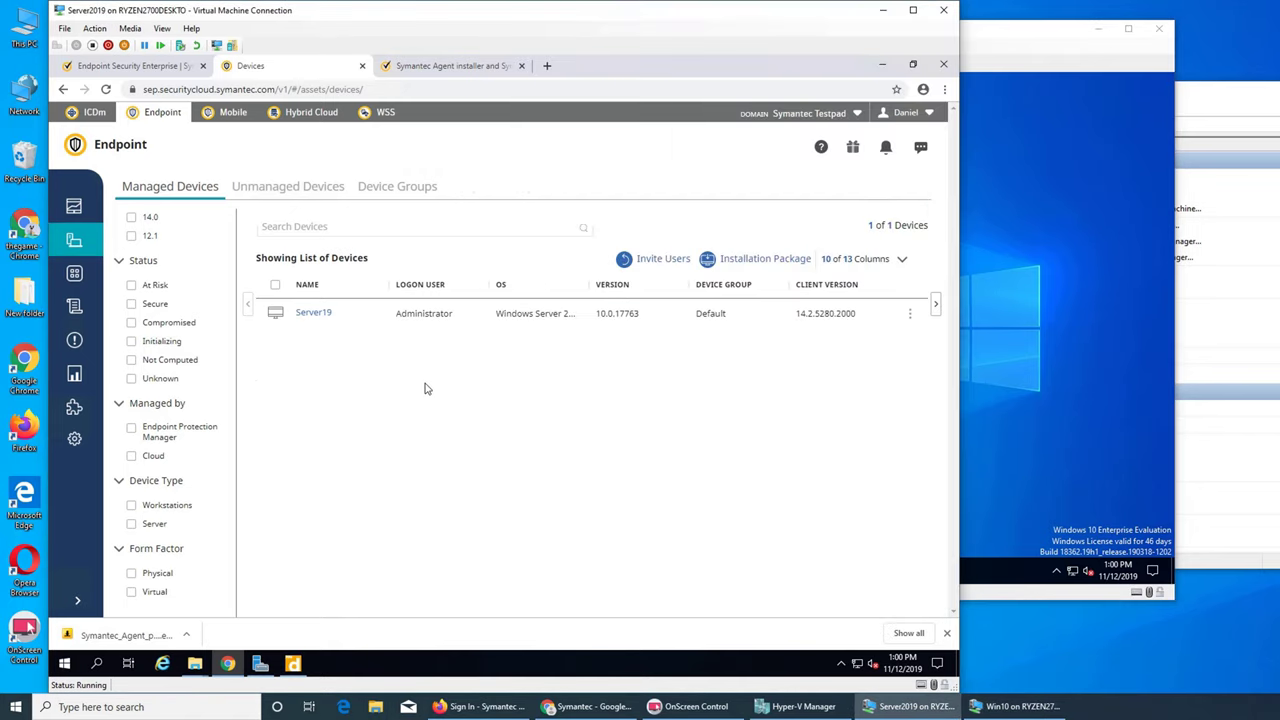
left_click(429, 389)
left_click(432, 68)
left_click(309, 63)
left_click(555, 230)
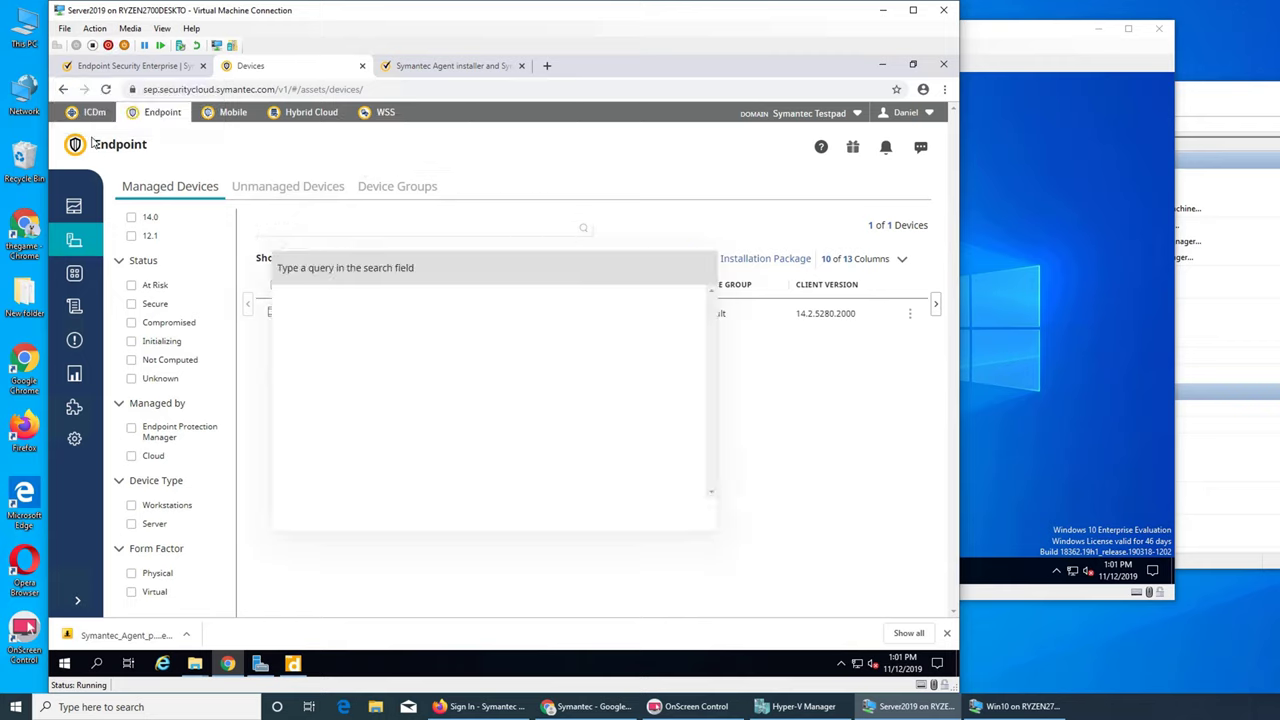
left_click(105, 89)
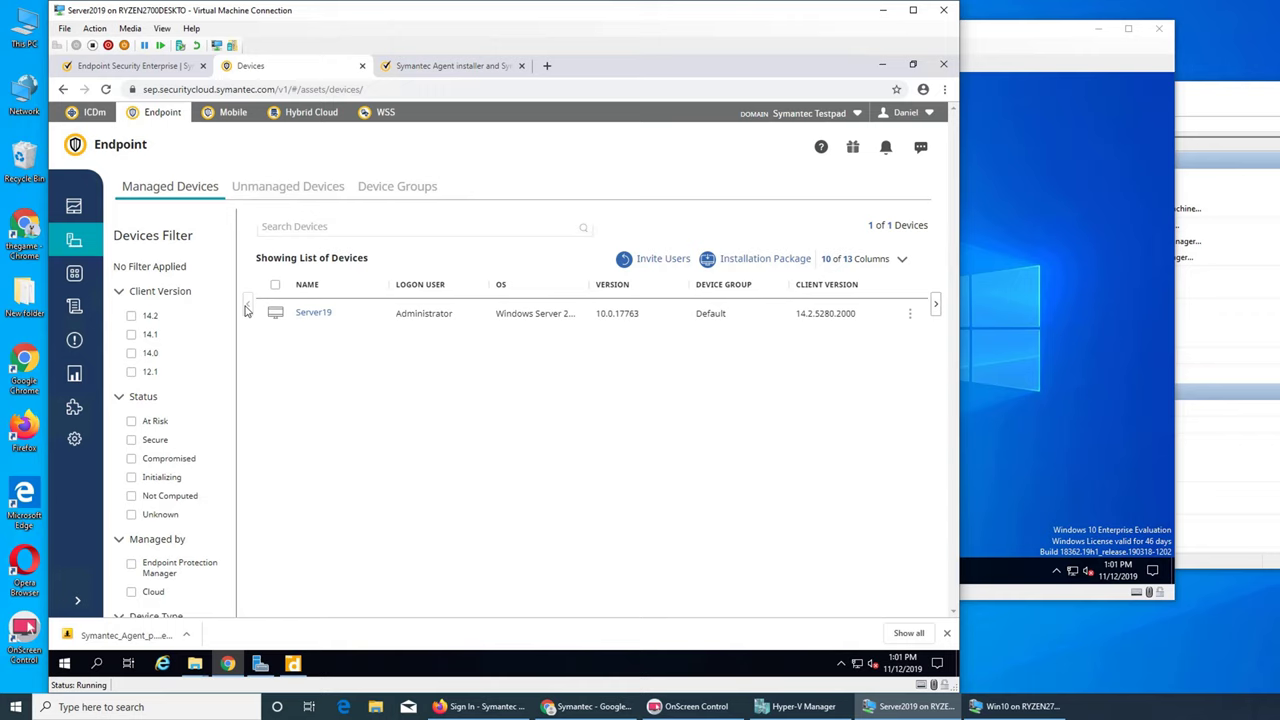
left_click(935, 305)
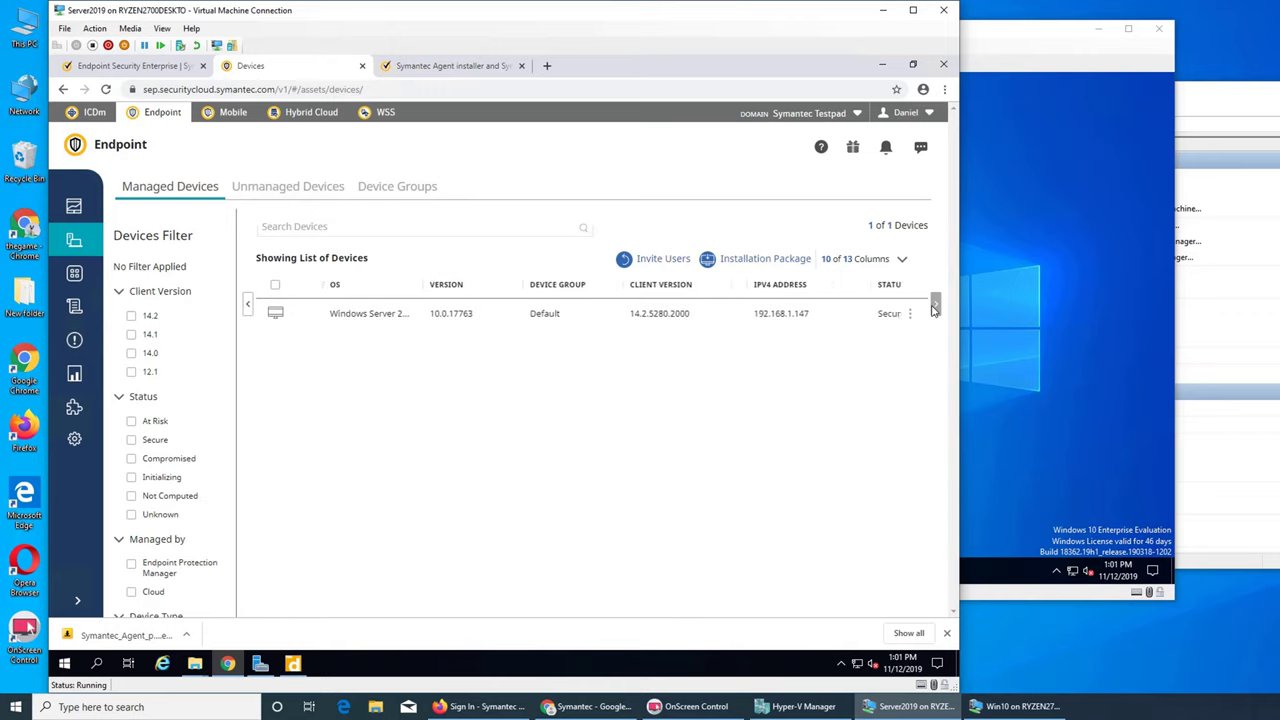
left_click_drag(935, 305, 935, 305)
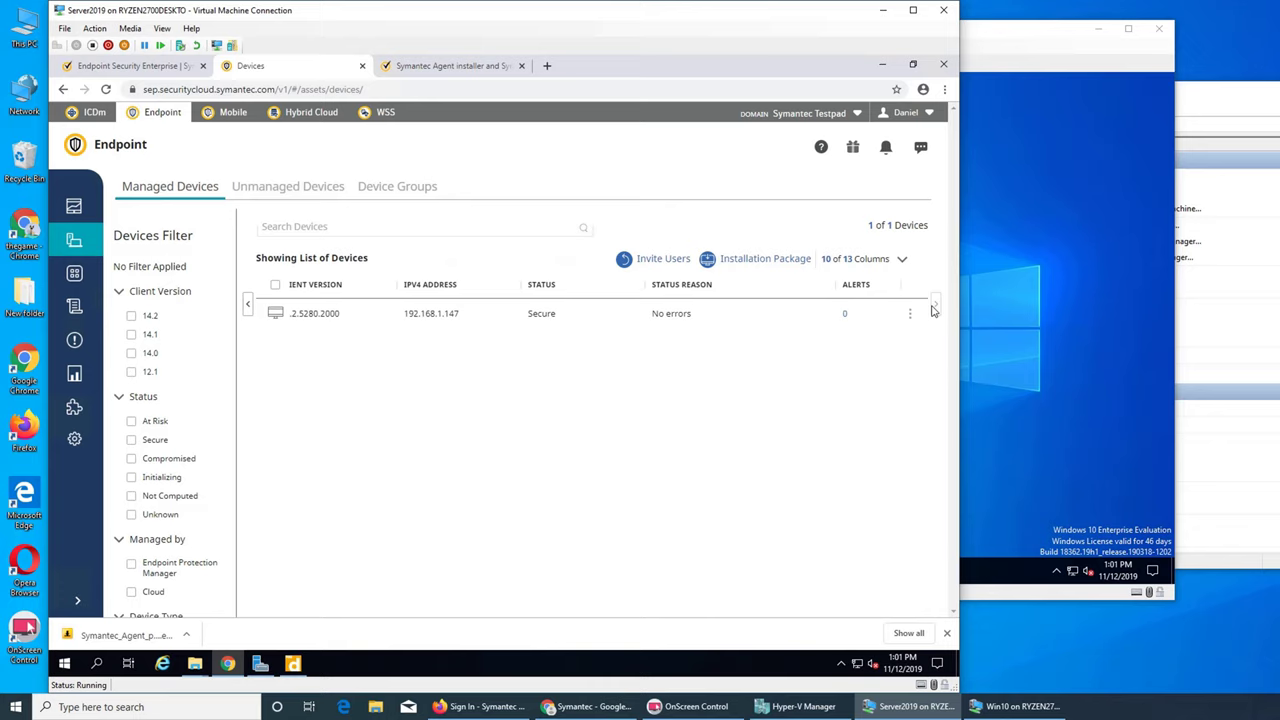
- Download a Direct installation package for Windows Workstation 64-bit, Default group
left_click(766, 263)
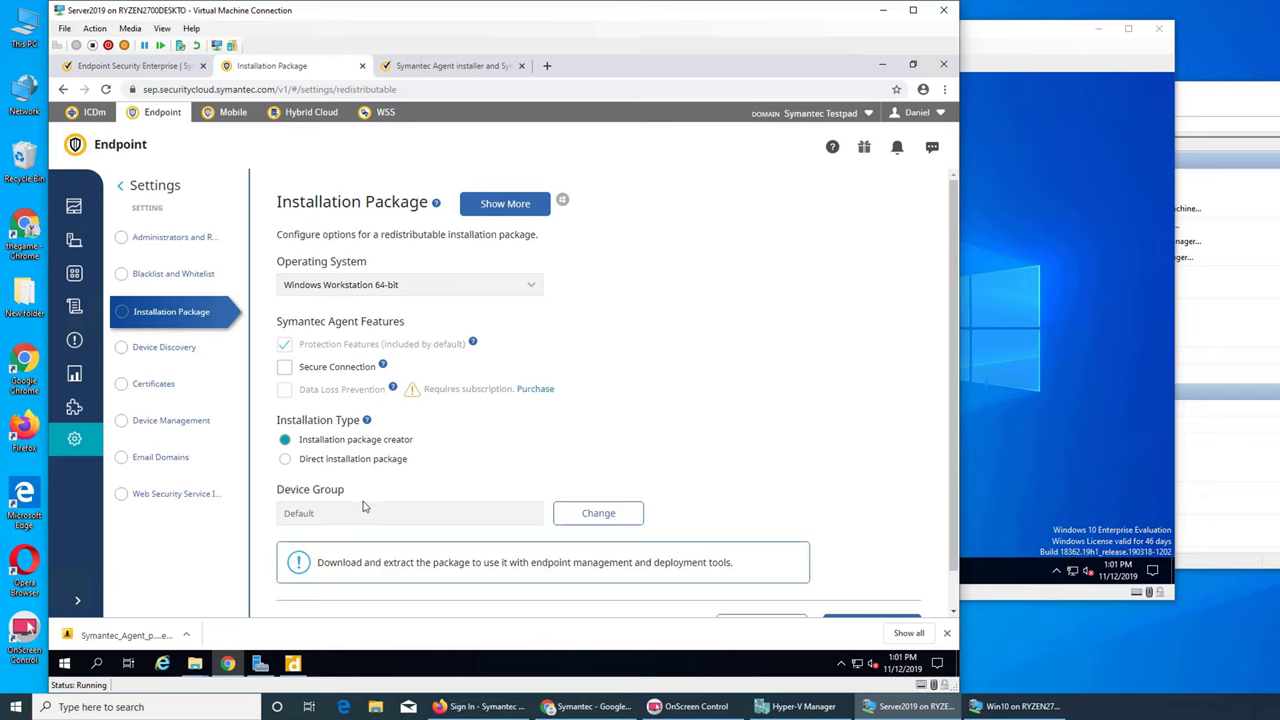
left_click(372, 459)
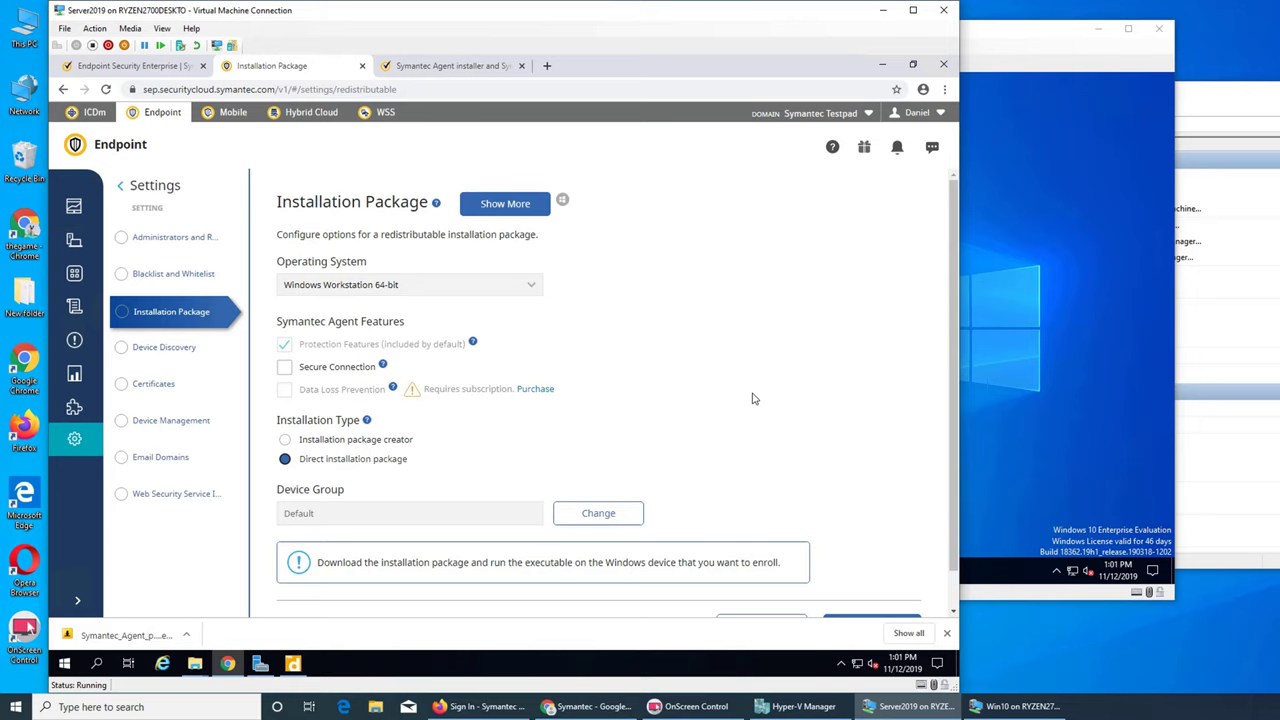
scroll(752, 398, "down", 1)
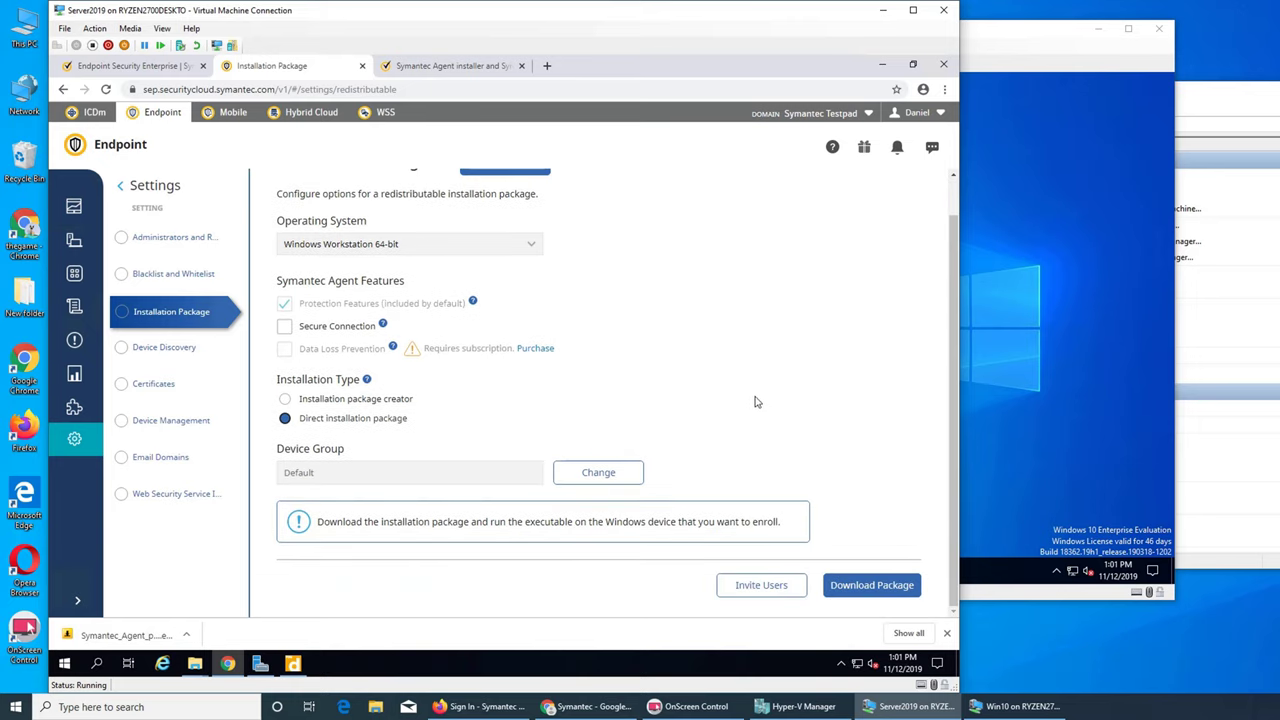
left_click(866, 590)
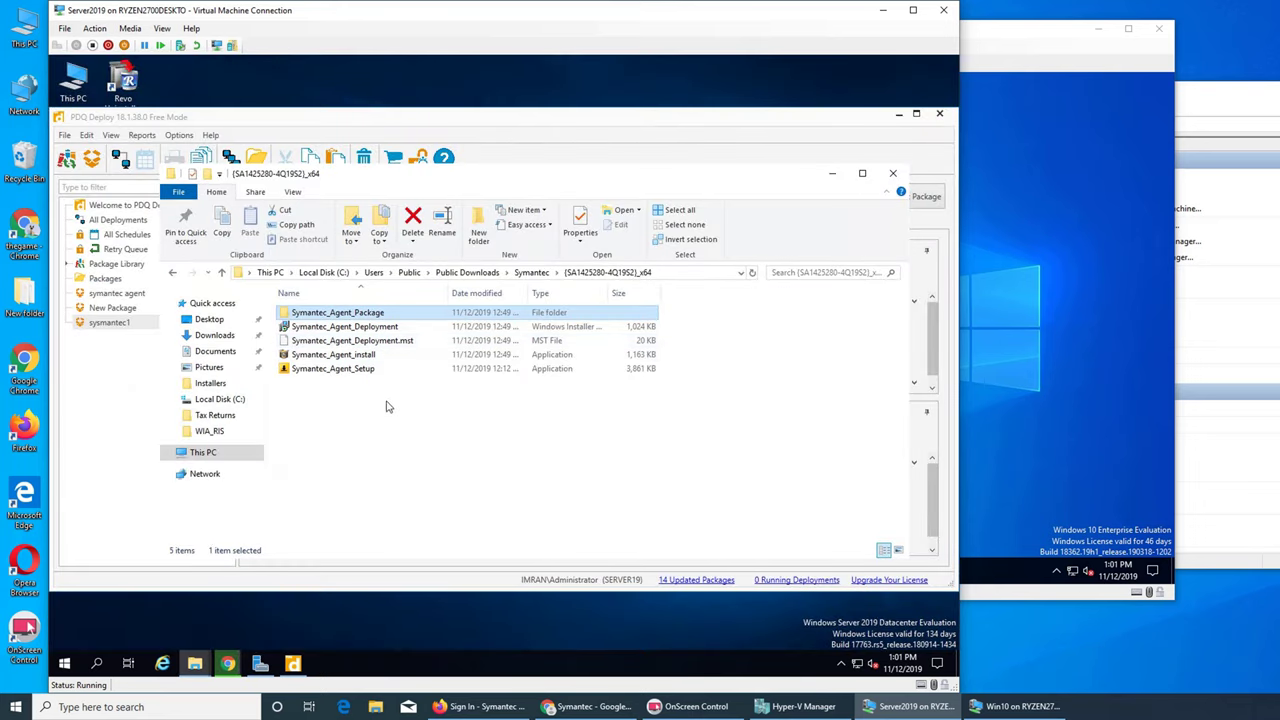
- Close the package folder to review failed Deployment 5, then return to the Symantec console
left_click(831, 174)
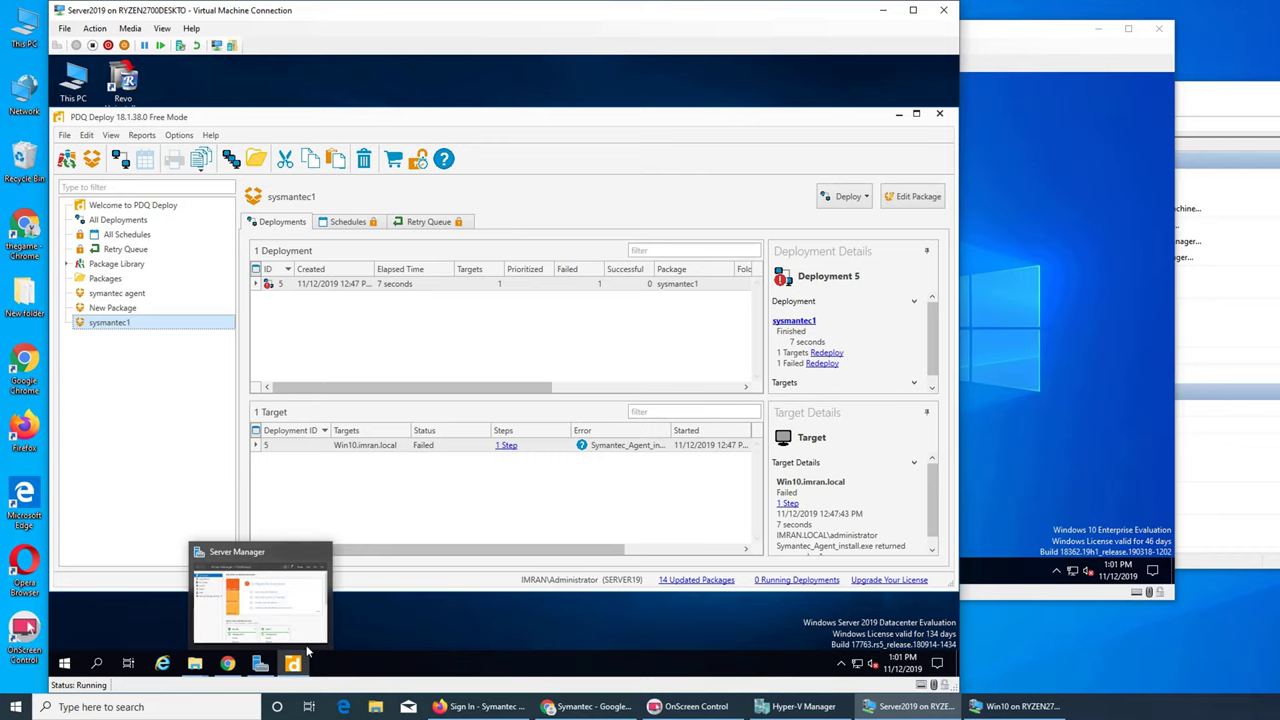
left_click(222, 665)
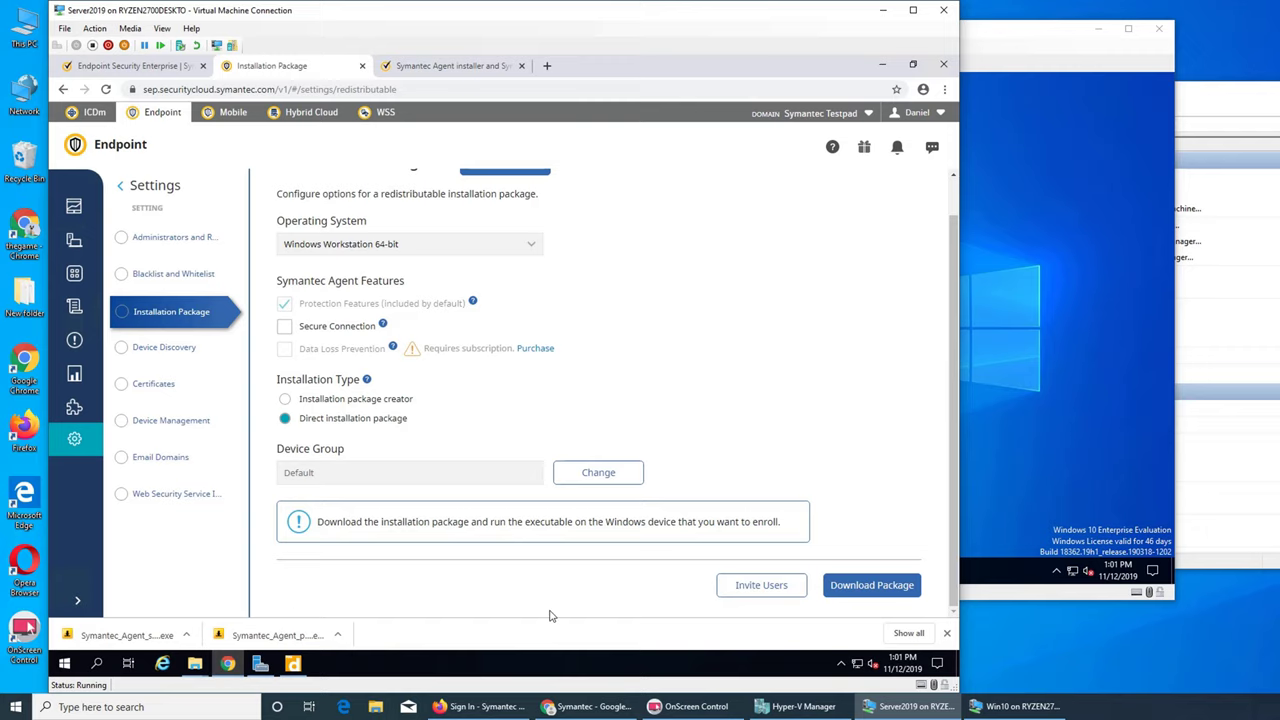
- Show Symantec_Agent_setup in Downloads, compare it with the extracted x64 package folder, then return to Chrome
left_click(190, 638)
left_click(207, 588)
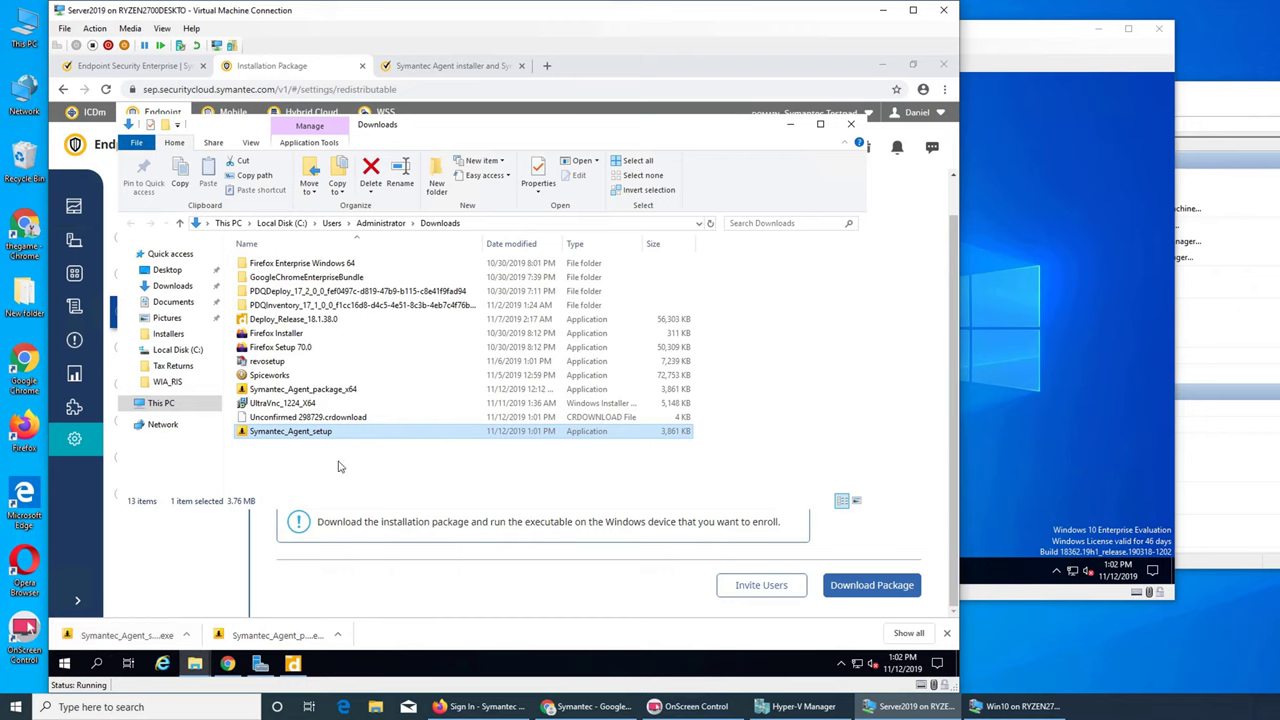
left_click(334, 448)
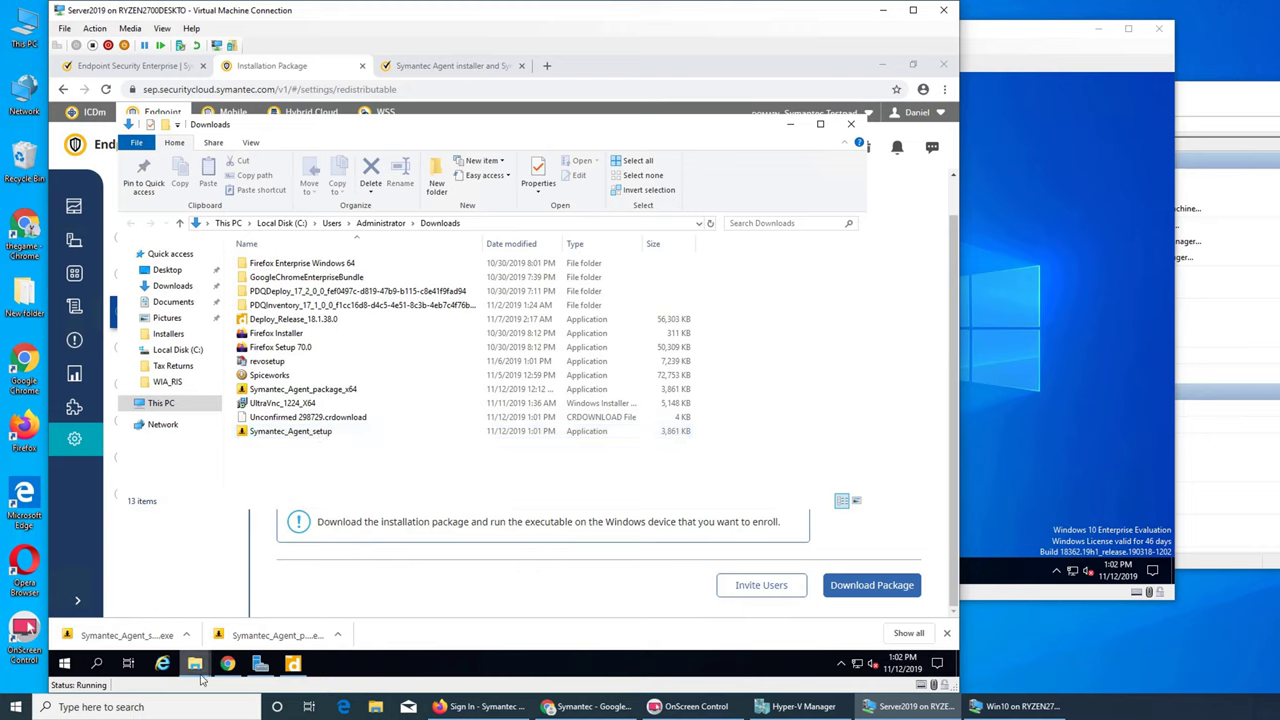
mouse_move(196, 676)
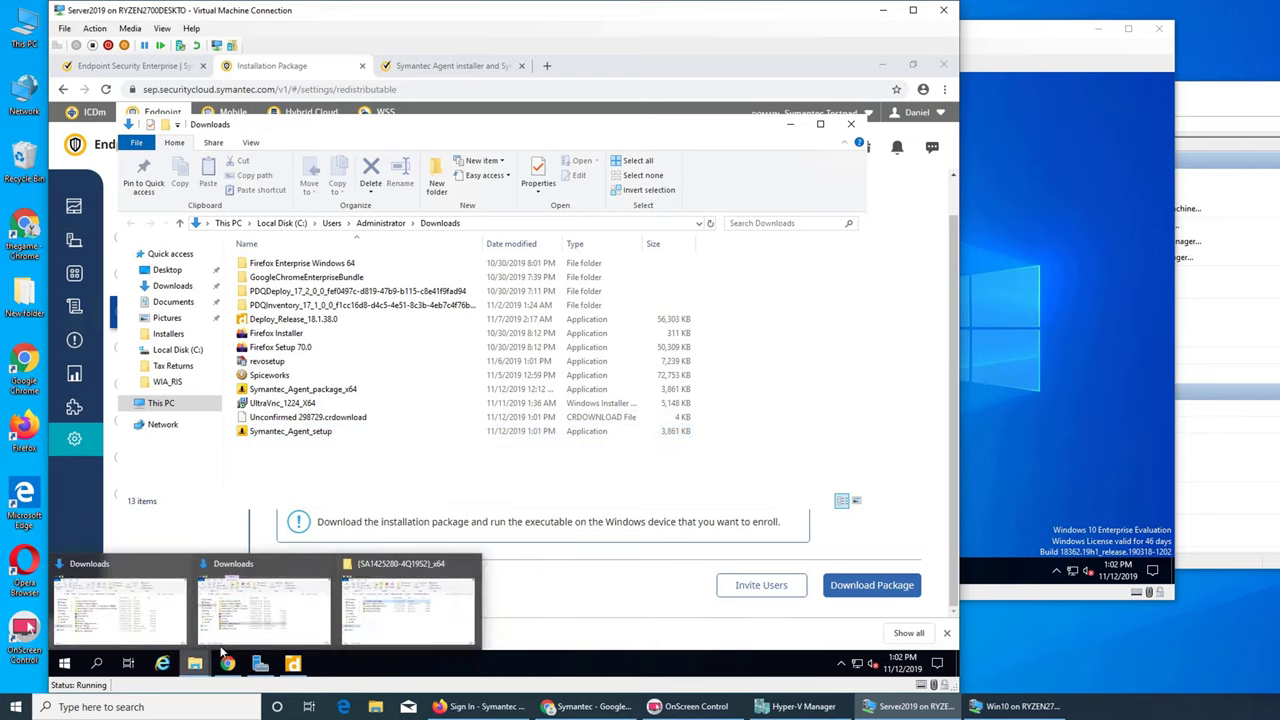
left_click(378, 615)
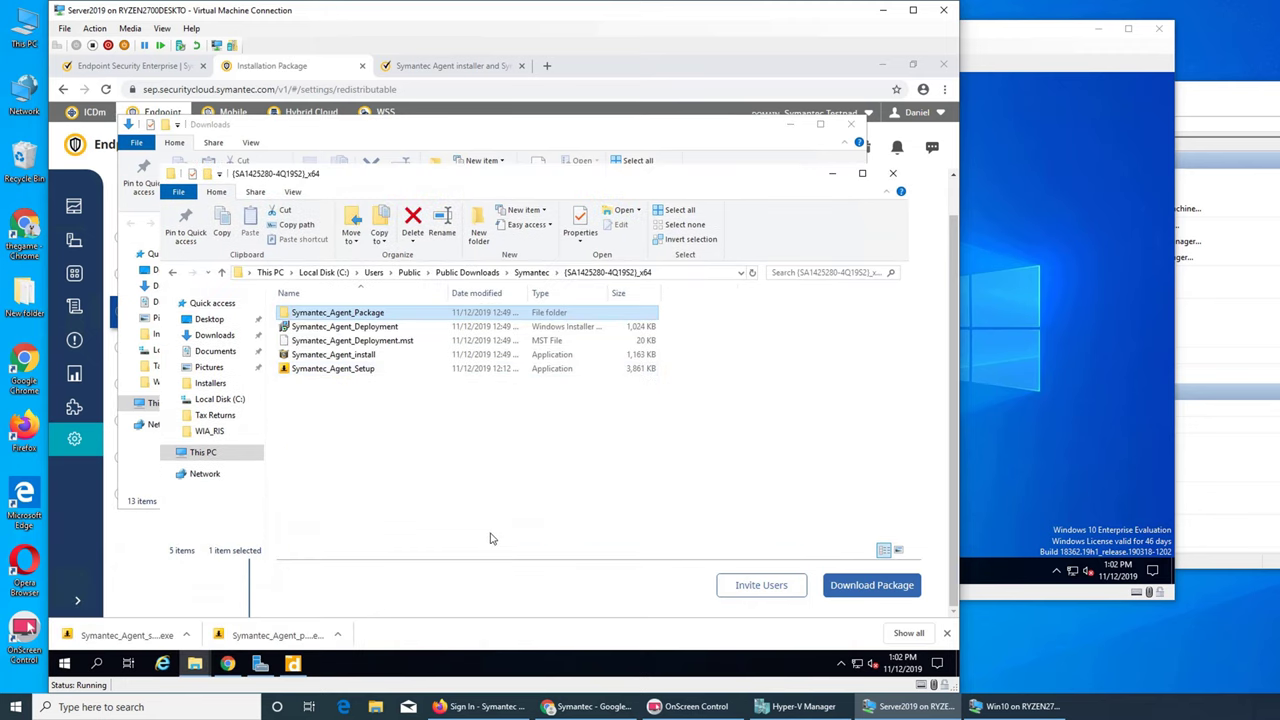
left_click(476, 493)
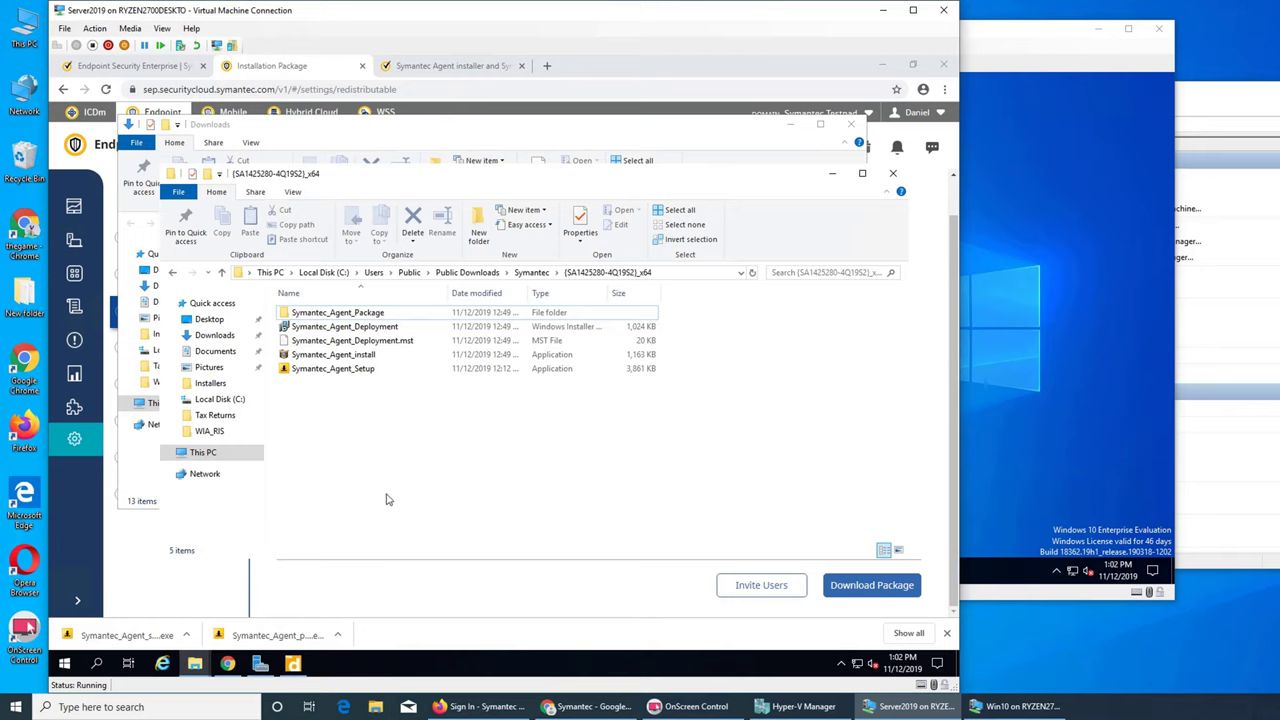
left_click(226, 667)
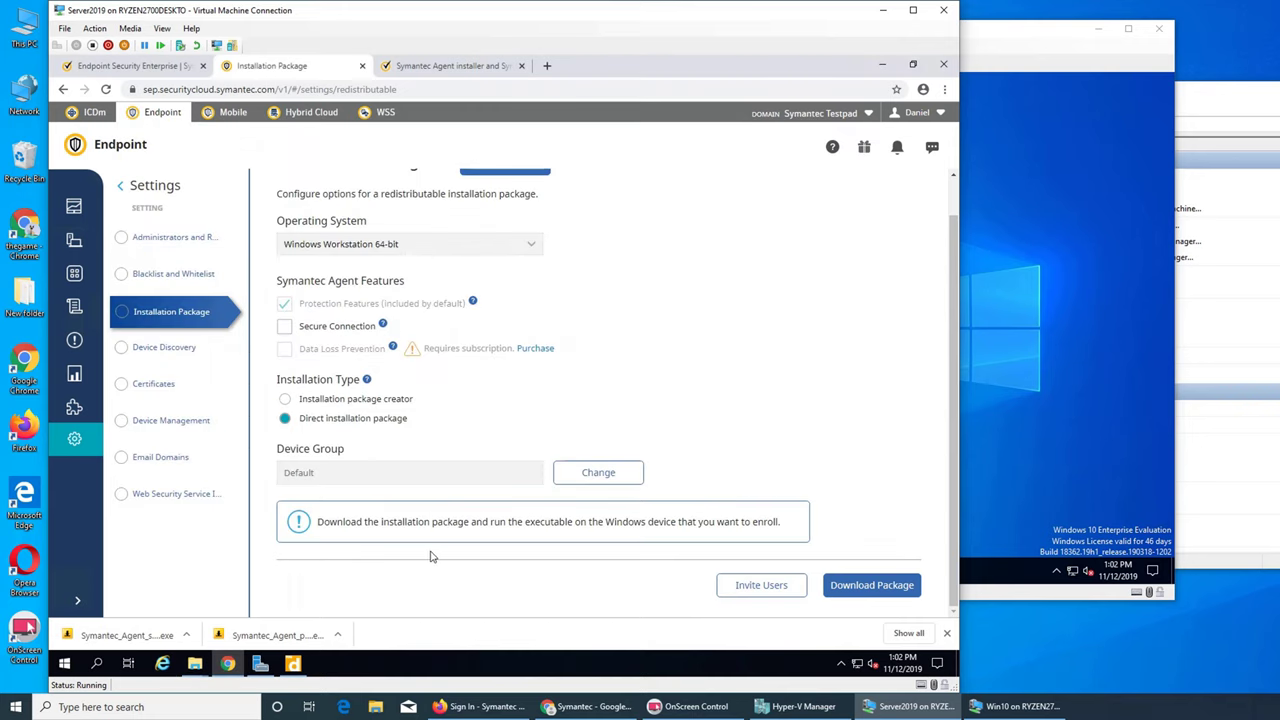
- Search Symantec Help for 'deploy' to find articles on deploying clients
left_click(400, 66)
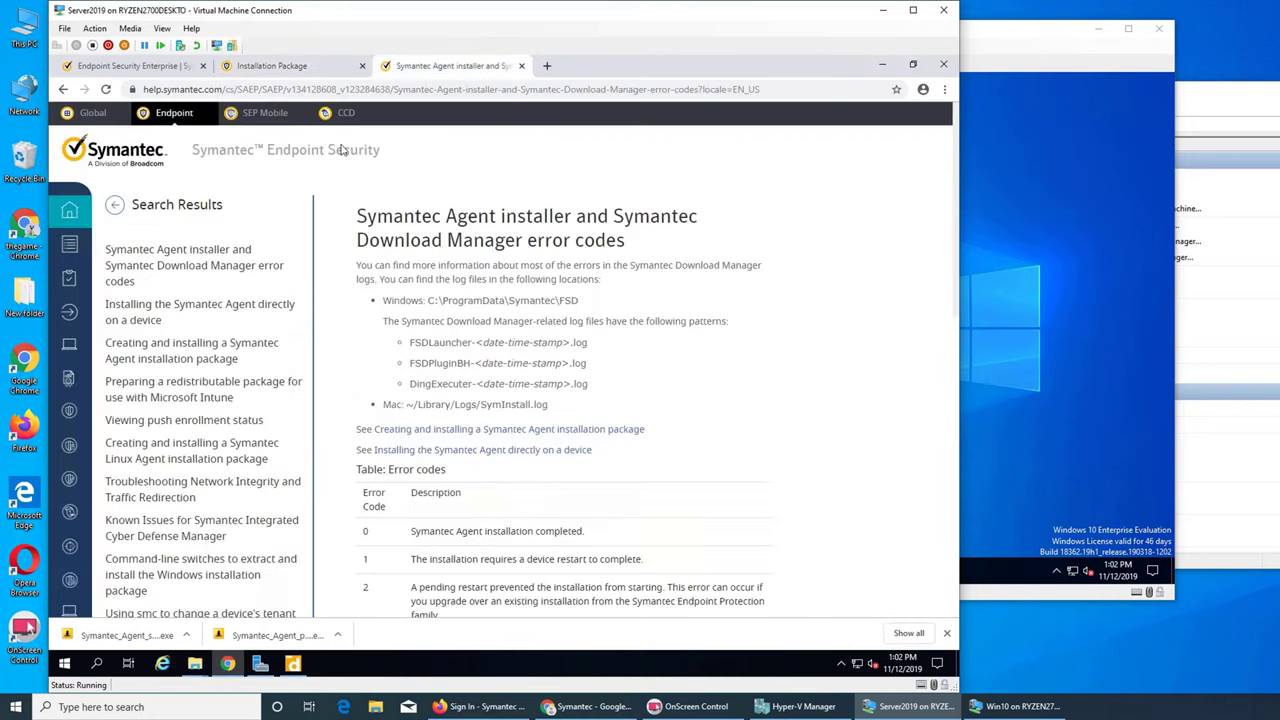
left_click(115, 204)
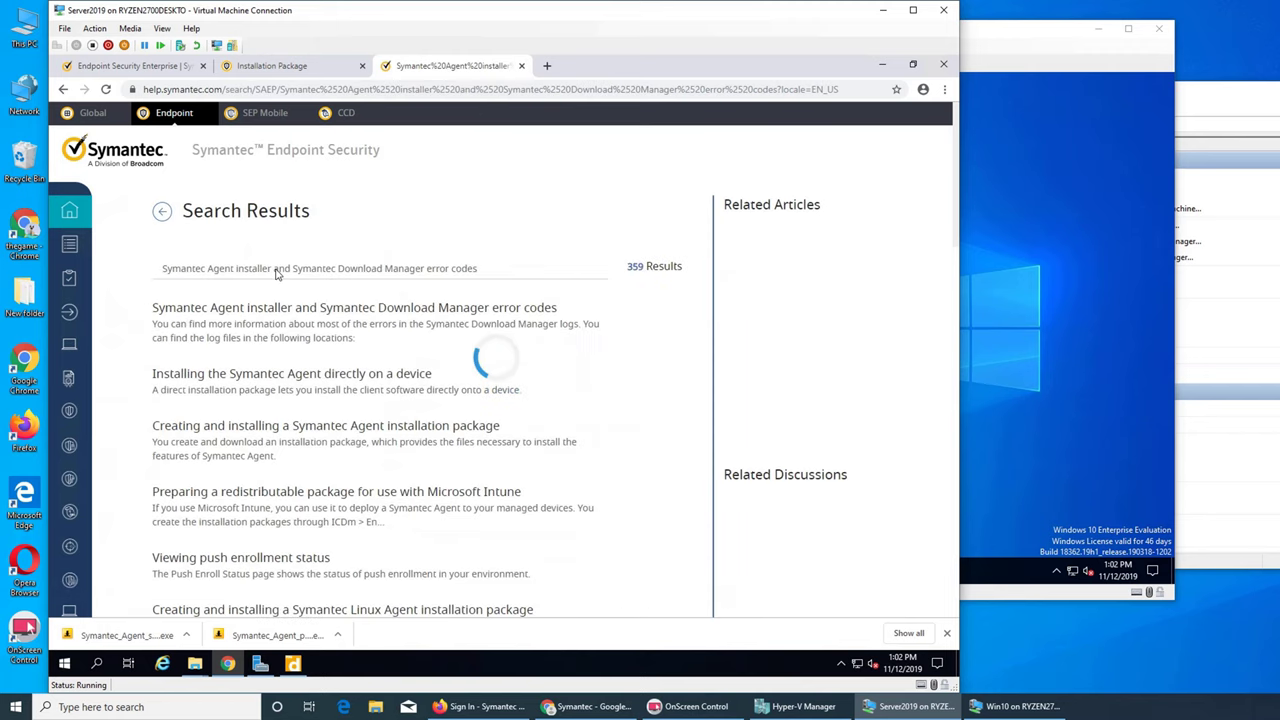
left_click(277, 270)
type("de")
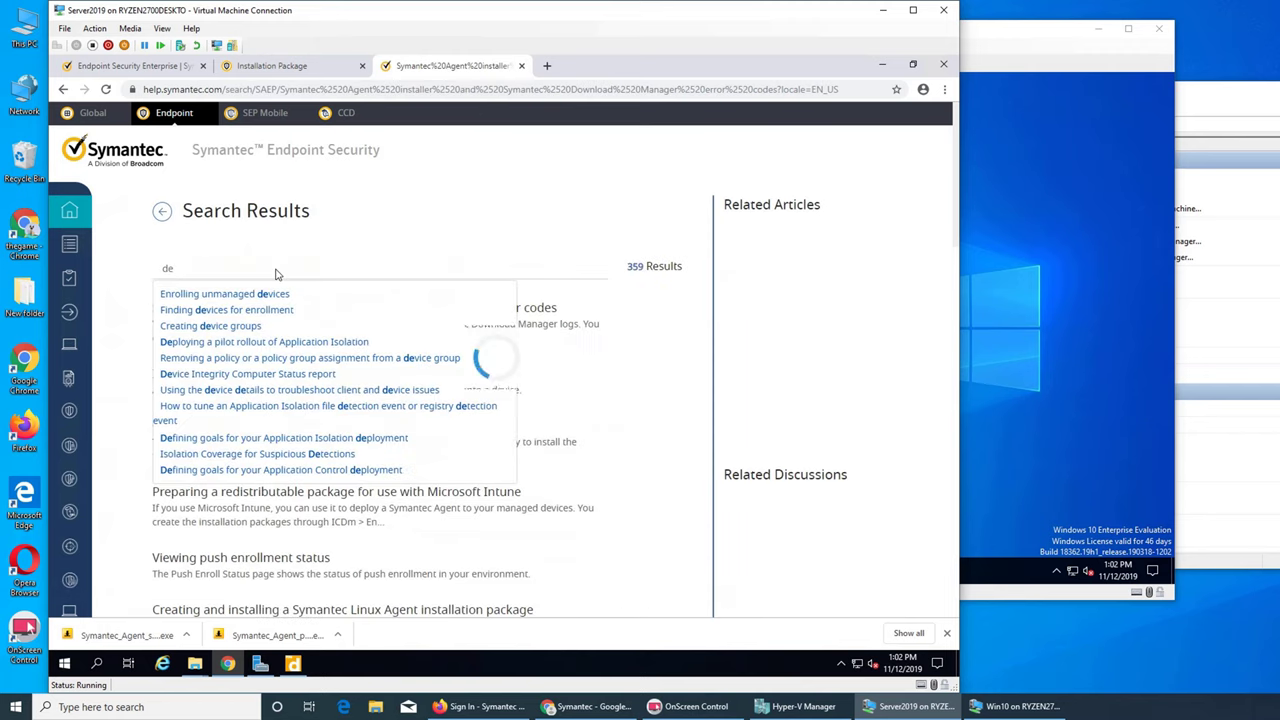
type("ploy")
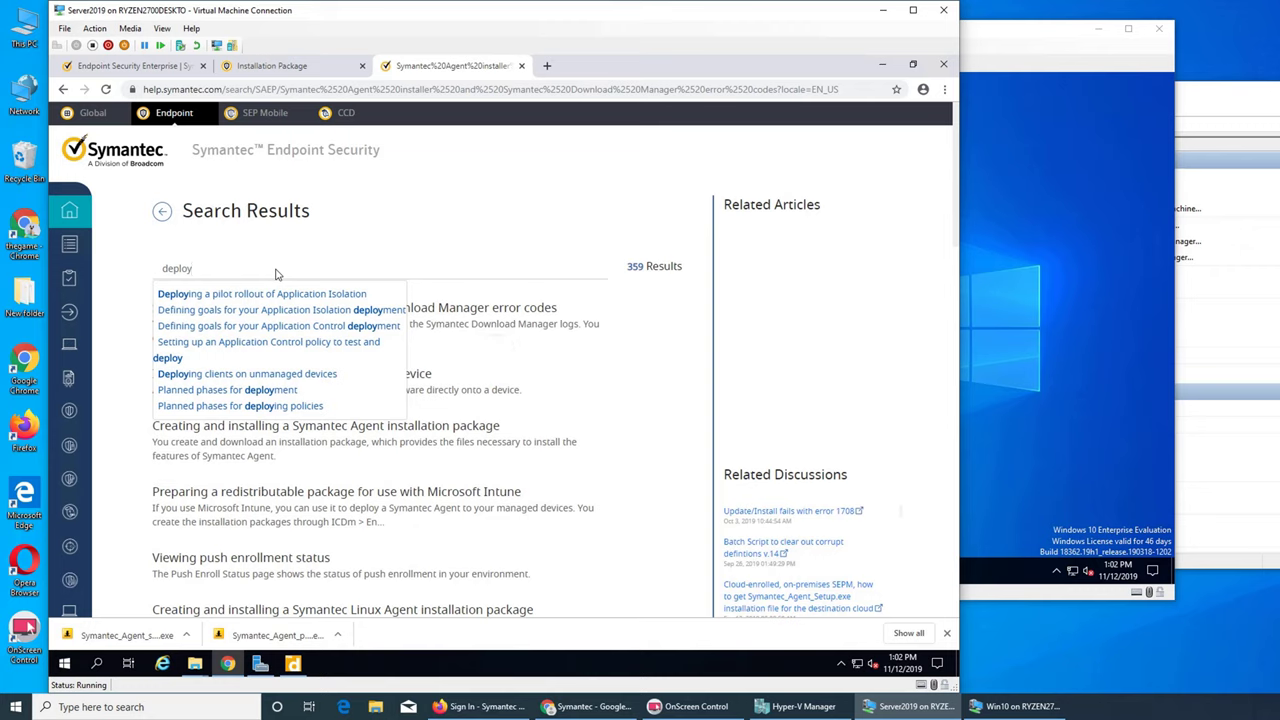
left_click(329, 378)
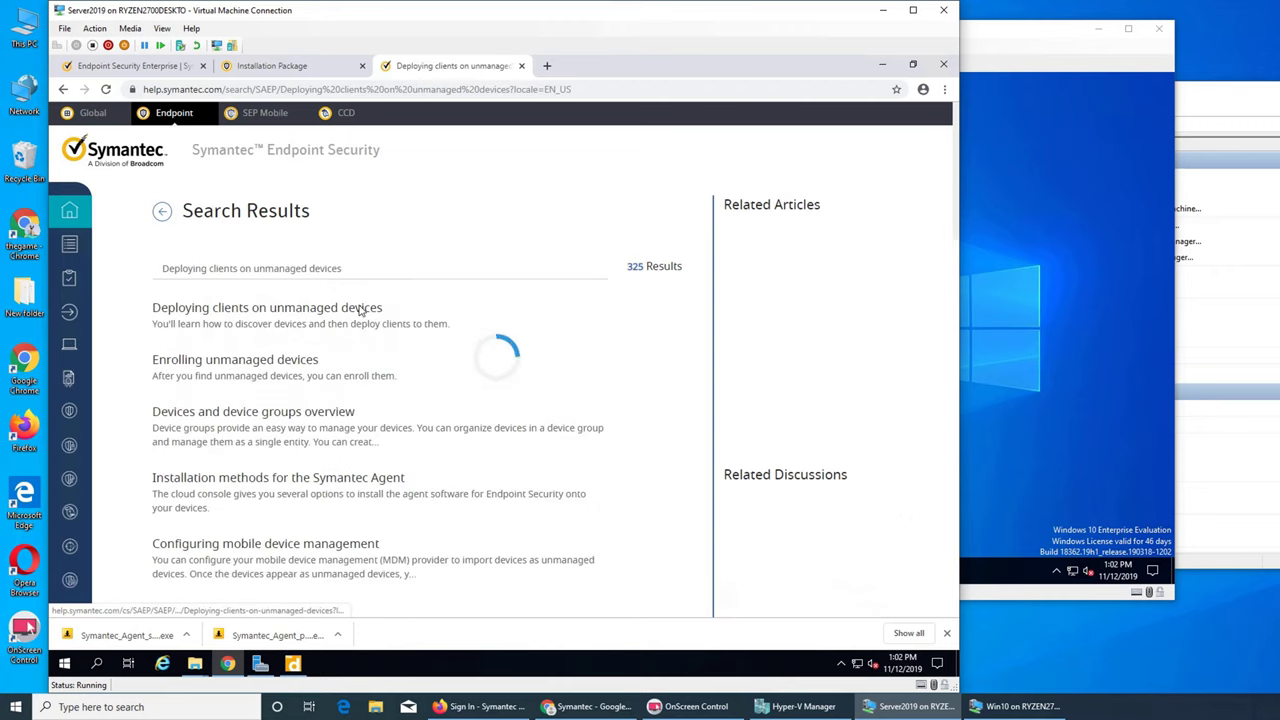
- Open 'Deploying clients on unmanaged devices' and play its video briefly, pausing at 0:10
left_click(357, 311)
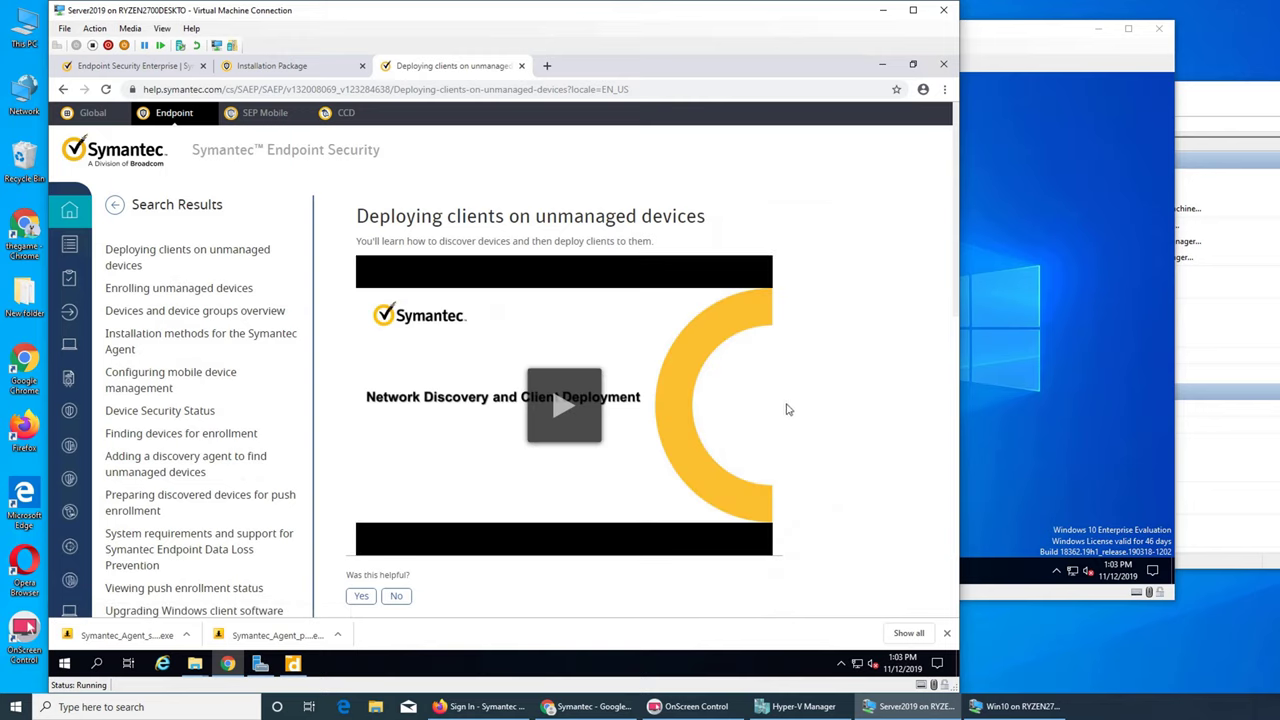
left_click(560, 403)
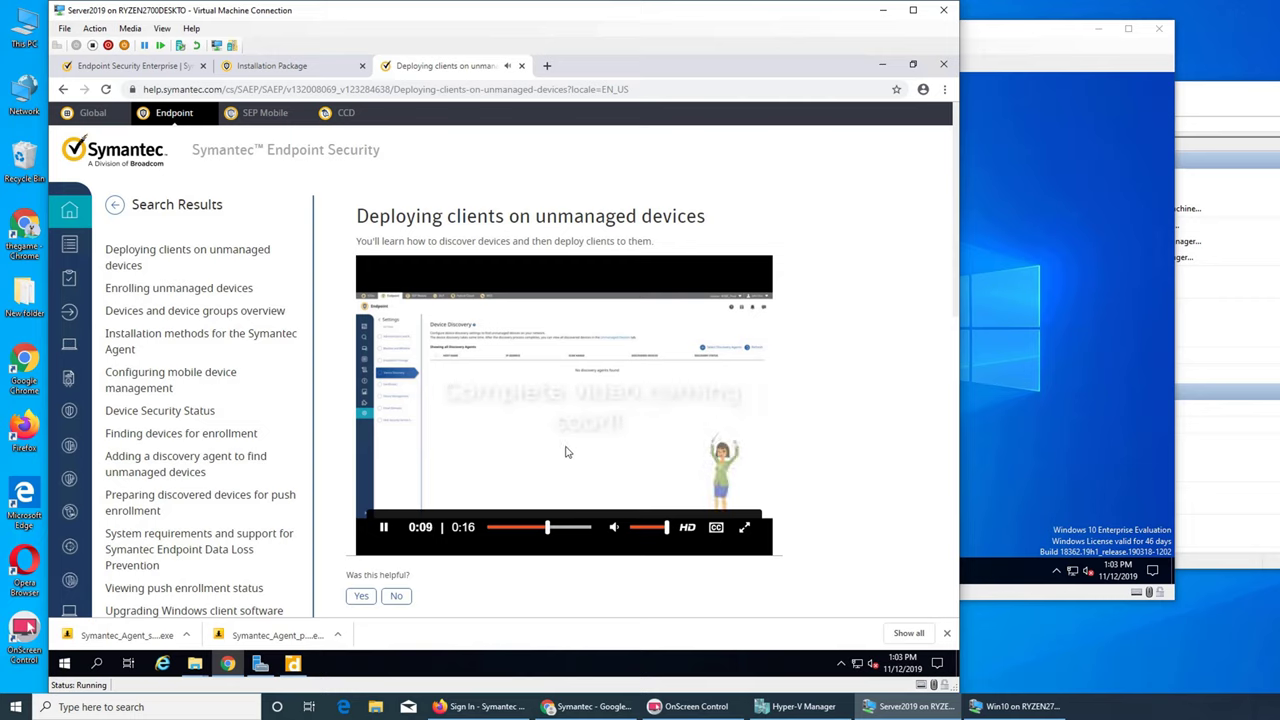
left_click(377, 536)
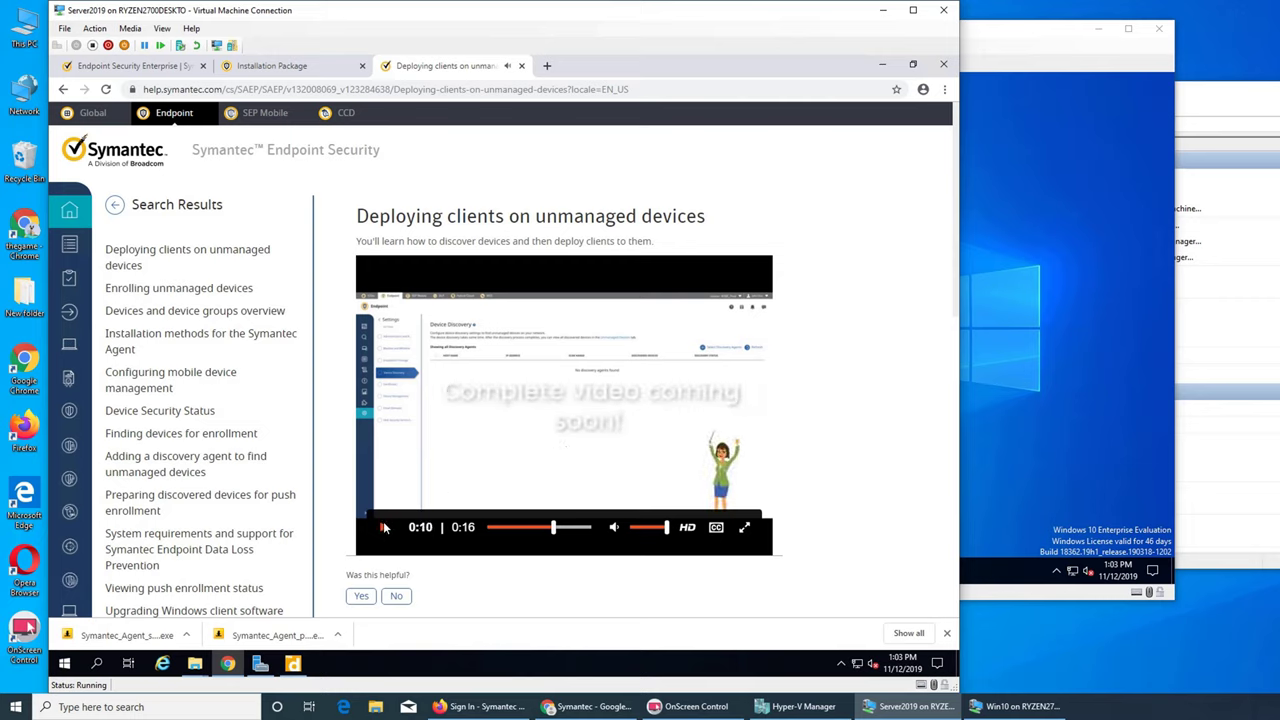
right_click(437, 91)
- Move the article's URL from the VM's Chrome to the host Chrome and load it there
left_click(466, 146)
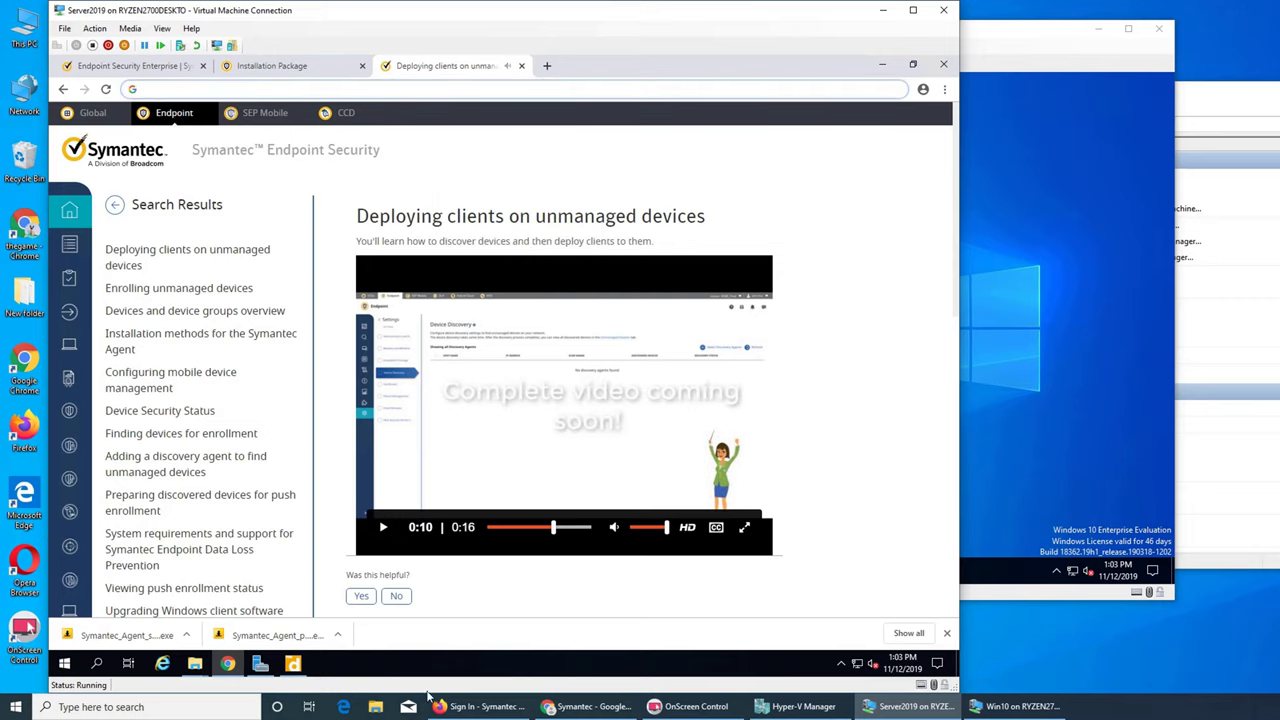
left_click(575, 707)
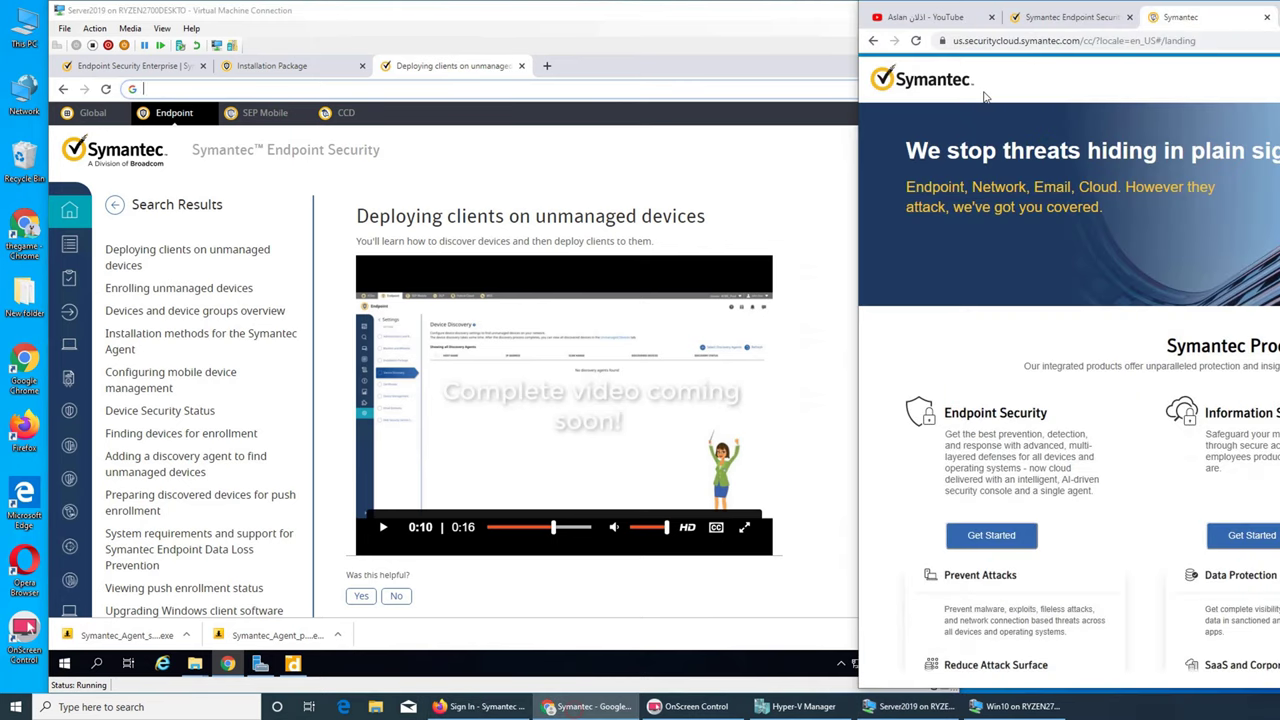
left_click(1080, 40)
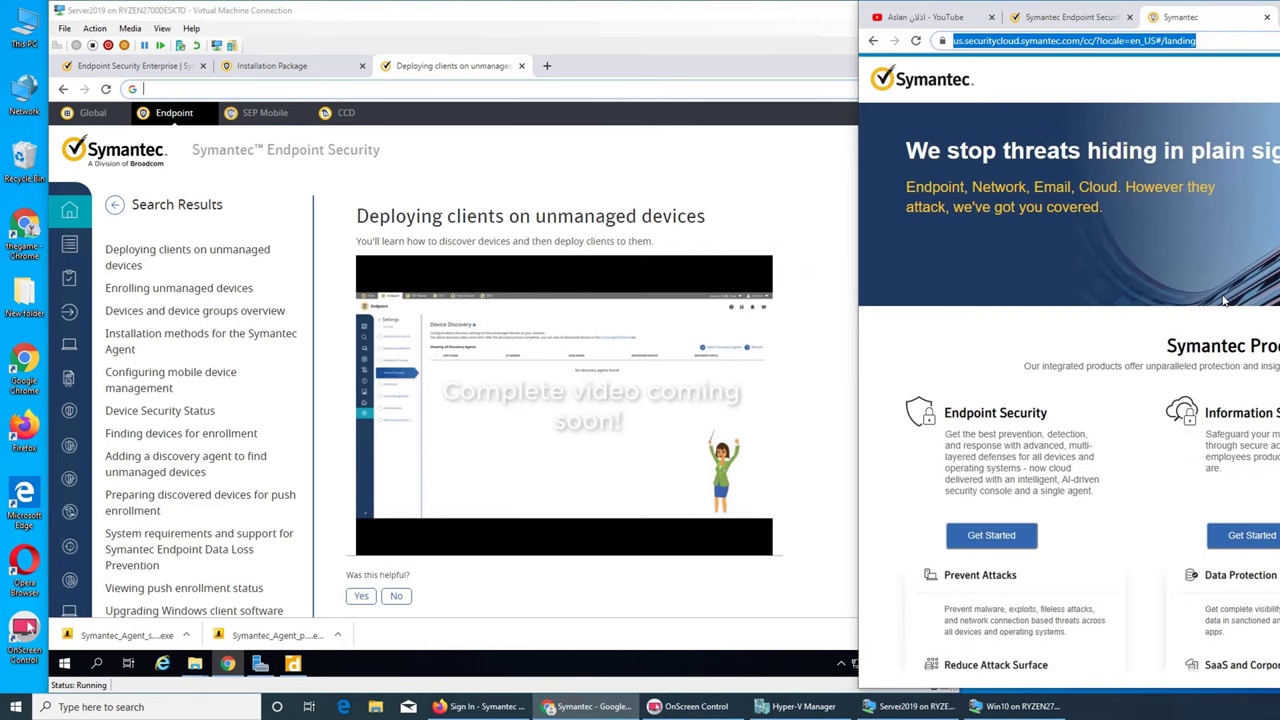
key("ctrl+v")
key("Return")
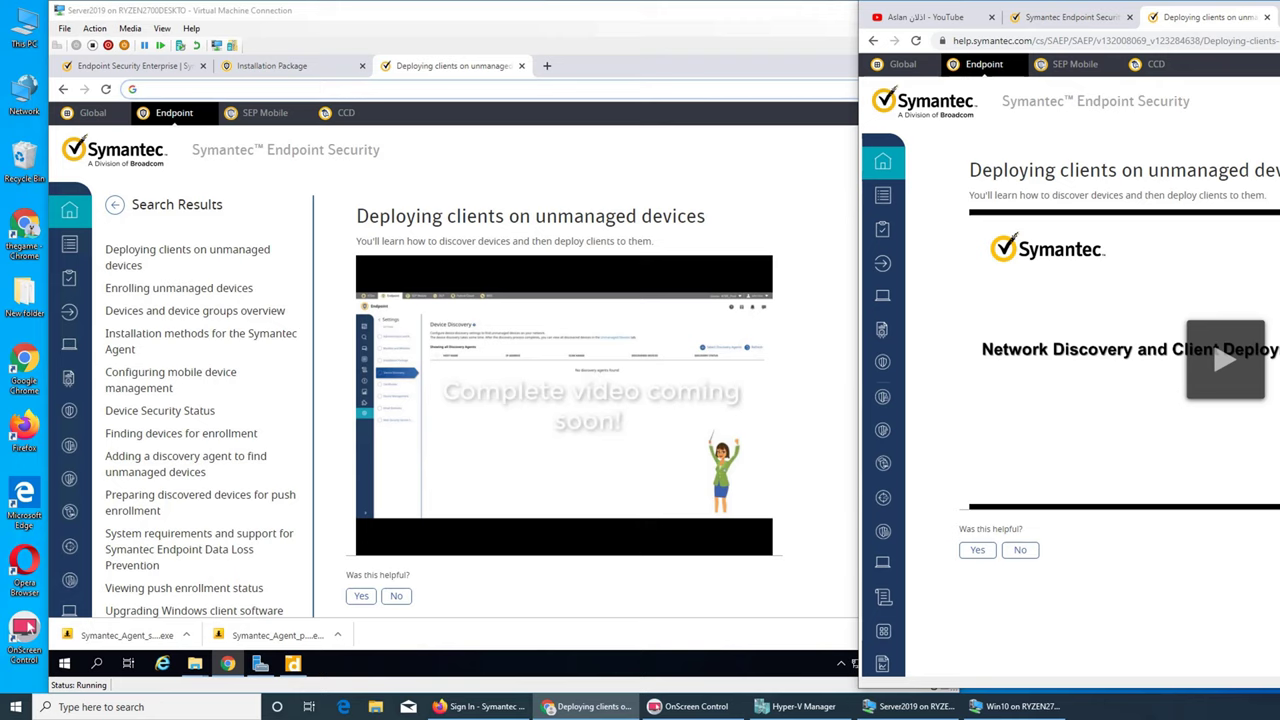
left_click(226, 665)
- Make Downloads\Symantec_Agent_setup.exe into a new PDQ Deploy package and save it
mouse_move(197, 669)
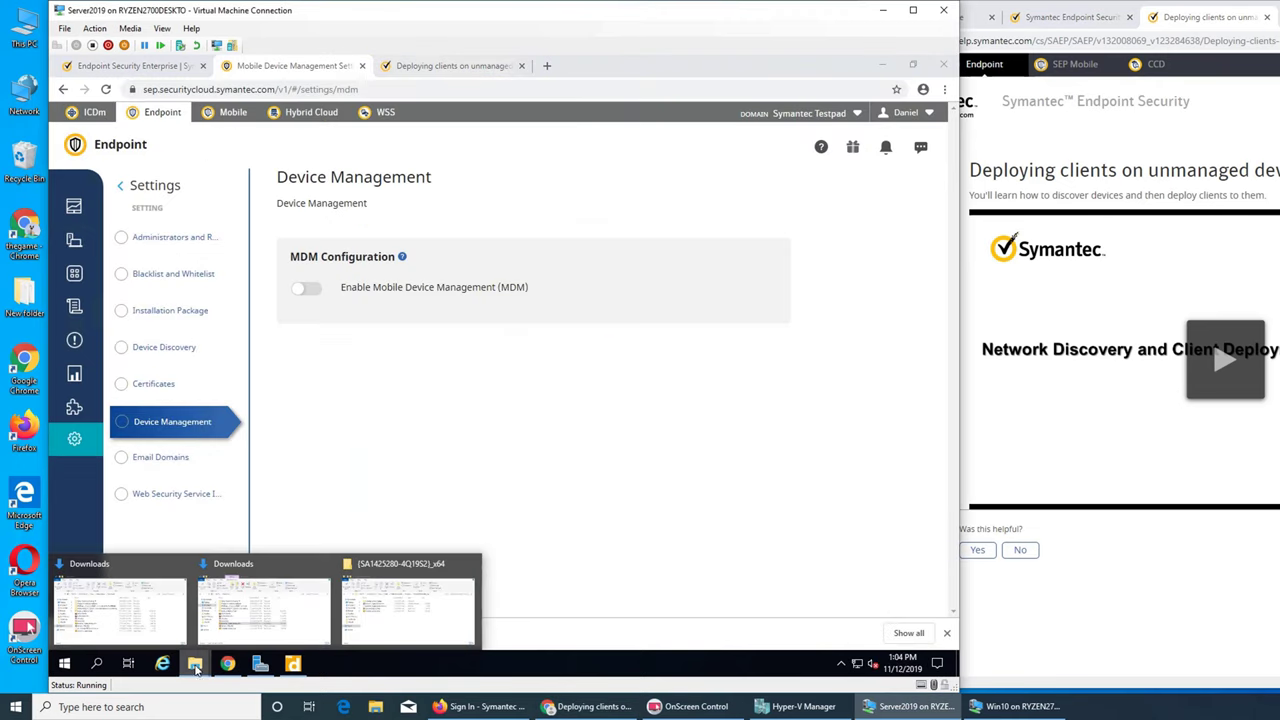
left_click(265, 610)
left_click(349, 481)
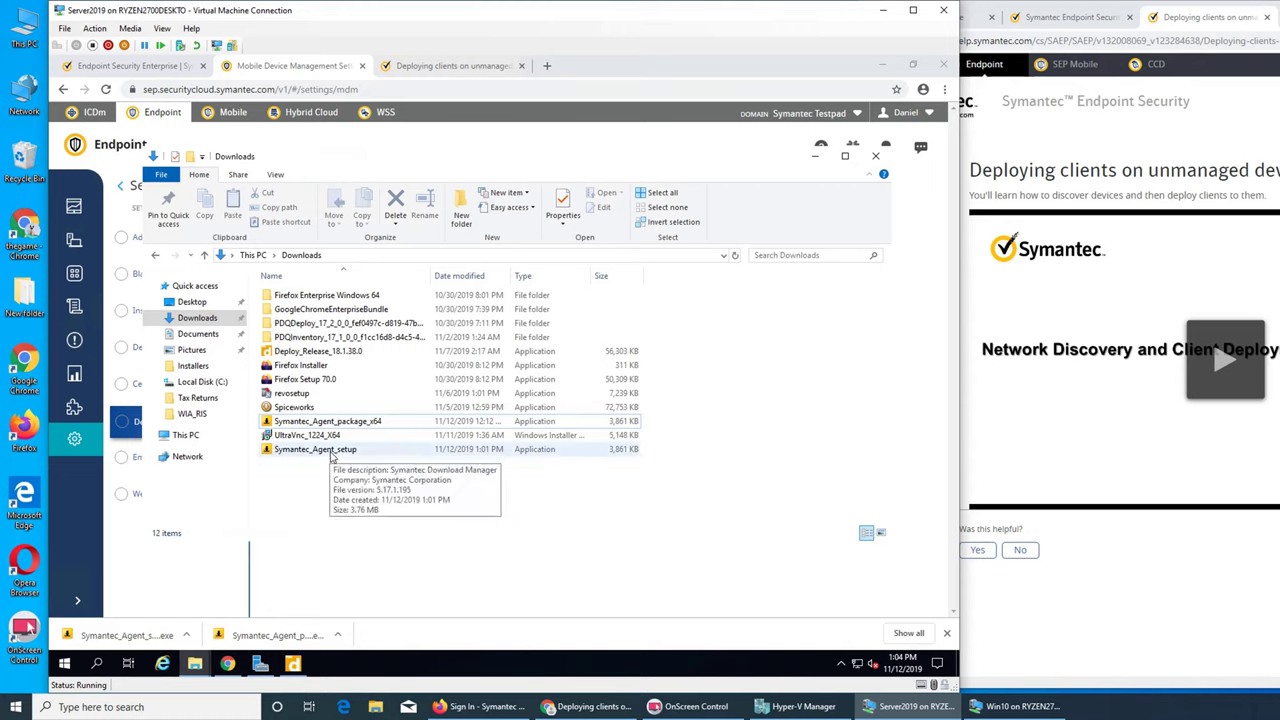
left_click(332, 452)
right_click(333, 452)
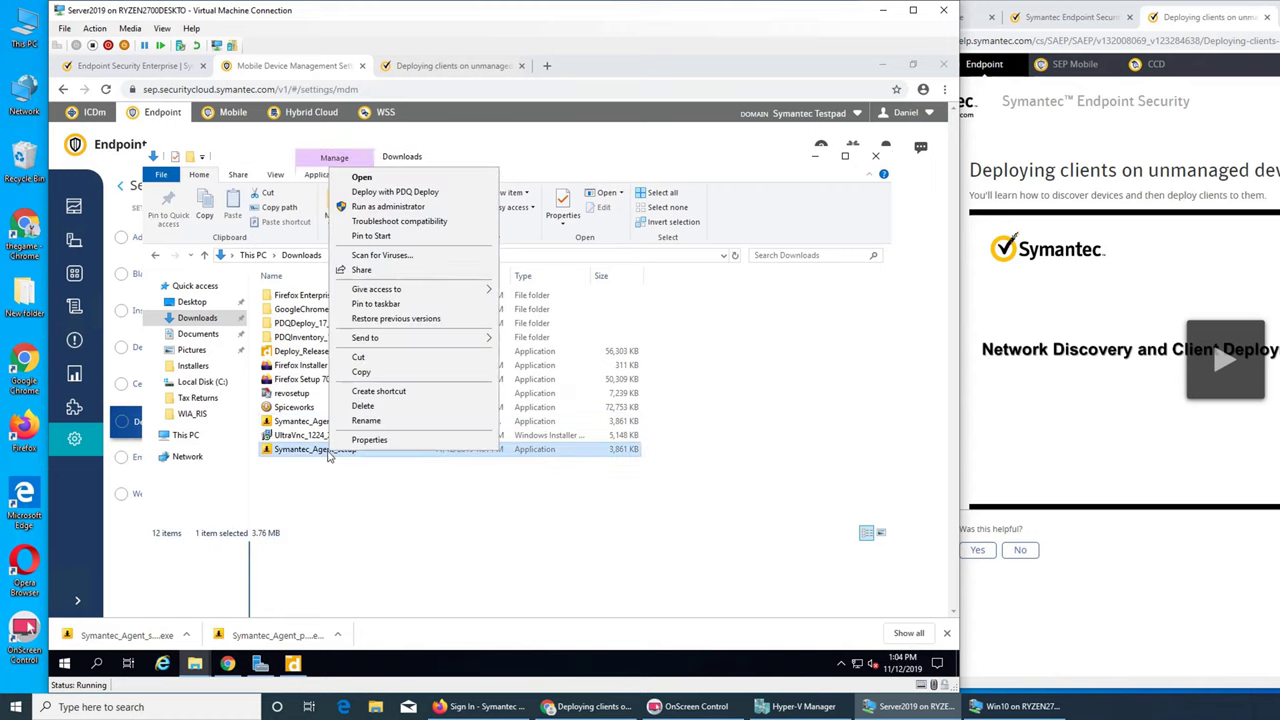
left_click(381, 194)
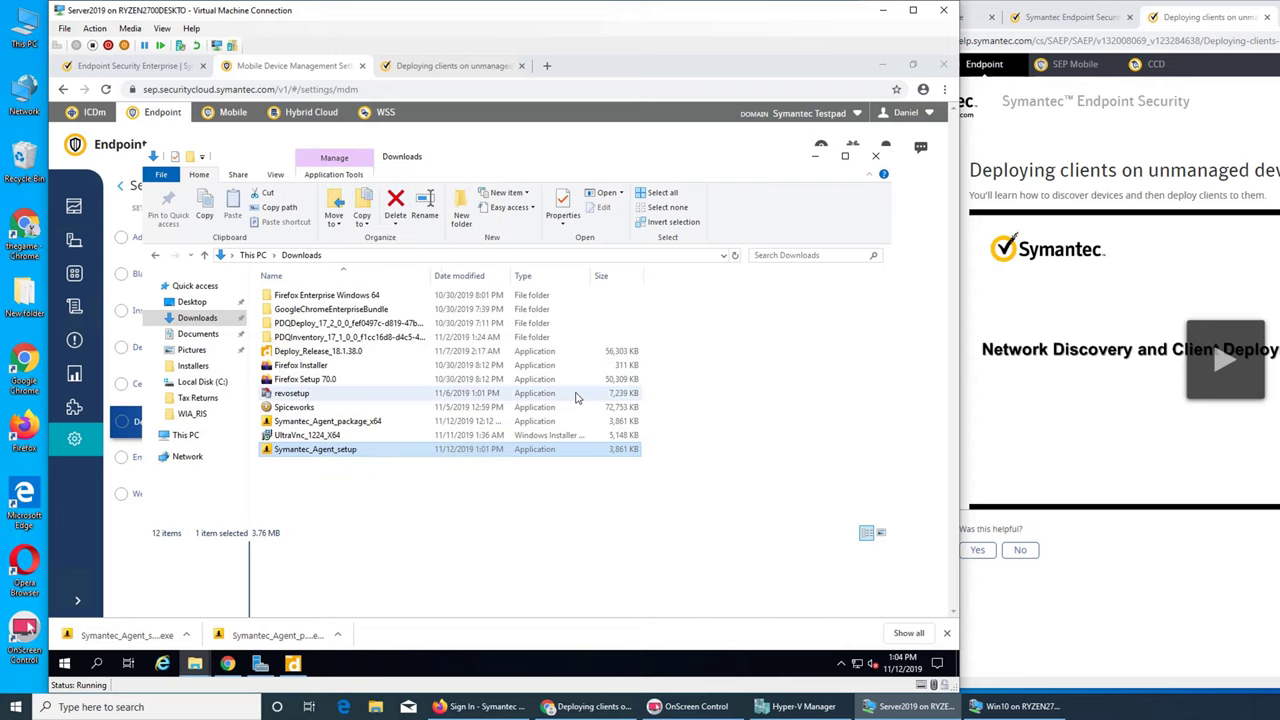
mouse_move(280, 683)
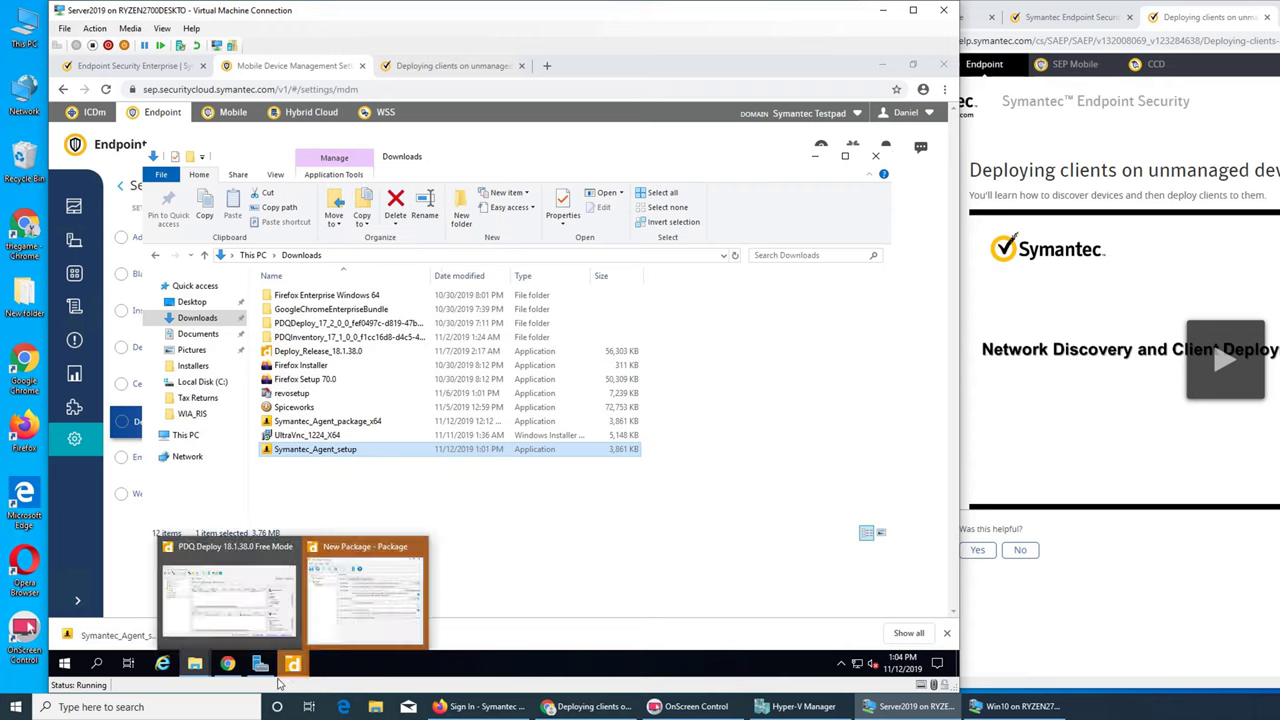
left_click(355, 610)
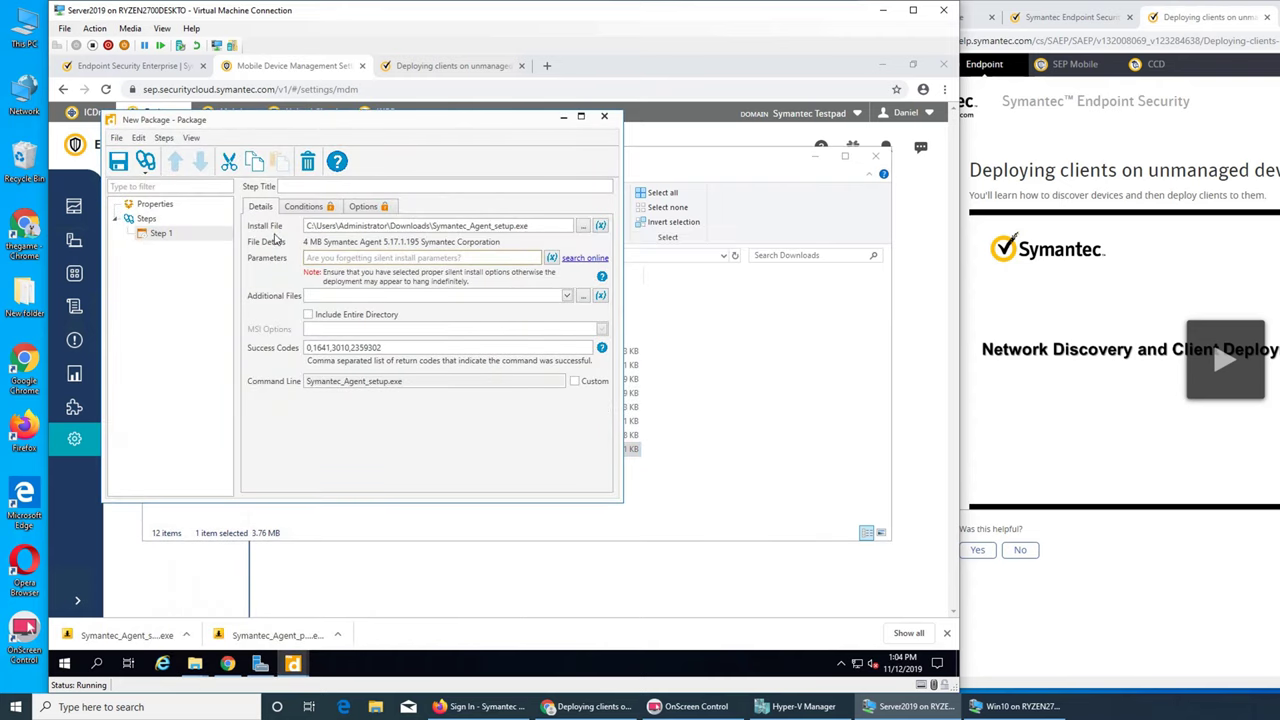
left_click(120, 162)
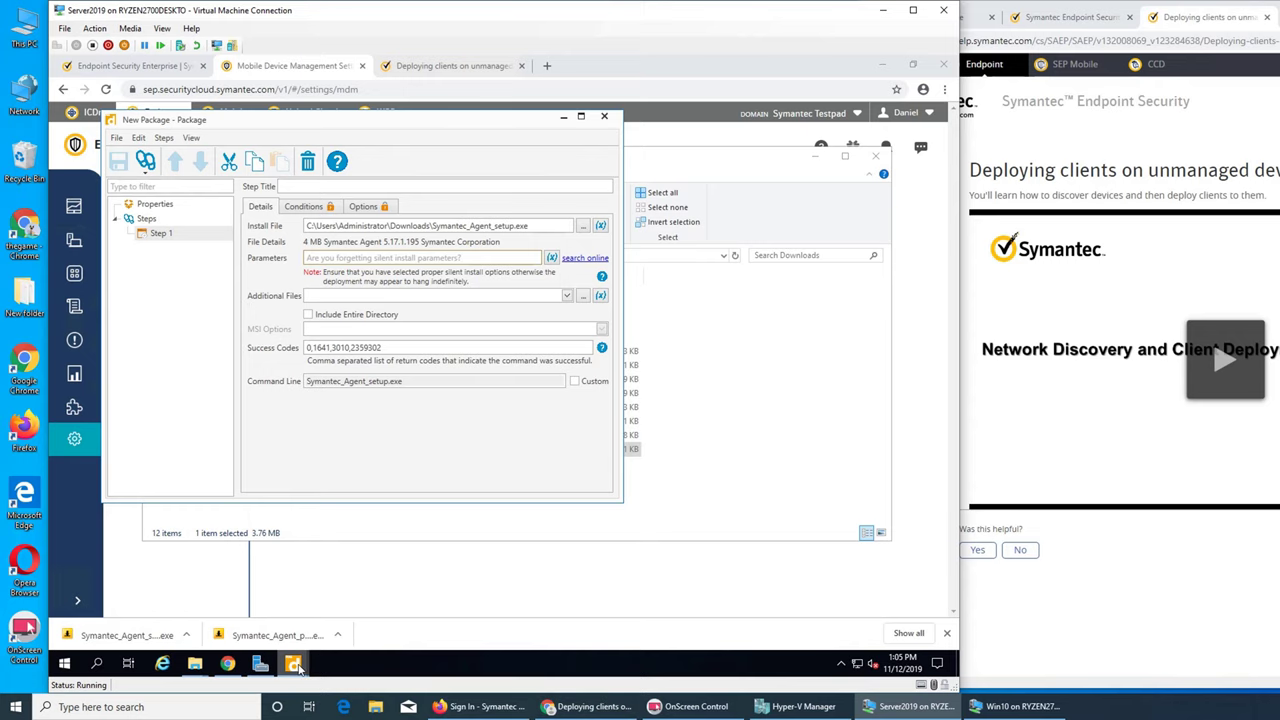
left_click(603, 119)
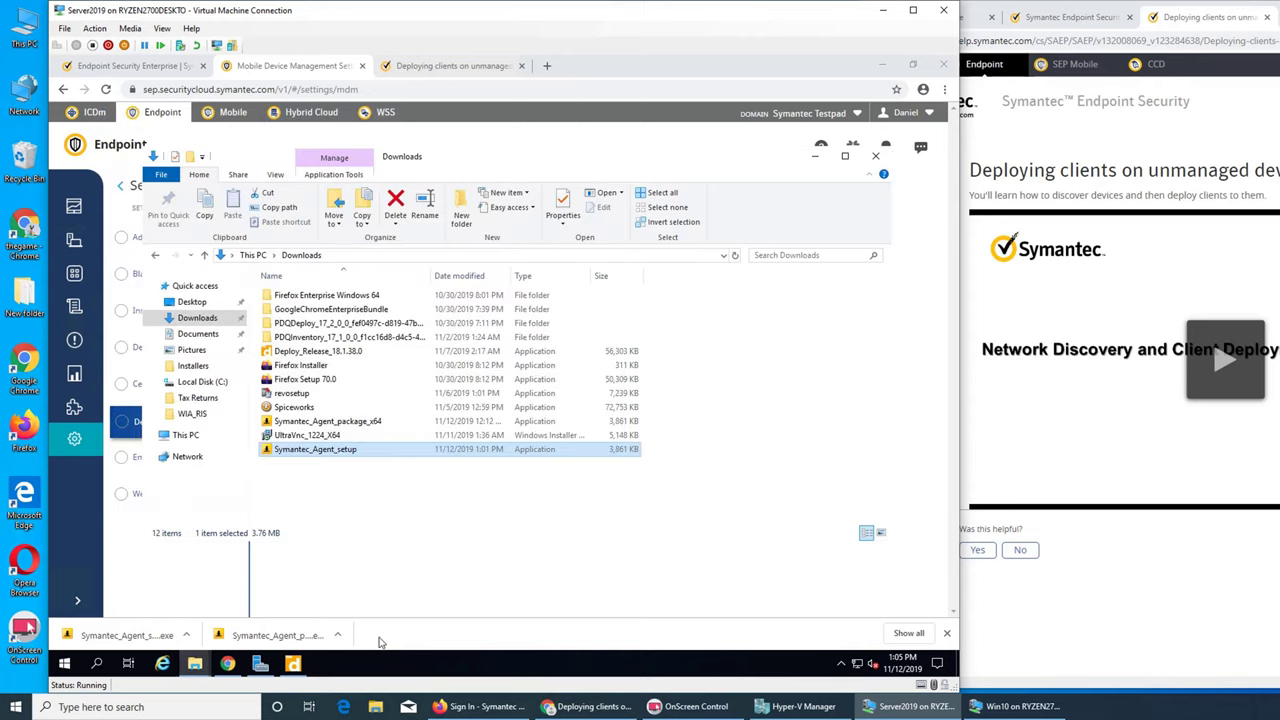
- Deploy New Package once to WIN10; it fails with Symantec_Agent_setup.exe error code 3
left_click(292, 663)
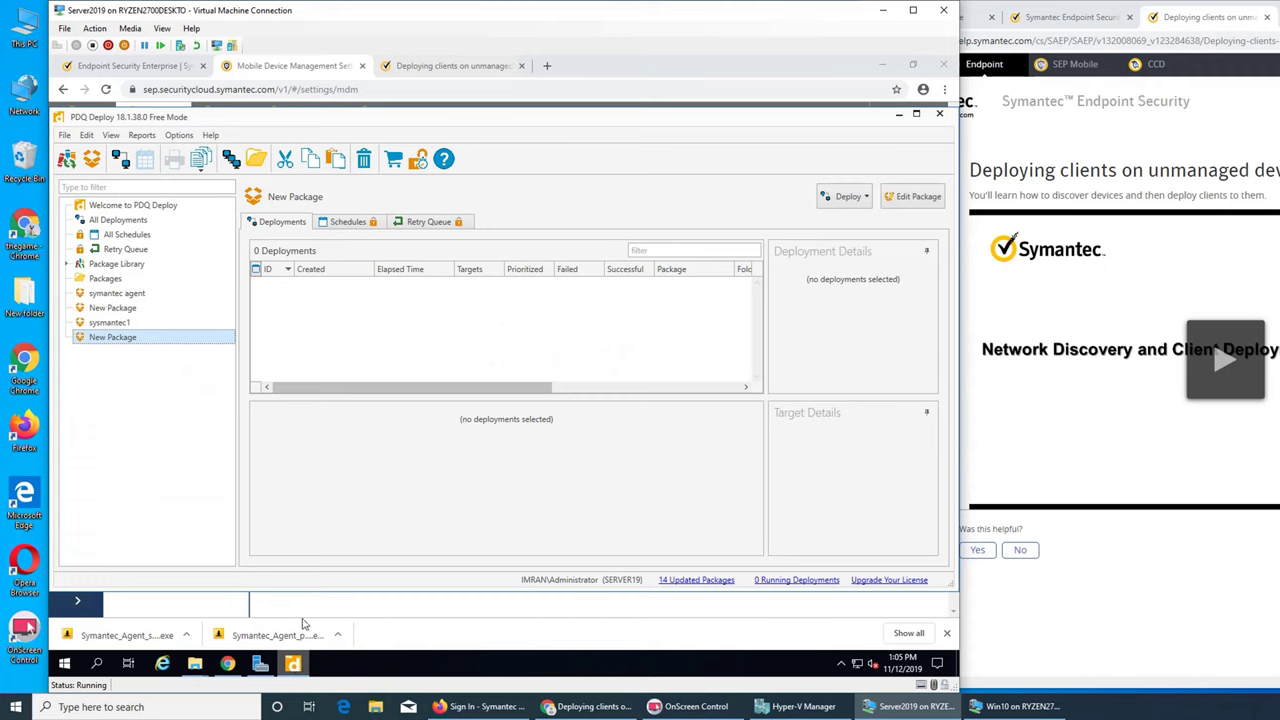
right_click(119, 342)
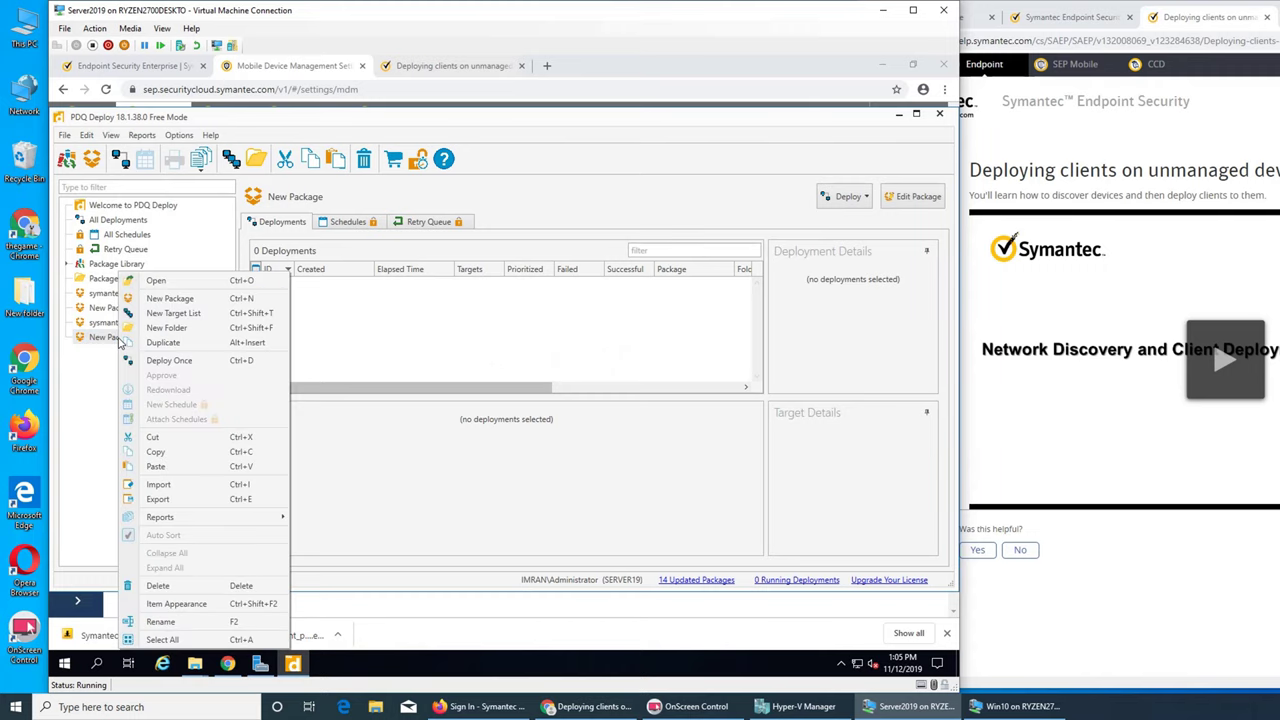
left_click(156, 360)
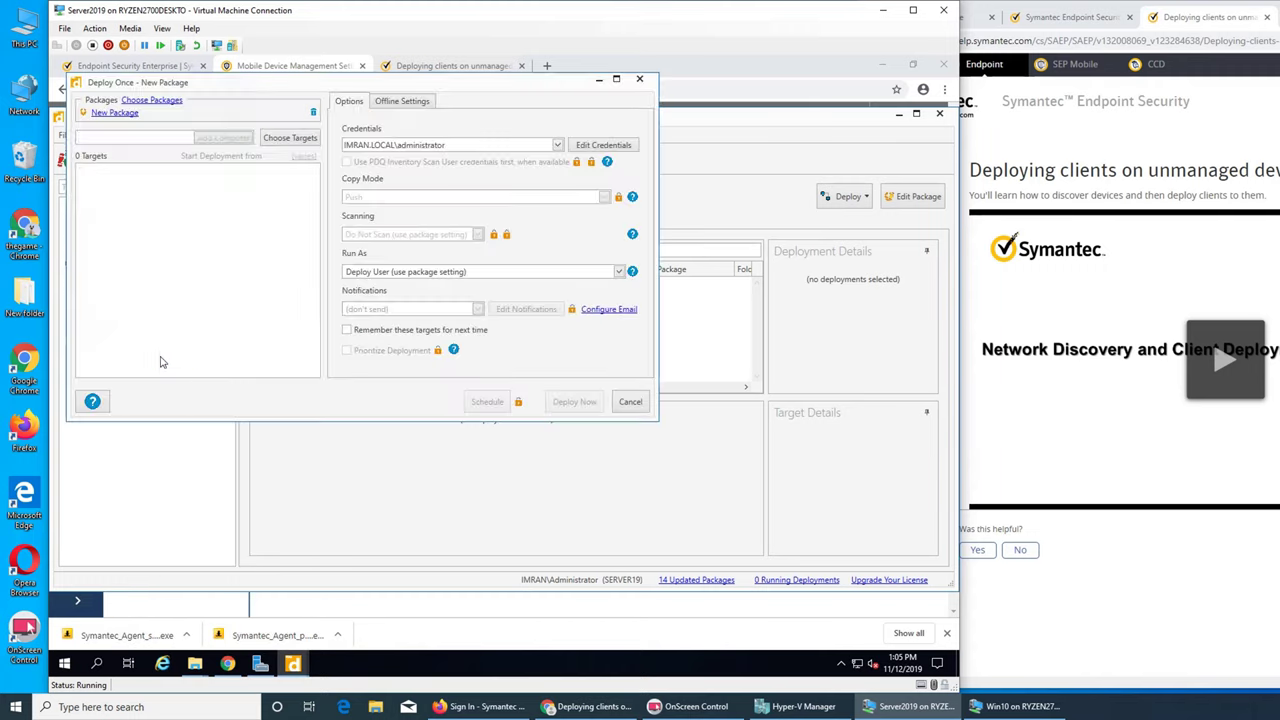
left_click(285, 141)
left_click(286, 141)
mouse_move(318, 166)
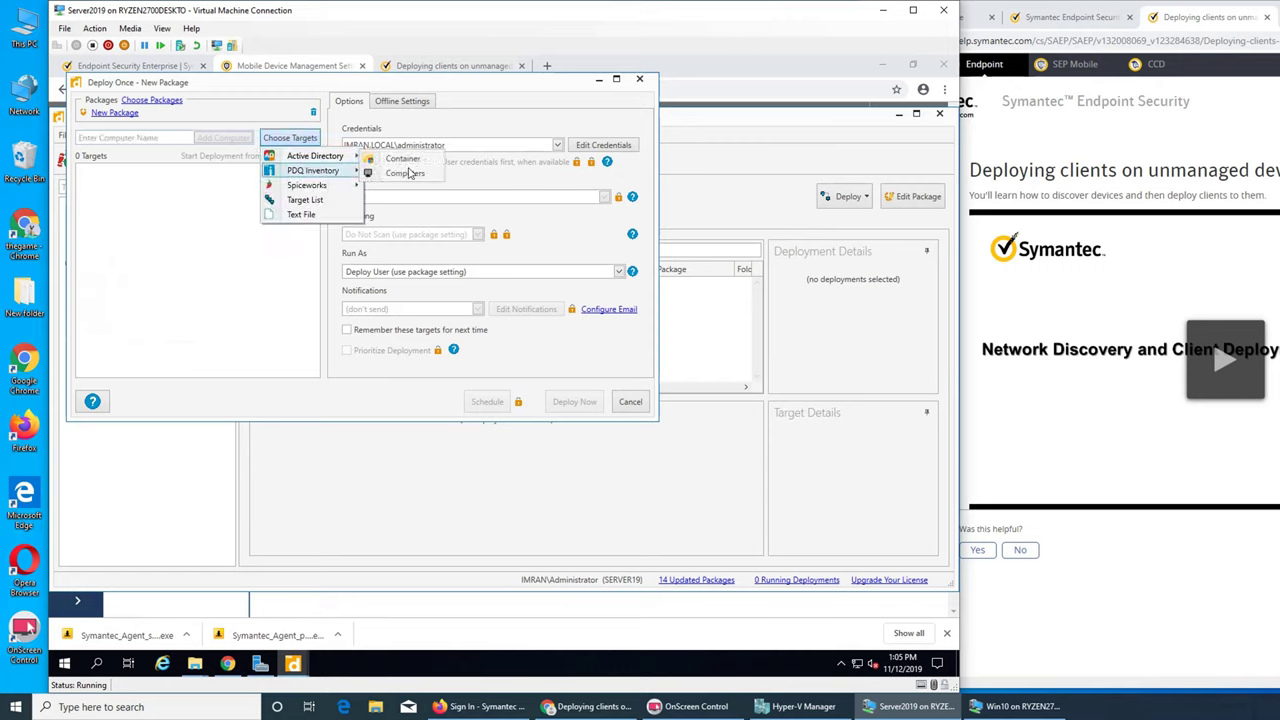
left_click(410, 175)
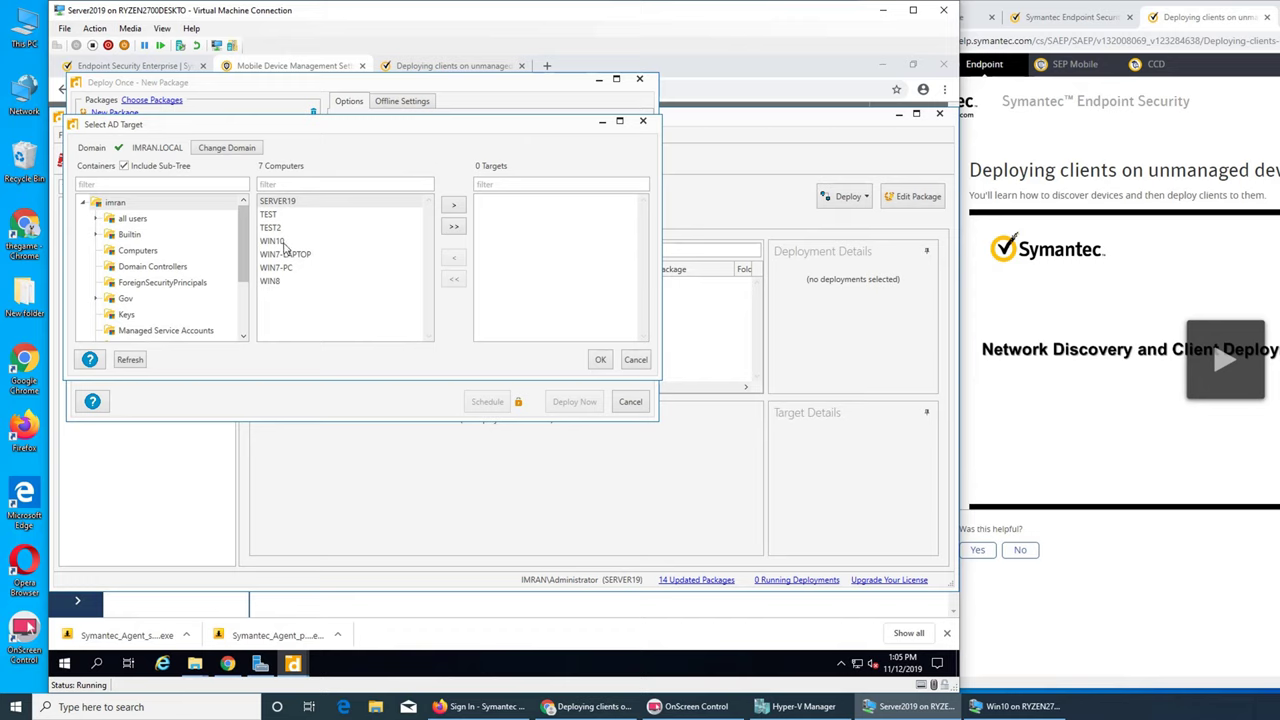
left_click(284, 244)
left_click(453, 204)
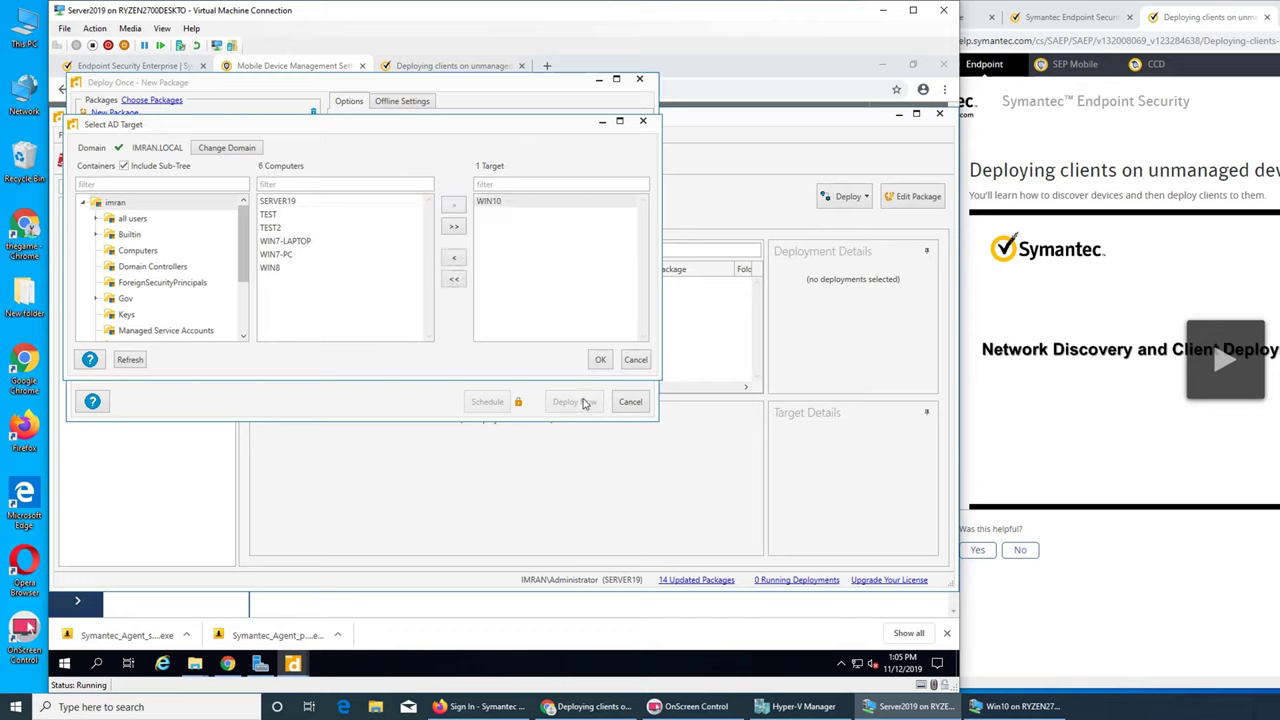
left_click(599, 361)
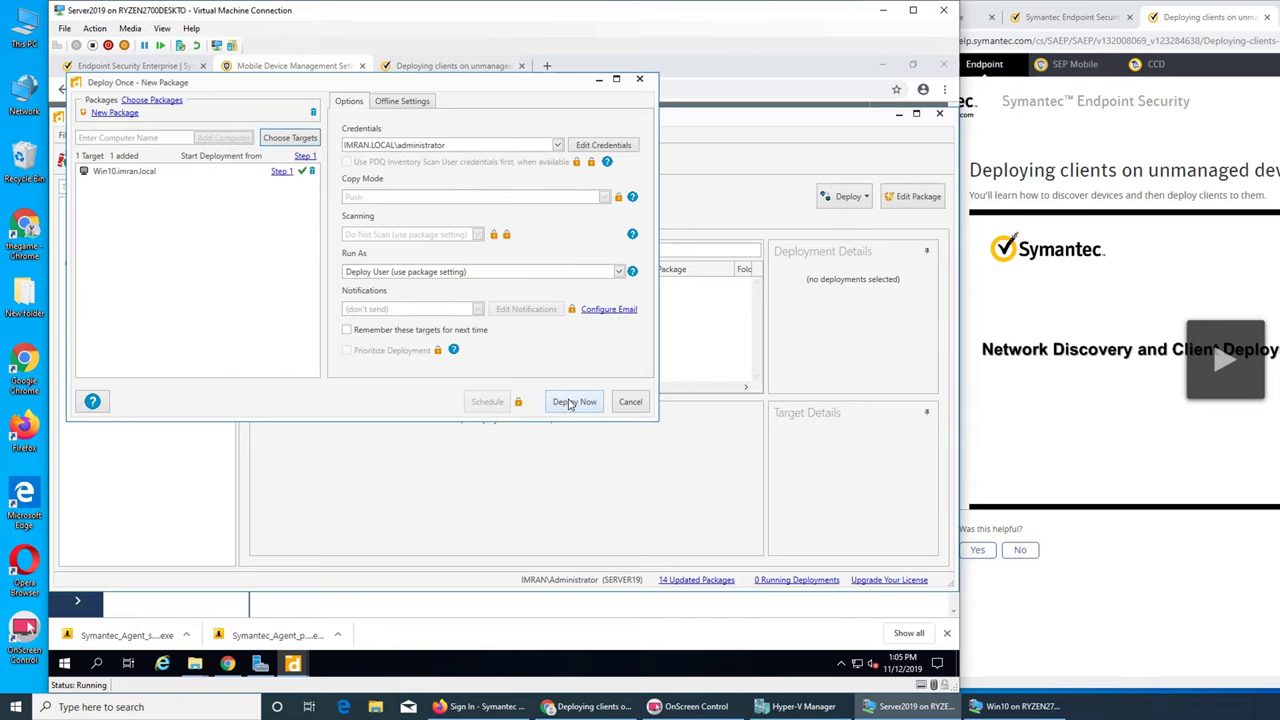
left_click(569, 403)
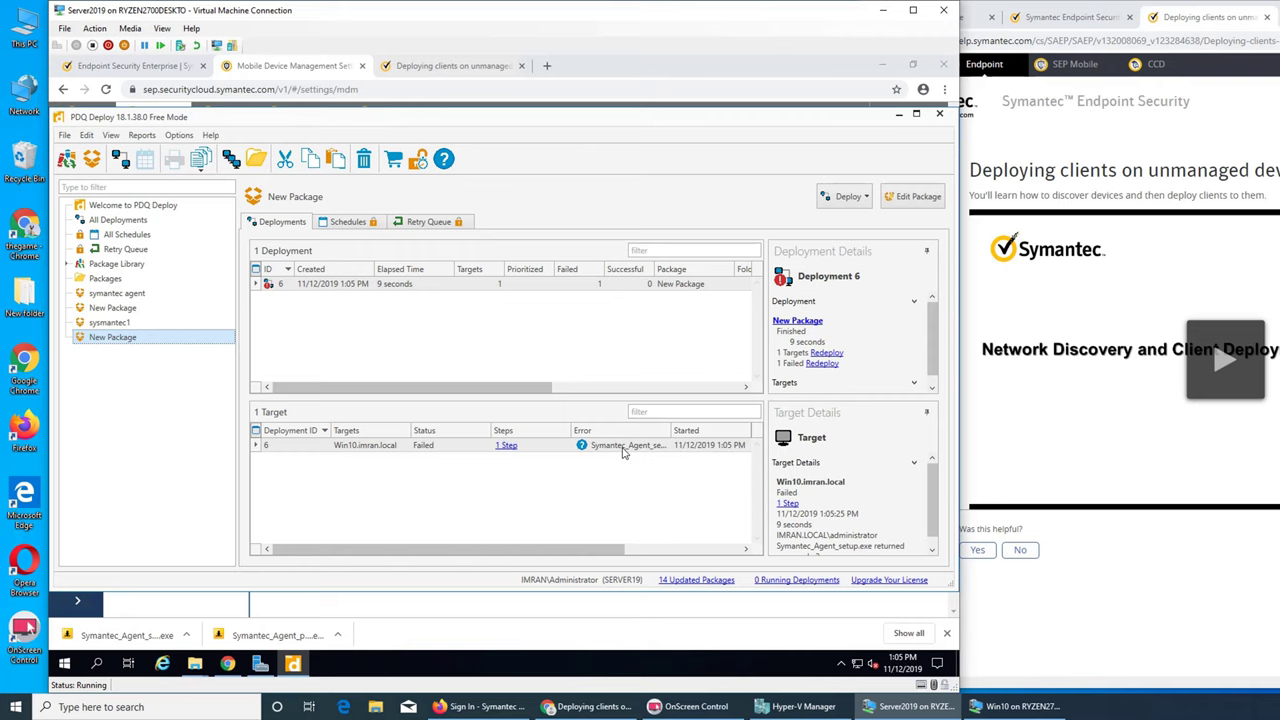
left_click(898, 114)
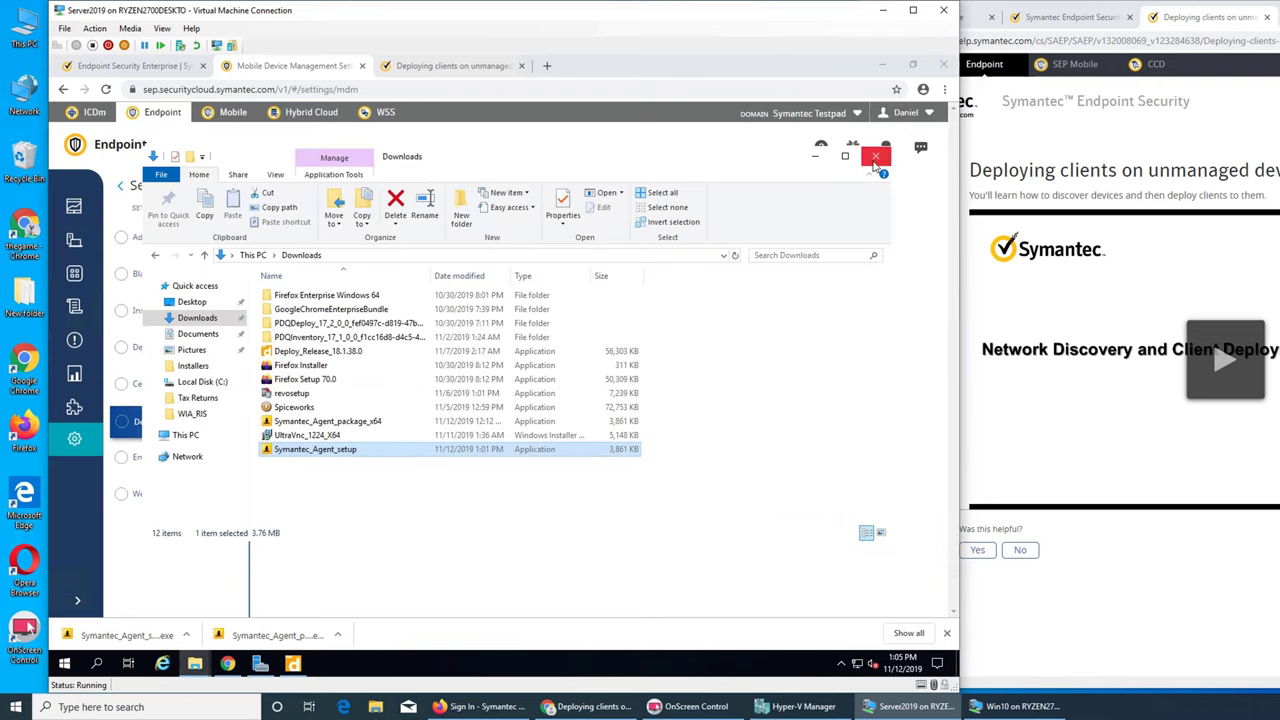
- Open the Windows Defender Firewall on/off settings on Win10 using administrator credentials
left_click(1015, 706)
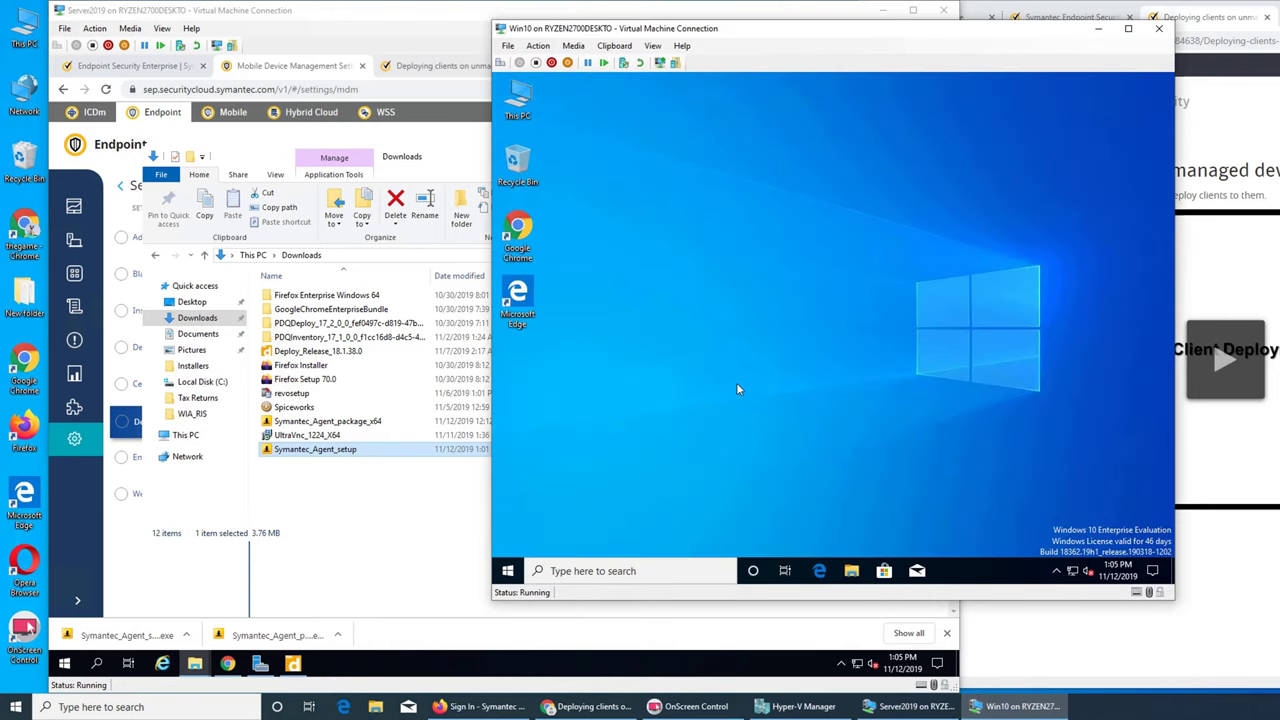
key("super")
type("fire")
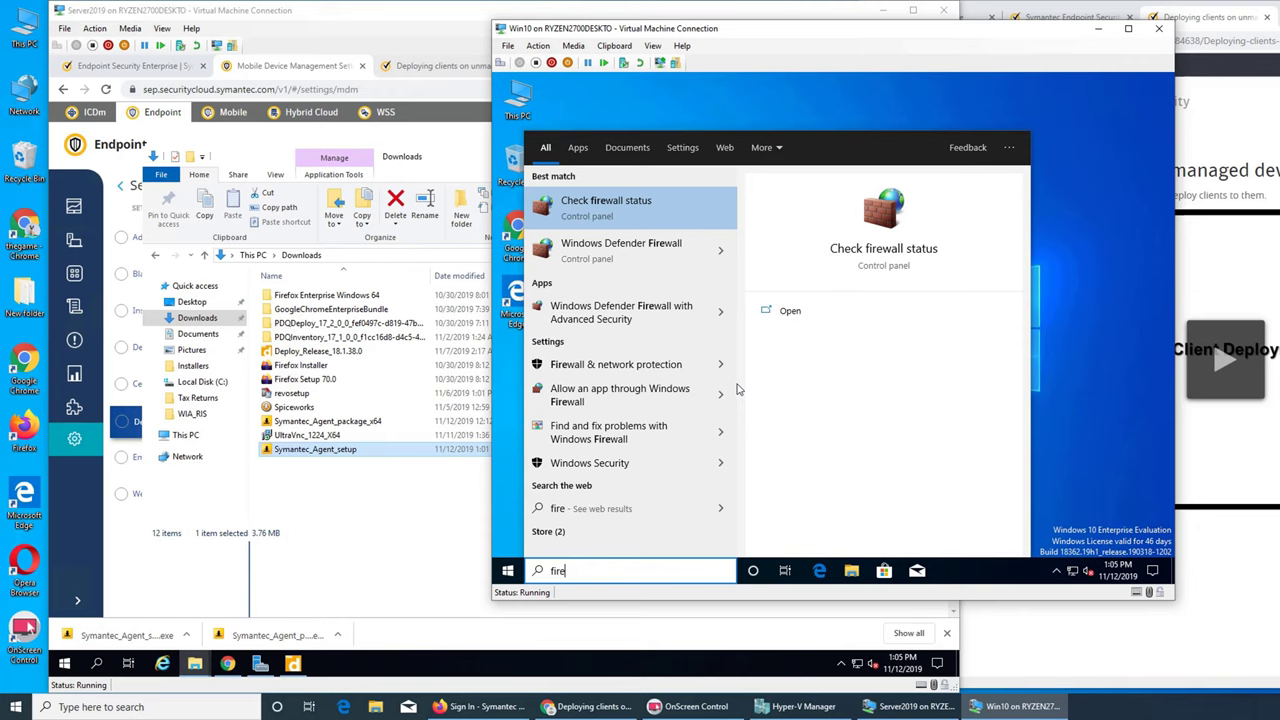
left_click(670, 250)
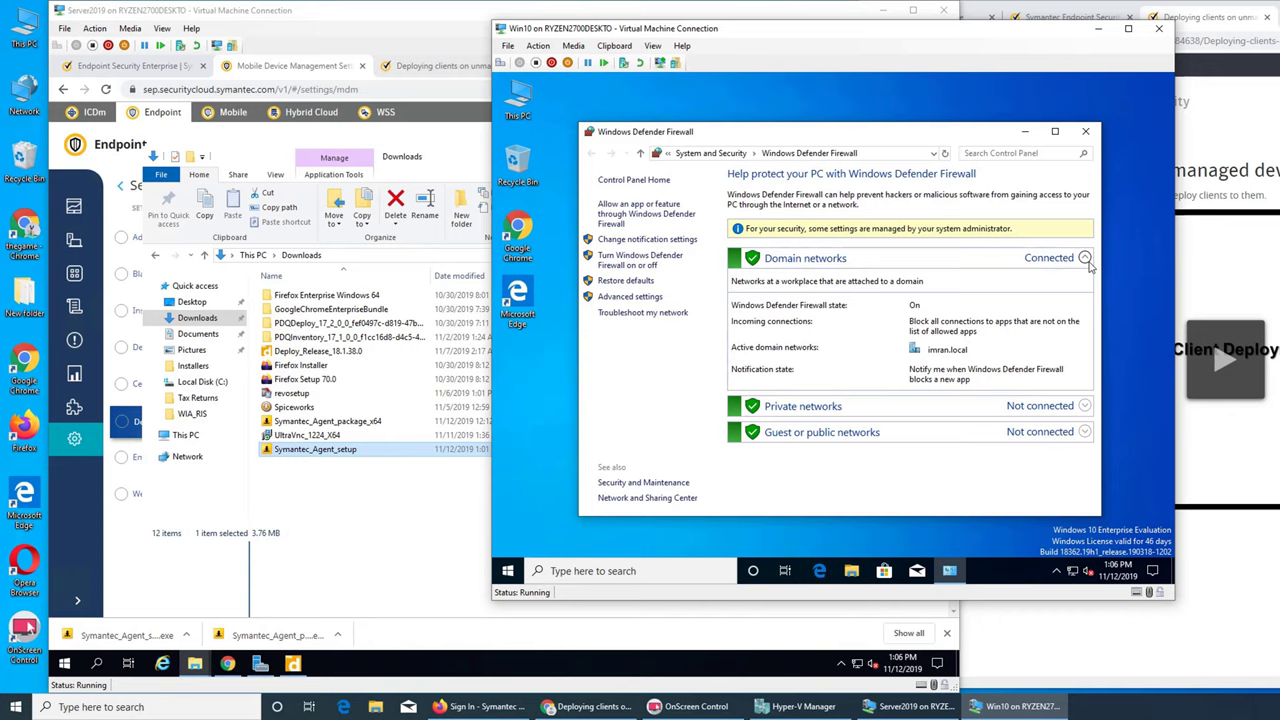
left_click(655, 260)
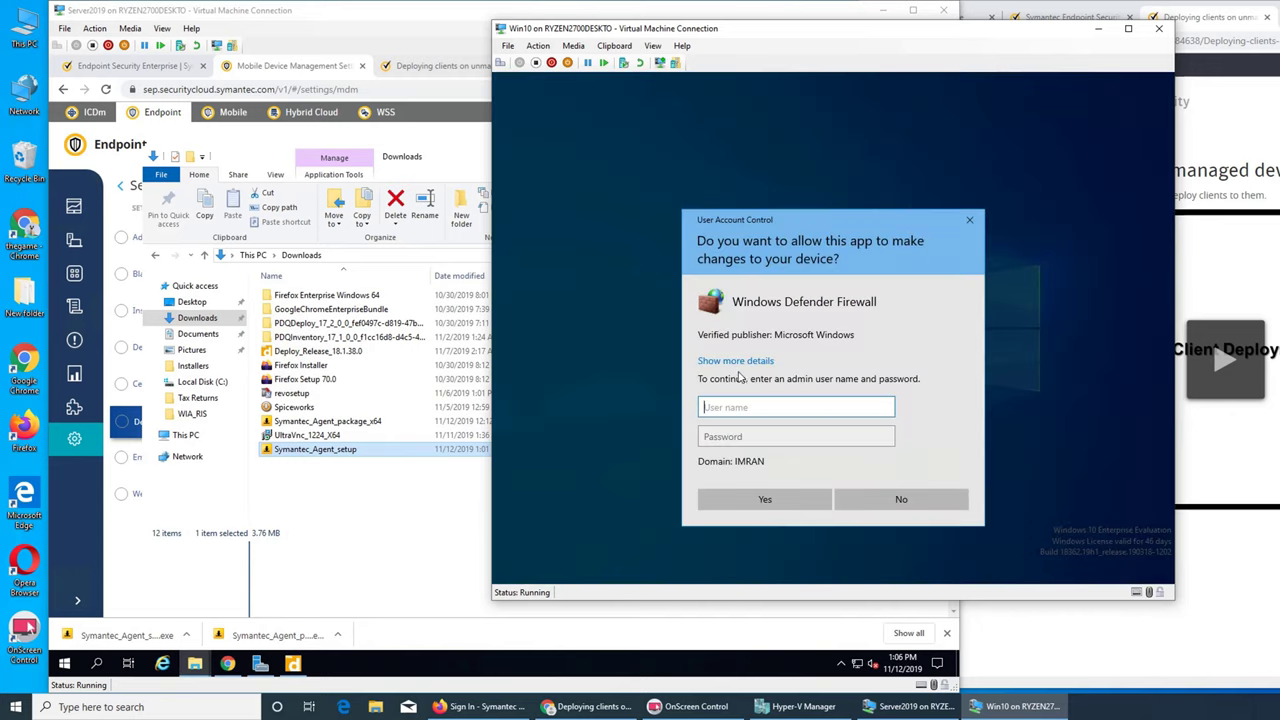
type("administrator")
key("Tab")
type("••••")
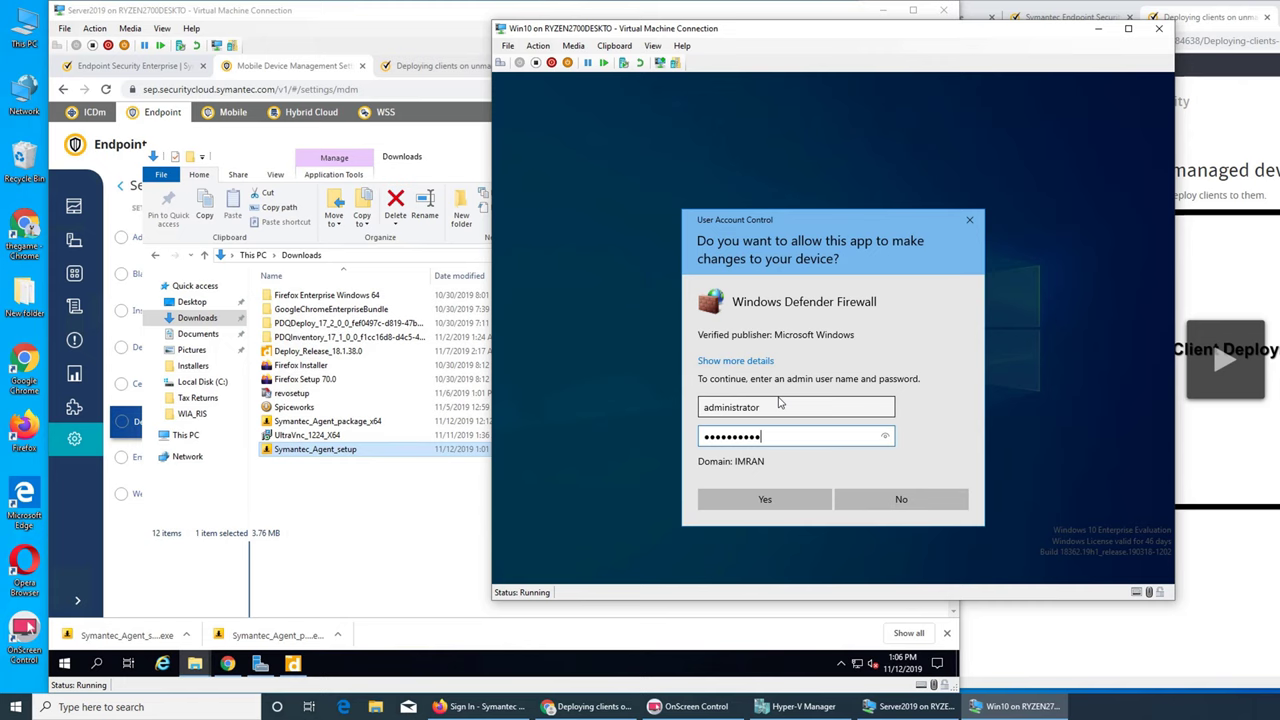
type("••••••")
key("Return")
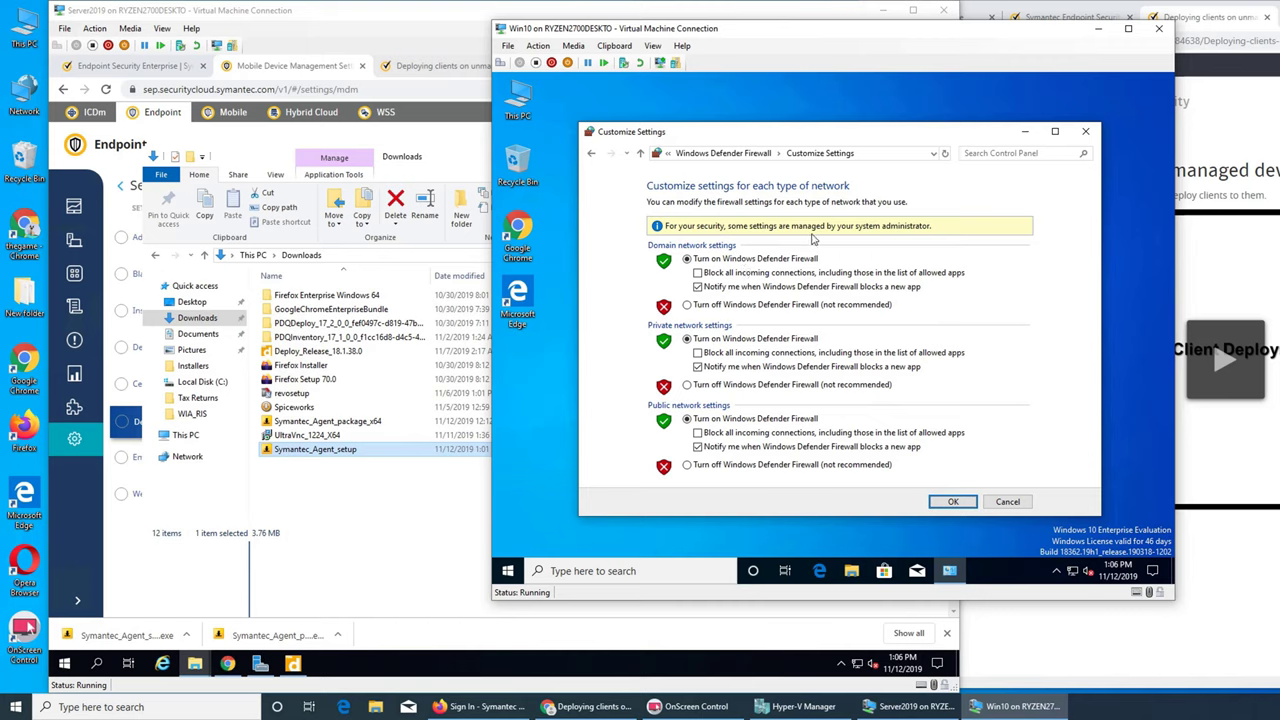
- Turn the firewall off for domain, private and public networks and close the window
left_click(811, 306)
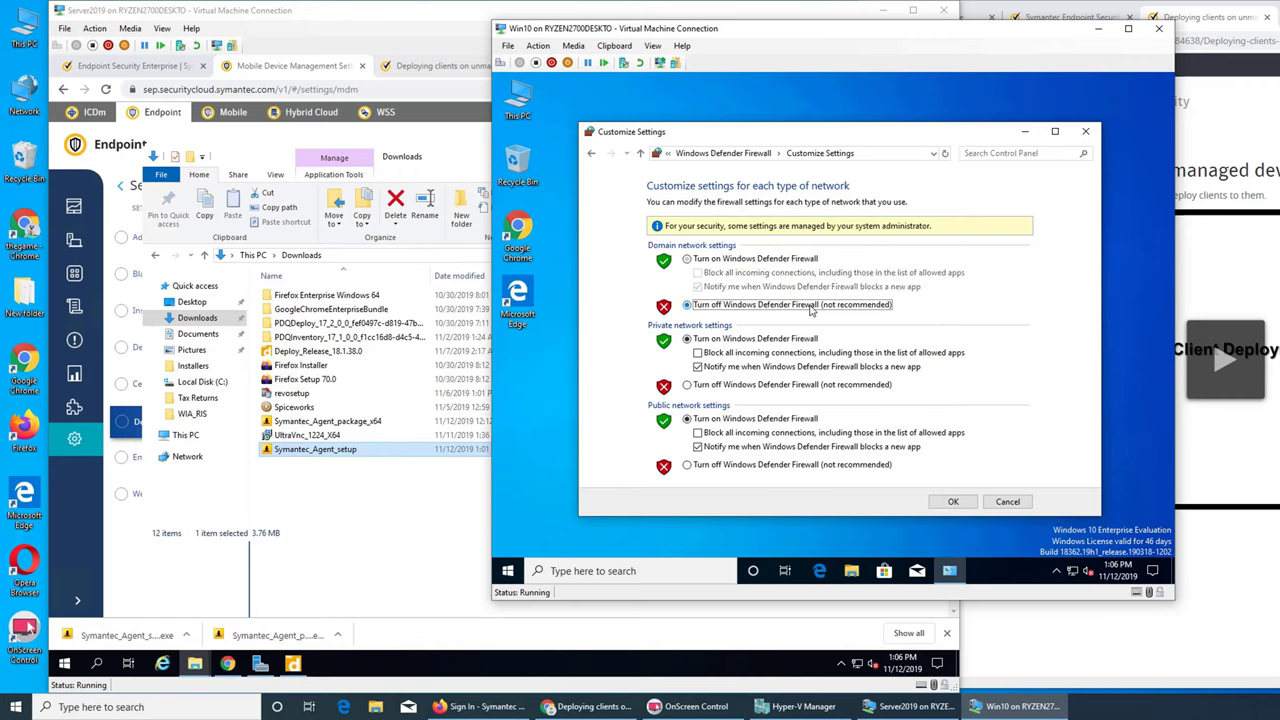
left_click(728, 390)
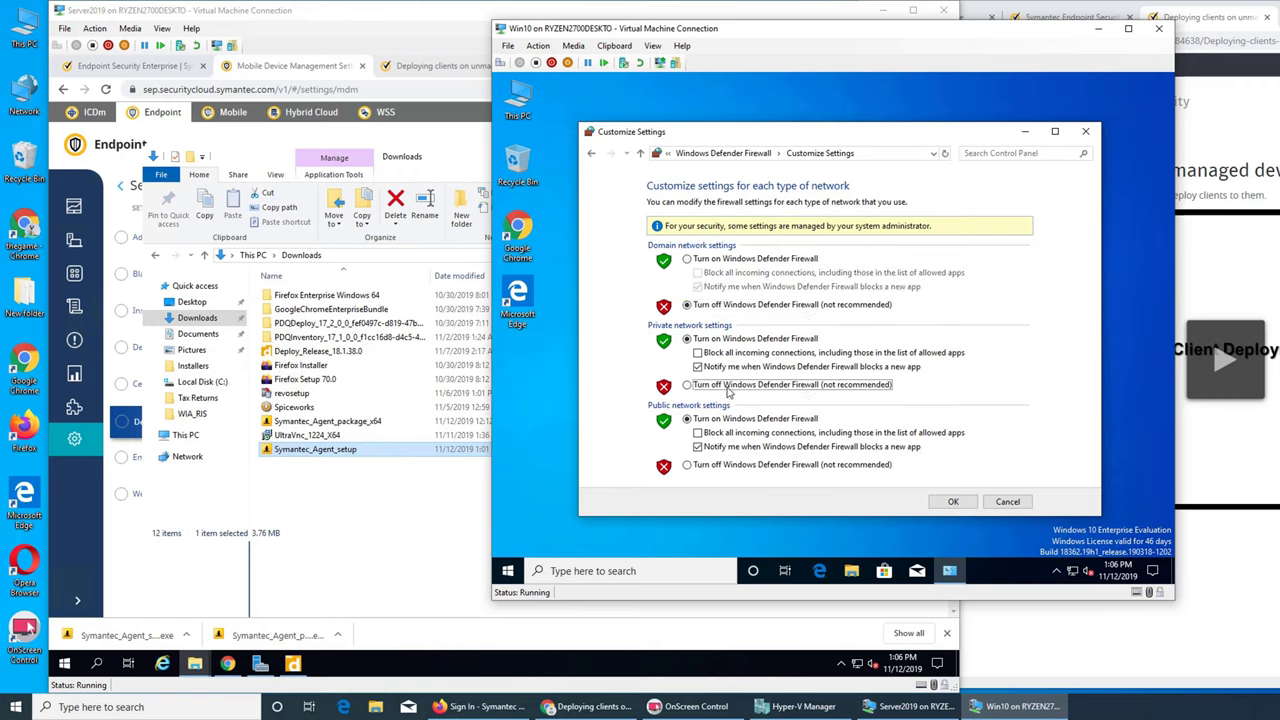
left_click(752, 470)
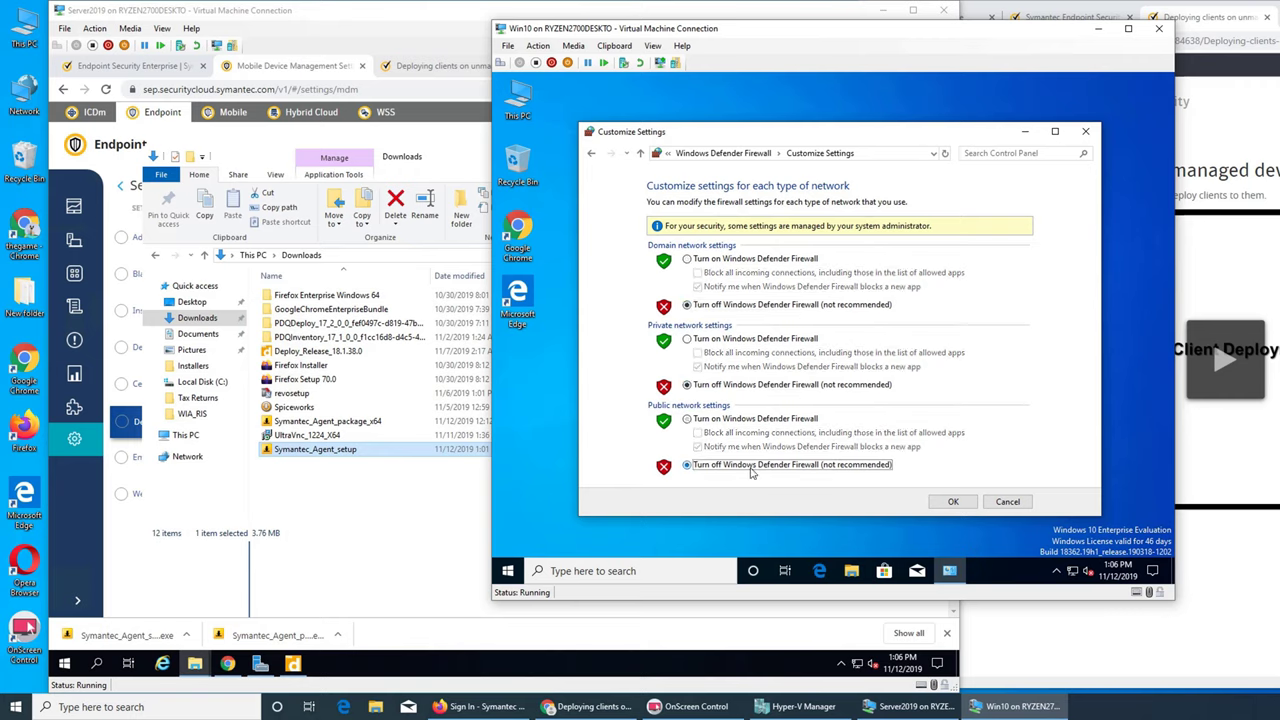
left_click(952, 502)
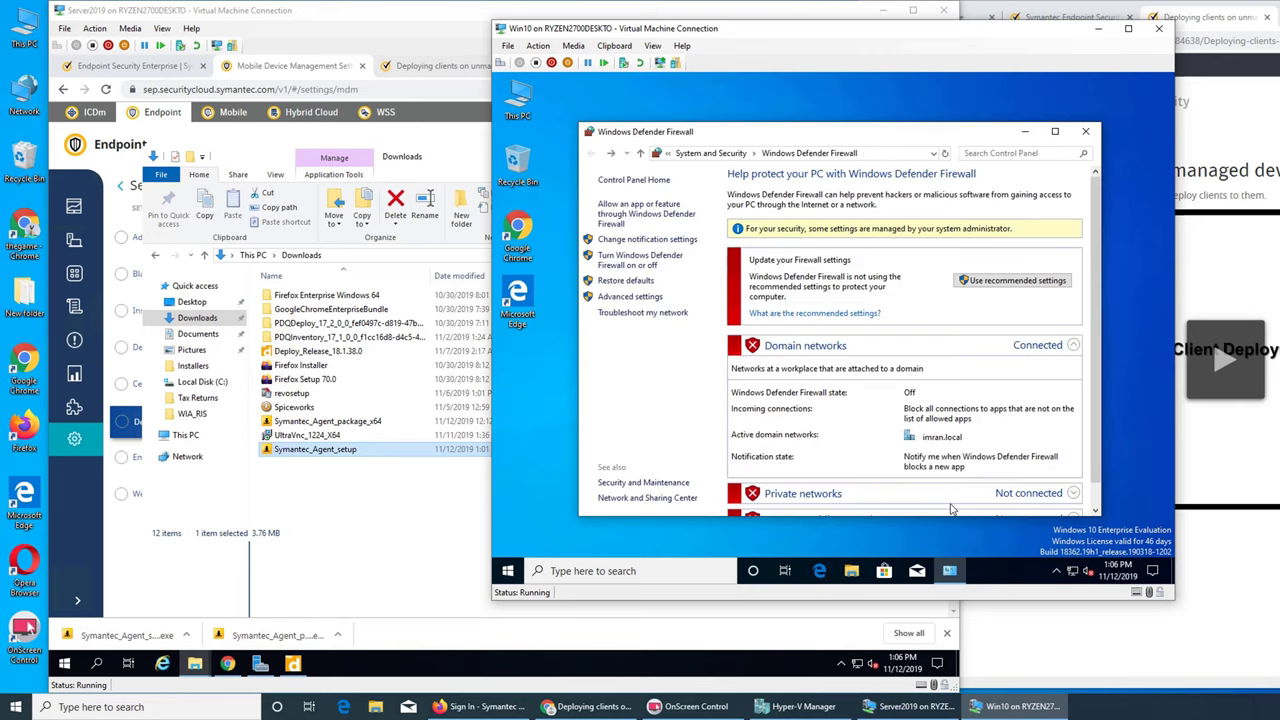
left_click(1087, 133)
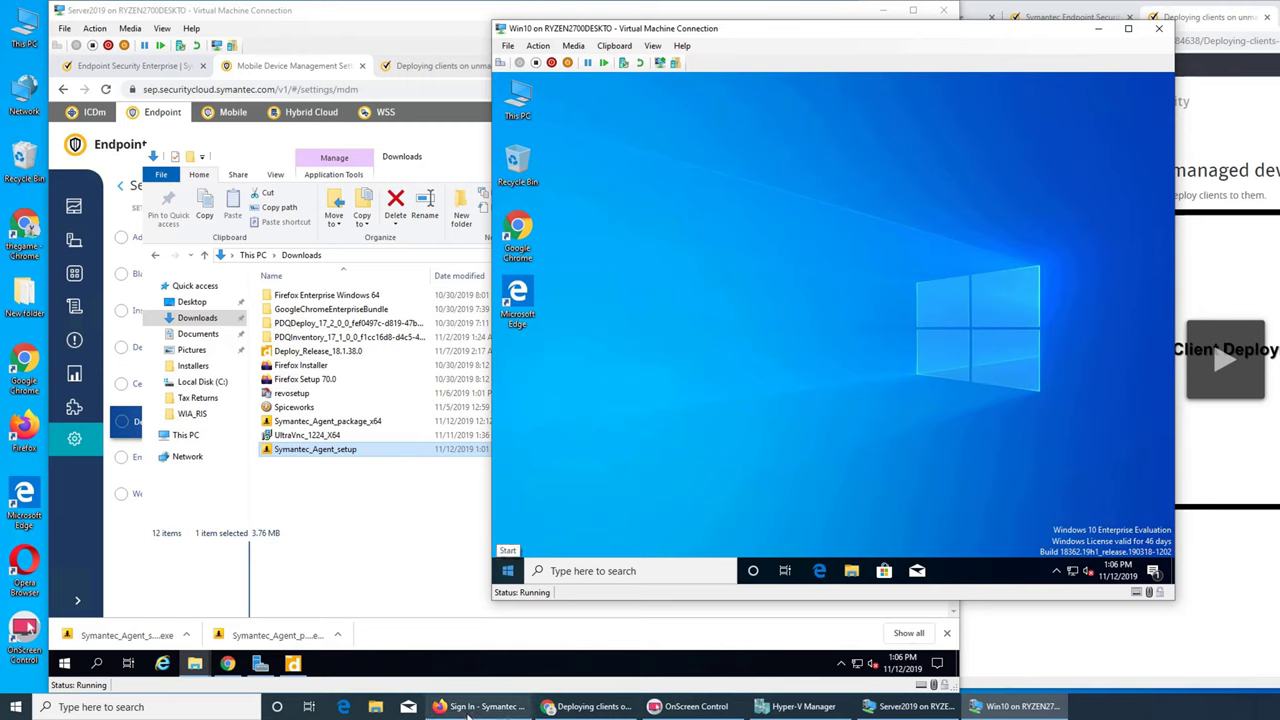
- Redeploy sysmantec1 to the failed Win10.imran.local target as Deployment 7, after cancelling a Deploy Once attempt
left_click(295, 662)
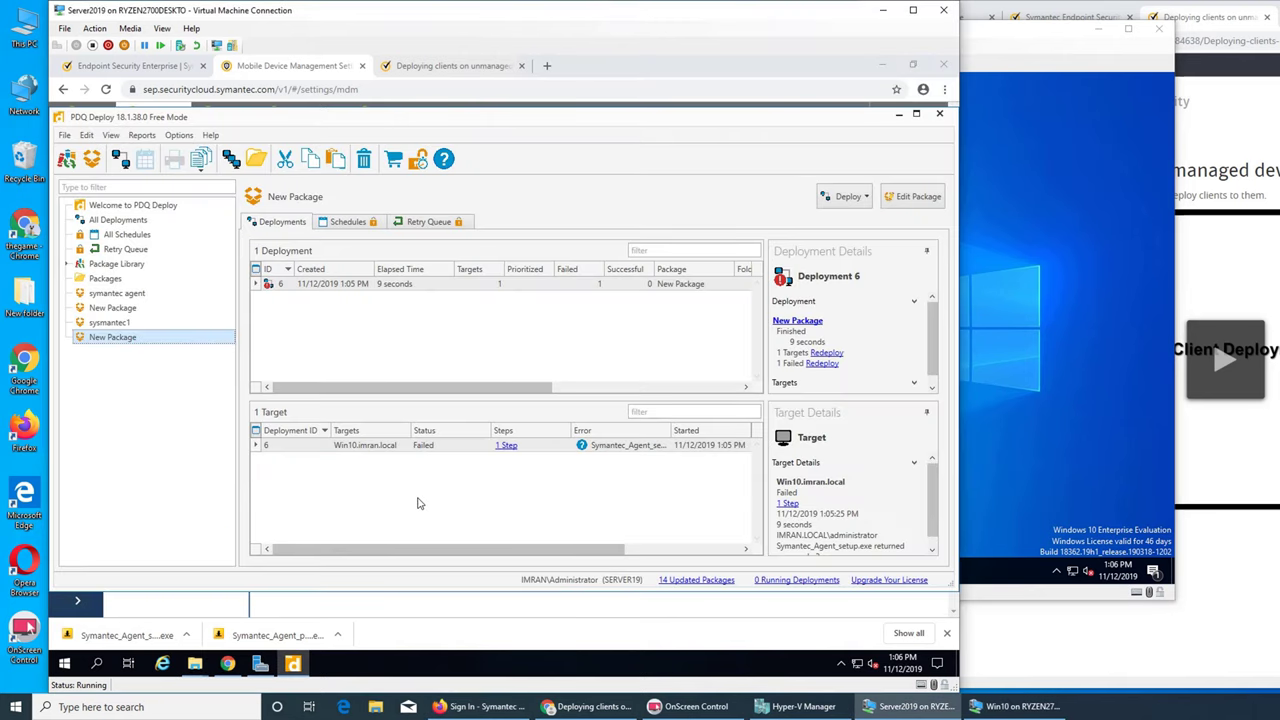
left_click(106, 322)
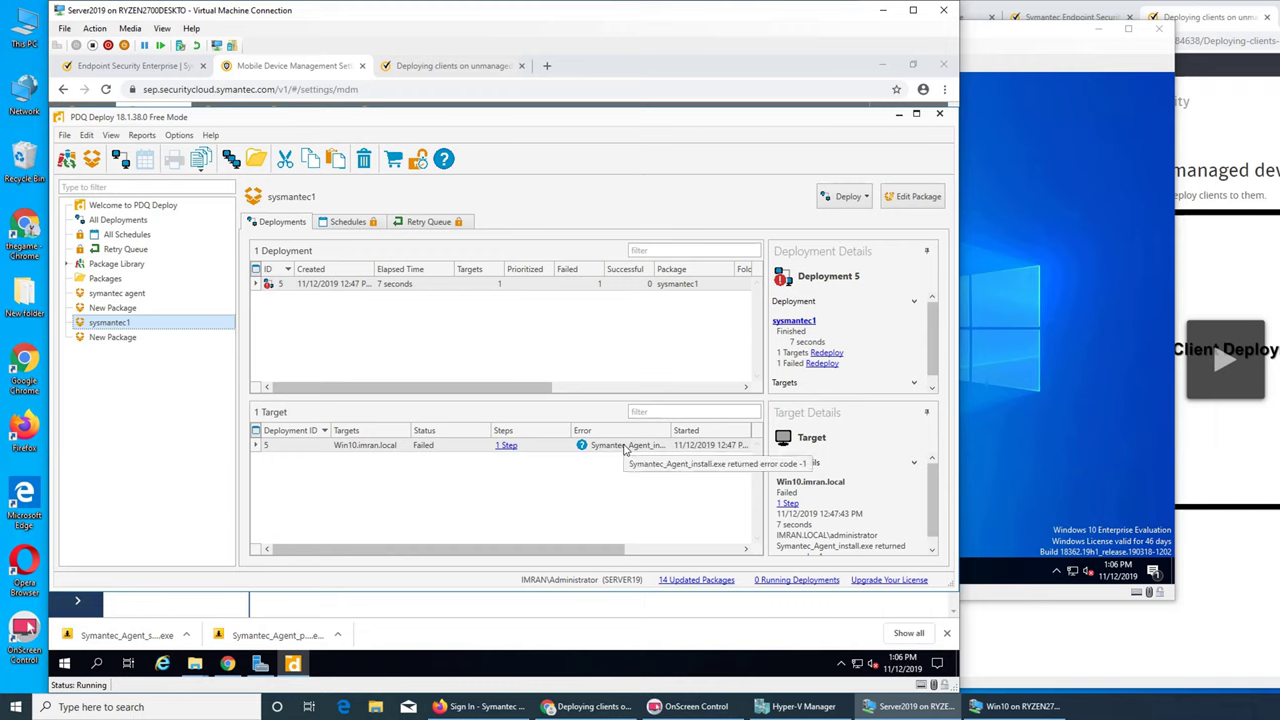
right_click(128, 326)
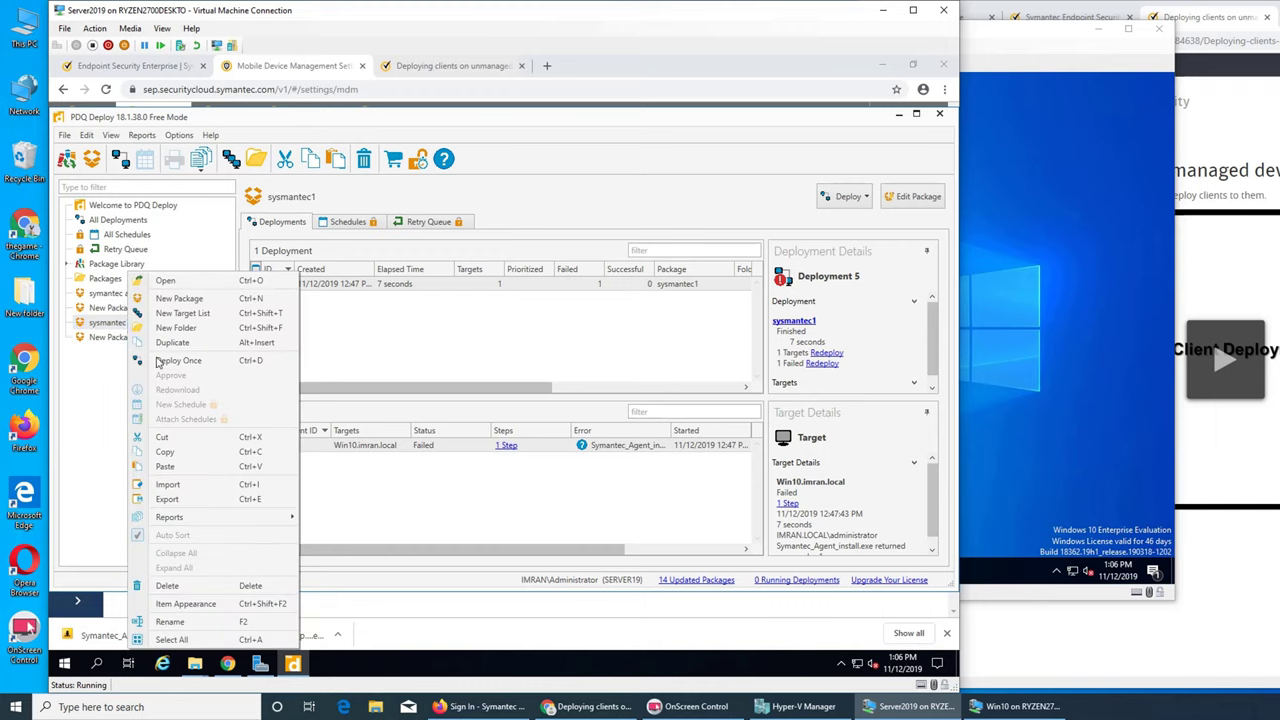
left_click(158, 360)
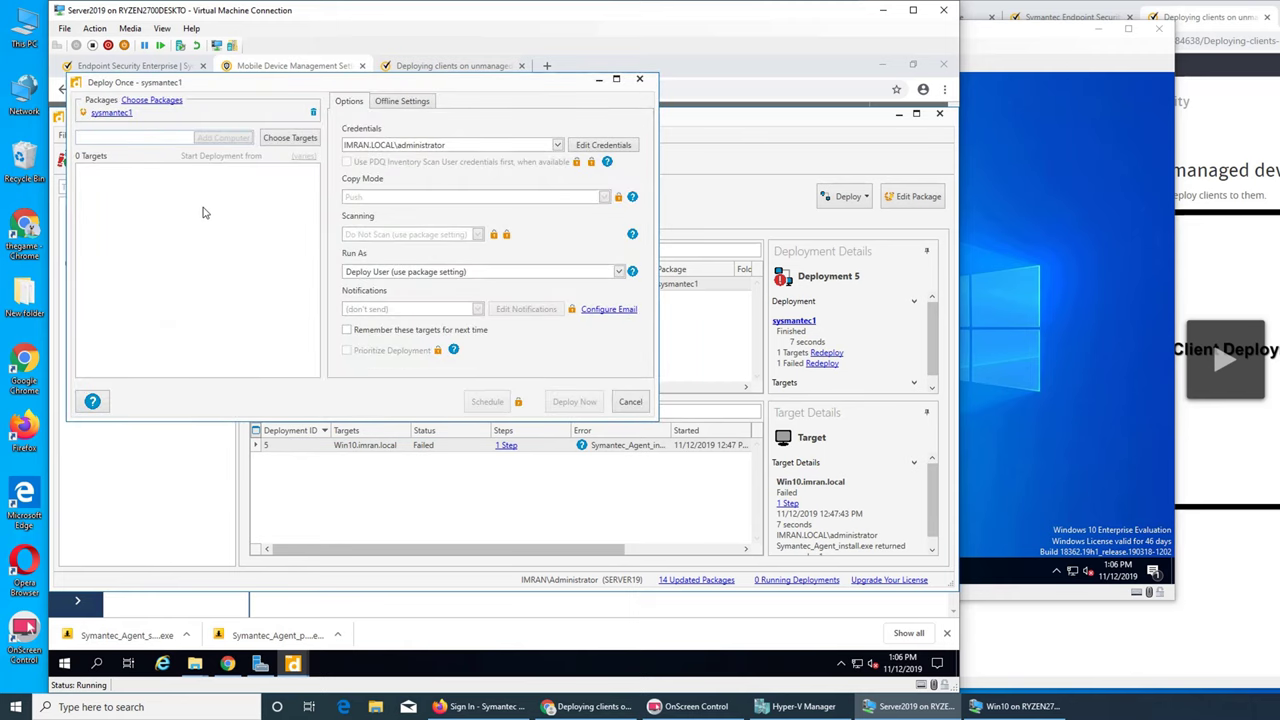
left_click(640, 79)
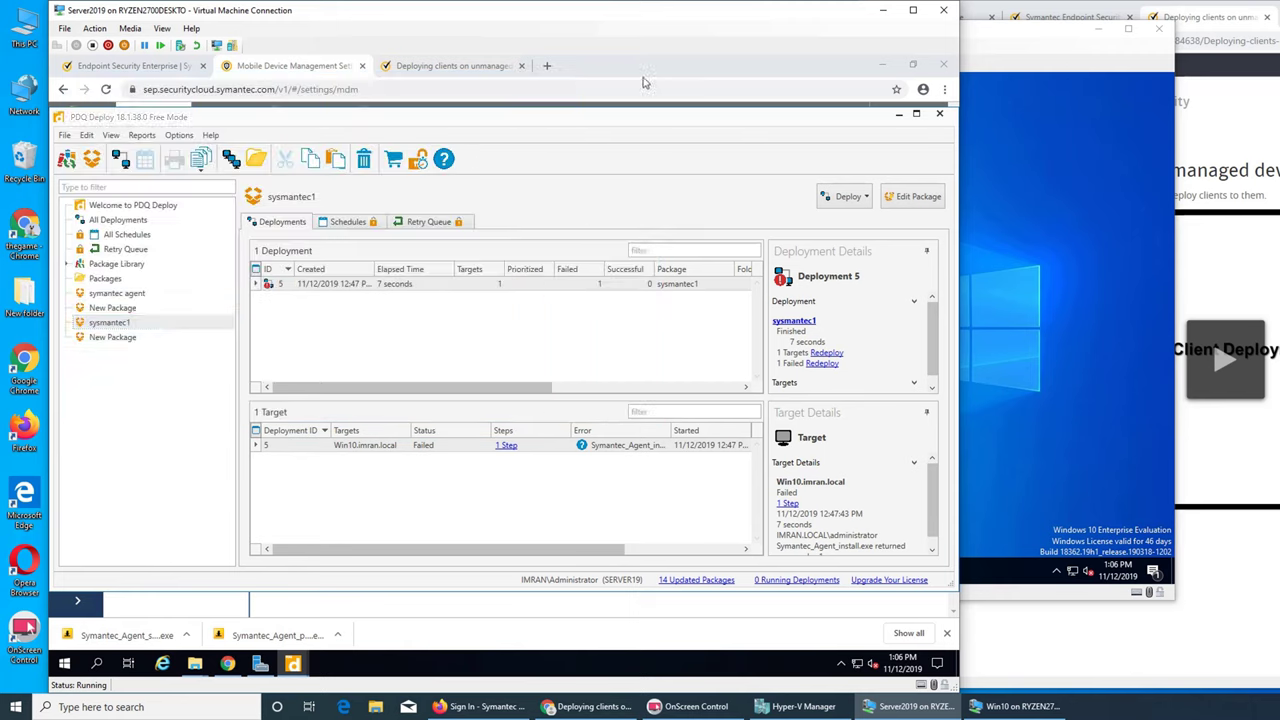
right_click(364, 446)
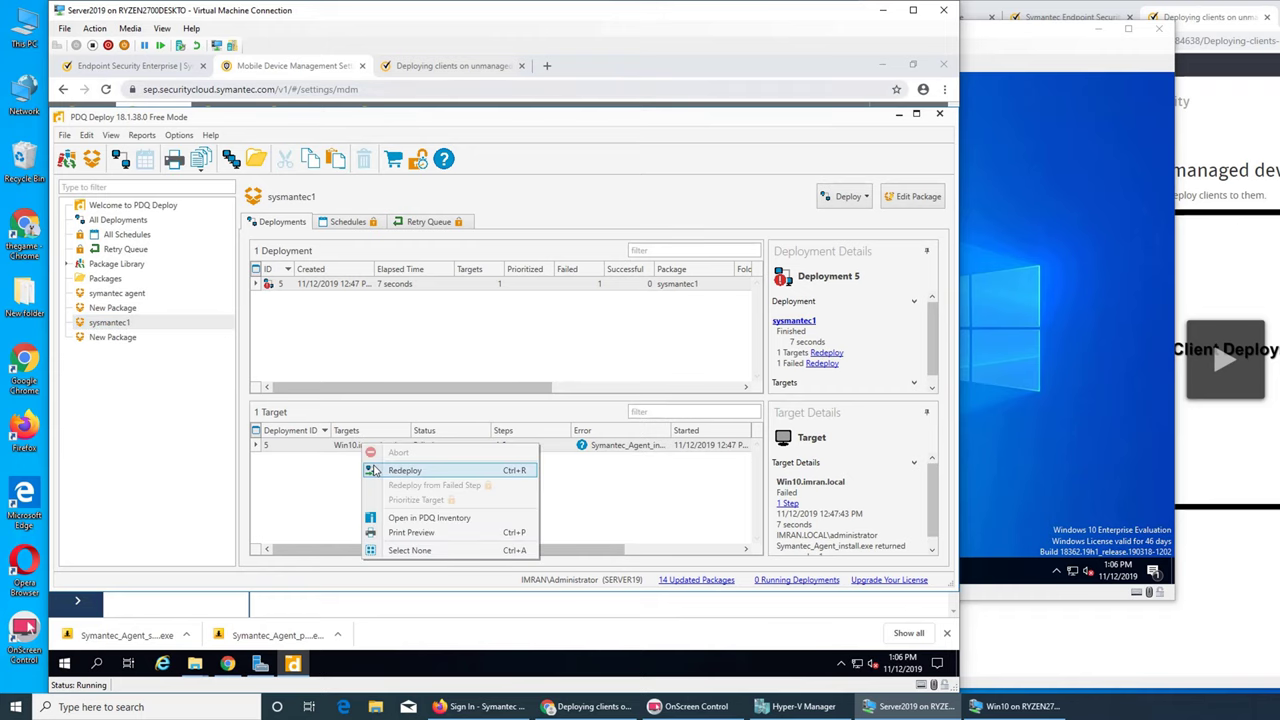
left_click(404, 470)
left_click(566, 404)
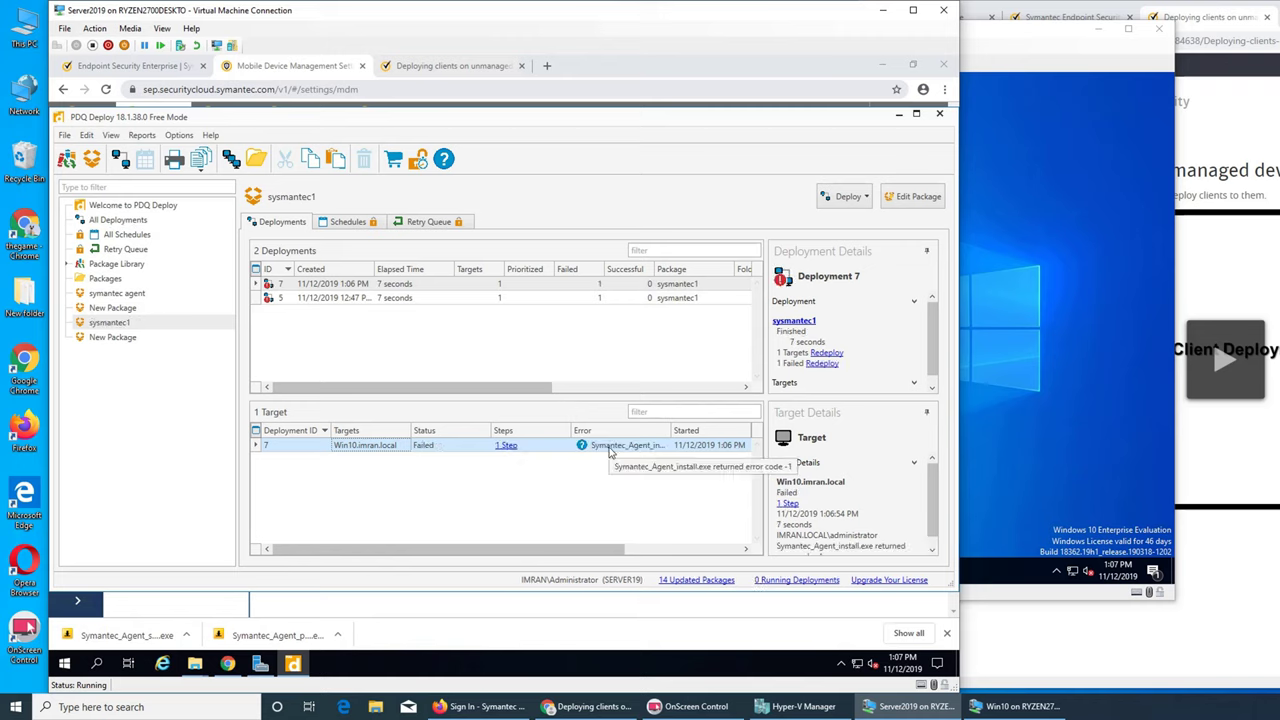
- Restart the Win10 VM from Start > Power and sign back in with the account password
left_click(1000, 400)
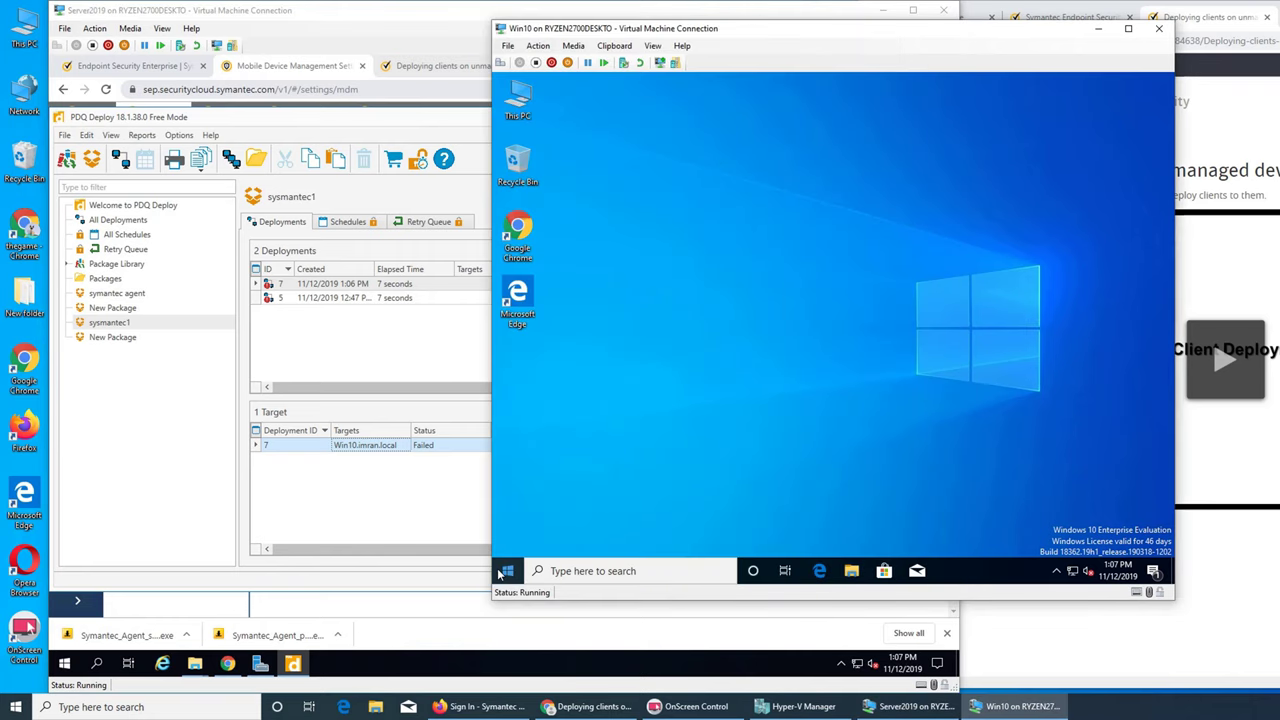
left_click(506, 571)
left_click(508, 541)
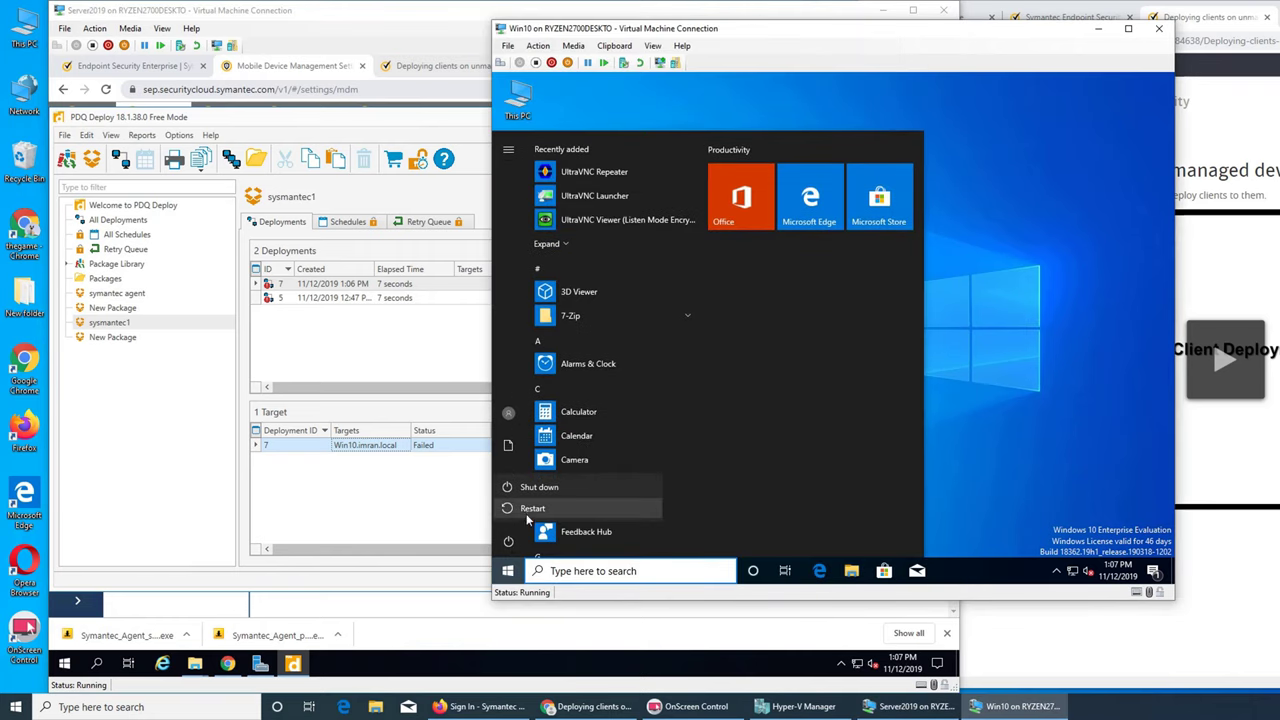
left_click(527, 515)
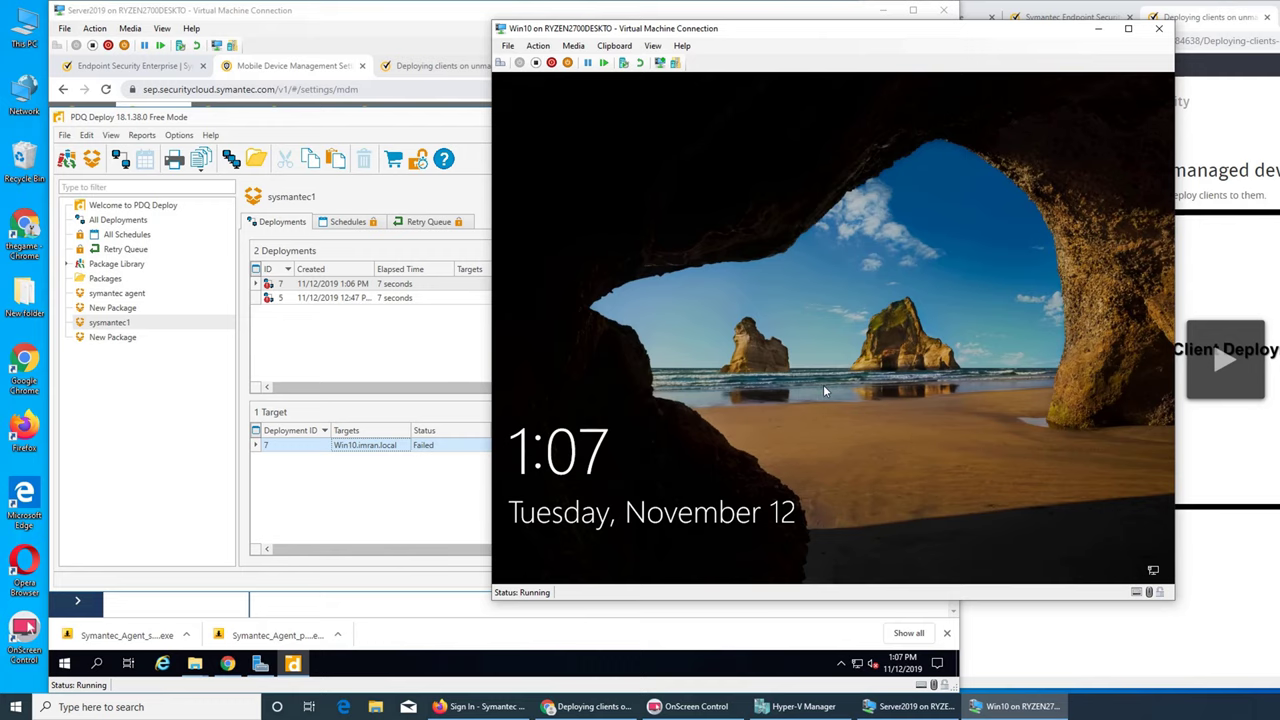
left_click(825, 390)
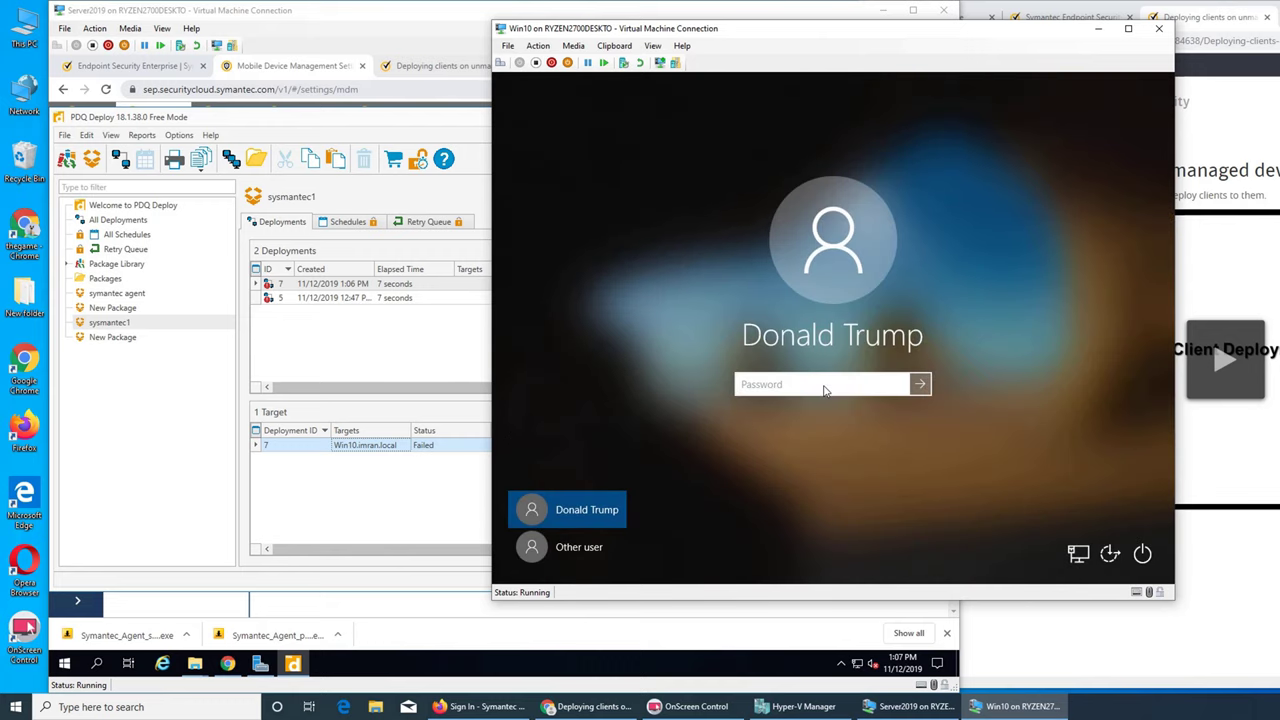
type("••••")
key("Return")
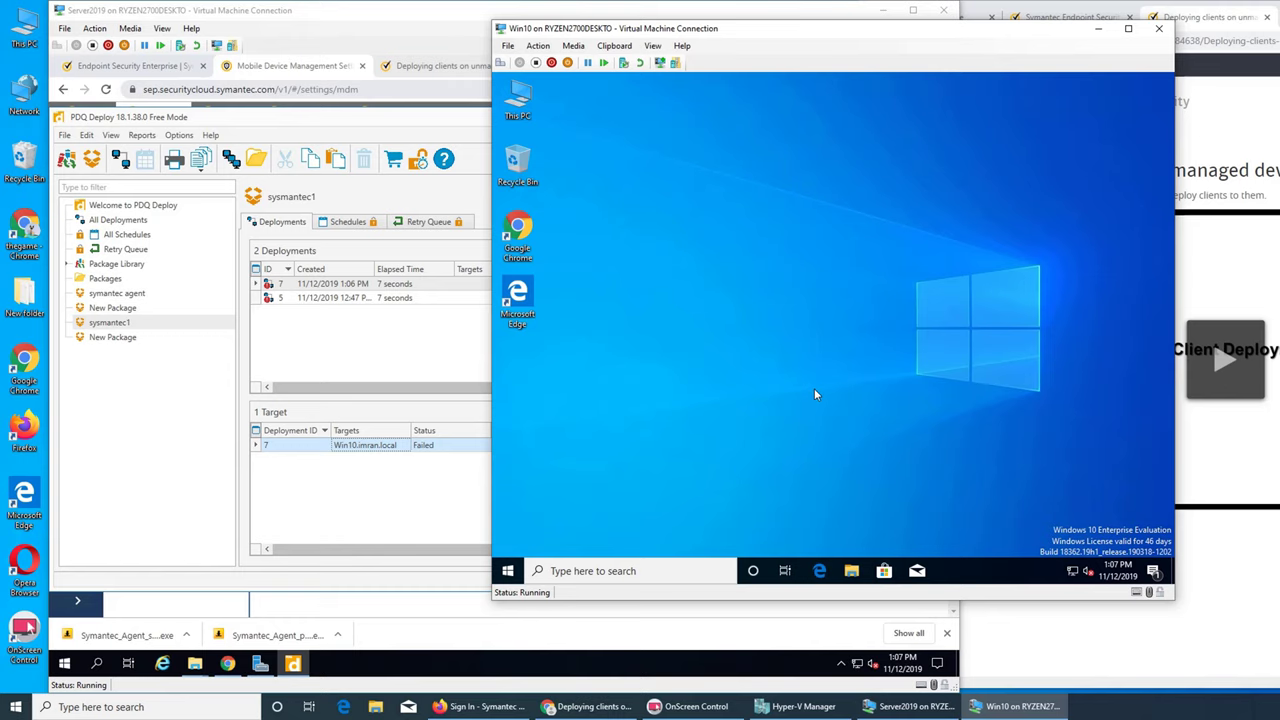
- In the Symantec cloud console on Server2019, open Device Discovery settings and the discovery agent picker
left_click(418, 44)
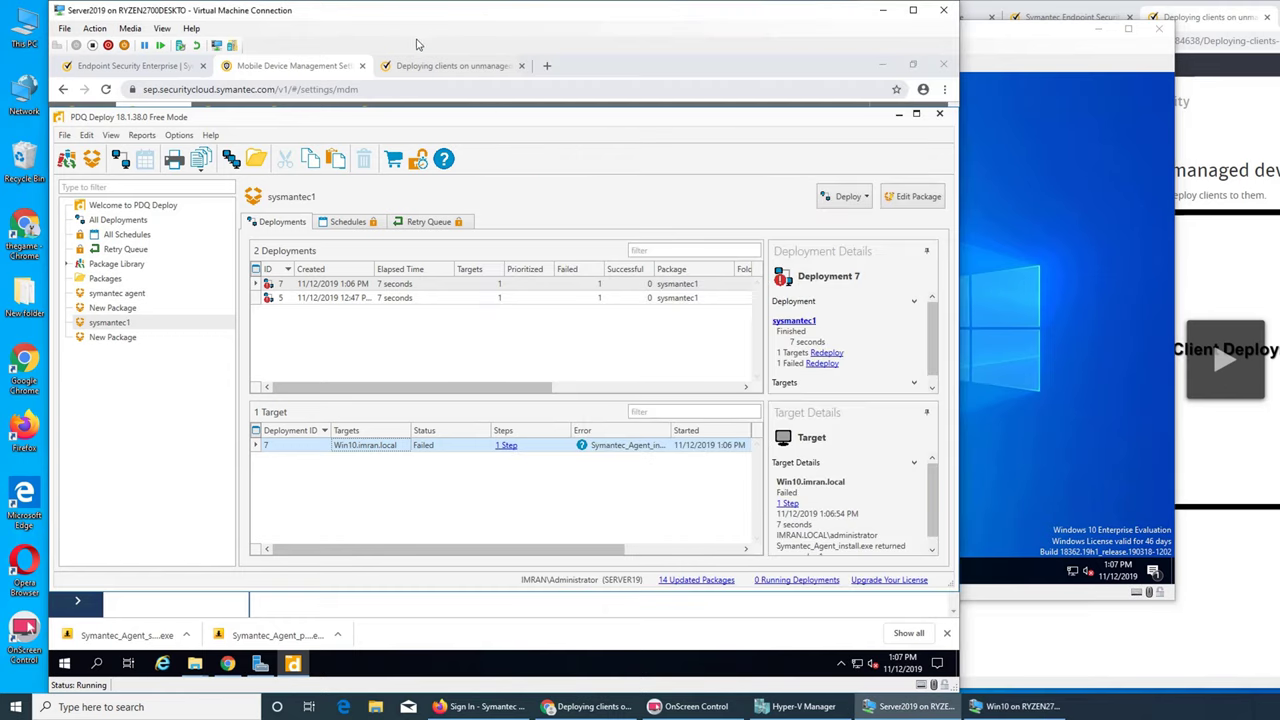
left_click(228, 664)
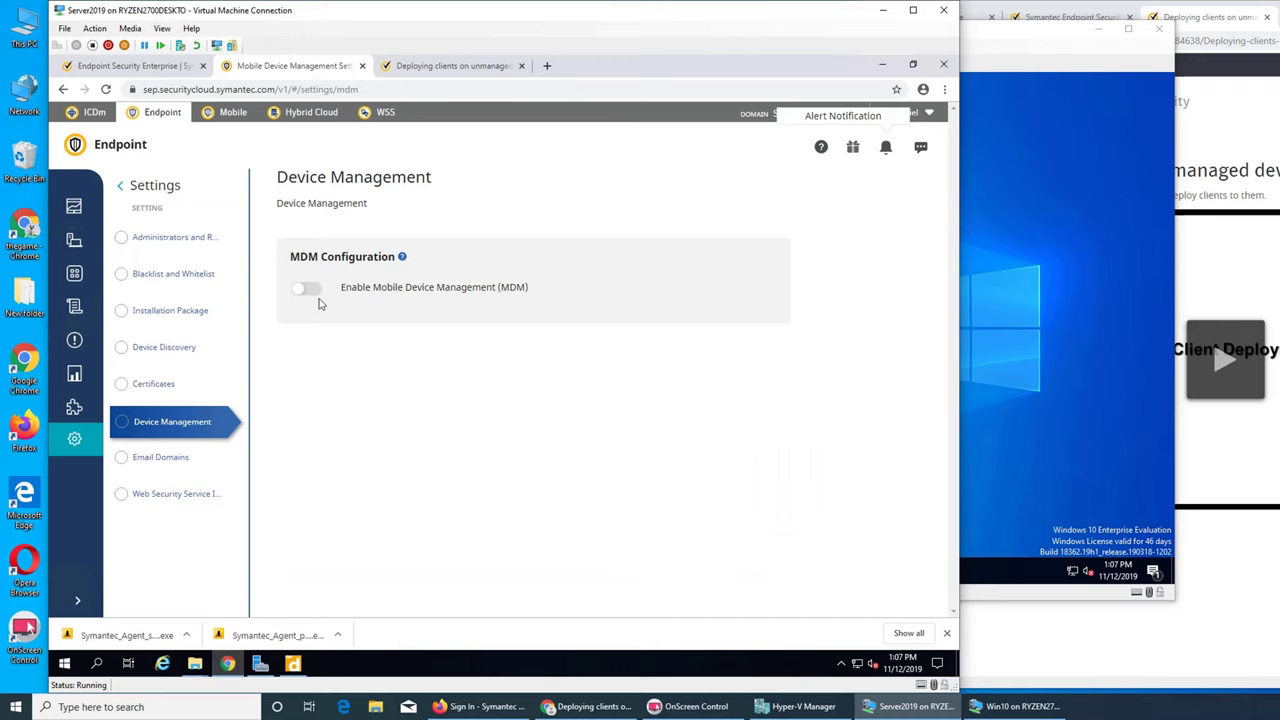
left_click(184, 347)
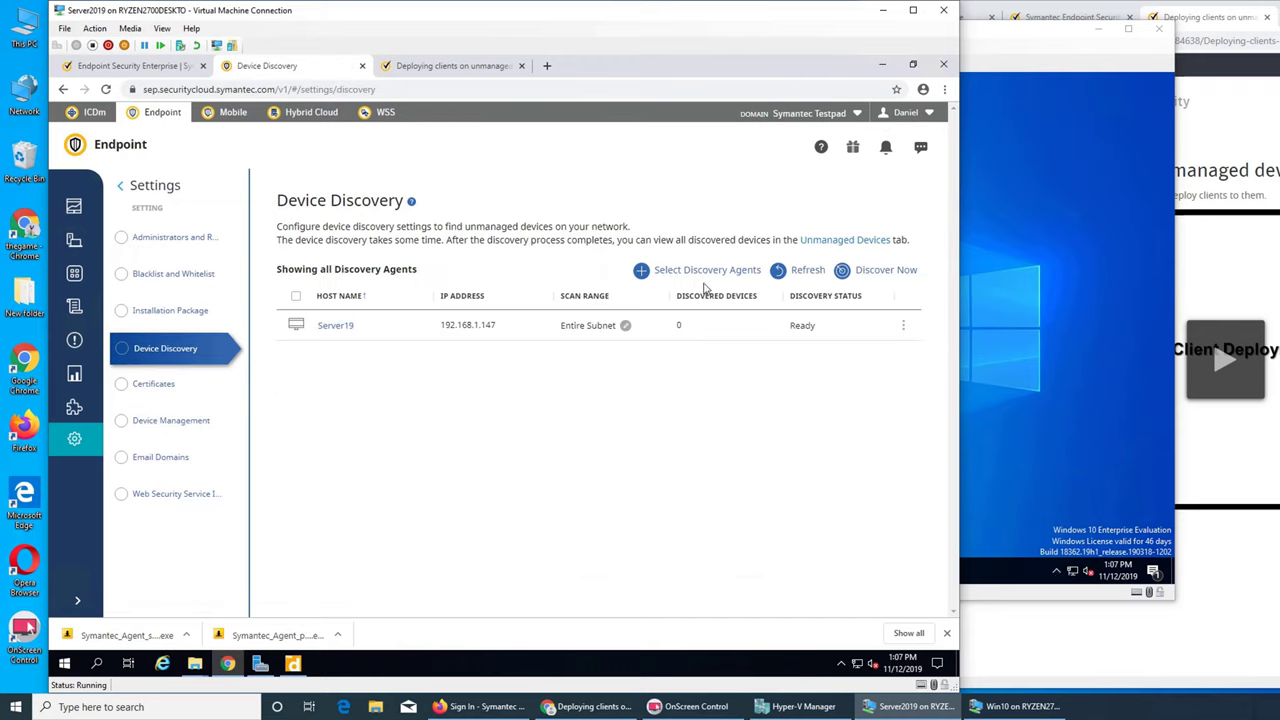
left_click(703, 273)
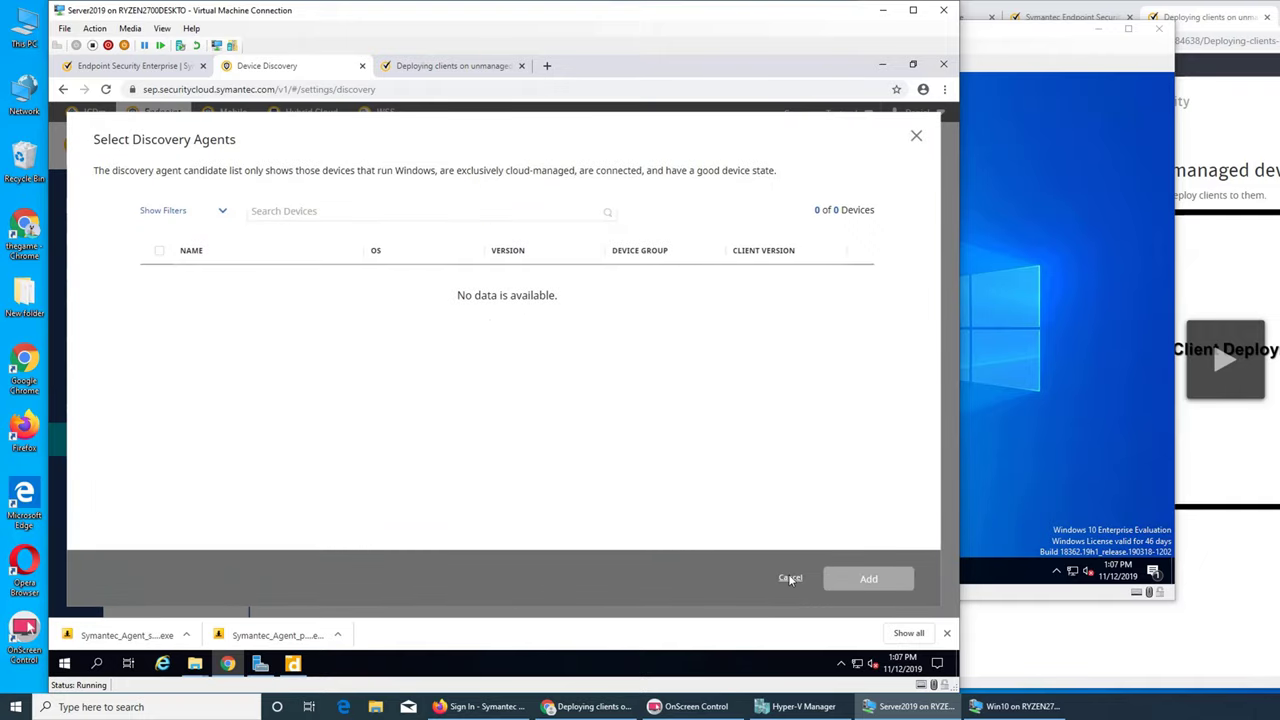
- Close the agent picker and refresh the Device Discovery list so it shows Server19
left_click(474, 211)
left_click(790, 578)
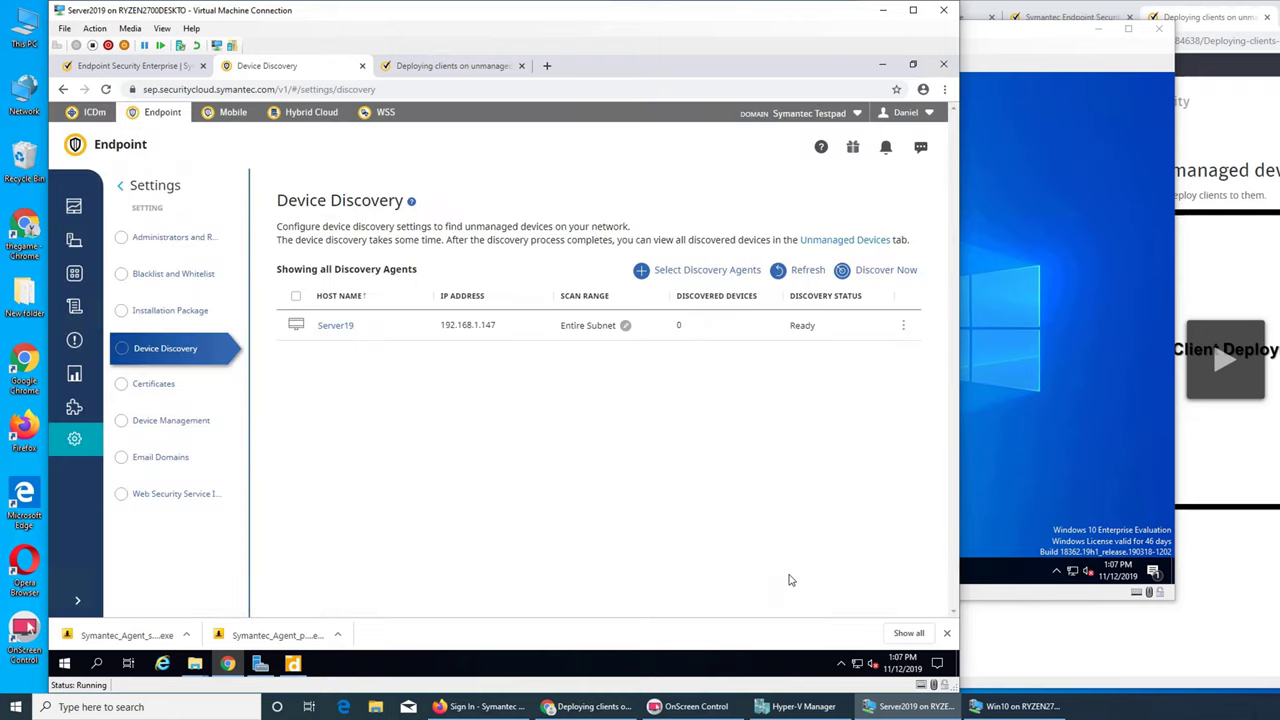
left_click(805, 275)
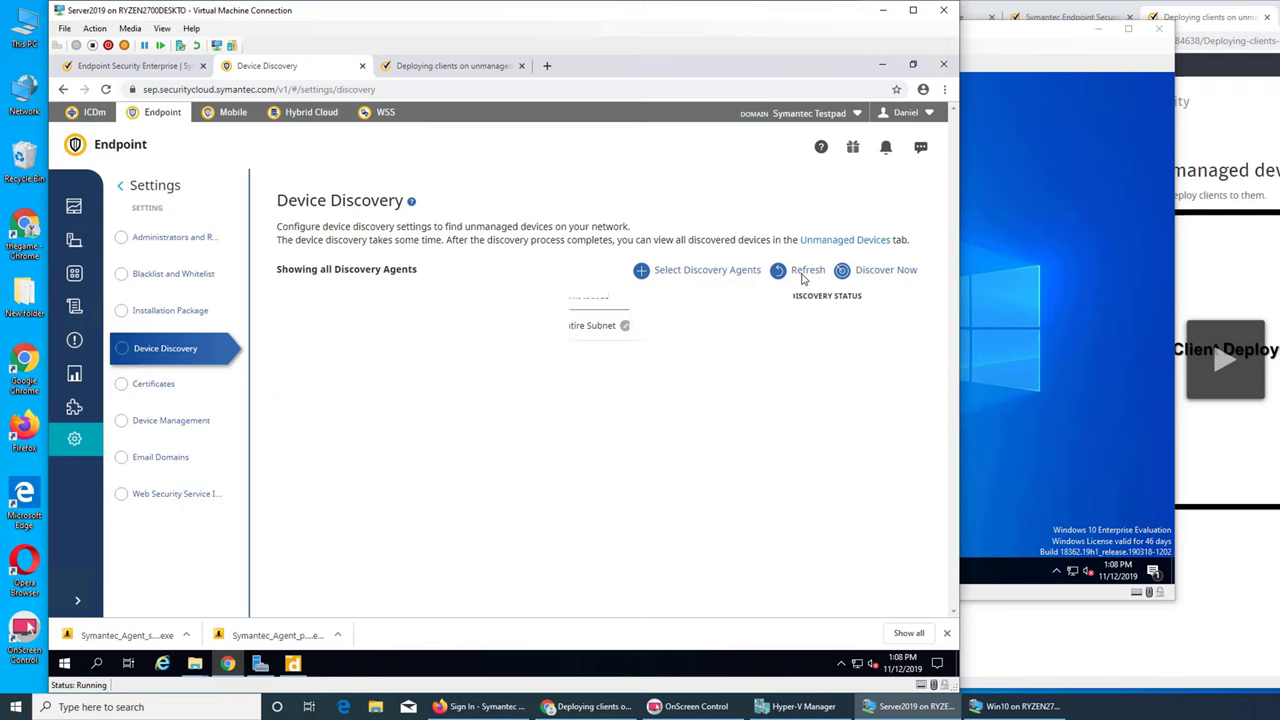
left_click(805, 275)
- On the Win10 VM, search 'syman' and open the Symantec_Agent_Package folder location
left_click(996, 370)
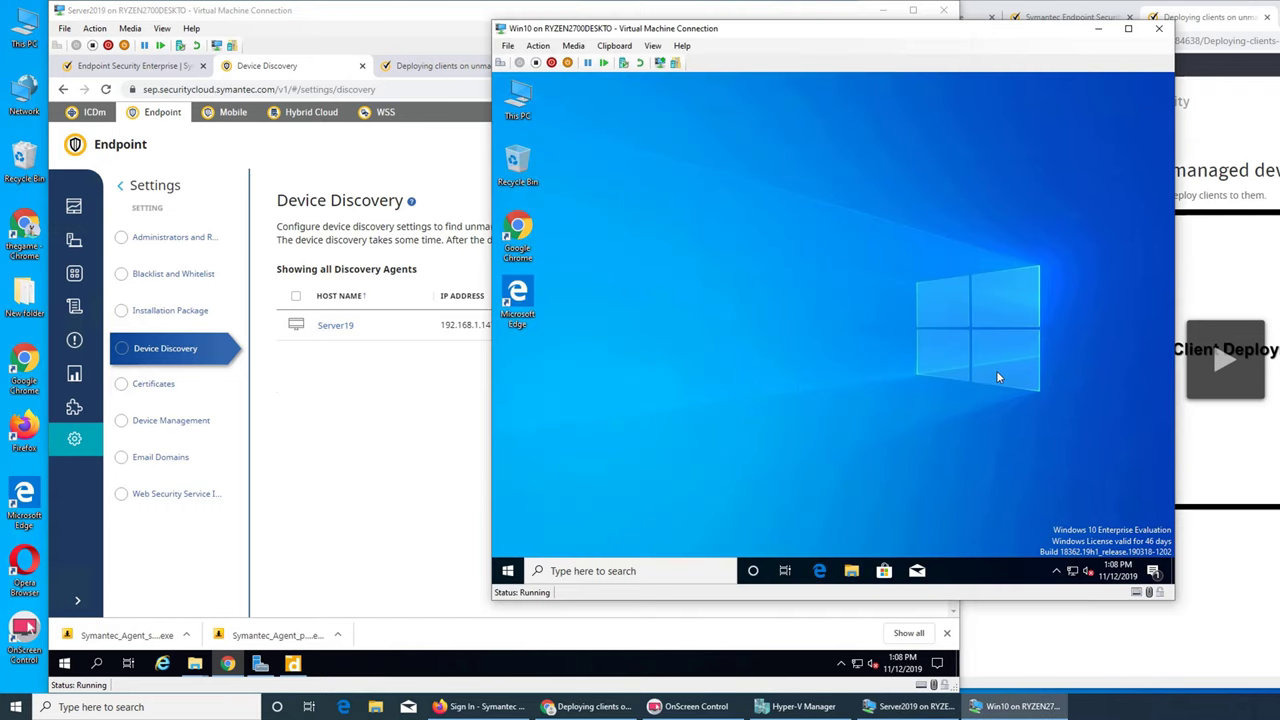
left_click(1058, 571)
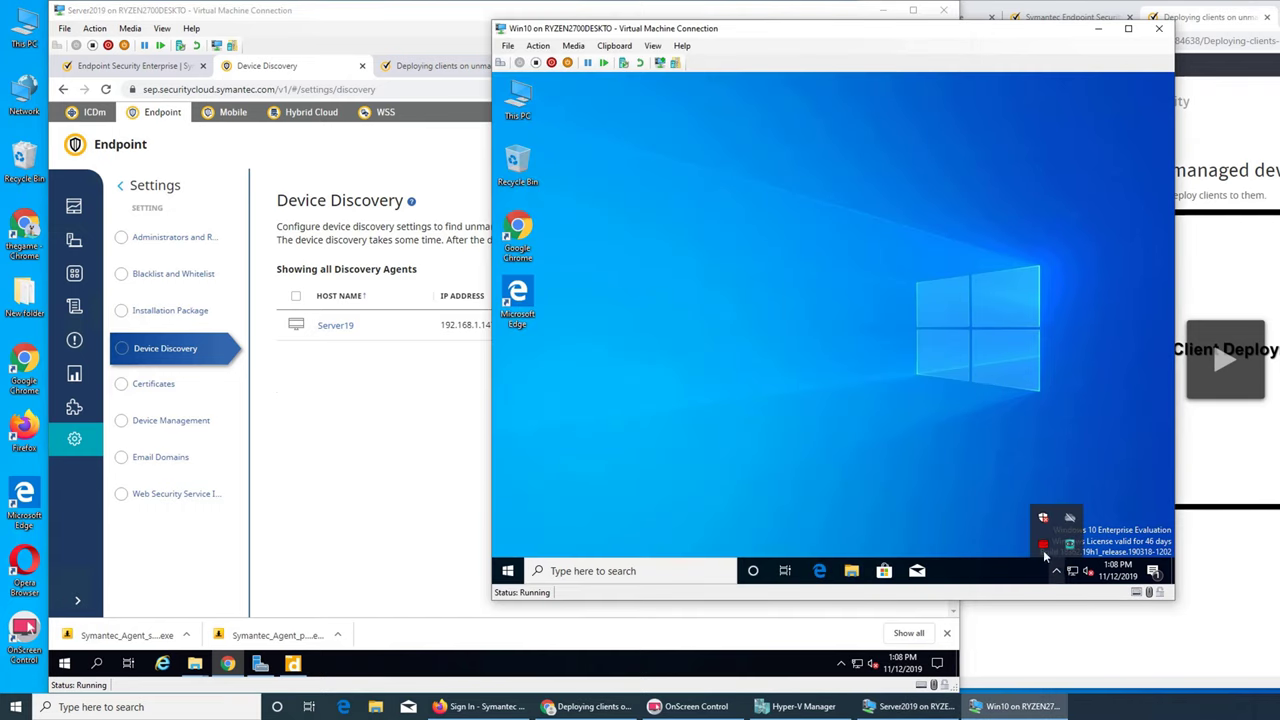
left_click(843, 404)
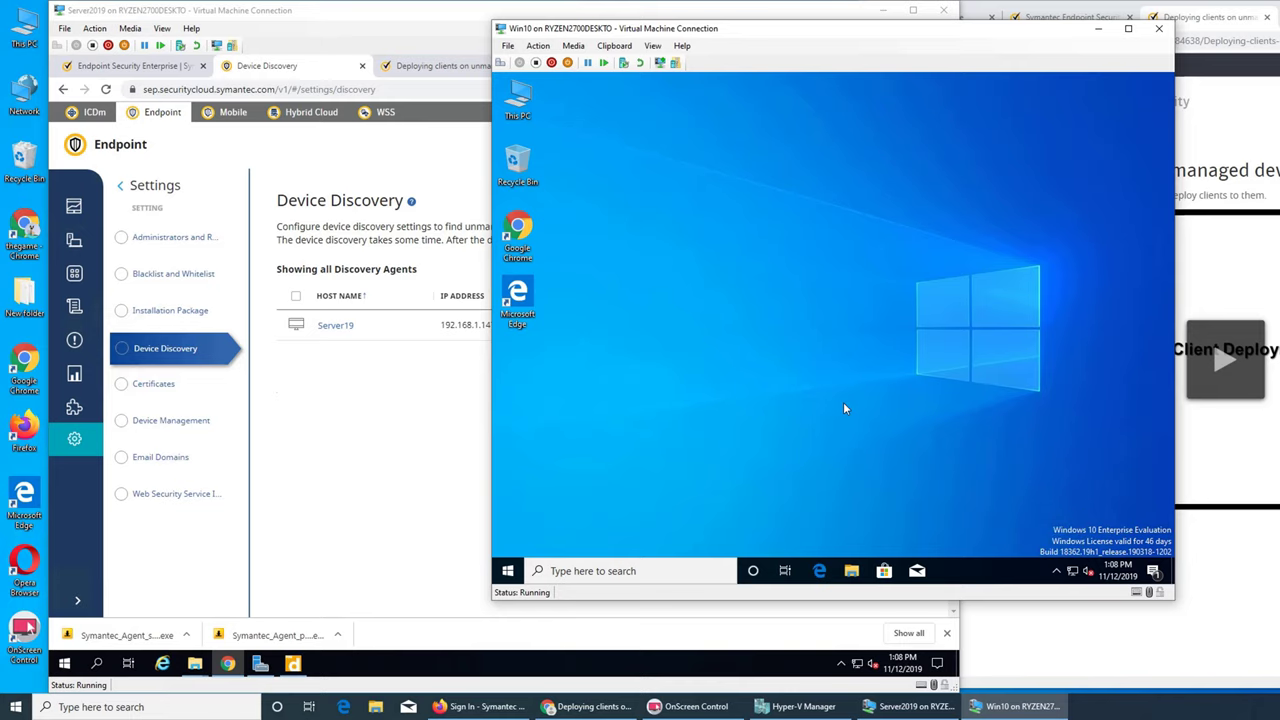
key("super")
type("syman")
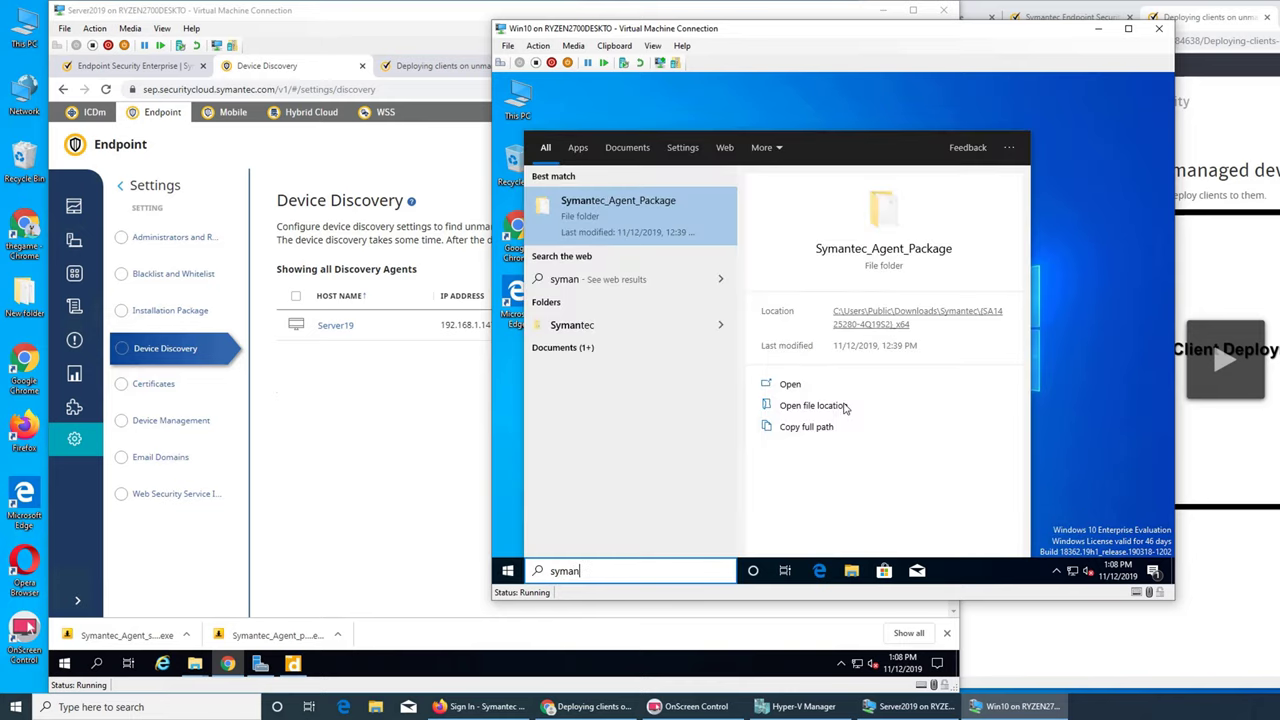
key("Return")
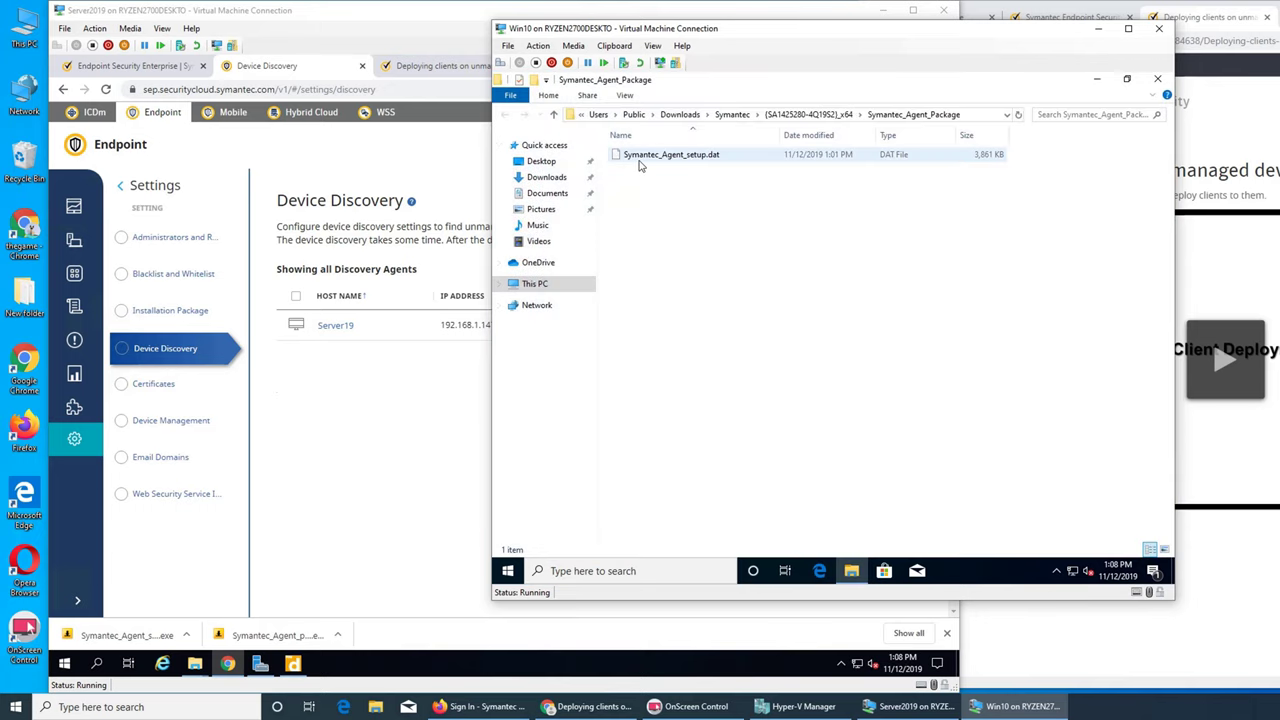
- Minimize the Symantec_Agent_Package folder and return to PDQ Deploy on Server2019
left_click(1104, 80)
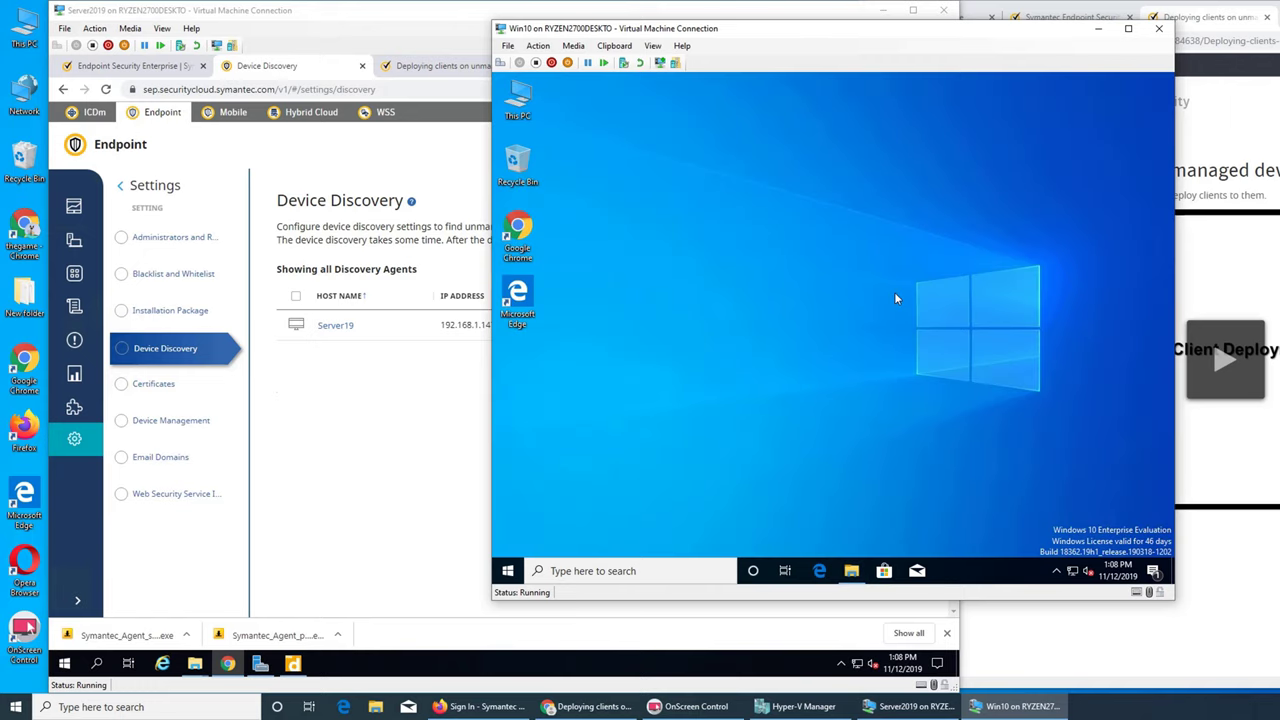
left_click(851, 570)
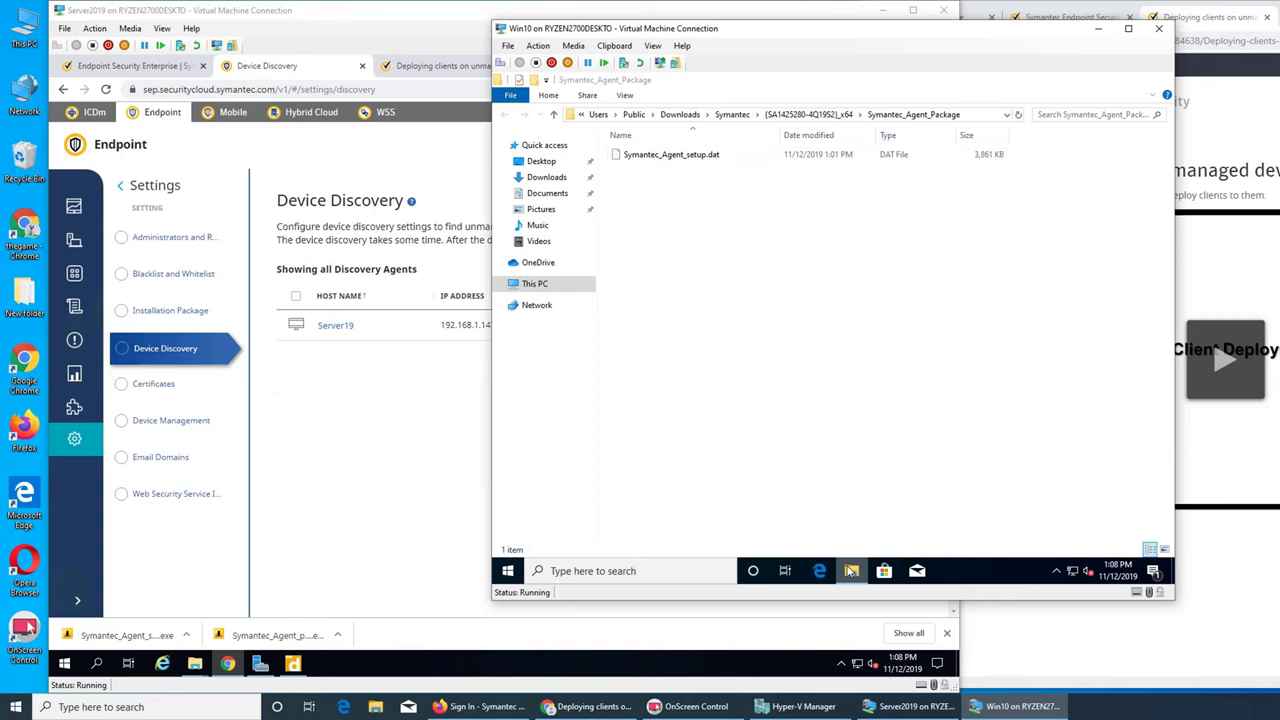
left_click(851, 570)
left_click(333, 527)
left_click(283, 662)
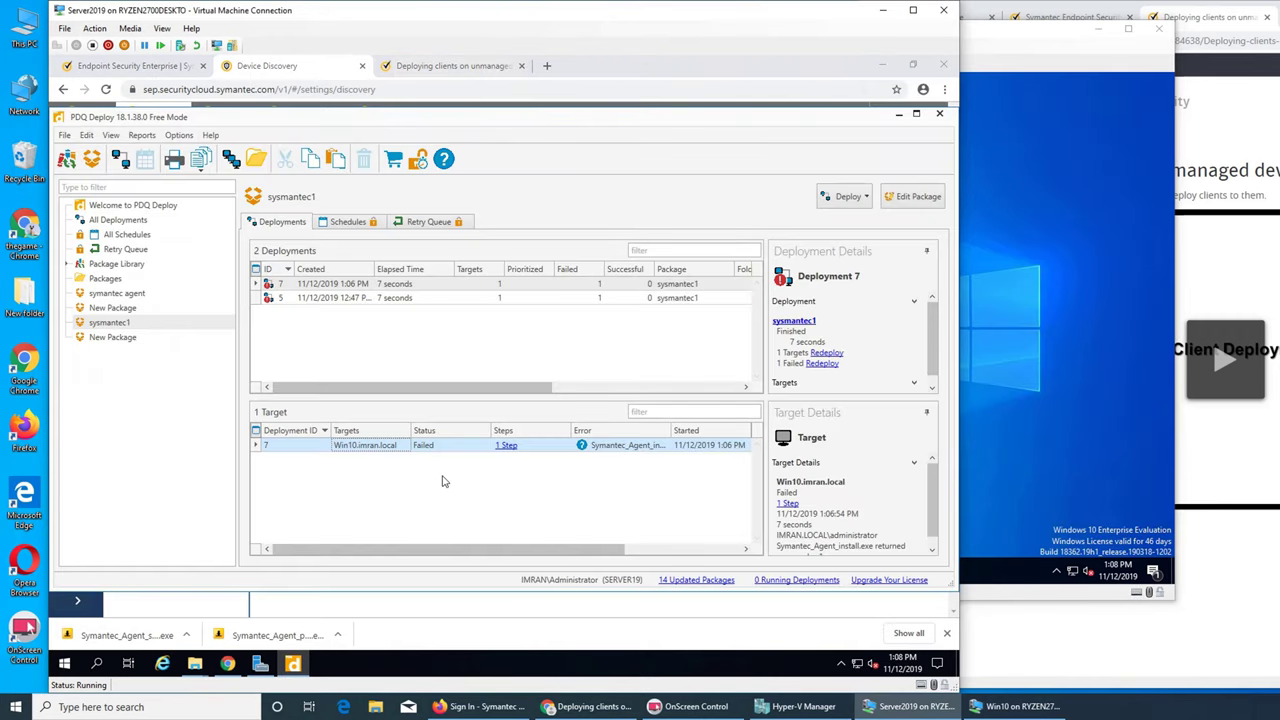
- Redeploy sysmantec1 to the failed Win10.imran.local target immediately
right_click(393, 447)
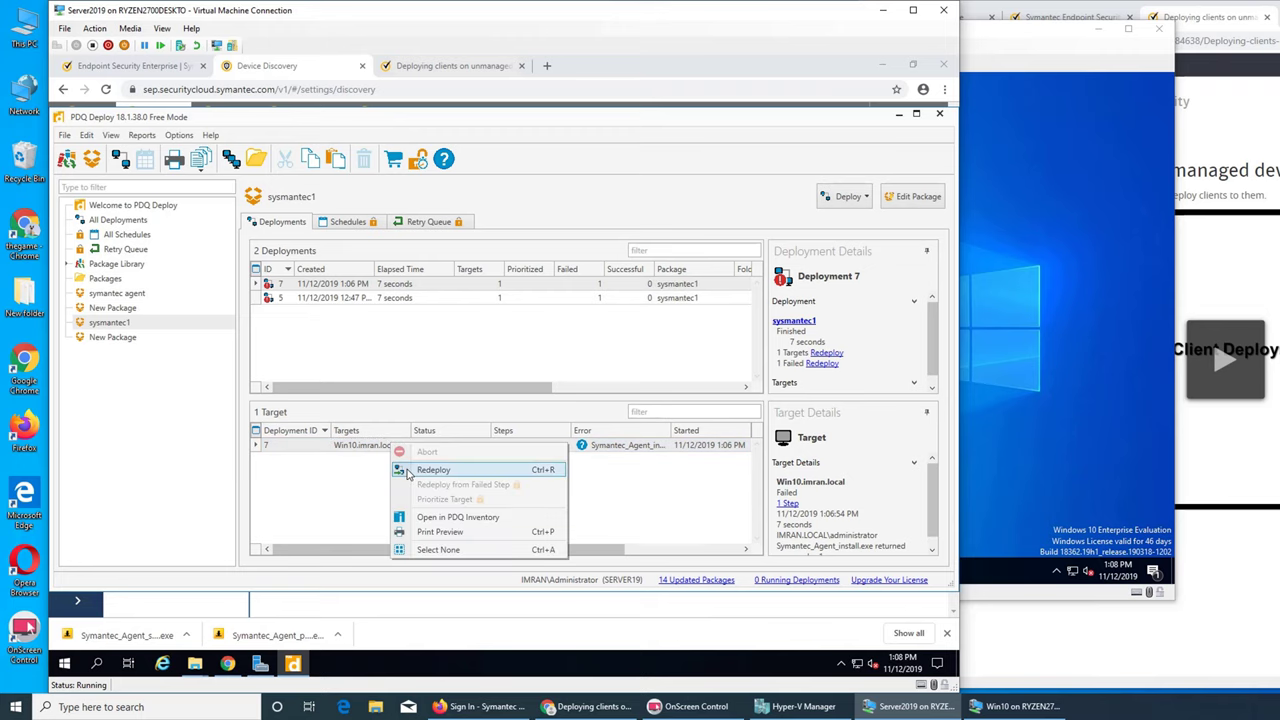
left_click(410, 472)
left_click(574, 401)
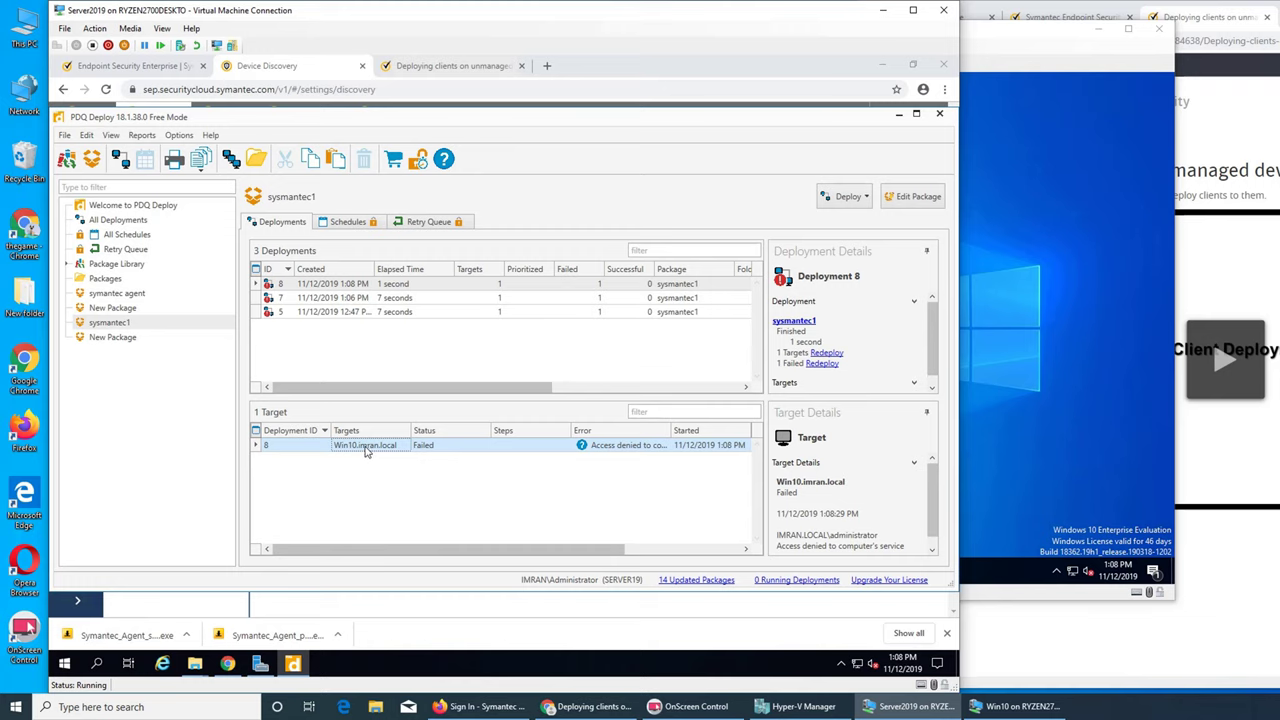
- Redeploy to Win10.imran.local once more, then view the second New Package's deployment history
right_click(366, 452)
left_click(381, 477)
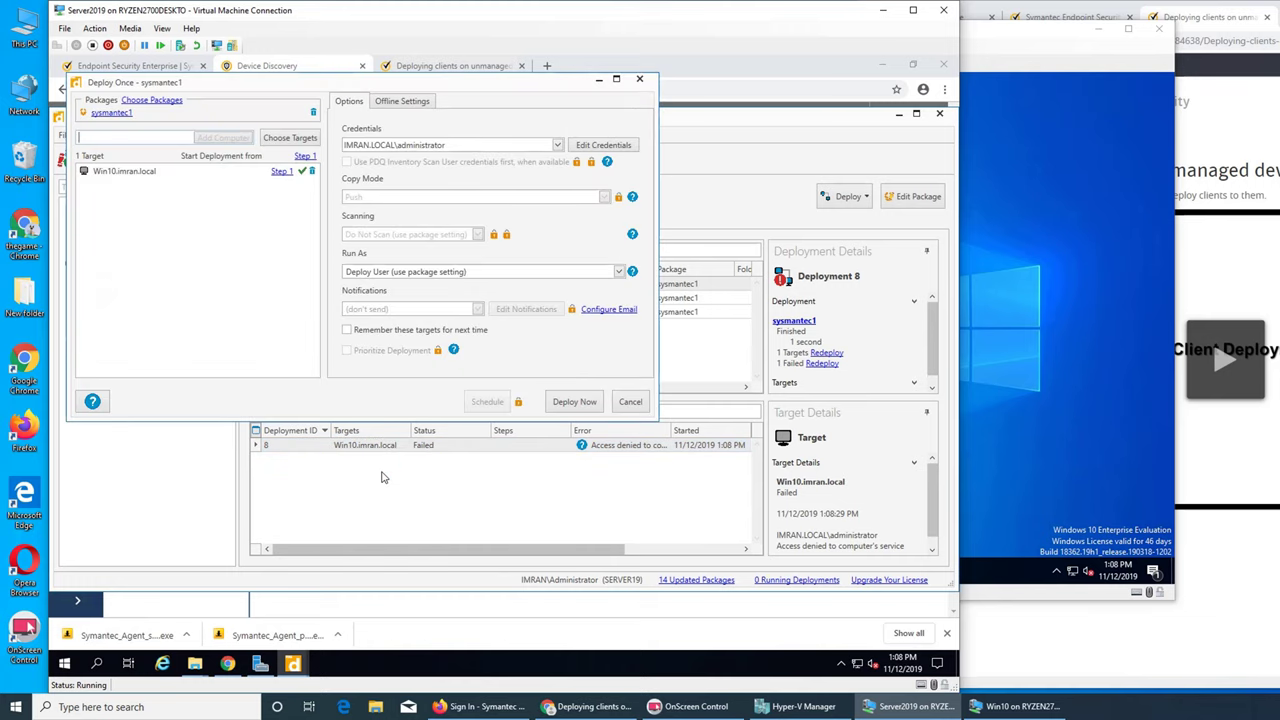
left_click(584, 402)
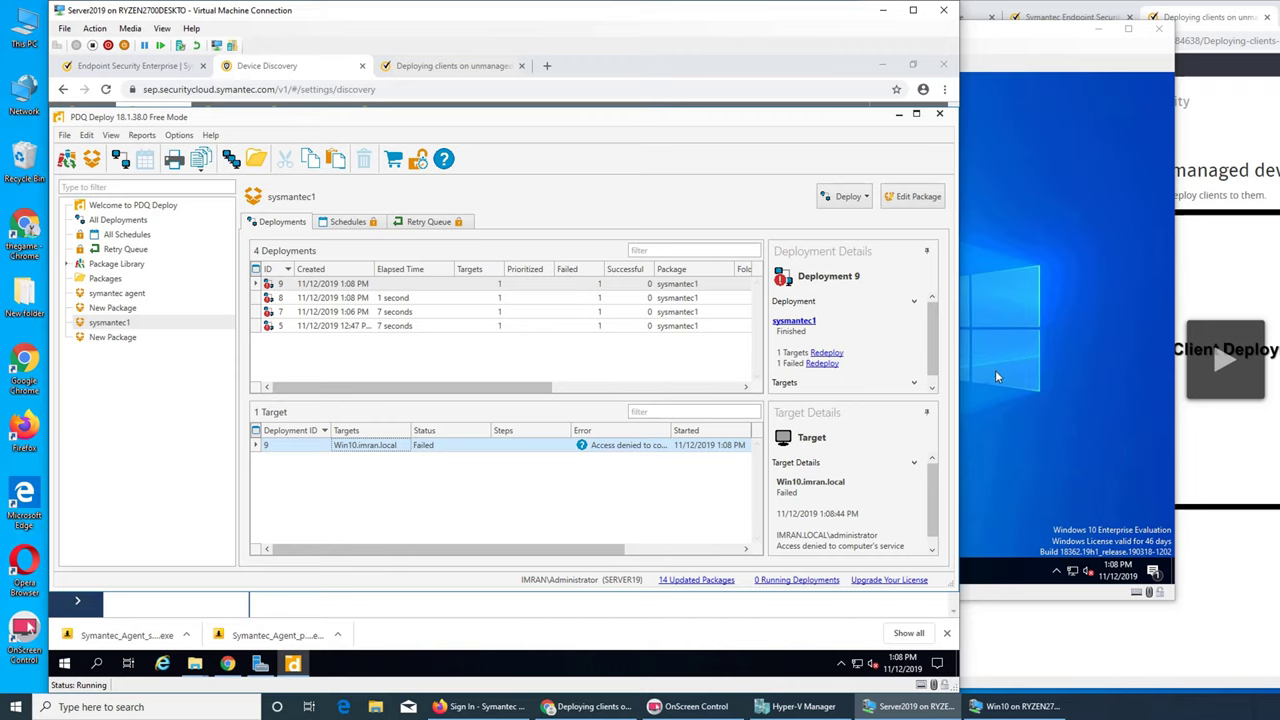
left_click(130, 337)
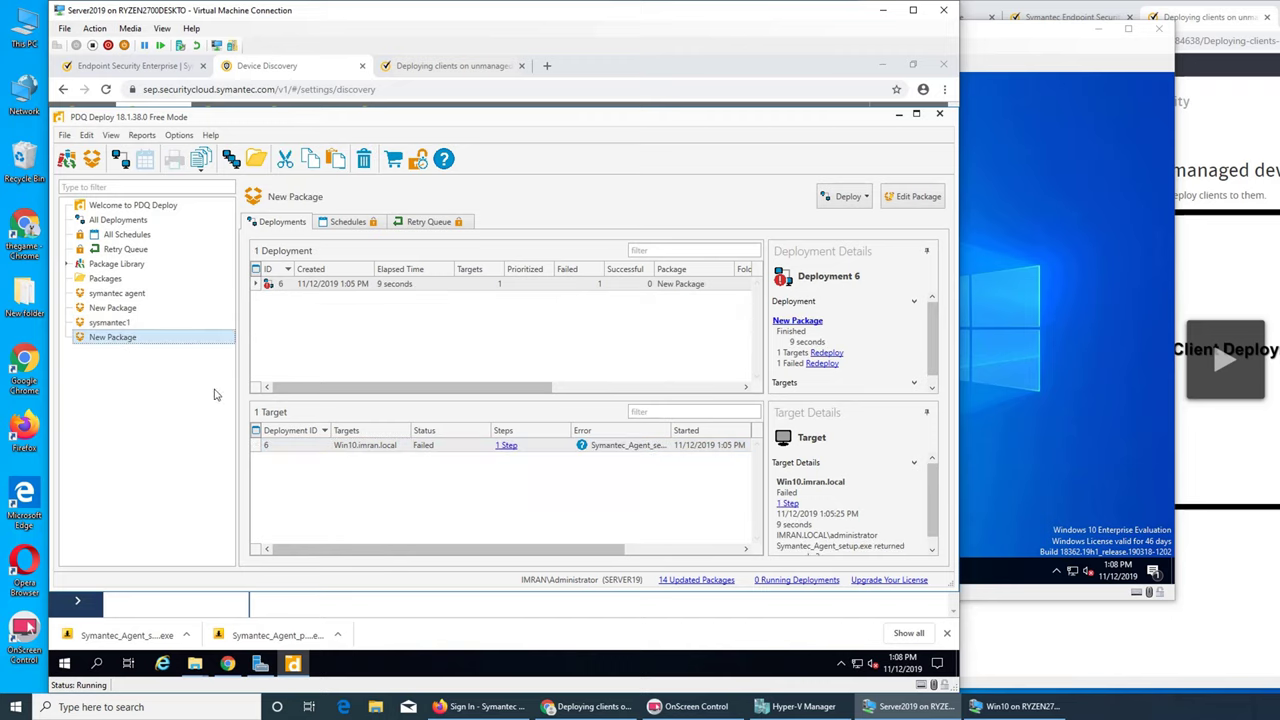
- Start a Deploy Once of sysmantec1, choosing targets from Active Directory
left_click(115, 323)
right_click(115, 324)
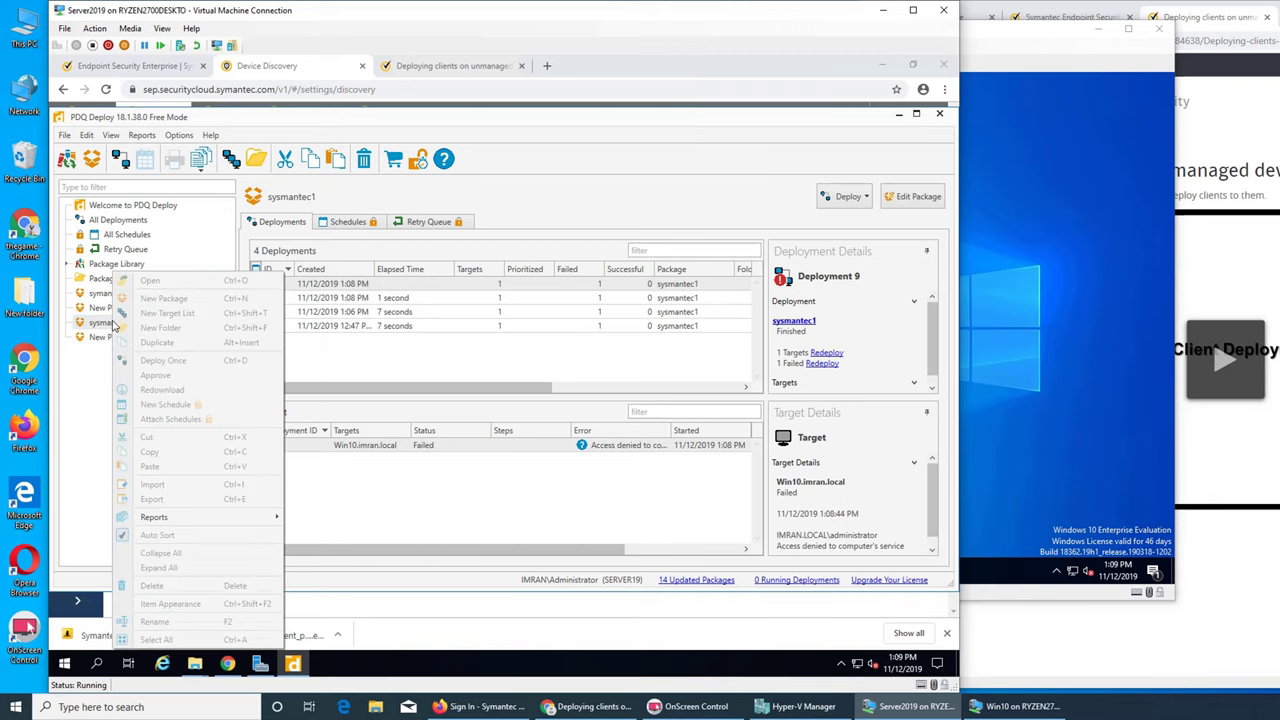
left_click(178, 362)
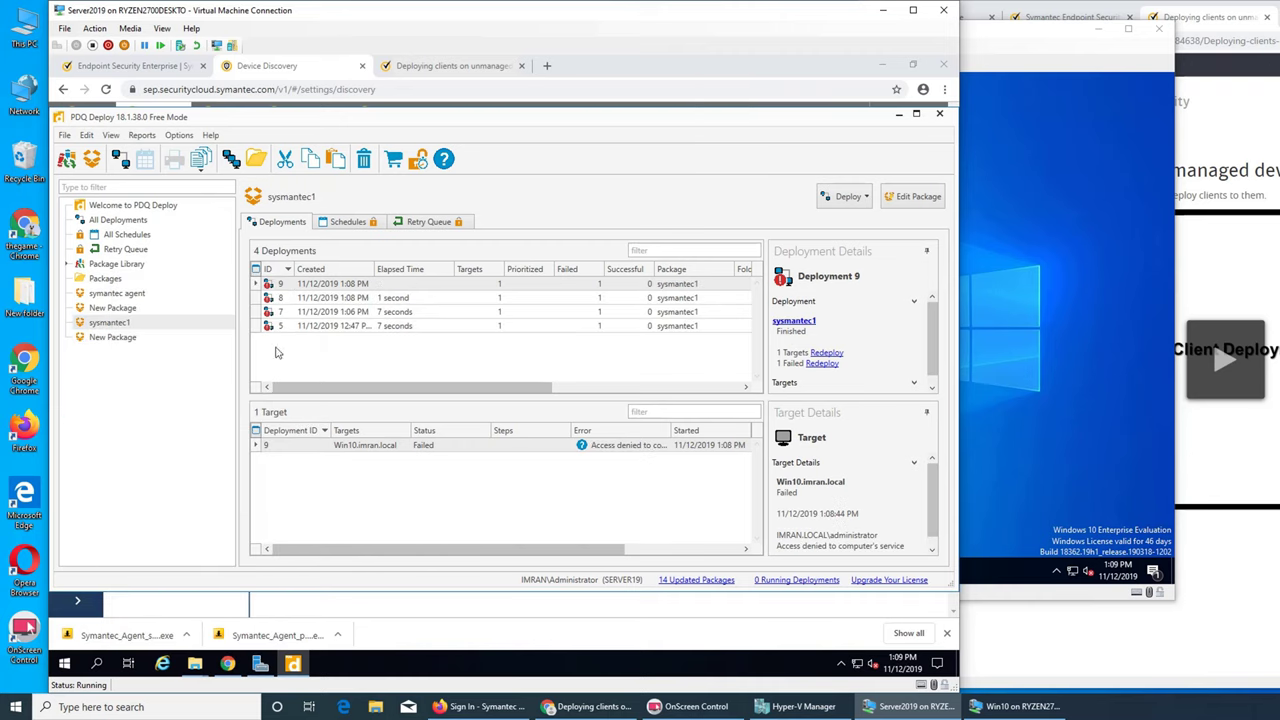
left_click(300, 138)
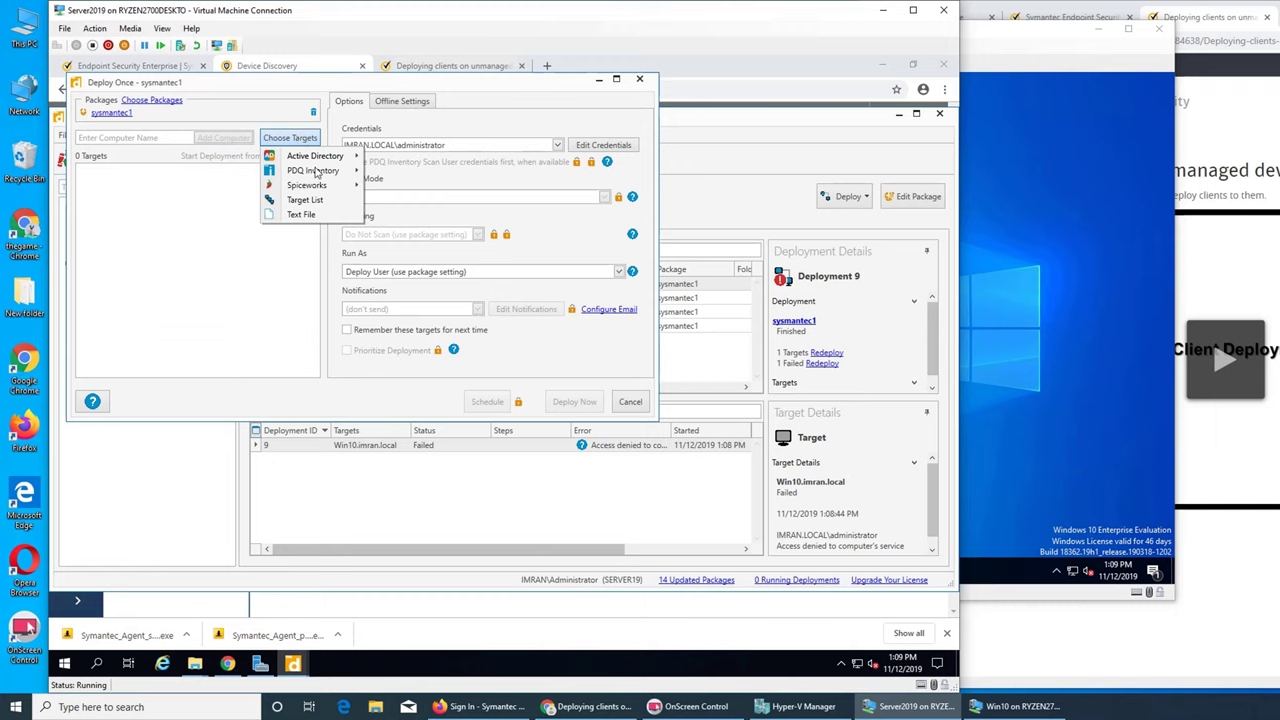
mouse_move(330, 160)
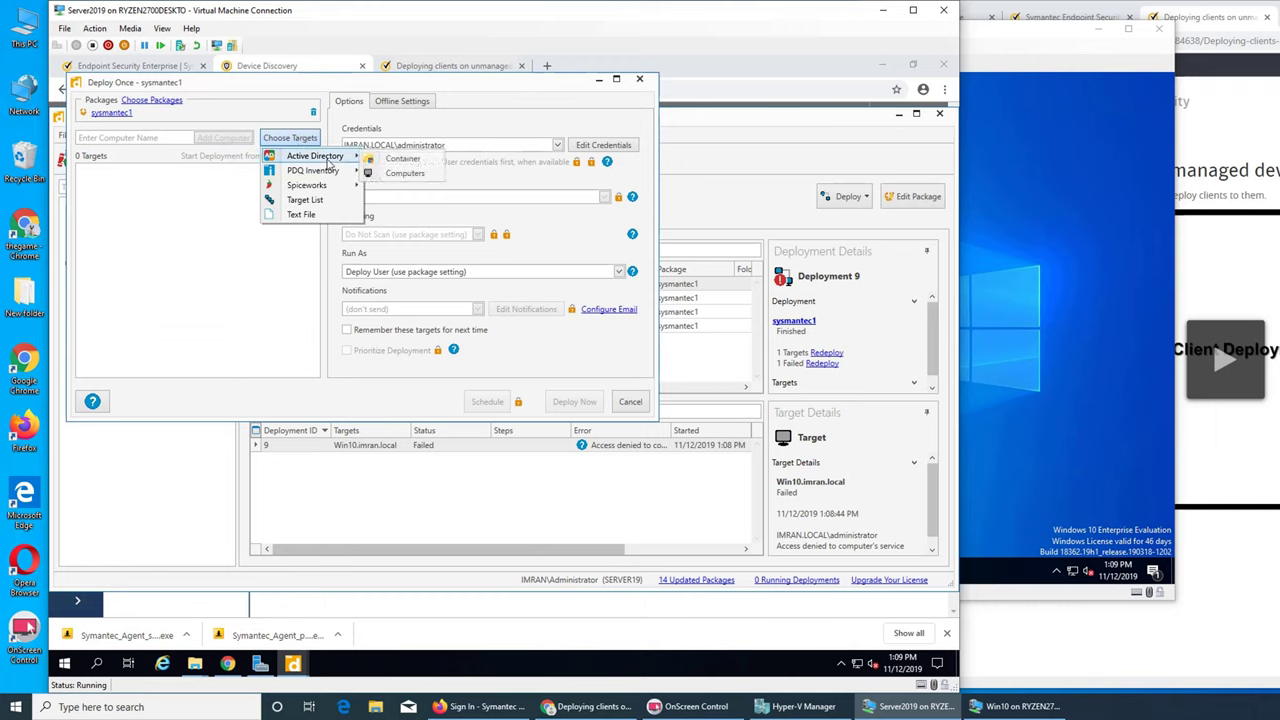
left_click(386, 176)
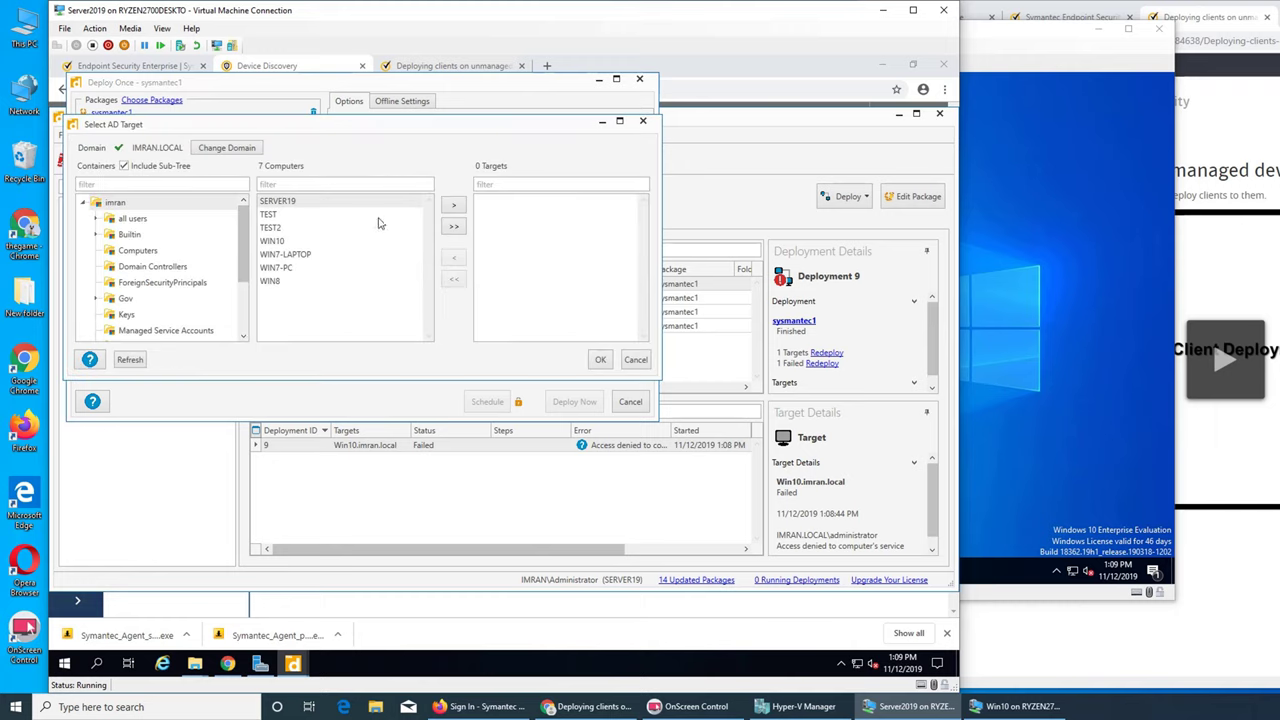
- Add WIN10 as the target and deploy now, then switch to the Win10 VM
left_click(292, 241)
left_click(453, 205)
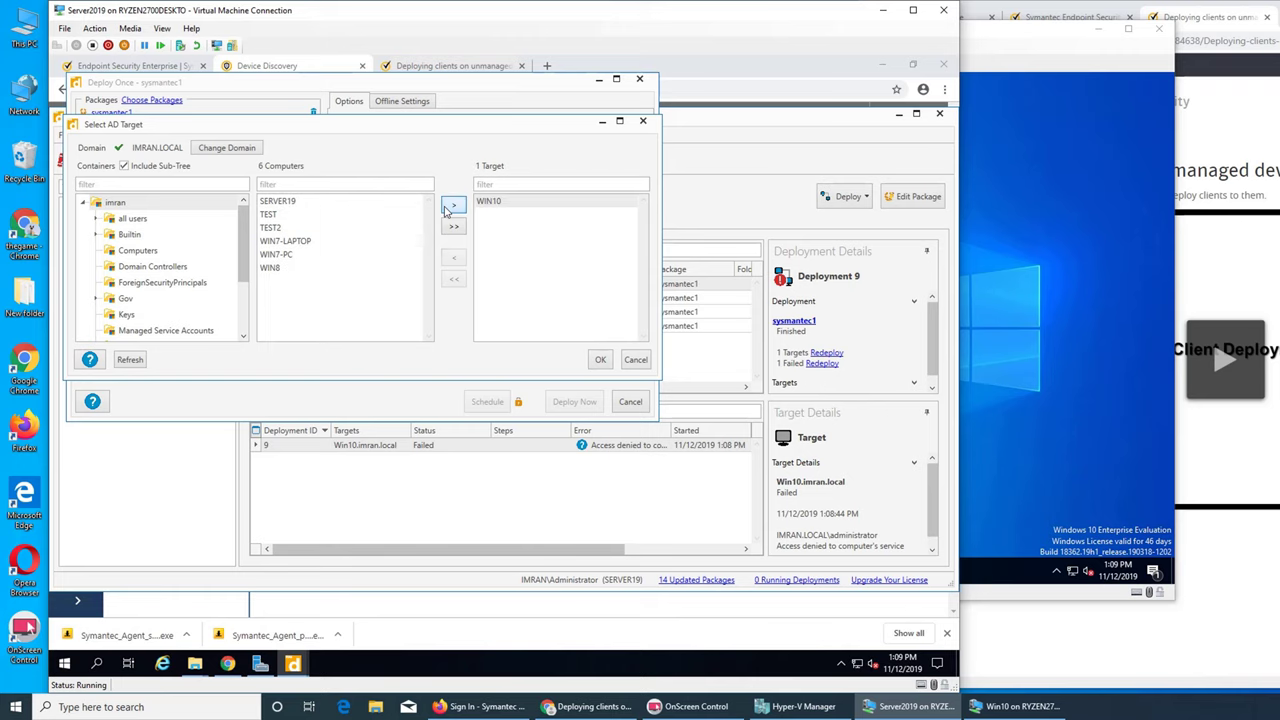
left_click(602, 360)
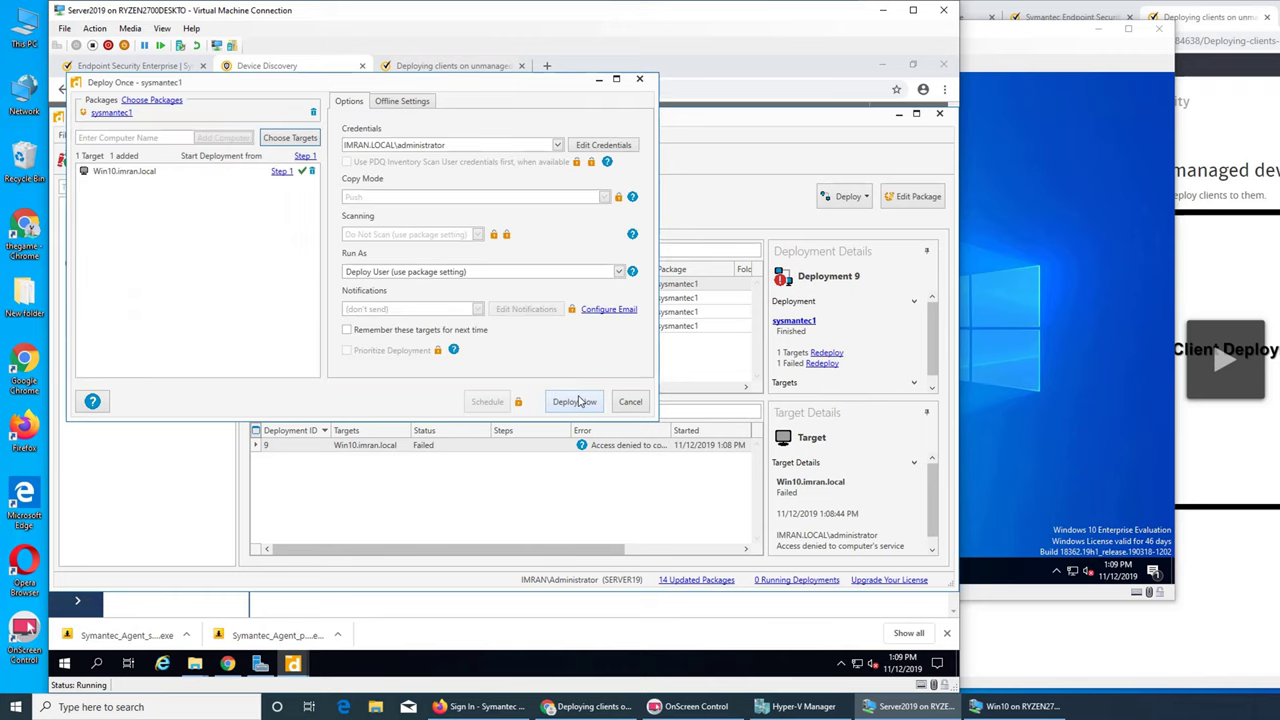
left_click(574, 401)
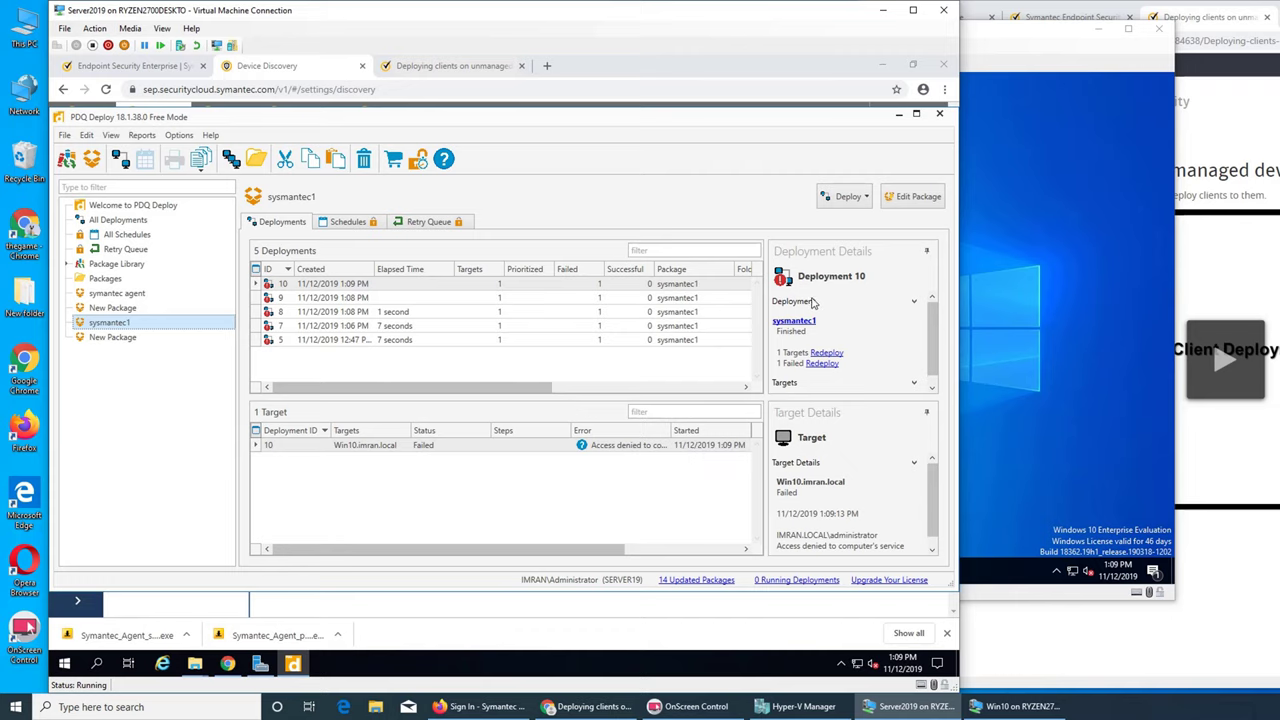
left_click(1074, 327)
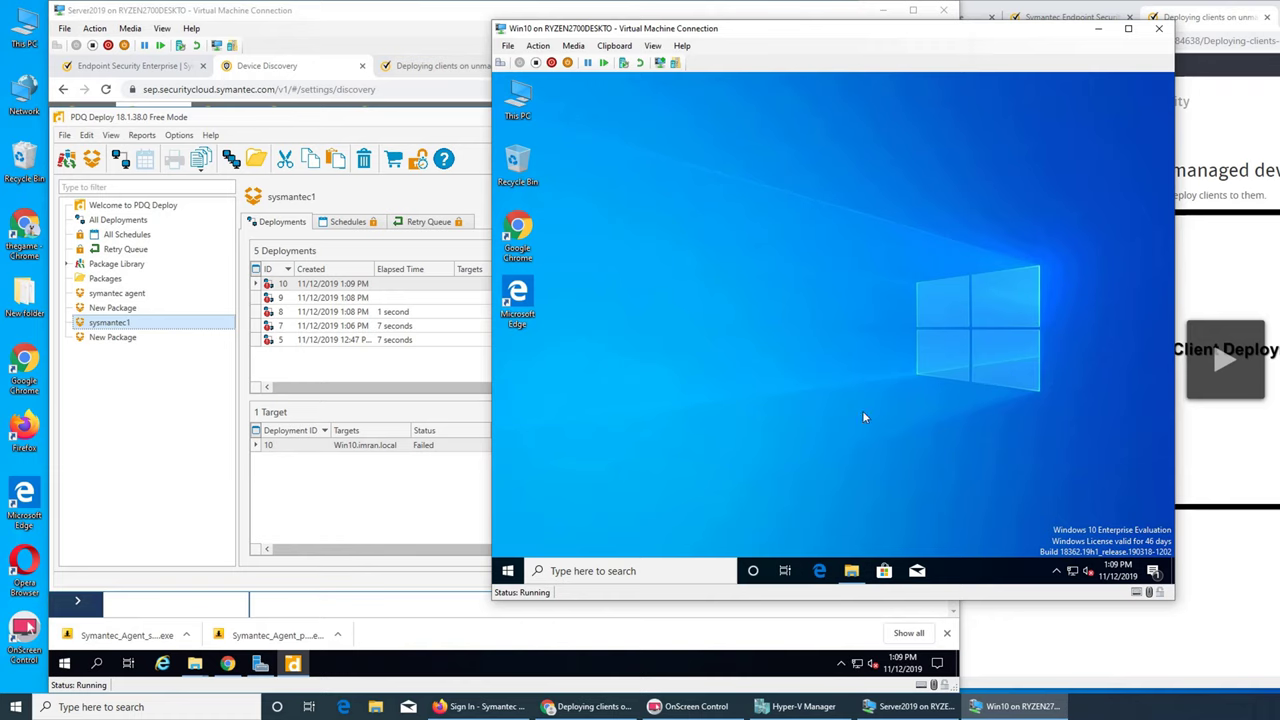